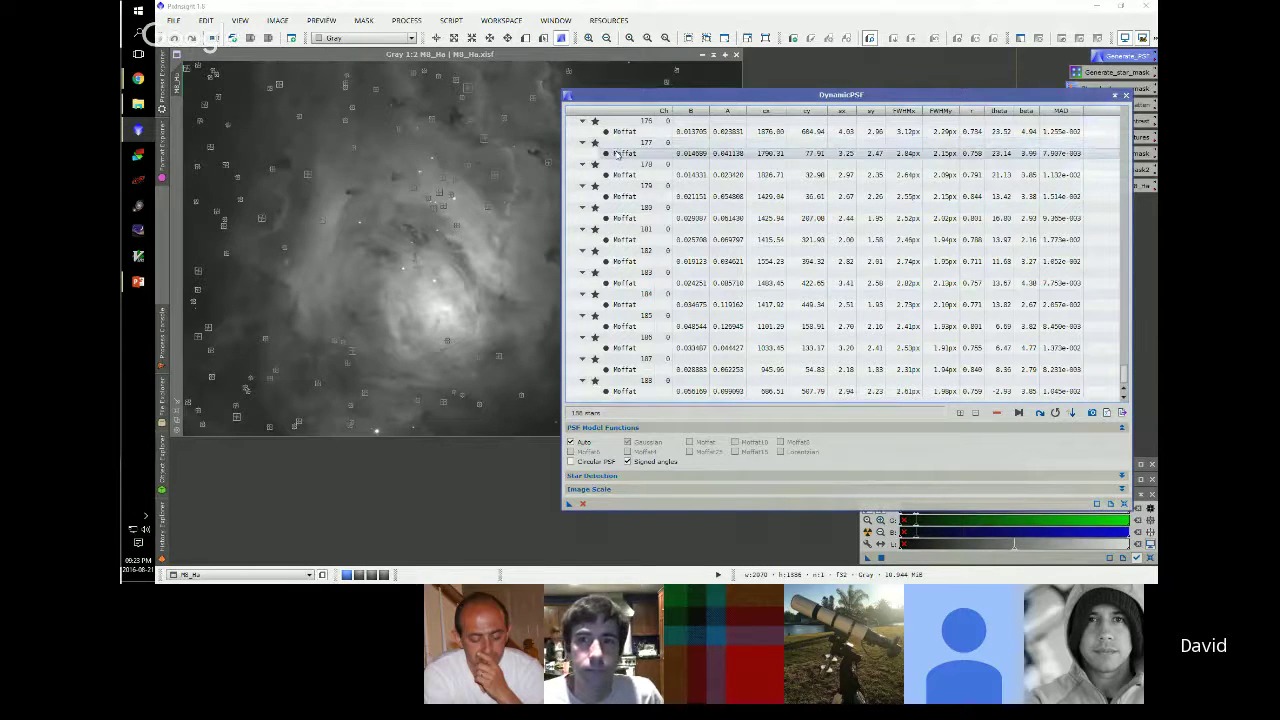
Fit two faint unmarked stars near the upper-left corner of M8_Ha, and delete both fits from the star list
scroll(643, 285, "up", 20)
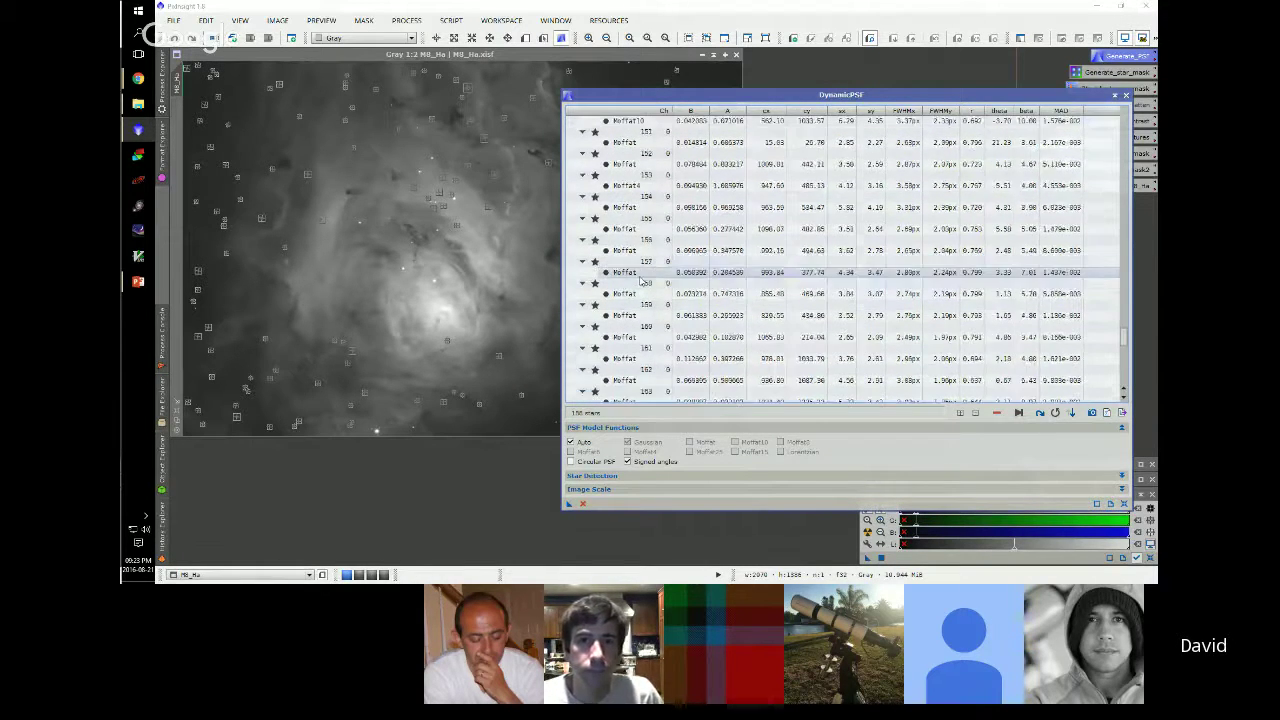
scroll(645, 280, "up", 12)
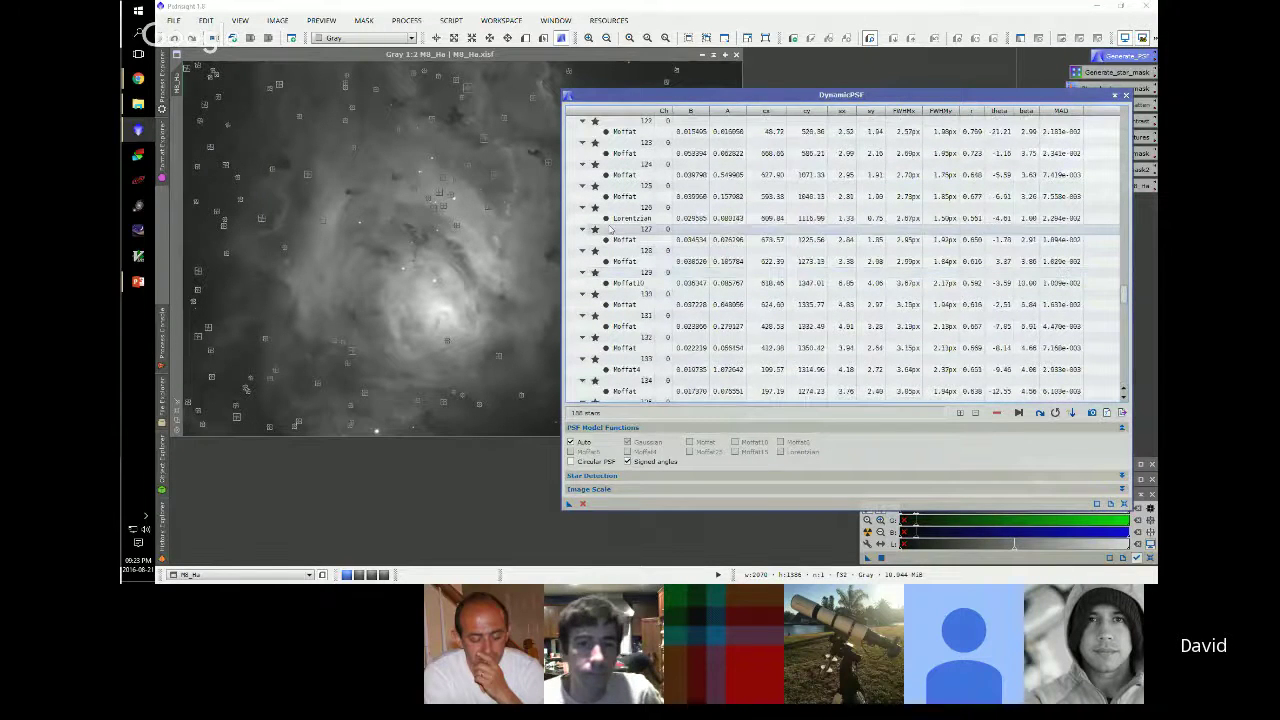
scroll(643, 283, "down", 4)
left_click(293, 57)
scroll(231, 100, "up", 3)
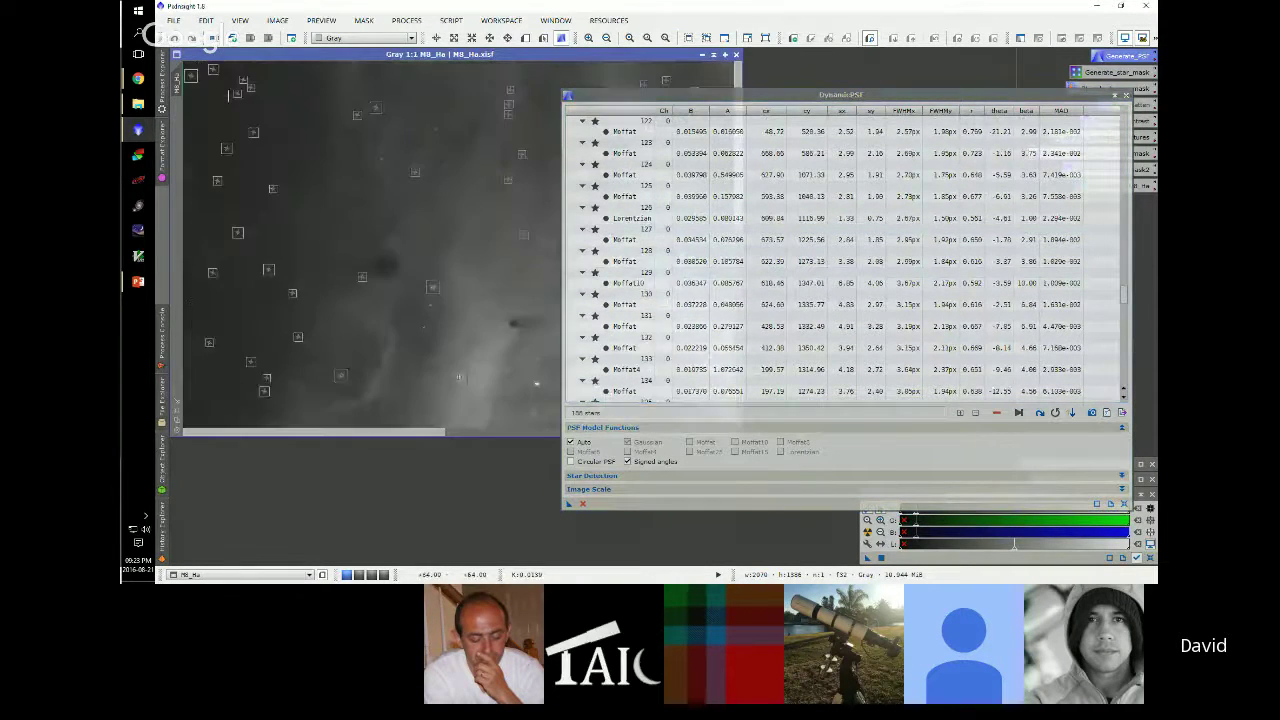
left_click(288, 205)
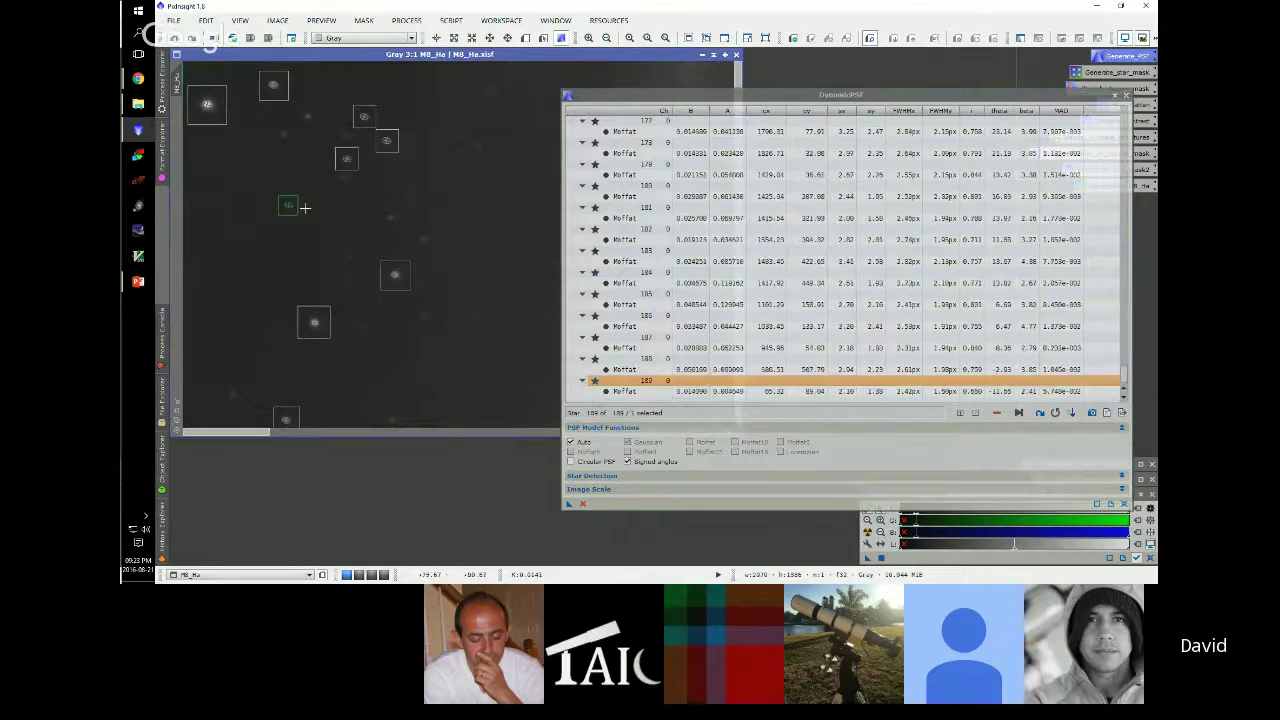
left_click(286, 172)
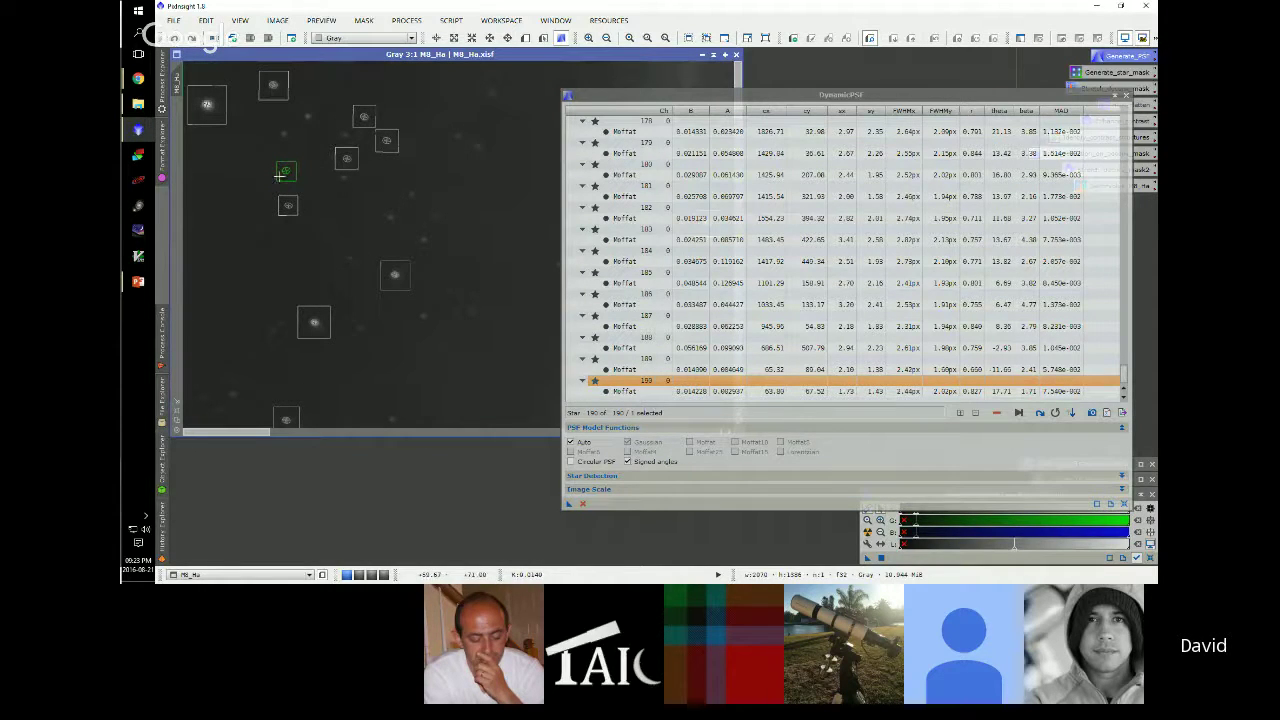
key("Delete")
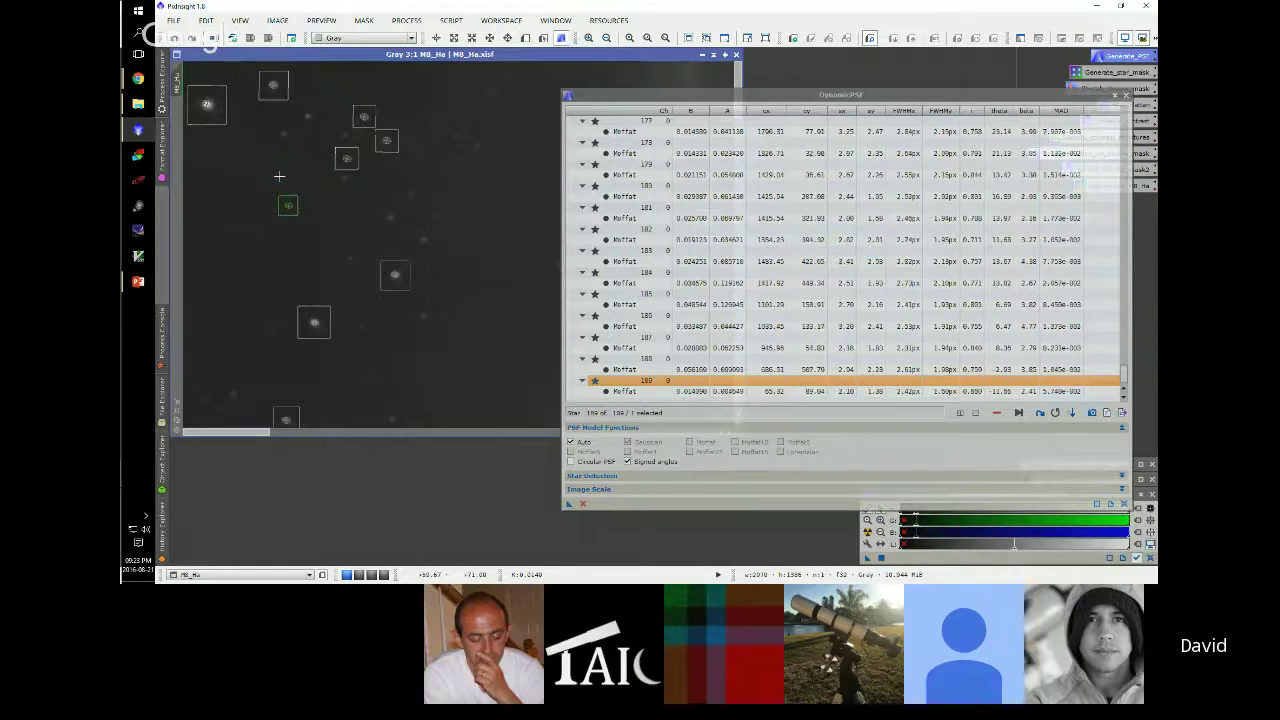
key("Delete")
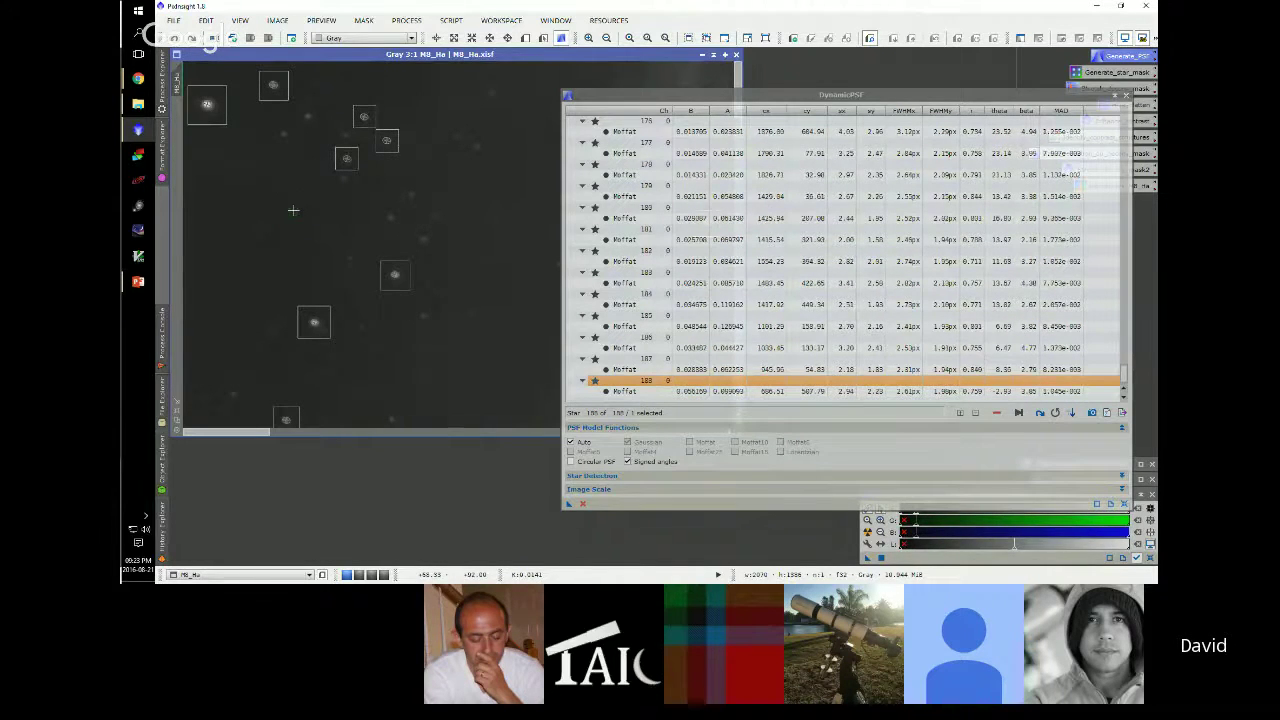
Fit the bright star at the lower edge of M8_Ha and view it with the screen stretch reset
scroll(430, 200, "down", 6)
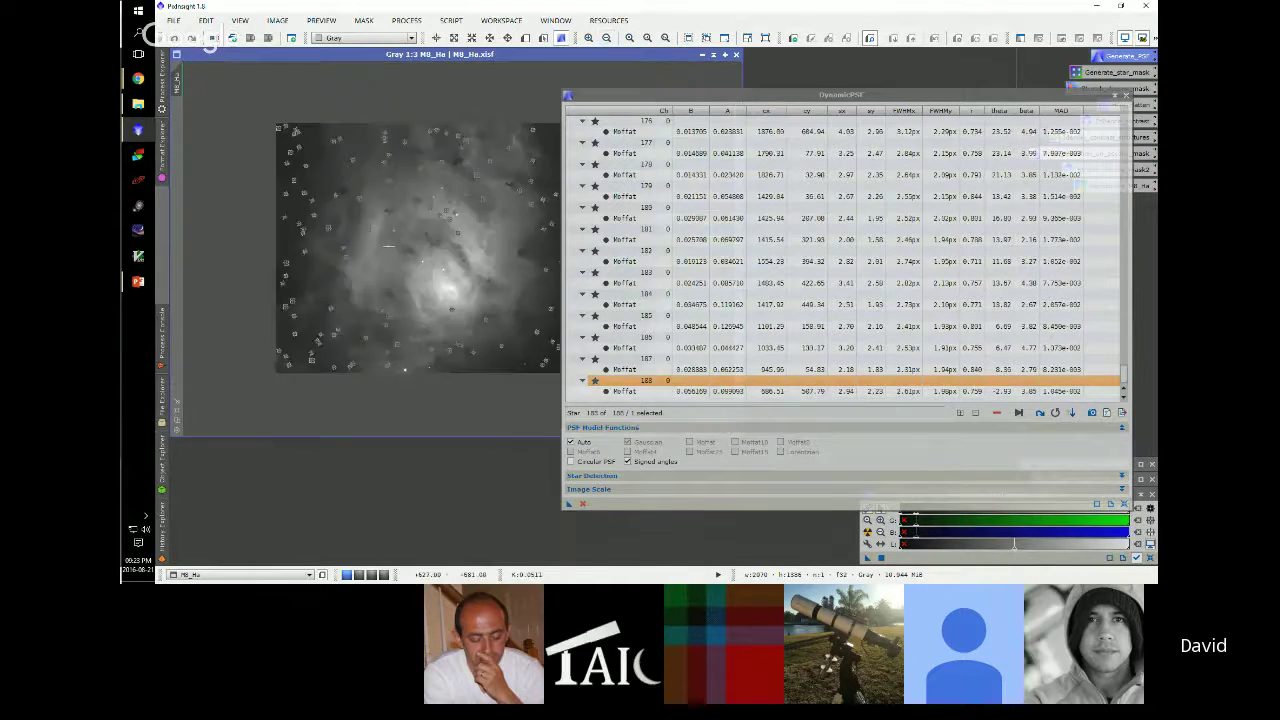
scroll(410, 260, "up", 3)
scroll(410, 400, "up", 3)
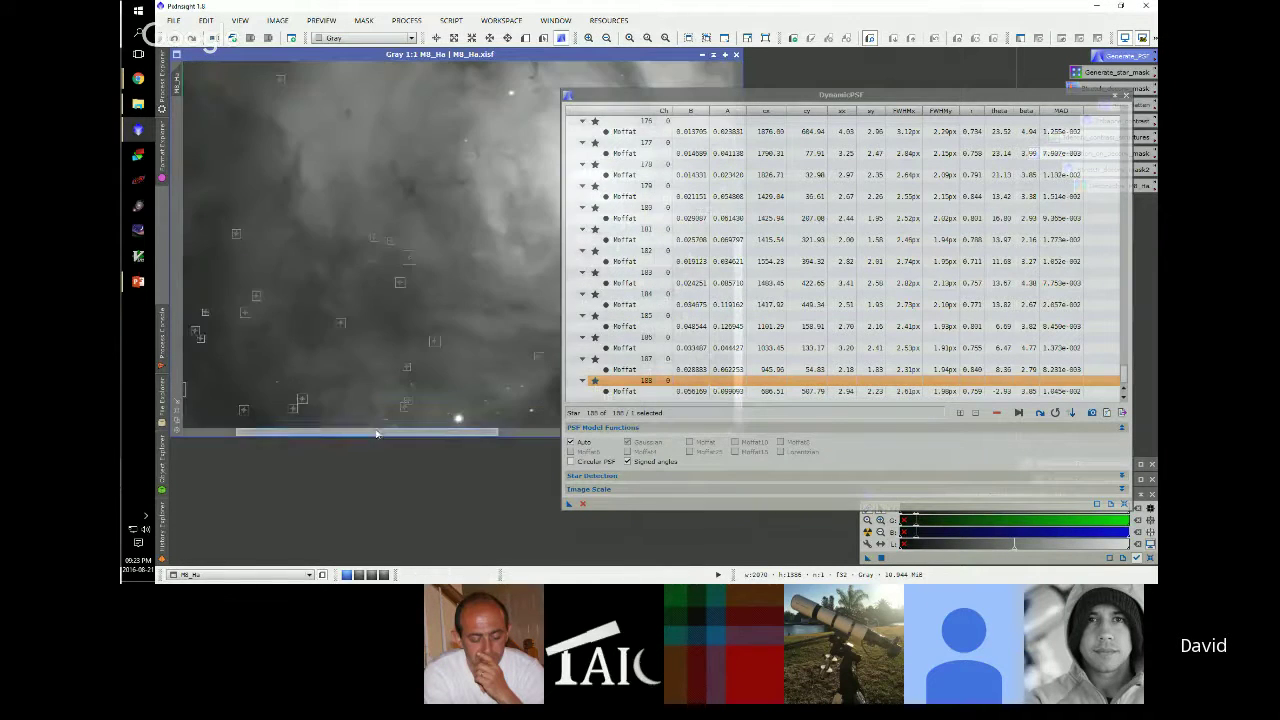
left_click(396, 400)
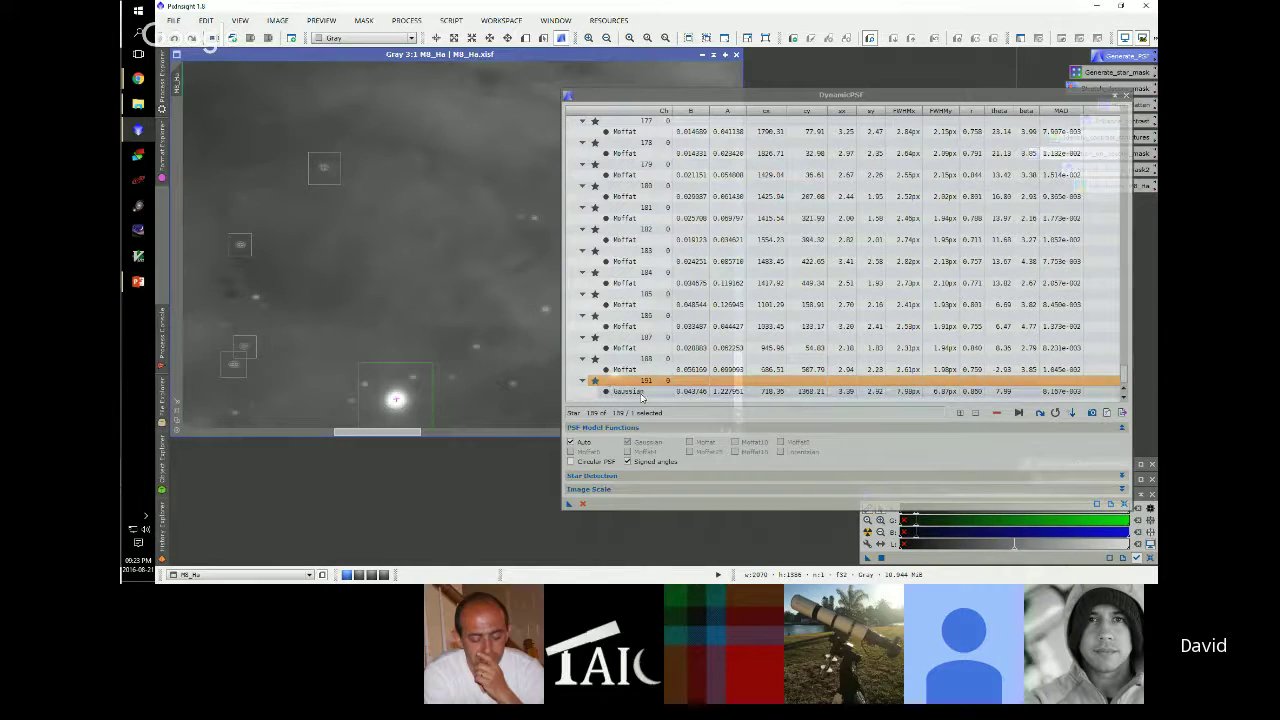
left_click(1149, 557)
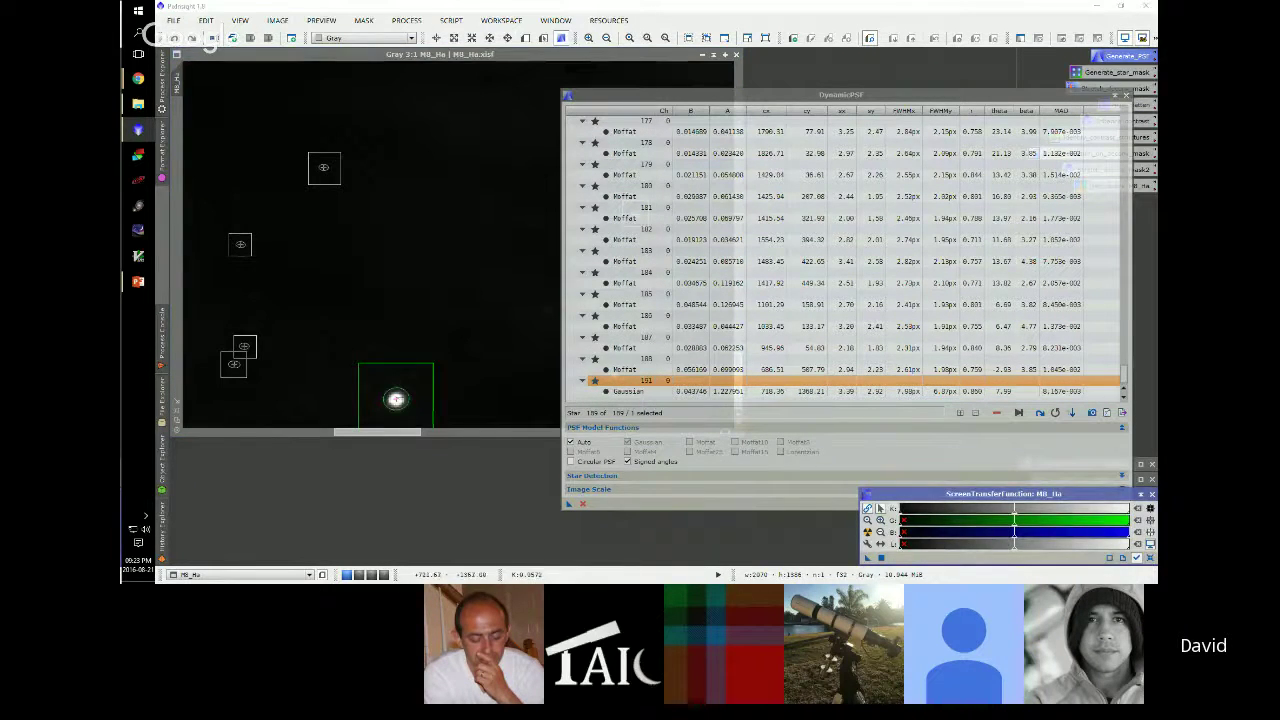
scroll(256, 428, "up", 2)
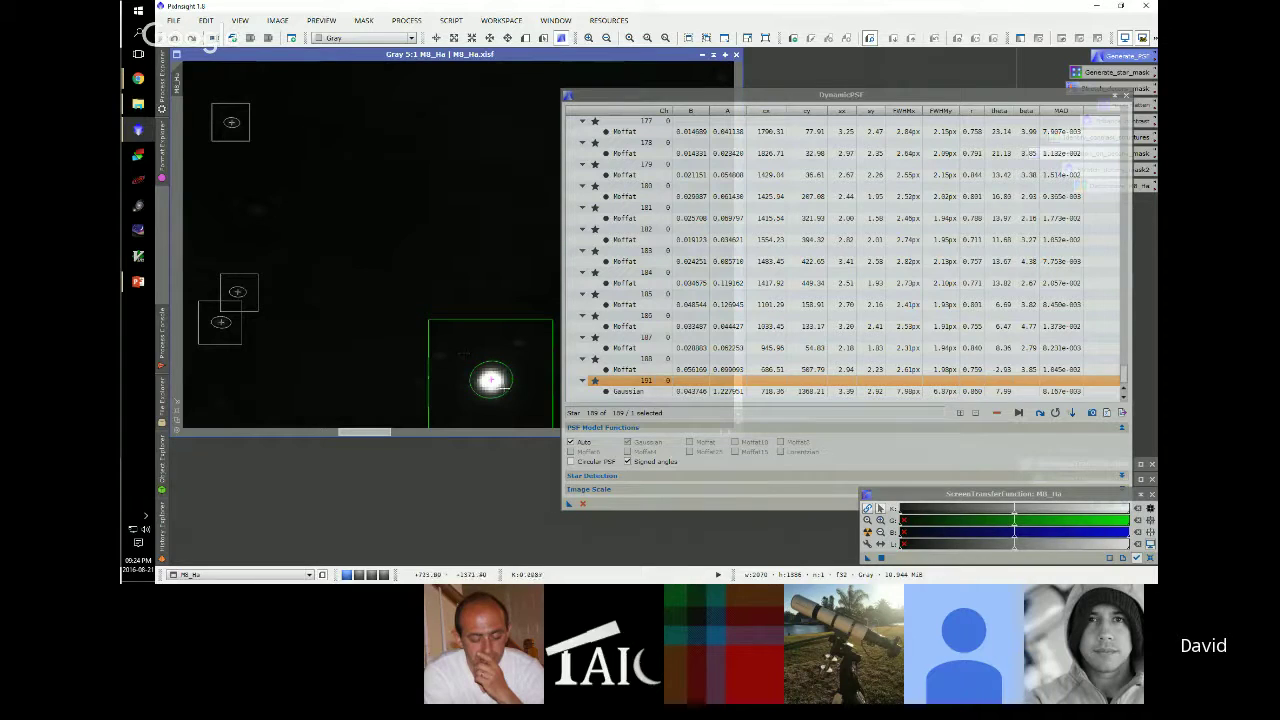
Compare the bright Gaussian star's MAD with the MAD values of the other fitted stars
left_click(619, 391)
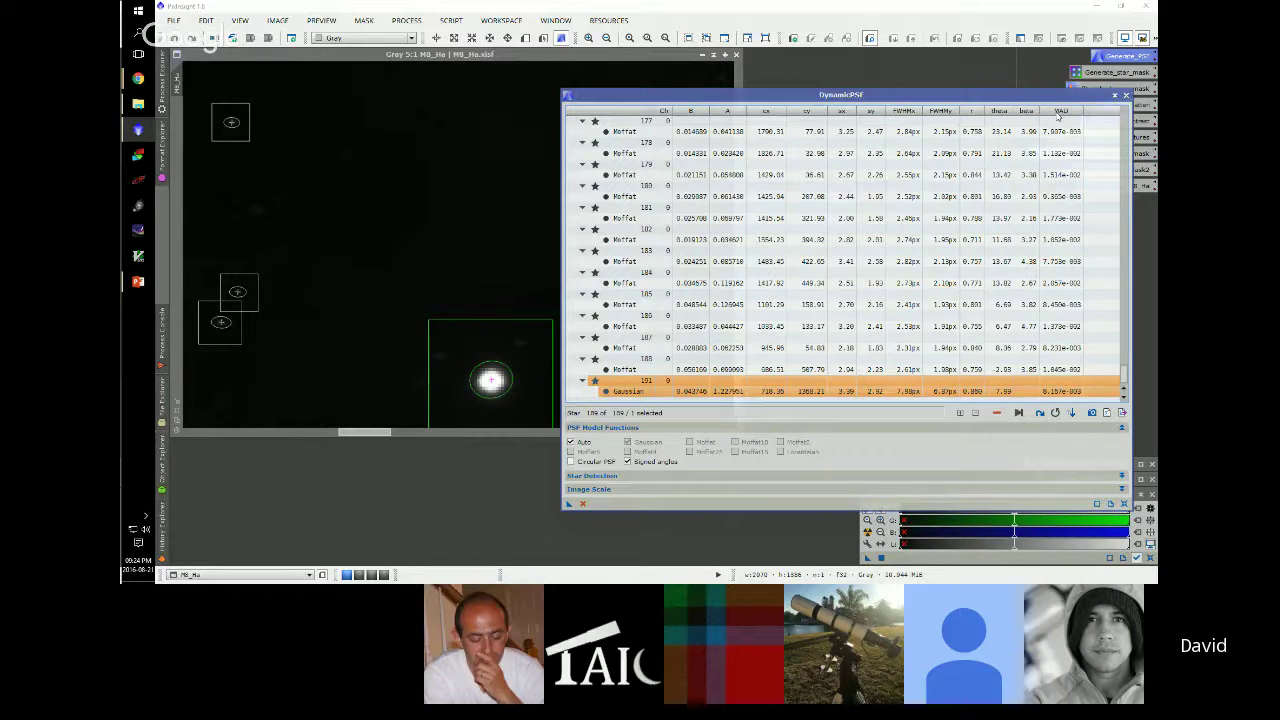
scroll(1060, 200, "up", 10)
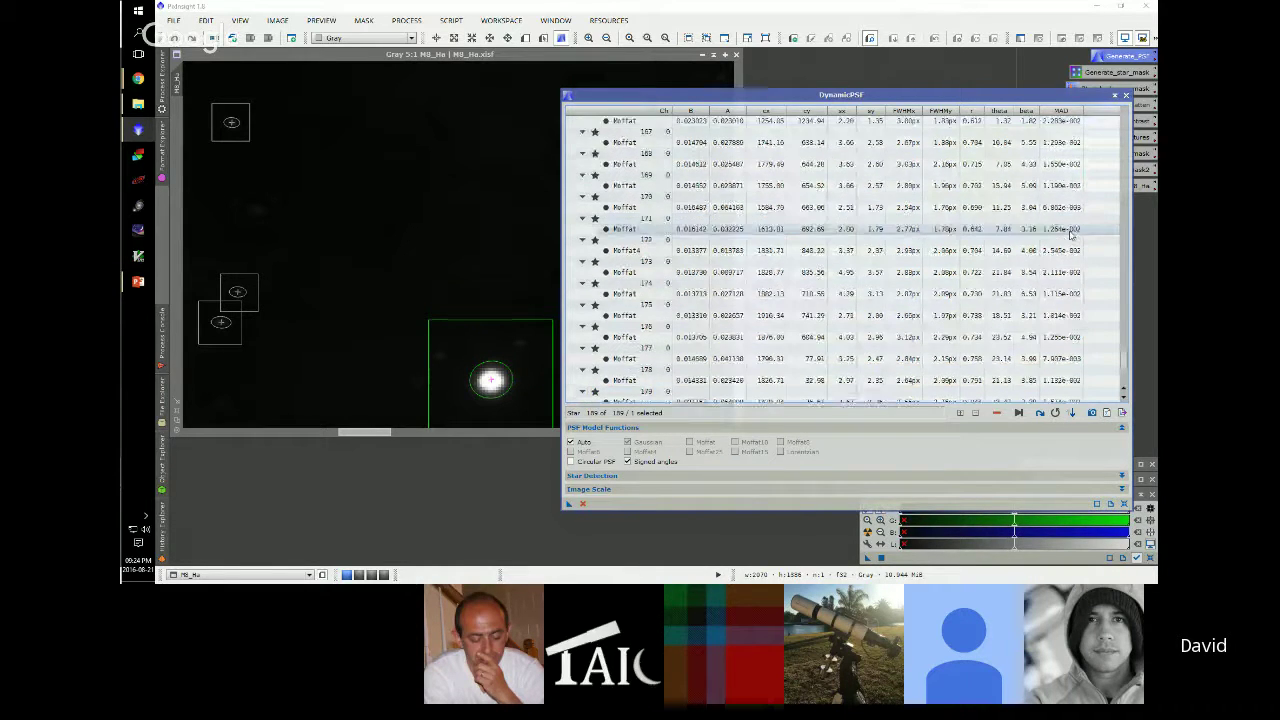
scroll(1070, 235, "up", 15)
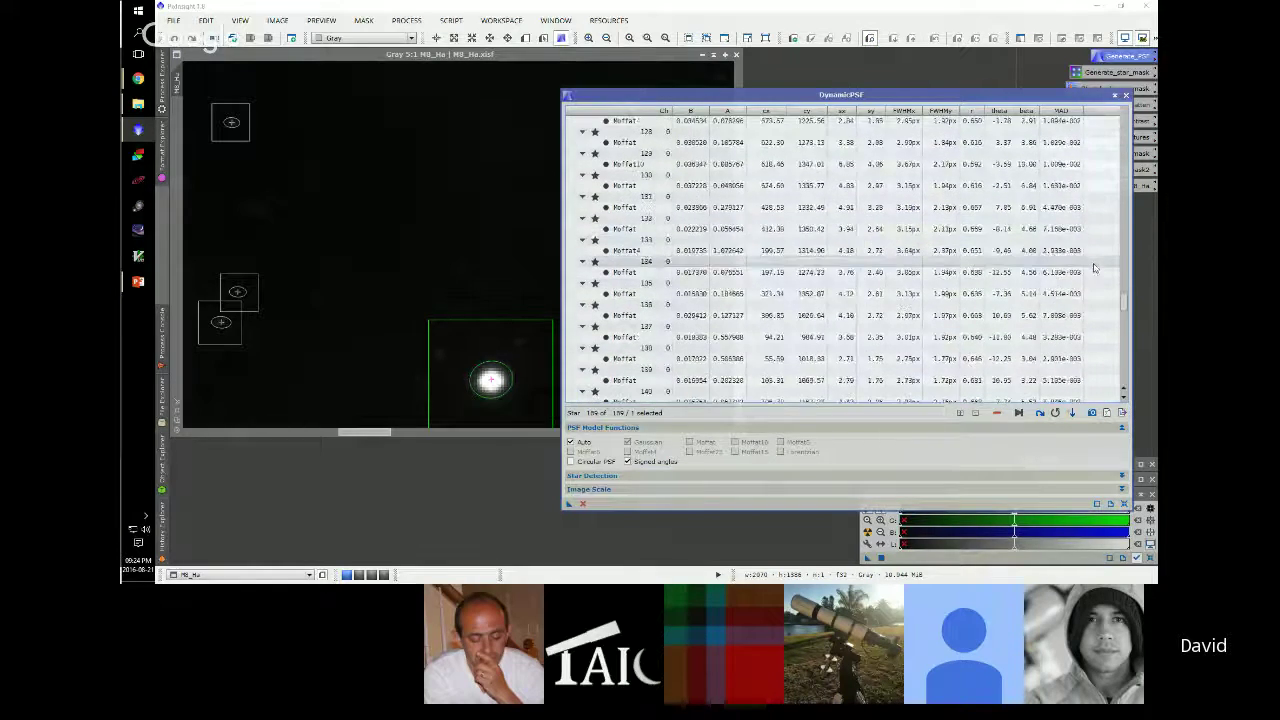
scroll(1092, 264, "up", 5)
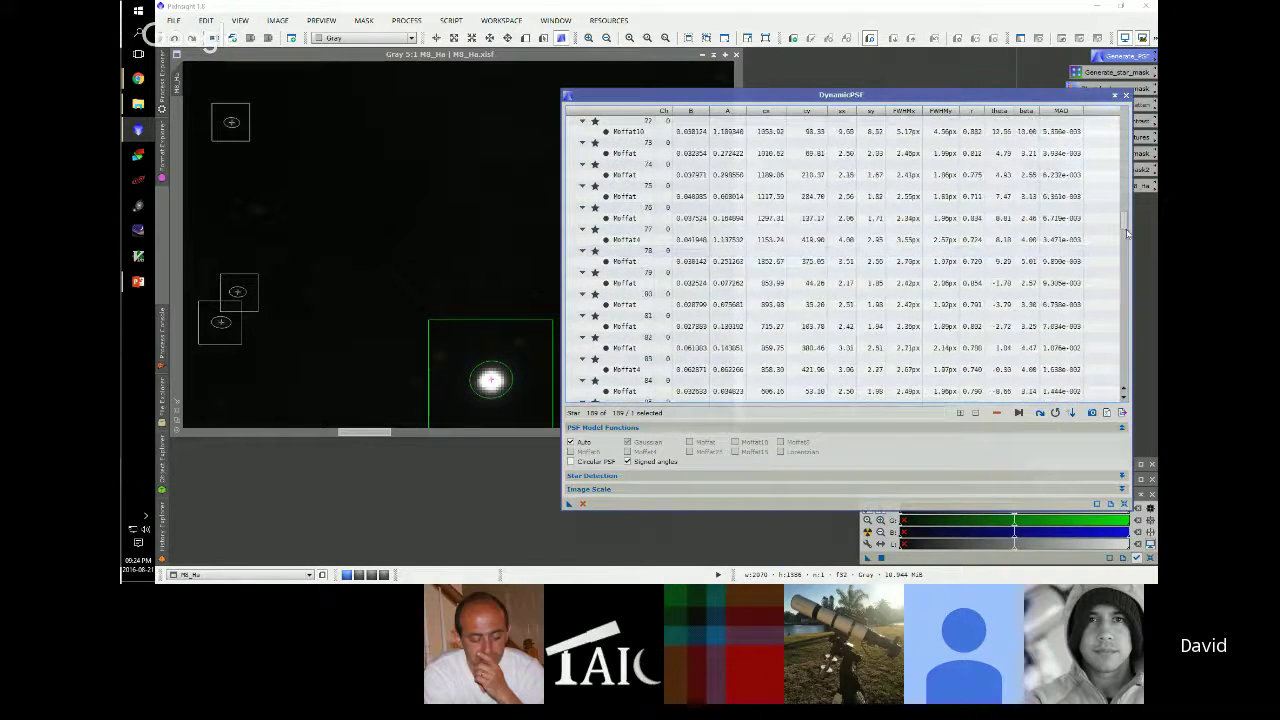
left_click_drag(1124, 228, 1122, 408)
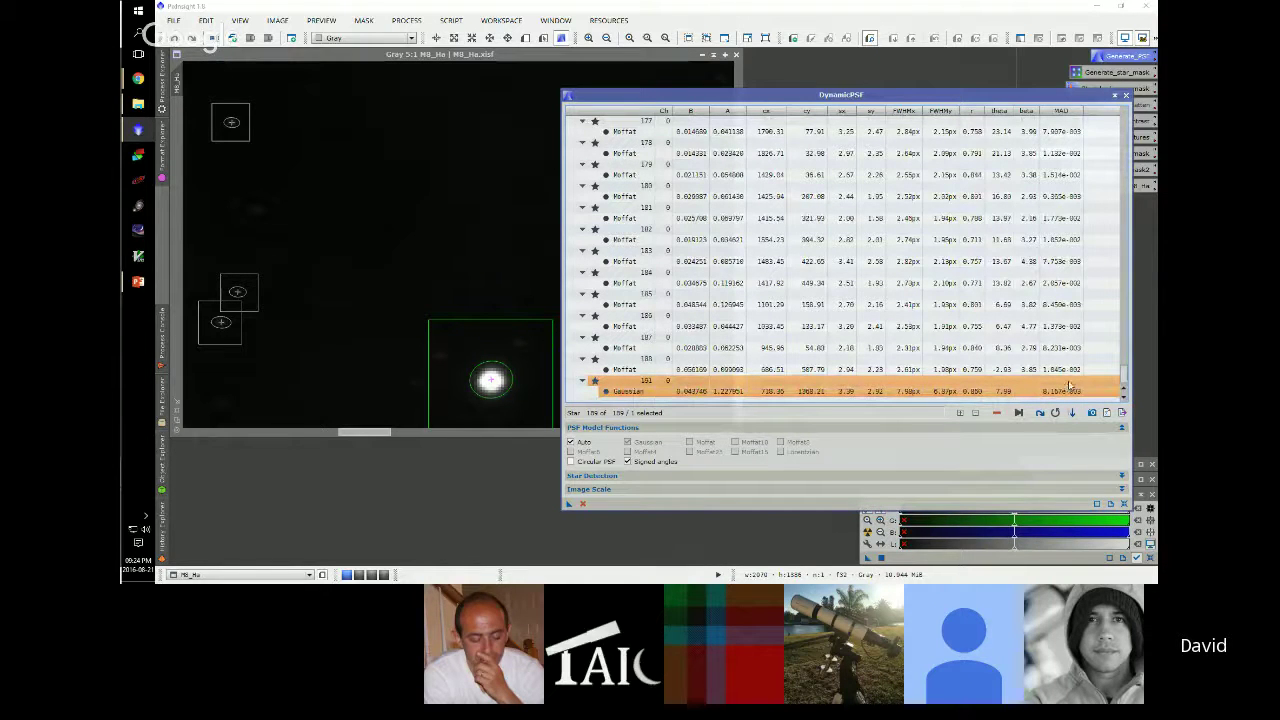
Locate star 187 in M8_Ha and inspect it up close with the screen stretch applied
left_click(1003, 350)
scroll(446, 130, "down", 6)
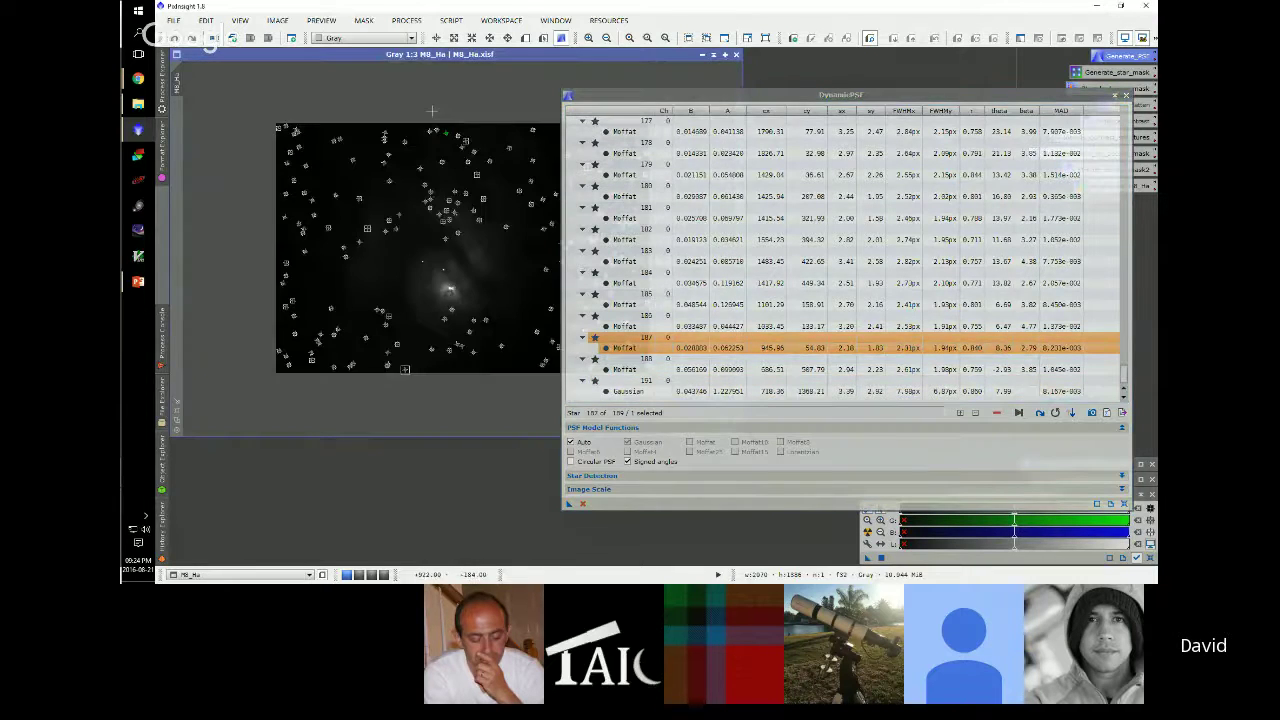
scroll(446, 130, "up", 6)
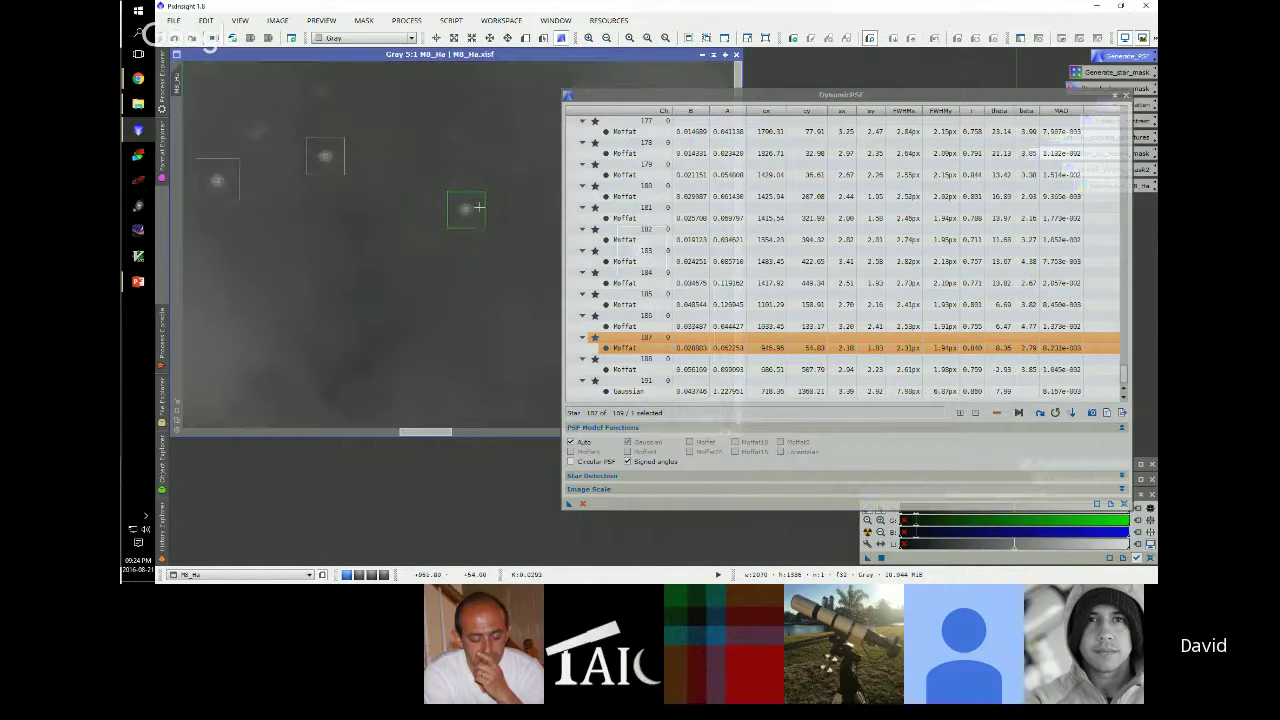
scroll(452, 237, "down", 6)
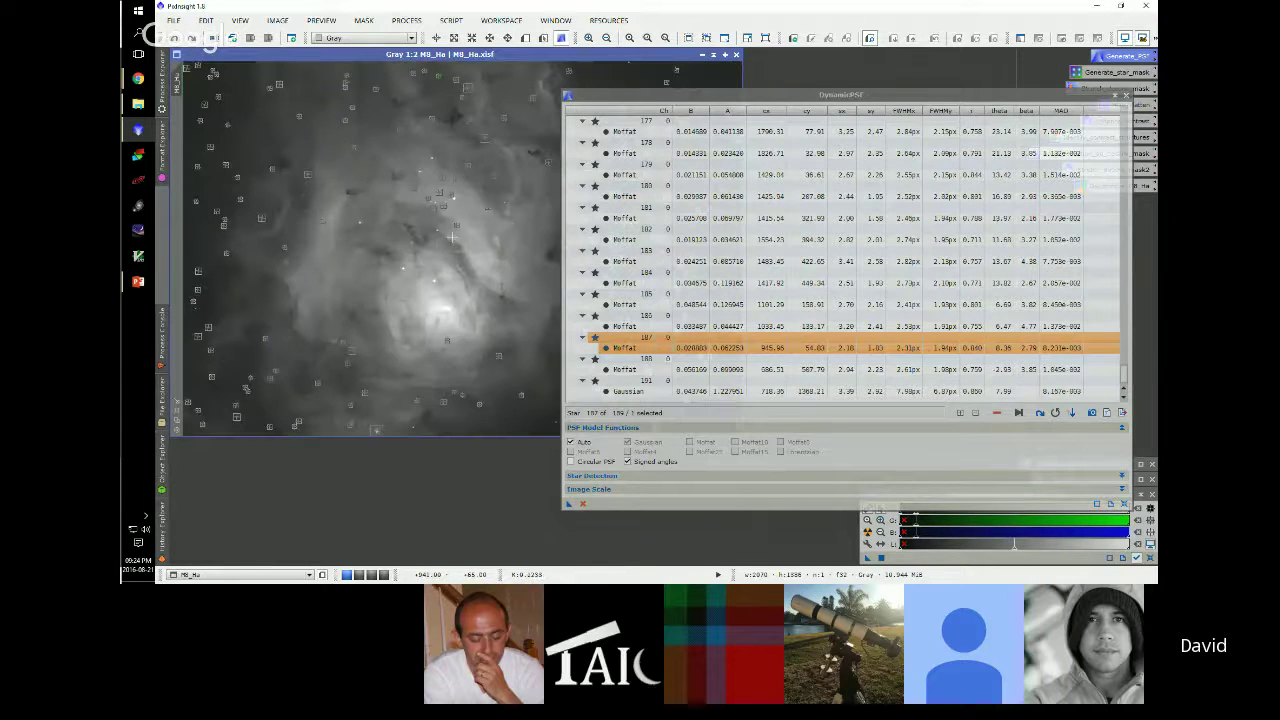
scroll(1057, 268, "up", 2)
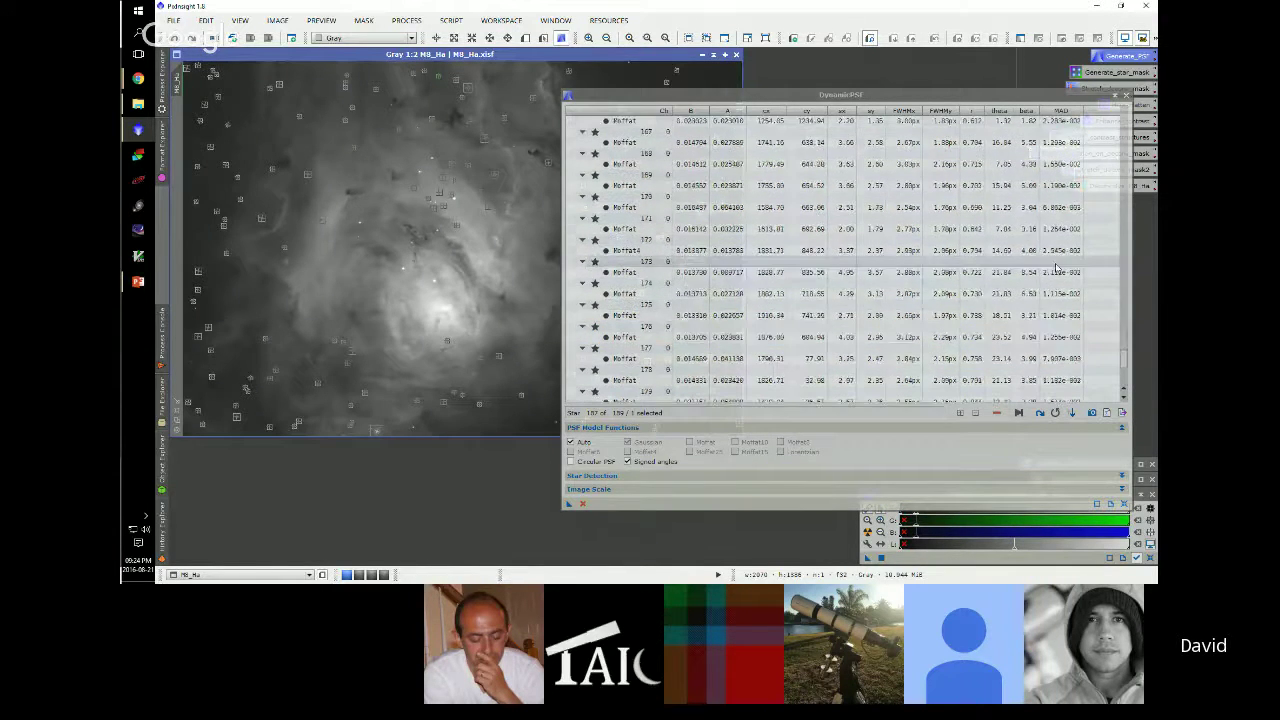
Delete the bright Gaussian star's fit from the end of the star list
scroll(1057, 268, "down", 3)
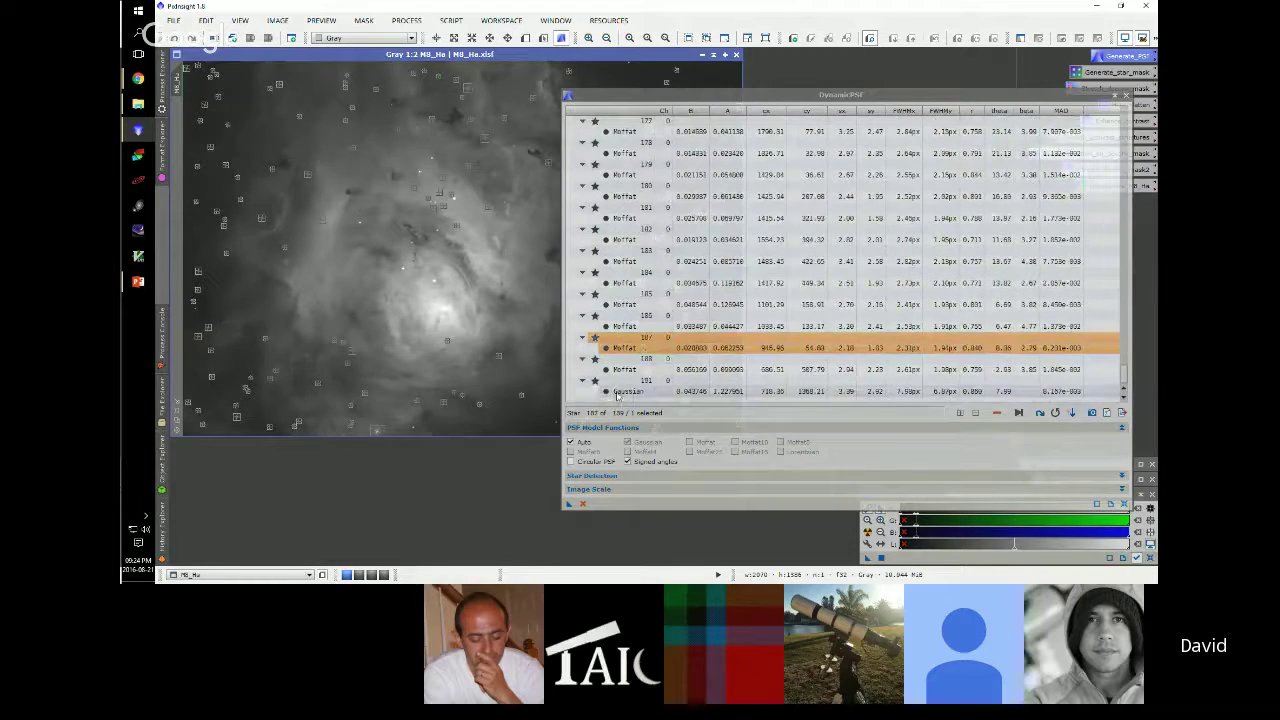
left_click(626, 391)
key("Delete")
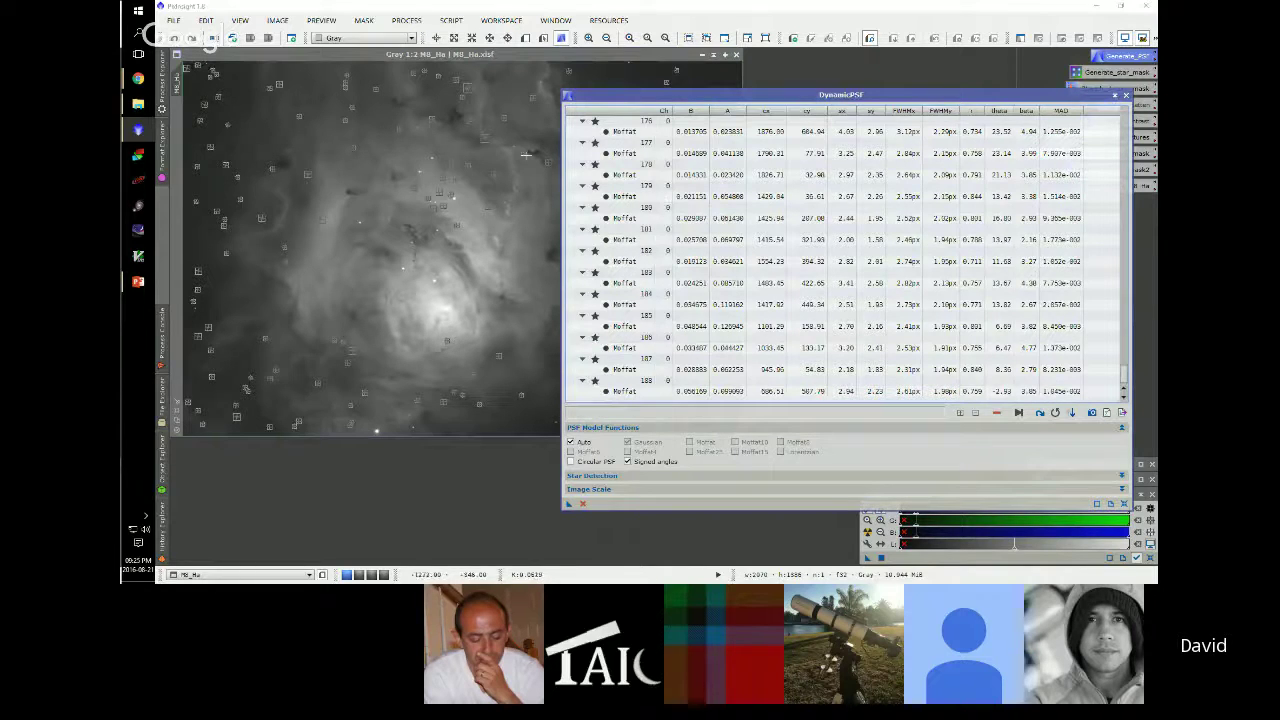
Select every fitted star in the DynamicPSF list, from the last entry to the first
scroll(622, 200, "up", 5)
scroll(622, 200, "up", 3)
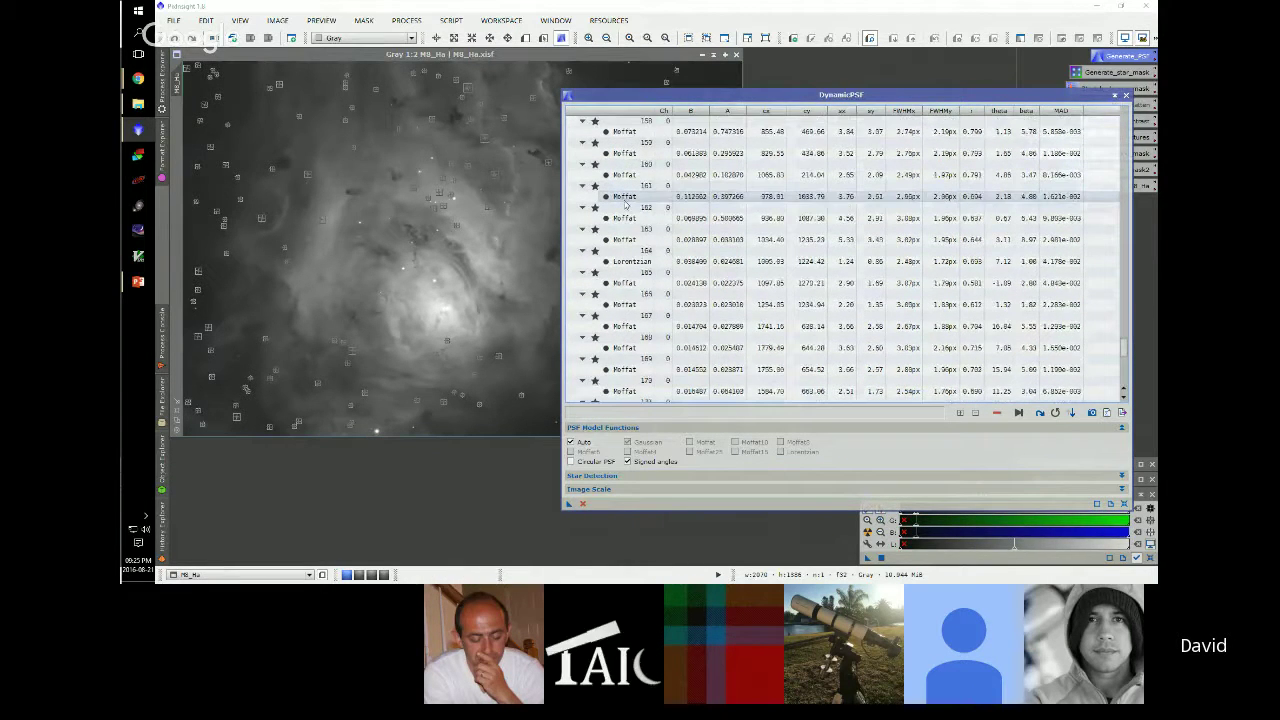
scroll(624, 200, "down", 8)
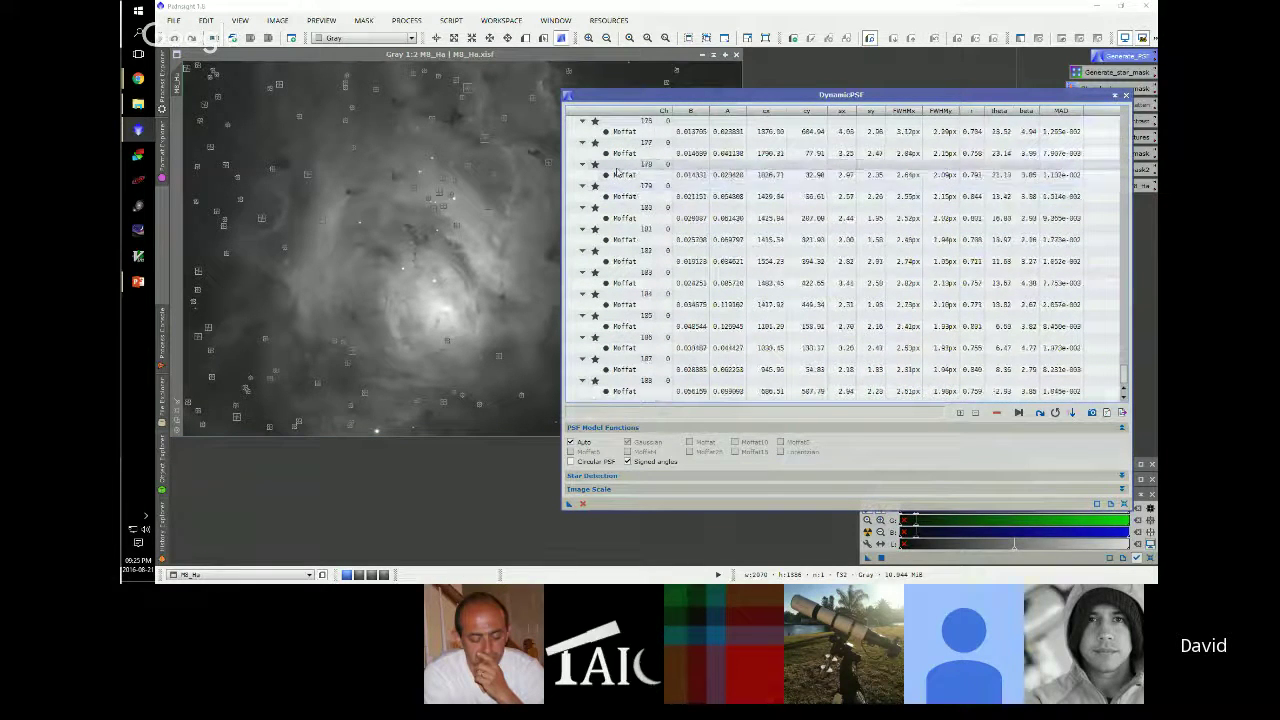
left_click(627, 391)
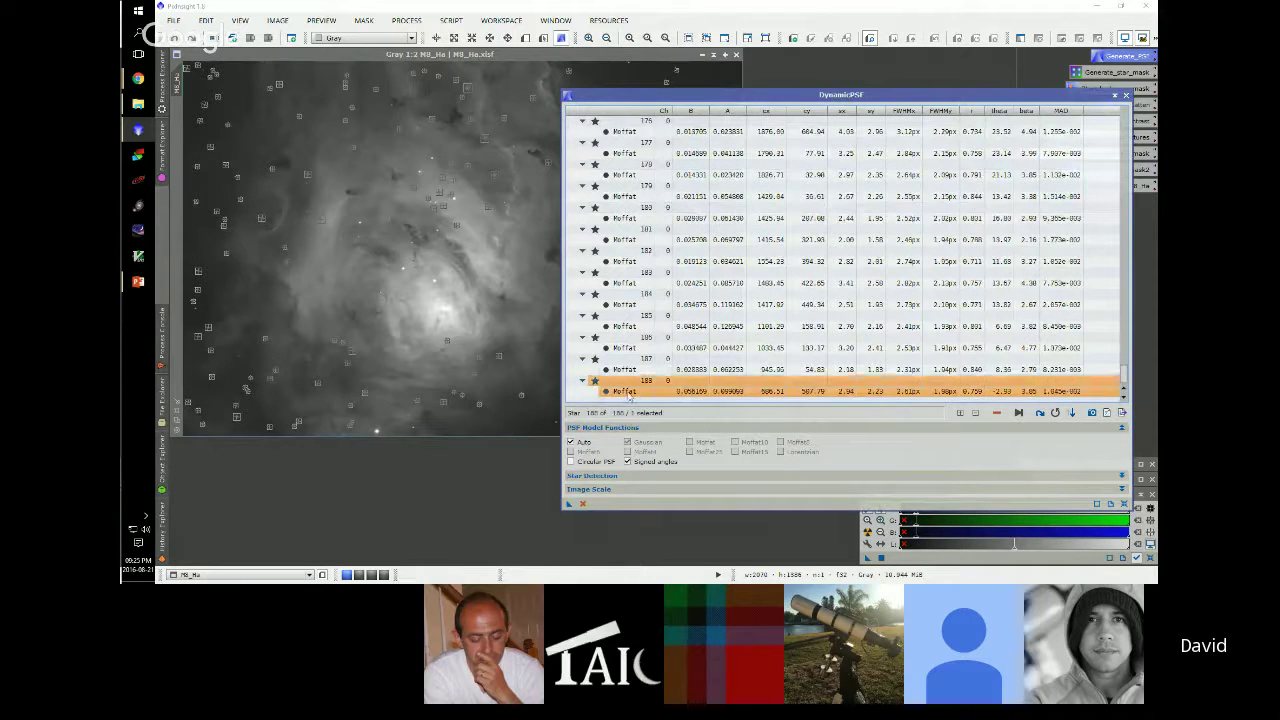
left_click_drag(1126, 376, 1125, 126)
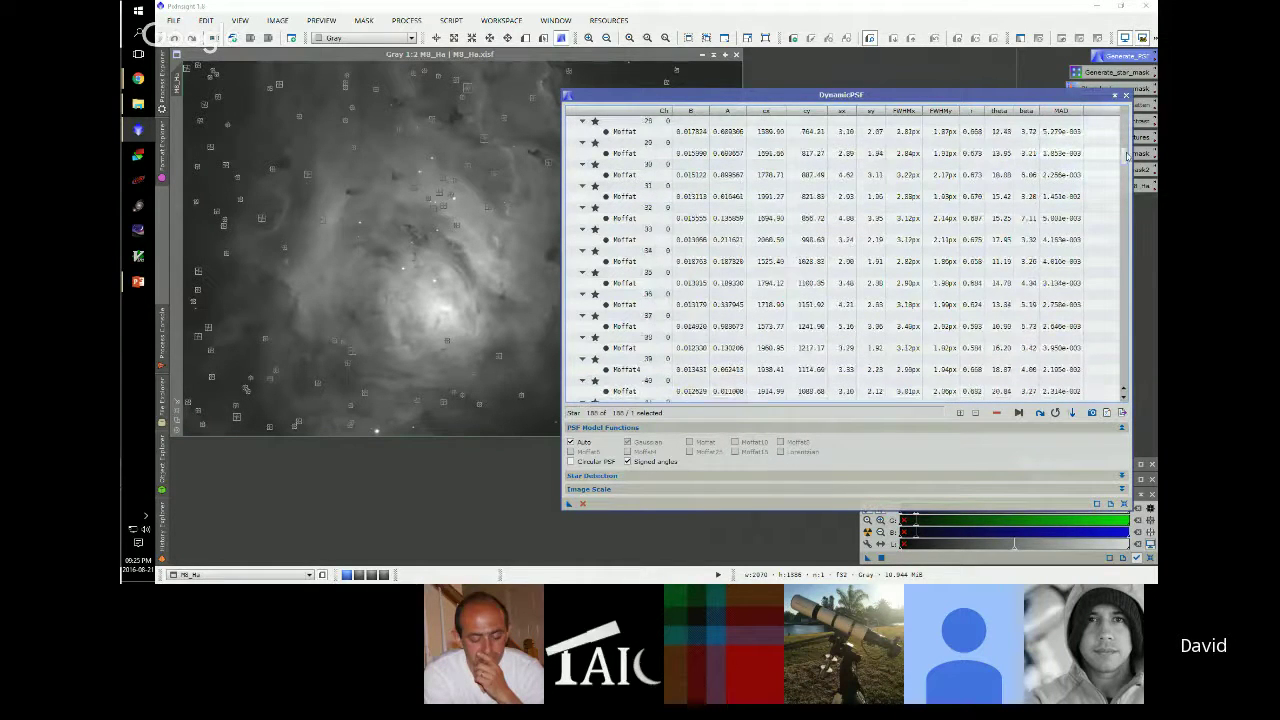
left_click(617, 135, "shift")
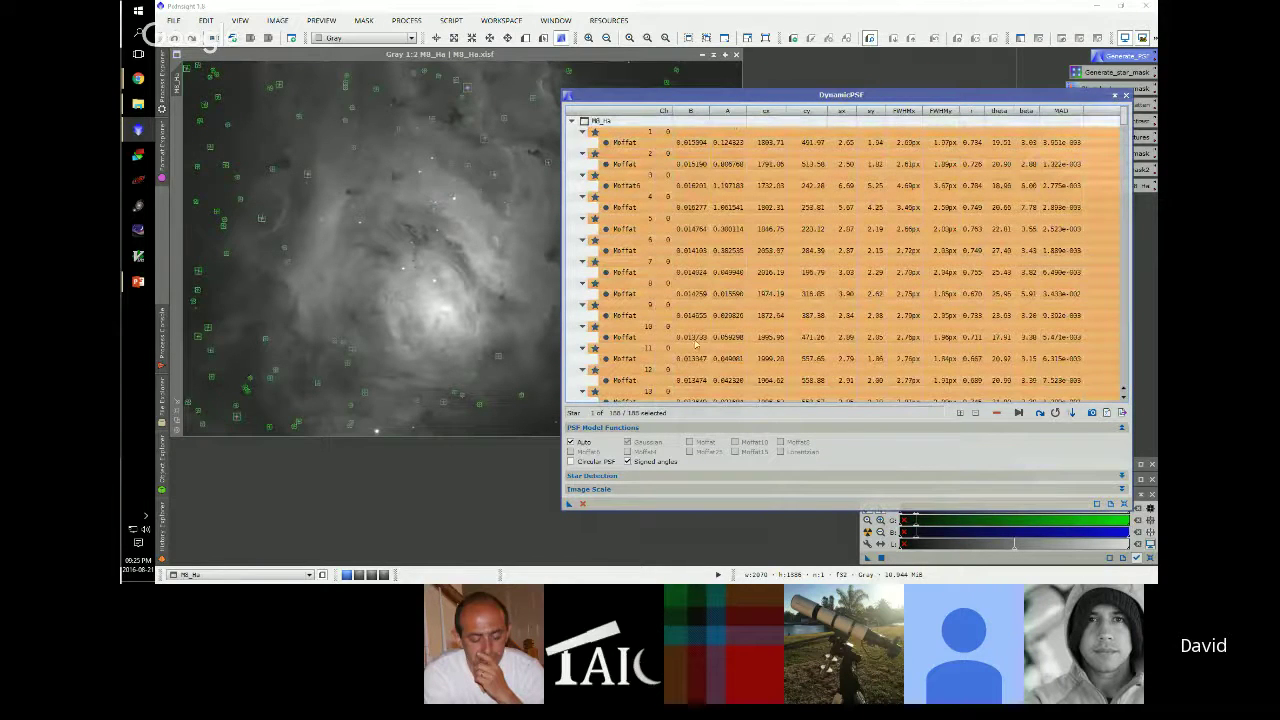
Generate a synthetic PSF image from the selected stars and place it below M8_Ha, enlarged to 7:1 with its window fitted
left_click(1091, 413)
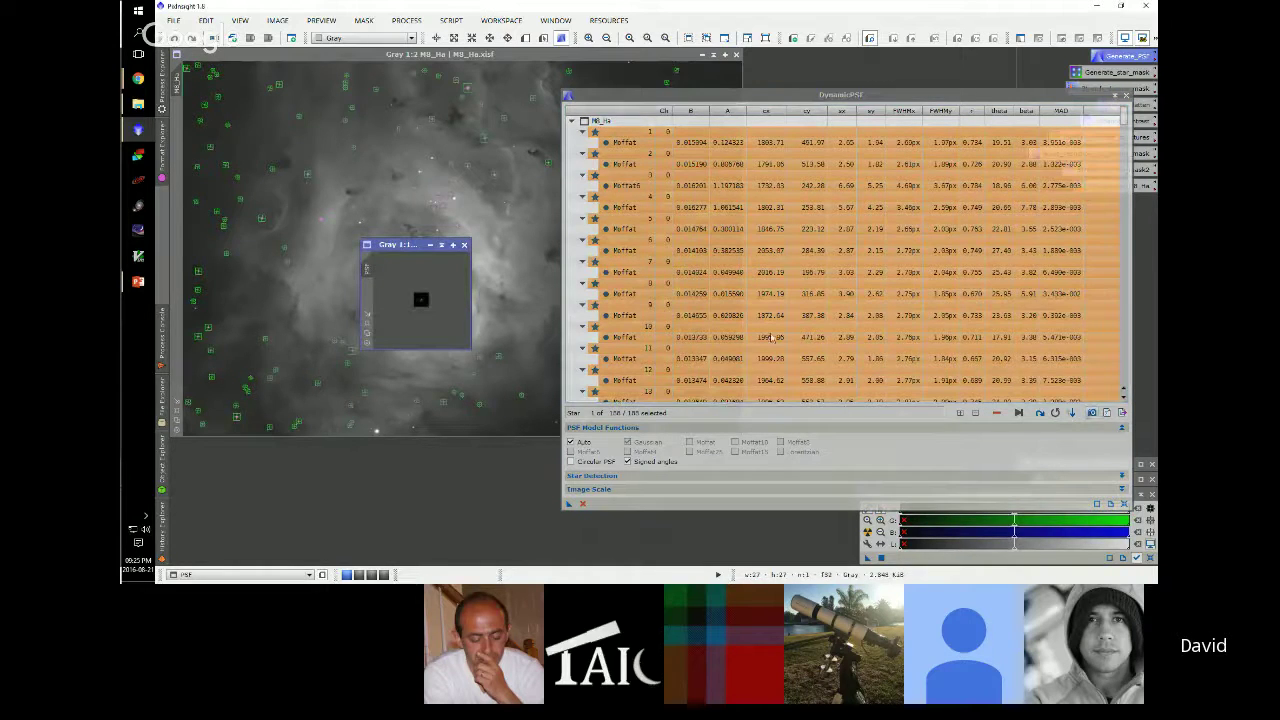
left_click_drag(405, 253, 221, 467)
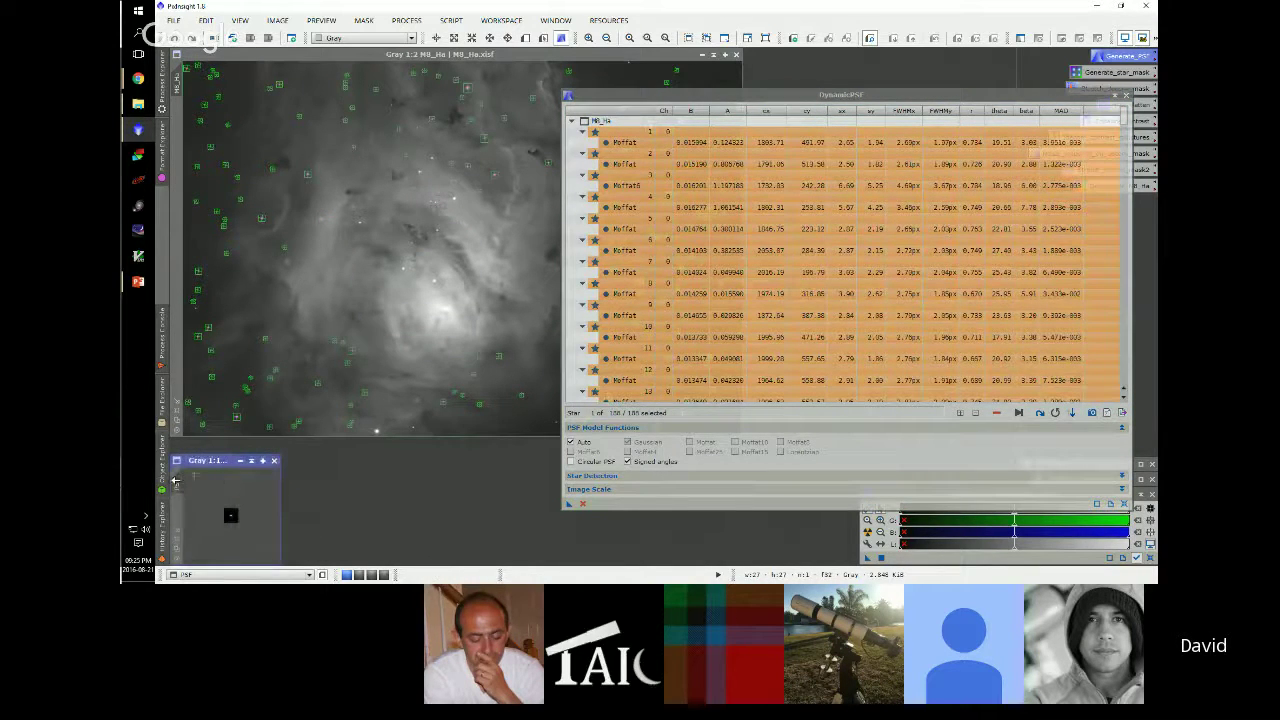
scroll(246, 500, "up", 6)
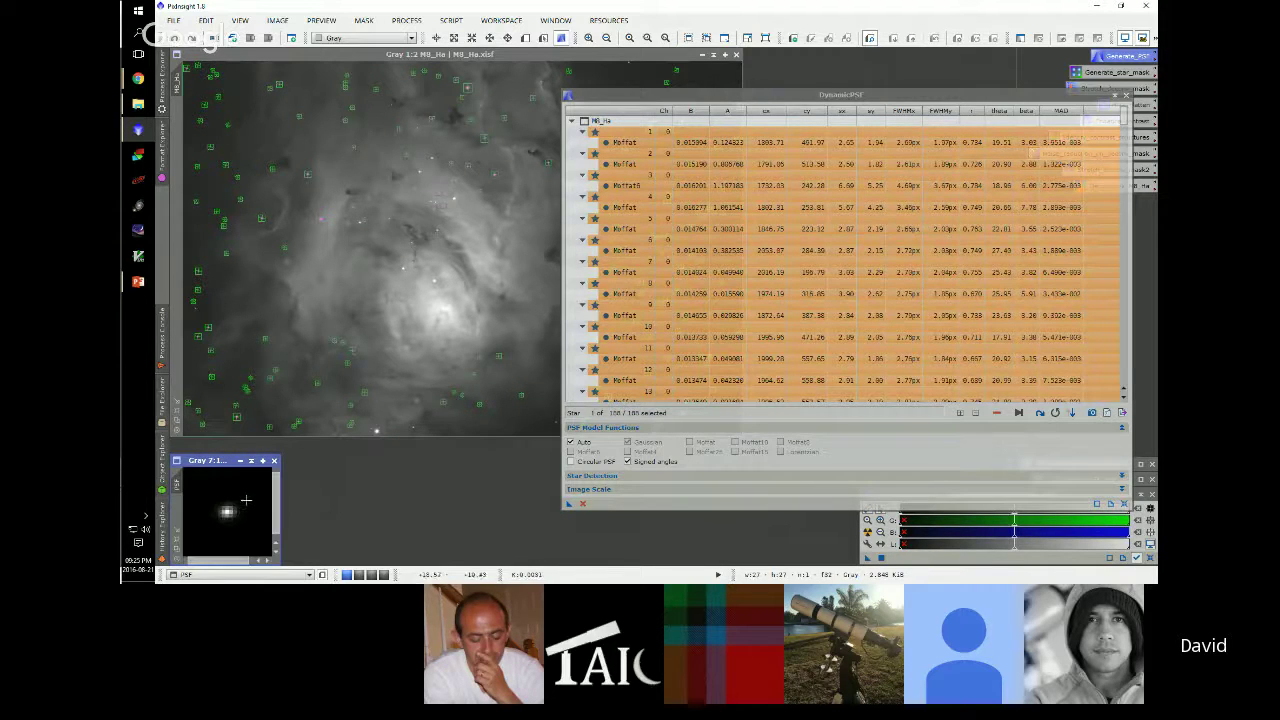
scroll(246, 500, "down", 1)
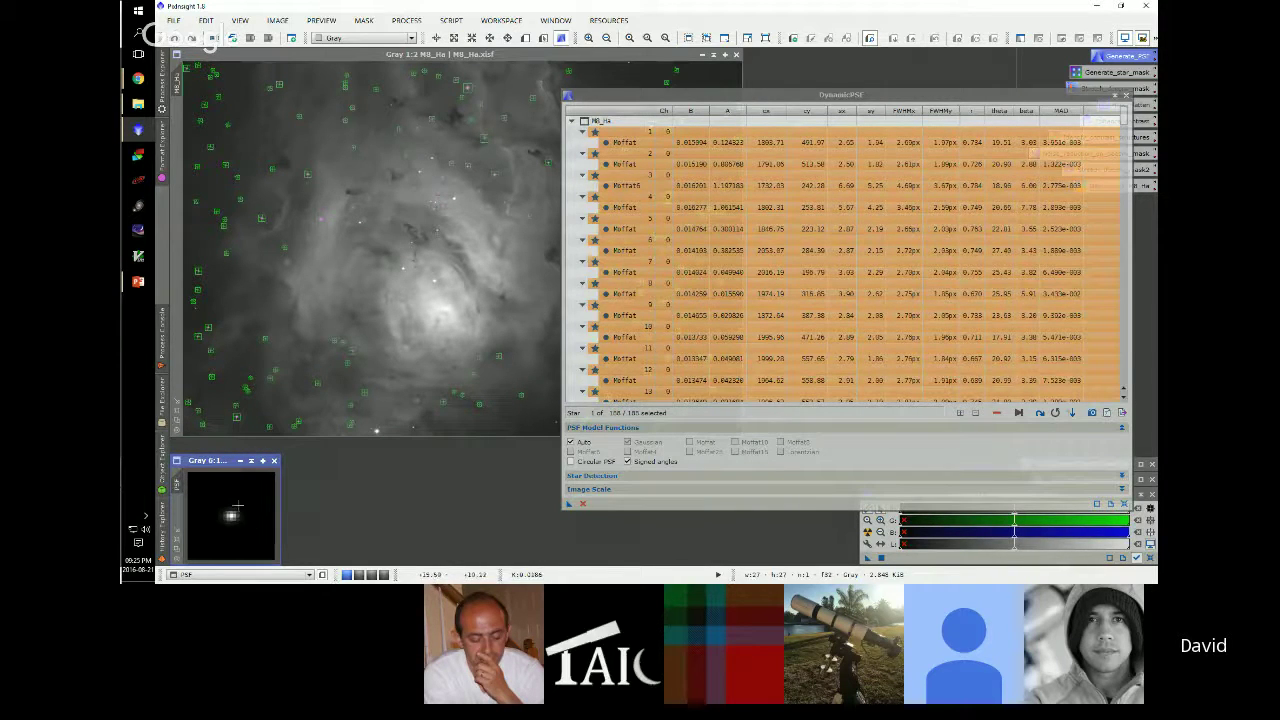
scroll(242, 506, "up", 1)
key("ctrl+f")
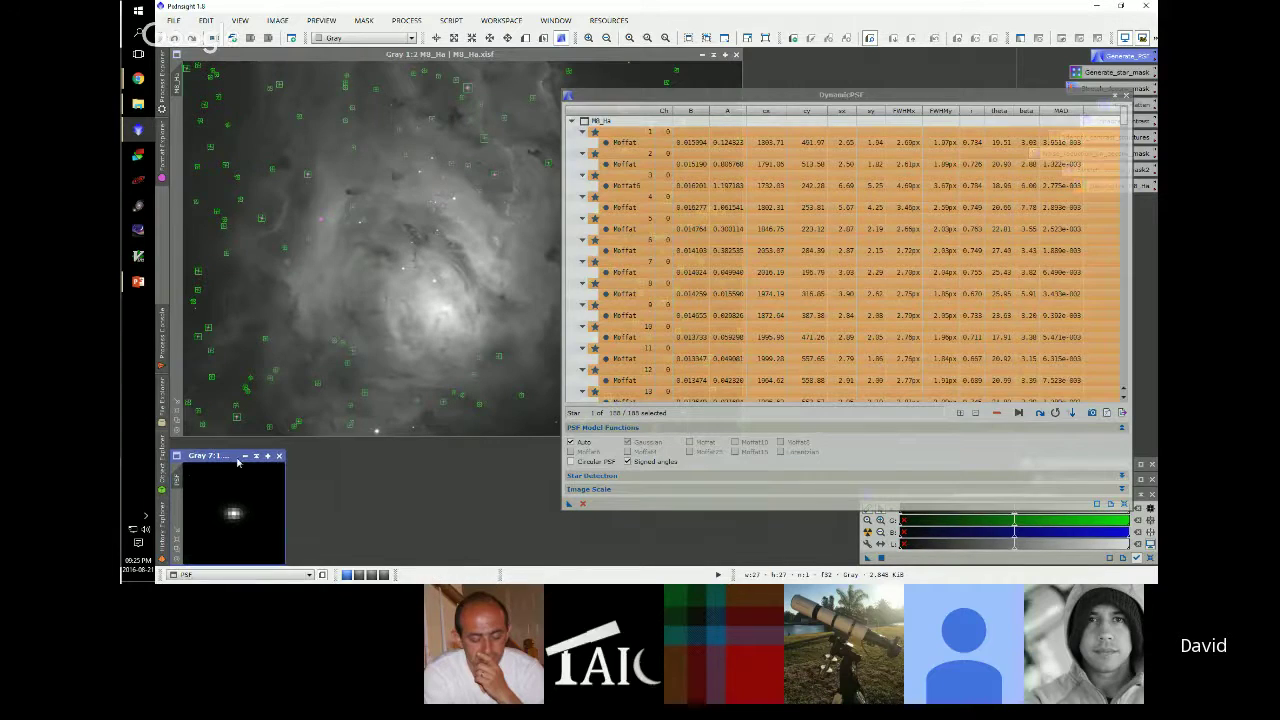
left_click_drag(215, 457, 215, 451)
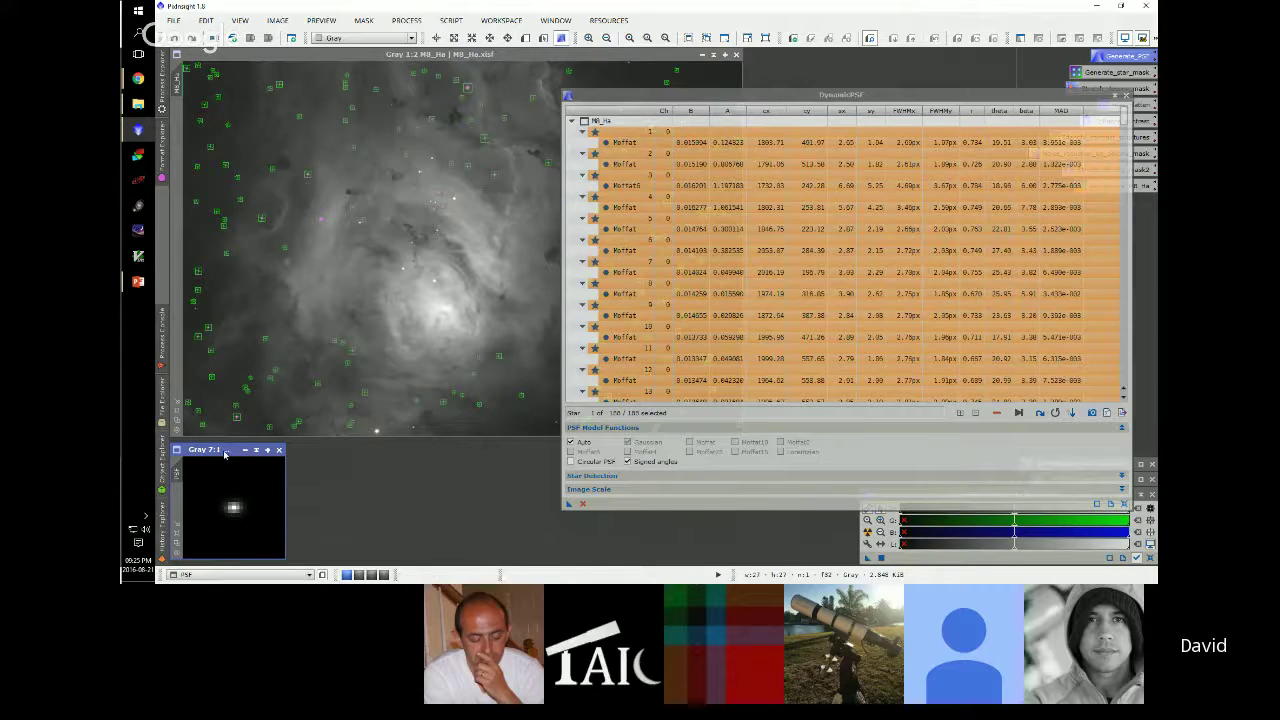
left_click_drag(218, 453, 218, 459)
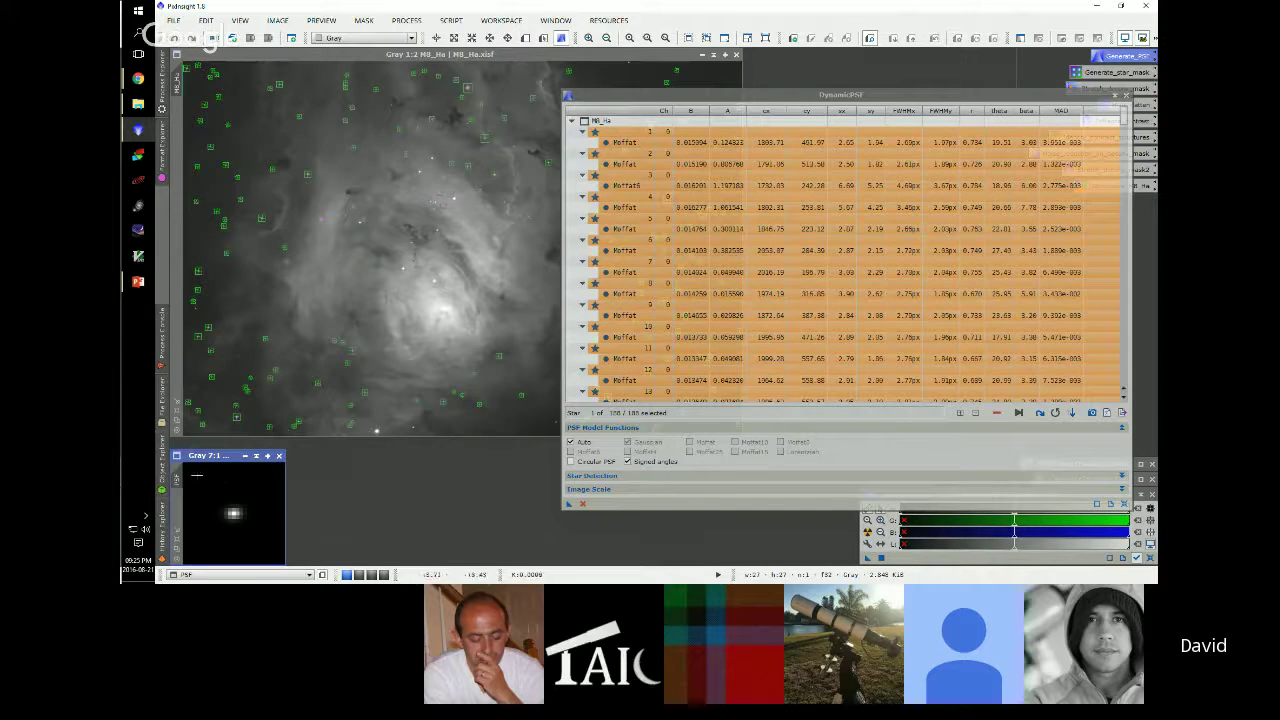
Generate a second PSF image from the selected stars' average data and place it beside the first one, enlarged to 16:1
left_click(1102, 417)
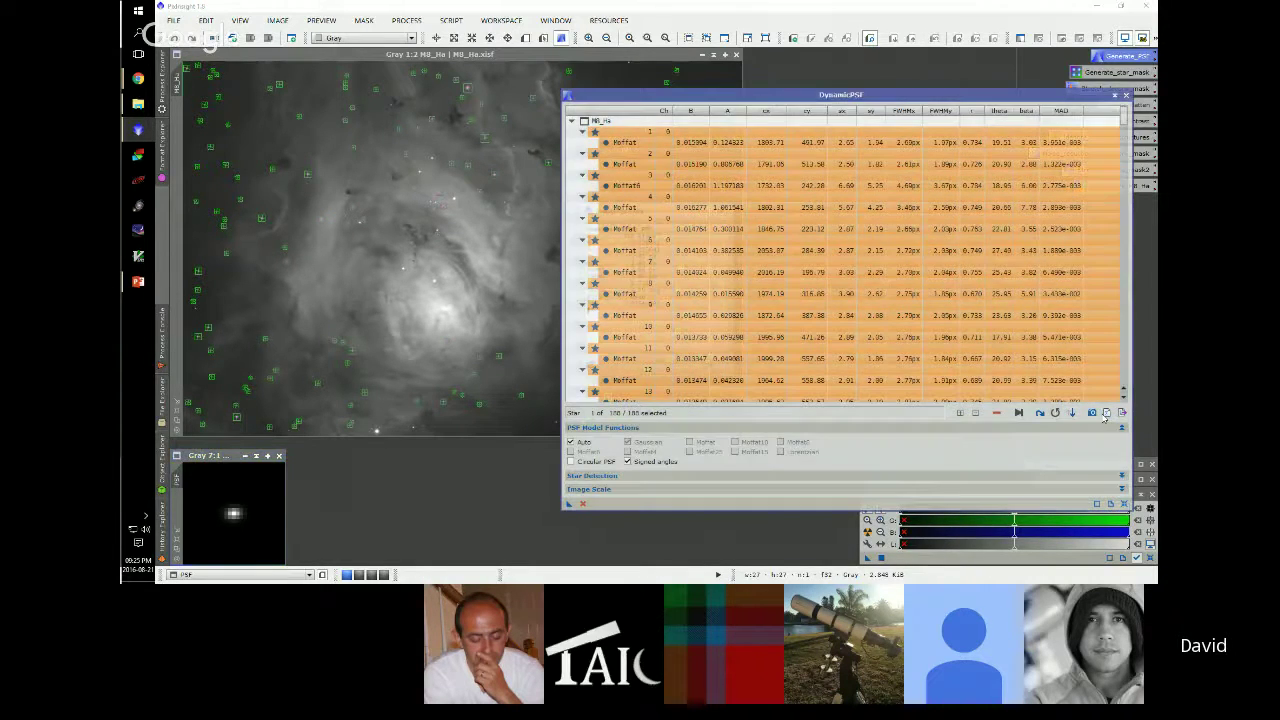
left_click(1105, 413)
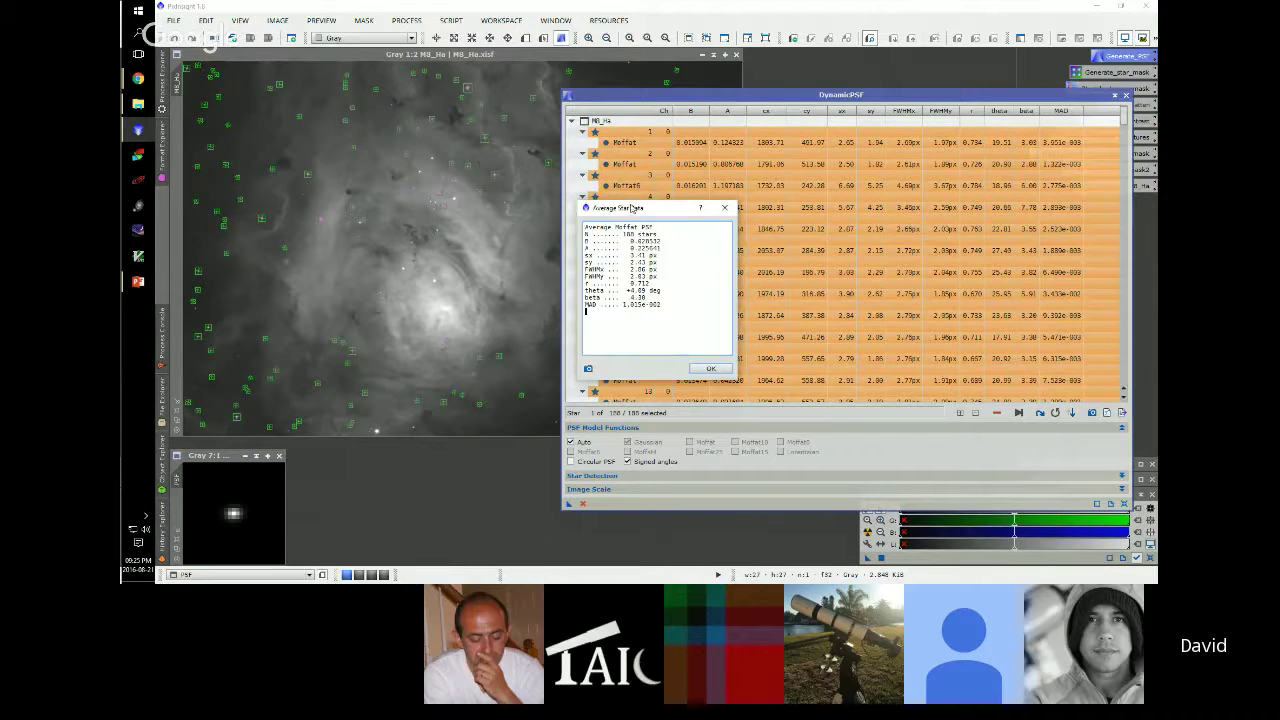
left_click_drag(619, 202, 600, 250)
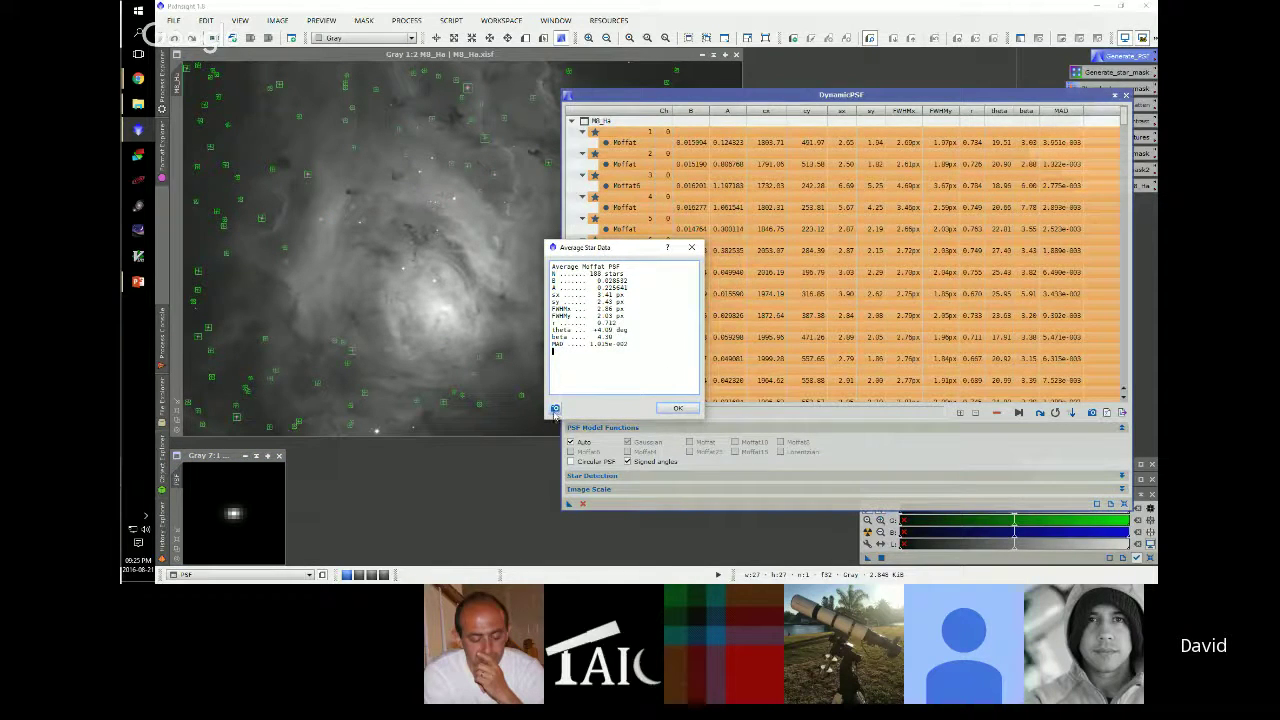
left_click(555, 409)
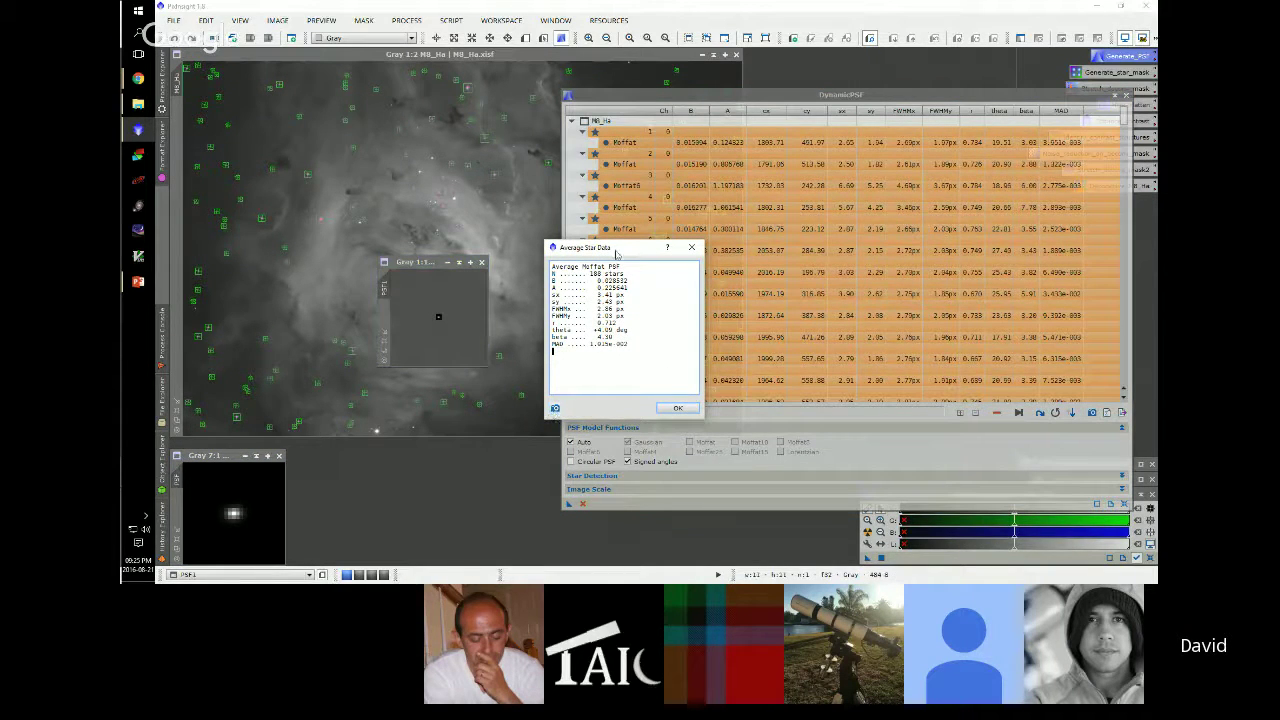
left_click(680, 409)
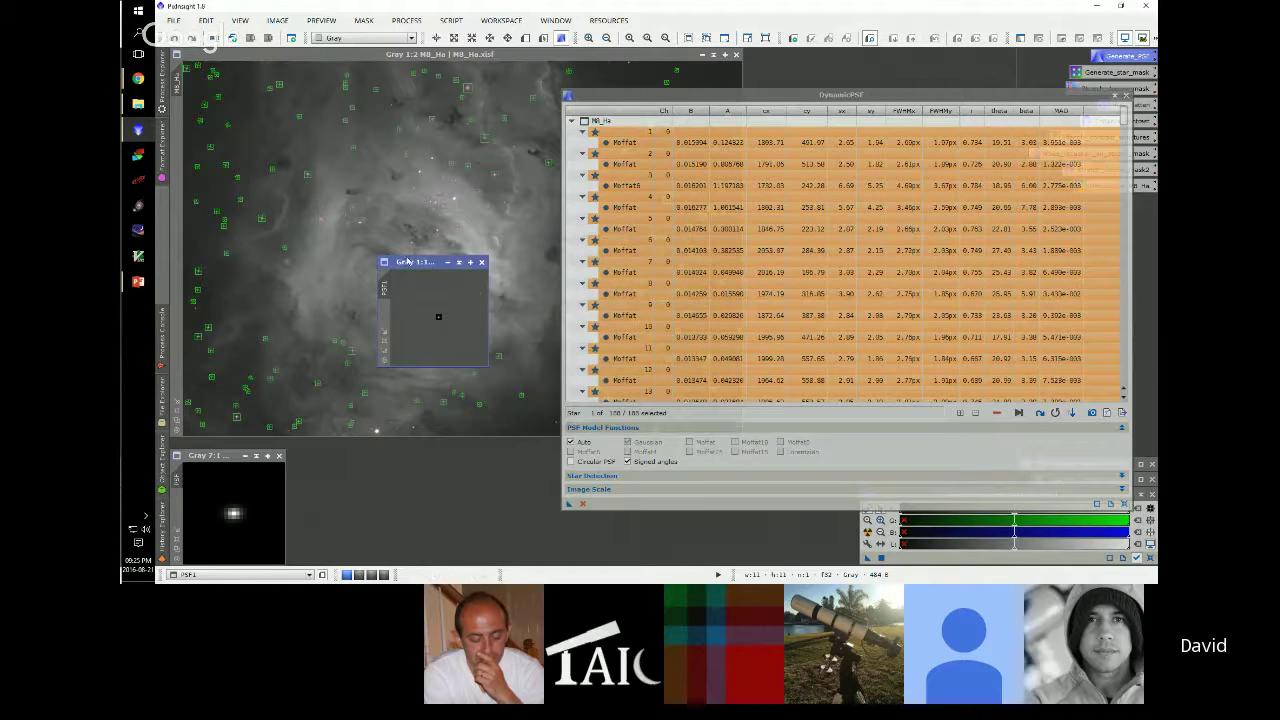
left_click_drag(415, 262, 331, 457)
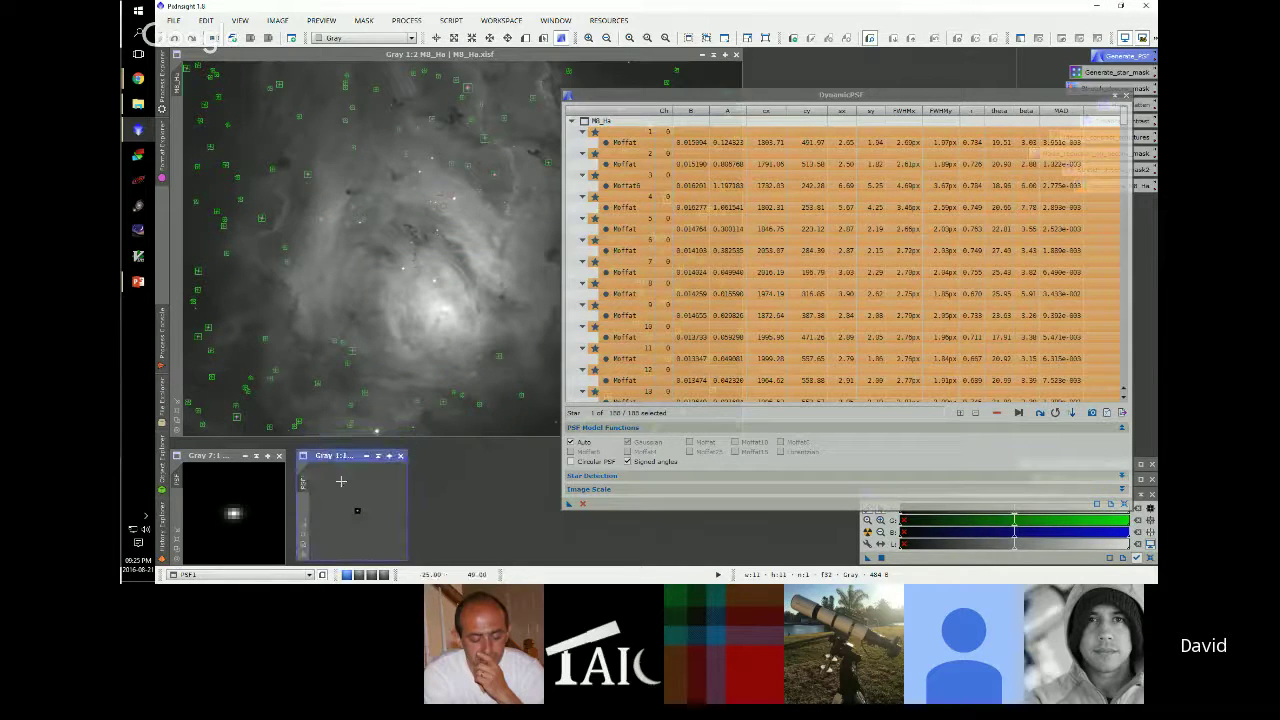
scroll(357, 510, "up", 3)
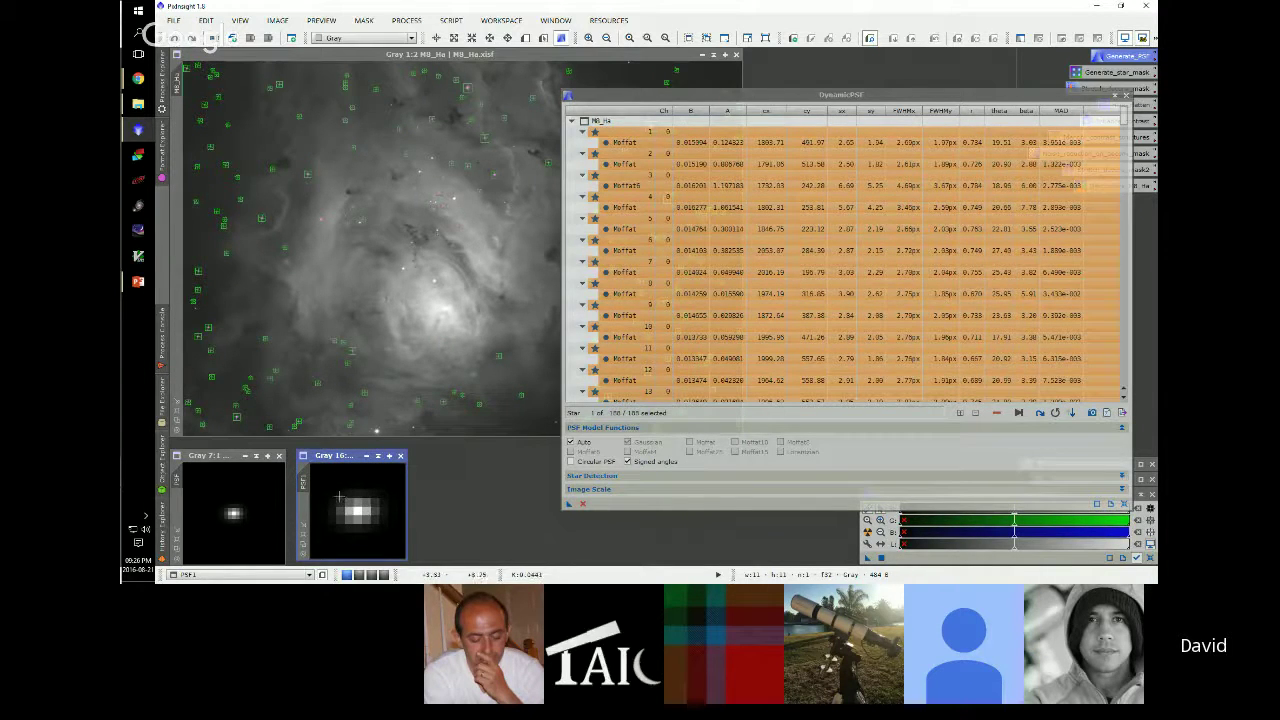
left_click_drag(339, 456, 339, 461)
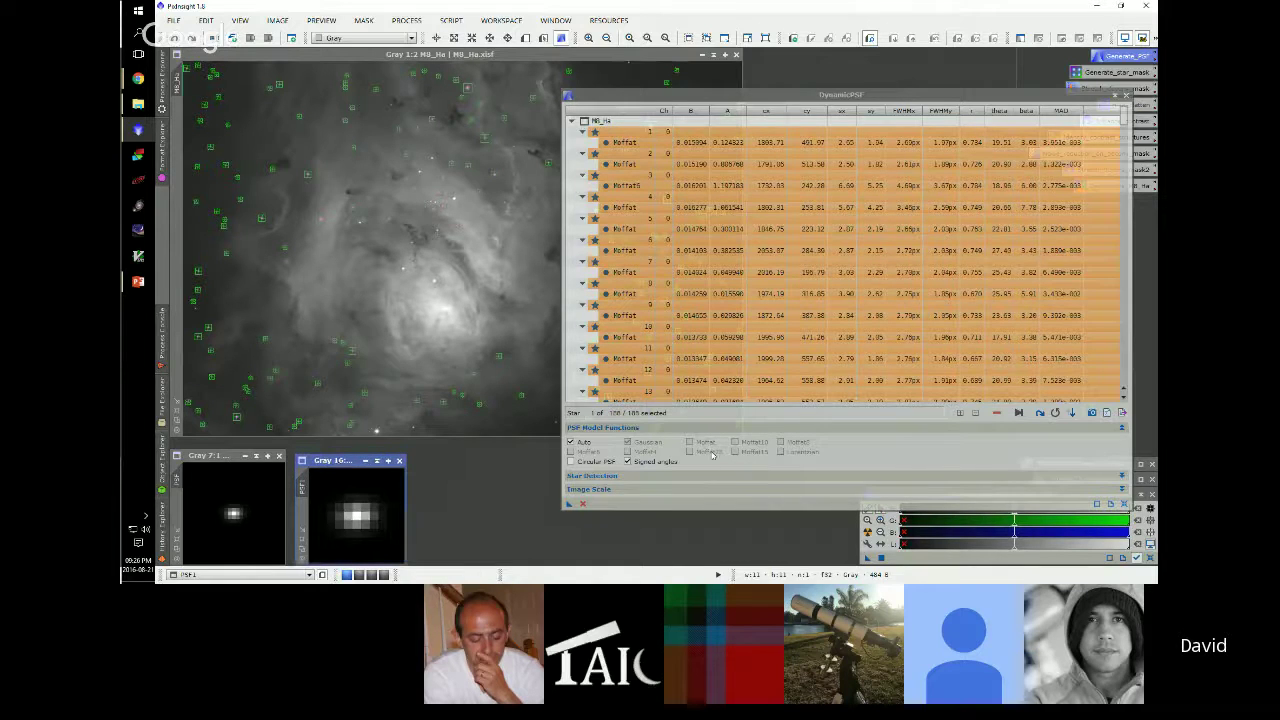
Compare the two PSF images at high magnification to judge star shape and image size
left_click(1106, 412)
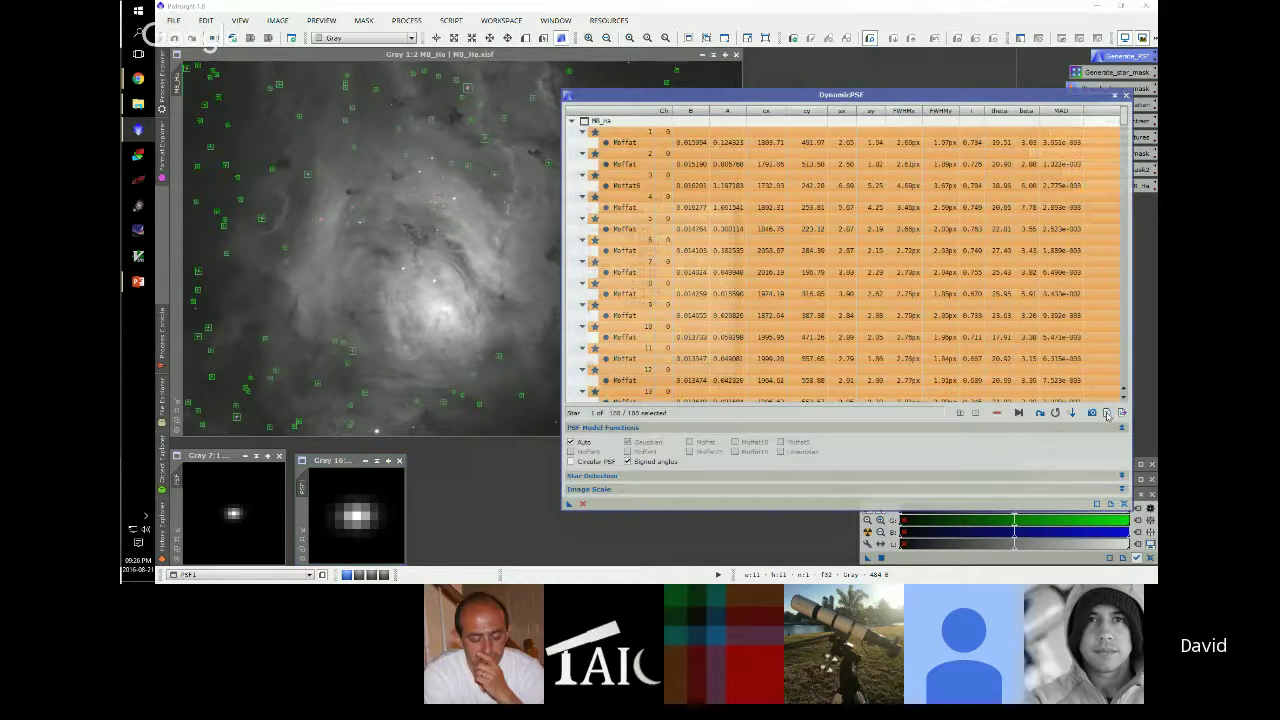
left_click(704, 370)
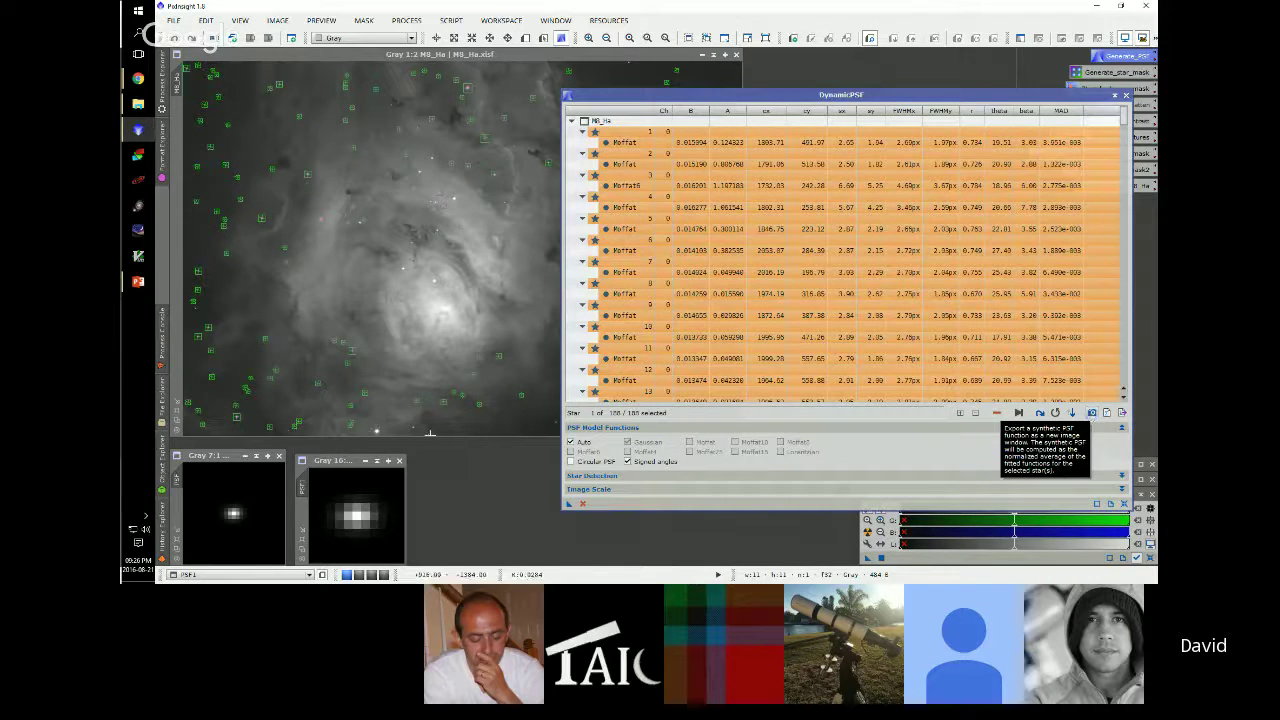
left_click(366, 509)
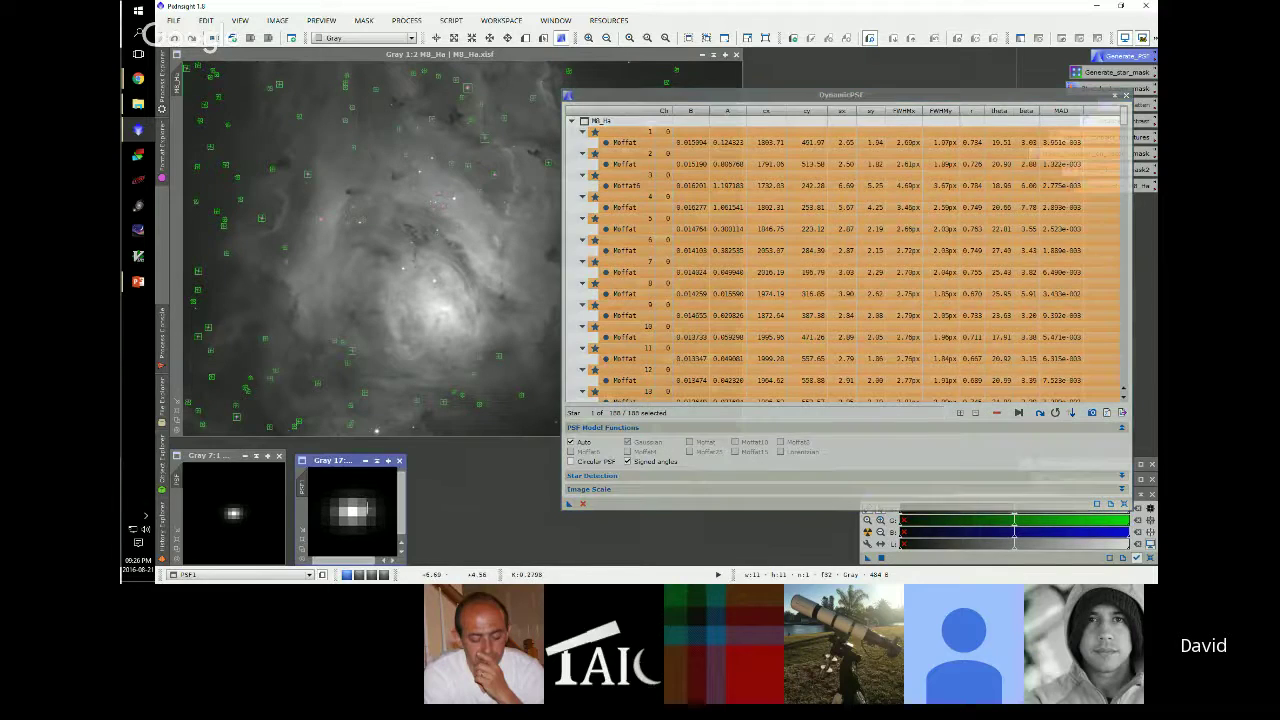
scroll(360, 510, "down", 1)
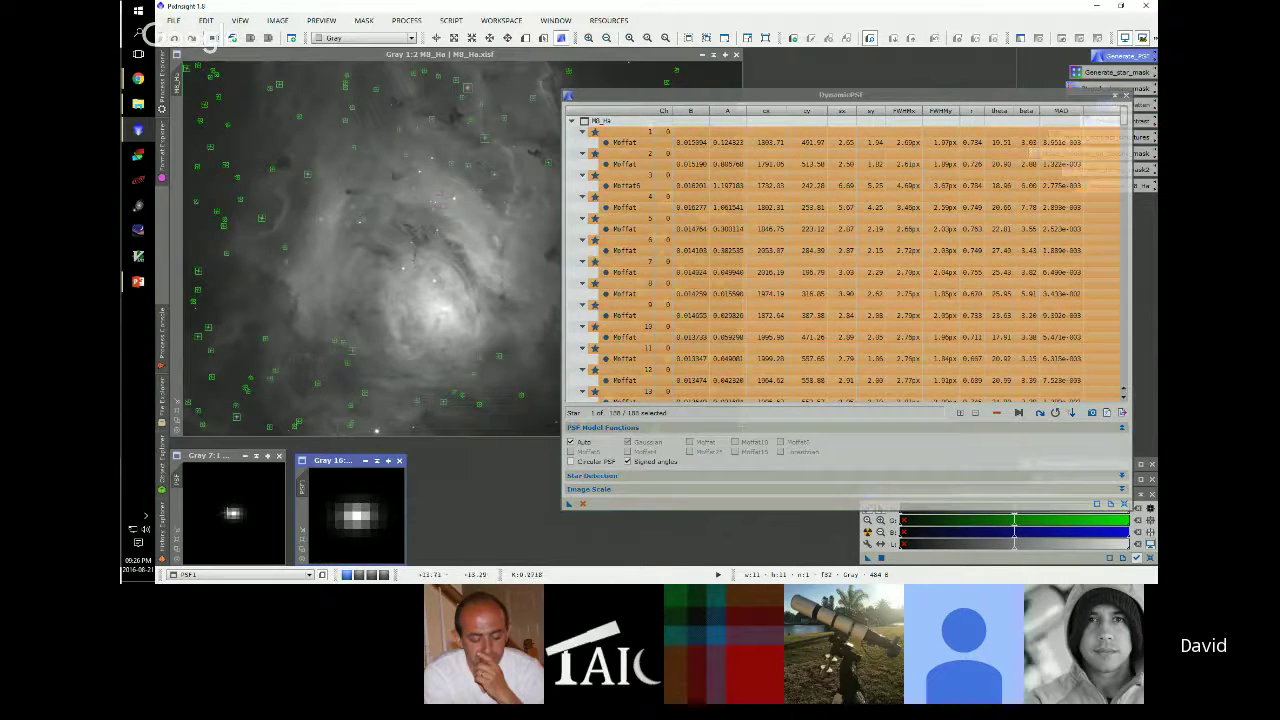
left_click(231, 503)
scroll(231, 503, "up", 5)
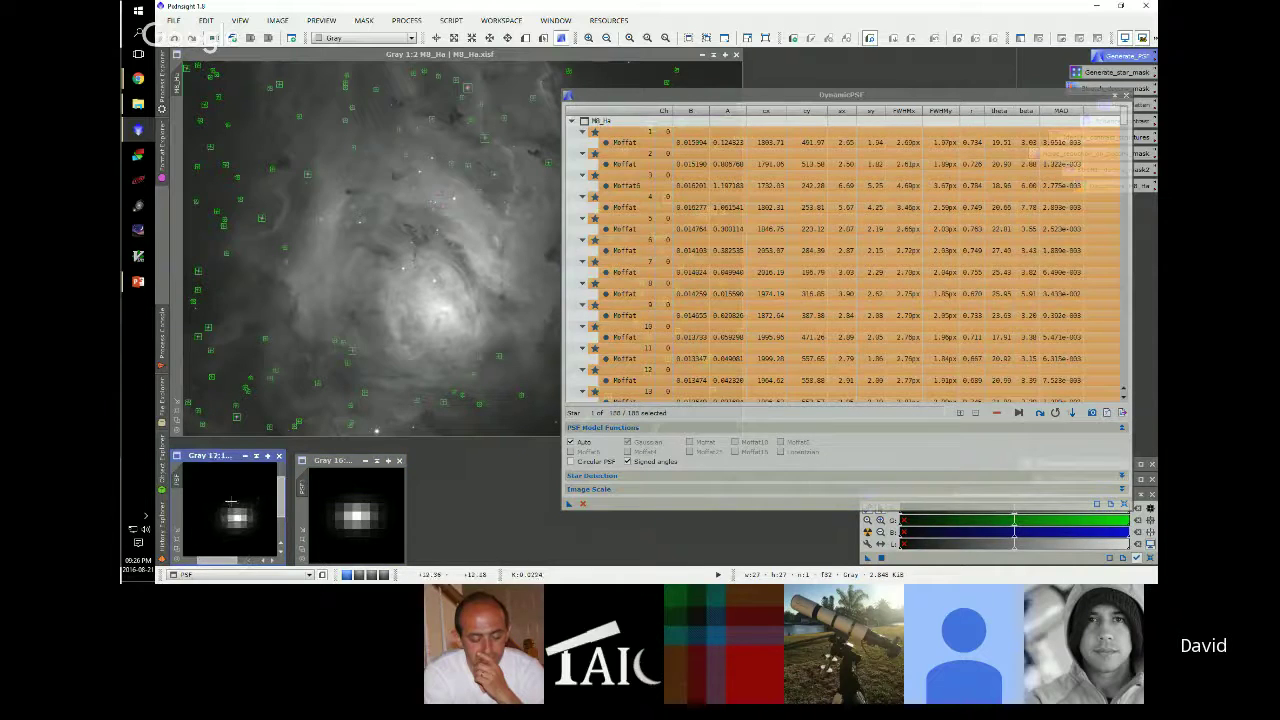
scroll(245, 520, "down", 1)
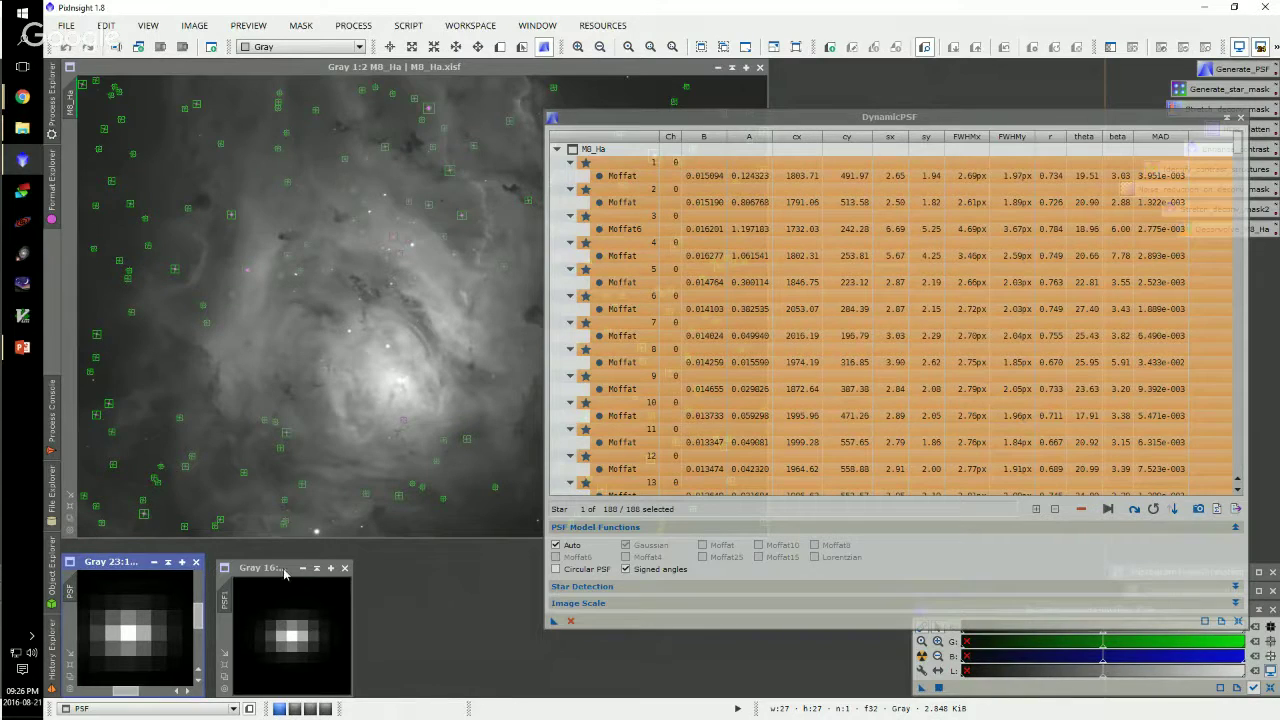
Discard the PSF image made from the average data, return the original PSF to 7:1, and cancel the DynamicPSF session
left_click_drag(284, 568, 287, 562)
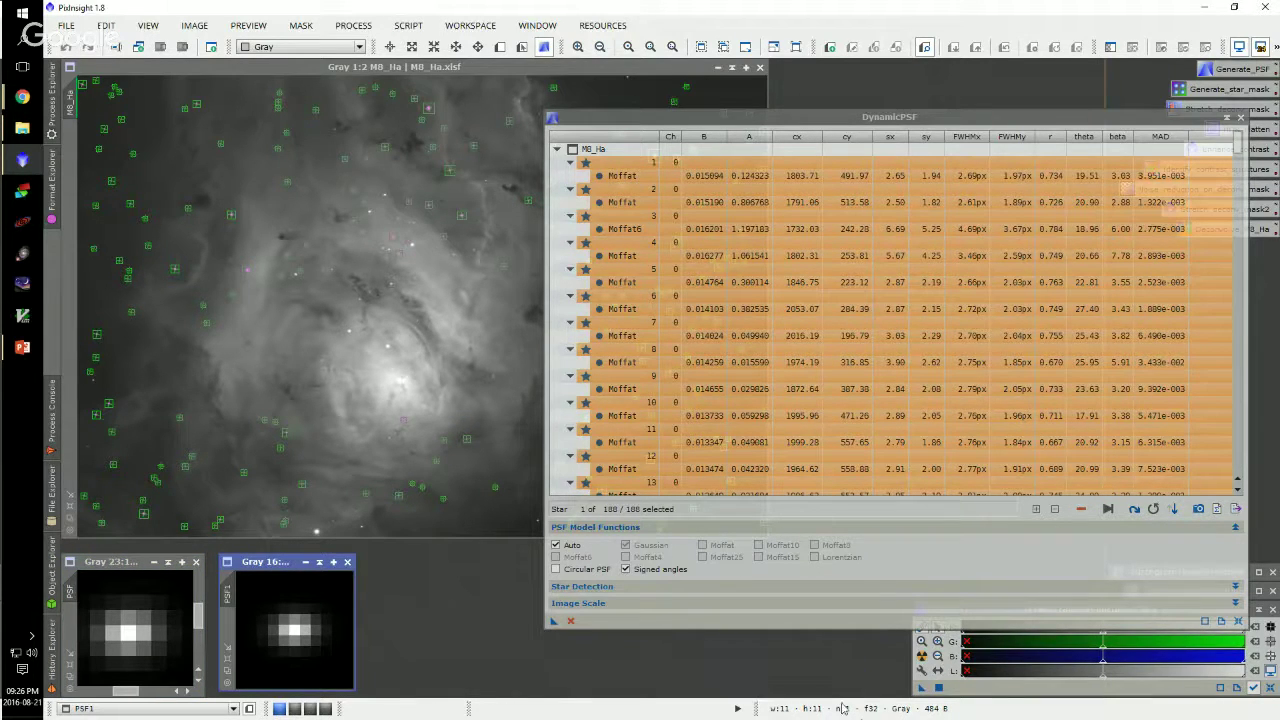
left_click(346, 563)
scroll(122, 589, "down", 3)
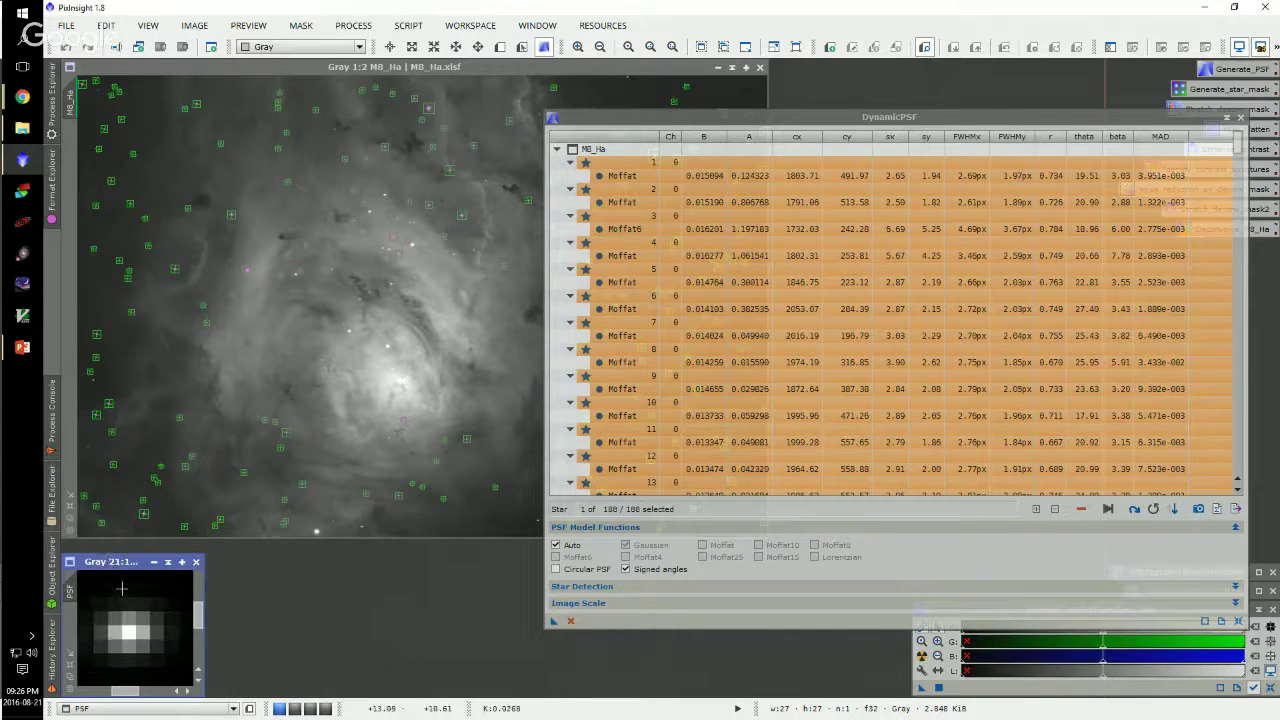
scroll(122, 589, "down", 3)
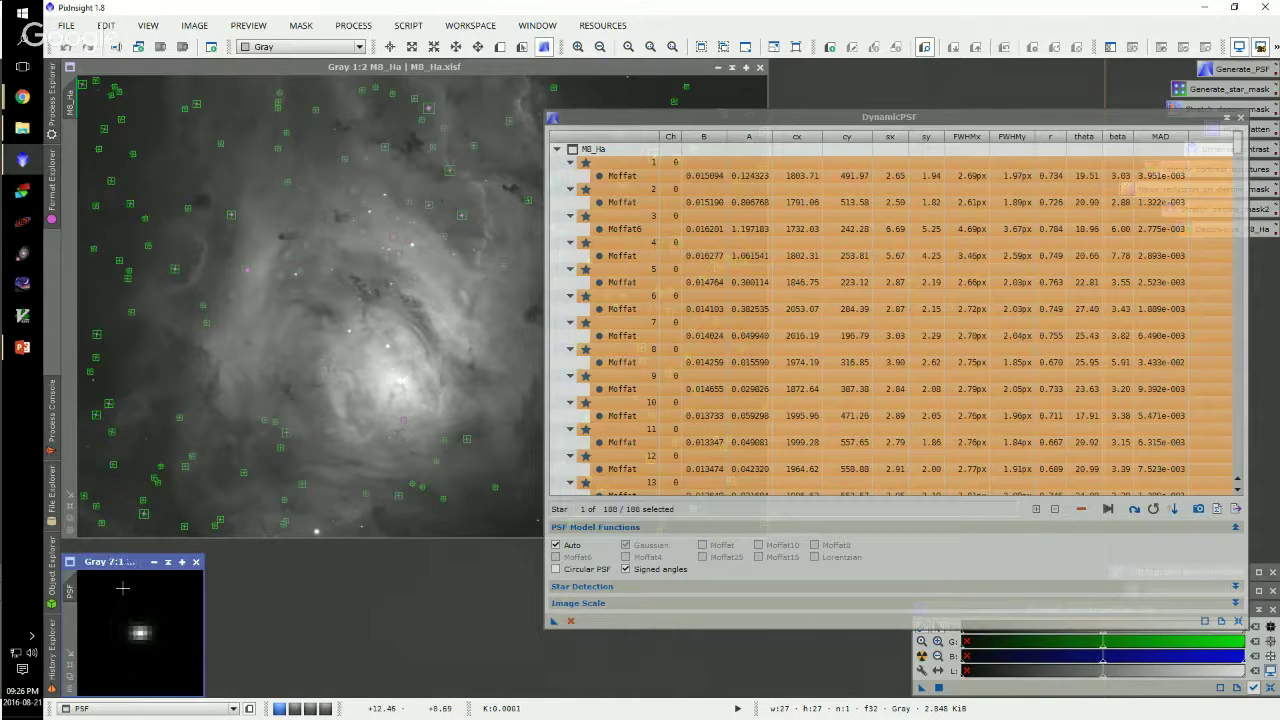
left_click(1240, 120)
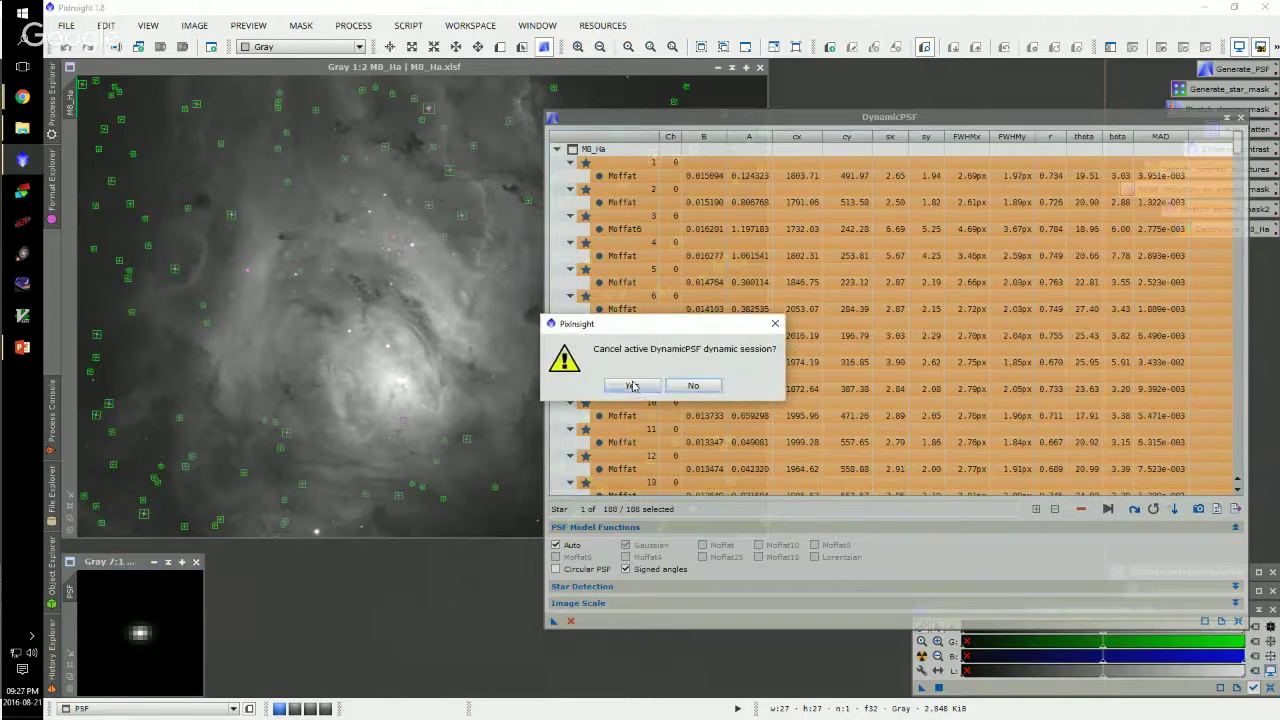
left_click(633, 387)
Crop the PSF image to 11 by 11 pixels with the Crop process, starting from reset margins, and close the process
left_click(51, 100)
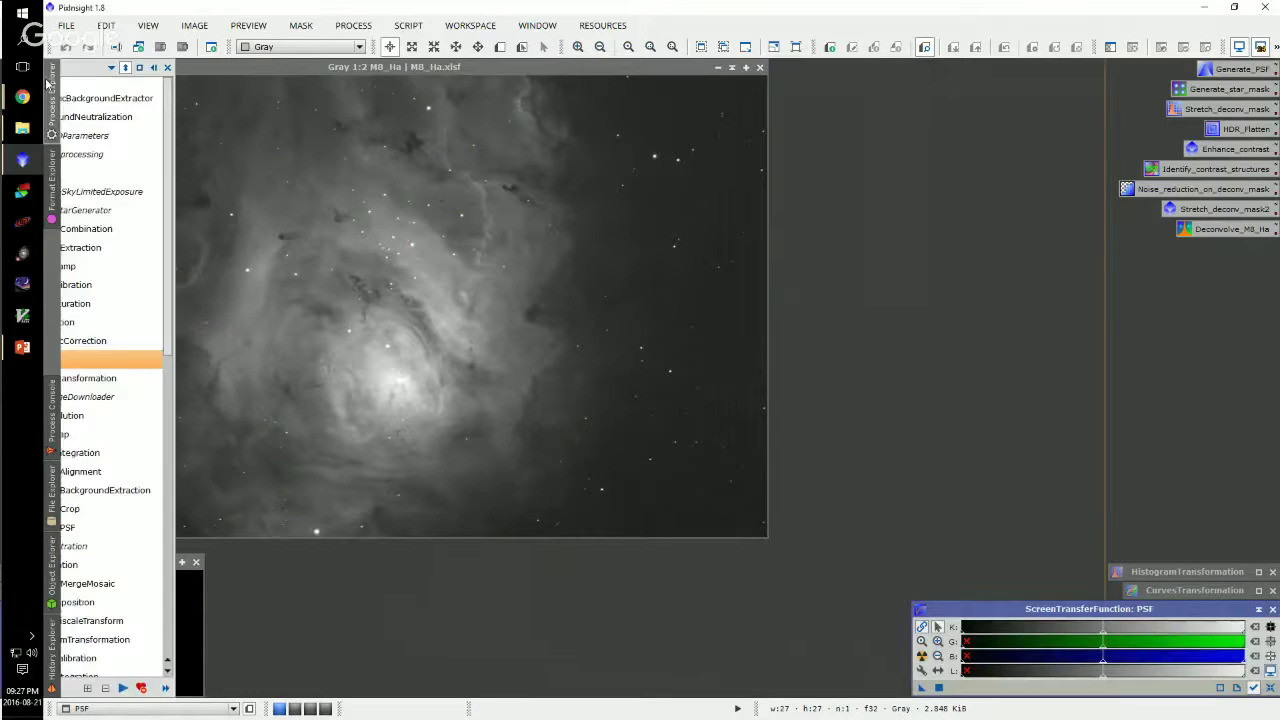
double_click(138, 360)
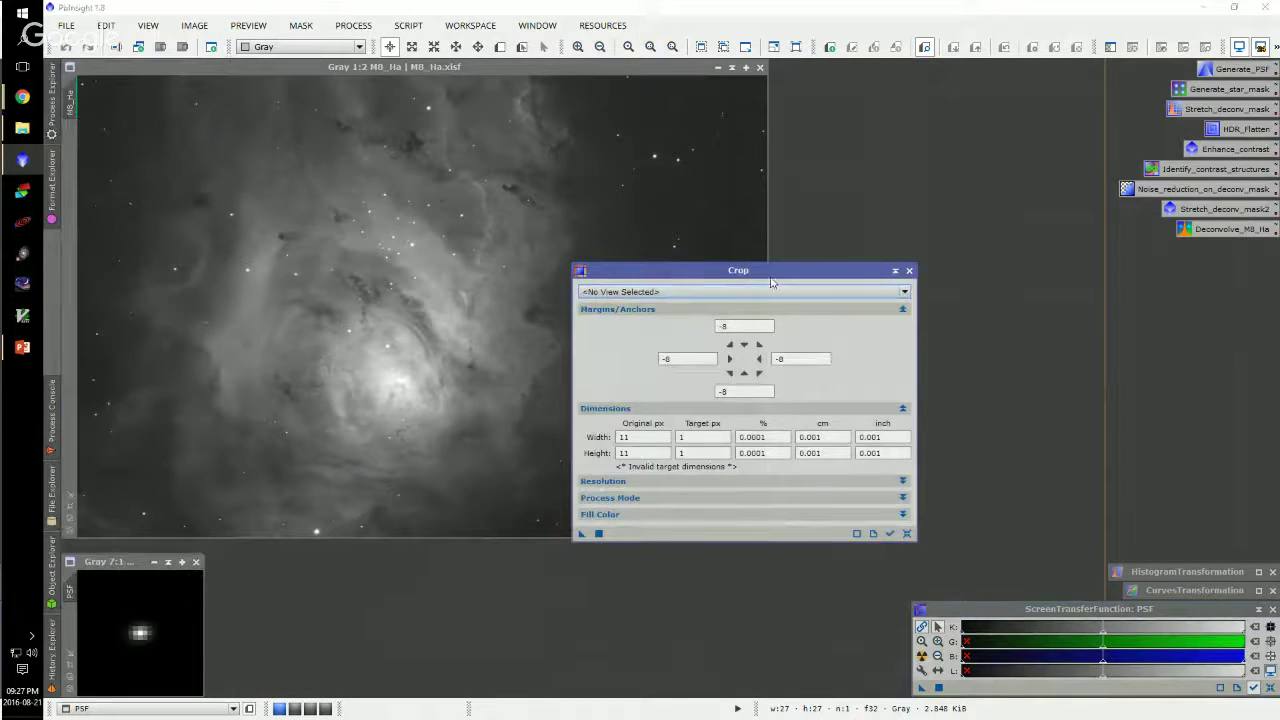
left_click_drag(773, 270, 628, 327)
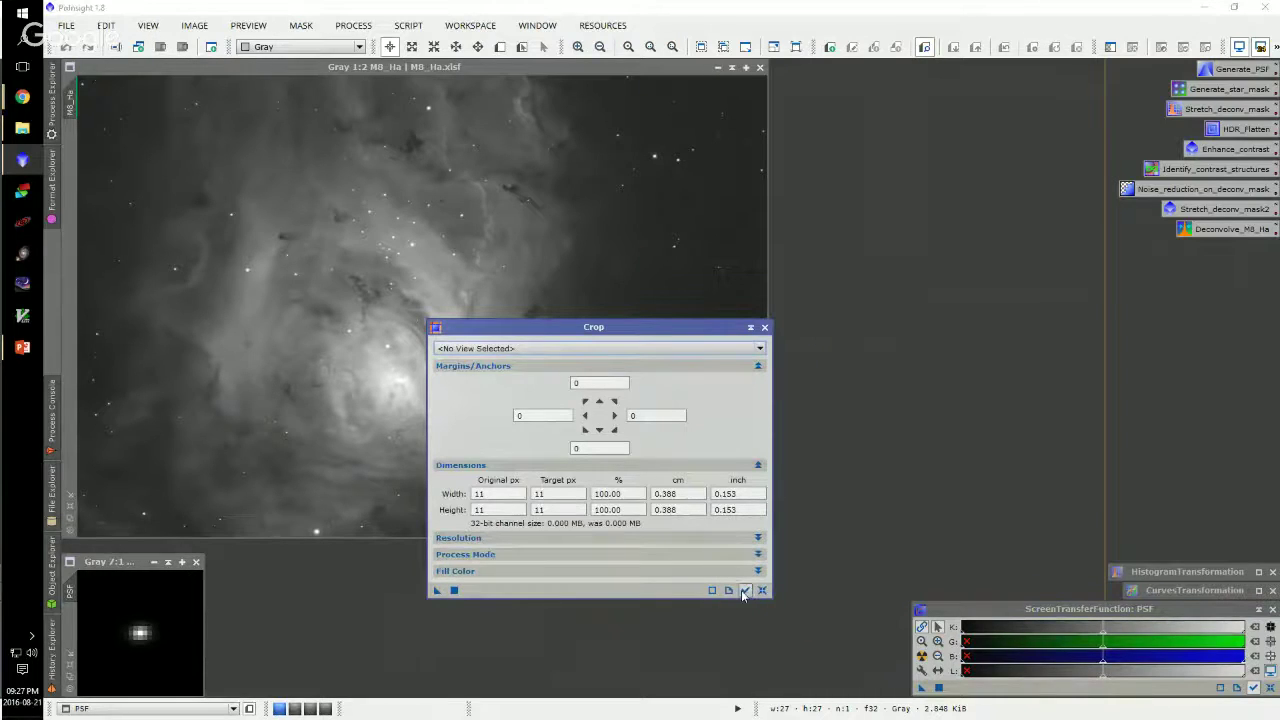
left_click(479, 208)
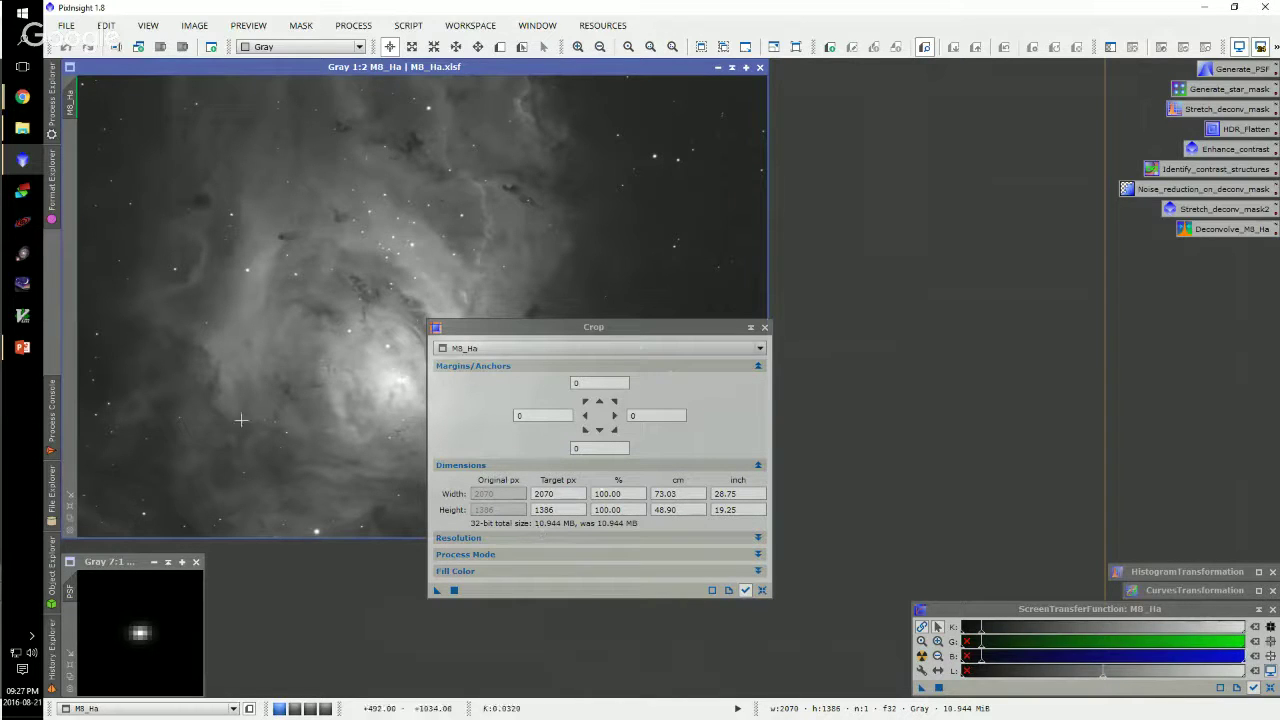
left_click(121, 567)
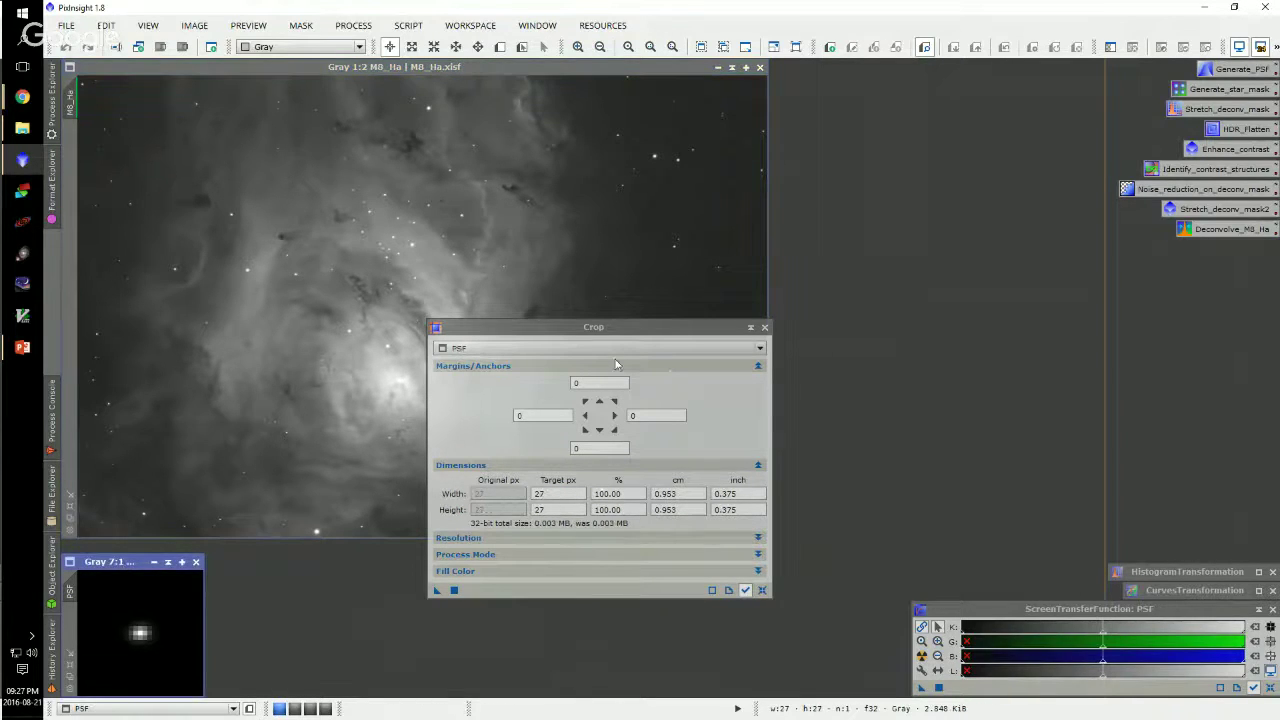
double_click(572, 494)
type("11")
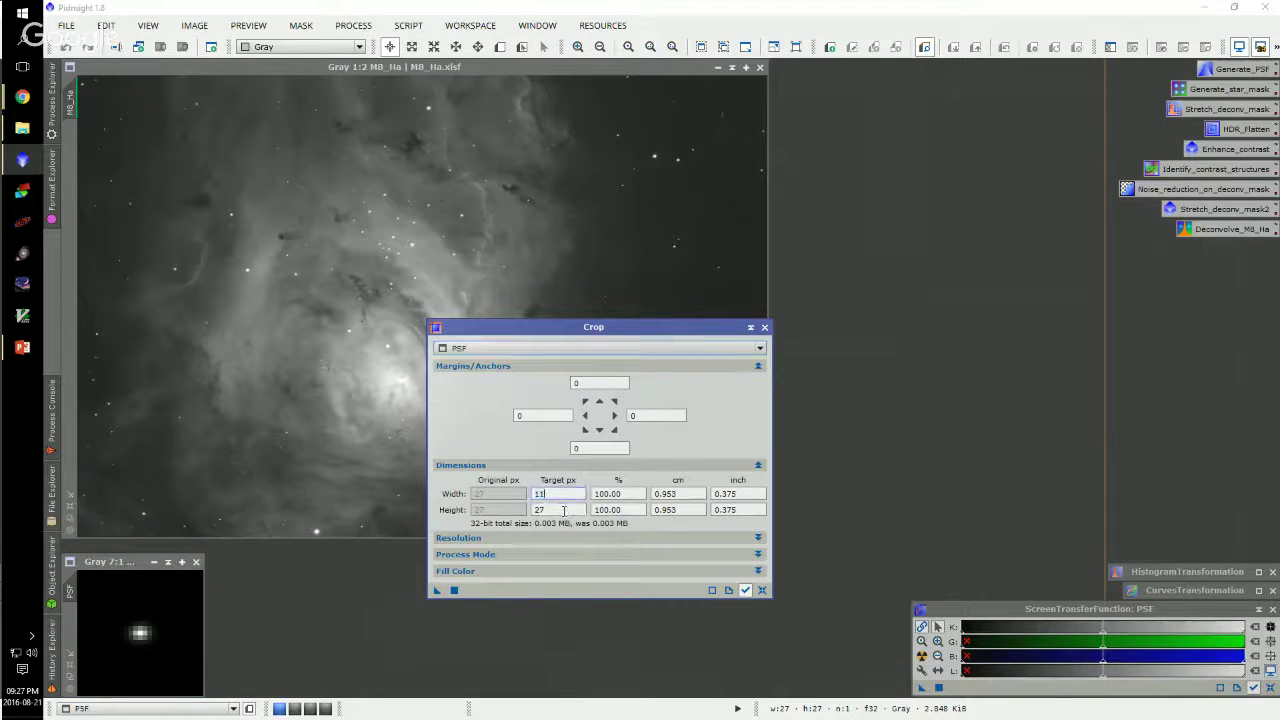
double_click(563, 511)
type("11")
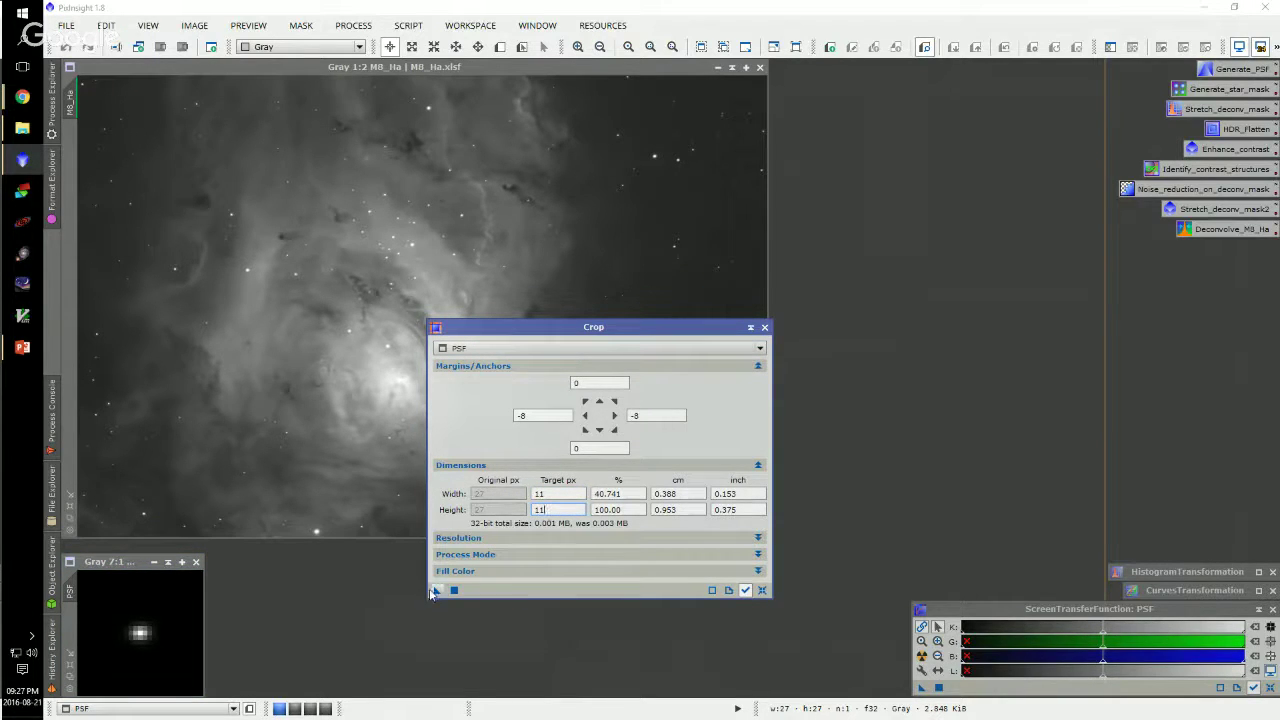
left_click_drag(436, 590, 131, 603)
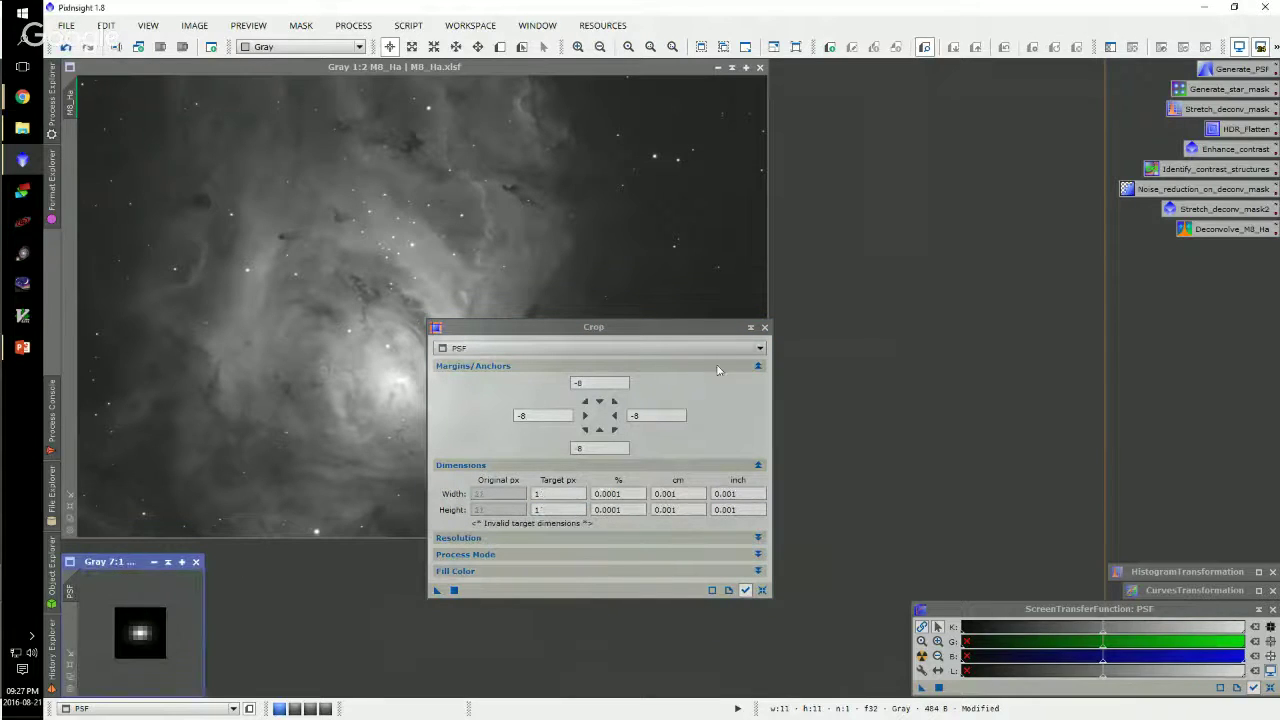
left_click(765, 328)
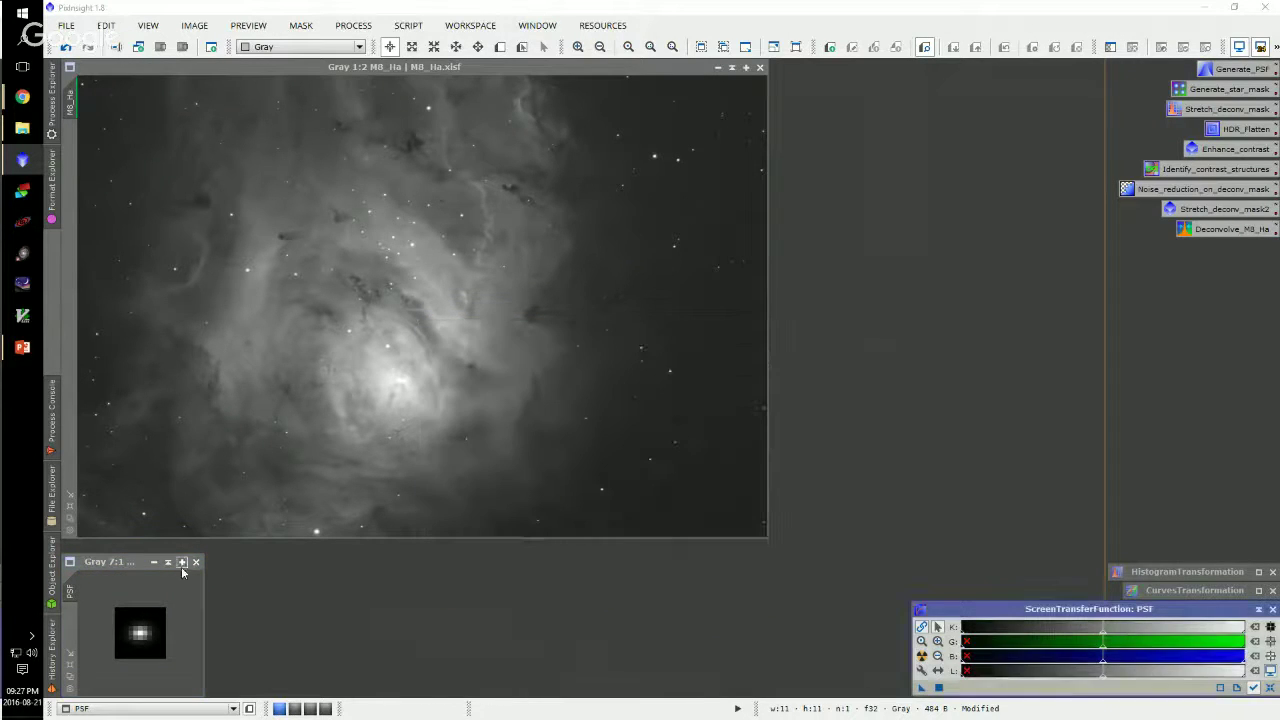
Enlarge the cropped PSF image to 17:1 with its window fitted and place it just below M8_Ha
scroll(145, 601, "up", 5)
scroll(145, 601, "up", 4)
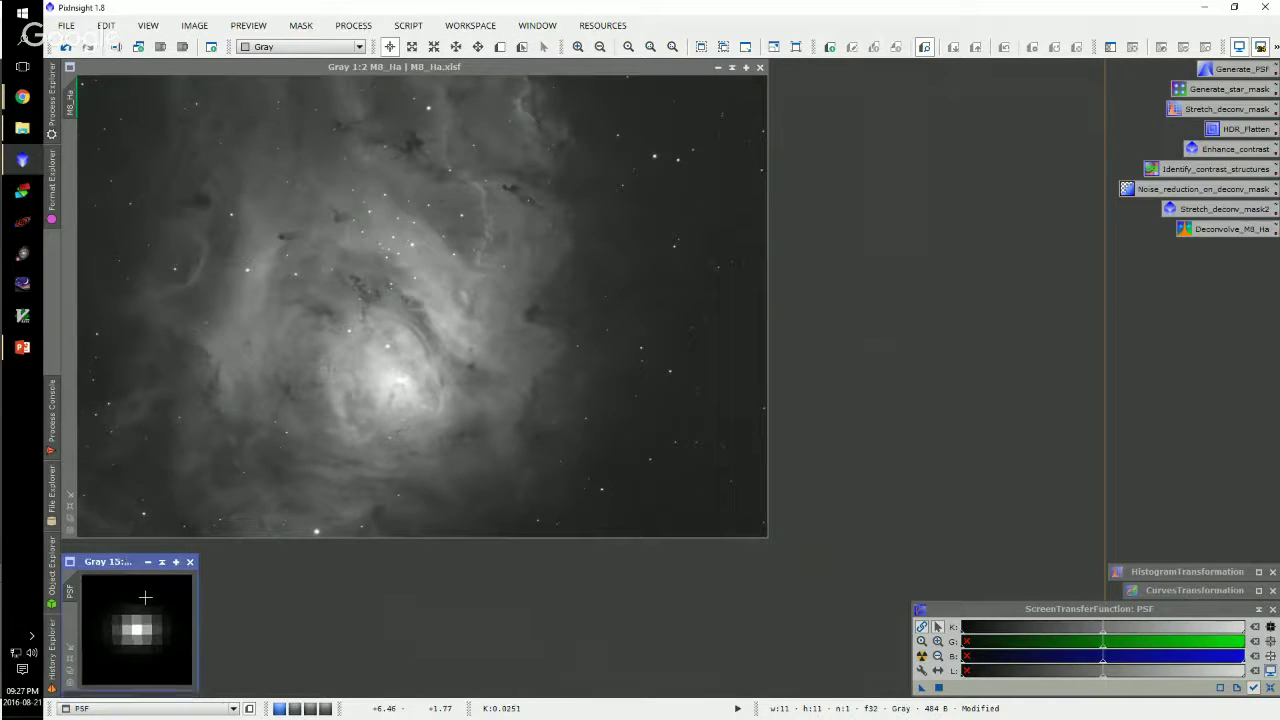
key("ctrl+f")
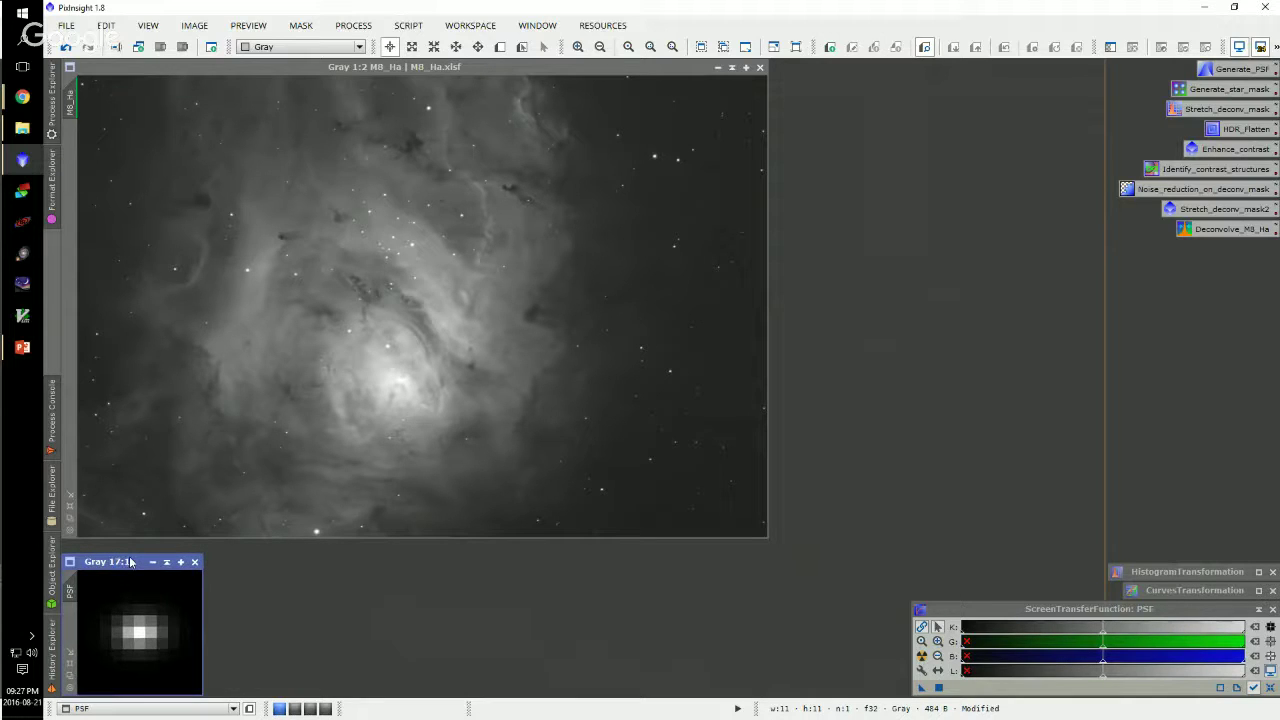
left_click_drag(127, 563, 127, 565)
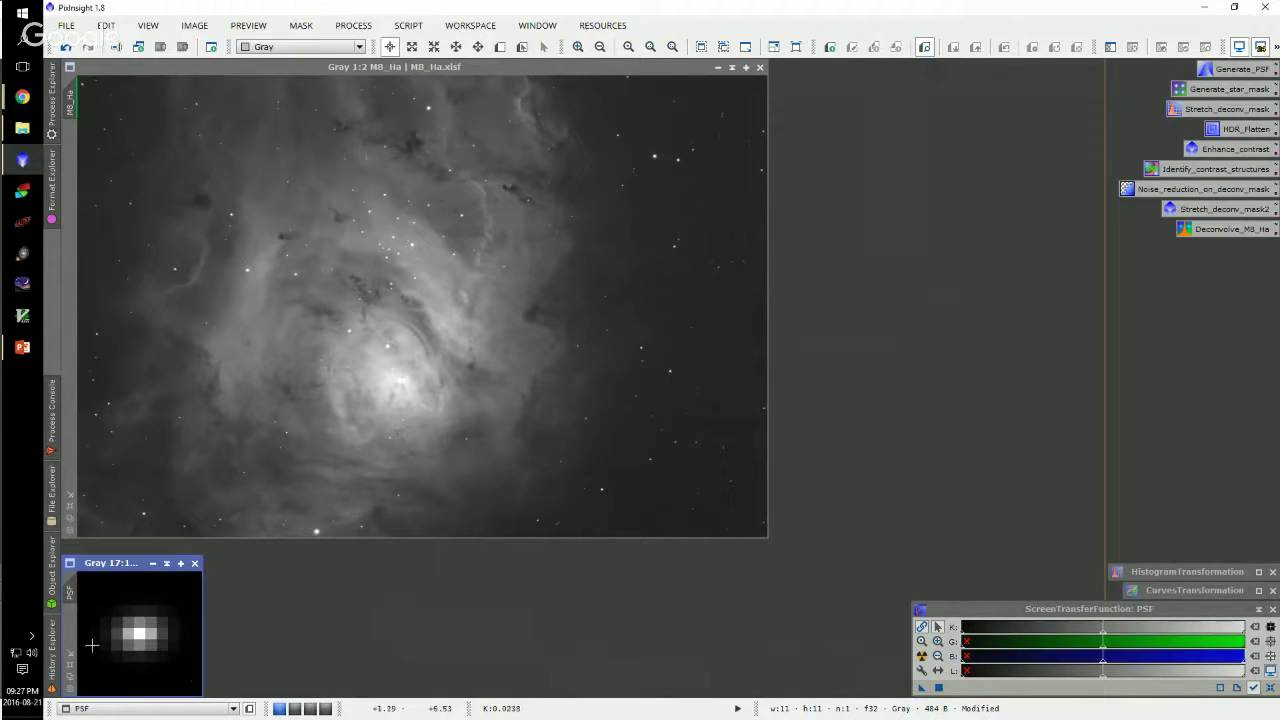
Track the PSF image in HistogramTransformation, auto-clip its shadows at 0.00064088, and apply the adjustment to it
left_click(1198, 572)
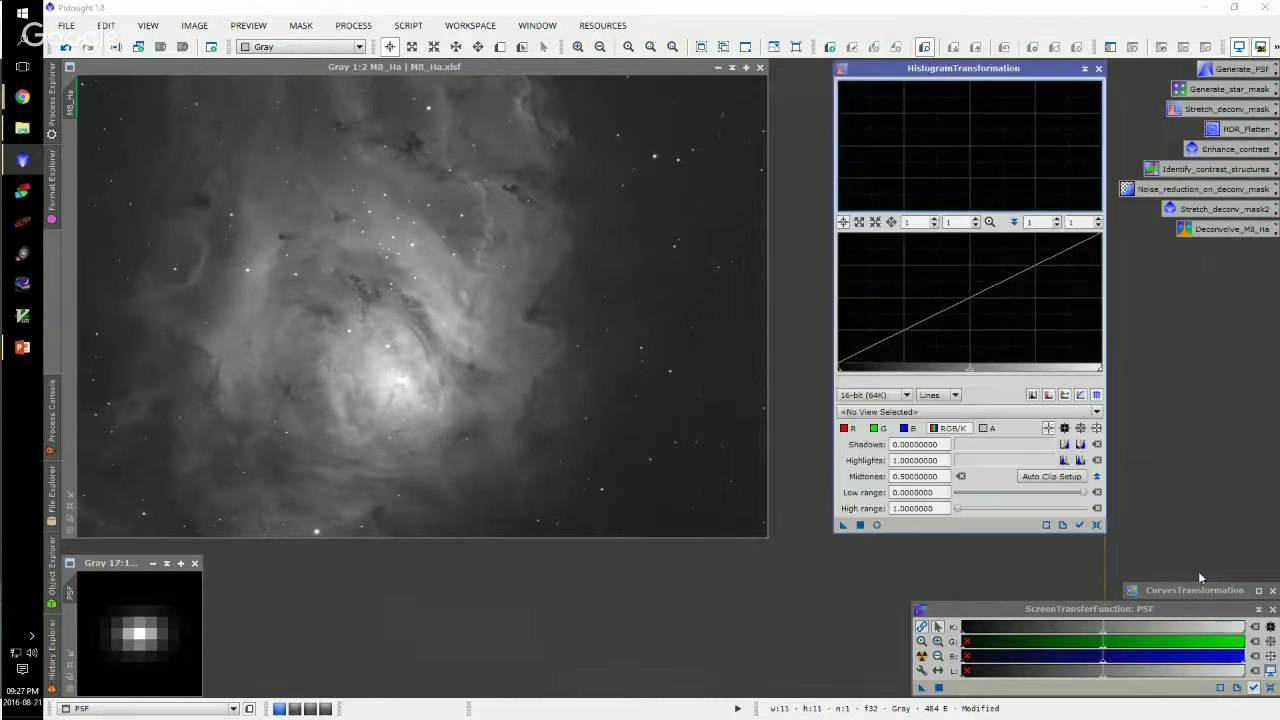
left_click(1079, 525)
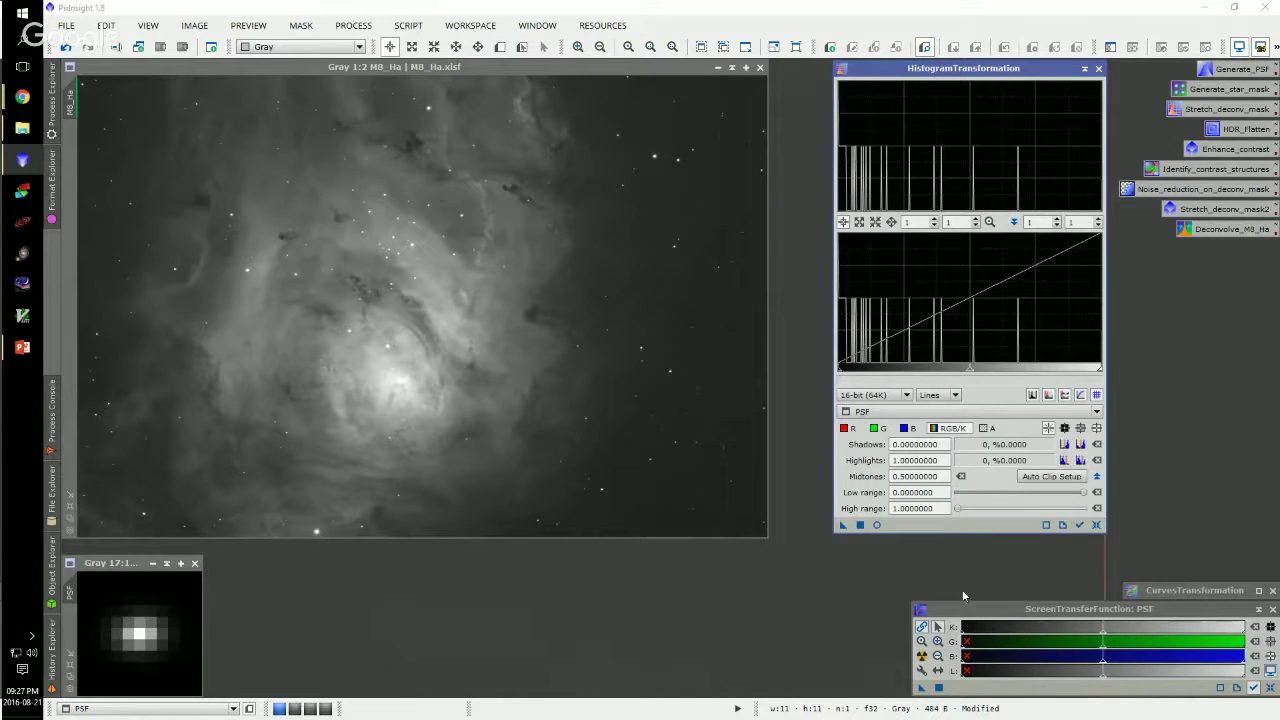
left_click(1078, 527)
left_click(111, 563)
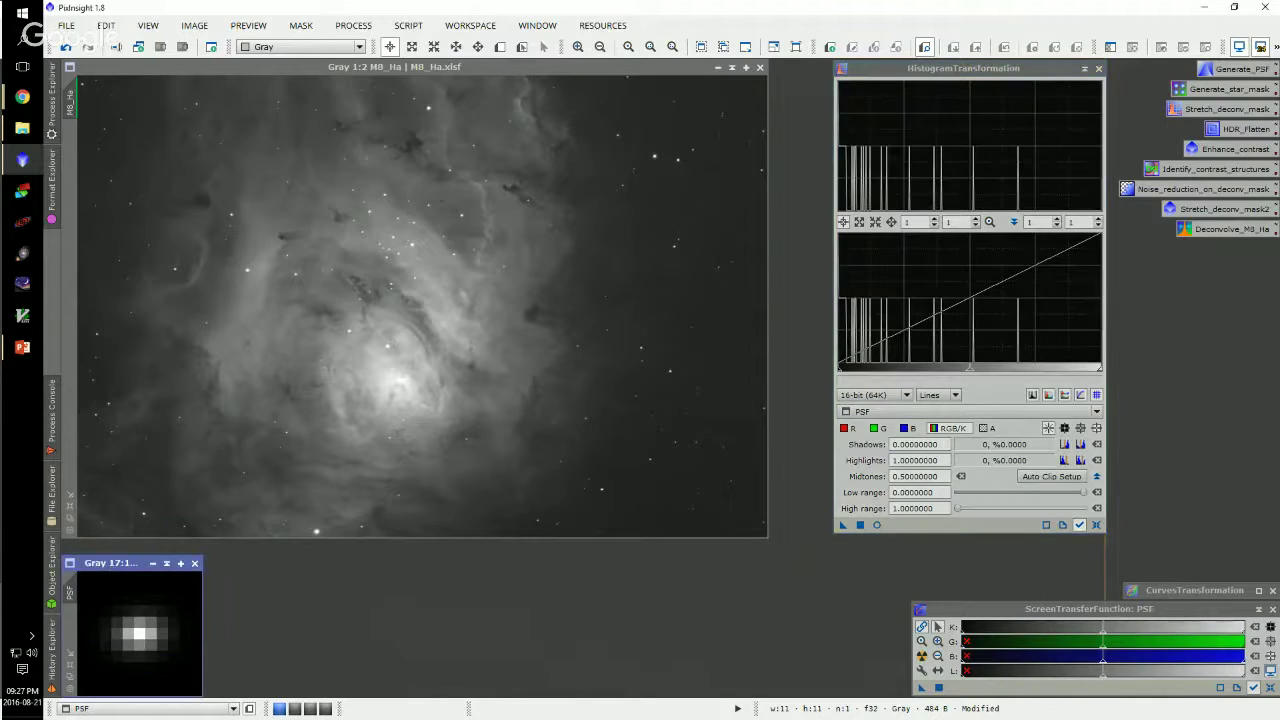
left_click(1066, 444)
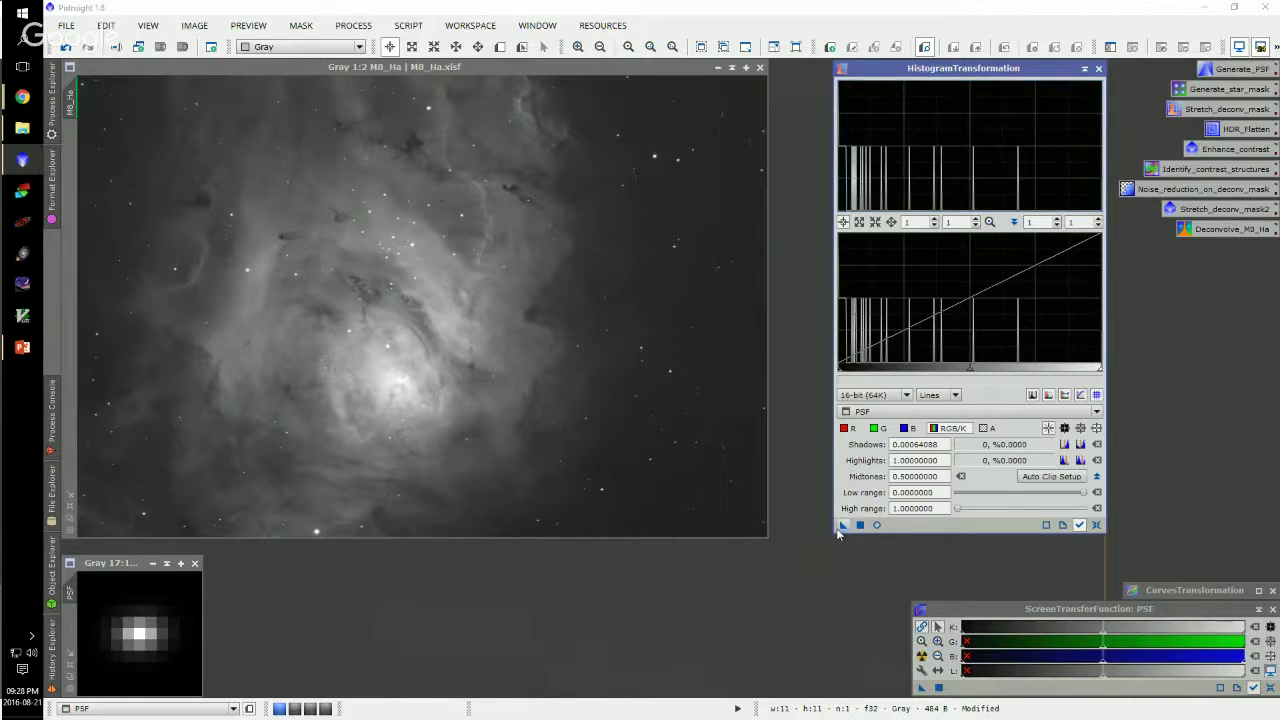
left_click(139, 628)
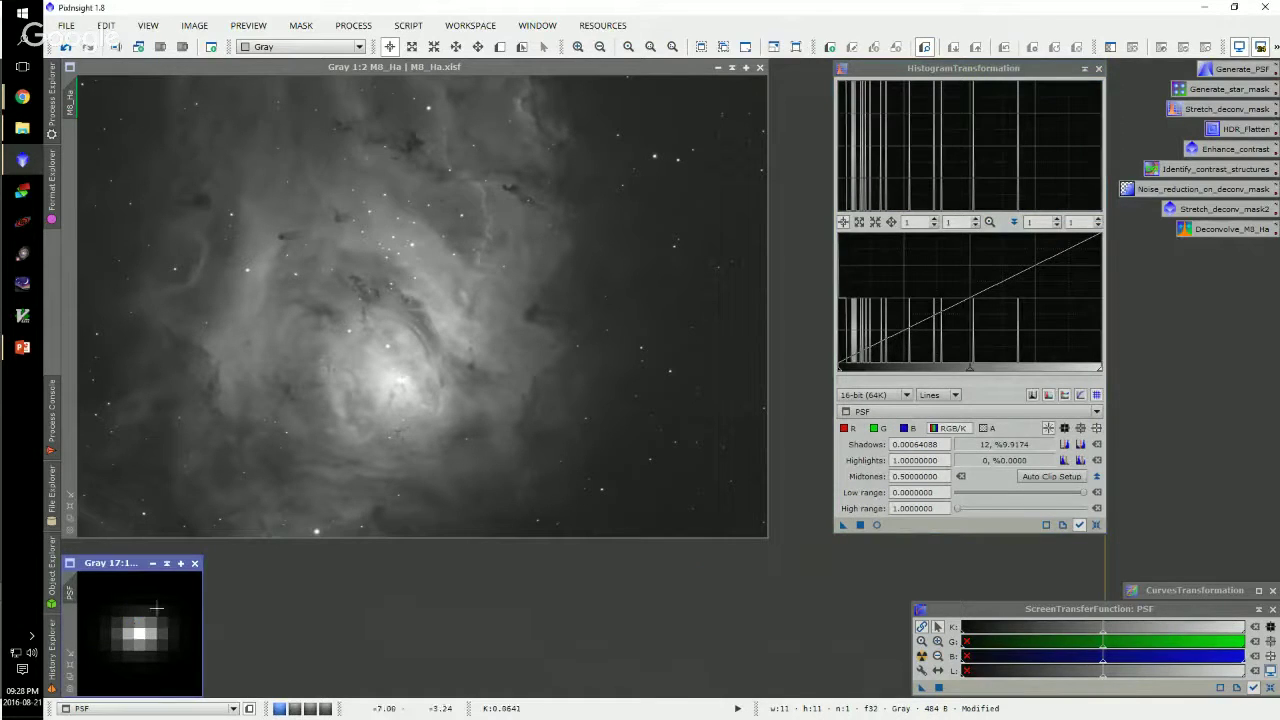
Reset the HistogramTransformation settings and collapse its window
left_click(1098, 526)
left_click(1085, 68)
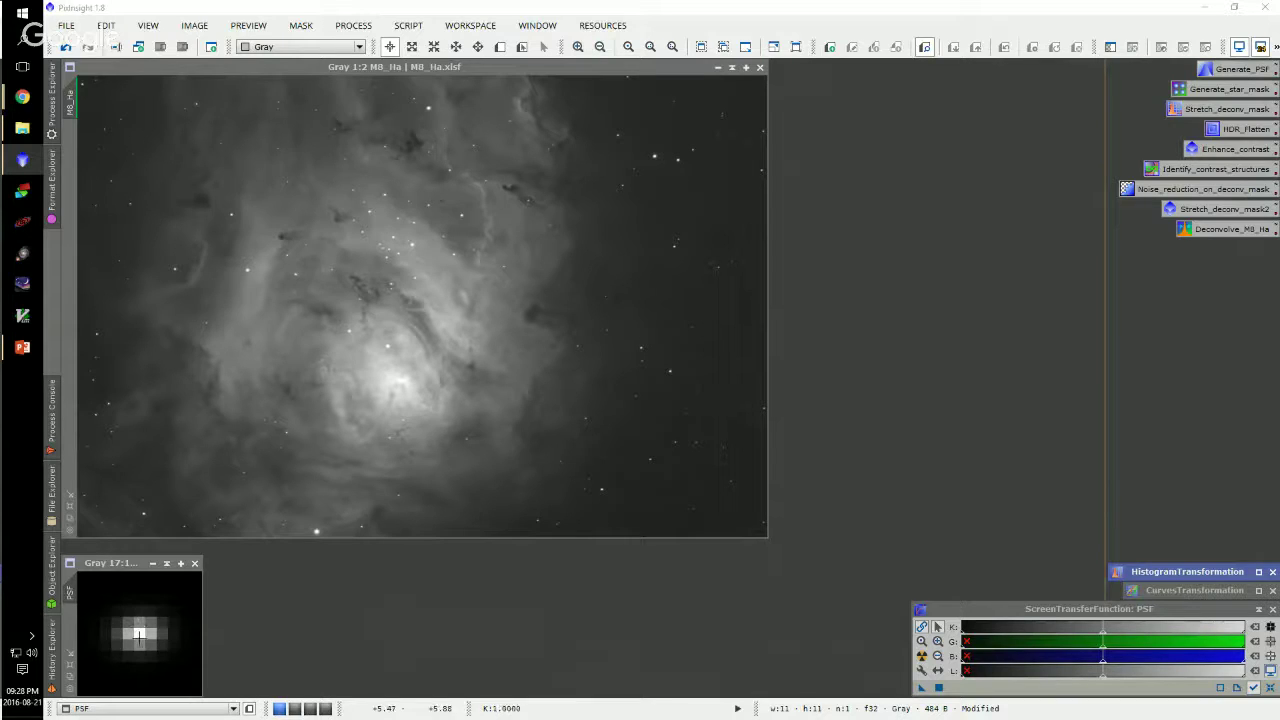
left_click(985, 193)
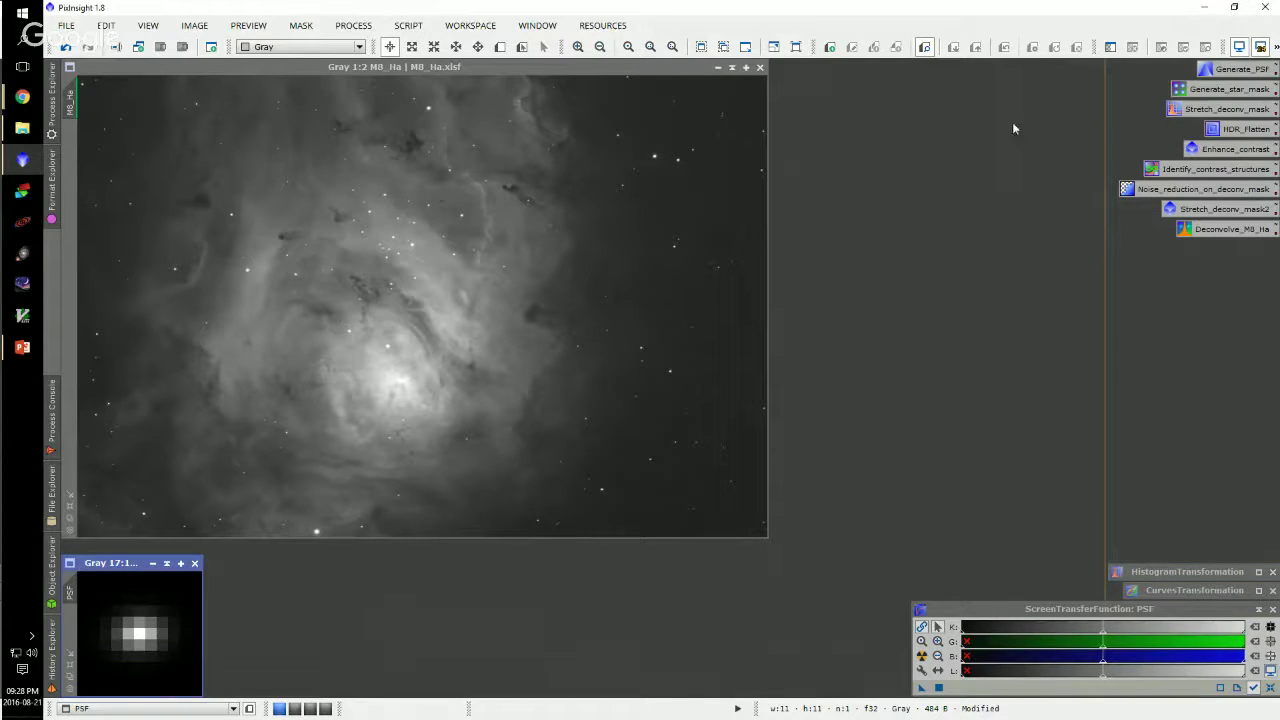
Generate a star mask of M8_Ha from the saved Generate_star_mask process, dismissing the chat pop-up, and close StarMask
double_click(1229, 90)
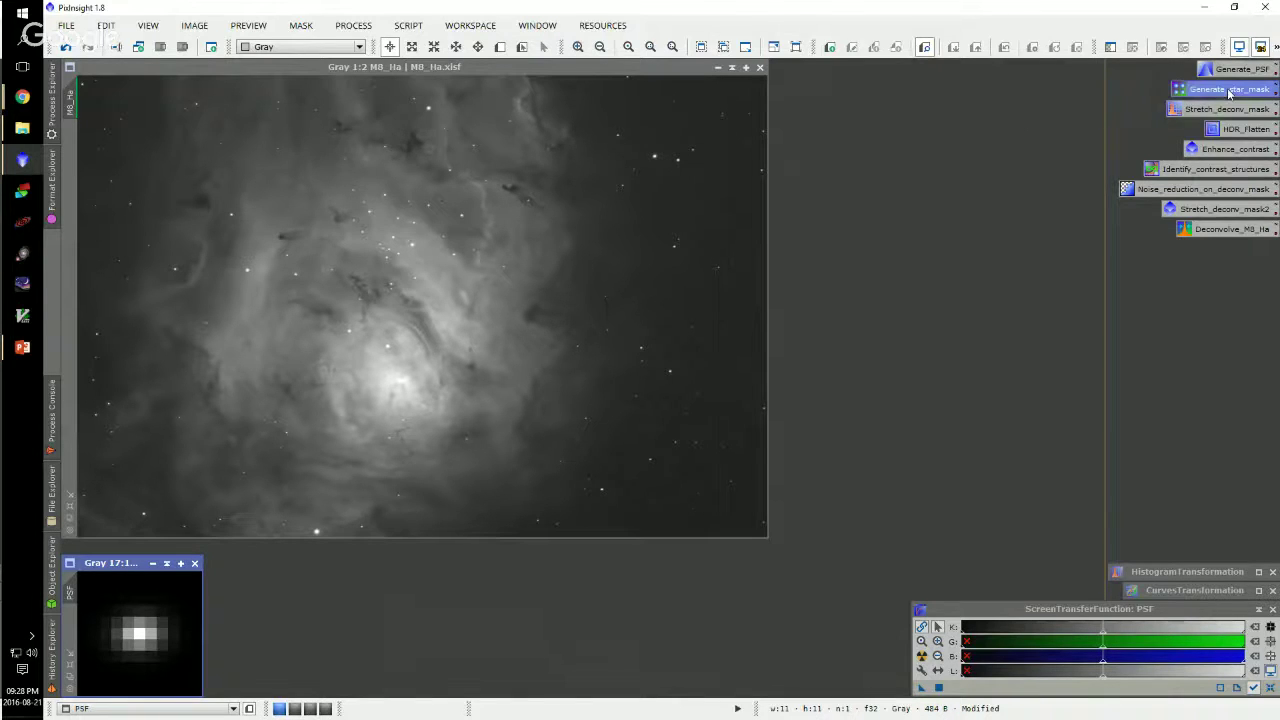
left_click_drag(1149, 142, 1005, 73)
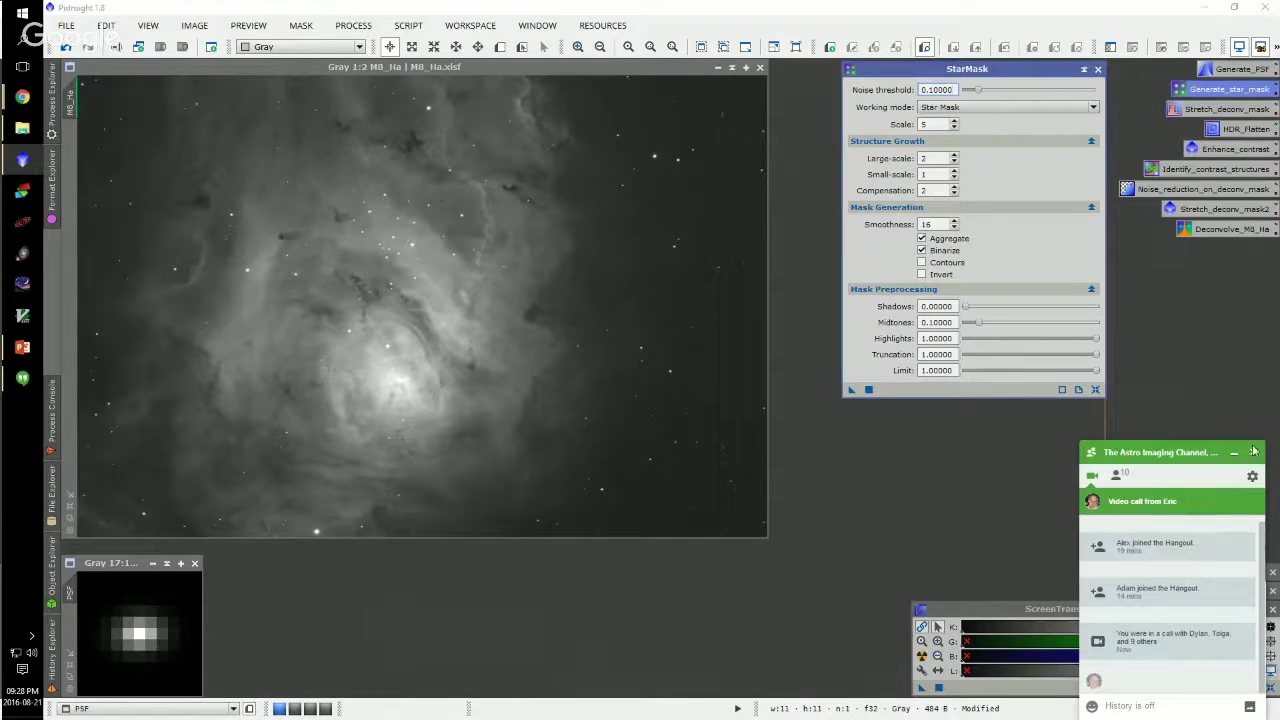
left_click(1255, 455)
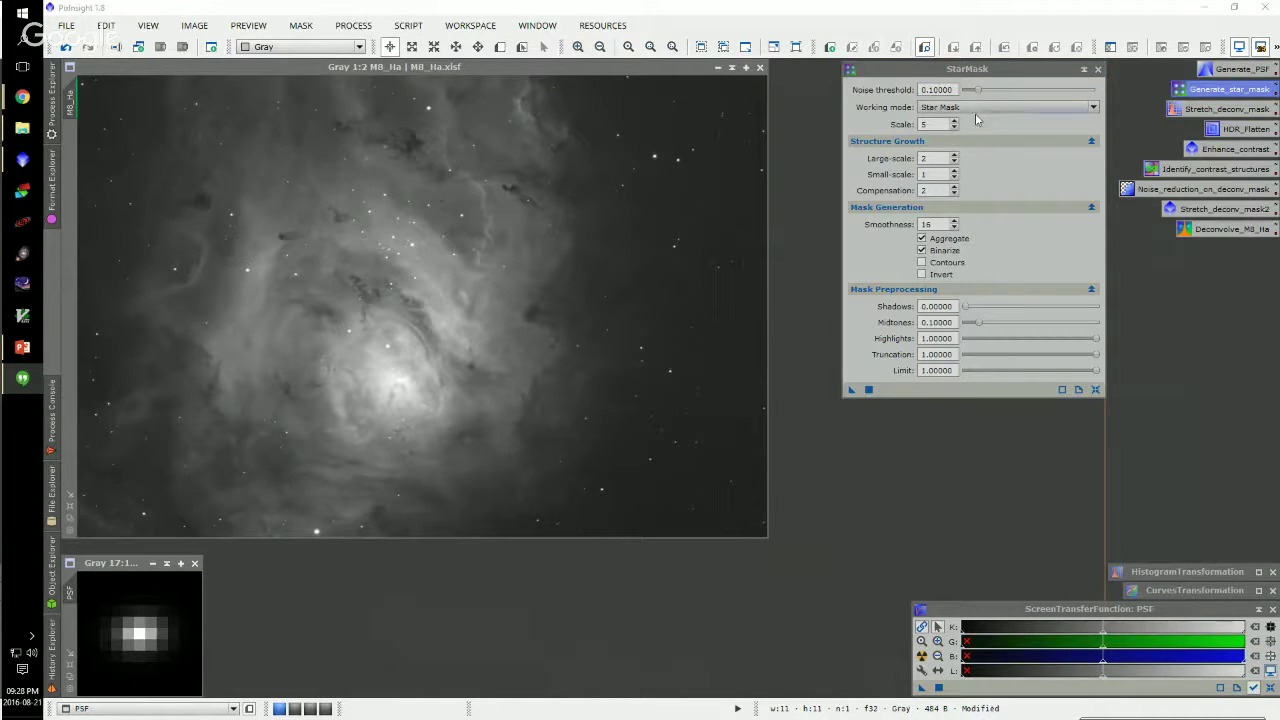
left_click(851, 391)
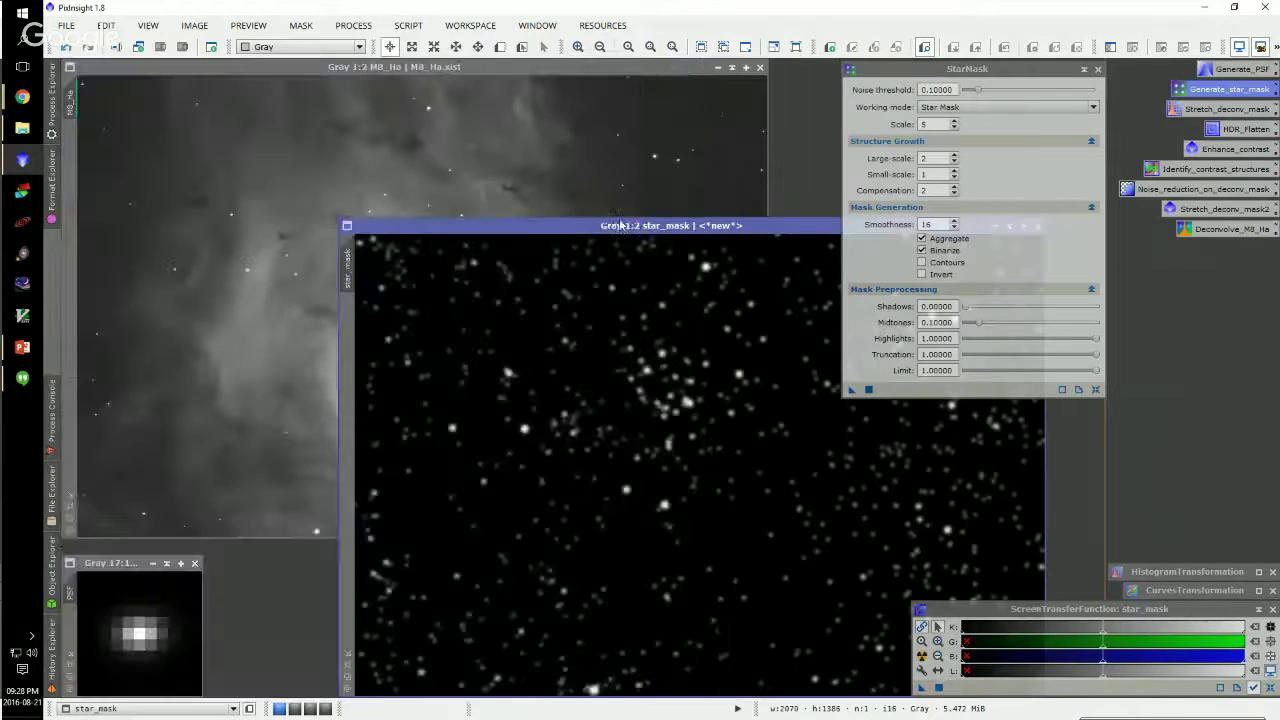
left_click_drag(626, 228, 463, 158)
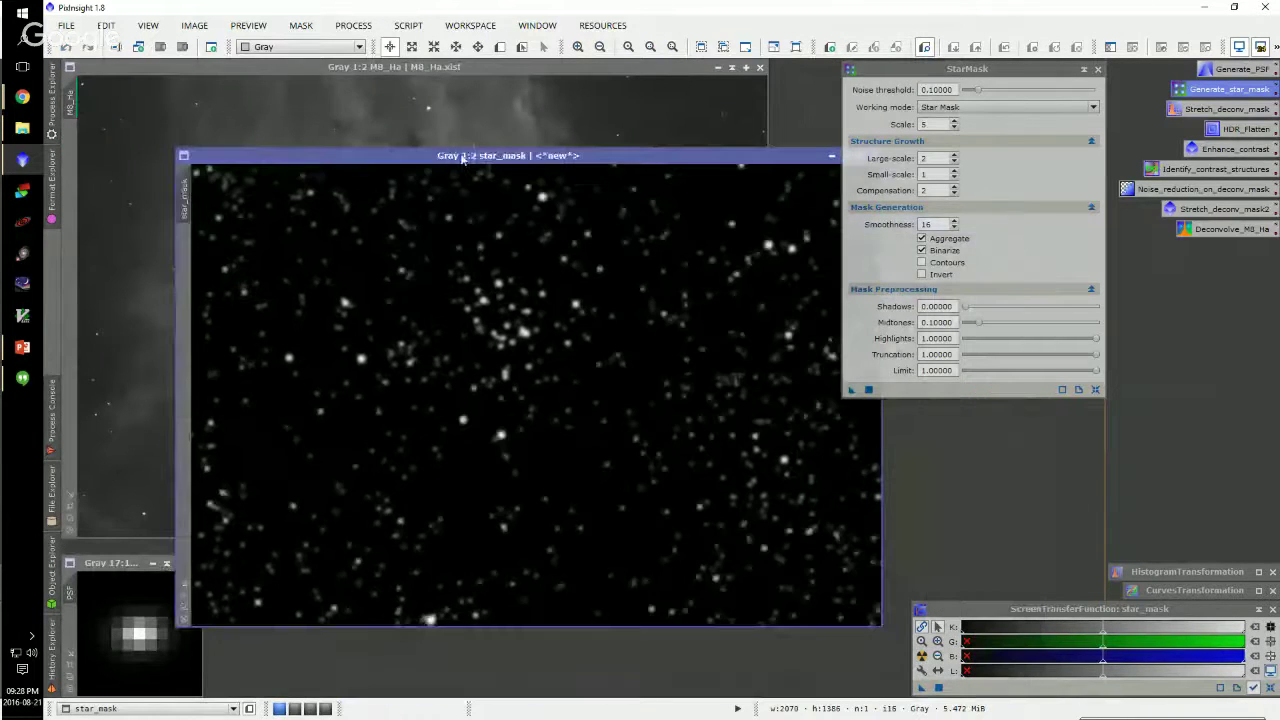
left_click(1097, 69)
Lay the star_mask window over M8_Ha to compare the star positions, and move it back off the image
left_click_drag(690, 158, 757, 166)
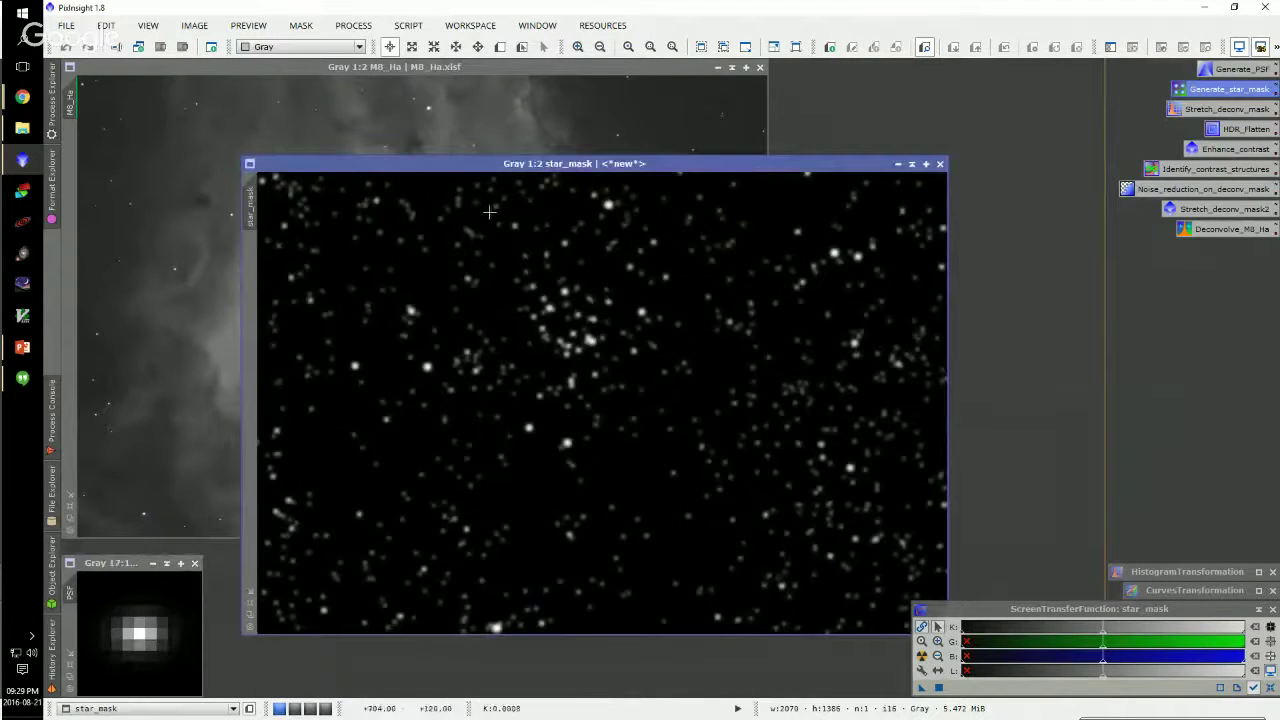
left_click_drag(680, 162, 521, 65)
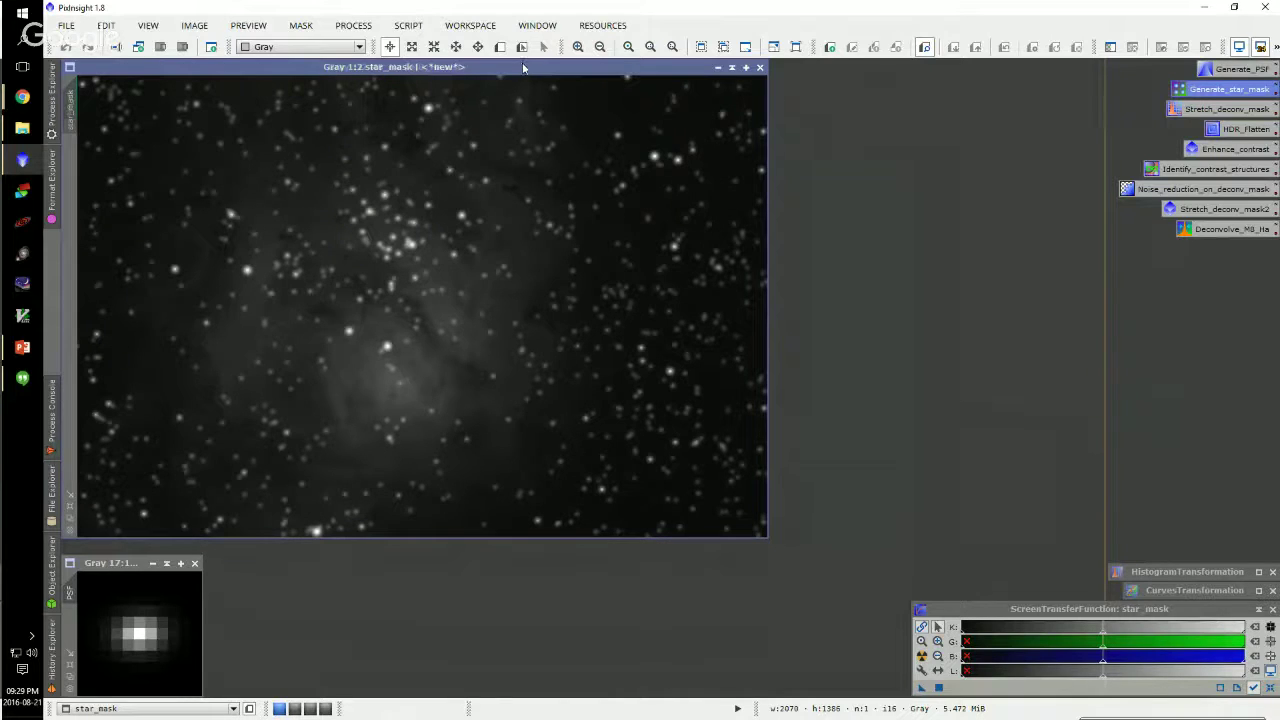
left_click_drag(523, 67, 733, 161)
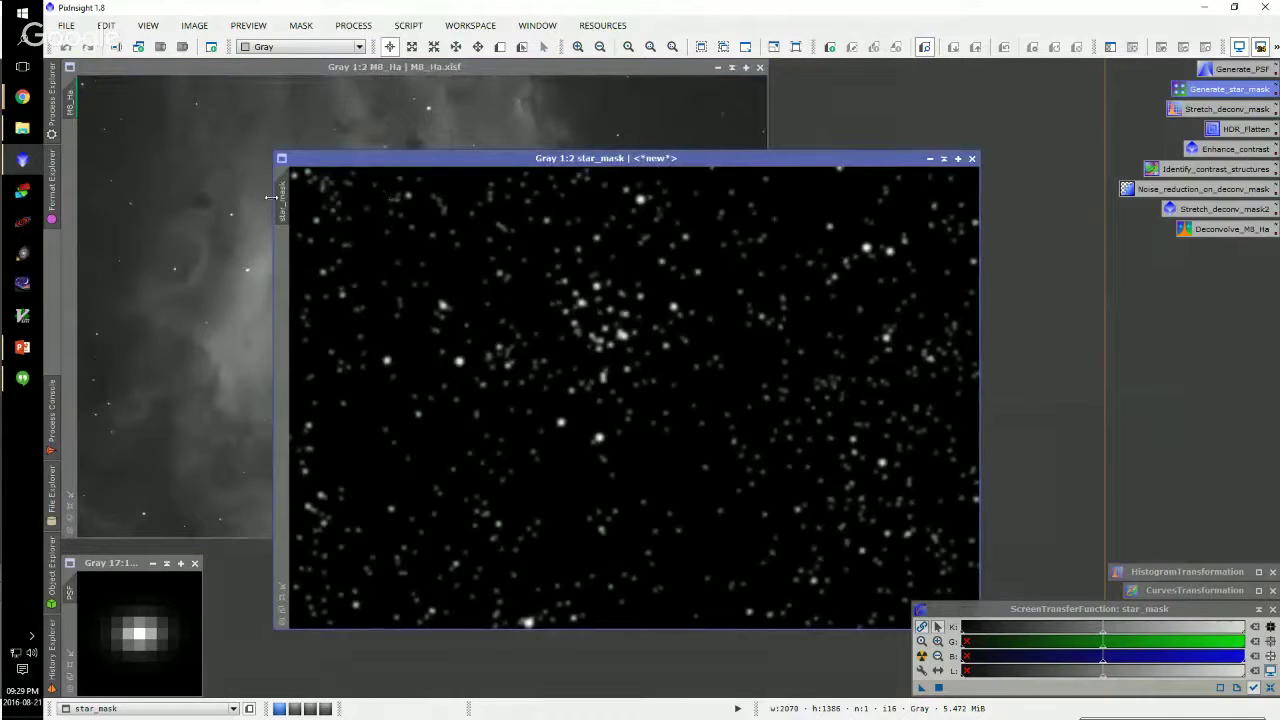
Apply star_mask to M8_Ha as a mask, examine its coverage of the stars at up to 3:1, and remove the mask
left_click_drag(288, 197, 72, 160)
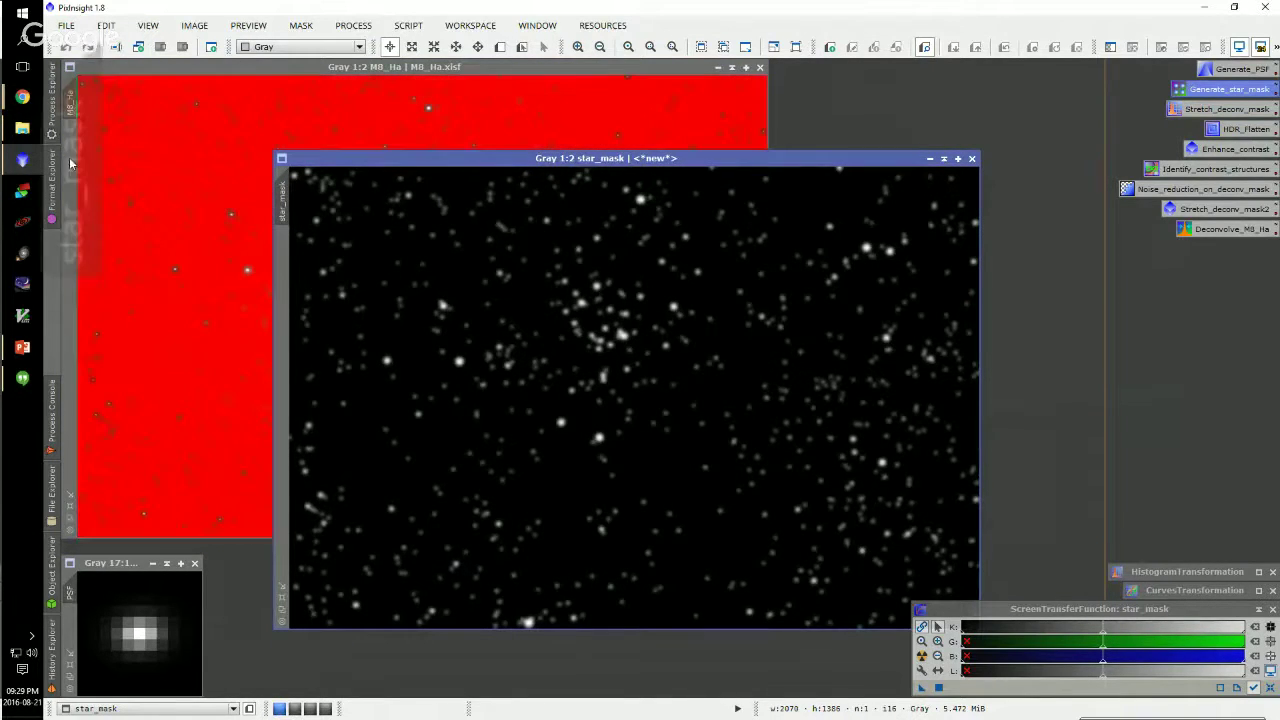
left_click(390, 79)
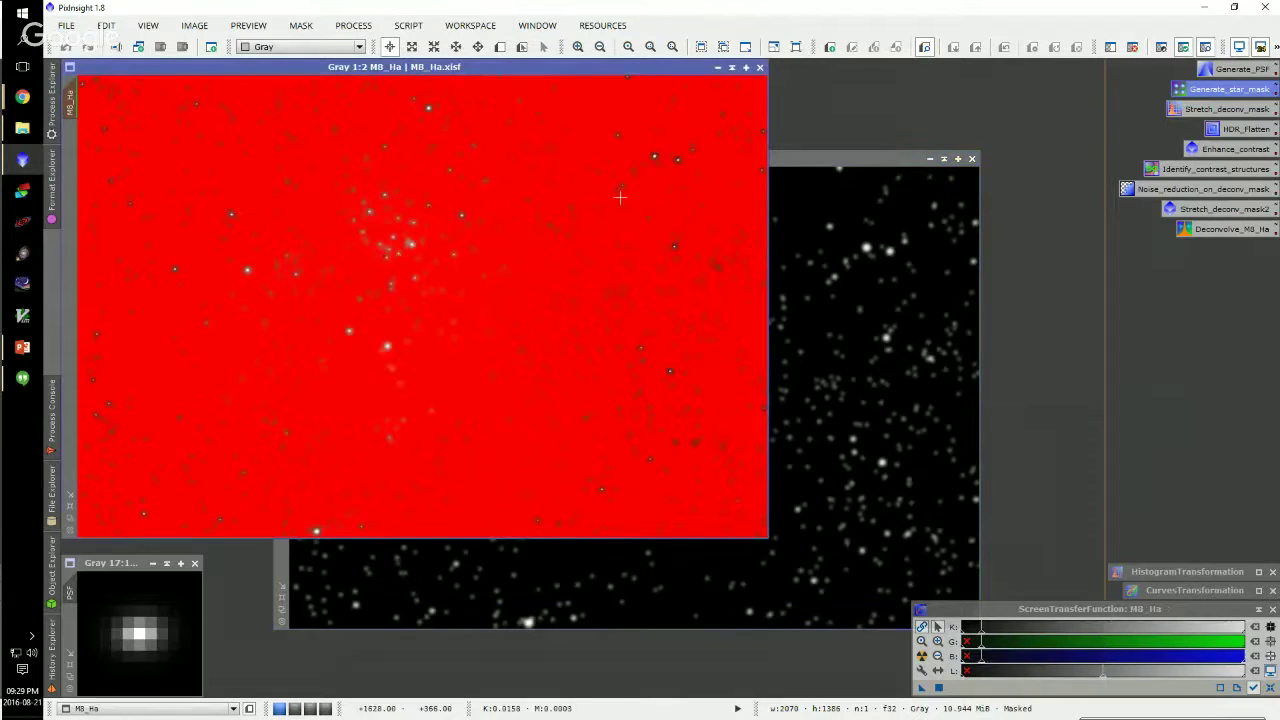
scroll(350, 212, "up", 2)
scroll(355, 241, "up", 1)
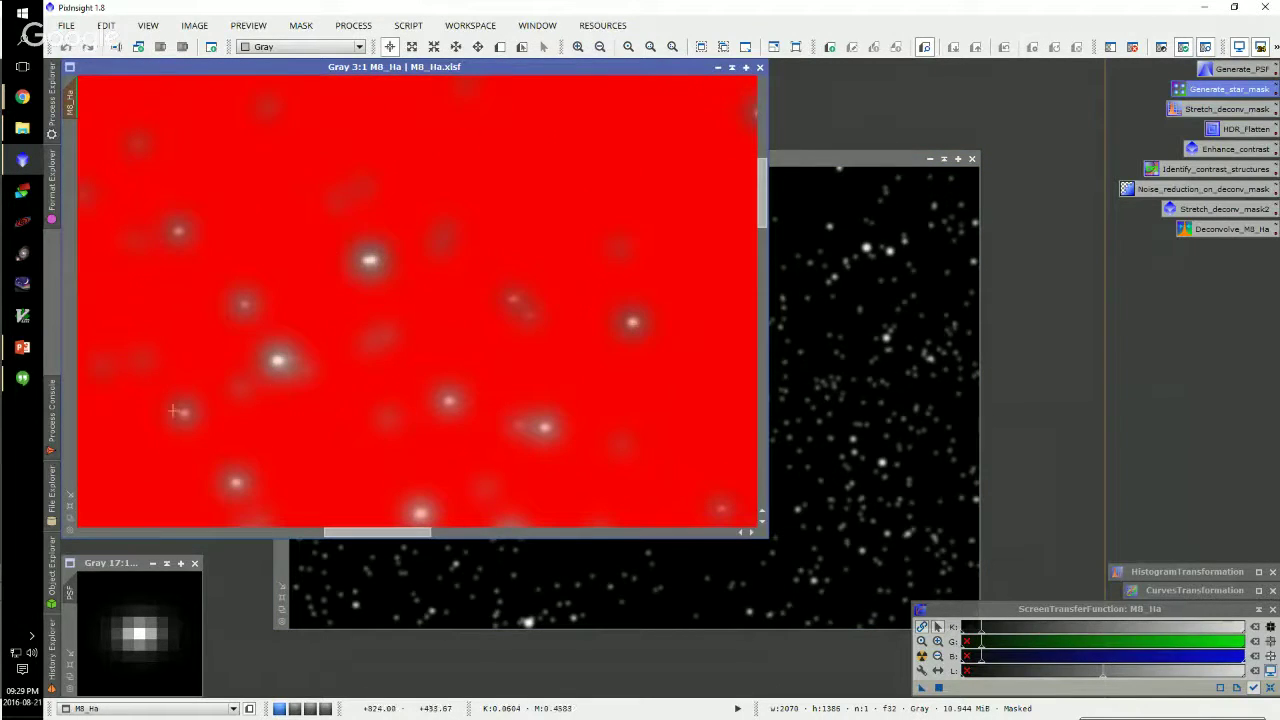
scroll(606, 312, "down", 2)
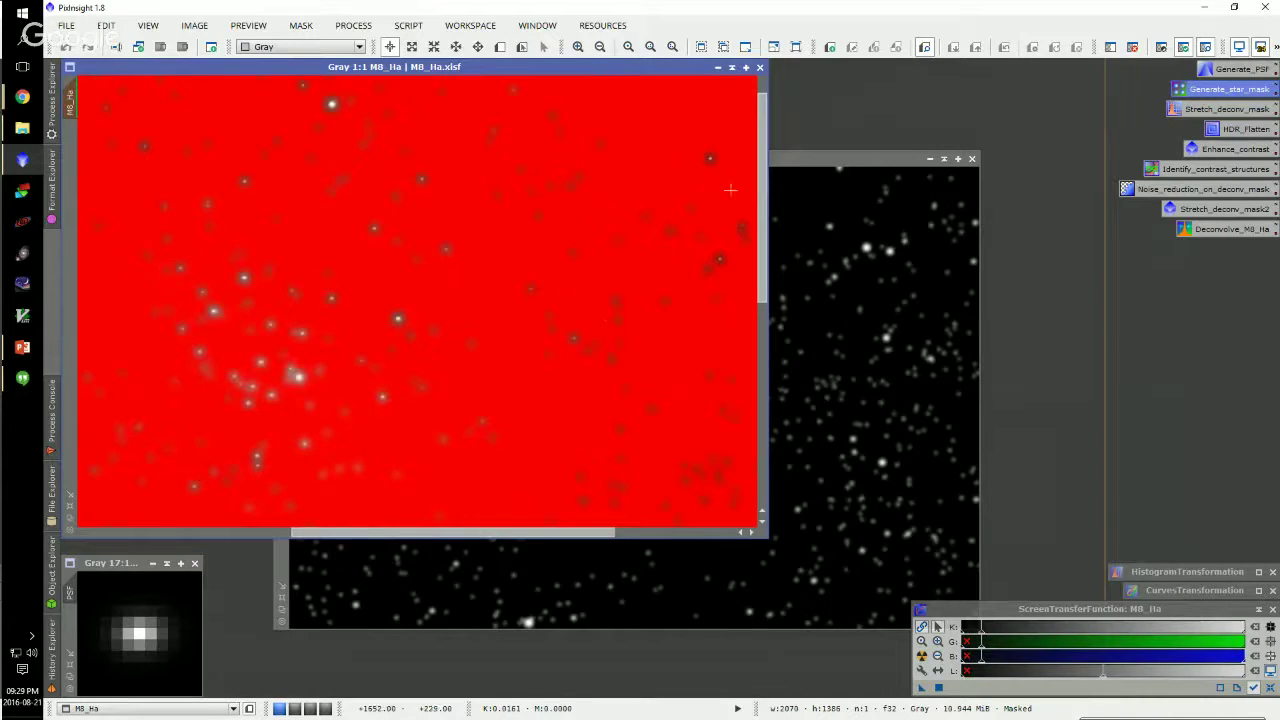
scroll(730, 189, "up", 2)
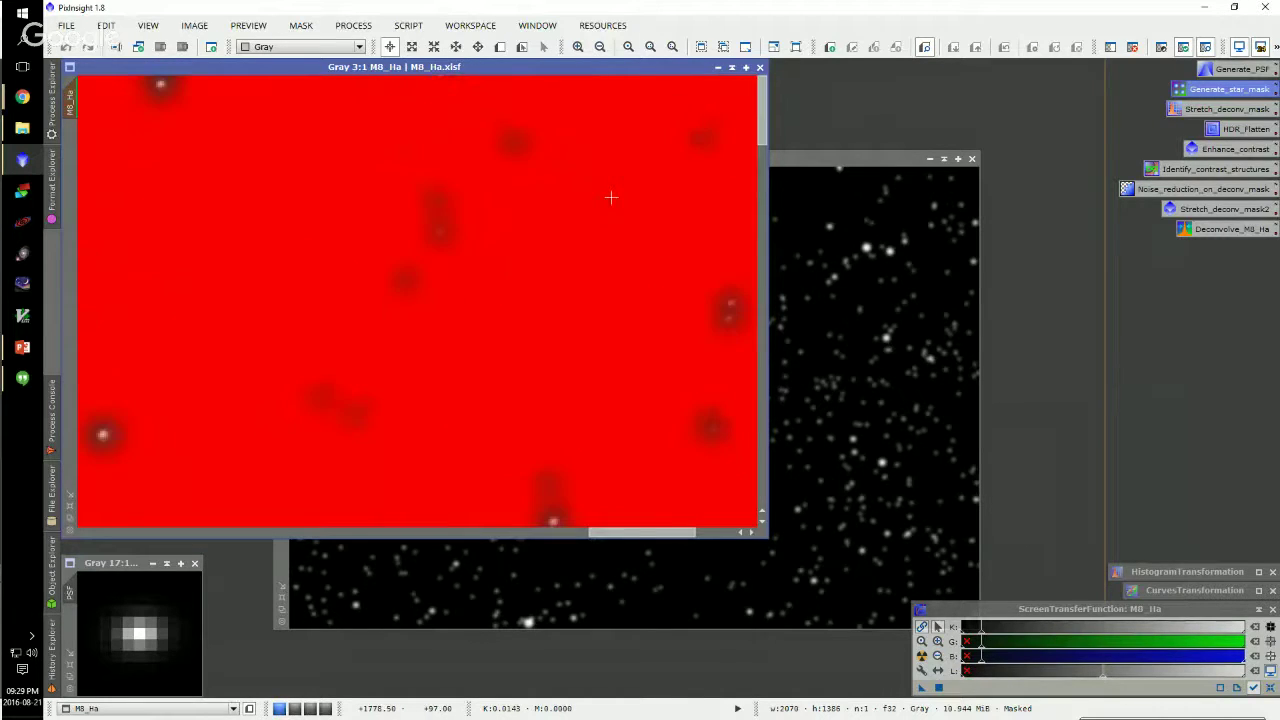
scroll(660, 288, "down", 1)
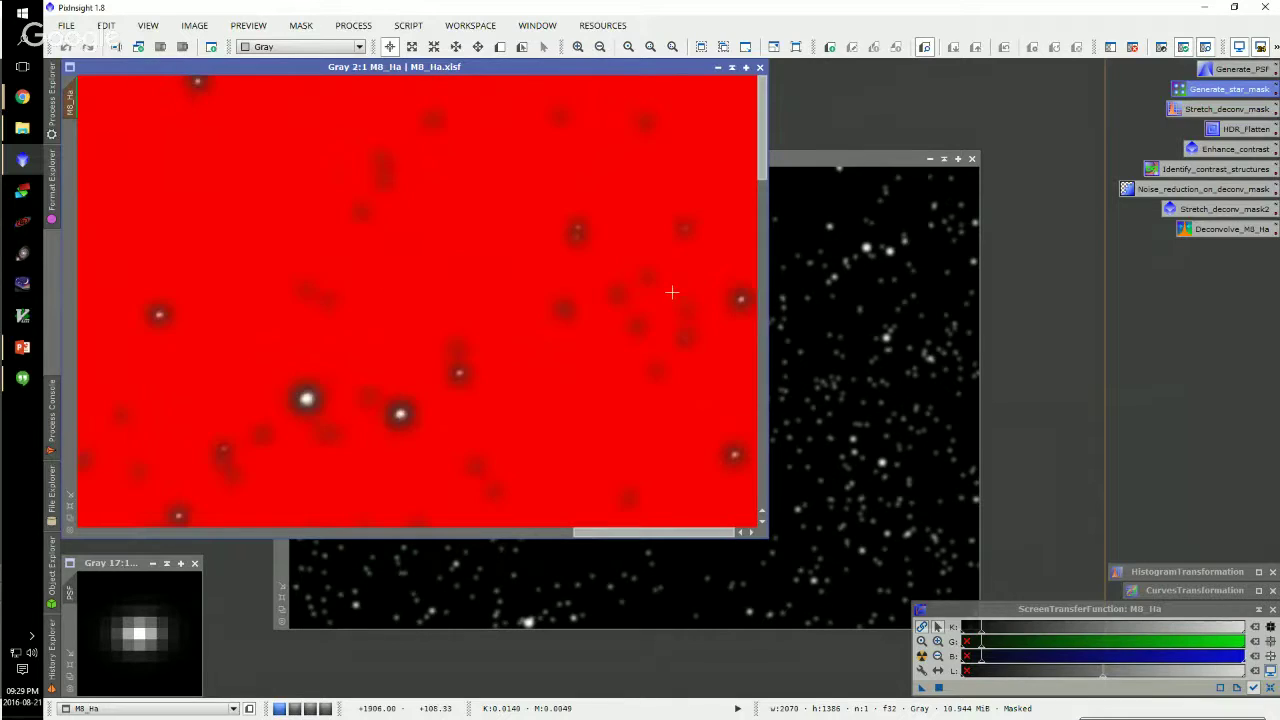
scroll(386, 414, "down", 1)
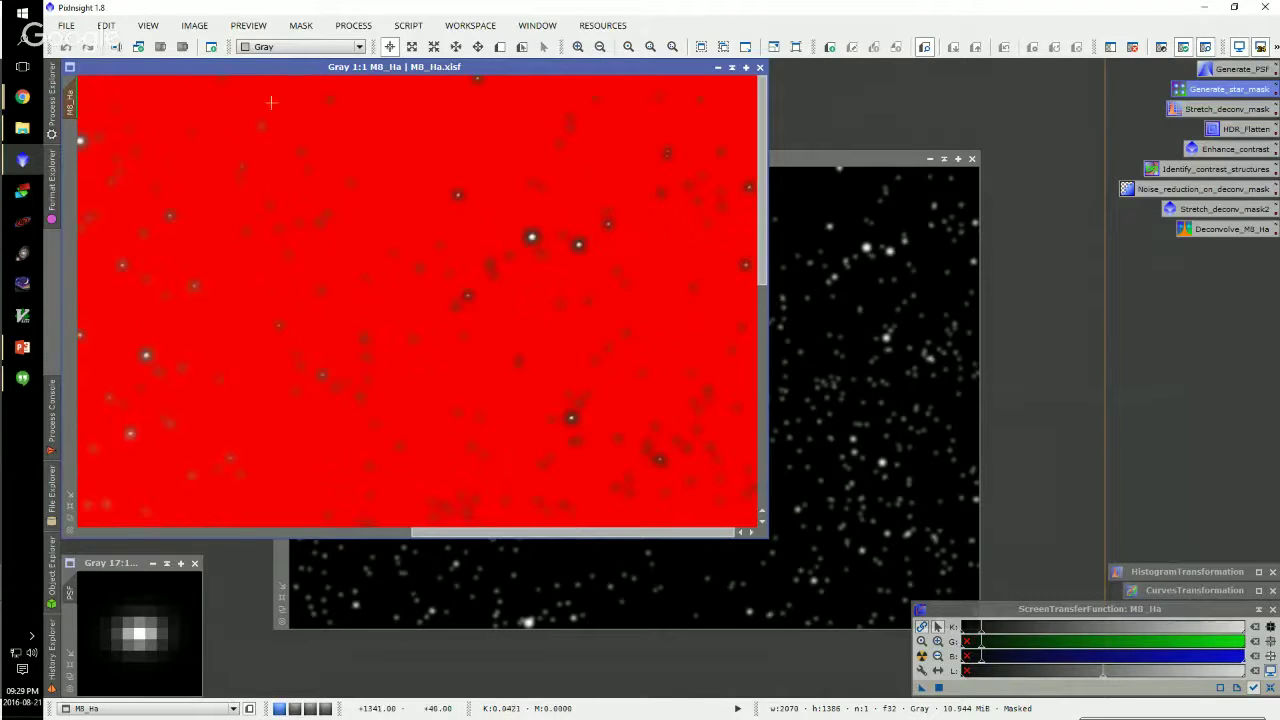
scroll(203, 157, "up", 1)
scroll(144, 206, "up", 1)
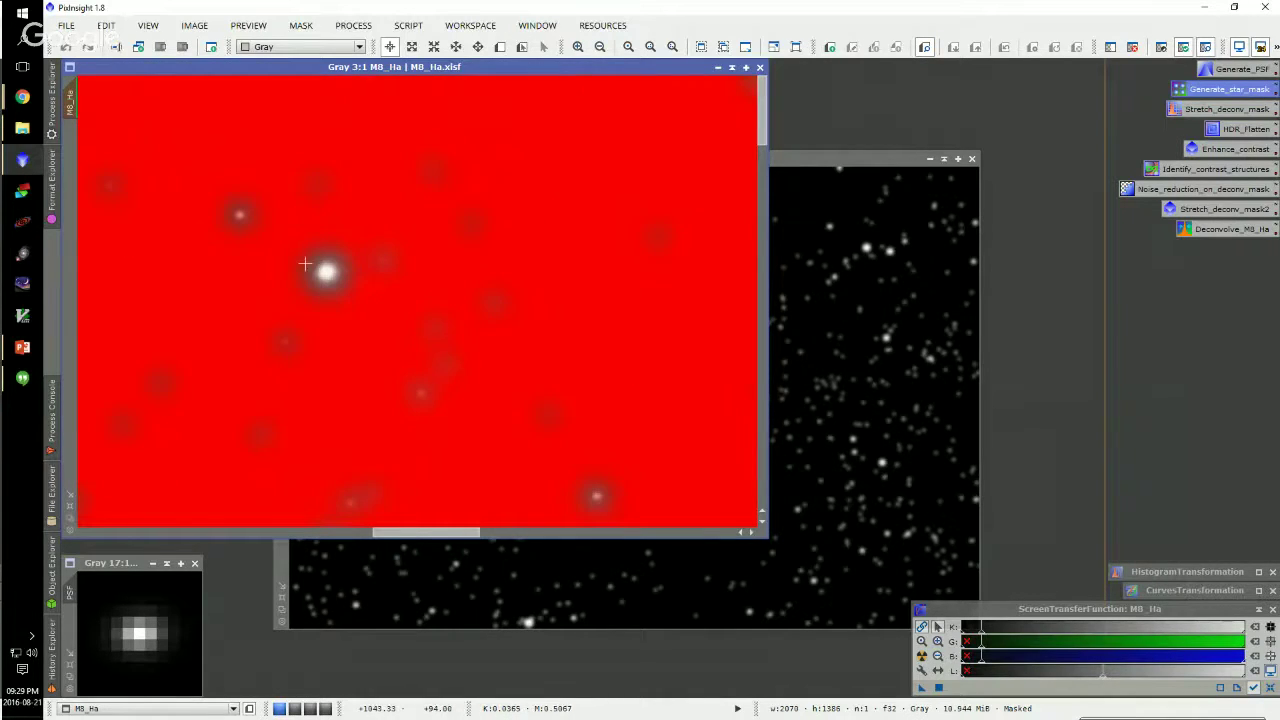
scroll(310, 266, "down", 3)
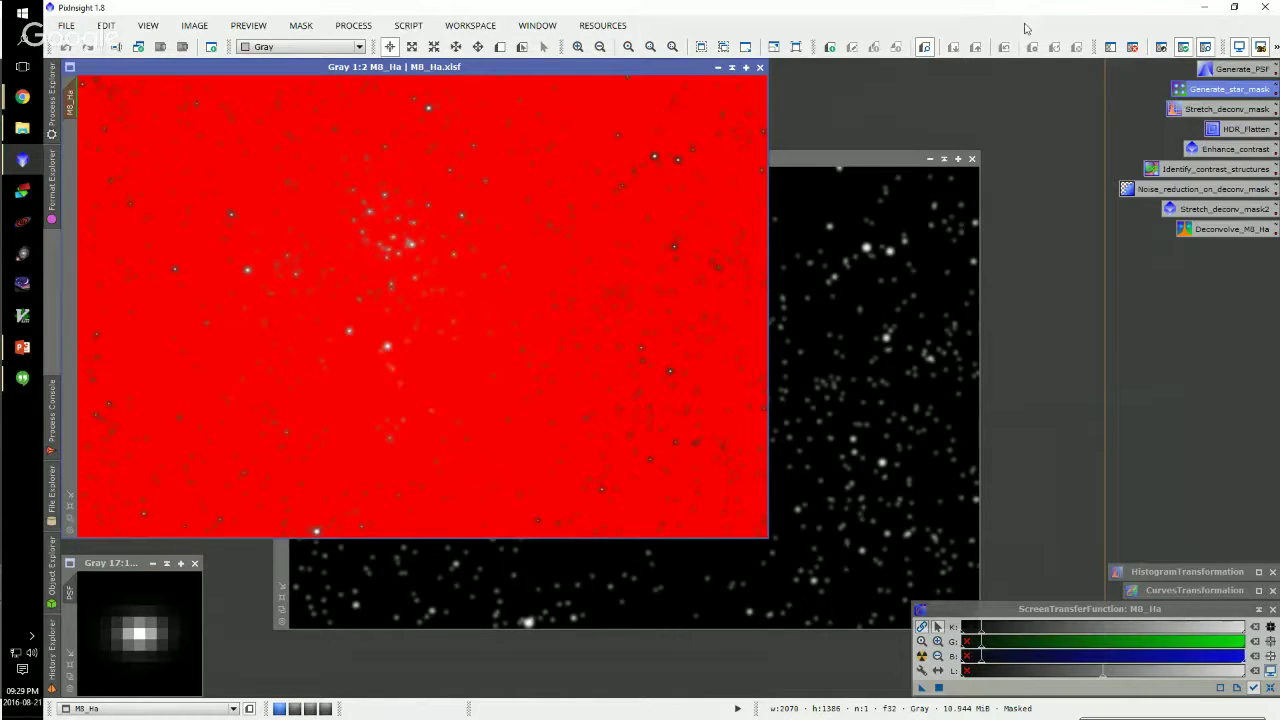
left_click(1132, 46)
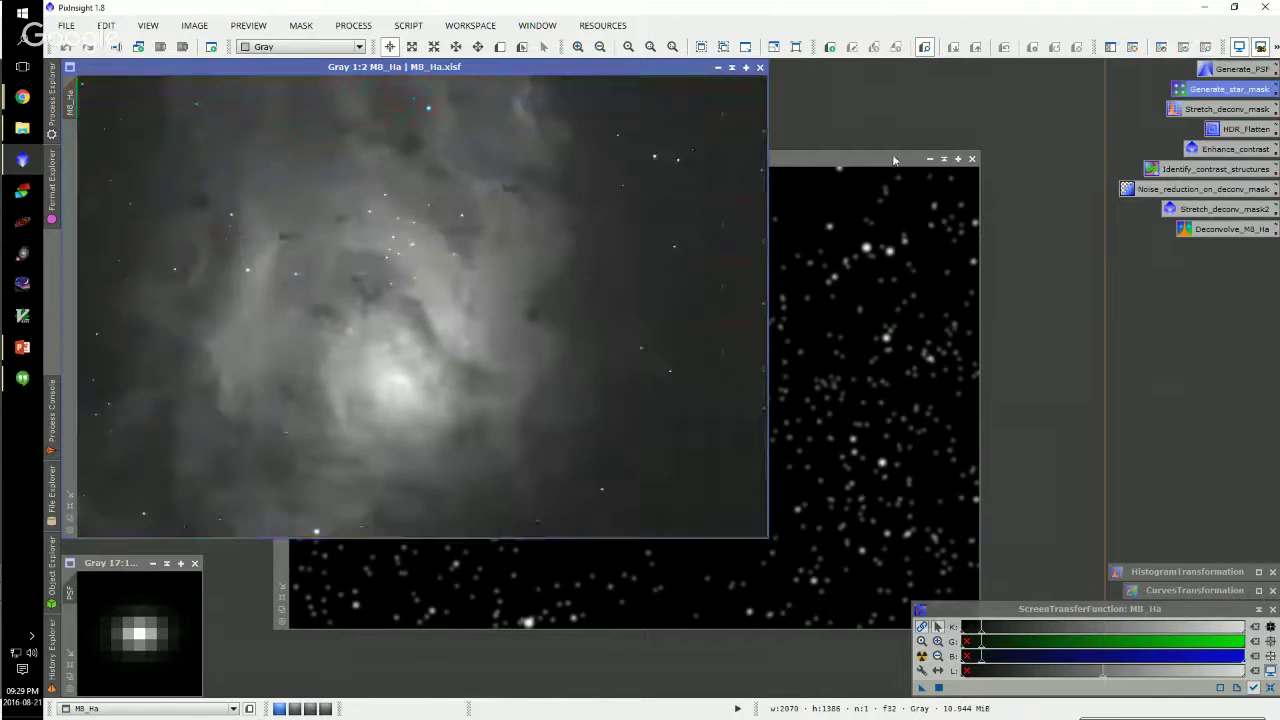
Reduce star_mask to 1:9 with its window fitted and place it beside the PSF image
left_click_drag(874, 159, 826, 137)
scroll(697, 283, "down", 7)
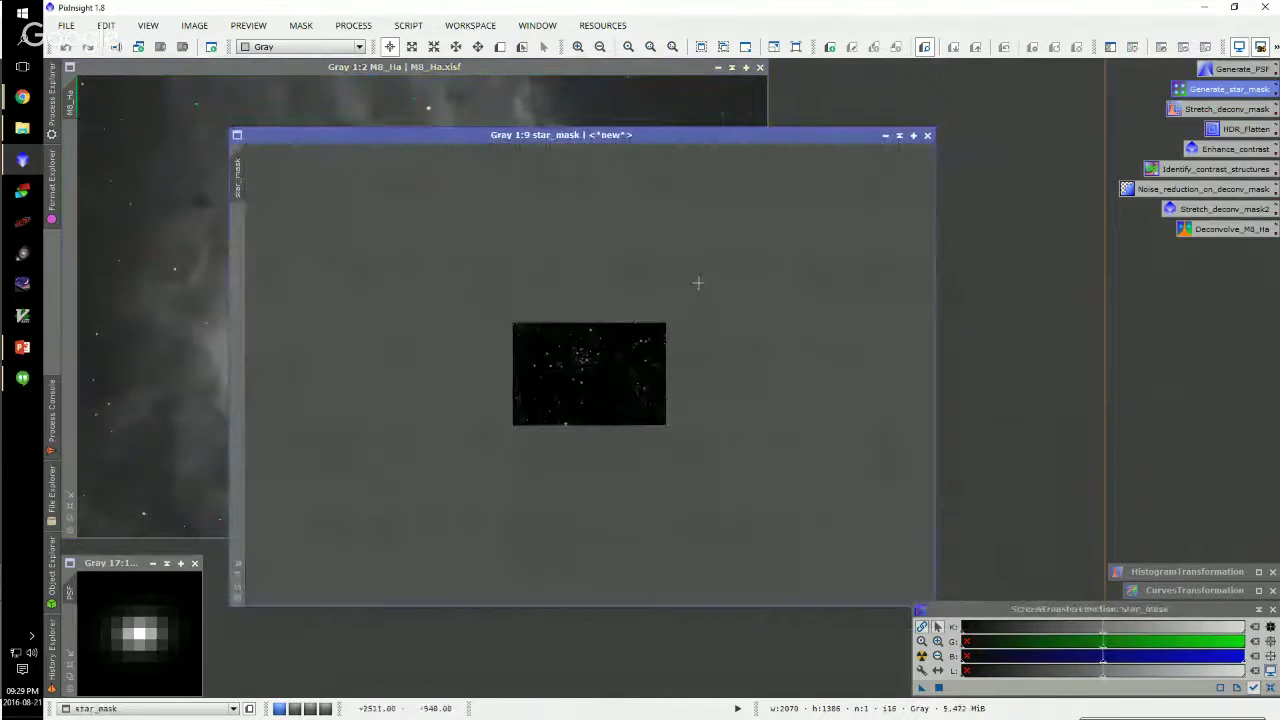
key("ctrl+f")
left_click_drag(313, 138, 289, 577)
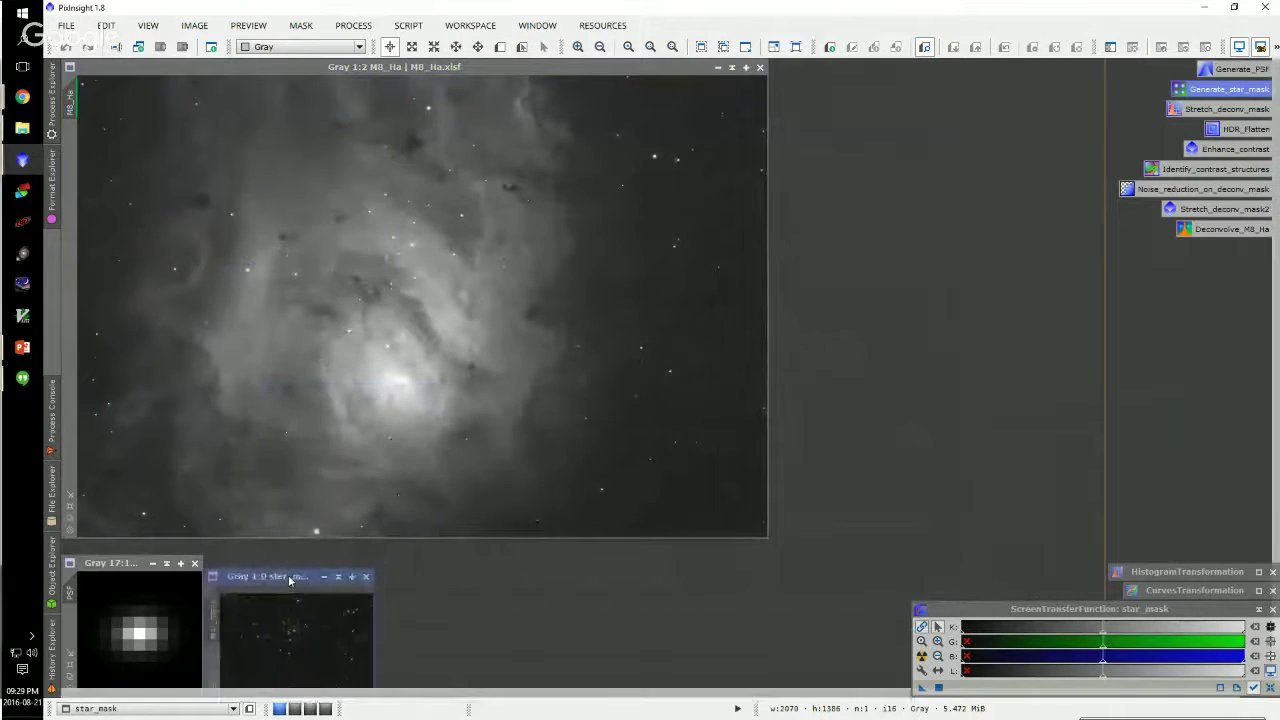
Duplicate the M8_Ha image and place the clone's window partly over the original
left_click(520, 420)
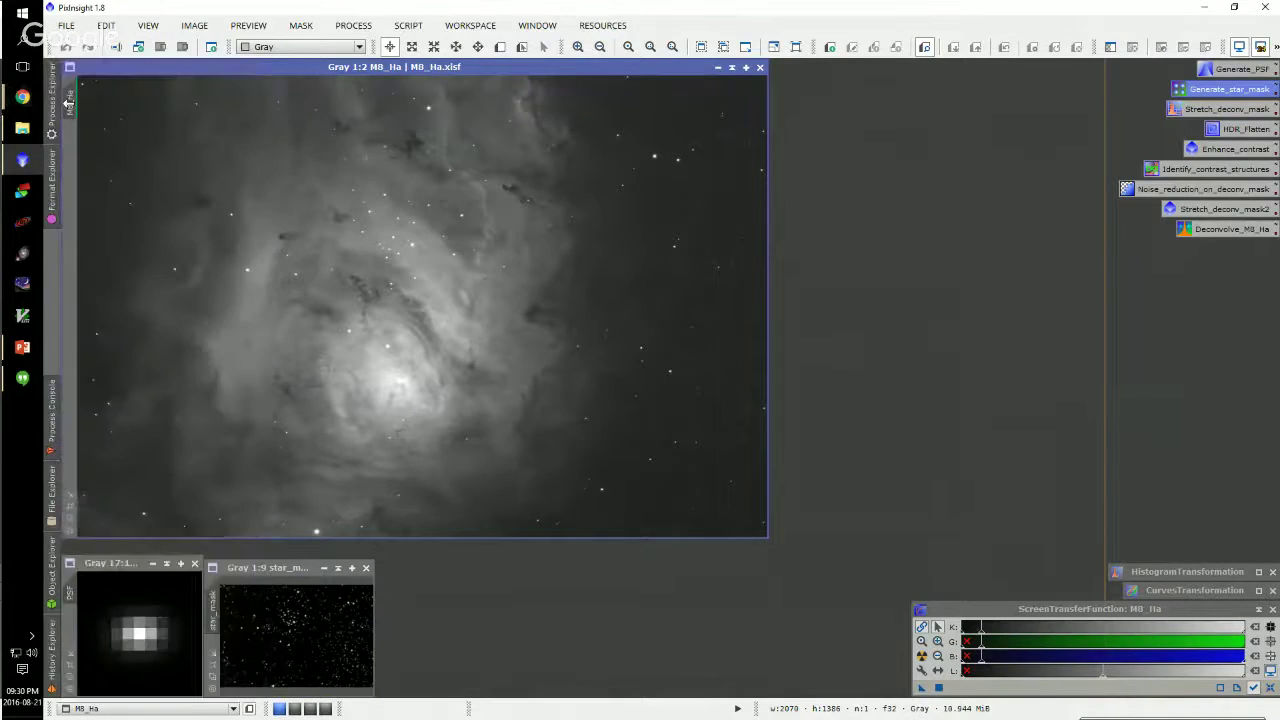
left_click_drag(357, 155, 398, 141)
left_click_drag(516, 151, 558, 266)
left_click(78, 96)
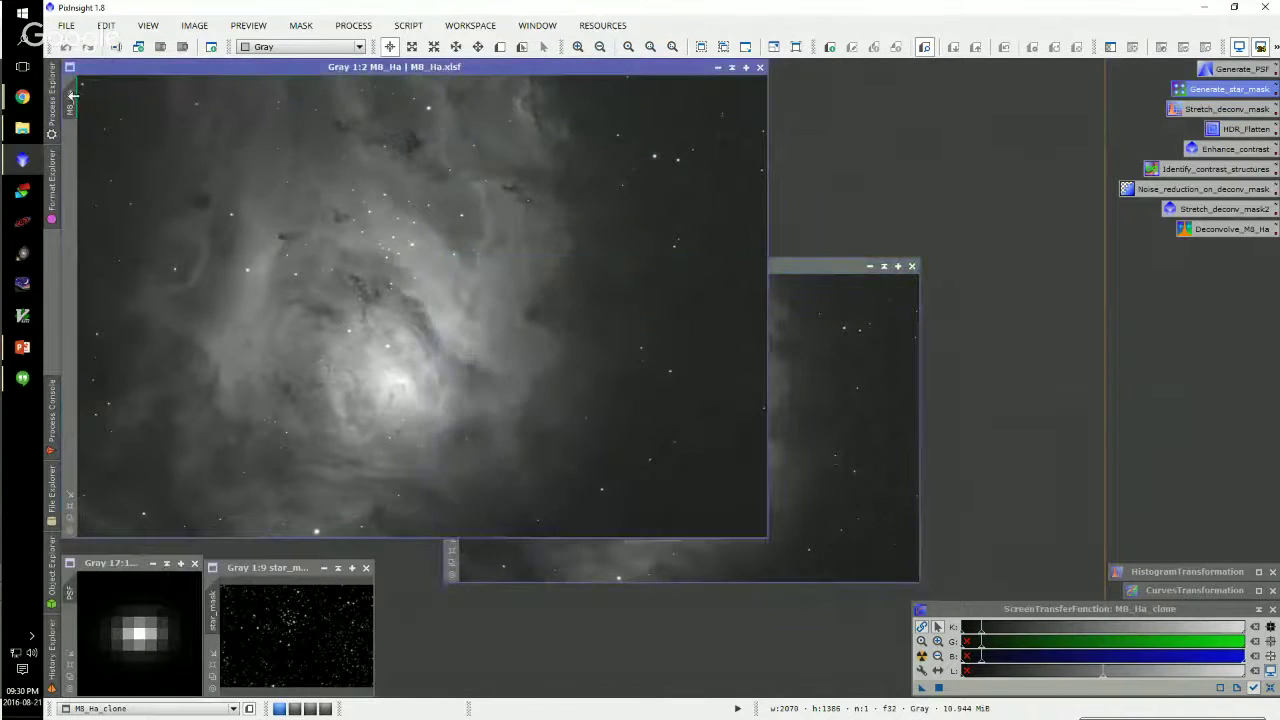
left_click(72, 100)
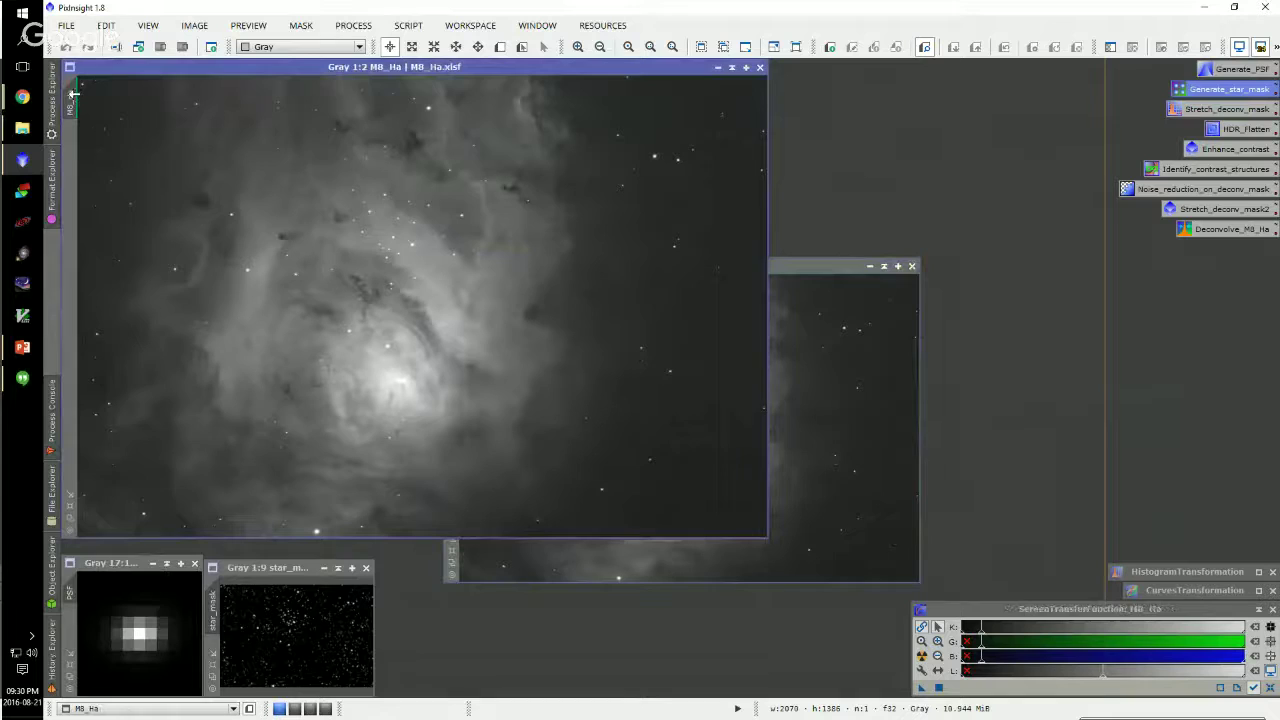
left_click_drag(787, 259, 564, 129)
Rename the M8_Ha clone as deconv_mask
double_click(256, 137)
type("deconv_m ask")
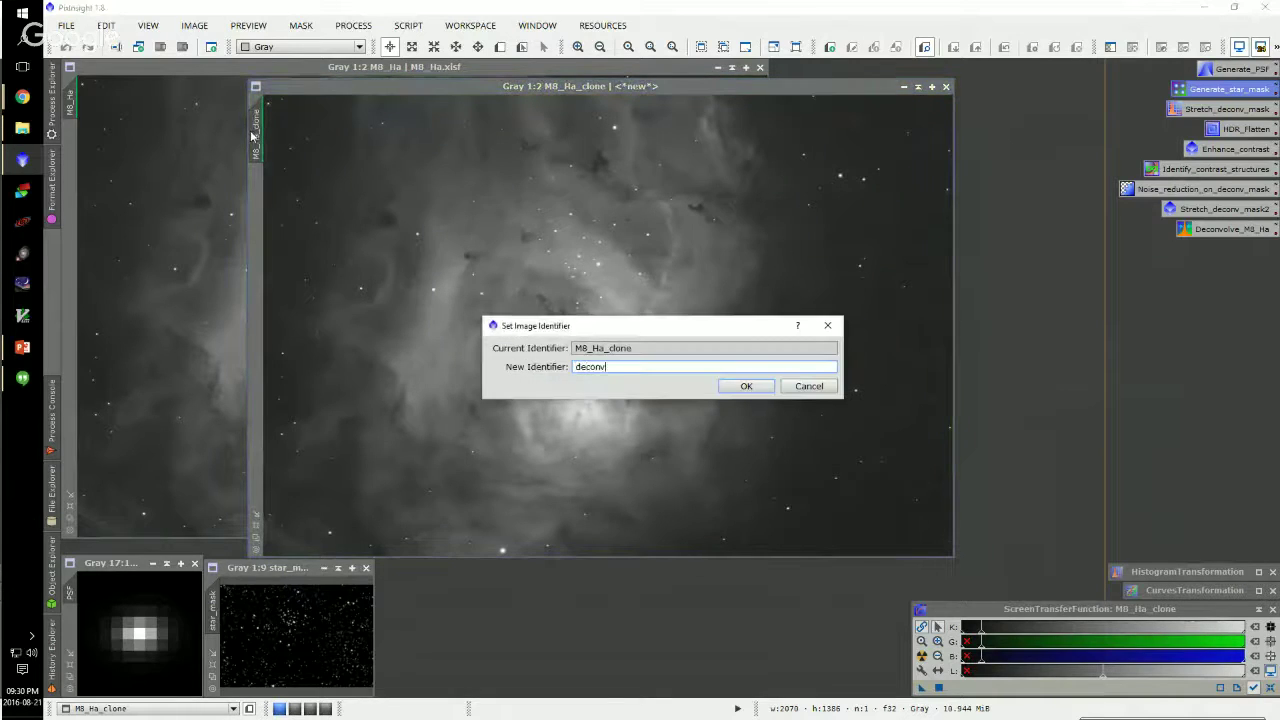
key("Return")
key("Return")
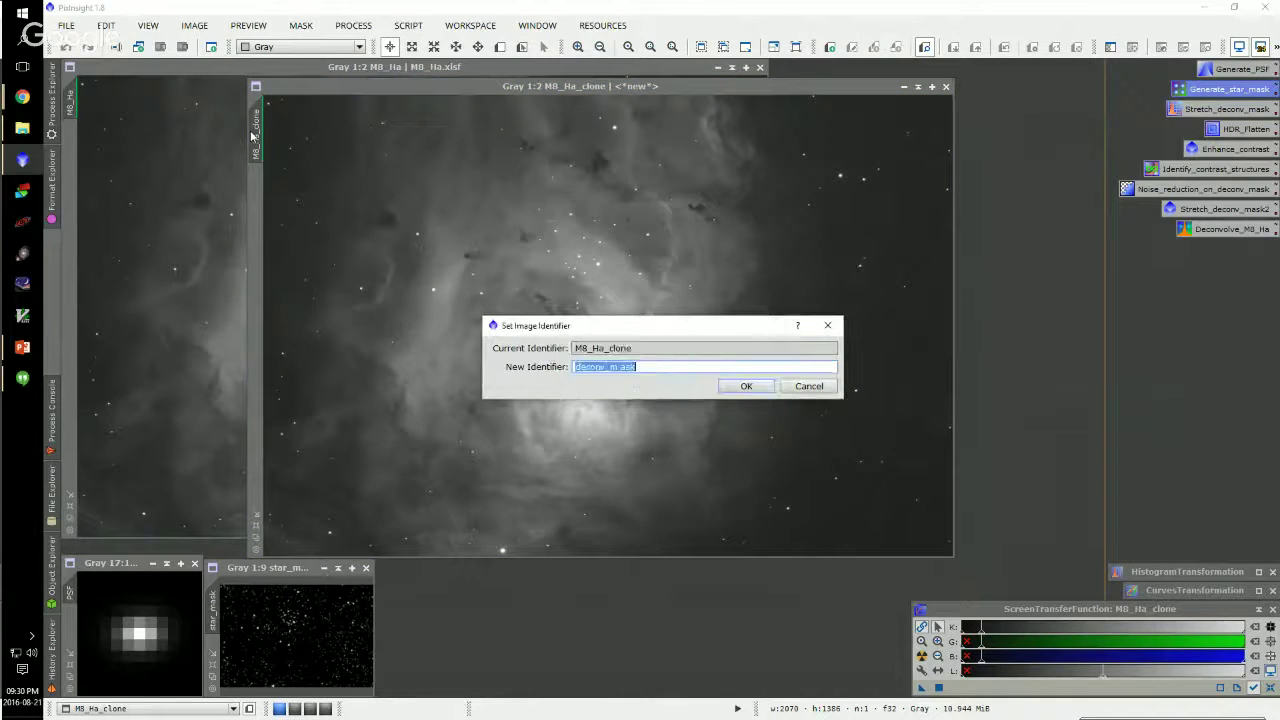
key("End")
key("Left")
key("Left")
key("Left")
key("BackSpace")
key("Return")
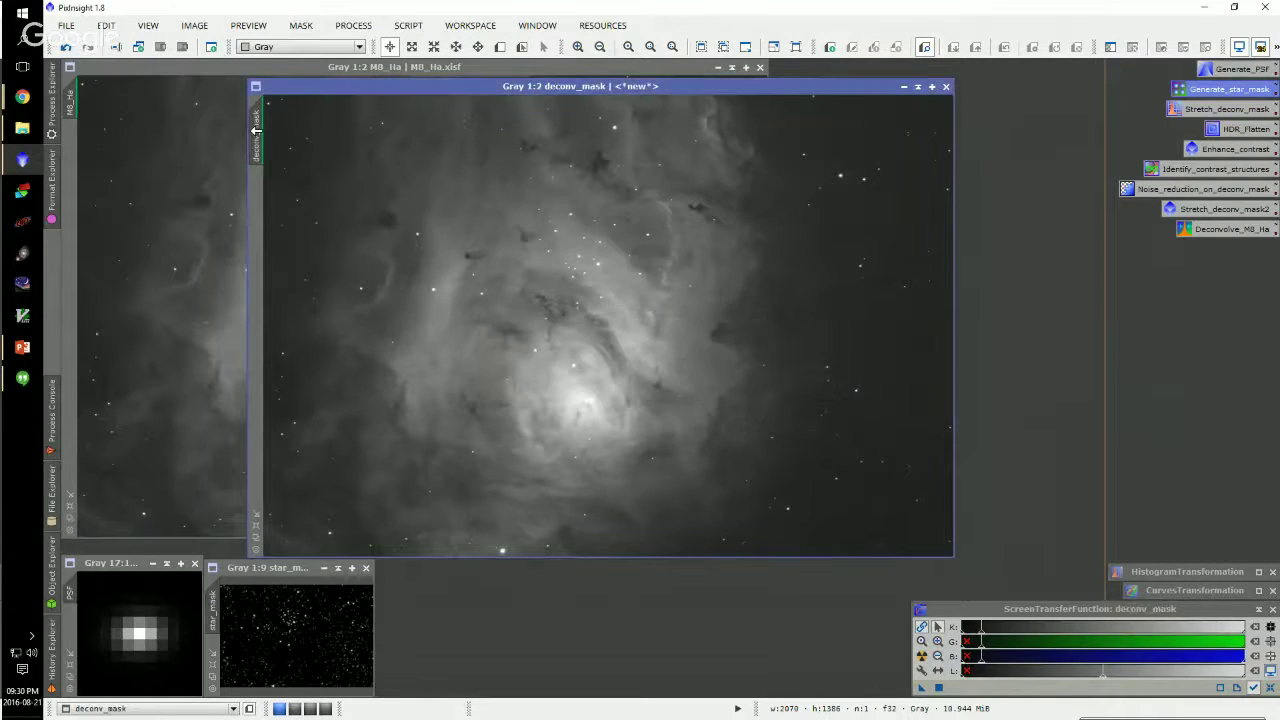
Reopen HistogramTransformation clear of the image and transfer the ScreenTransferFunction stretch of deconv_mask into it
double_click(1136, 573)
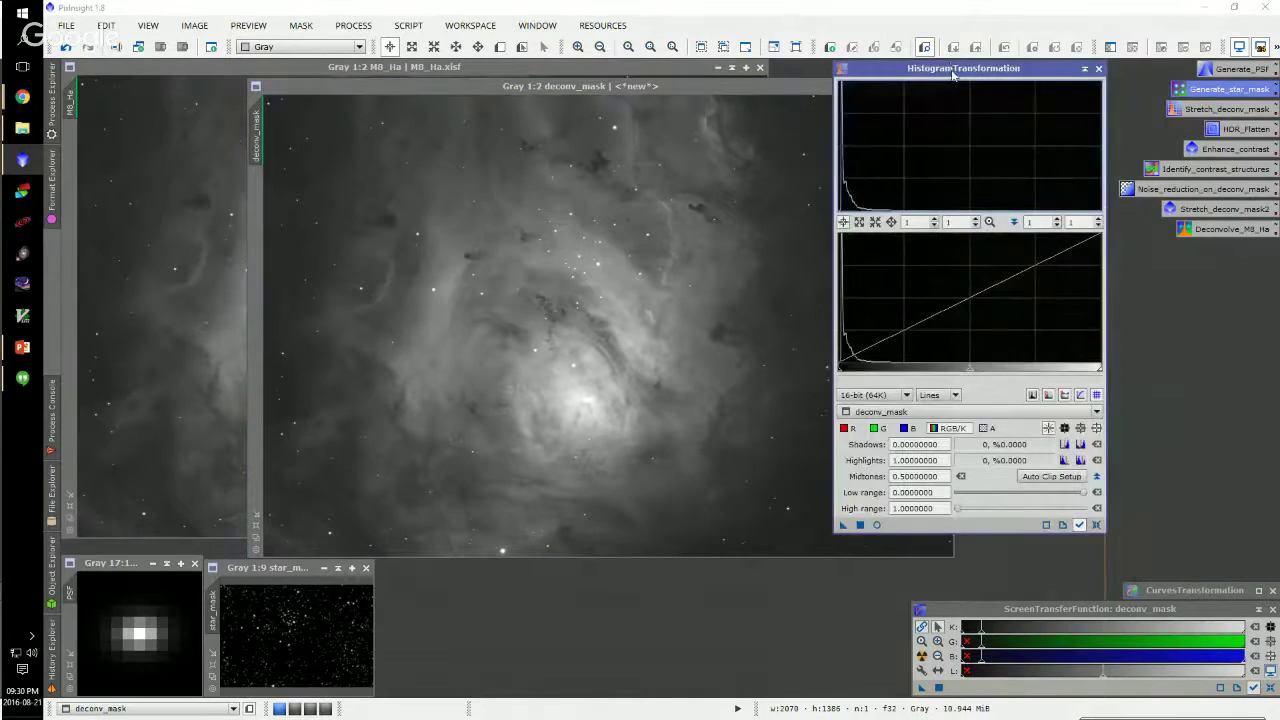
left_click_drag(949, 93, 1101, 120)
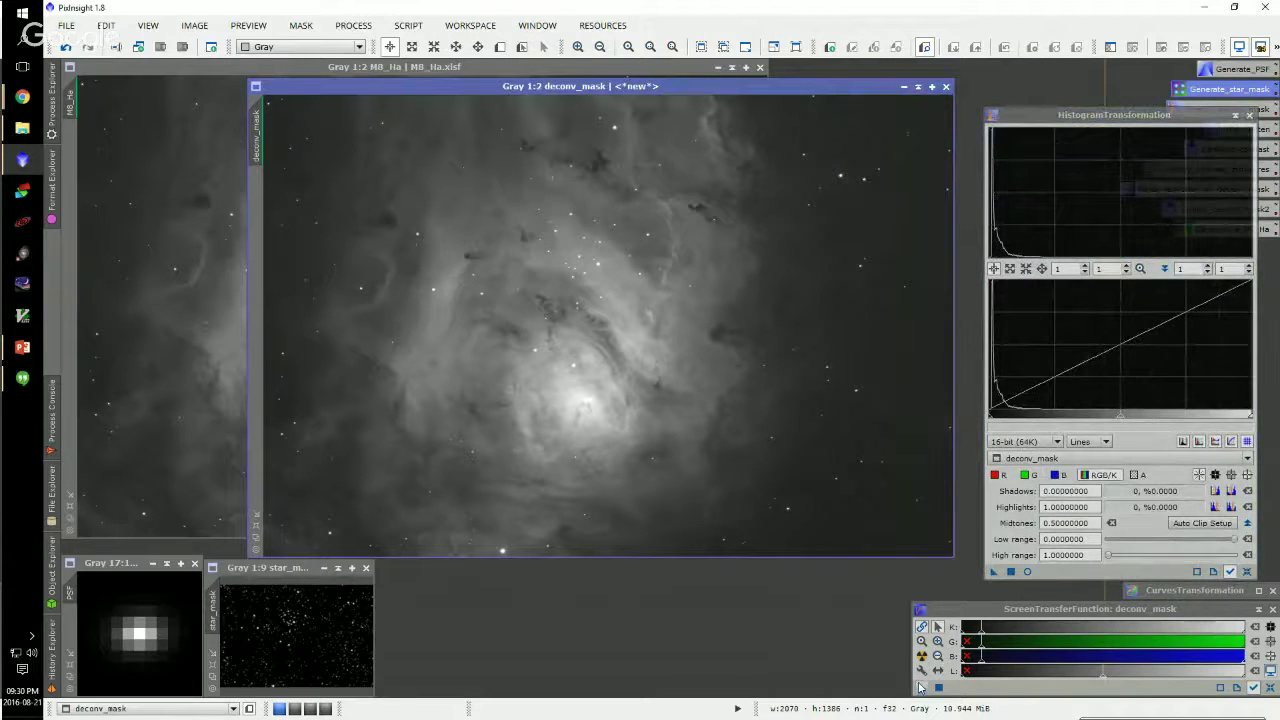
left_click_drag(922, 688, 1085, 575)
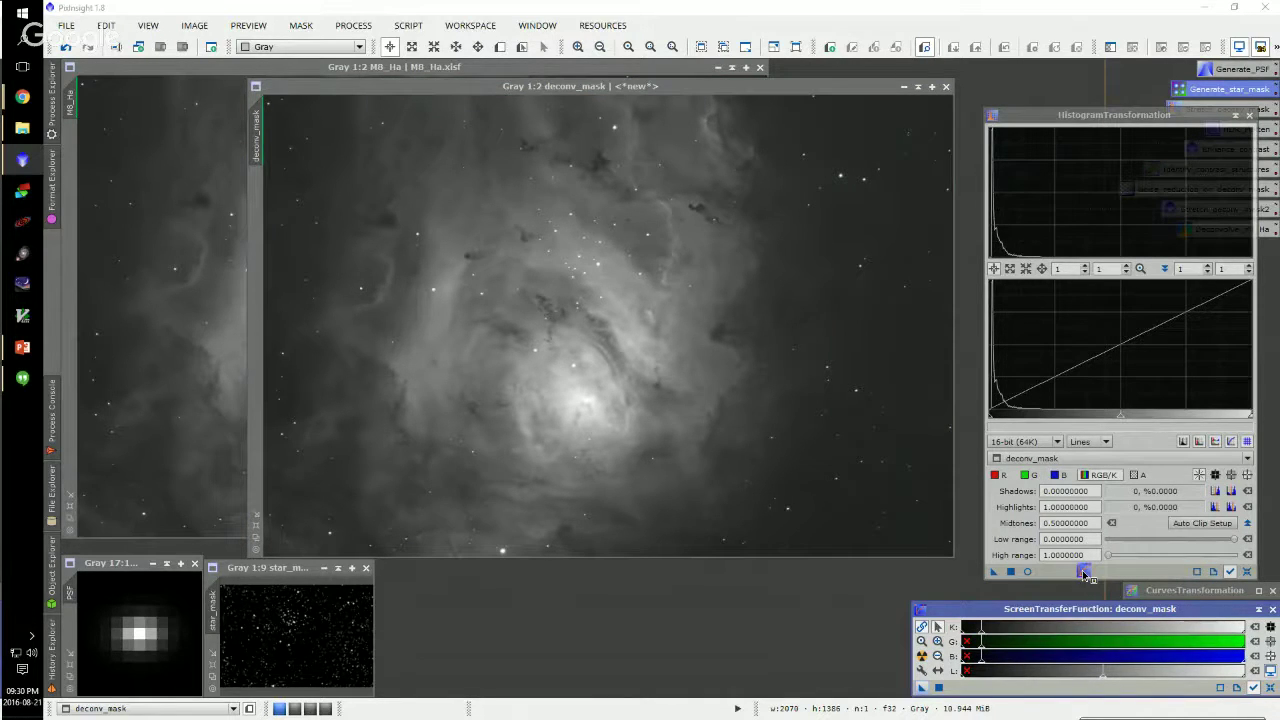
left_click_drag(1085, 575, 1085, 575)
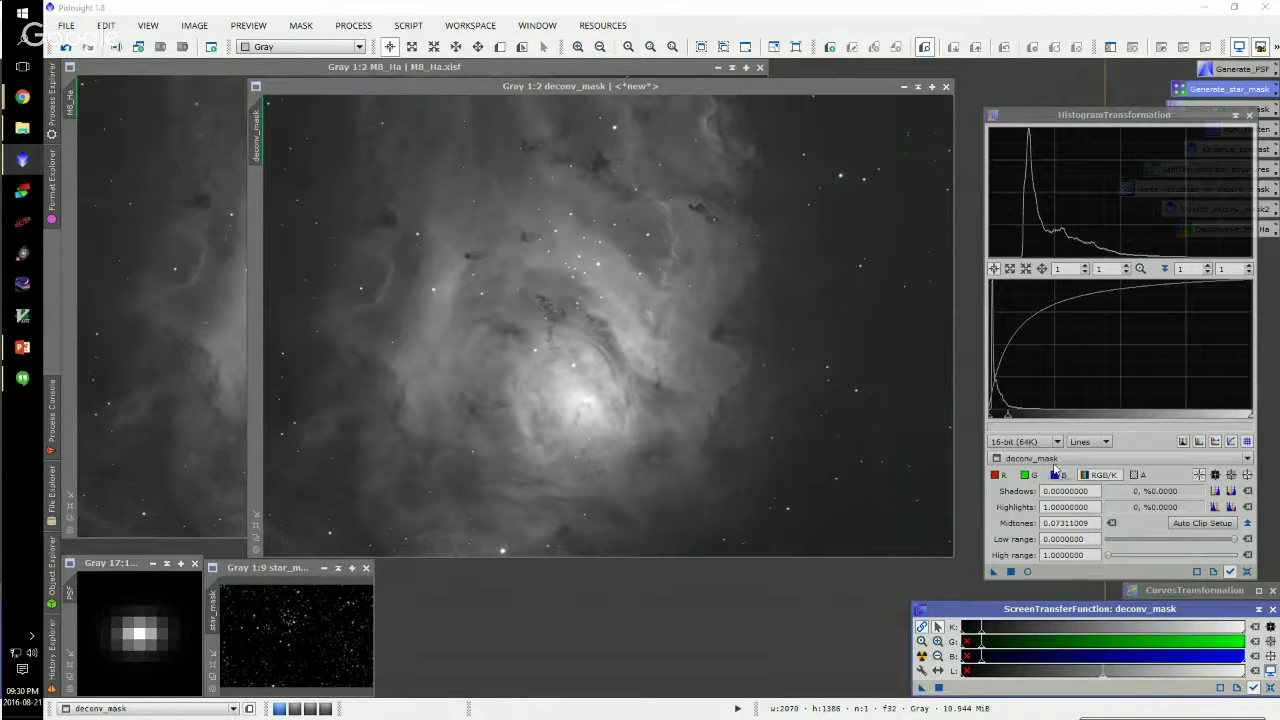
Reset the screen stretch of deconv_mask, apply the histogram stretch to the image, and reset HistogramTransformation
left_click(1271, 687)
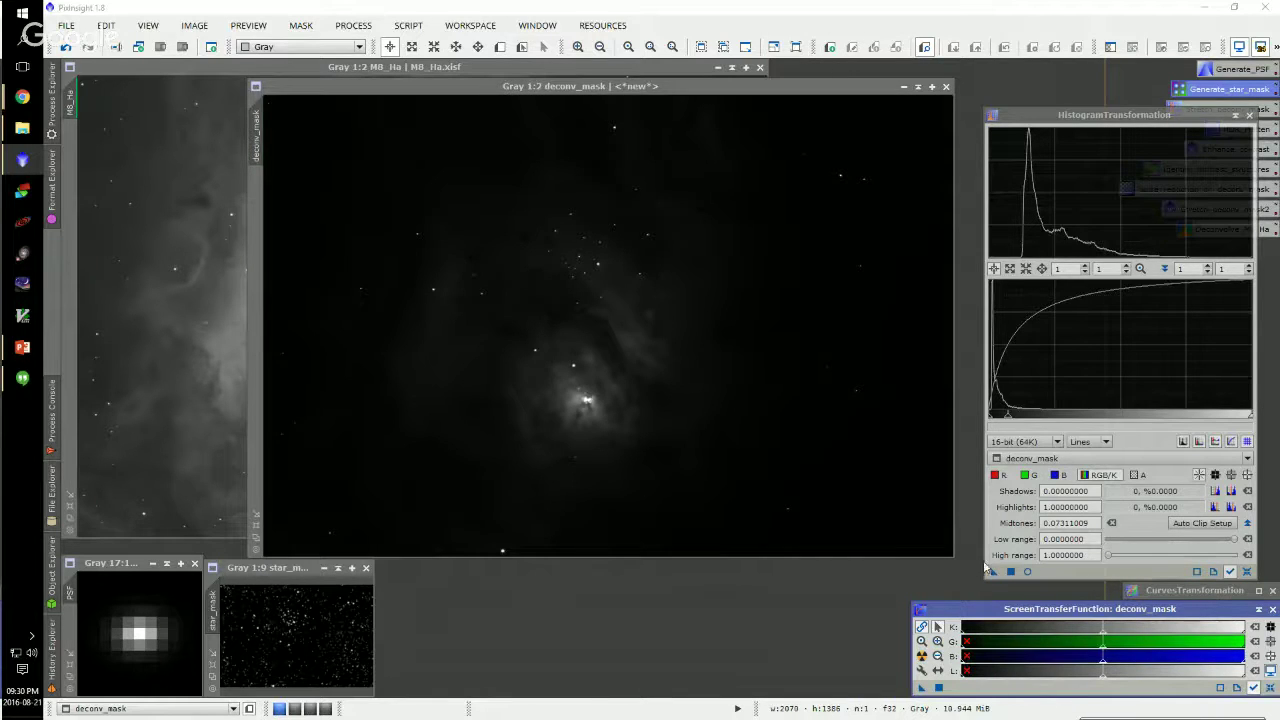
left_click_drag(993, 571, 487, 383)
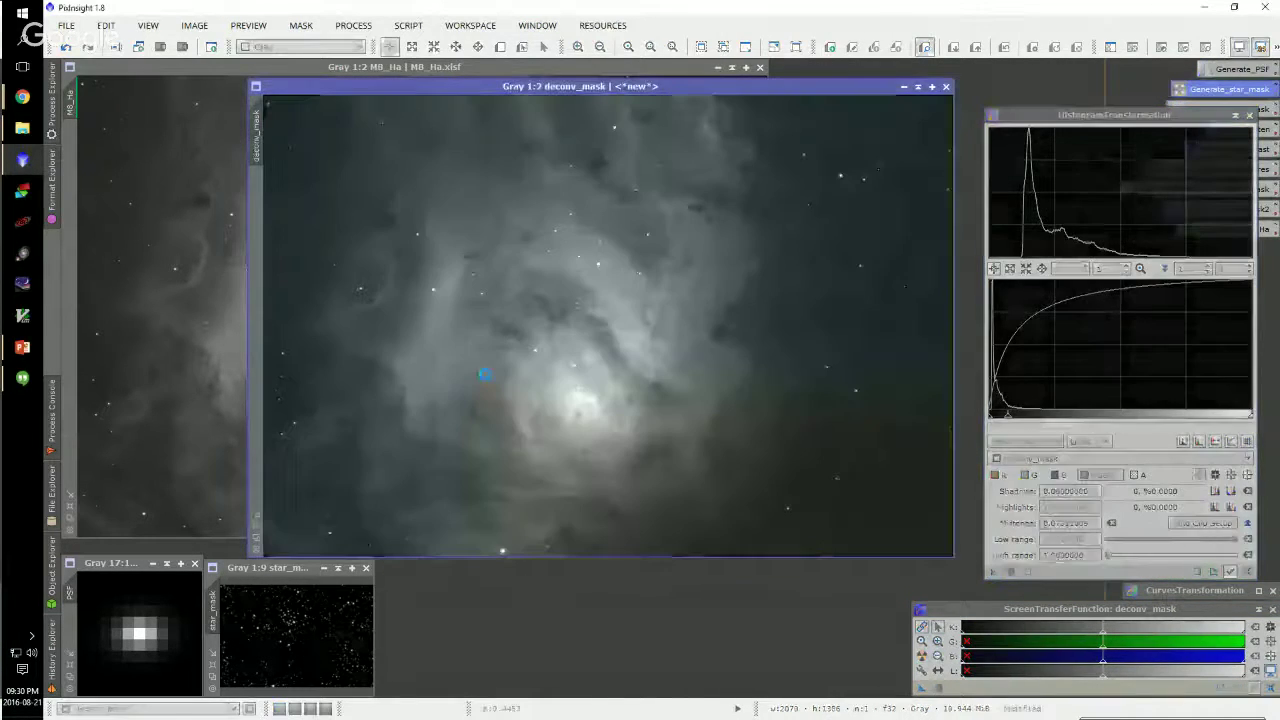
left_click(1247, 571)
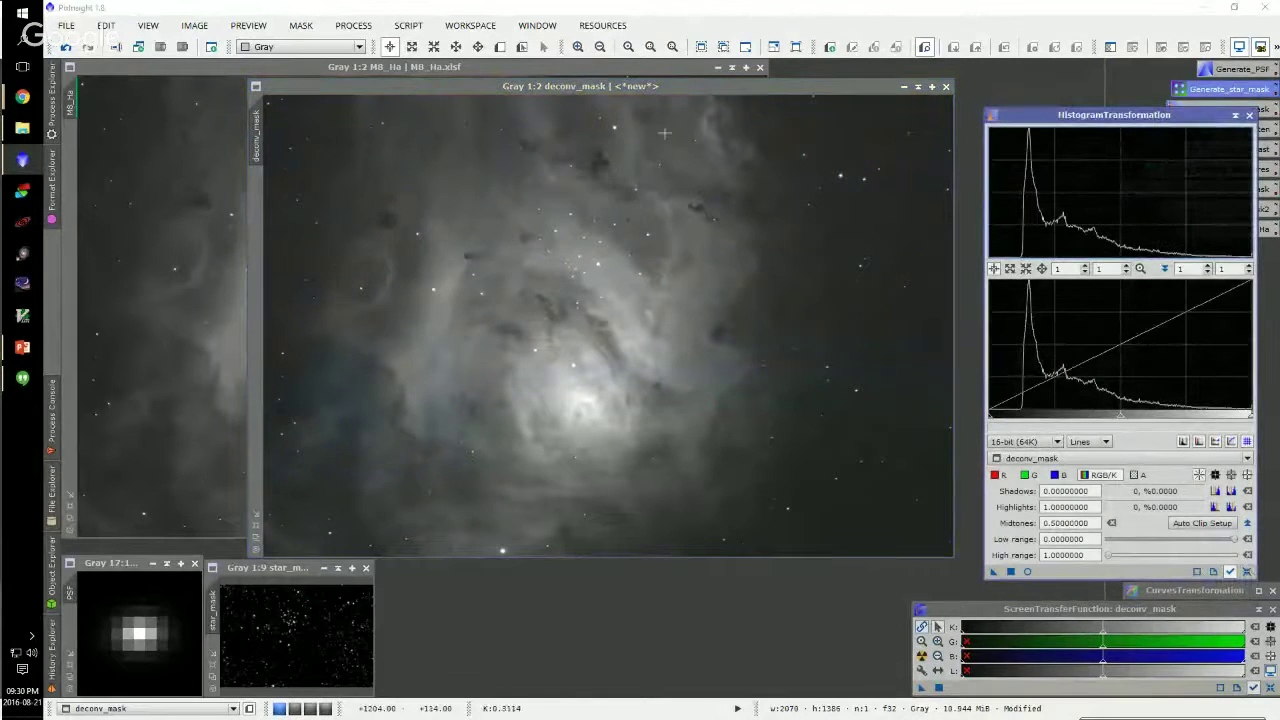
Try a brighter midtones screen stretch on deconv_mask in ScreenTransferFunction, and reset the screen stretch
left_click_drag(650, 86, 639, 94)
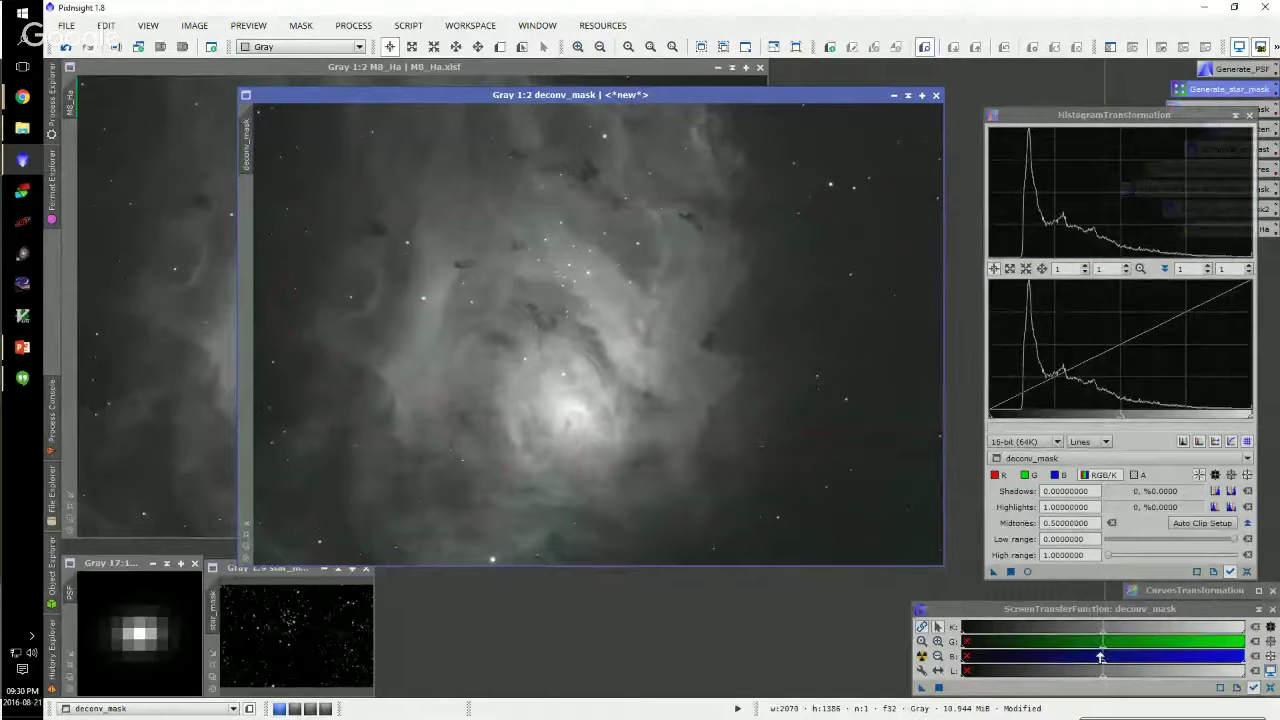
mouse_move(1100, 635)
left_mouse_down()
mouse_move(1068, 636)
mouse_move(1080, 636)
left_mouse_up()
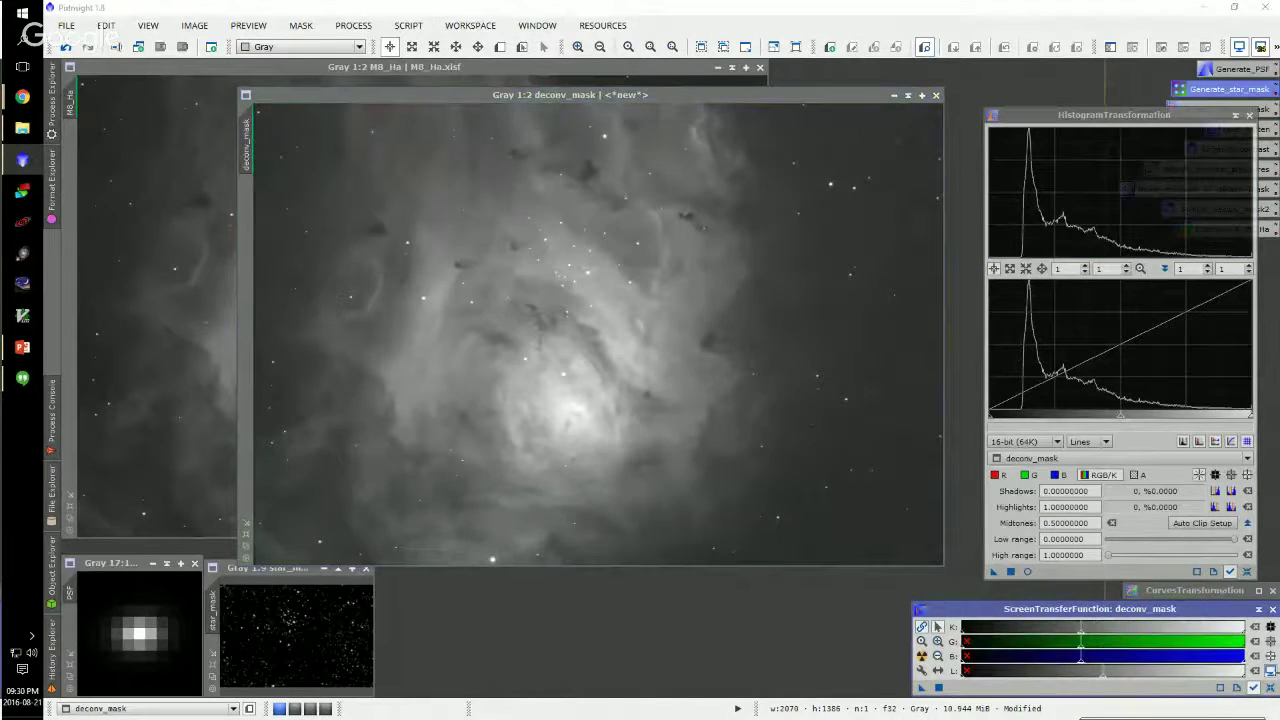
left_click(1271, 689)
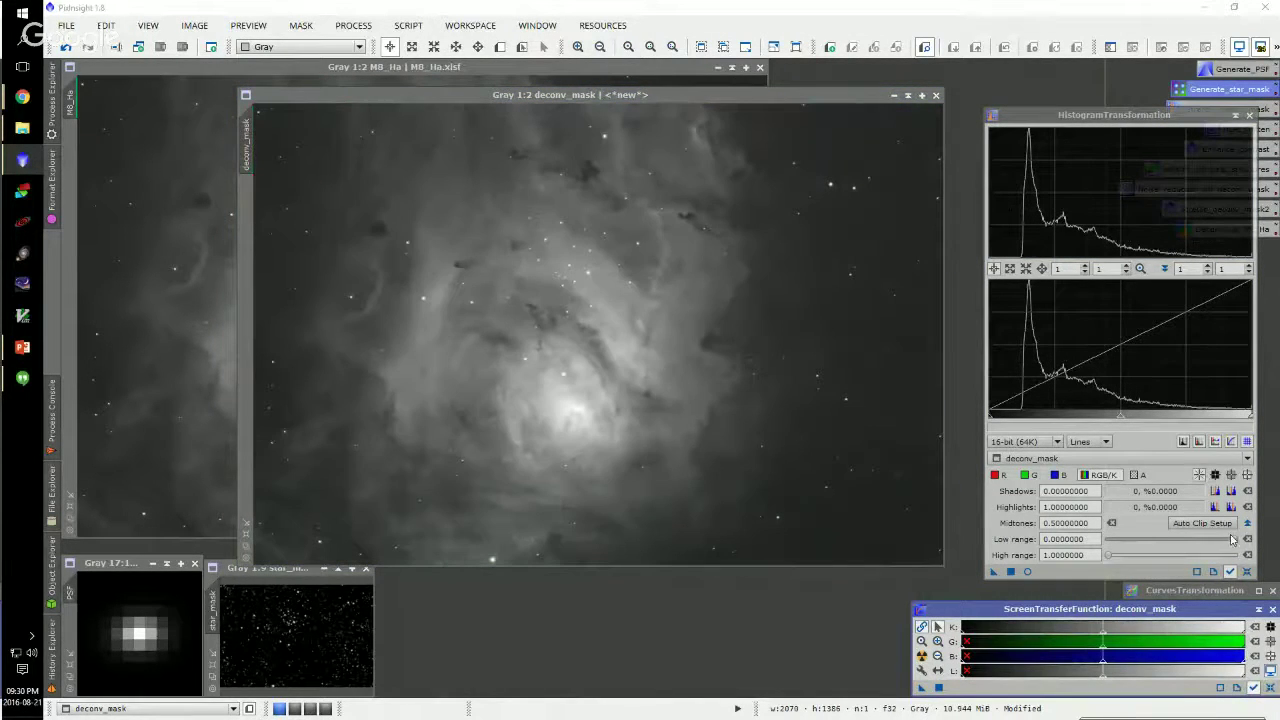
Collapse HistogramTransformation, duplicate the deconv_mask image, and rename the clone as nr_mask
left_click(1237, 116)
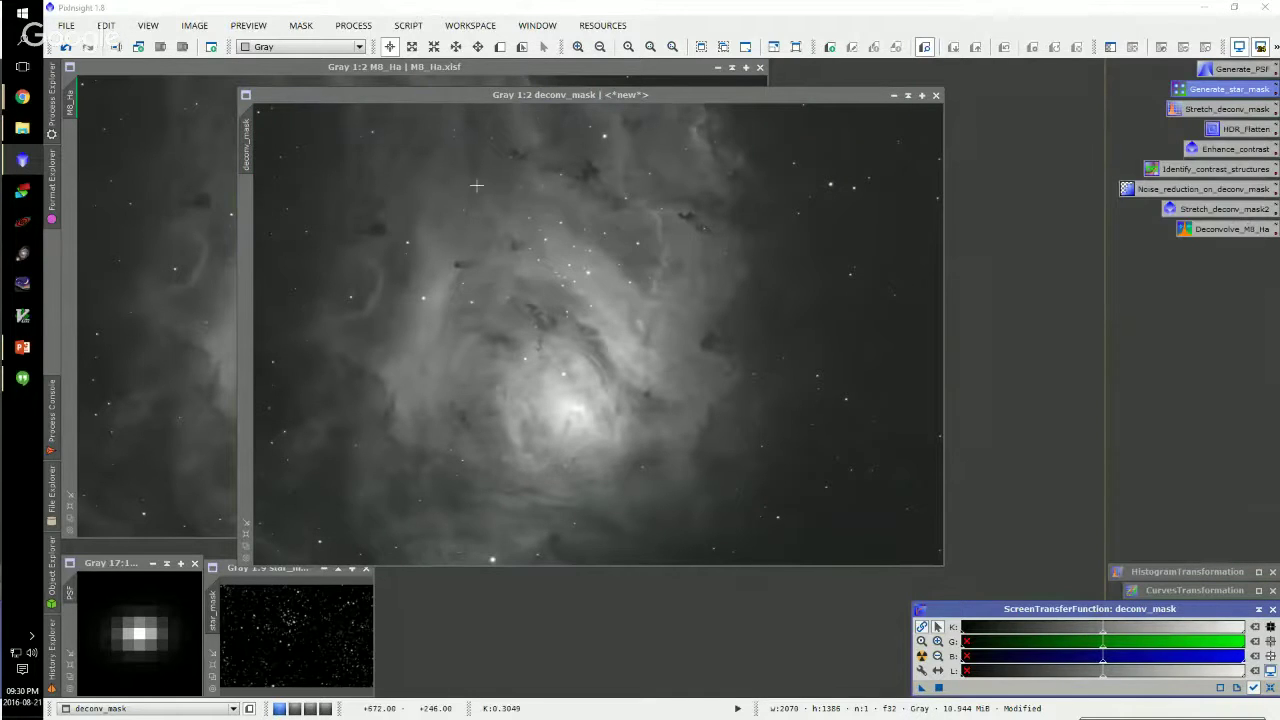
left_click(429, 101)
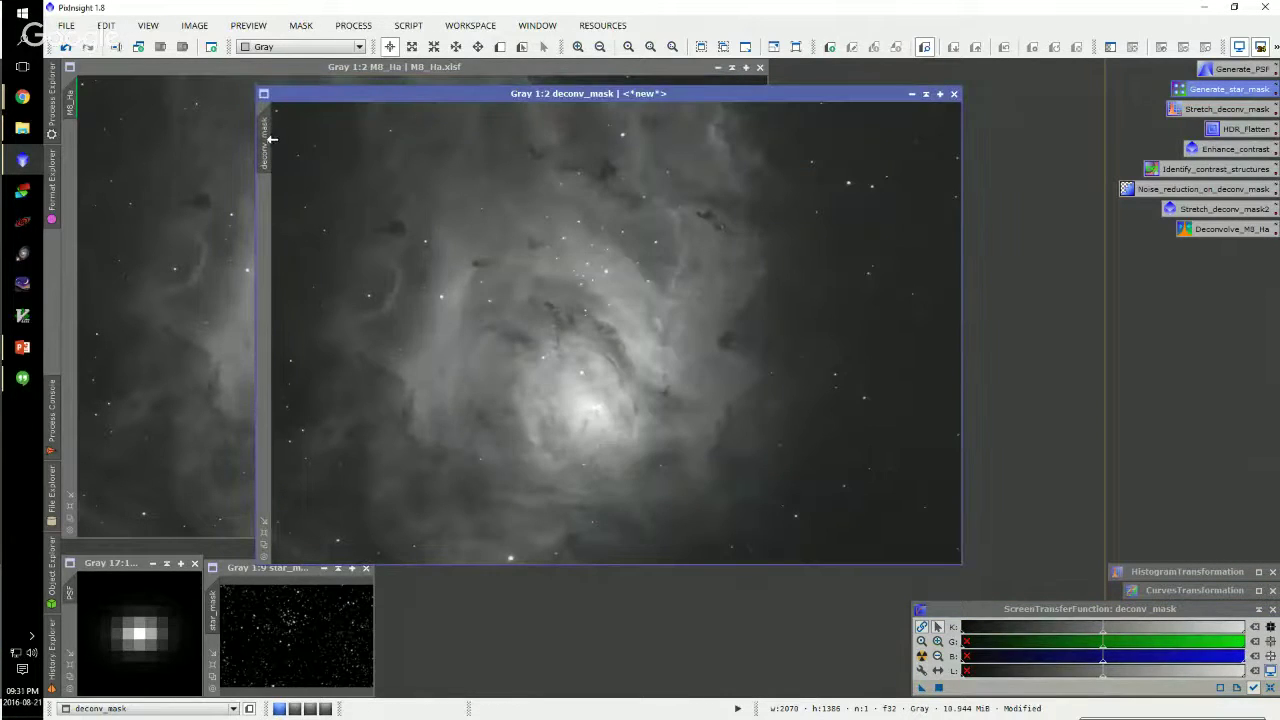
left_click_drag(268, 139, 505, 240)
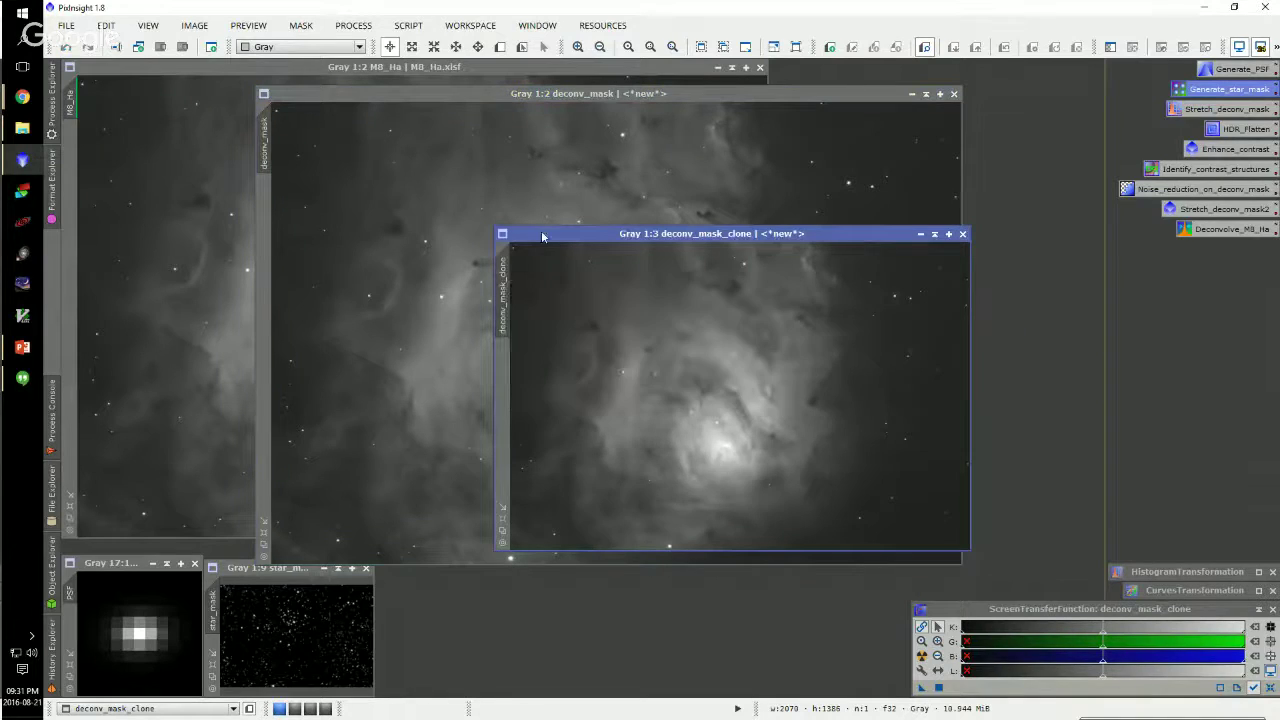
double_click(520, 372)
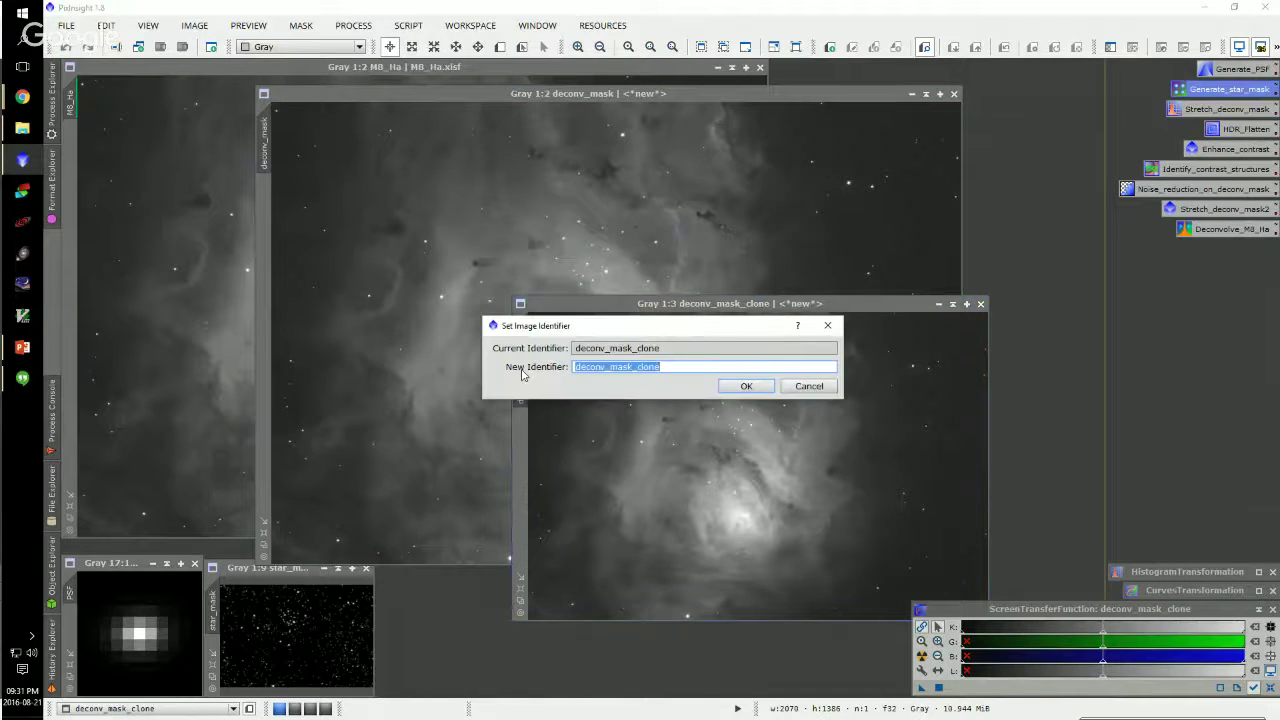
type("nr_mask")
key("Return")
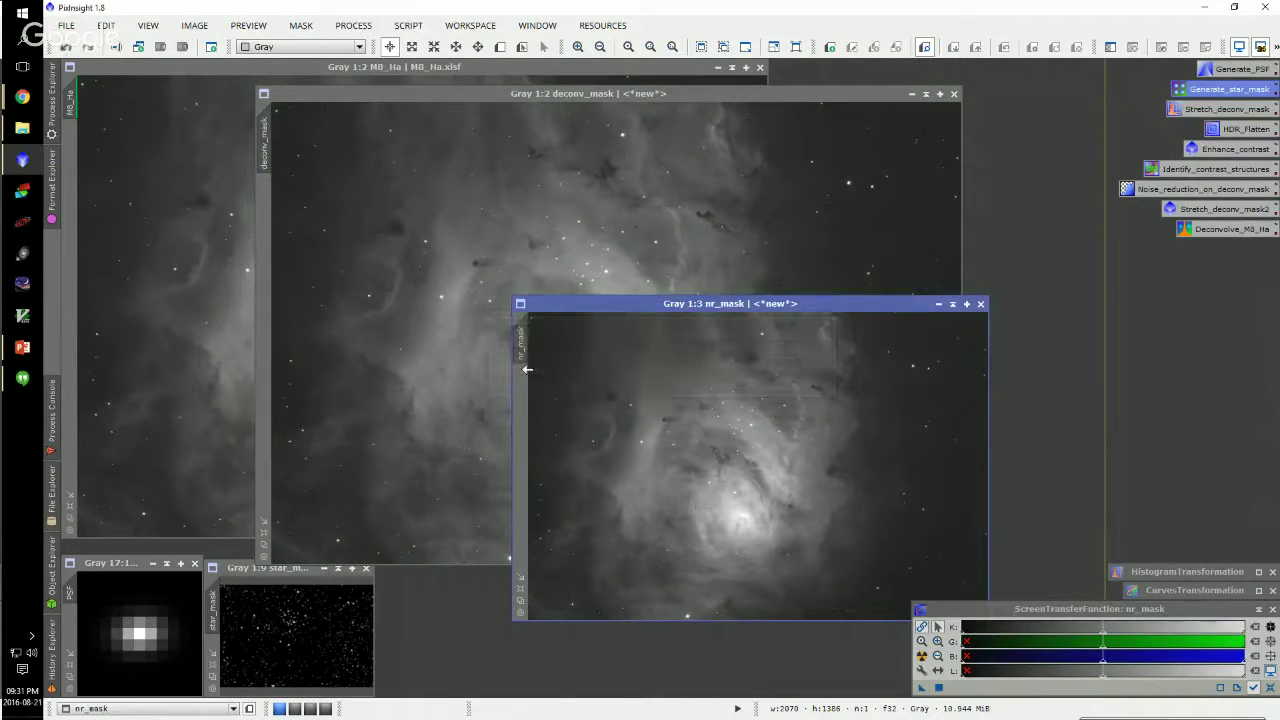
left_click_drag(714, 308, 640, 346)
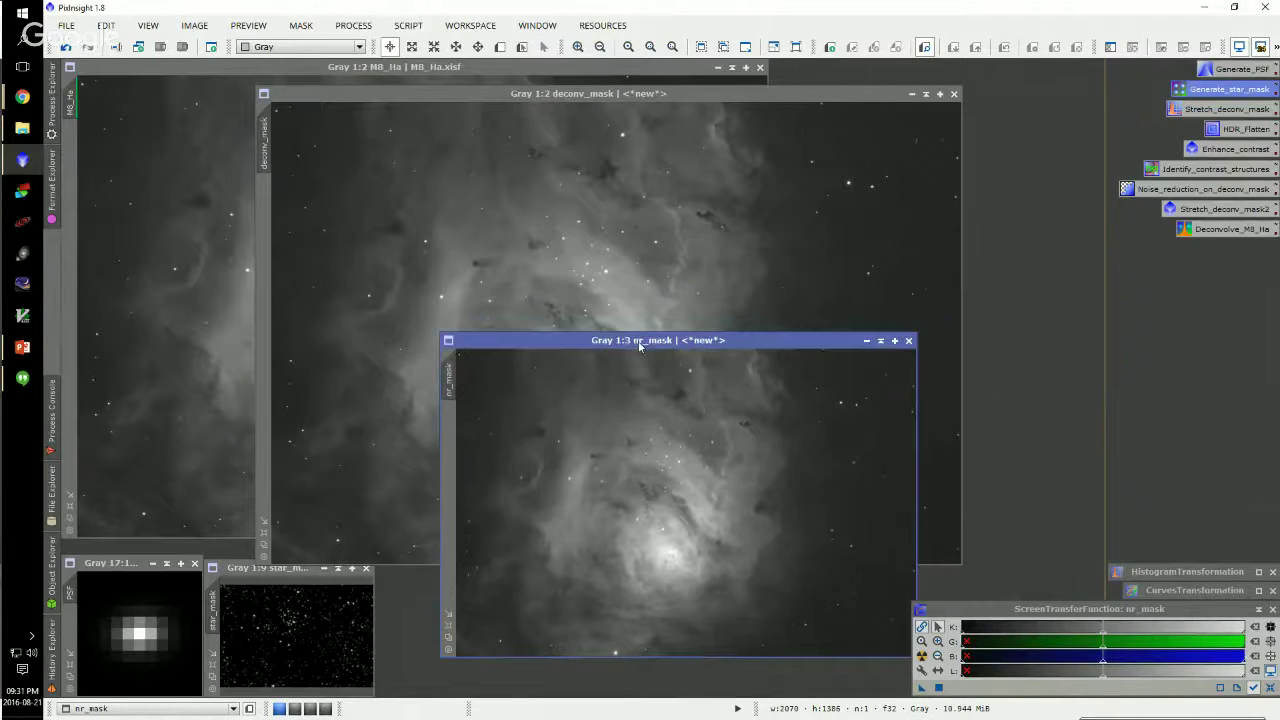
Read the description of the saved Stretch_deconv_mask process and apply it to deconv_mask in place of the previous stretch
left_click(1234, 113)
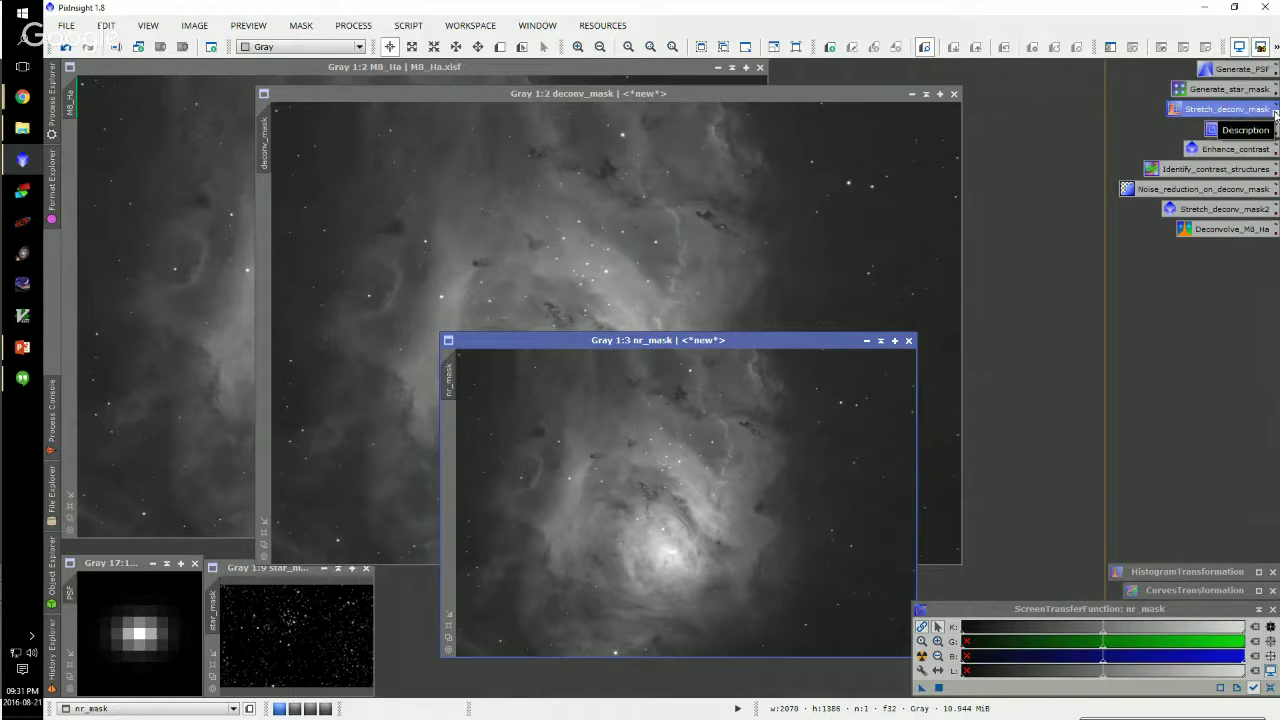
left_click(1275, 115)
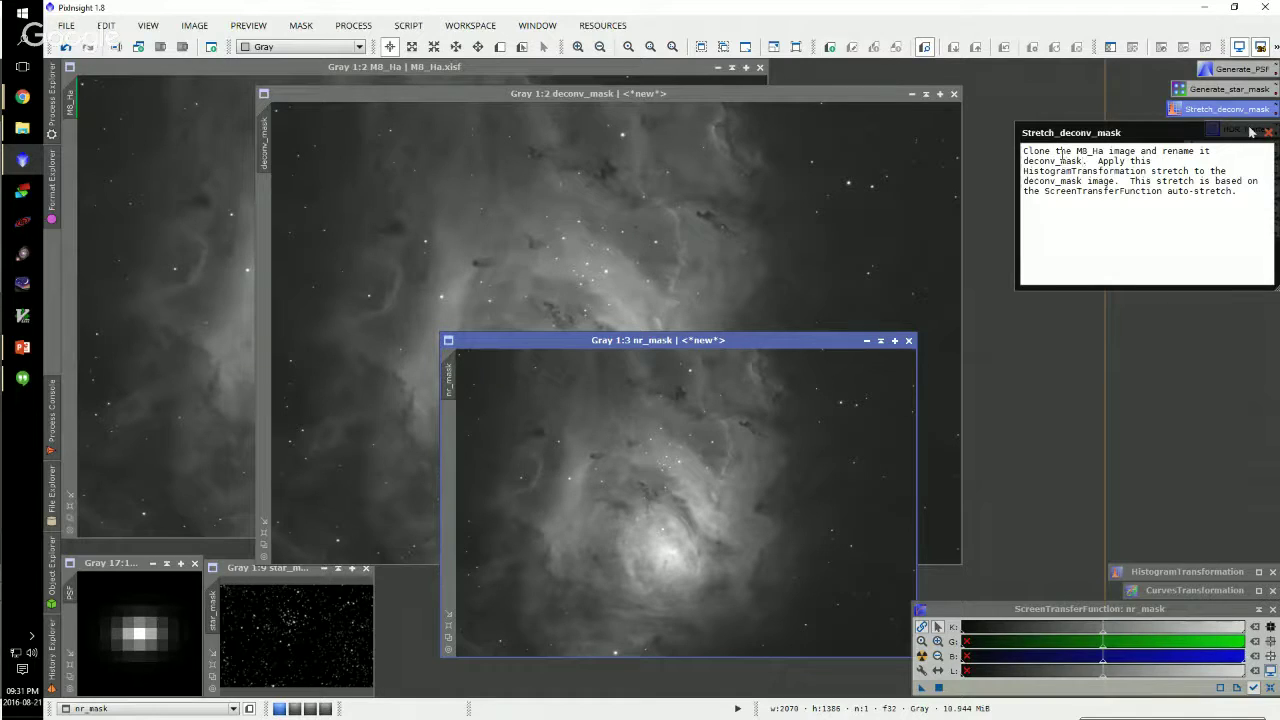
mouse_move(1030, 151)
left_mouse_down()
mouse_move(1205, 153)
mouse_move(1127, 168)
left_mouse_up()
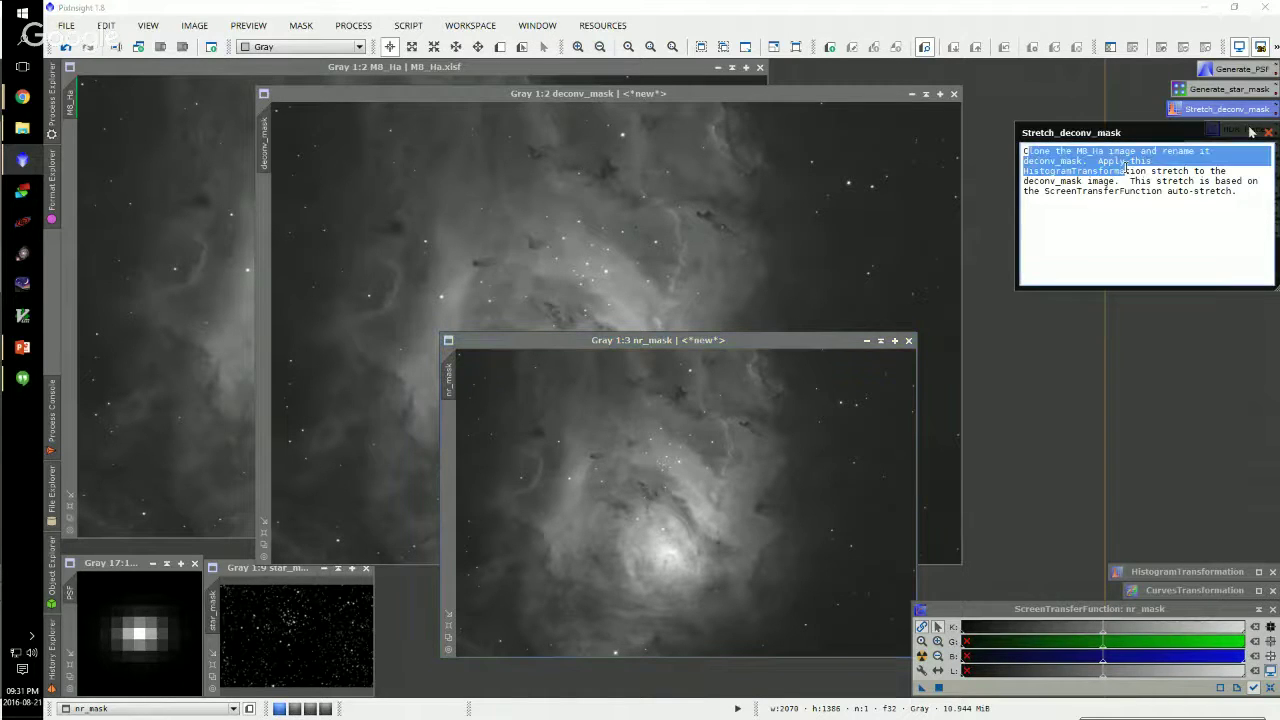
left_click(1060, 168)
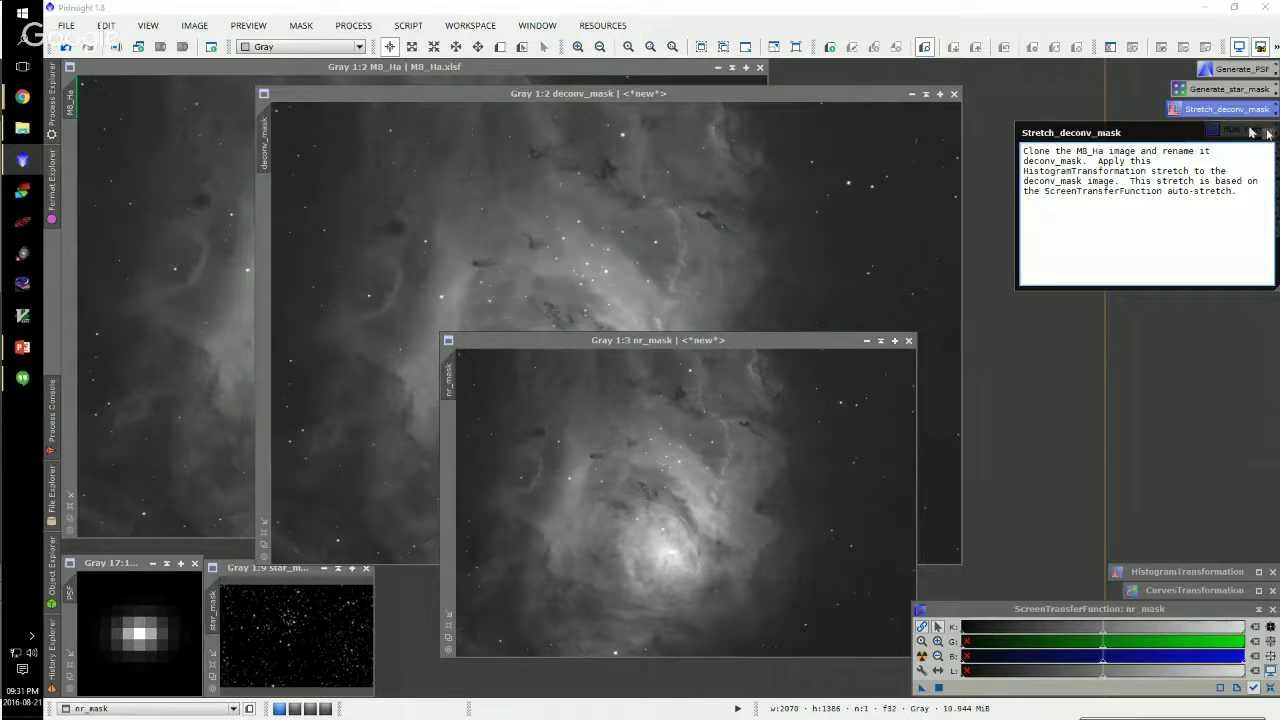
left_click(1268, 133)
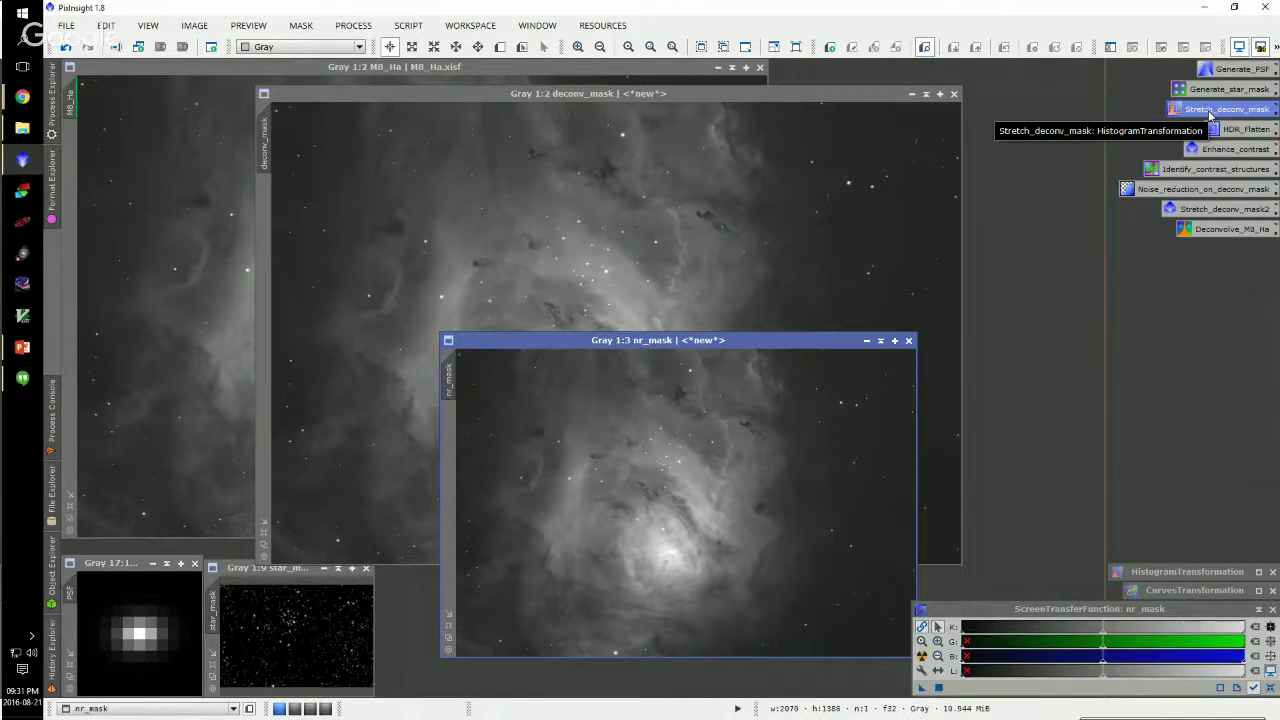
left_click_drag(1210, 115, 794, 220)
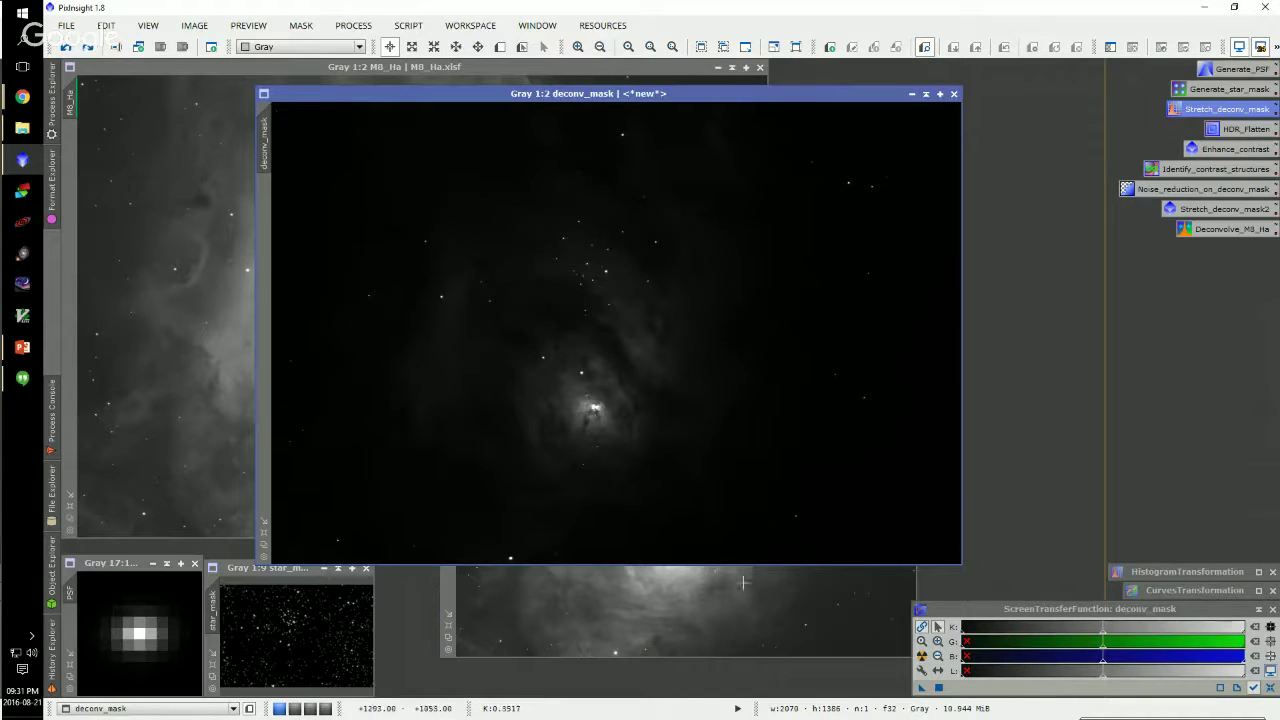
left_click_drag(1216, 114, 533, 264)
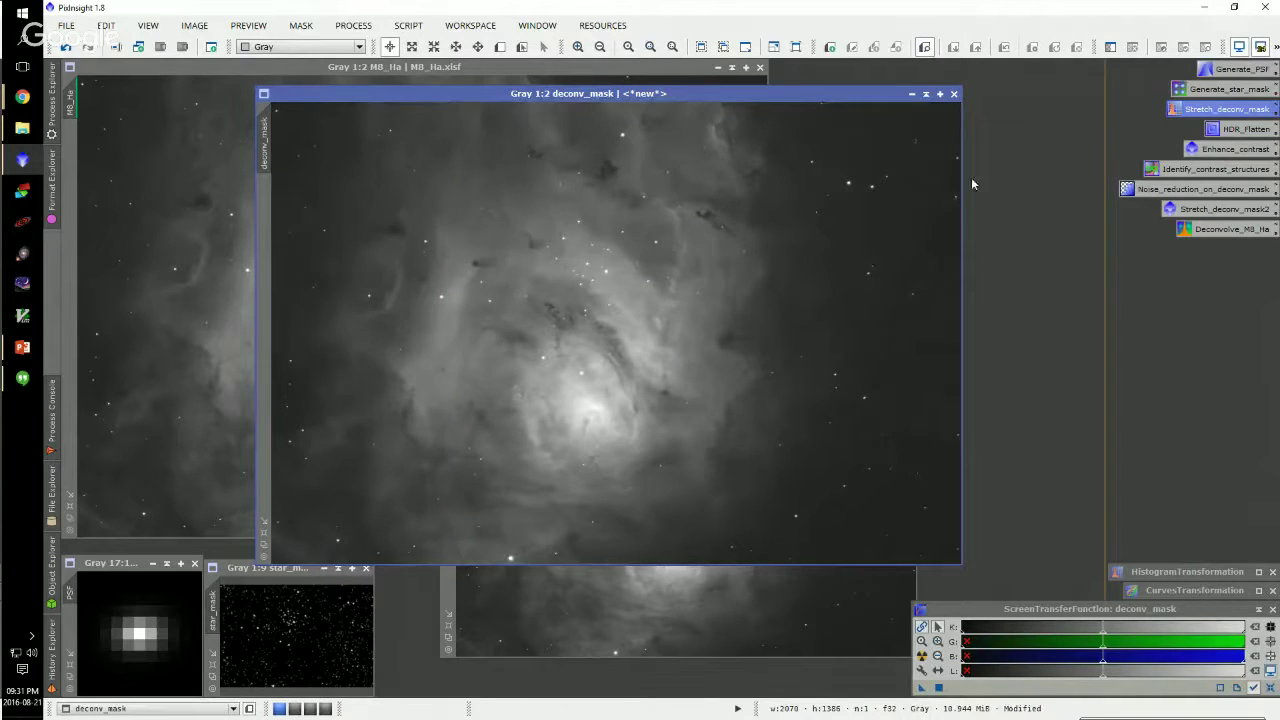
Zoom nr_mask out to 1:6, move its window beside star_mask, and bring deconv_mask to the front
left_click(760, 605)
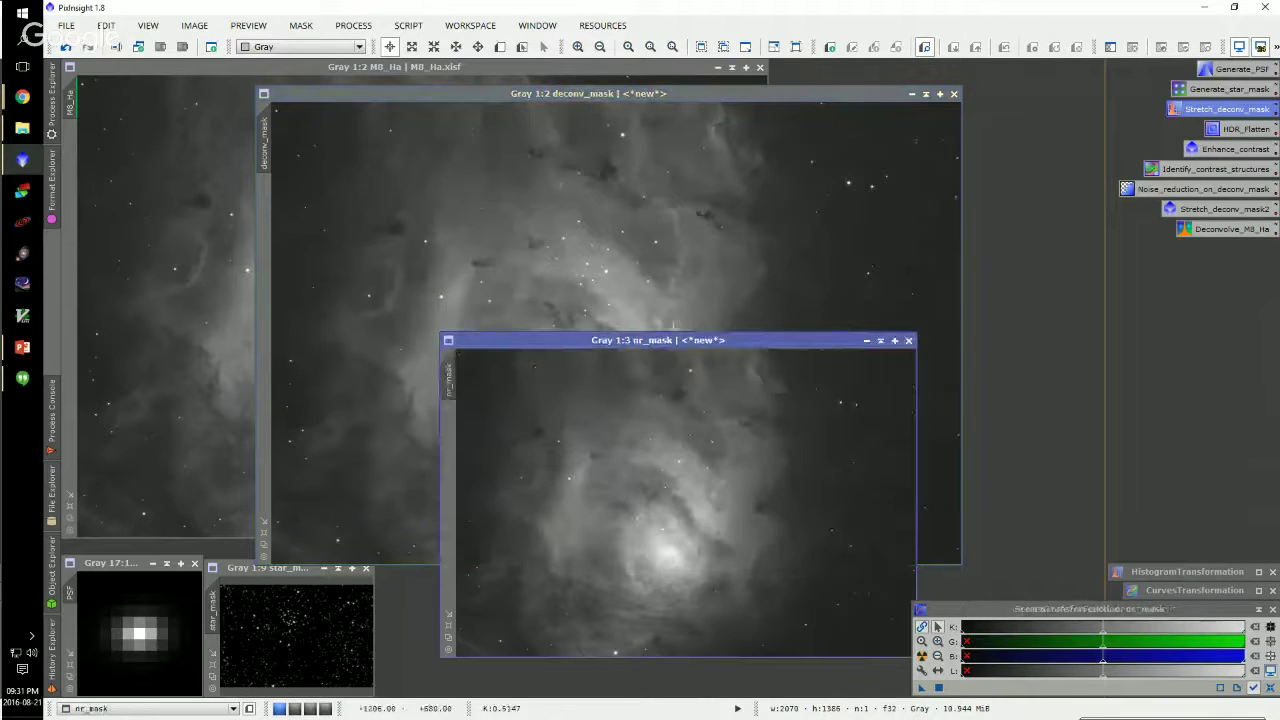
left_click_drag(658, 342, 628, 356)
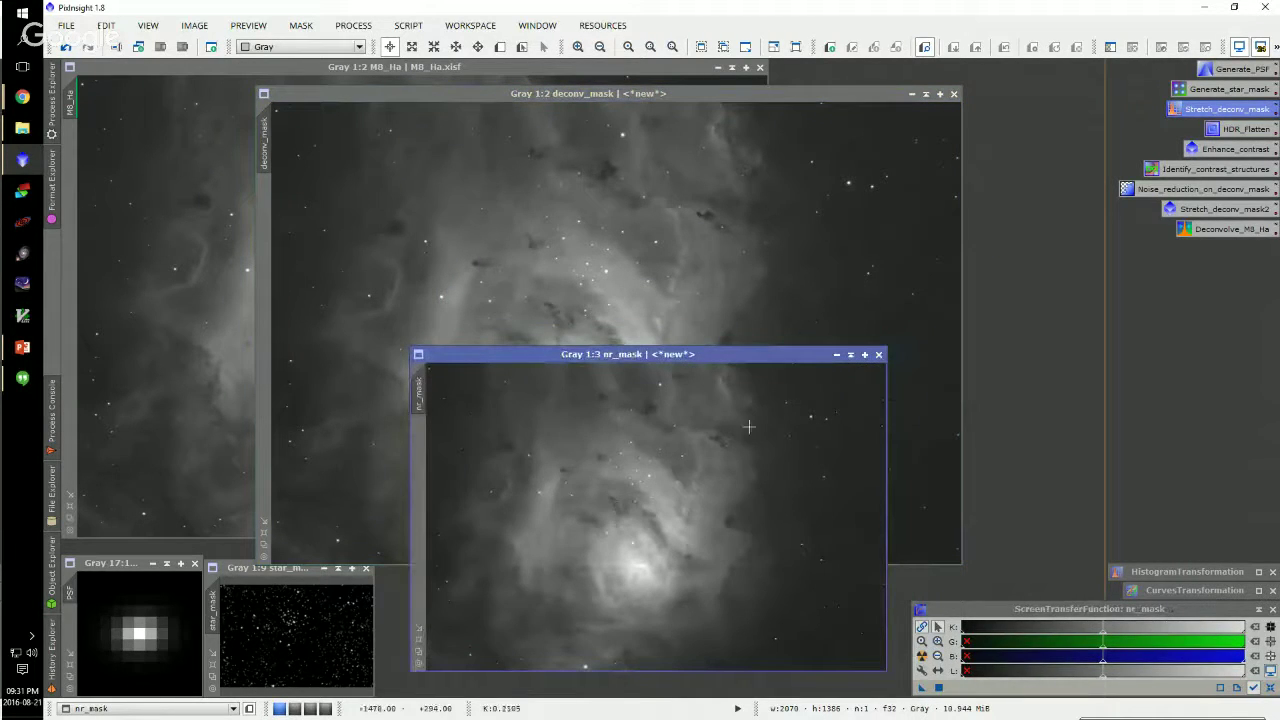
scroll(651, 443, "down", 3)
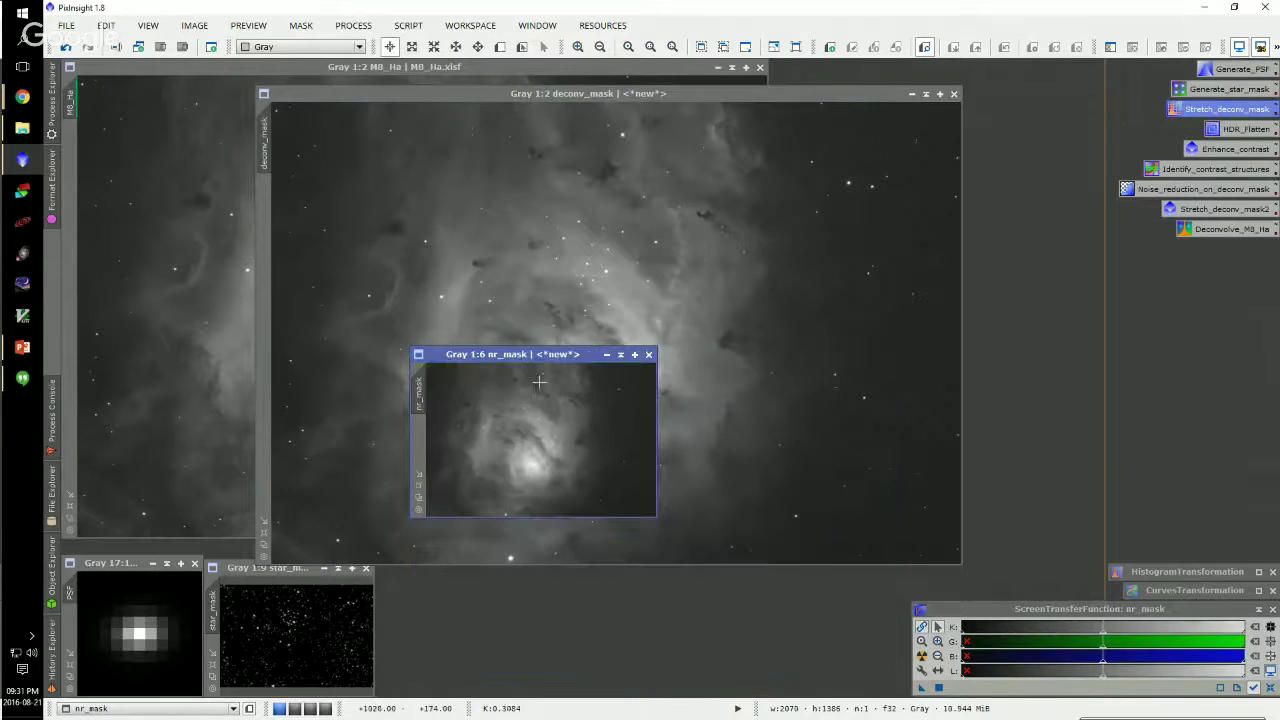
left_click_drag(523, 365, 487, 548)
left_click(579, 316)
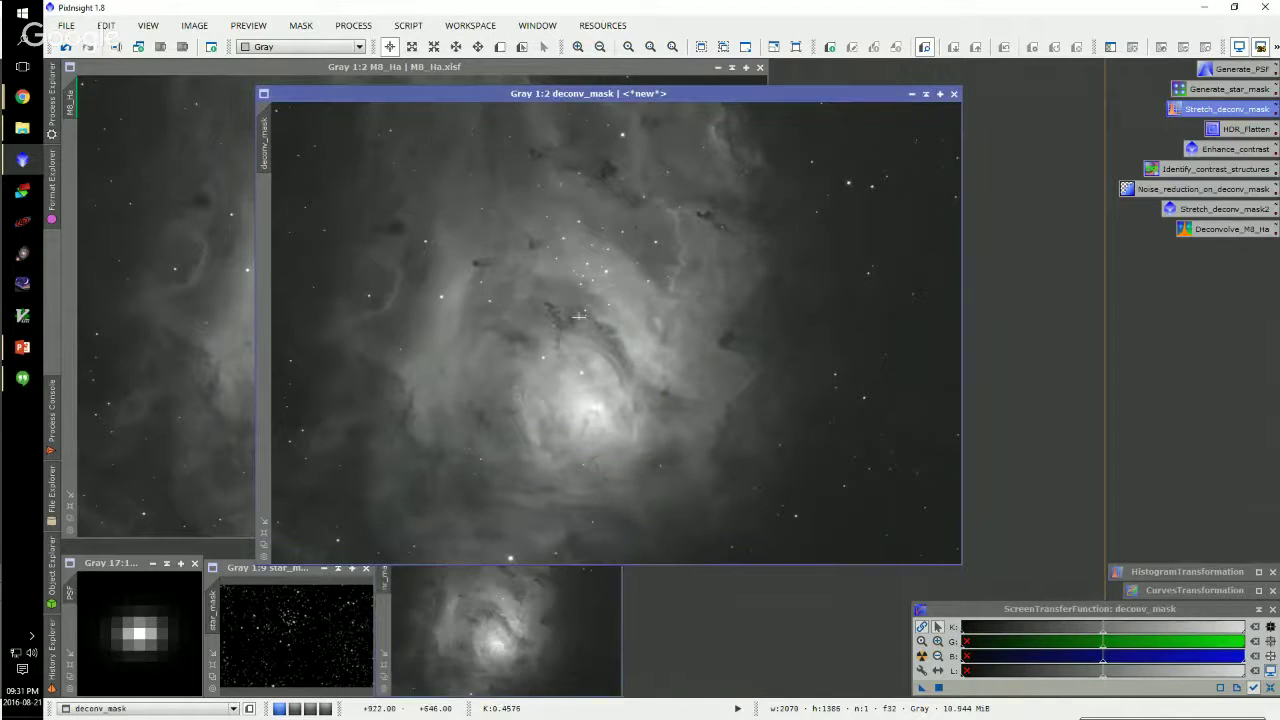
Open the saved HDR_Flatten process and apply its HDRMultiscaleTransform with 8 layers and 3 iterations to deconv_mask
double_click(1246, 130)
left_click_drag(1045, 565, 980, 294)
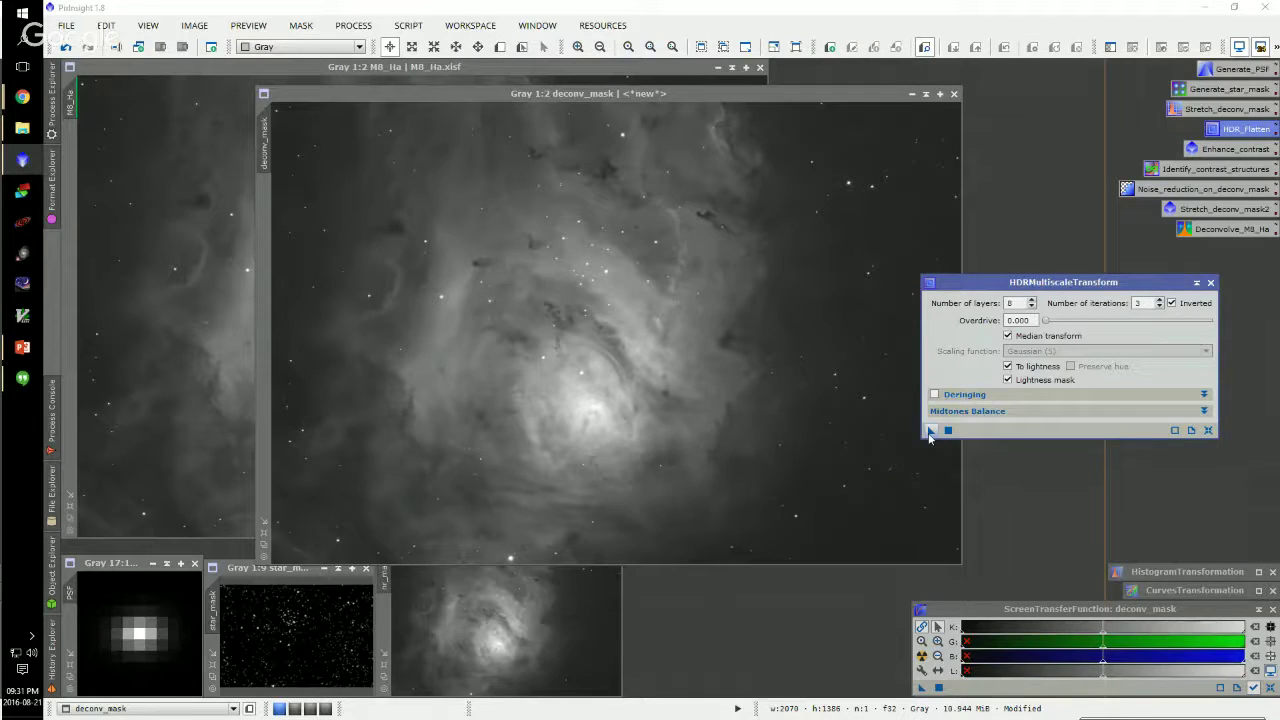
left_click_drag(929, 434, 763, 378)
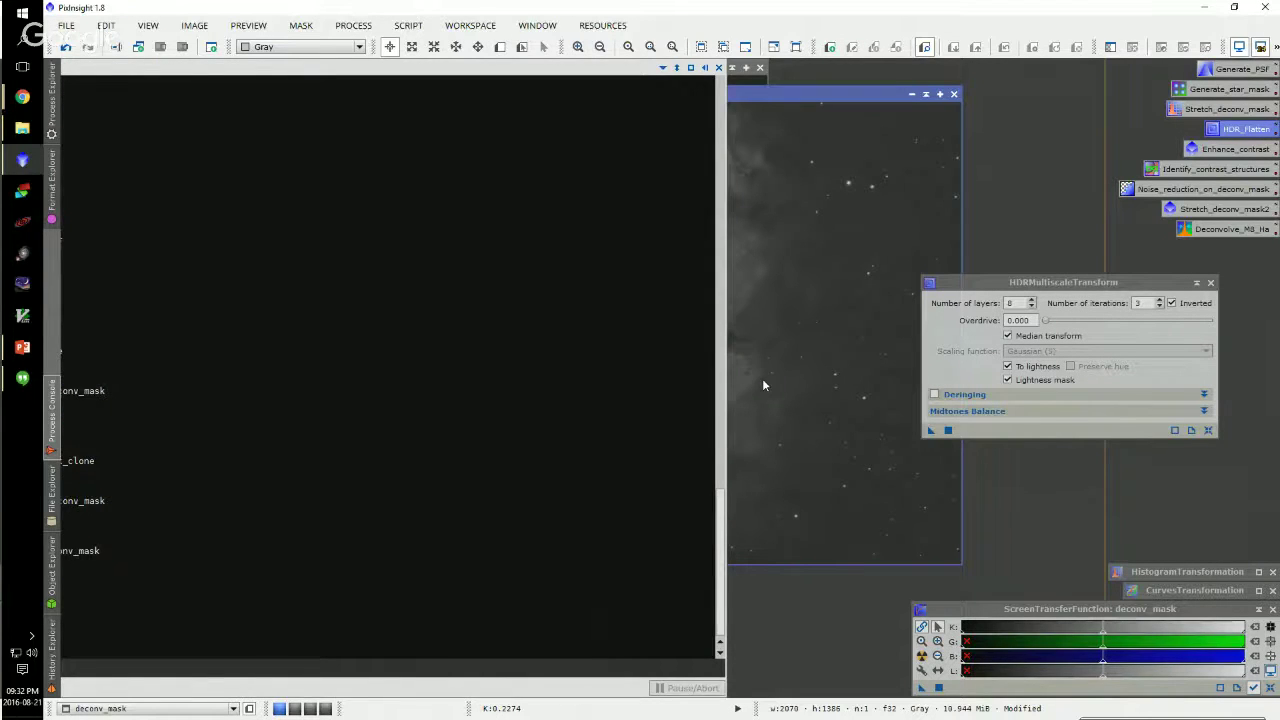
Compare deconv_mask before and after the HDR flattening, keep the flattened version, and close HDRMultiscaleTransform
left_click(762, 378)
key("ctrl+z")
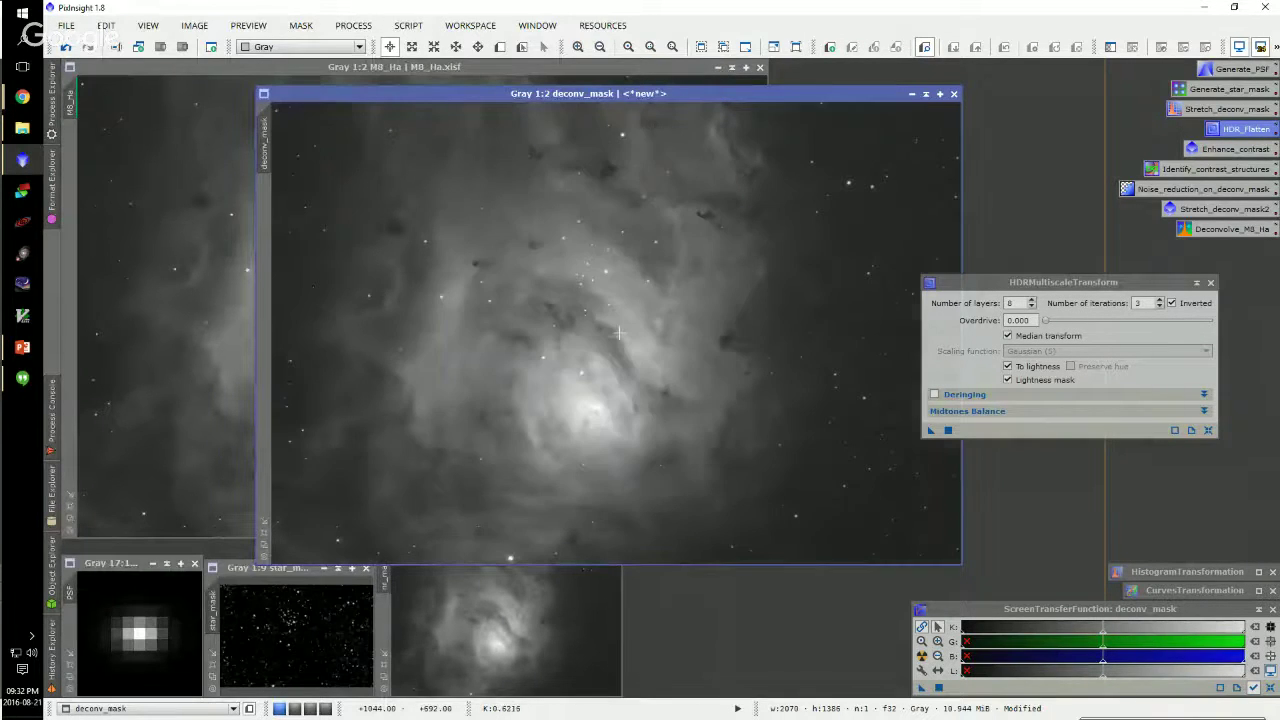
key("ctrl+y")
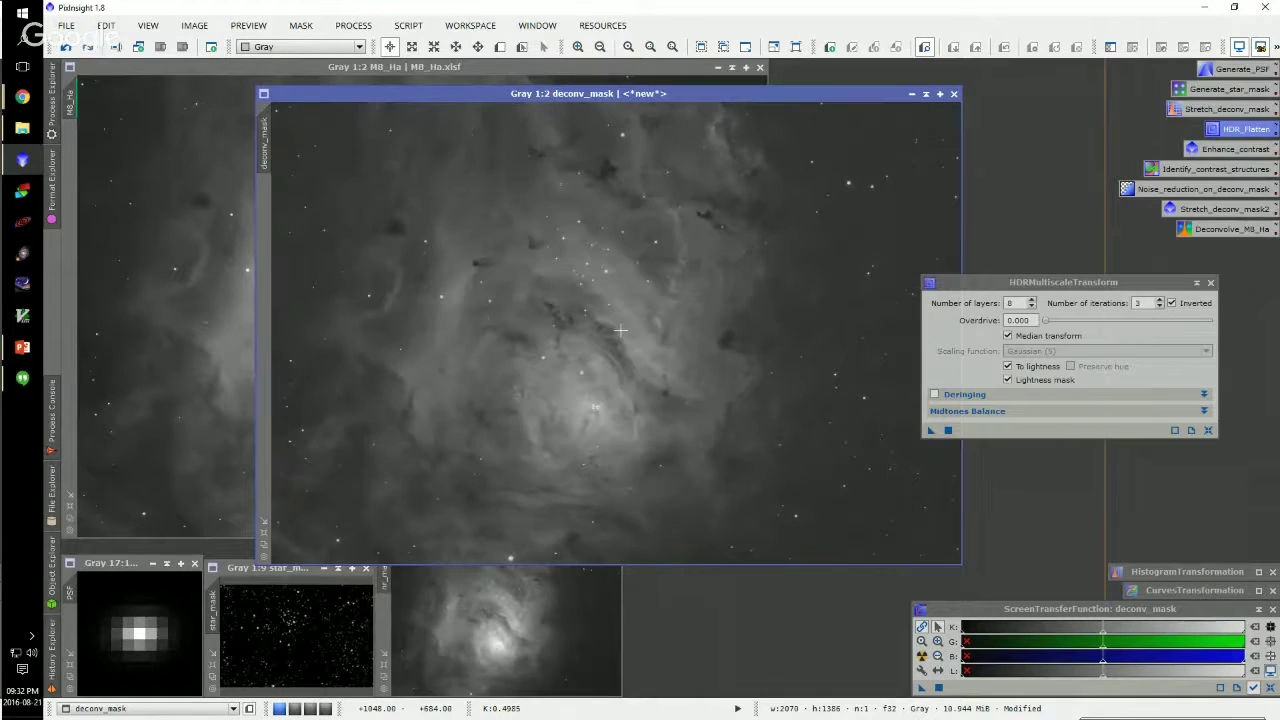
key("ctrl+z")
key("ctrl+y")
key("ctrl+z")
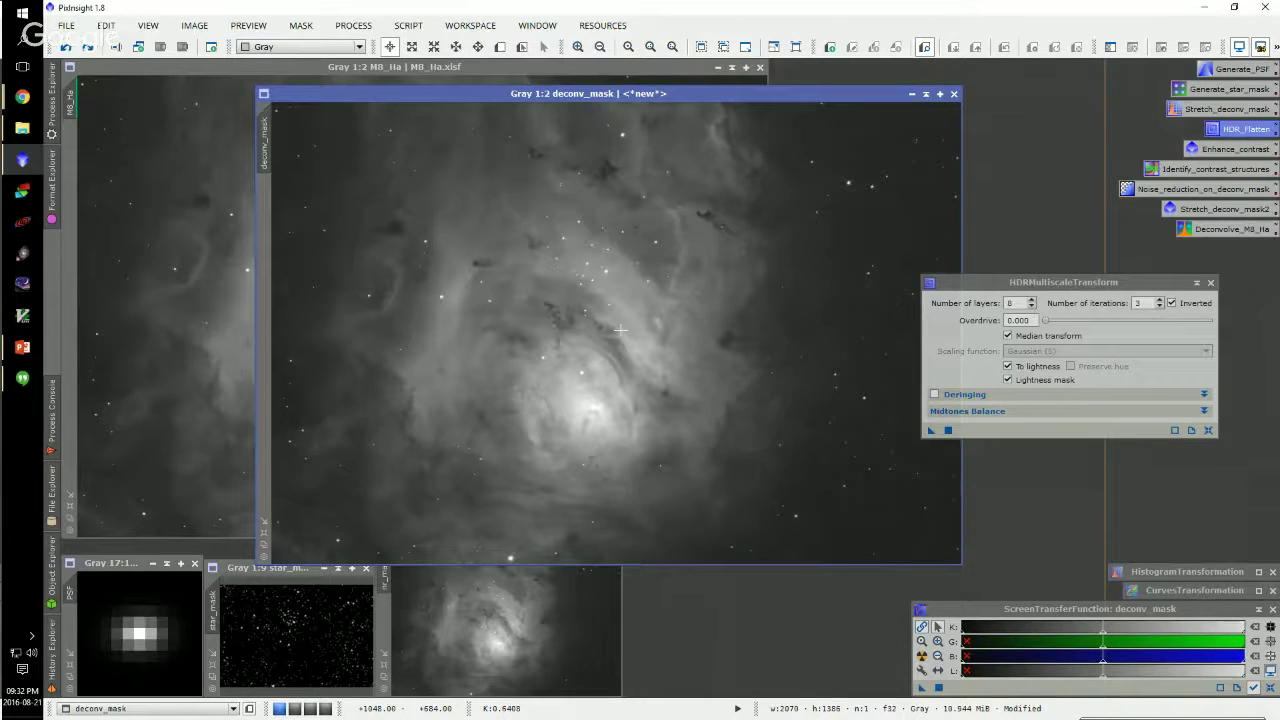
key("ctrl+y")
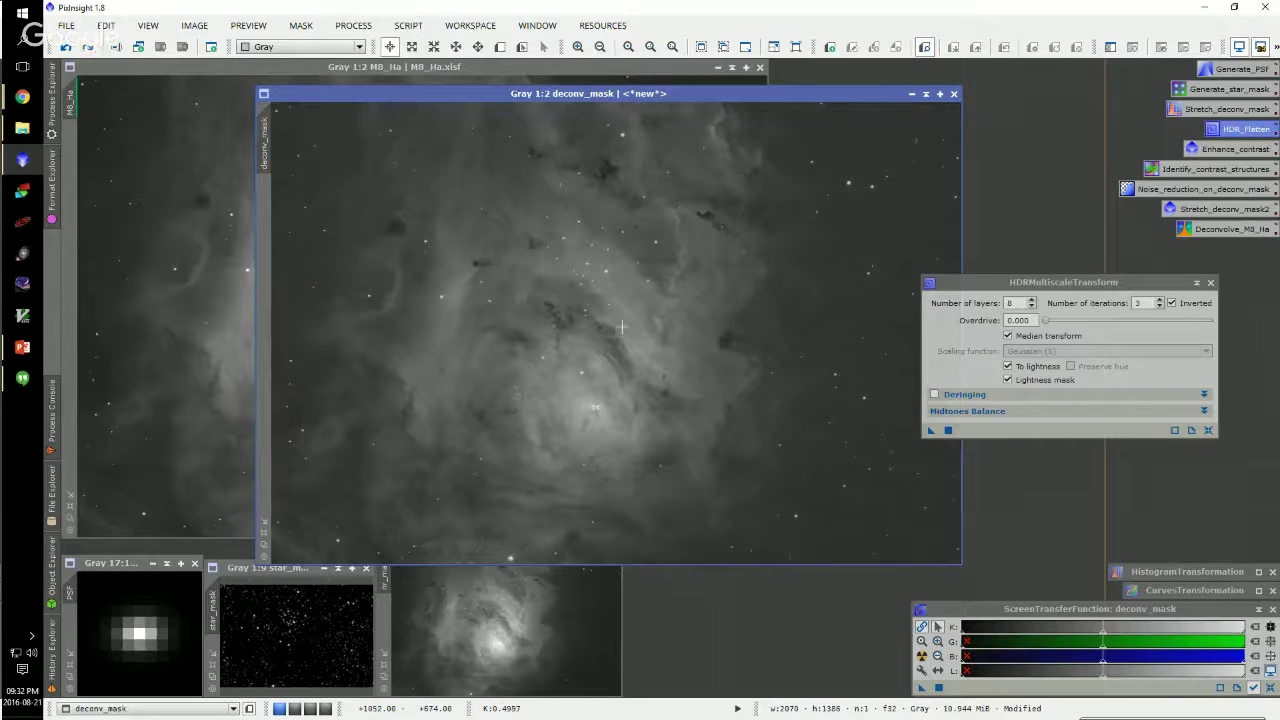
key("ctrl+z")
key("ctrl+y")
left_click(1210, 282)
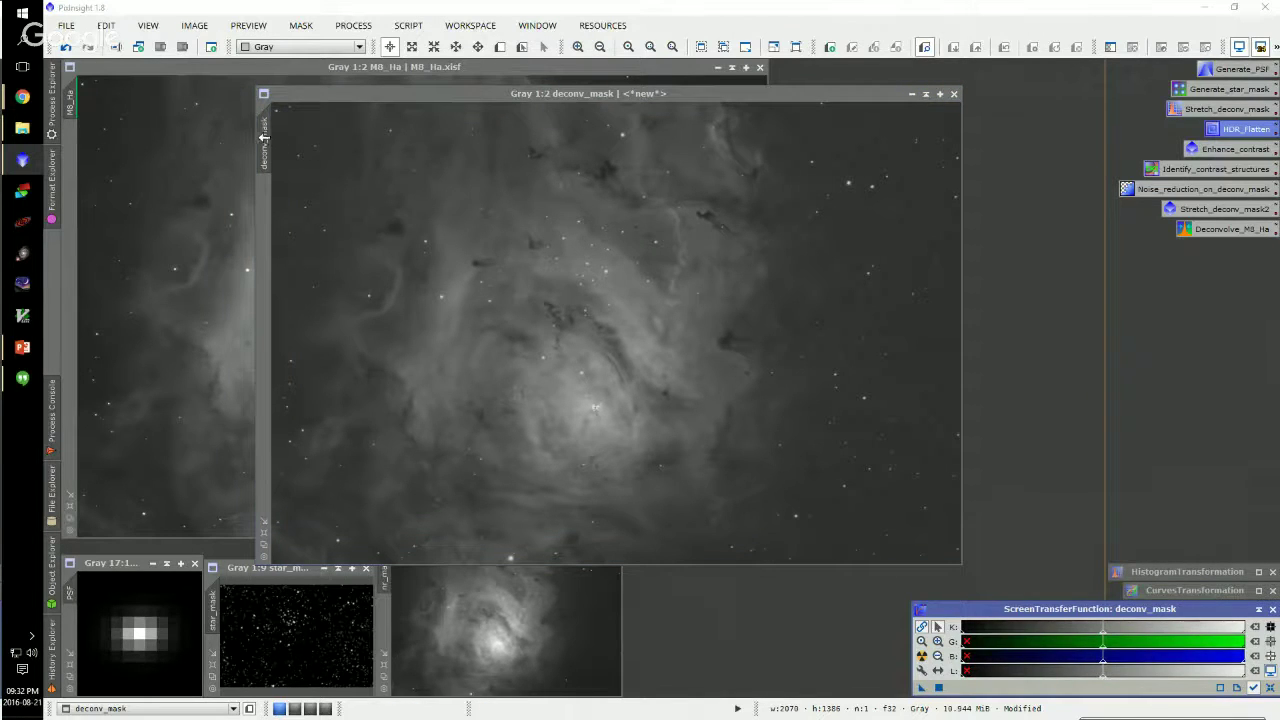
Duplicate the flattened deconv_mask image, rename the clone as tmp, and place its window over deconv_mask
left_click_drag(264, 137, 557, 238)
double_click(557, 238)
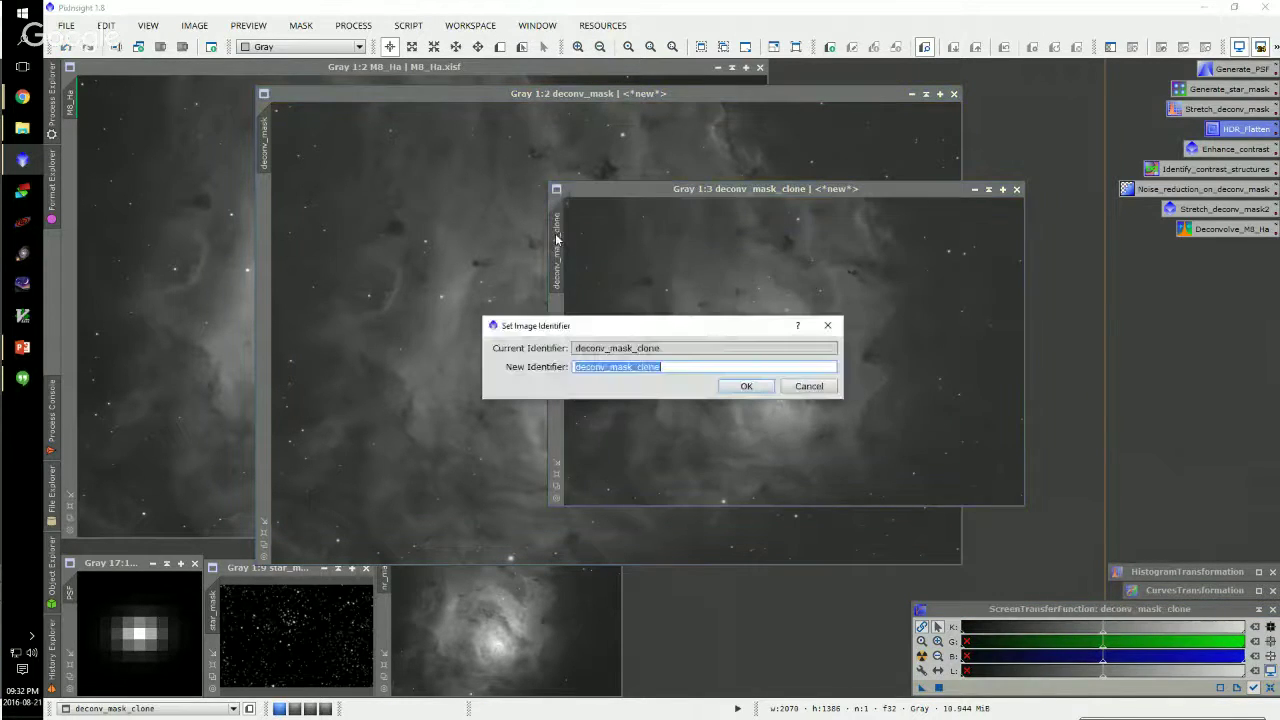
type("tmp")
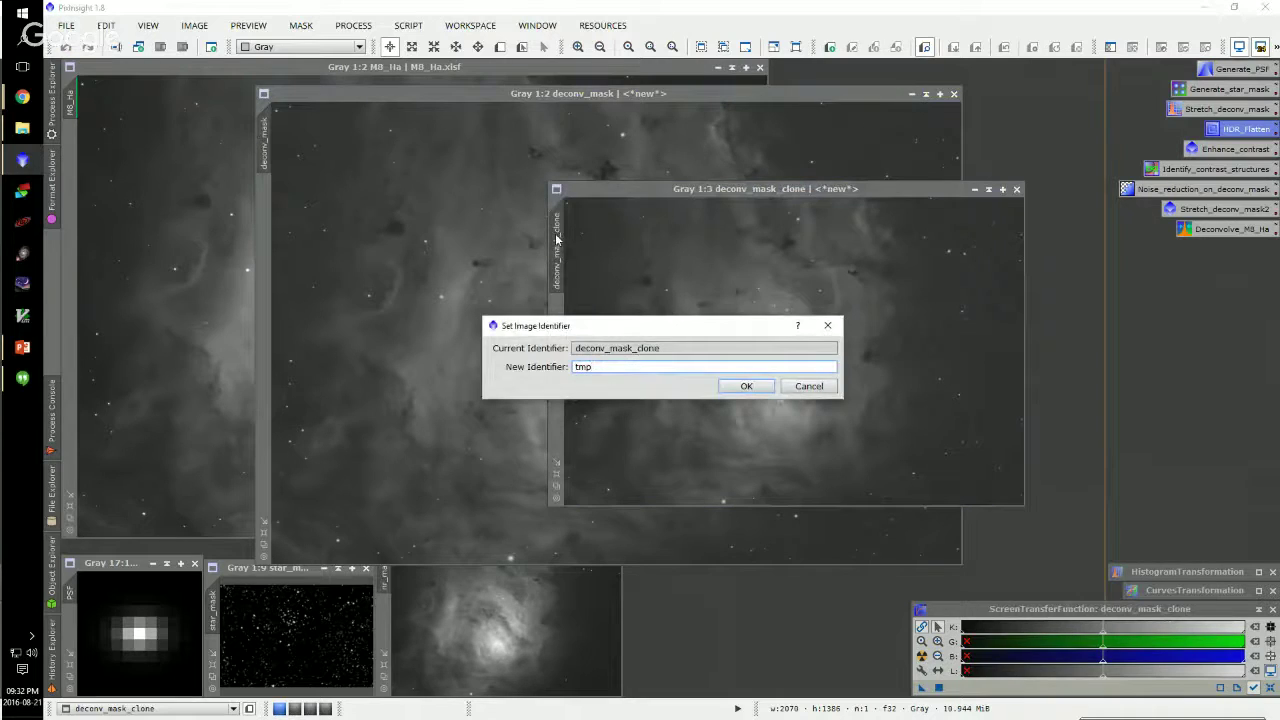
key("Return")
left_click_drag(629, 189, 617, 267)
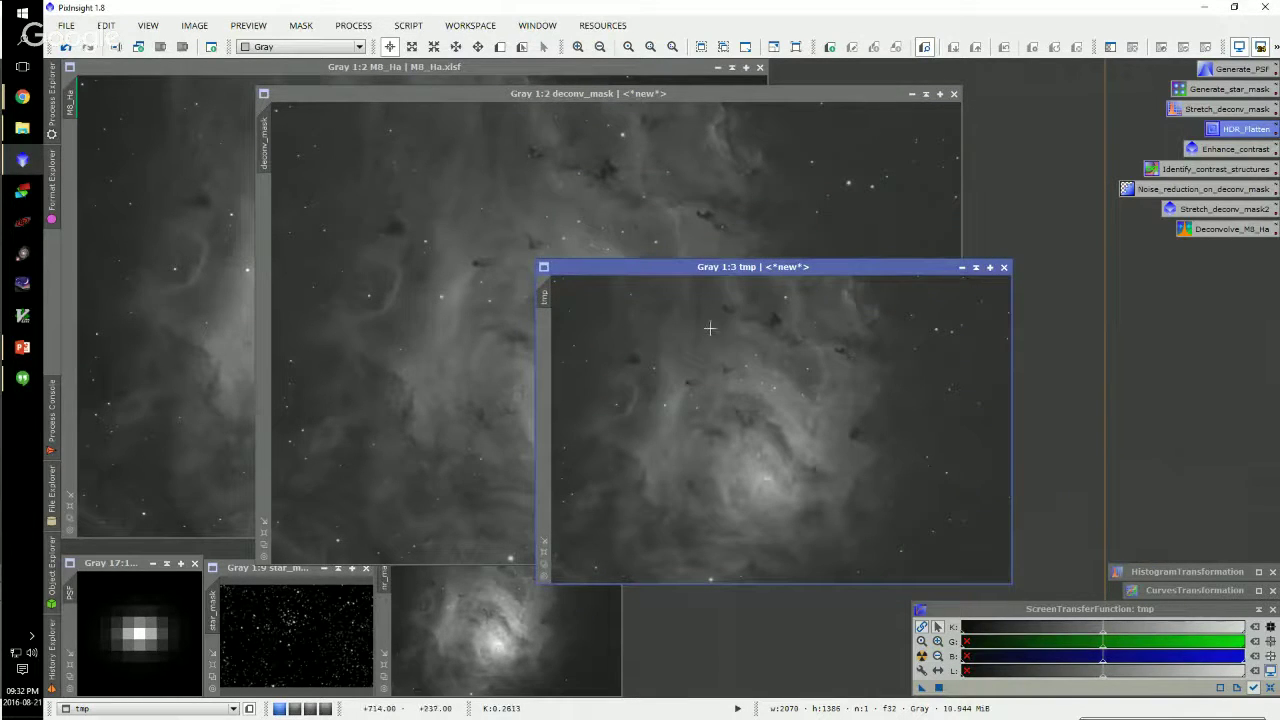
left_click_drag(777, 270, 682, 265)
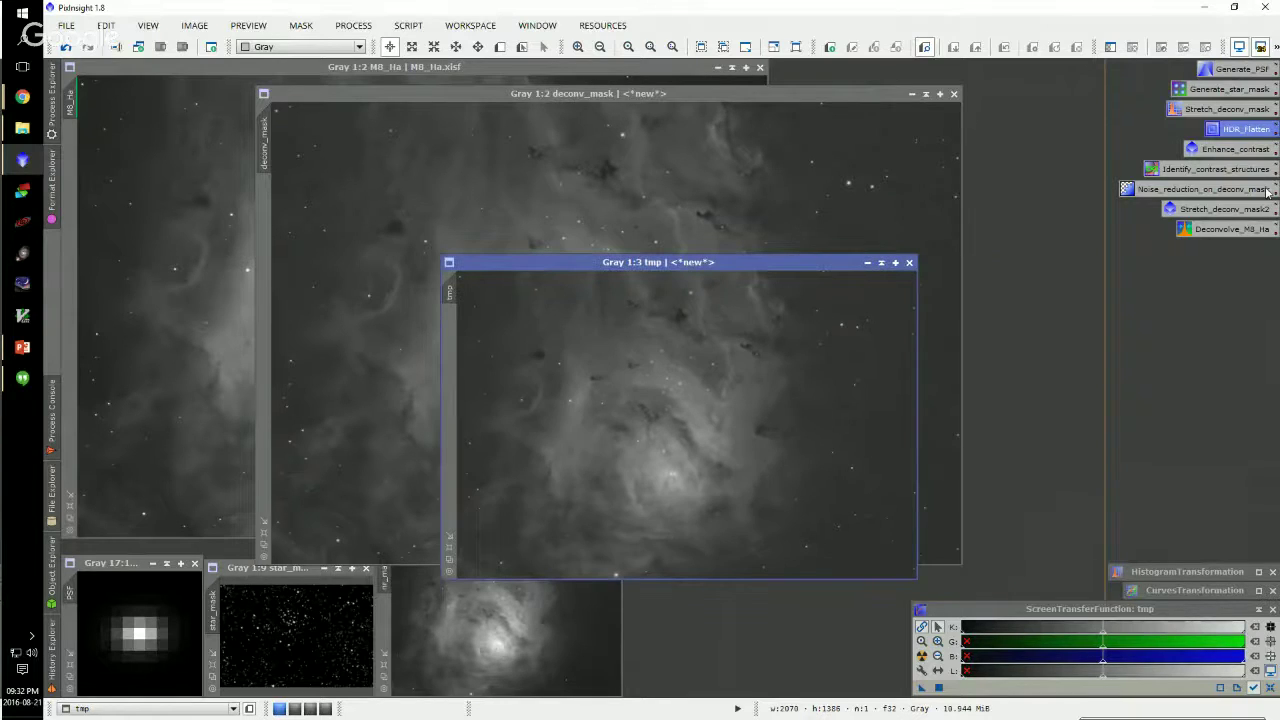
Open the saved Enhance_contrast container beside the tmp image and open its first LocalHistogramEqualization process to examine the settings
double_click(1246, 148)
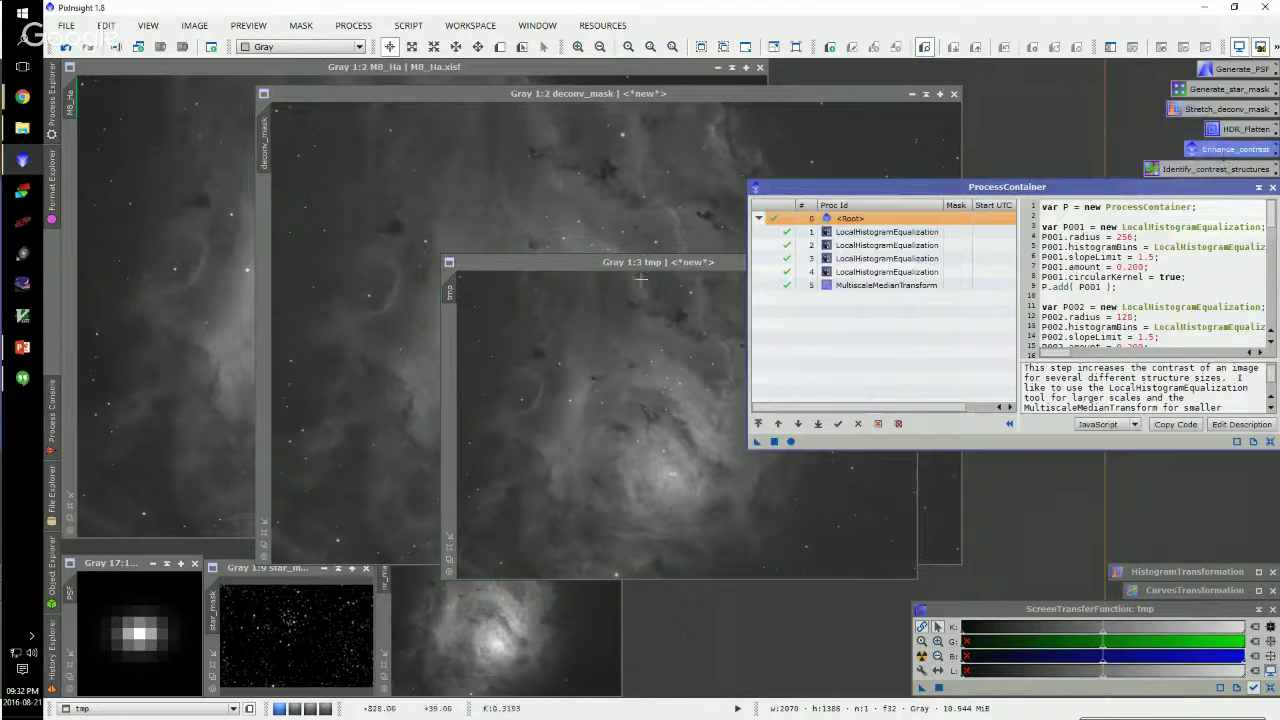
left_click_drag(651, 265, 544, 289)
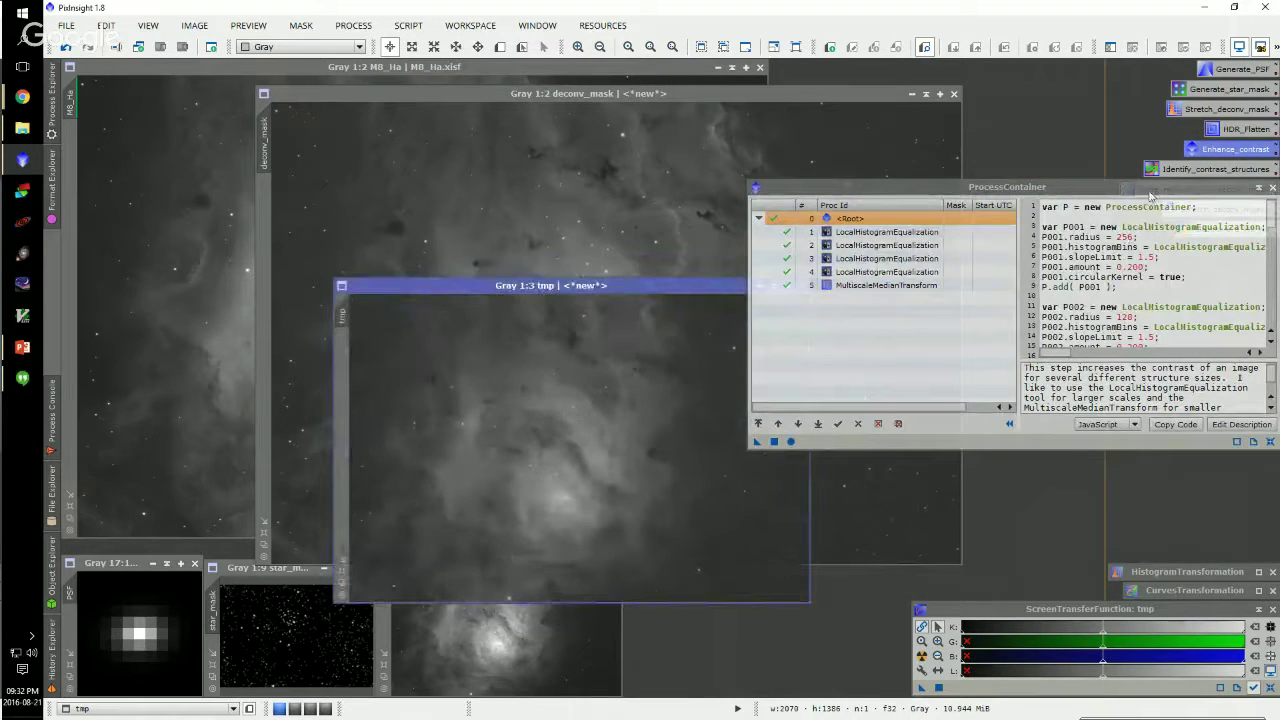
left_click_drag(1150, 195, 1104, 218)
left_click(850, 255)
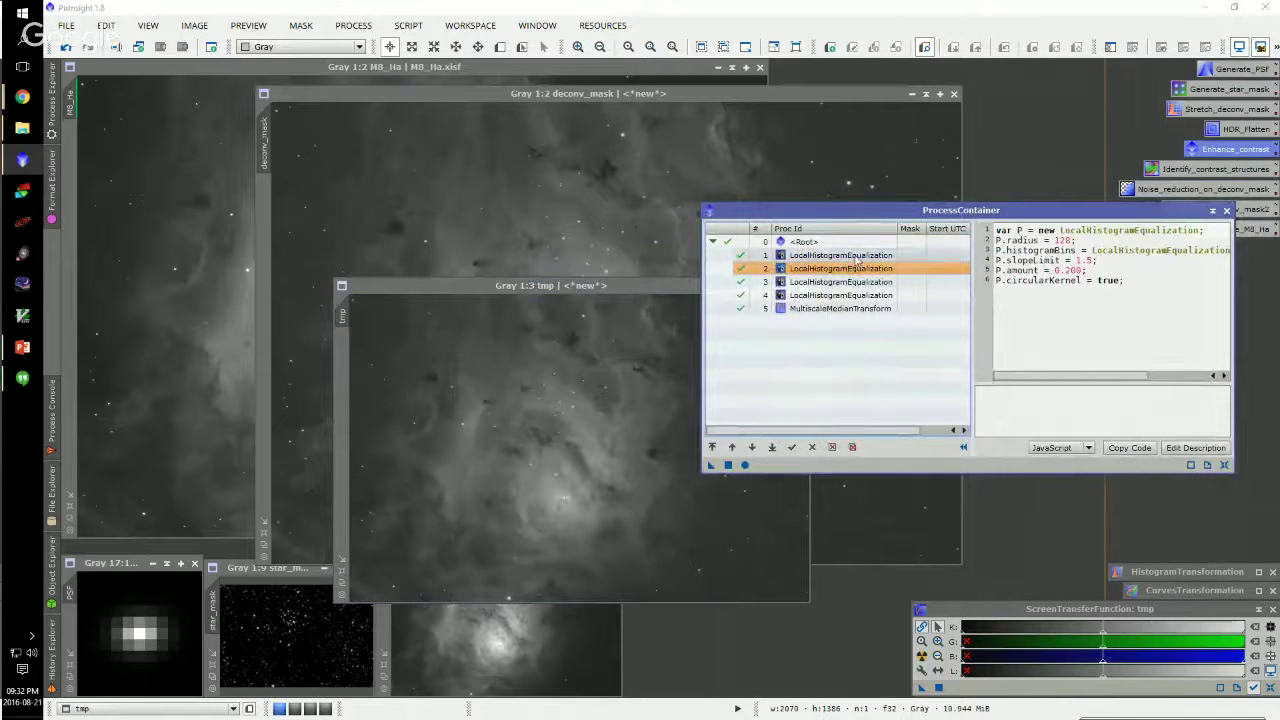
left_click(857, 259)
double_click(857, 259)
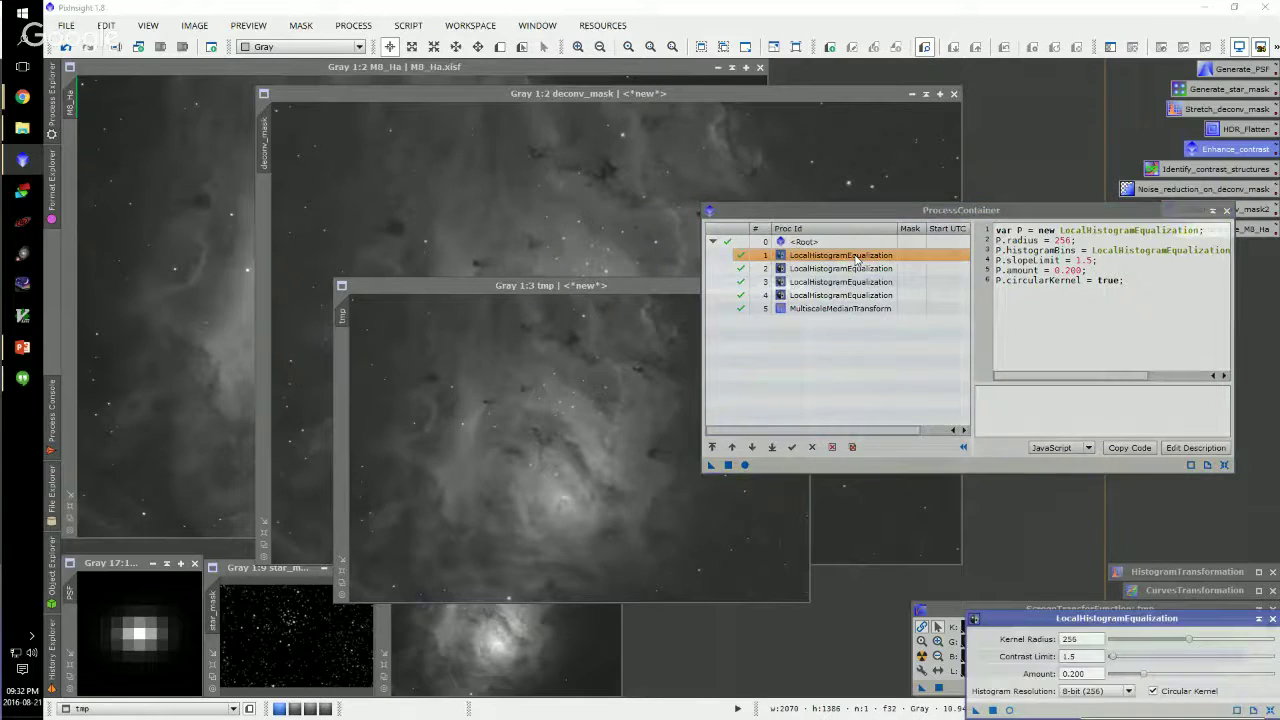
Examine the kernel radius, contrast limit and amount of the first LocalHistogramEqualization in the container, and close its window
left_click_drag(1075, 624, 911, 147)
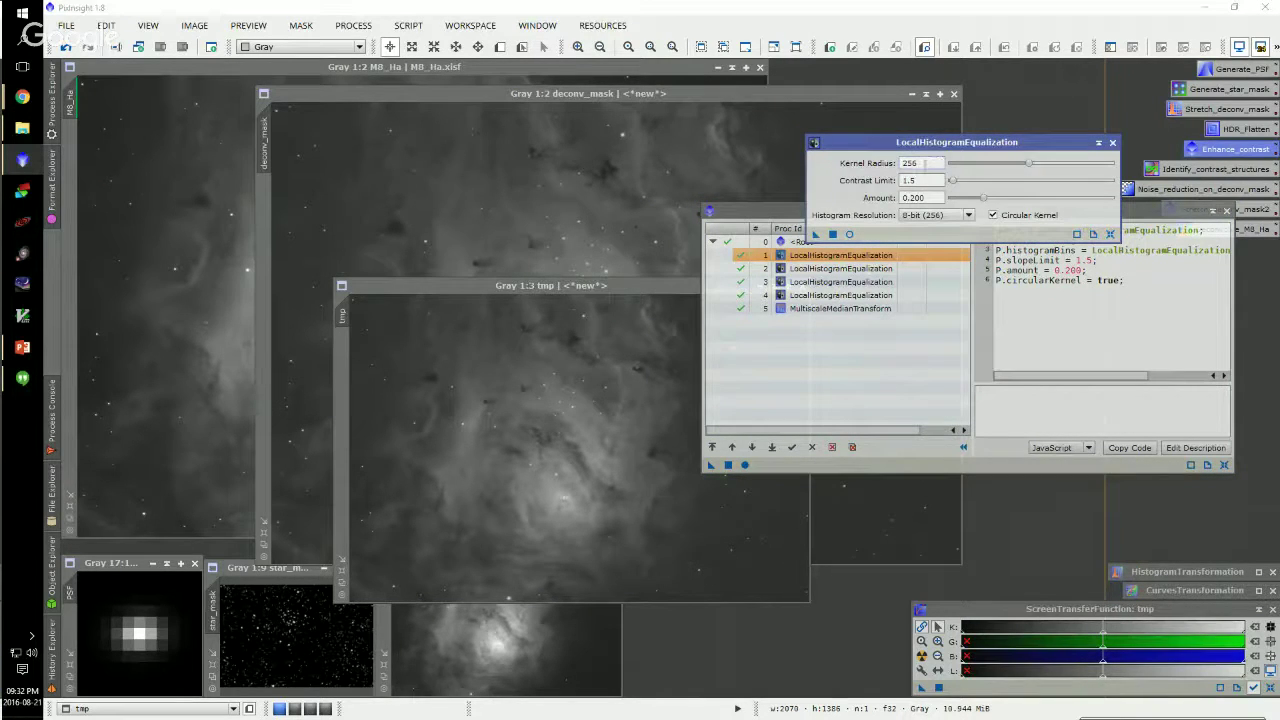
left_click(925, 163)
key("Tab")
left_click(917, 183)
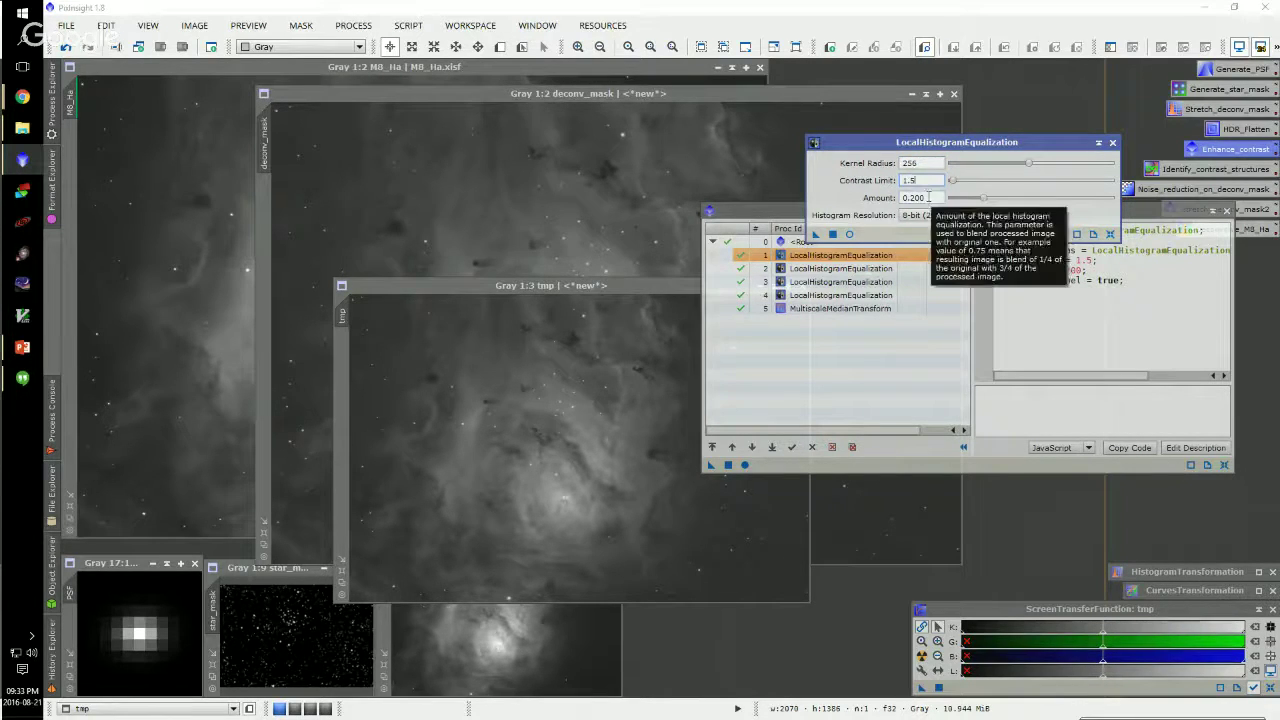
double_click(928, 197)
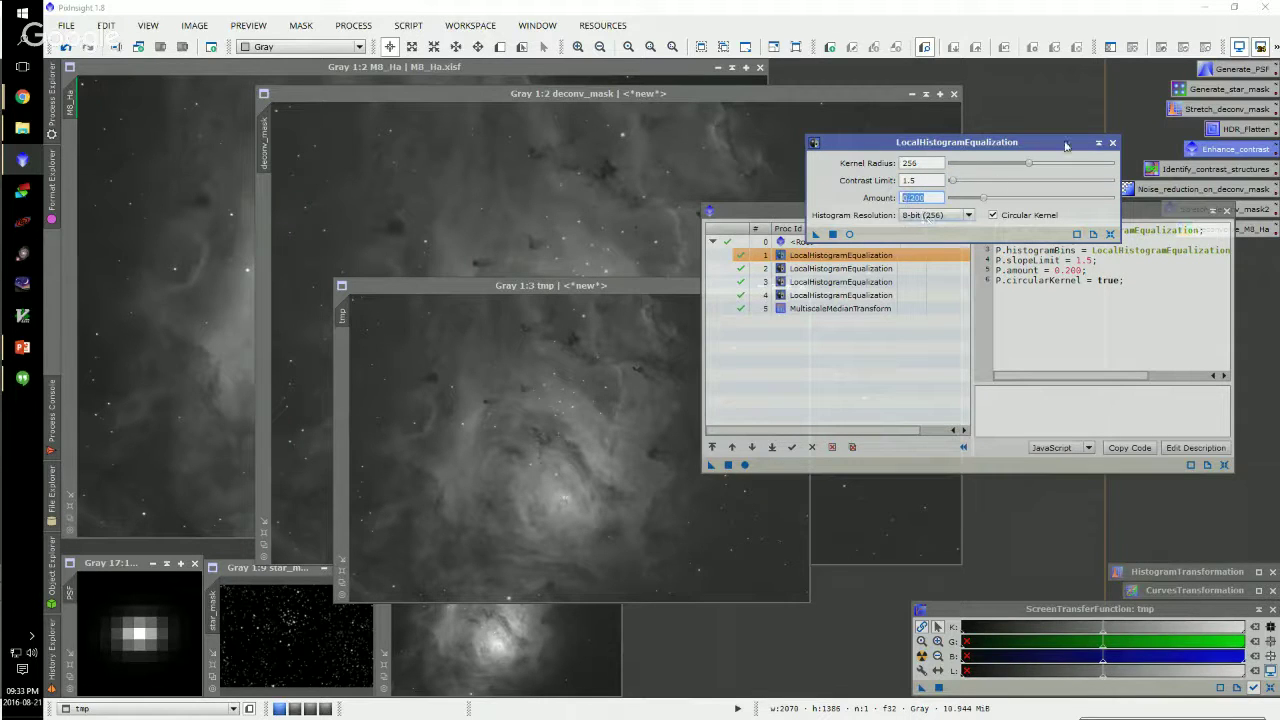
double_click(922, 163)
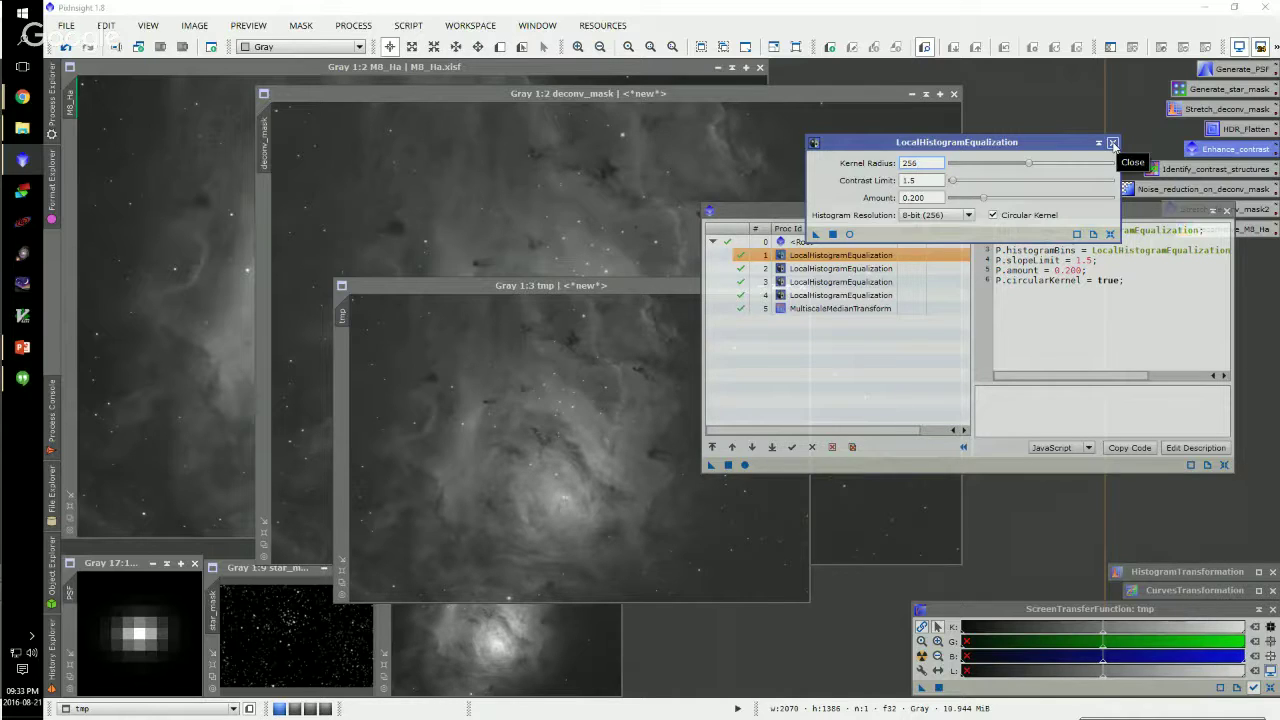
left_click(1113, 144)
Open the second and third LocalHistogramEqualization processes of the container in turn, check their kernel radius and contrast limit, and close them
double_click(853, 269)
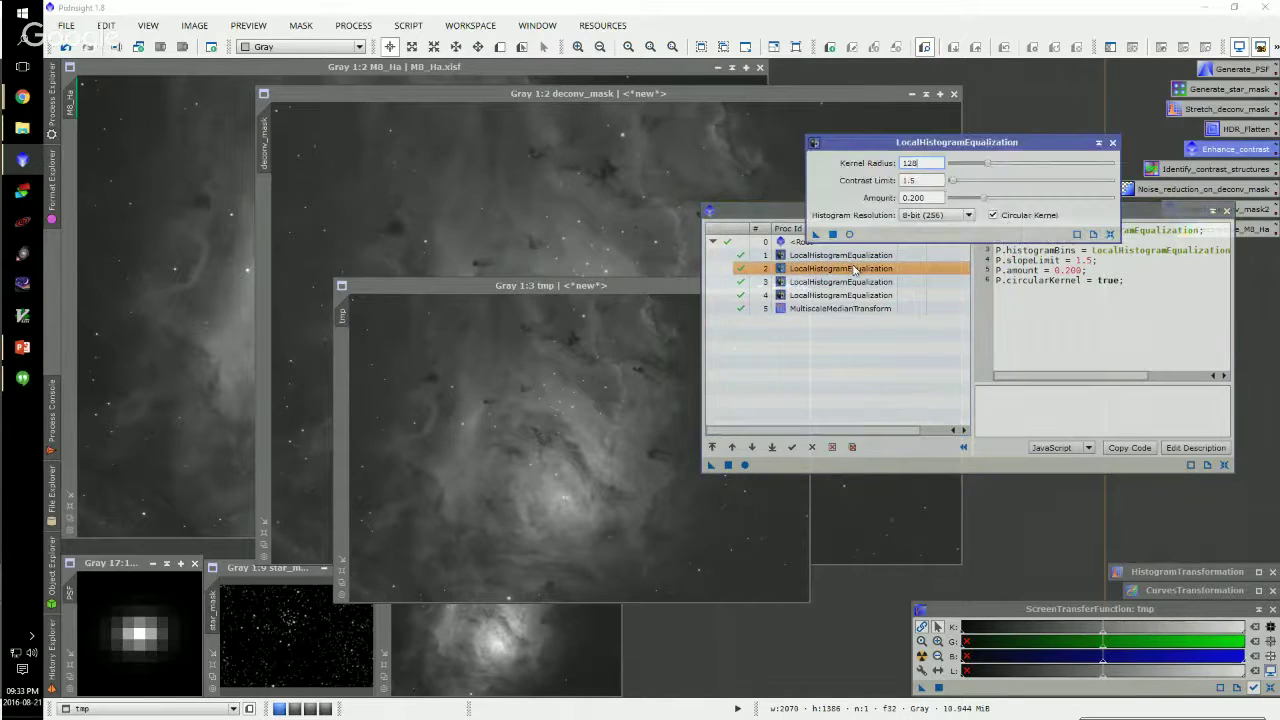
left_click(916, 181)
left_click(1112, 143)
double_click(840, 282)
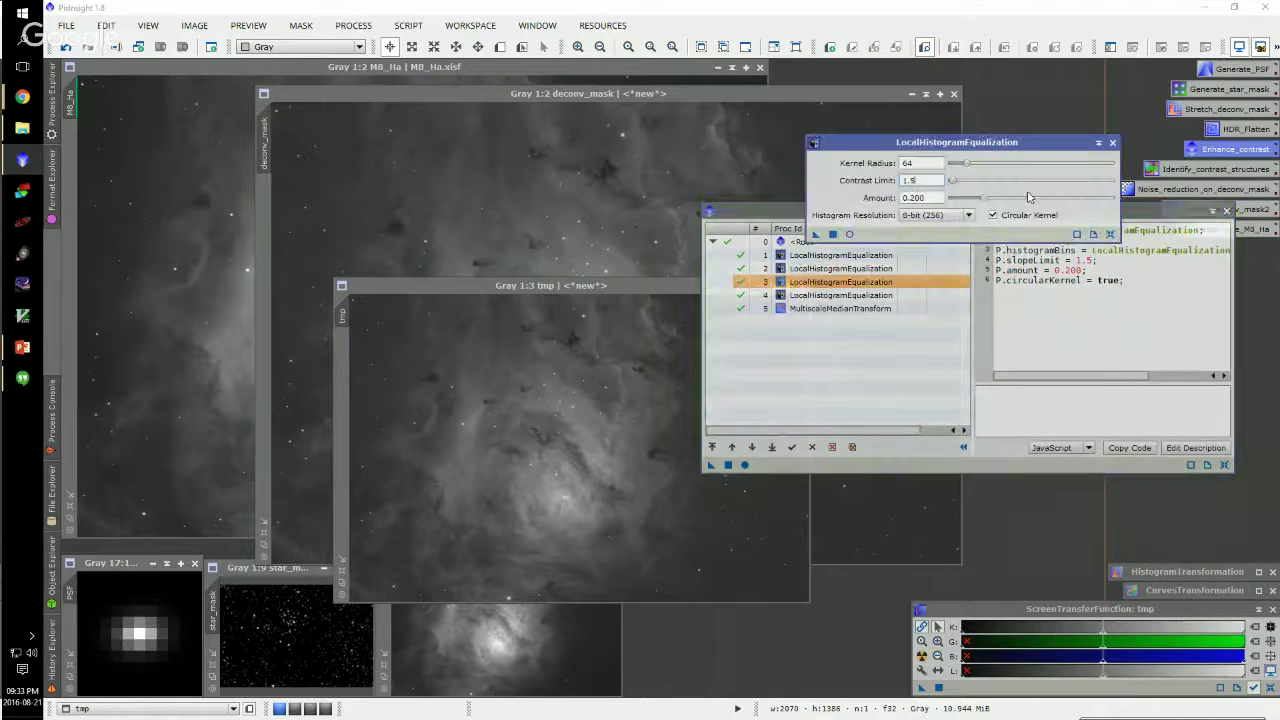
left_click(1112, 143)
Review the script code of the container's four LocalHistogramEqualization entries one after another to compare their radius values
left_click(850, 256)
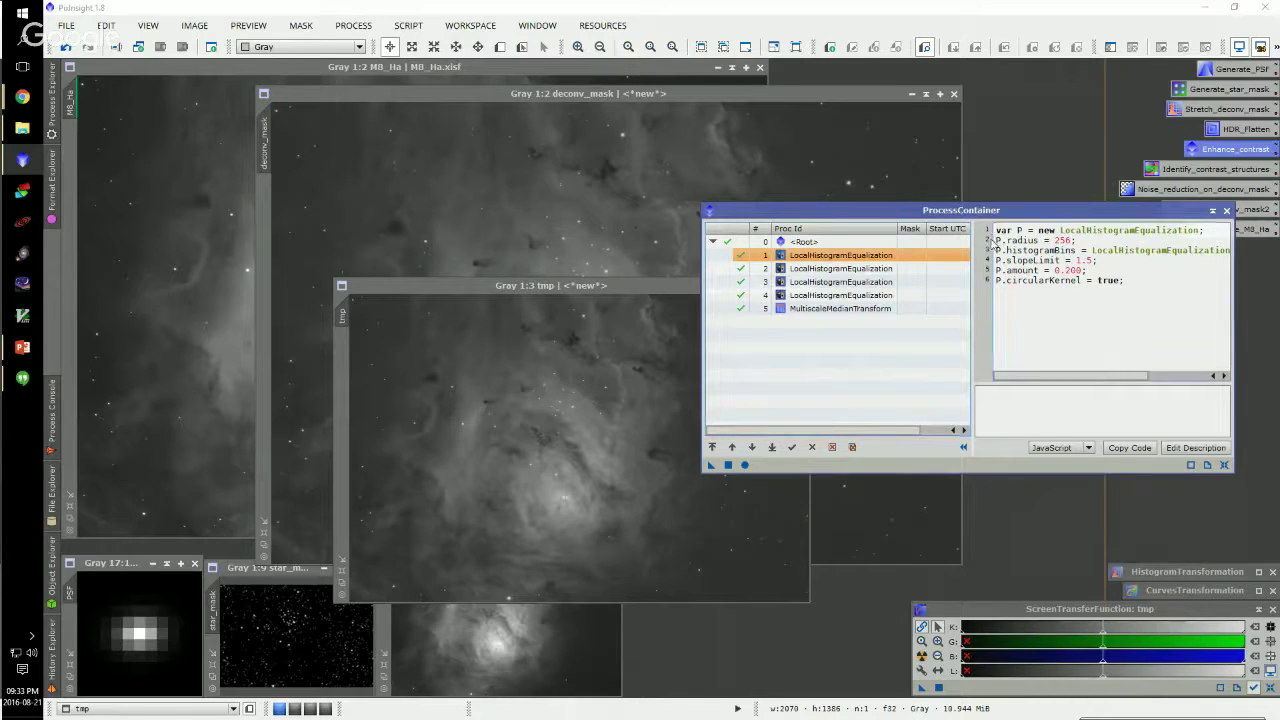
left_click_drag(997, 231, 1124, 281)
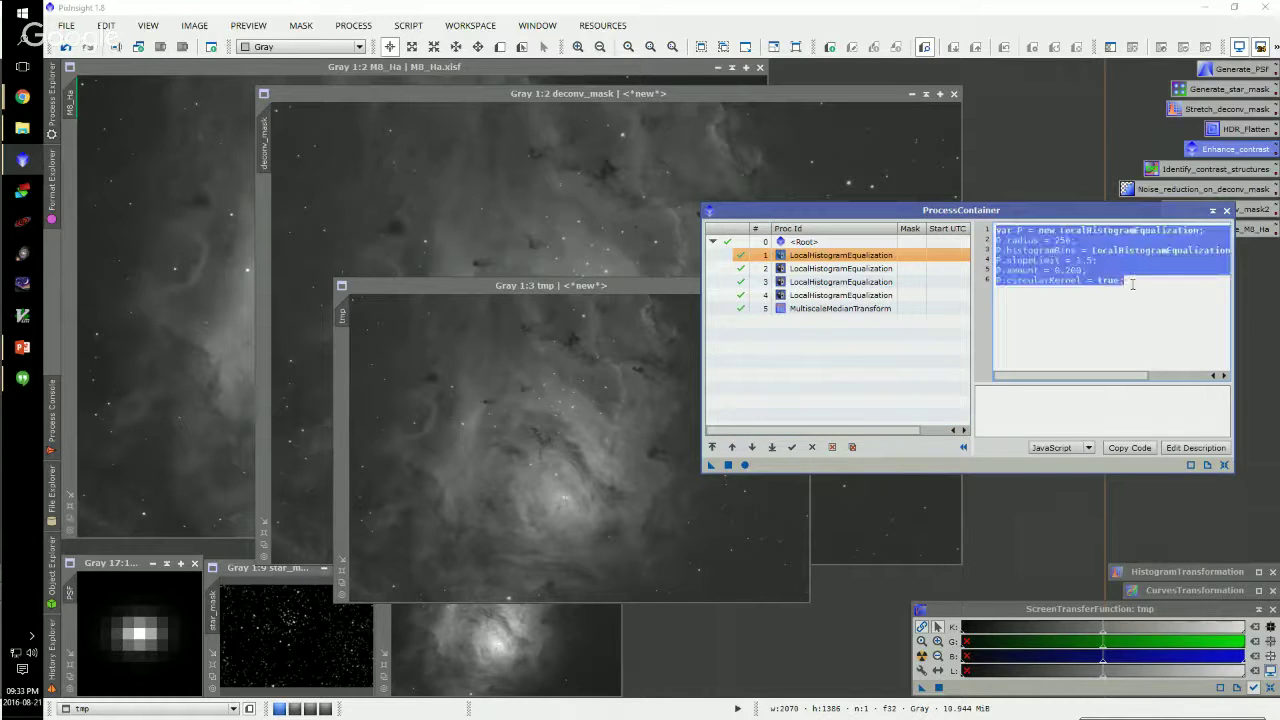
left_click(1130, 300)
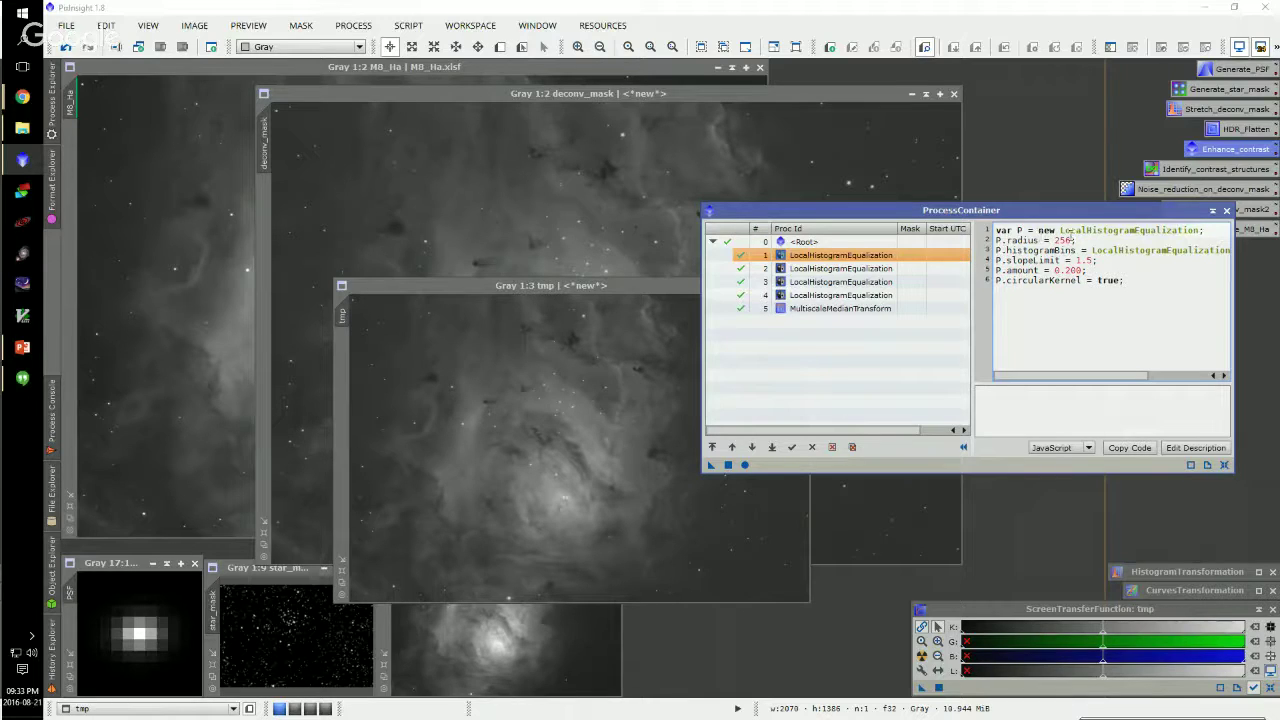
left_click(870, 270)
left_click(830, 282)
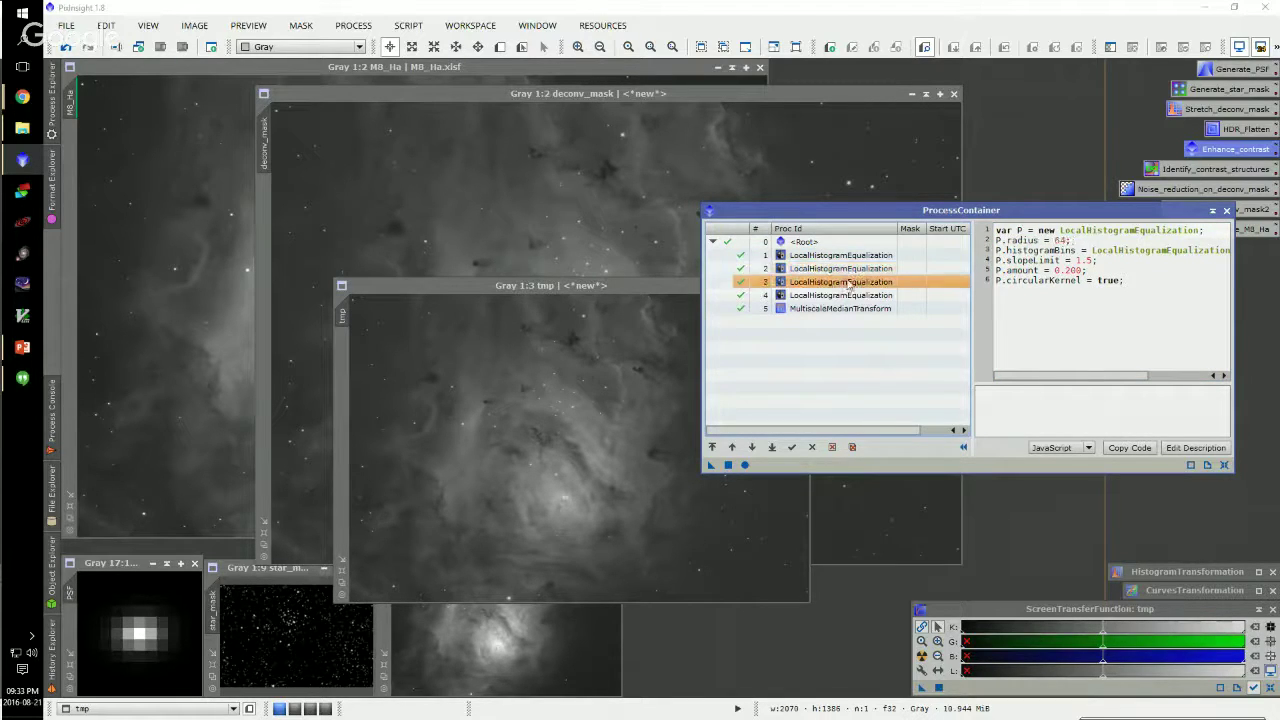
left_click(830, 295)
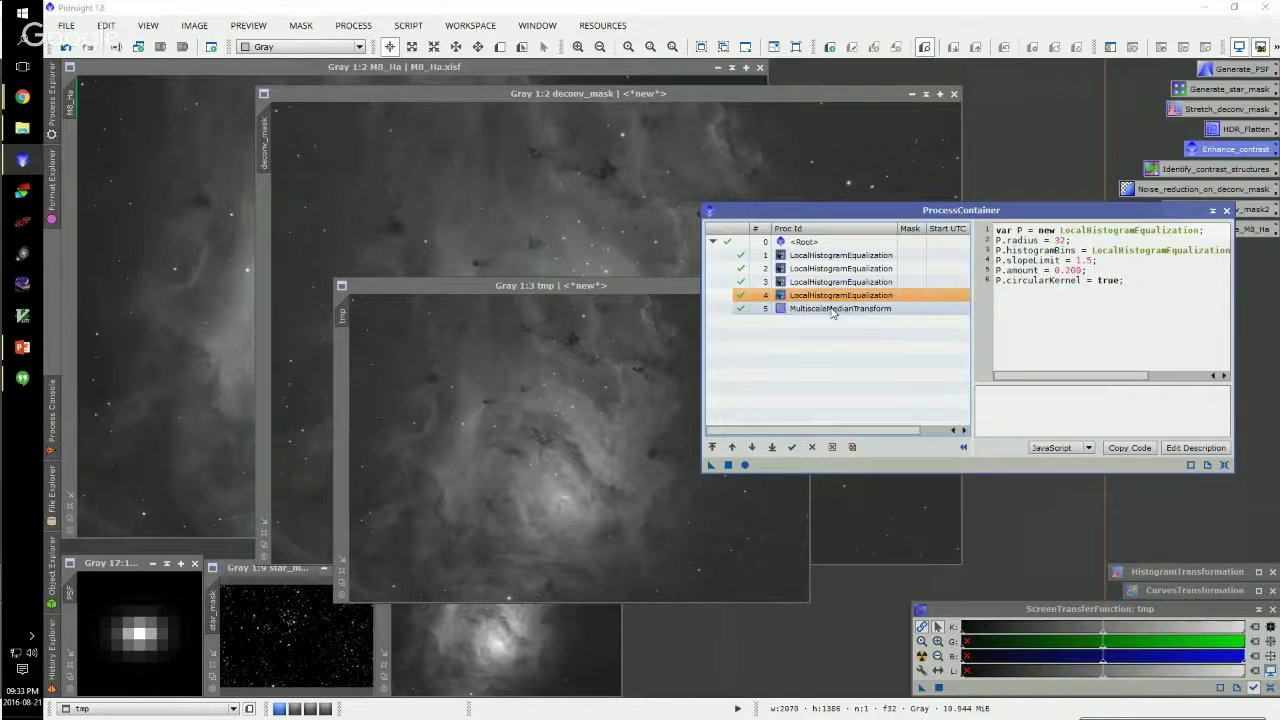
Open the container's MultiscaleMedianTransform process and examine the bias setting of detail layer 2
double_click(832, 310)
left_click_drag(1104, 340, 1068, 150)
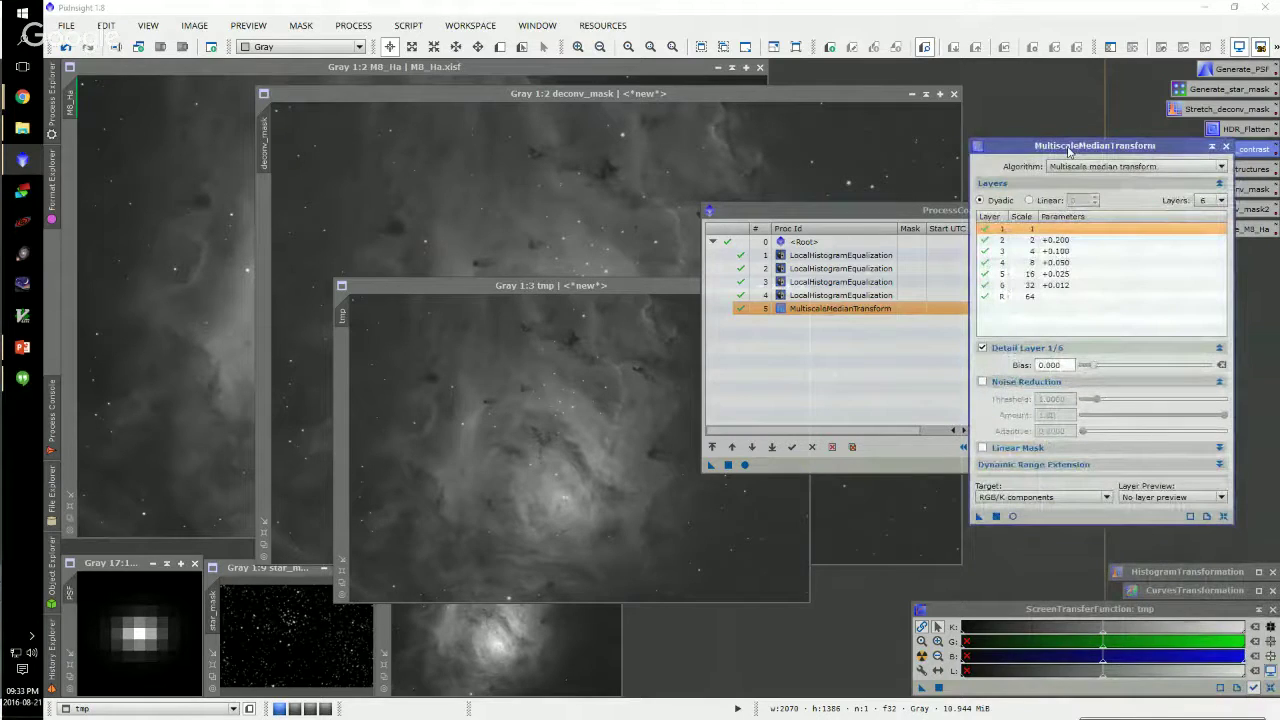
left_click(1055, 241)
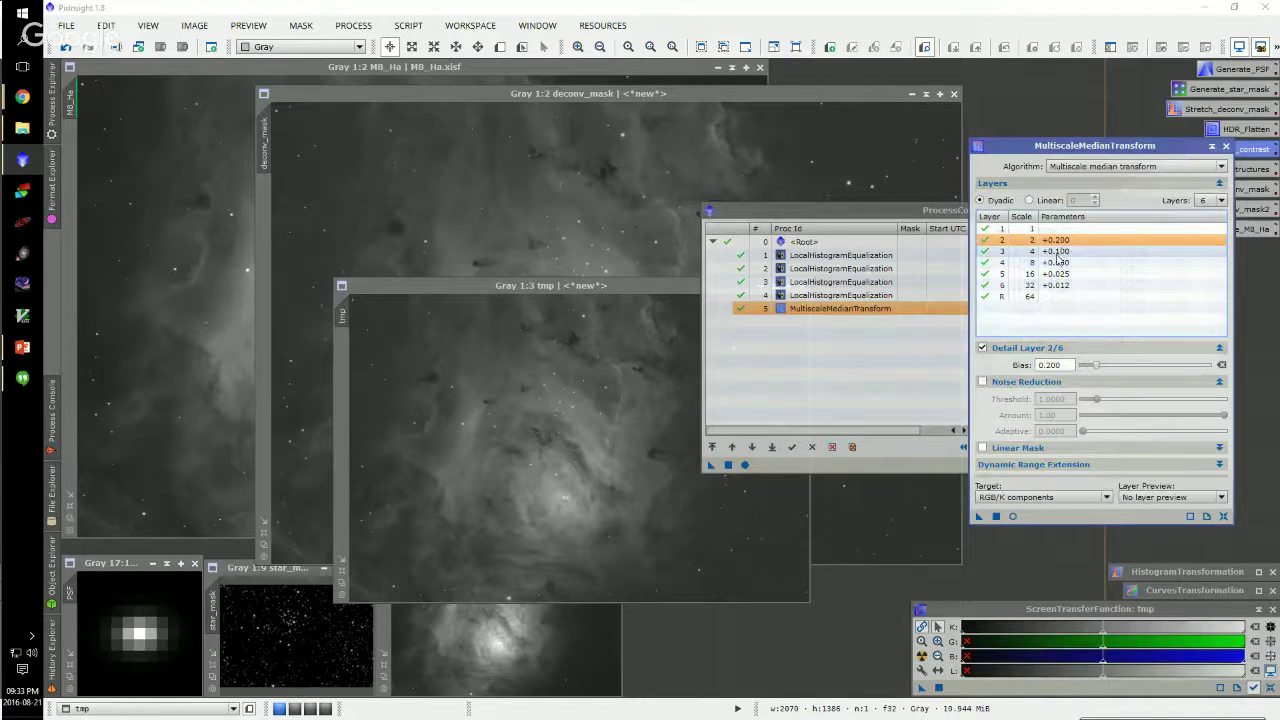
left_click_drag(1062, 365, 1028, 367)
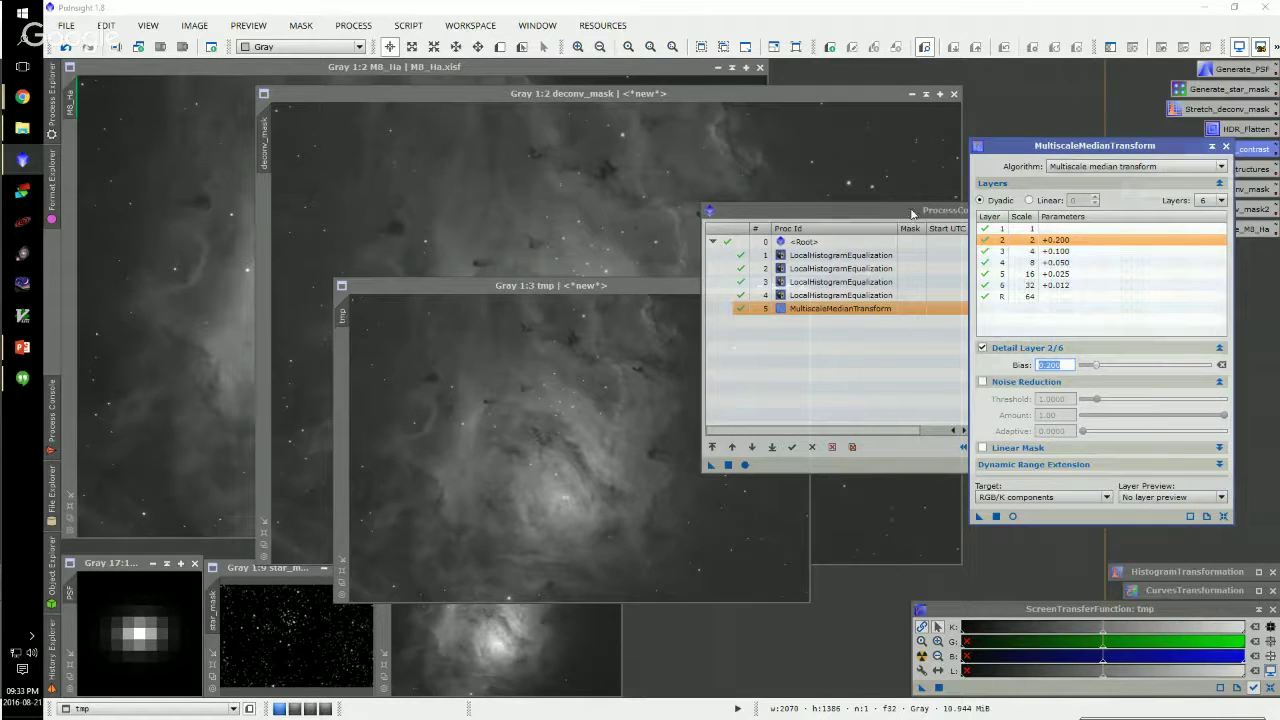
Review the bias values of MultiscaleMedianTransform detail layers 2 through 6, and close the process window
left_click(1040, 252)
left_click(1066, 263)
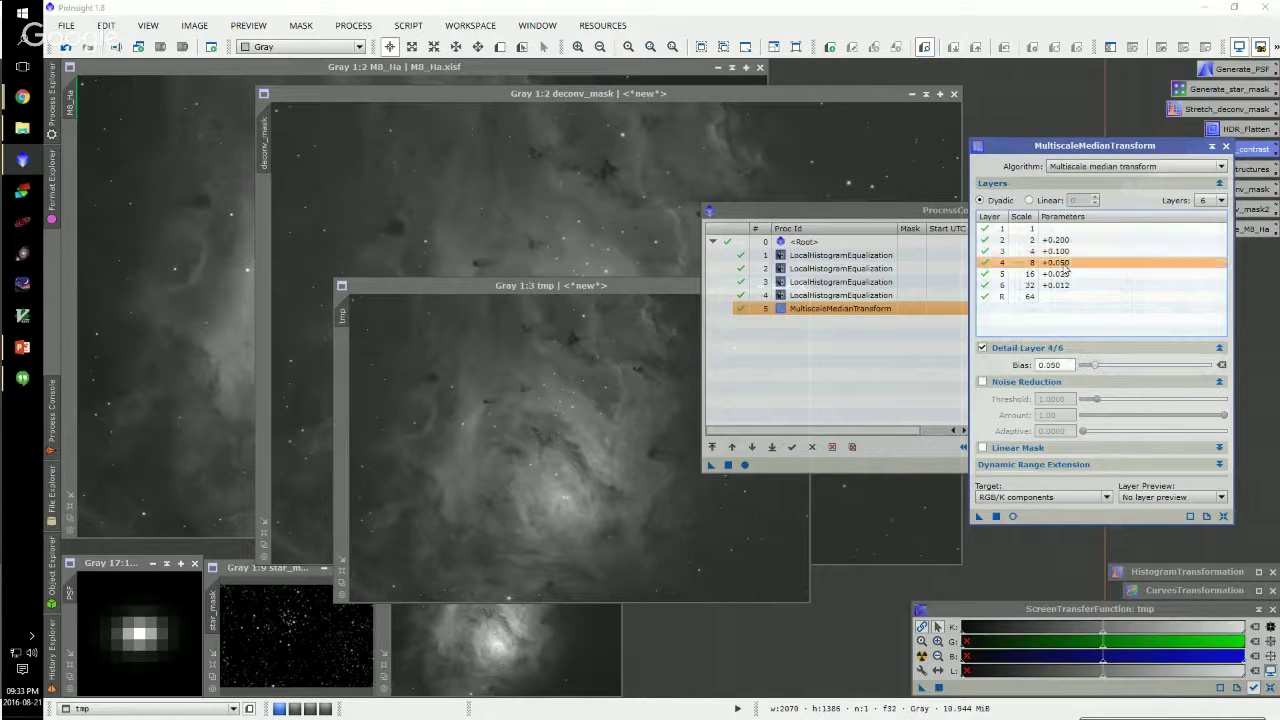
left_click(1064, 241)
left_click(1063, 251)
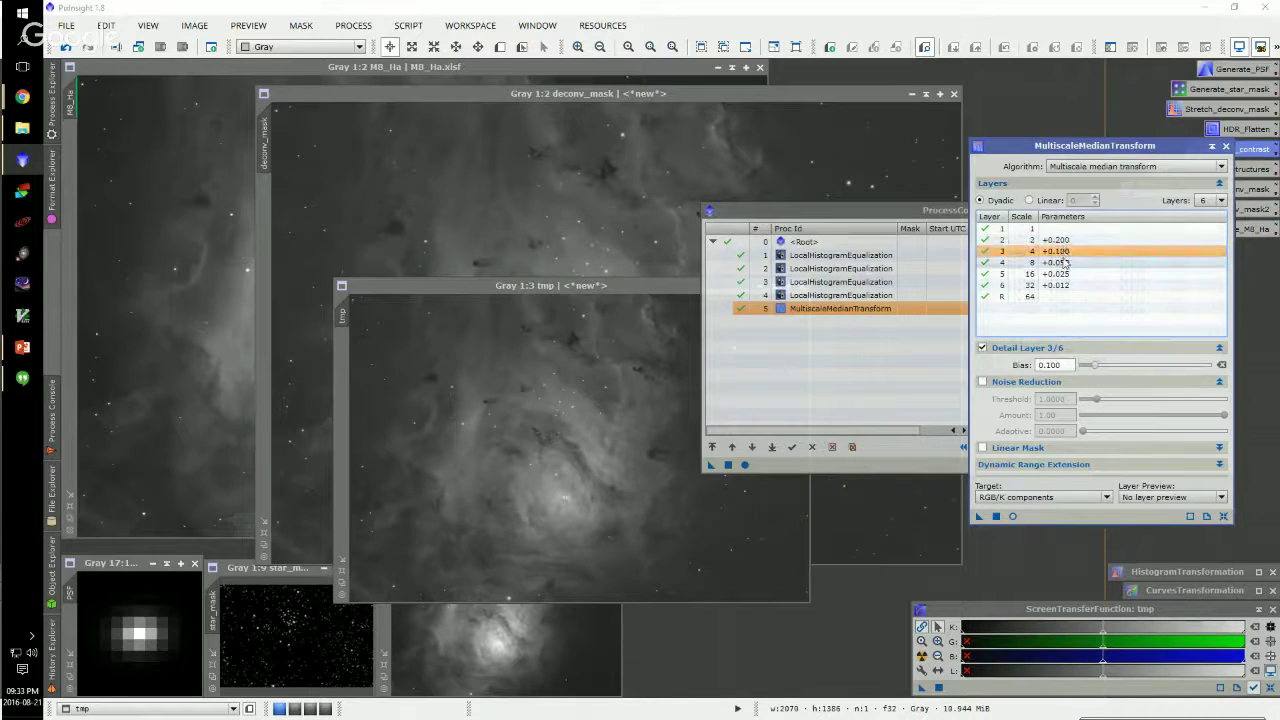
left_click(1064, 263)
left_click(1064, 274)
left_click(1063, 285)
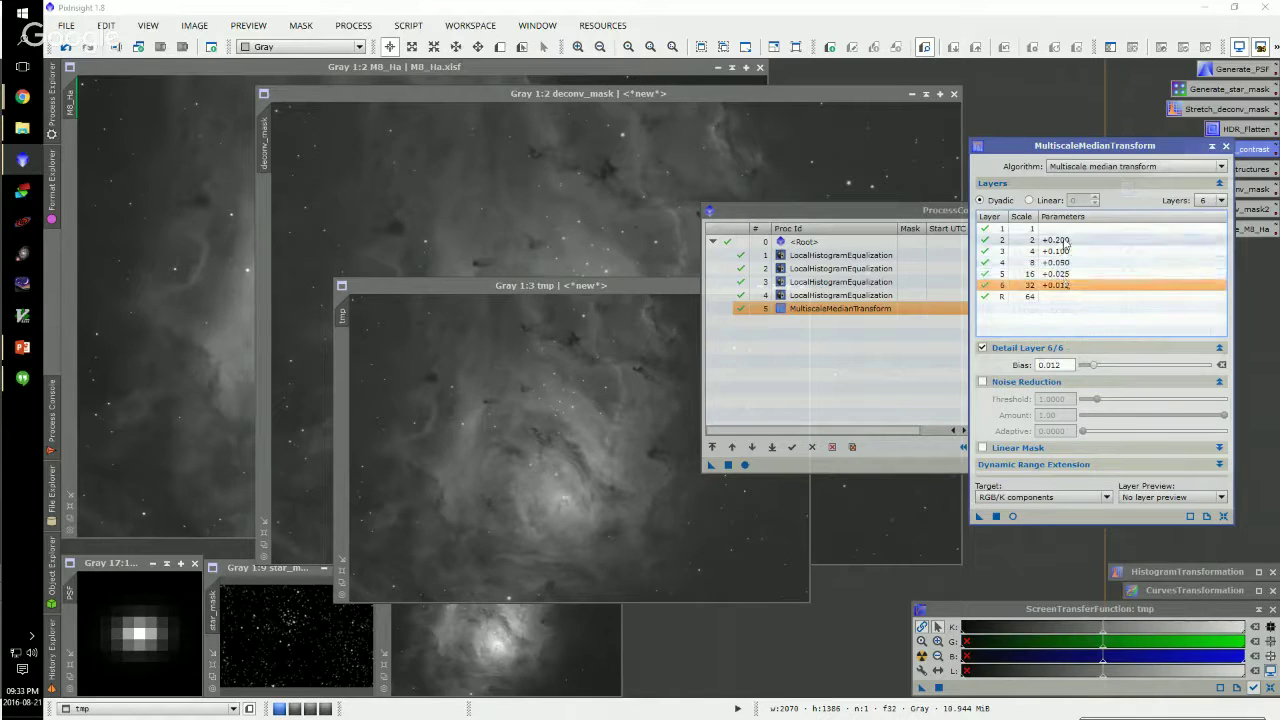
left_click(1065, 241)
left_click(1057, 285)
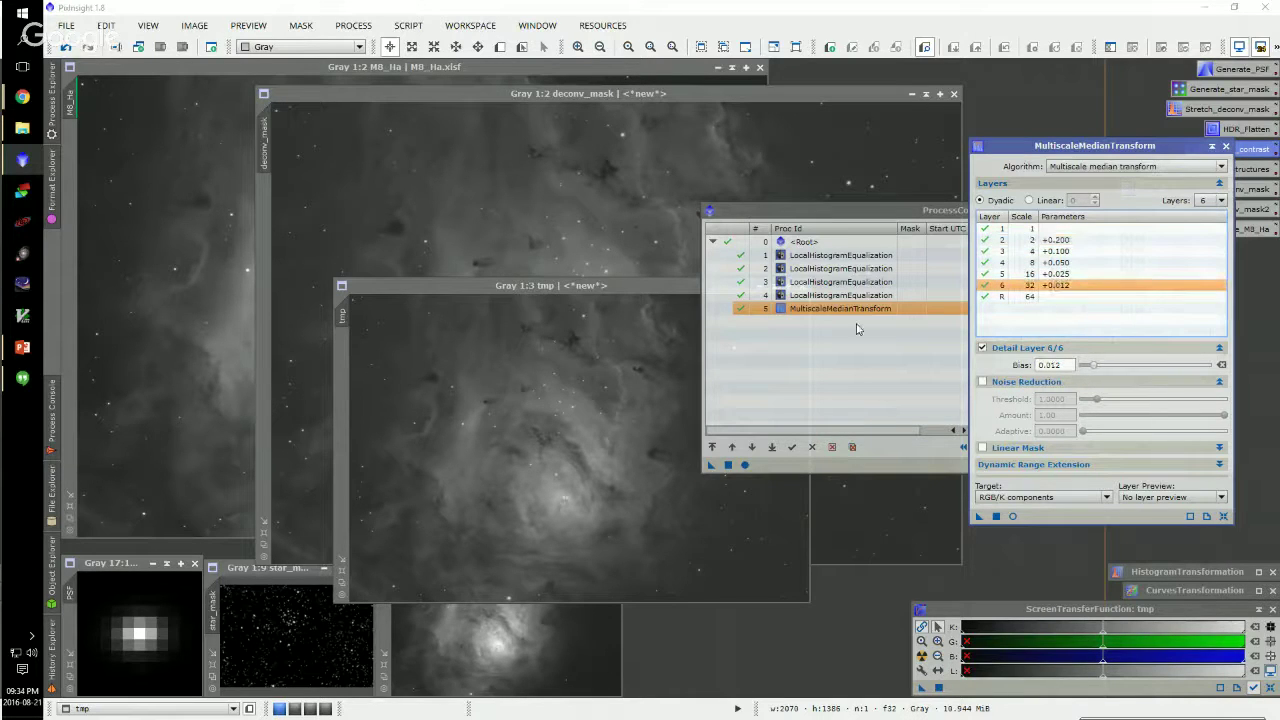
left_click(1226, 147)
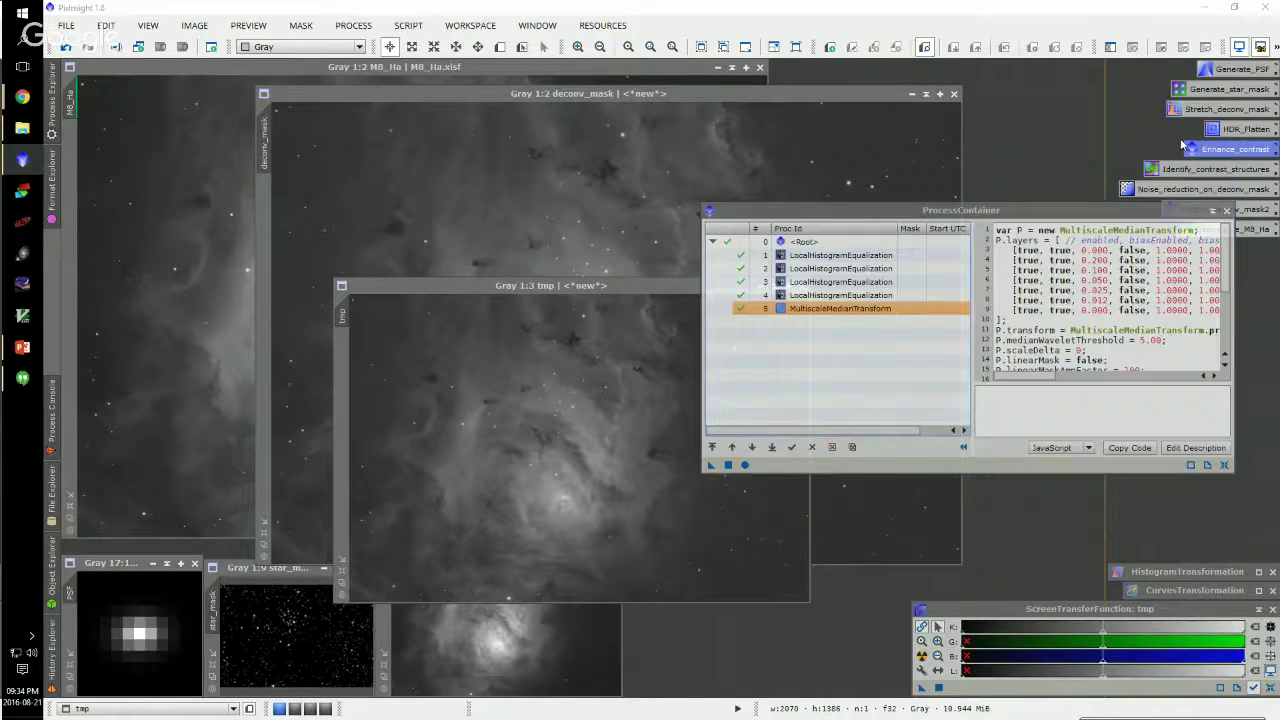
Apply the saved Enhance_contrast container to the tmp image and close the ProcessContainer window
left_click_drag(1183, 146, 527, 417)
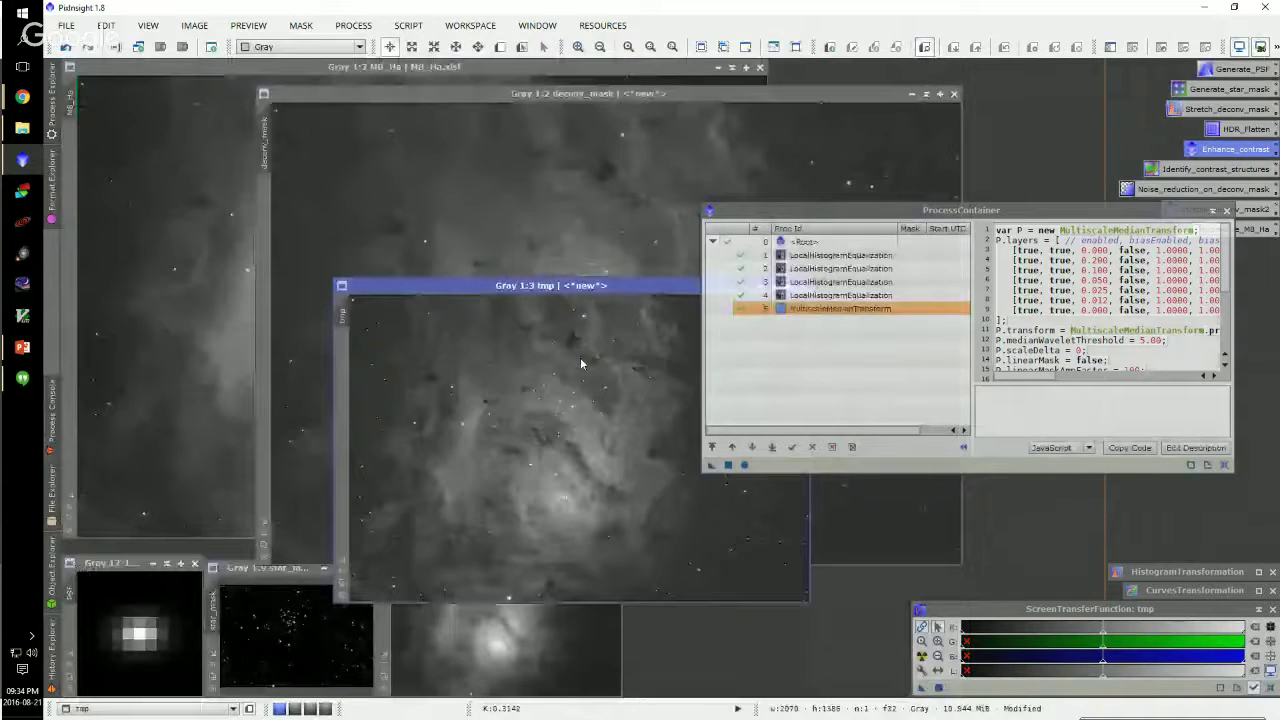
left_click(1226, 210)
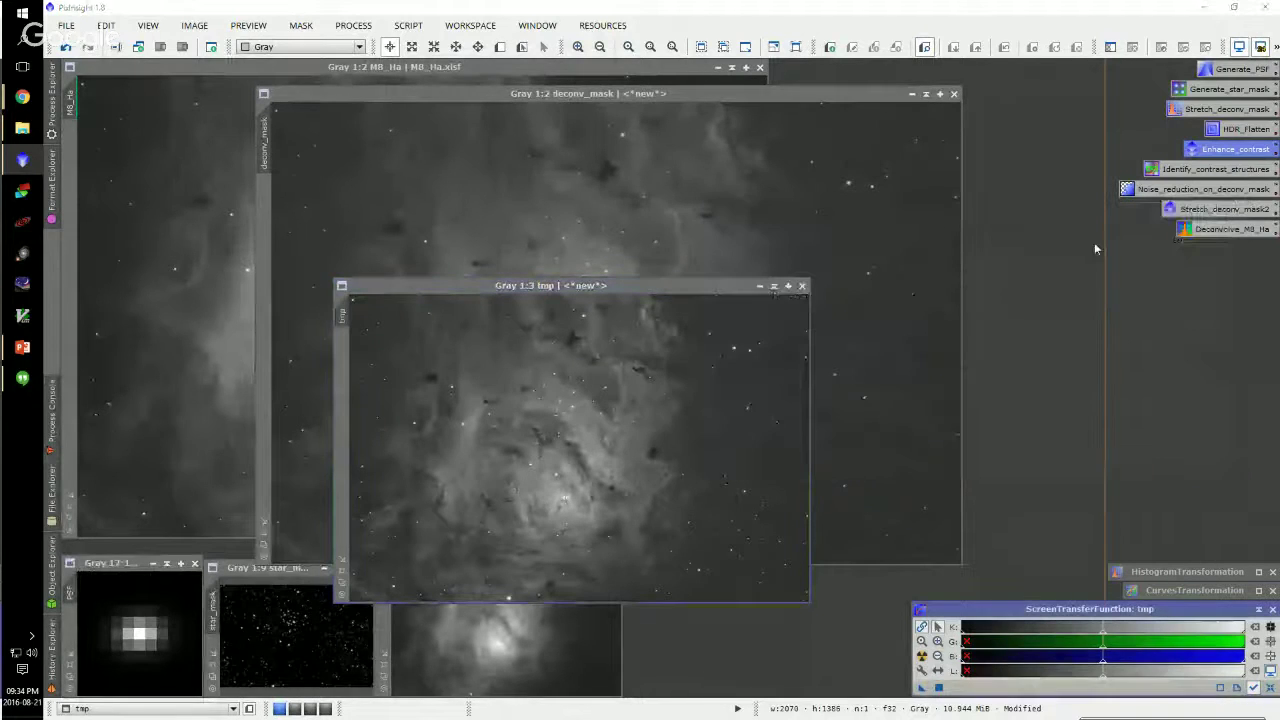
Compare the tmp image before and after the contrast enhancement, also at 1:1, and keep the enhanced version
left_click_drag(628, 287, 894, 193)
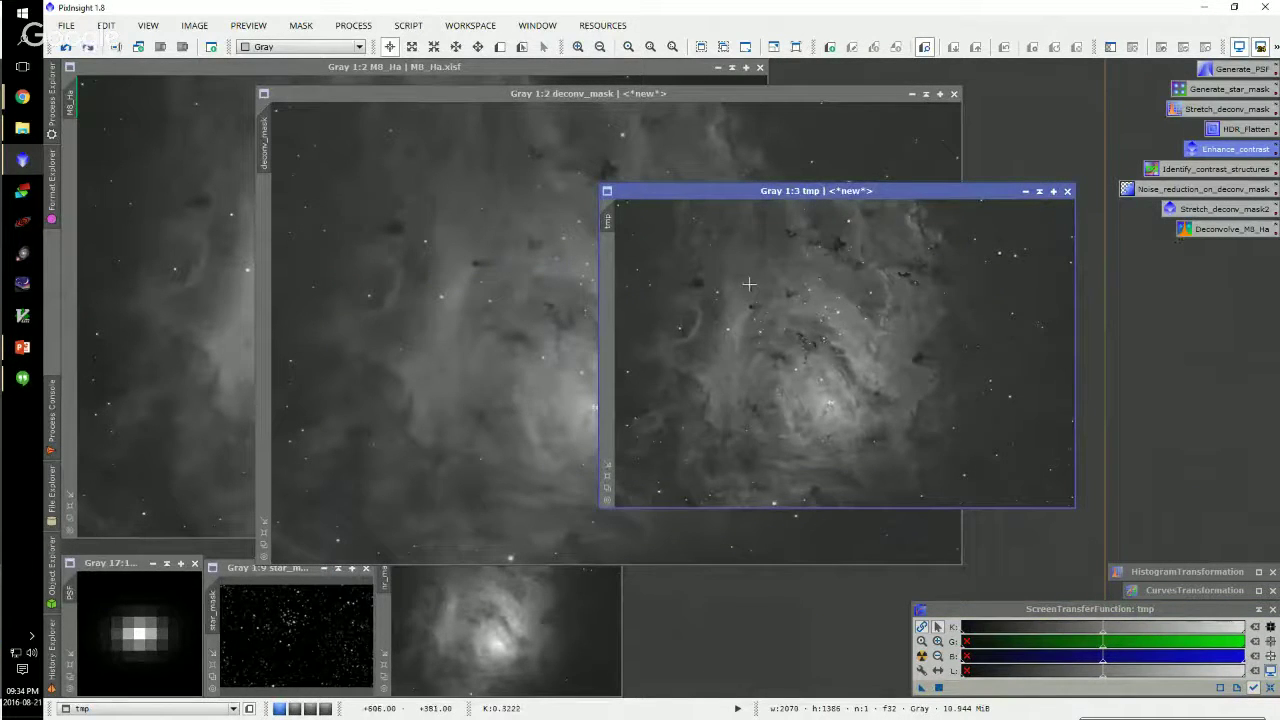
key("ctrl+y")
key("ctrl+z")
key("ctrl+y")
key("ctrl+z")
scroll(820, 400, "up", 2)
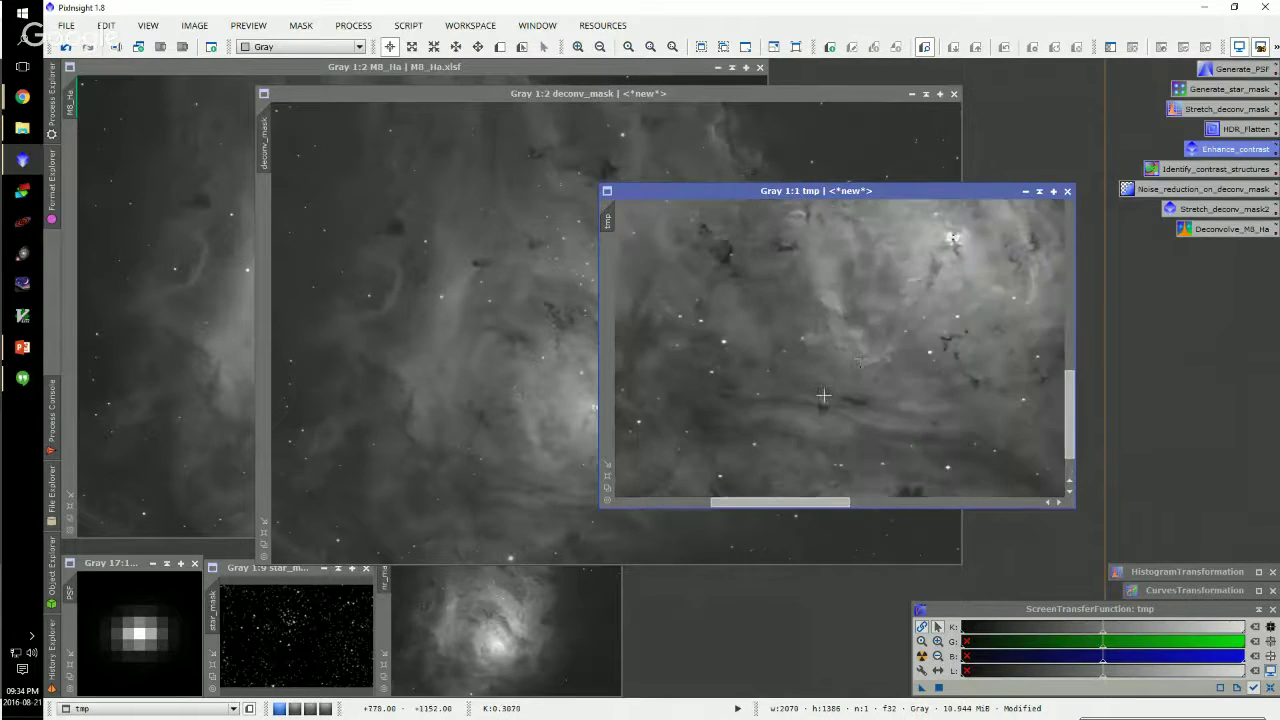
key("ctrl+y")
scroll(903, 327, "down", 2)
left_click_drag(844, 191, 751, 283)
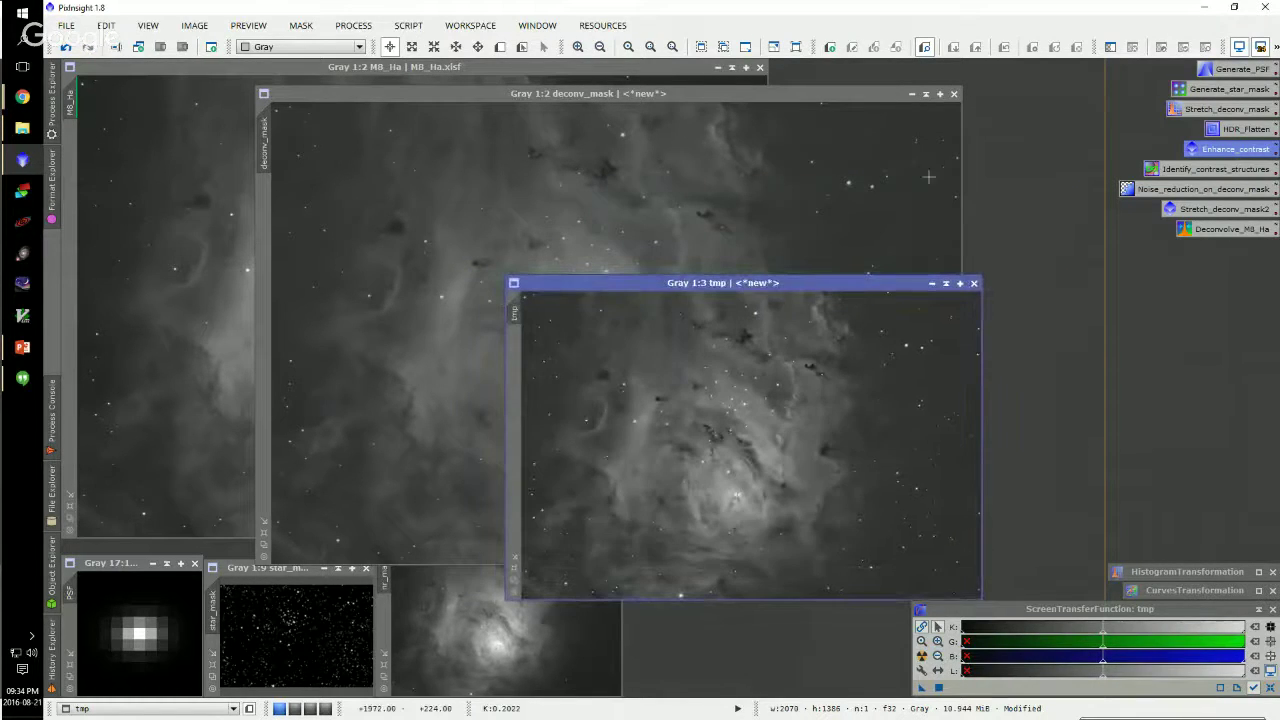
Alternate between the deconv_mask and tmp images to compare their contrast, ending with tmp in front
left_click(854, 182)
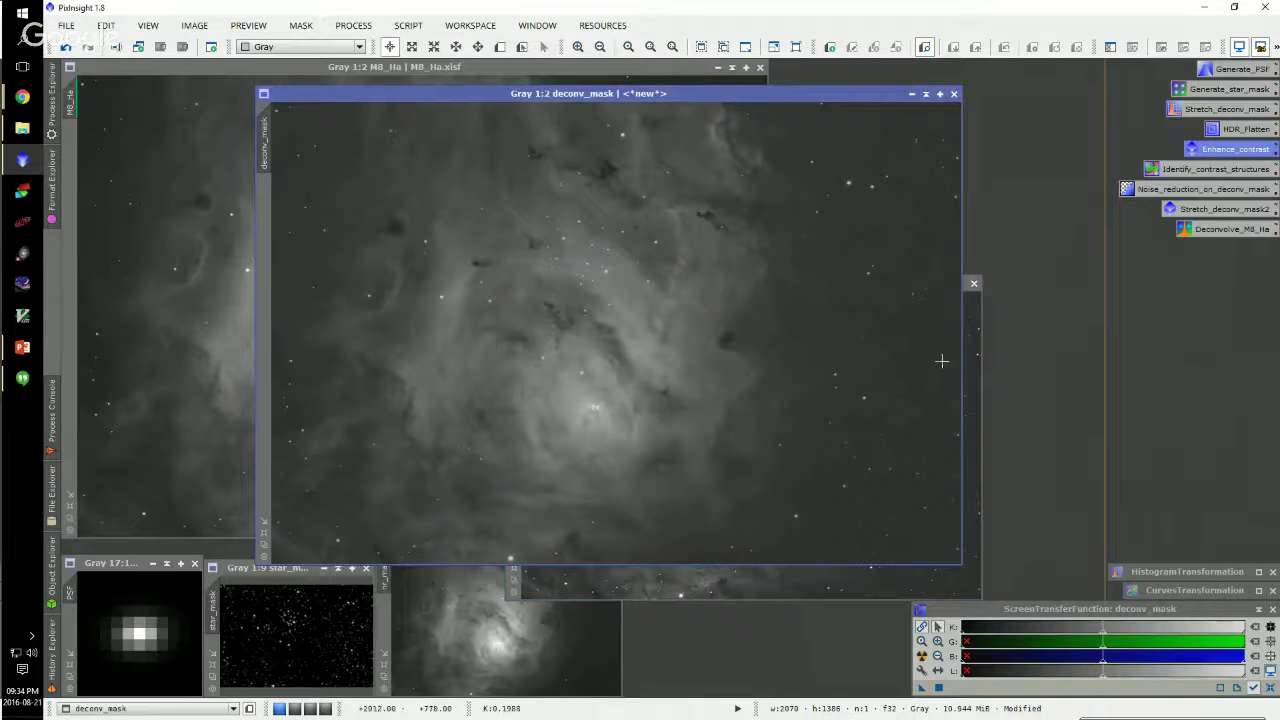
left_click(970, 360)
left_click(527, 149)
left_click(969, 348)
Open the saved Identify_contrast_structures PixelMath process and place its window over the edge of the tmp image
left_click(1180, 170)
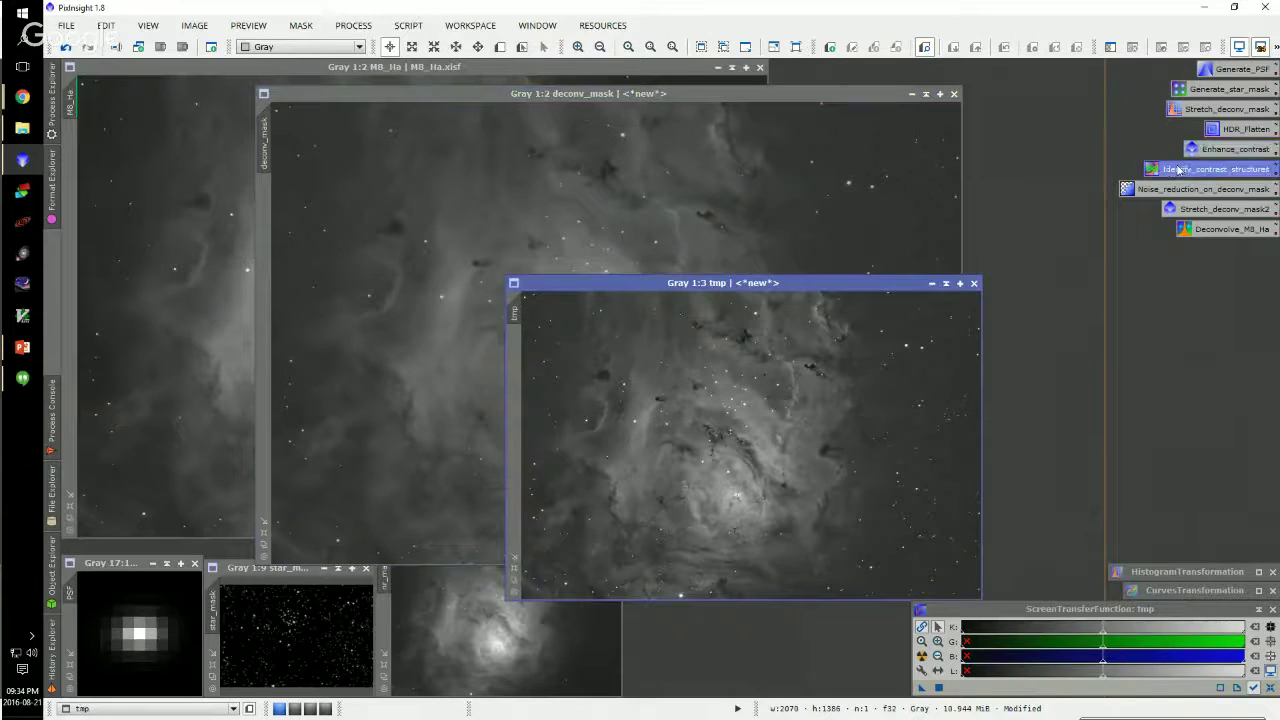
double_click(1180, 170)
left_click_drag(1006, 513, 950, 281)
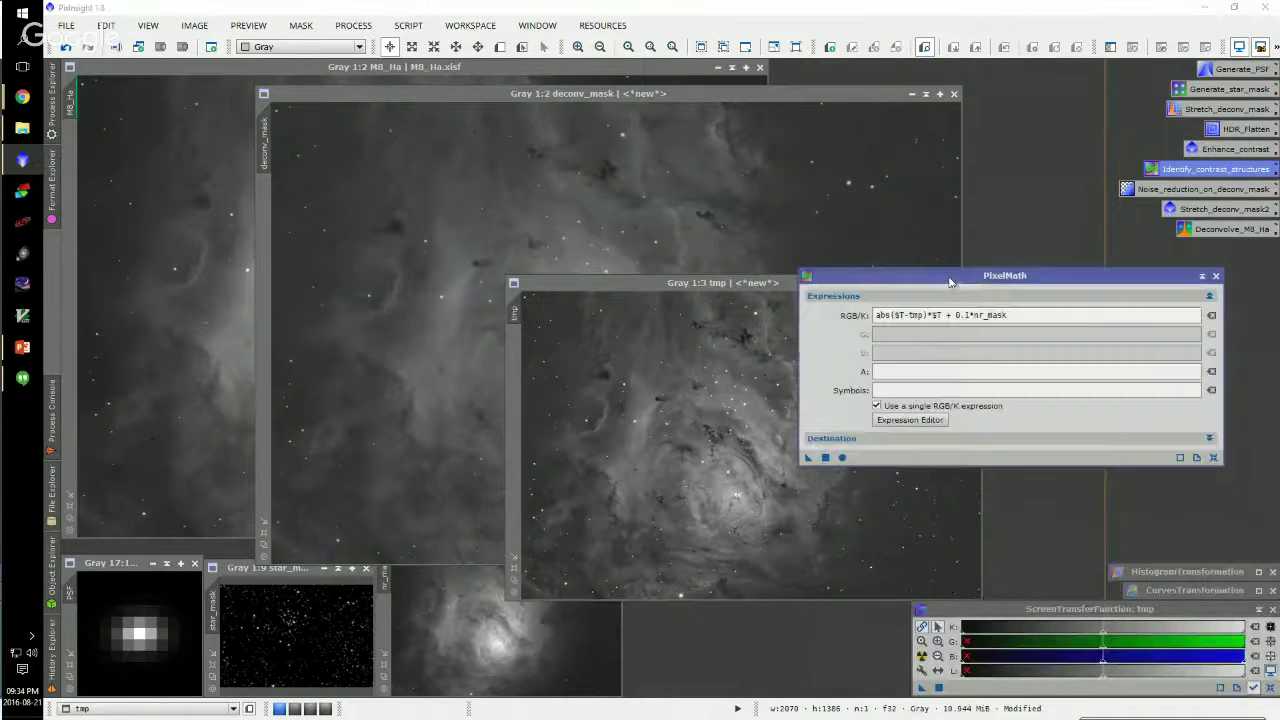
Examine the PixelMath expression abs($T-tmp)*$T + 0.1*nr_mask, relating its terms to the deconv_mask and nr_mask images
left_click(899, 315)
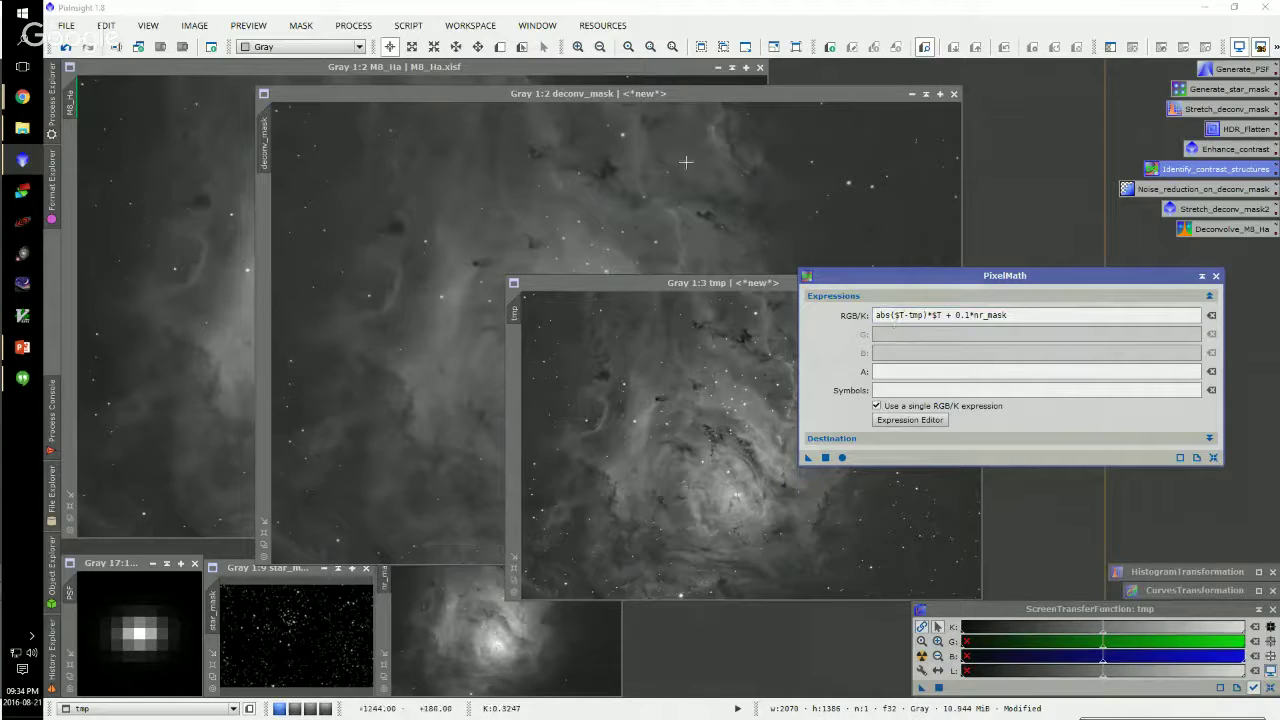
left_click(533, 202)
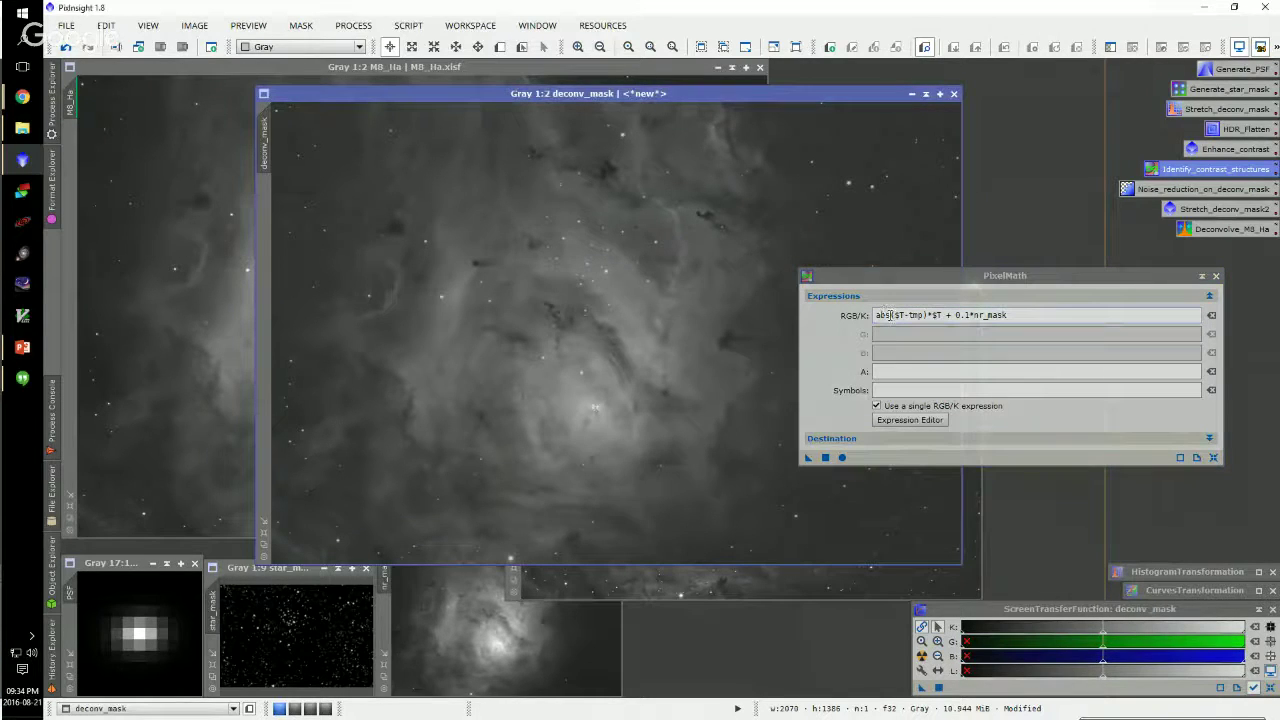
left_click_drag(893, 315, 901, 316)
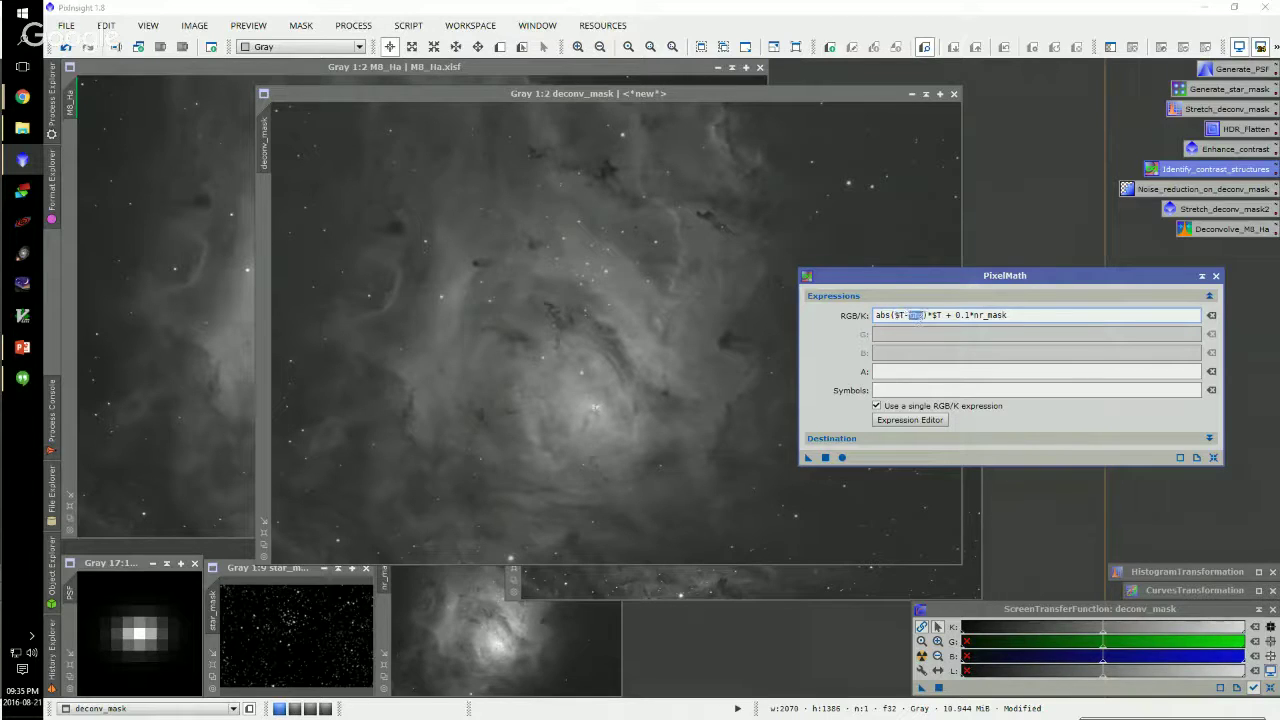
left_click_drag(973, 316, 1012, 315)
left_click(490, 595)
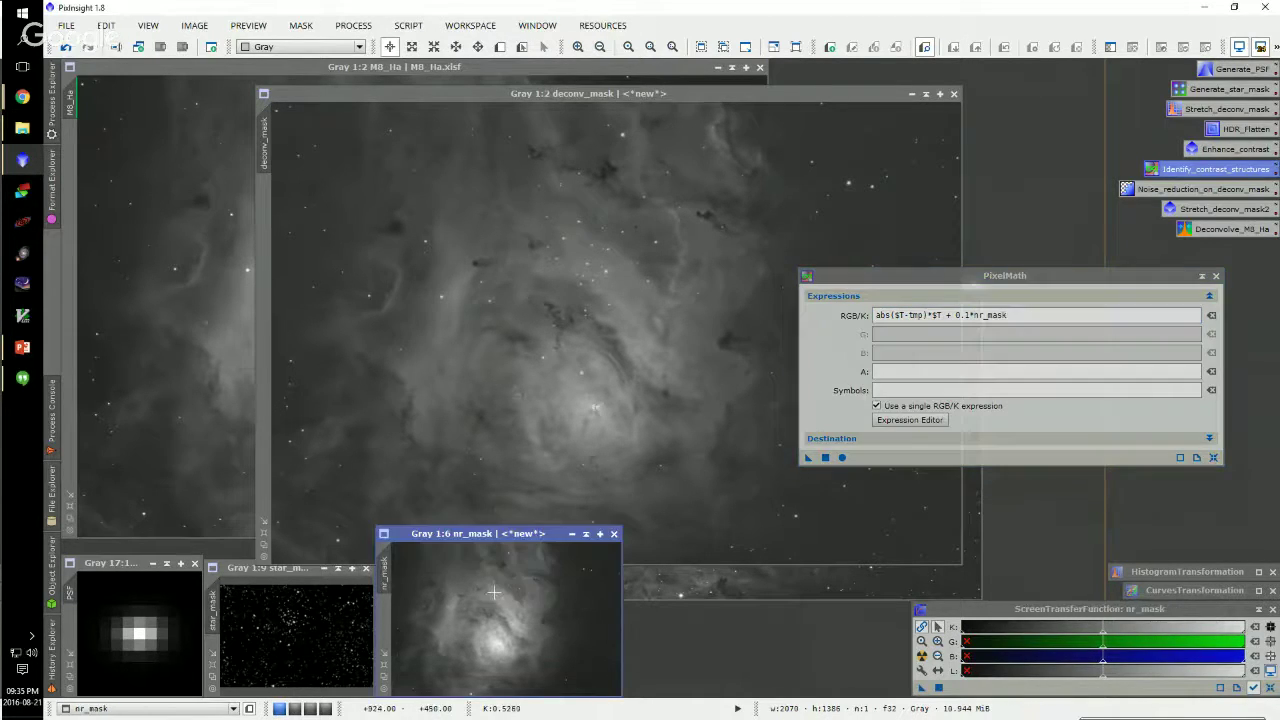
Examine the $T-tmp difference in the PixelMath expression against the tmp and deconv_mask images, leaving deconv_mask in front
left_click(906, 316)
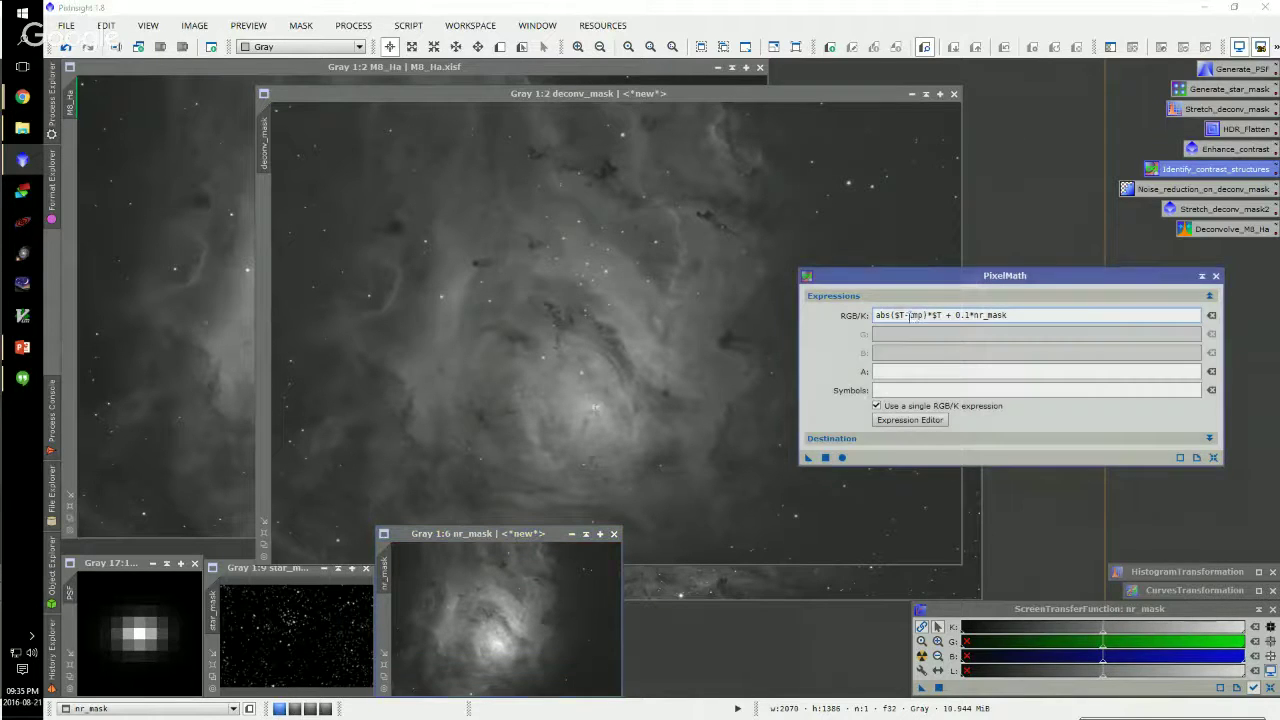
left_click(724, 396)
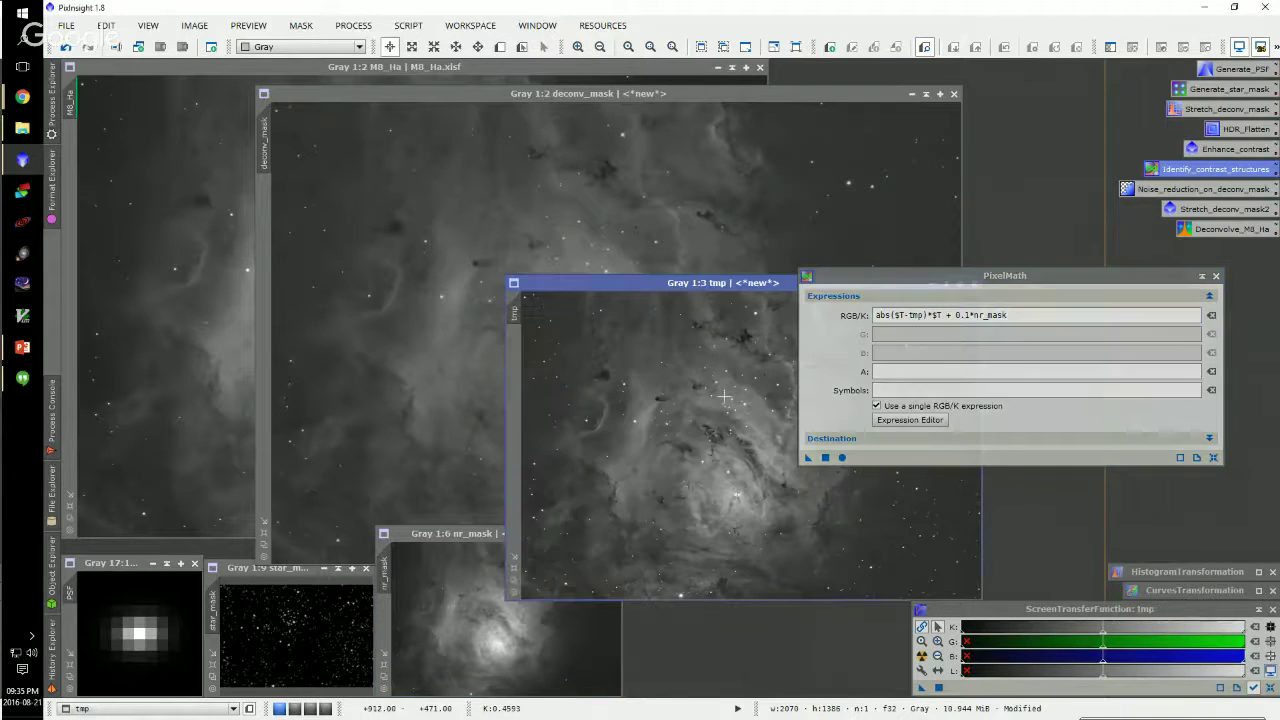
left_click(897, 315)
left_click_drag(897, 315, 919, 316)
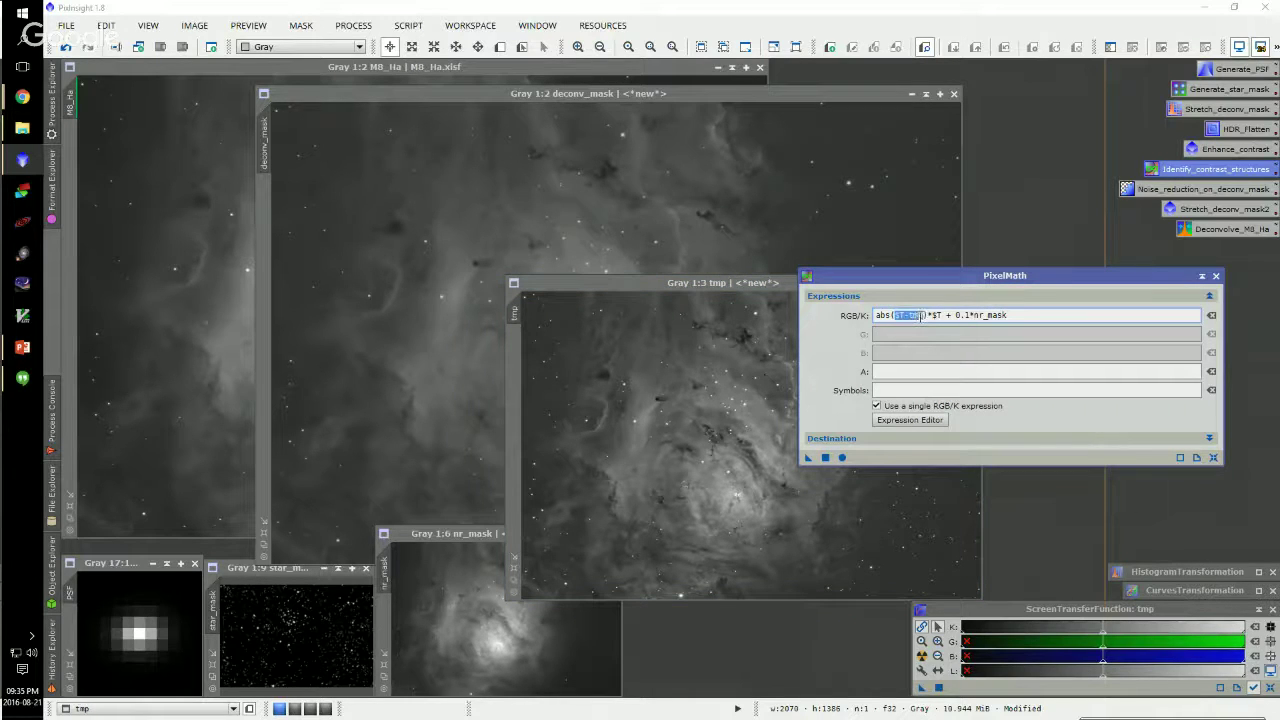
left_click(606, 170)
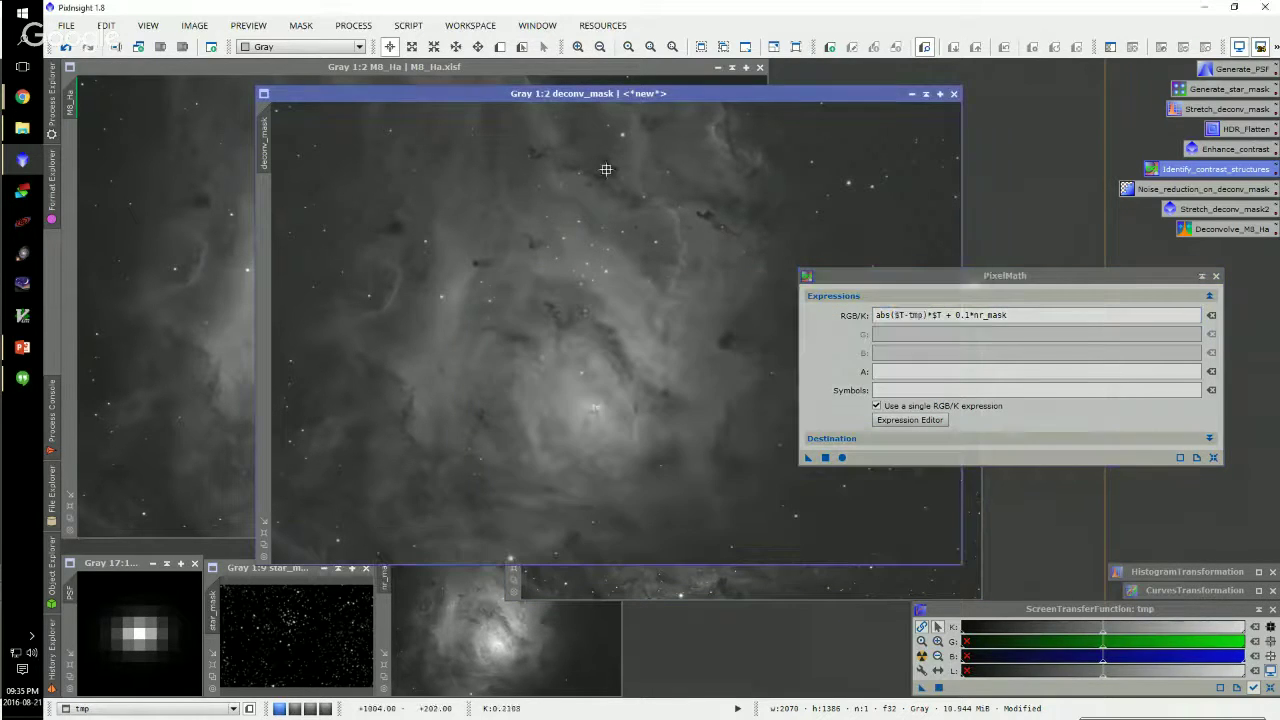
Apply the PixelMath expression abs($T-tmp)*$T + 0.1*nr_mask to the deconv_mask image and close the PixelMath window
left_click(705, 580)
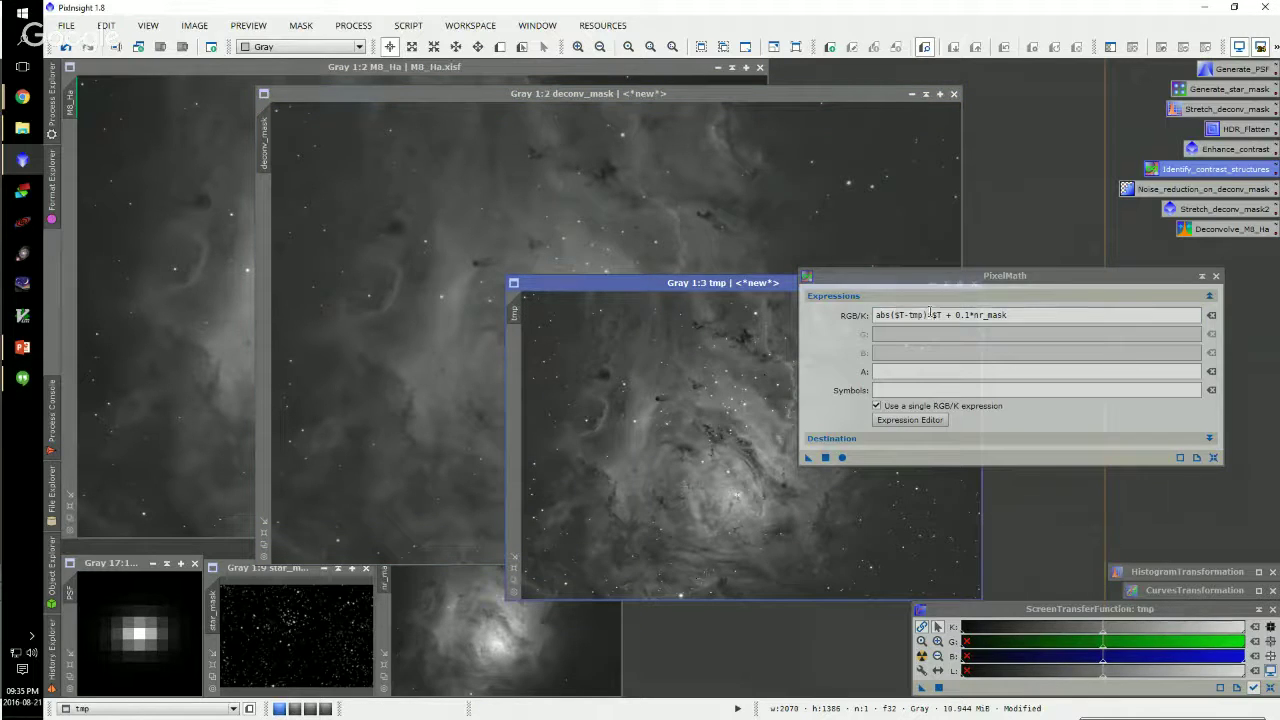
left_click_drag(931, 315, 940, 315)
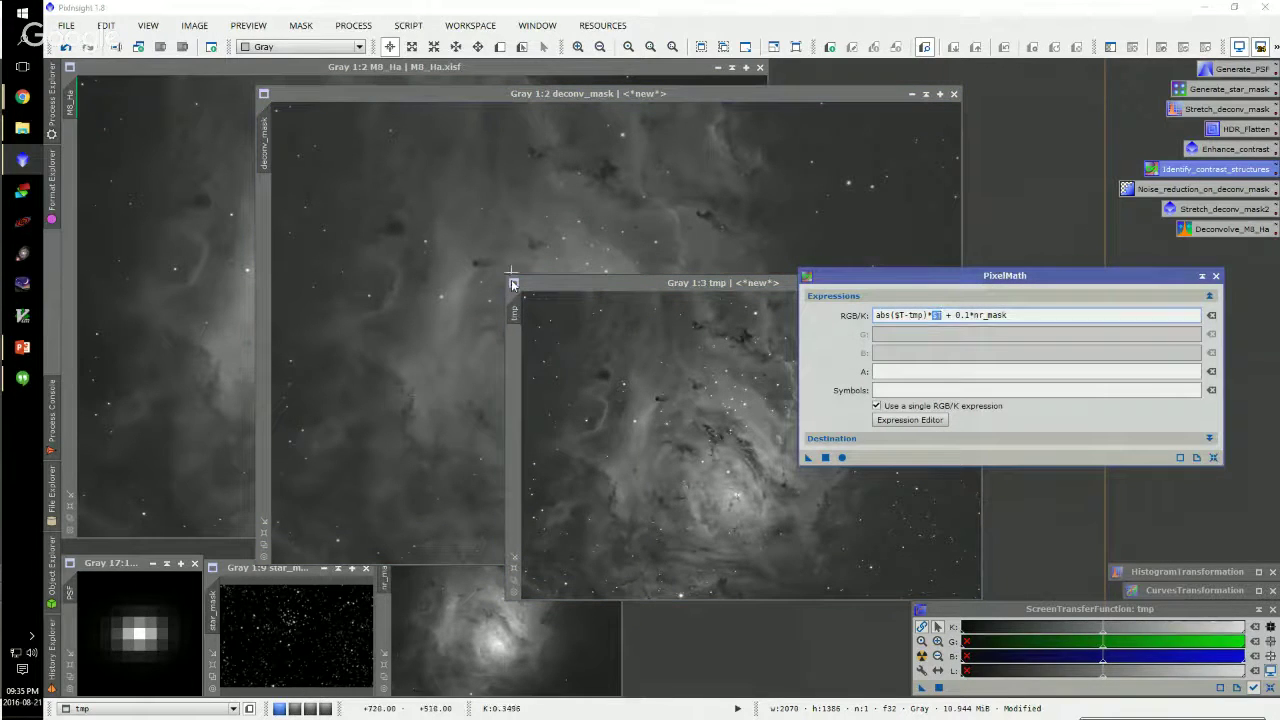
left_click(525, 165)
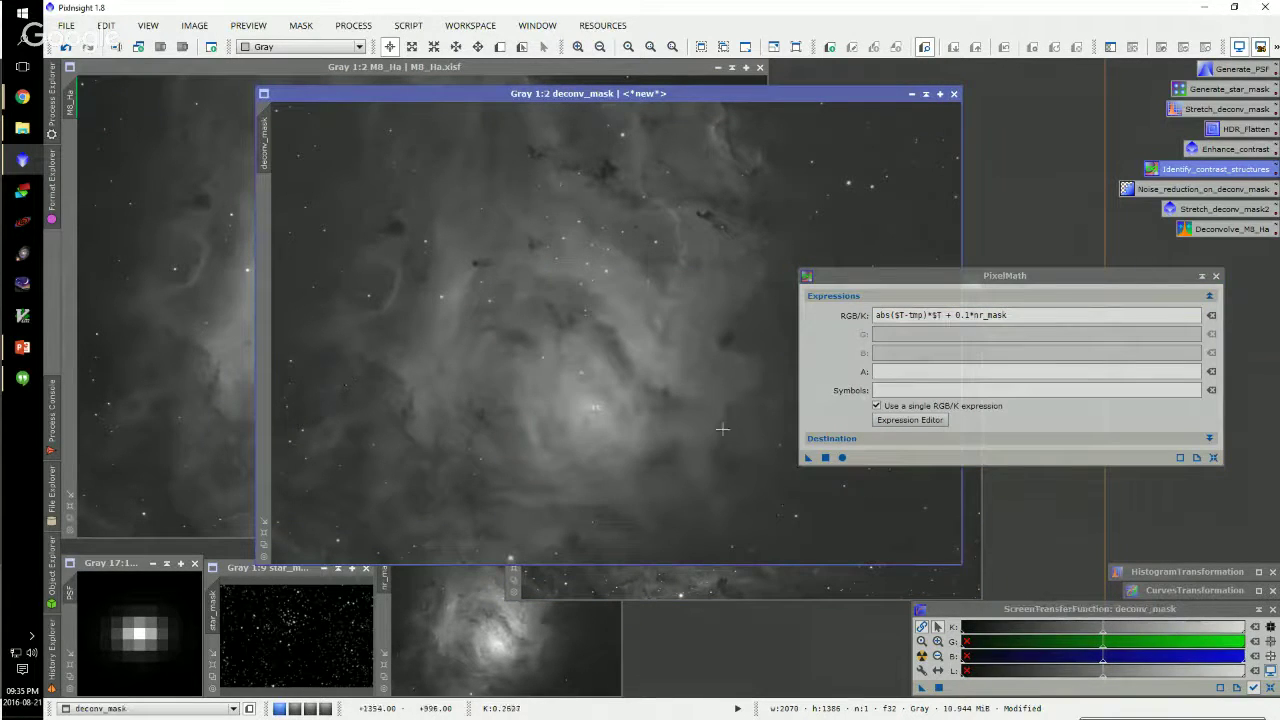
left_click(806, 458)
left_click_drag(806, 458, 488, 313)
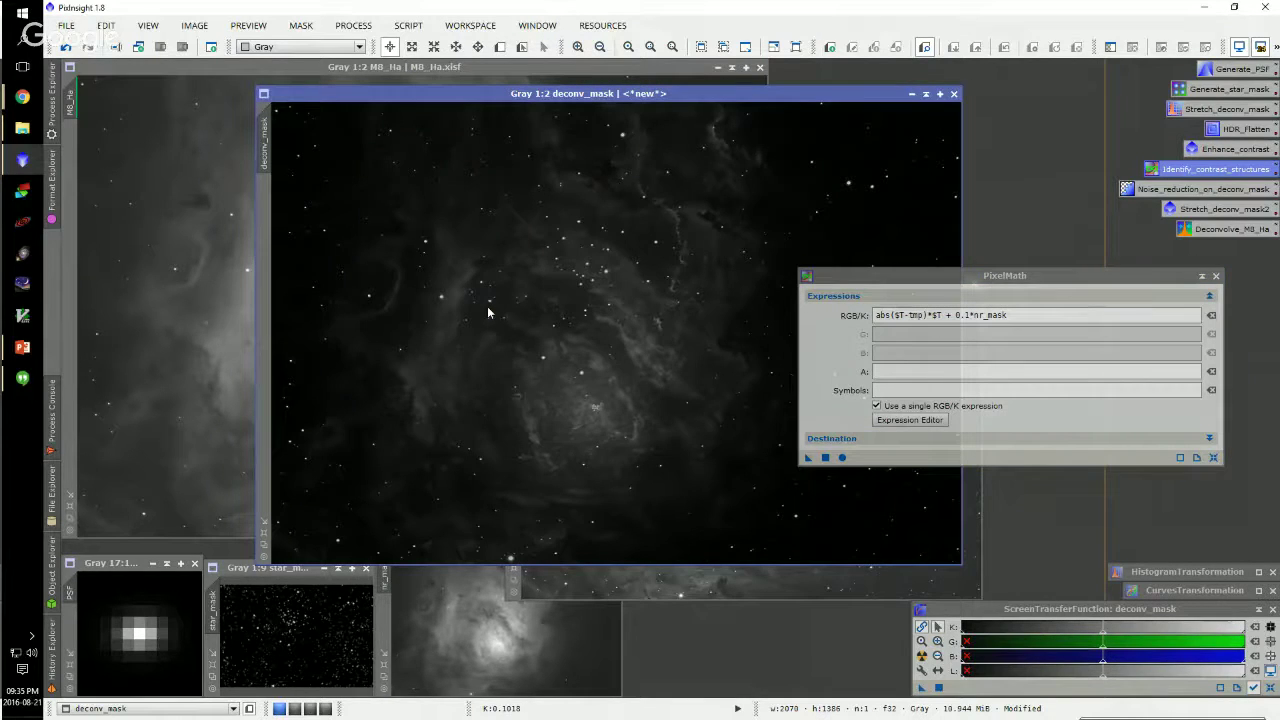
left_click(1216, 276)
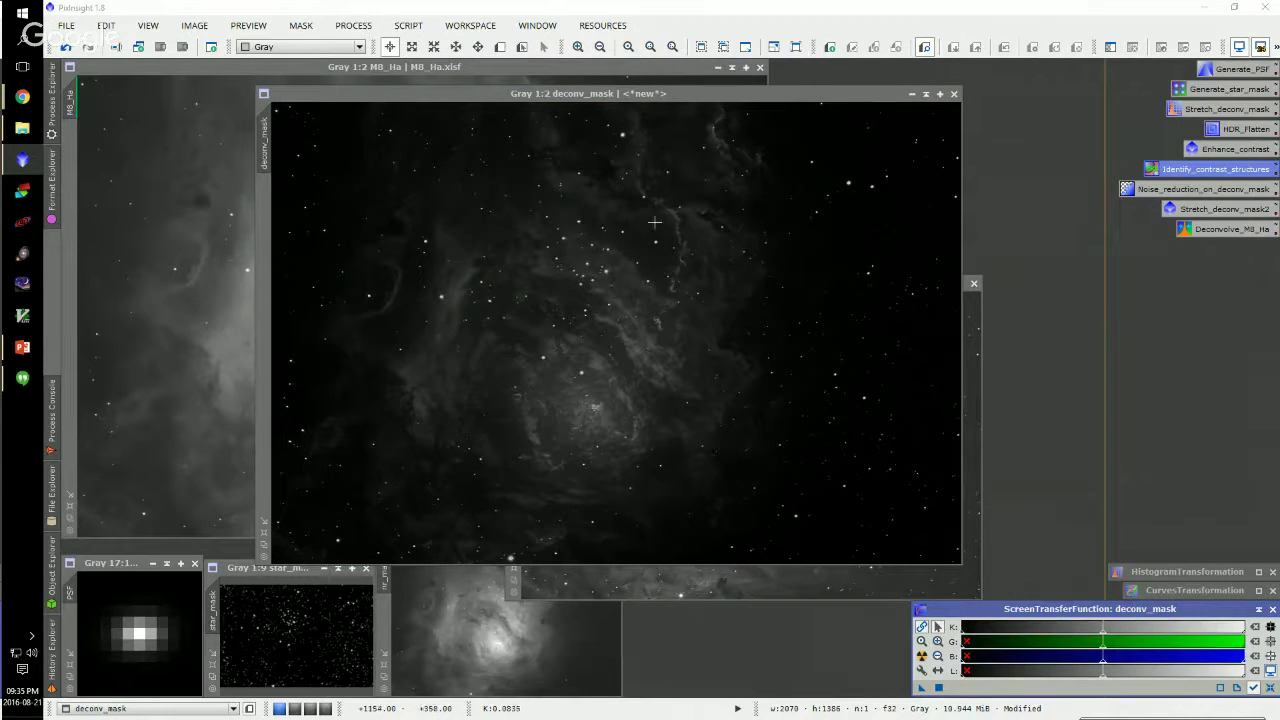
Examine the isolated filaments, star cluster, dark structures and bright core of deconv_mask at close zoom, ending with the whole image in view
scroll(401, 280, "up", 2)
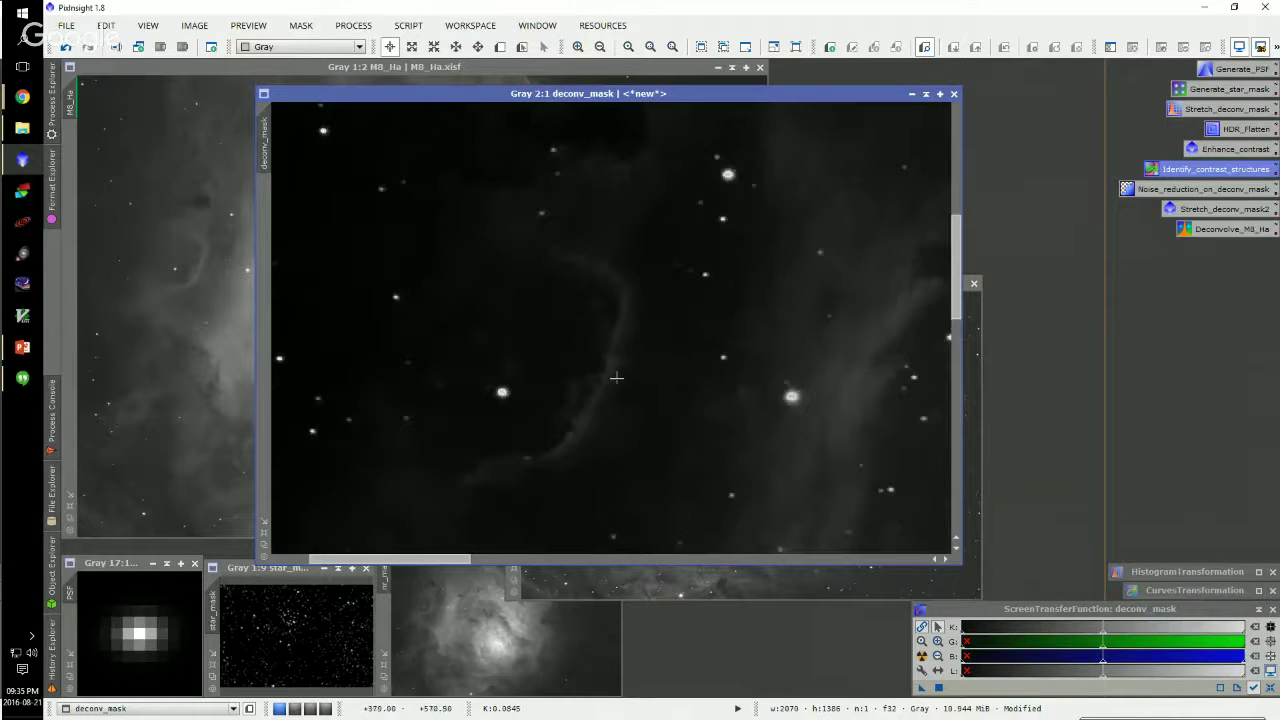
scroll(616, 377, "down", 1)
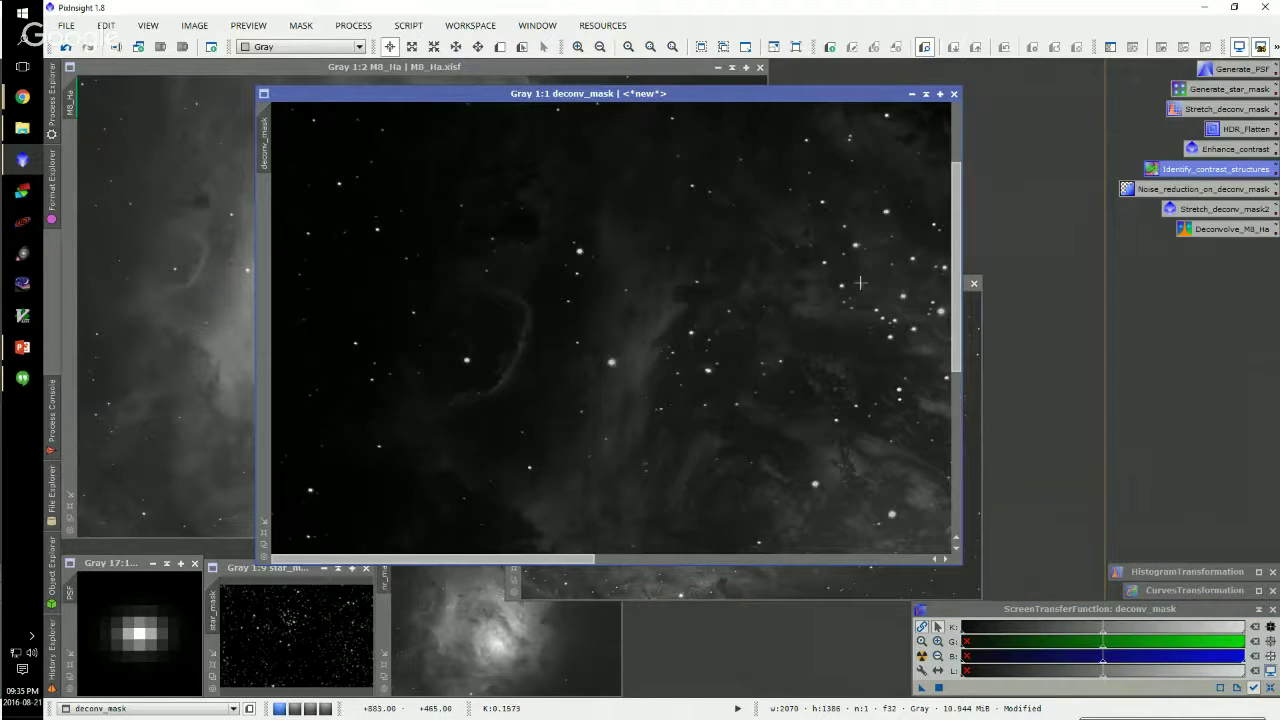
scroll(855, 285, "up", 1)
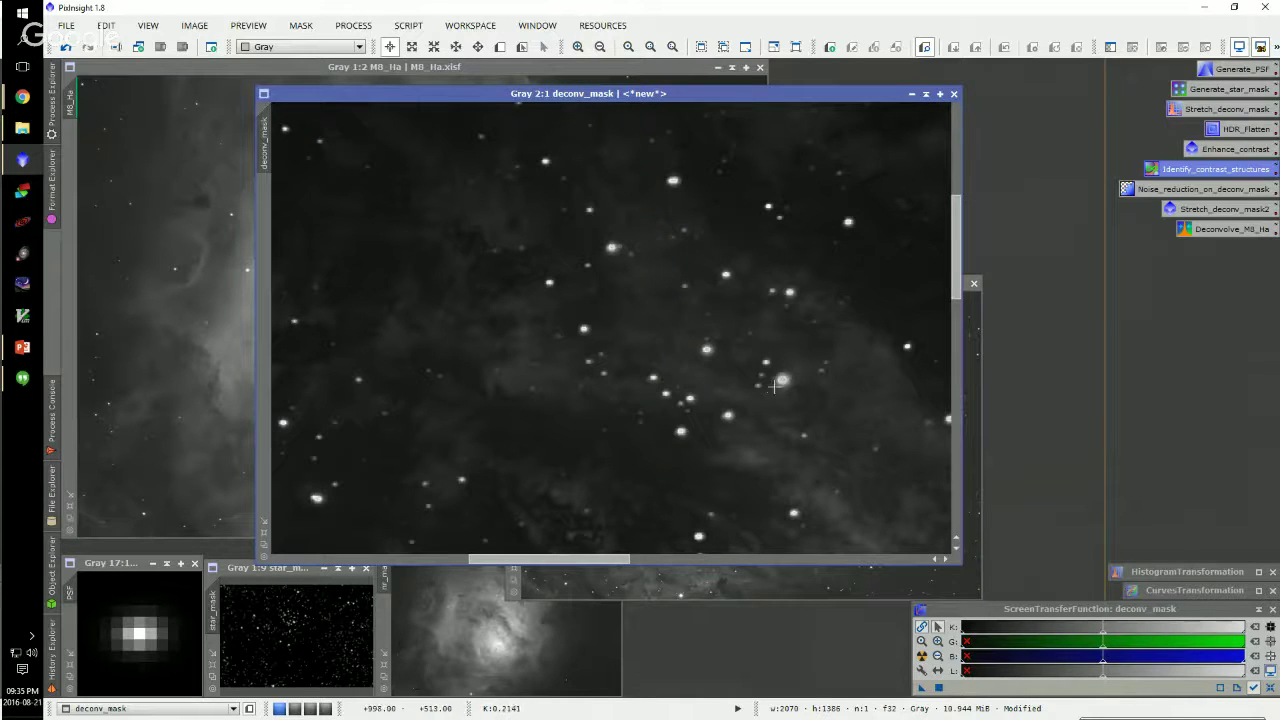
scroll(648, 271, "down", 1)
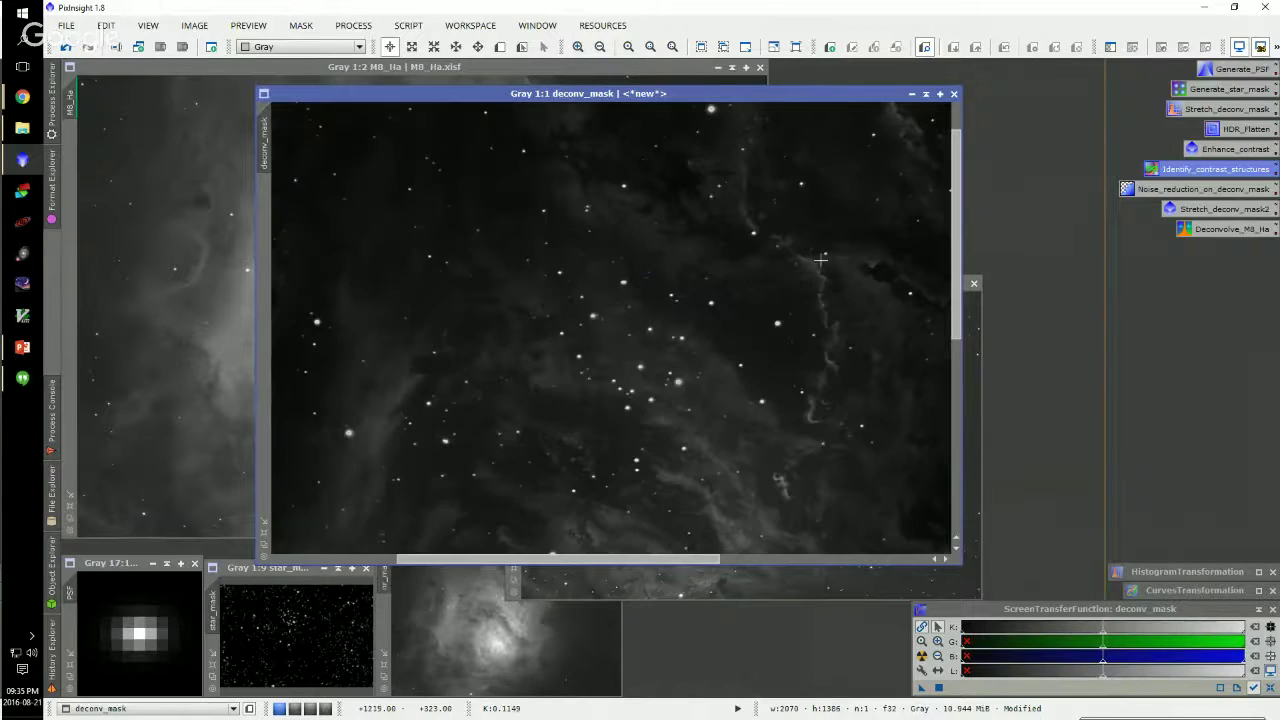
scroll(849, 270, "up", 1)
scroll(666, 325, "up", 1)
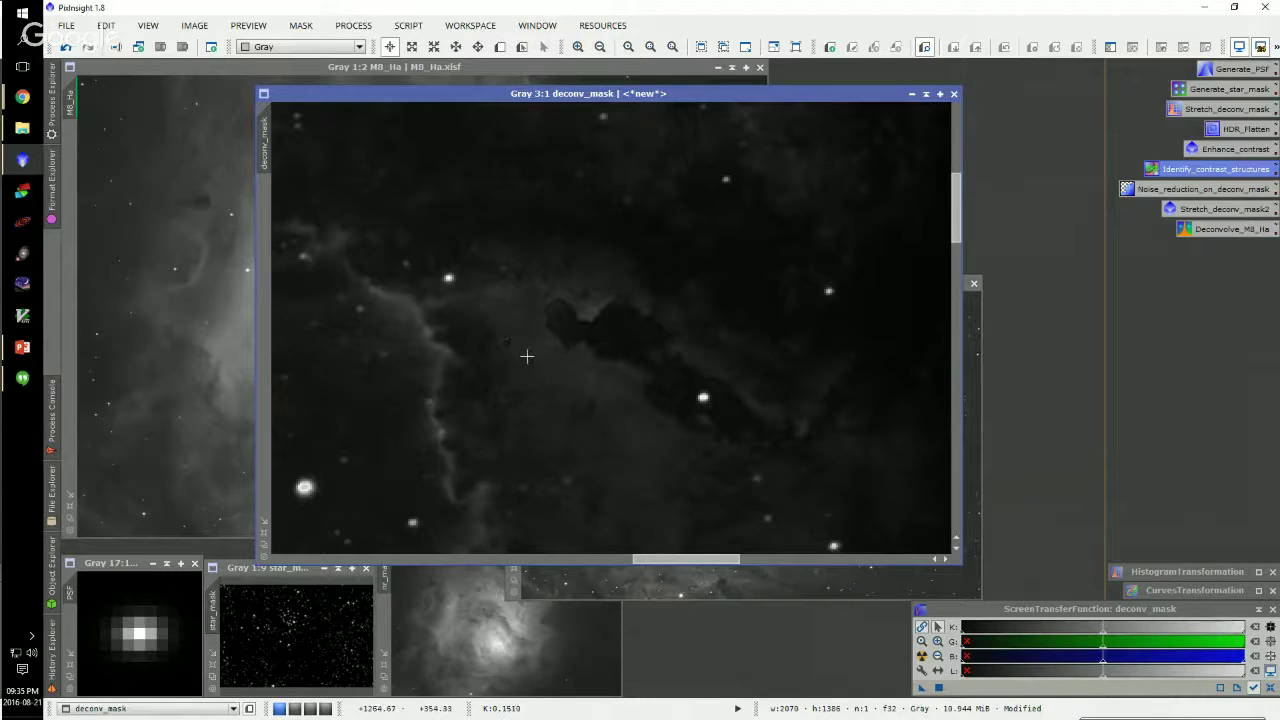
scroll(526, 356, "down", 3)
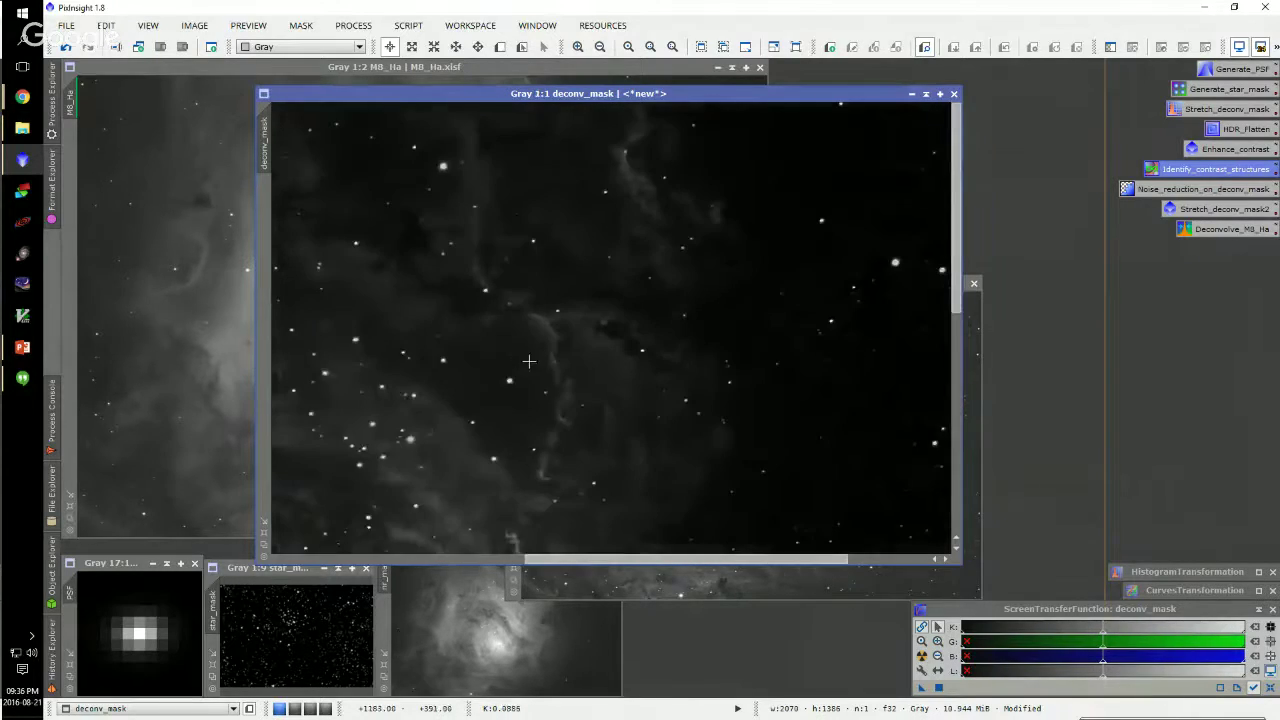
scroll(590, 427, "up", 1)
scroll(617, 355, "up", 1)
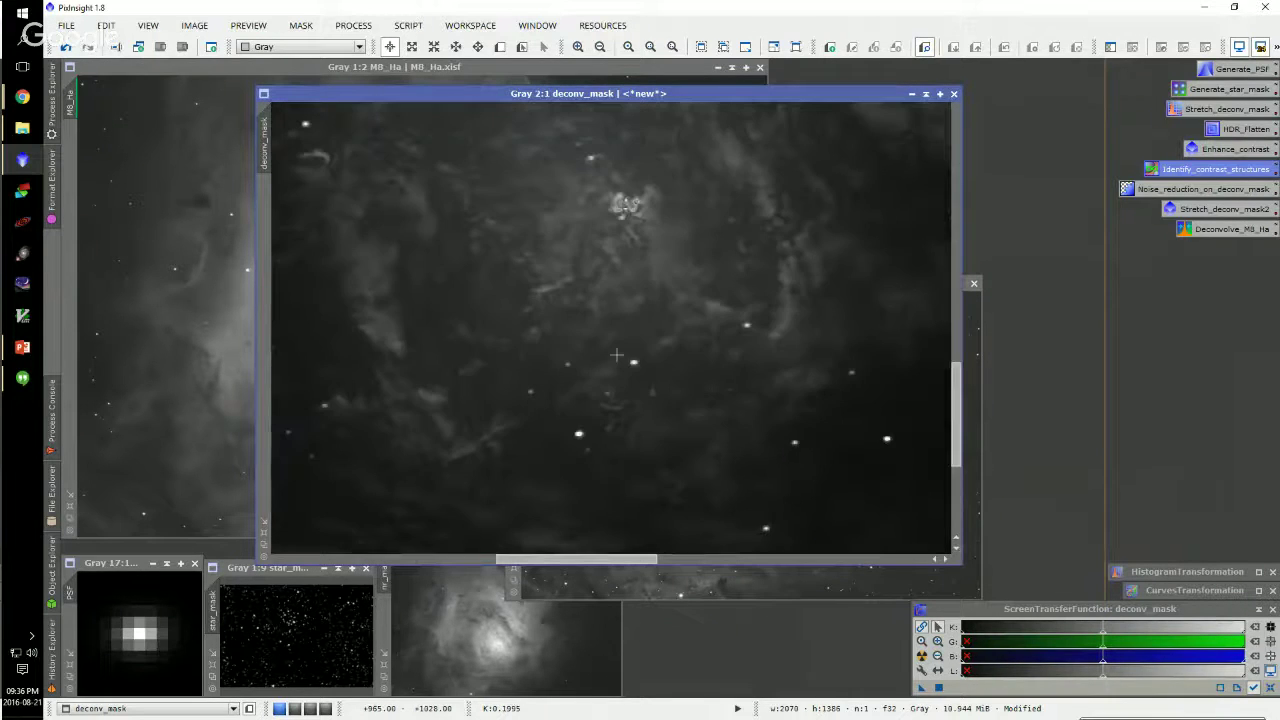
scroll(617, 355, "down", 2)
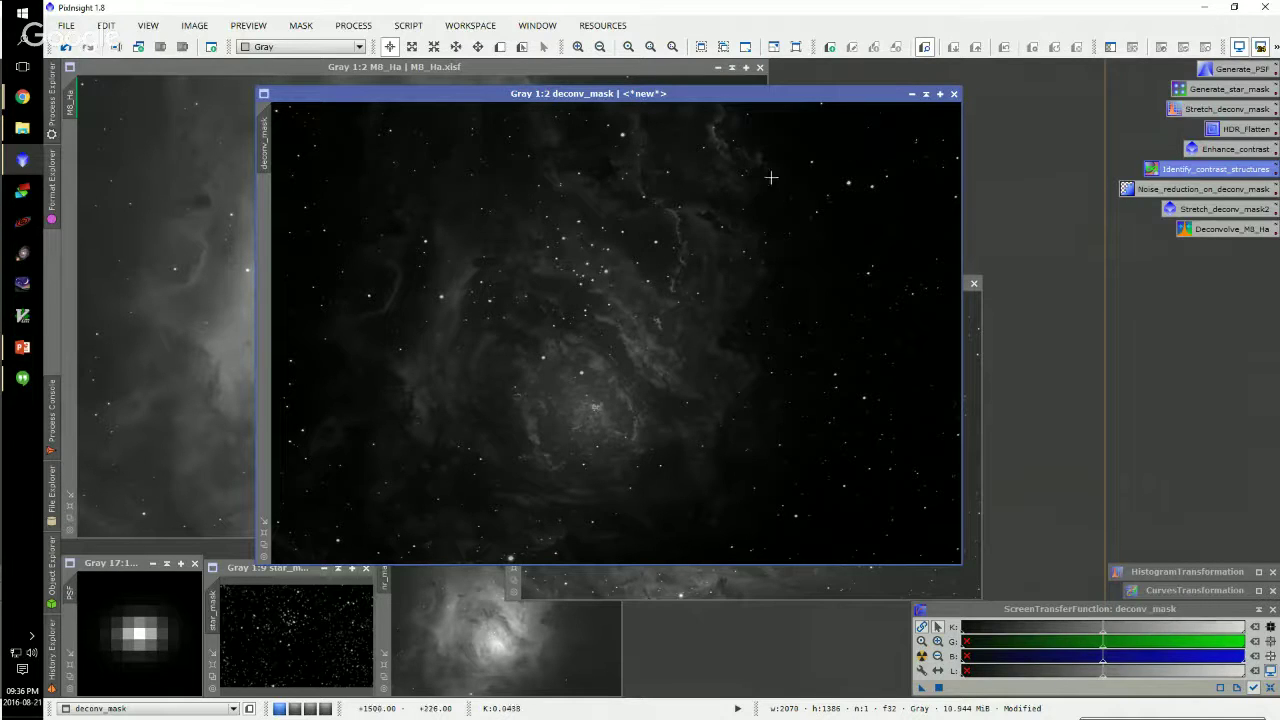
Iconize the tmp and nr_mask images and stack them beside the star_mask image, clear of deconv_mask
left_click(967, 343)
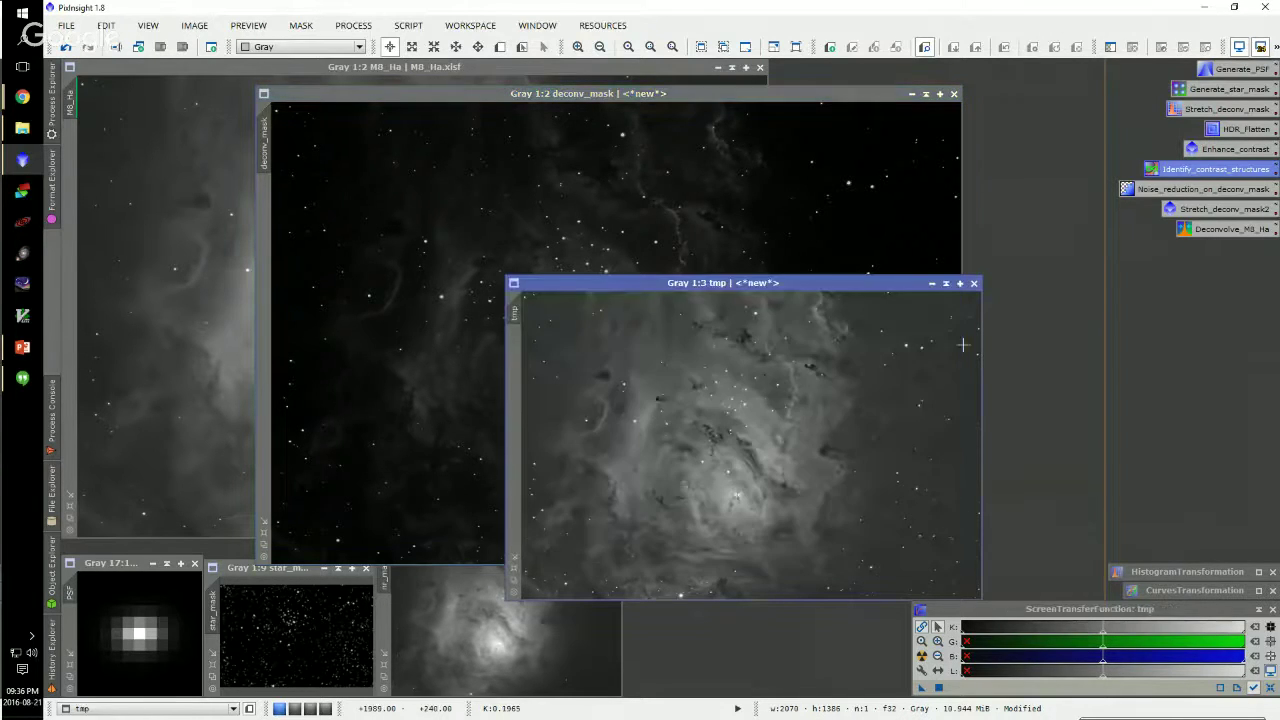
left_click(951, 287)
left_click(570, 623)
left_click(585, 533)
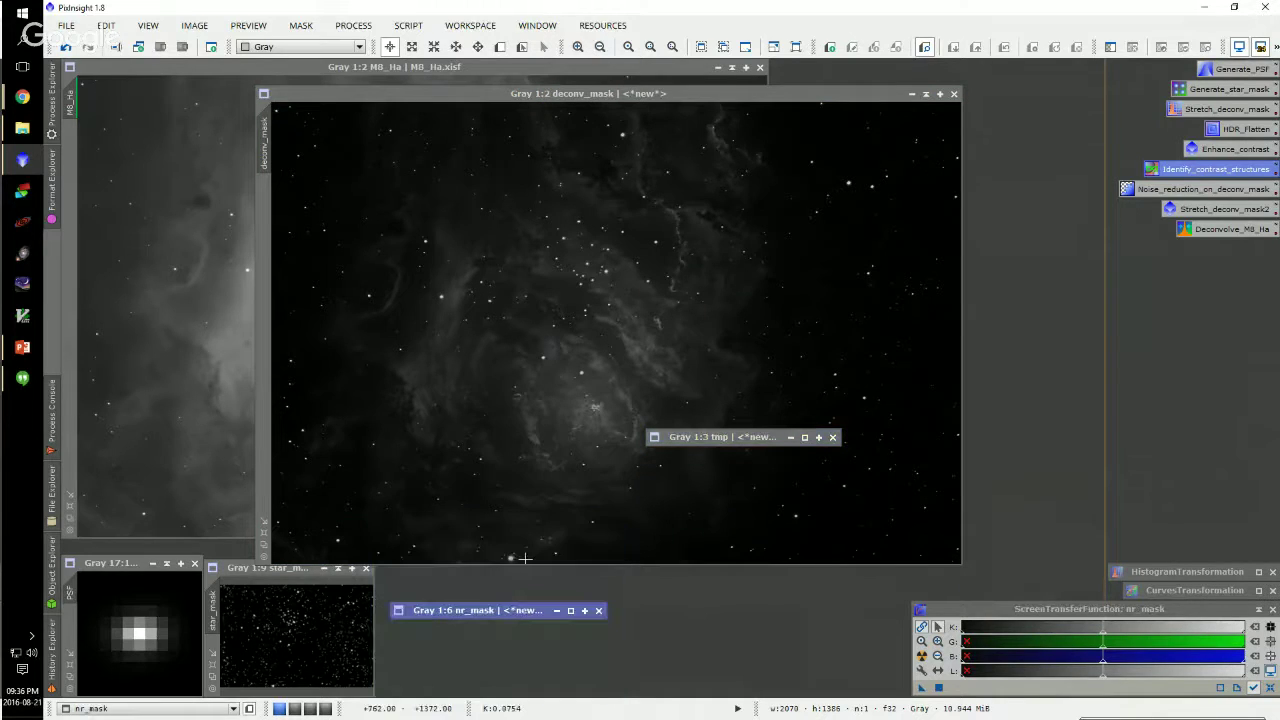
left_click_drag(487, 611, 475, 691)
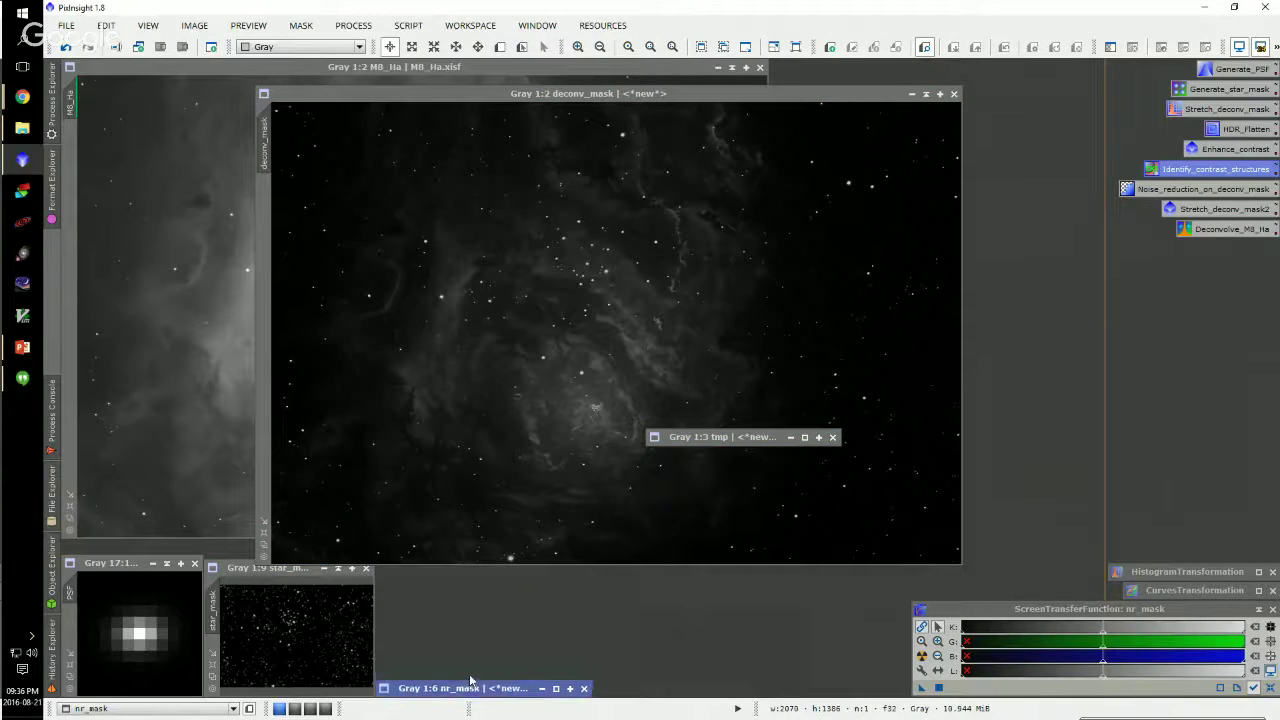
left_click_drag(742, 437, 470, 676)
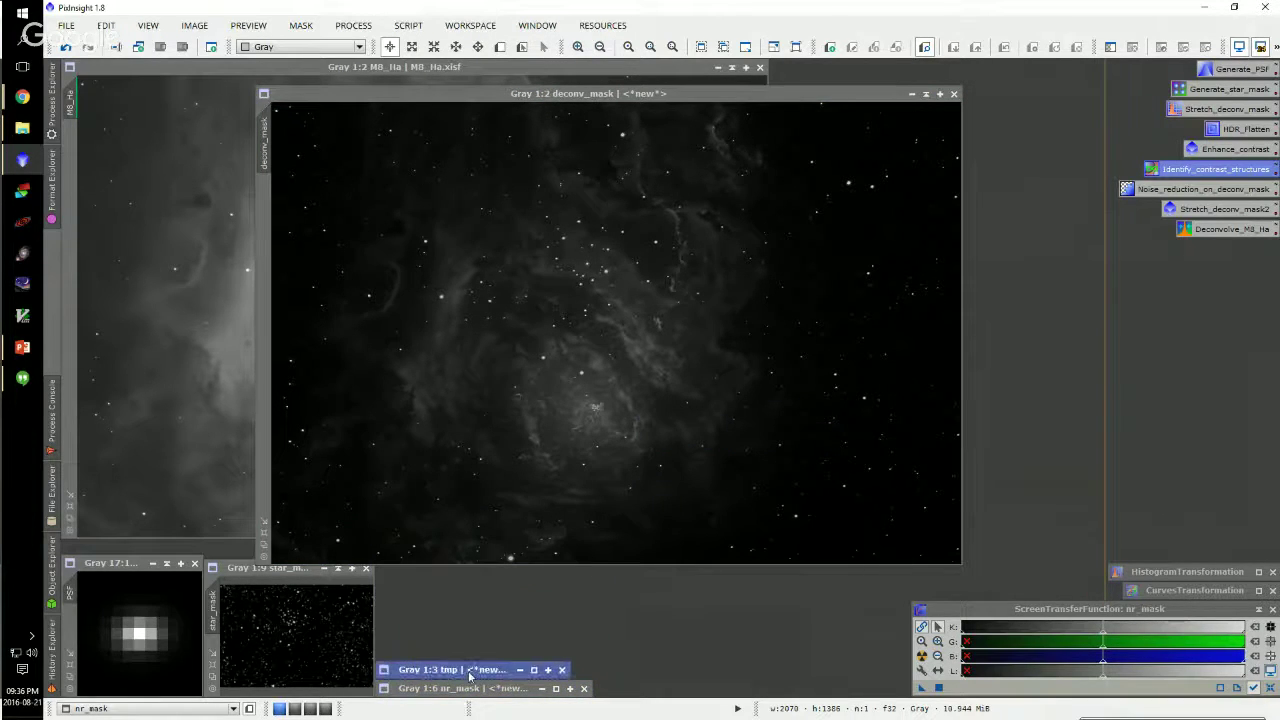
Open the saved Noise_reduction_on_deconv_mask TGVDenoise process and apply an automatic screen stretch to deconv_mask
left_click(720, 254)
double_click(1183, 190)
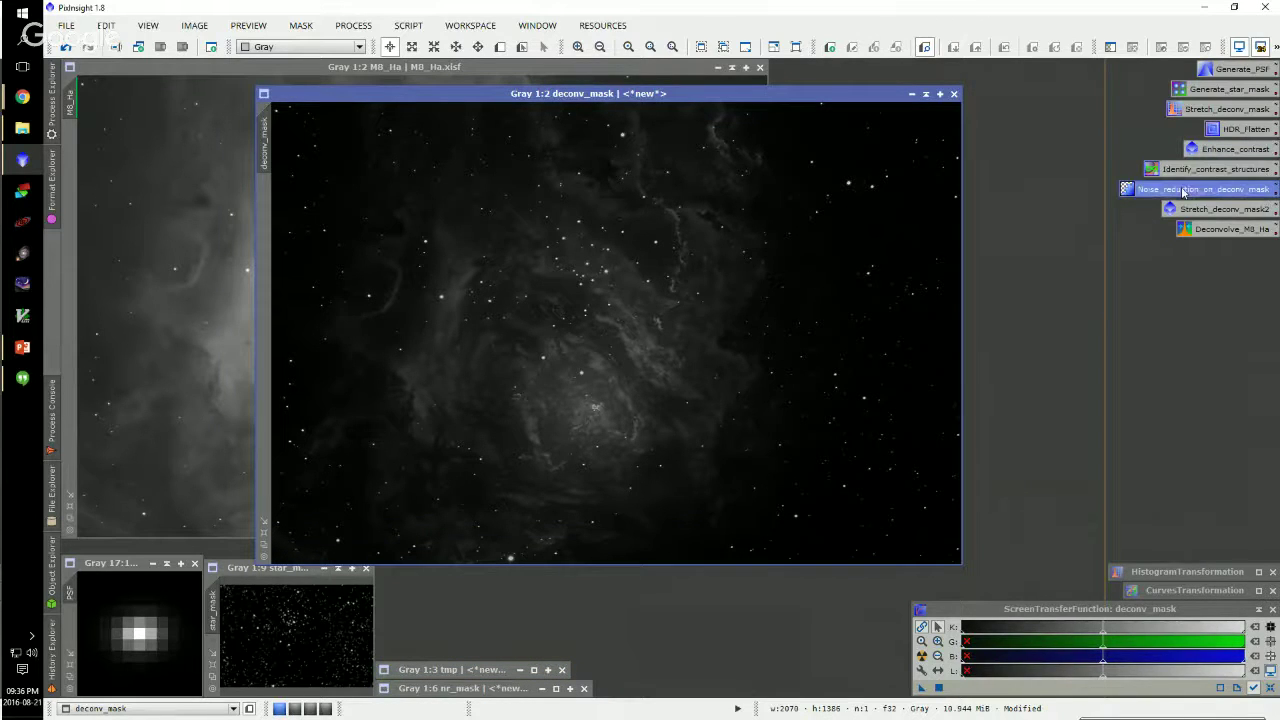
scroll(879, 235, "up", 3)
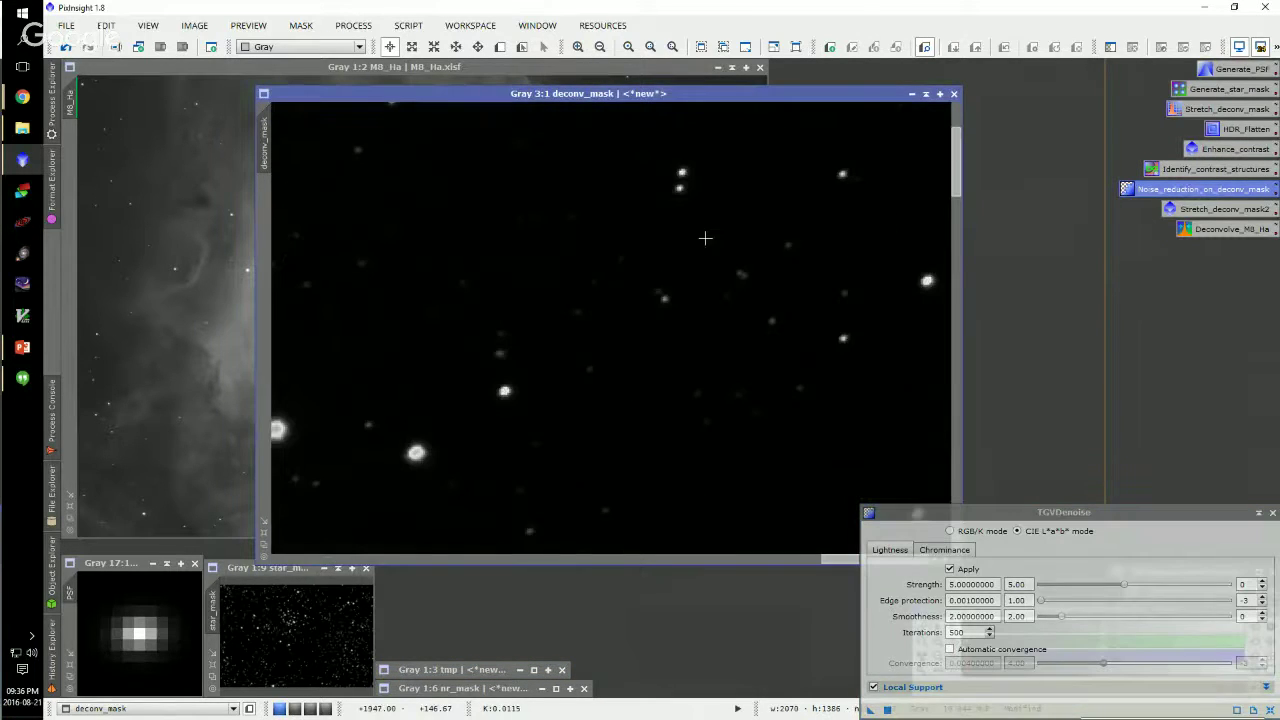
key("ctrl+a")
scroll(748, 300, "down", 1)
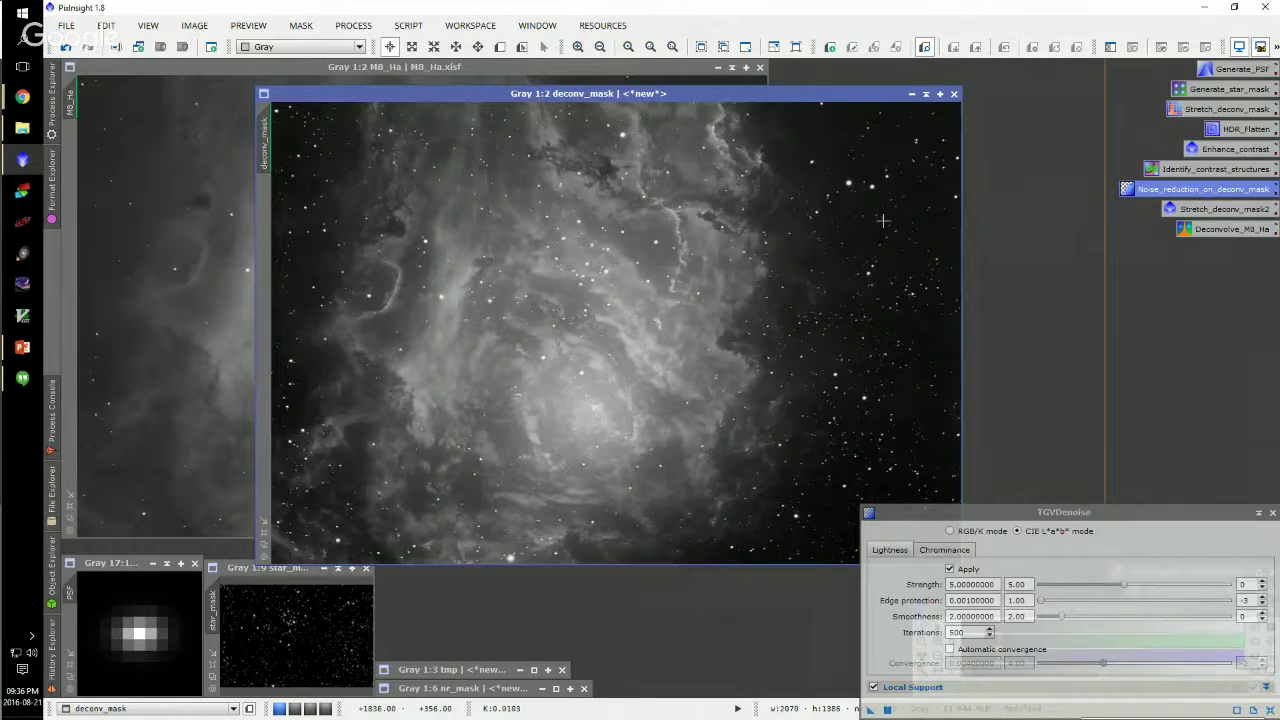
left_click_drag(1106, 514, 1041, 300)
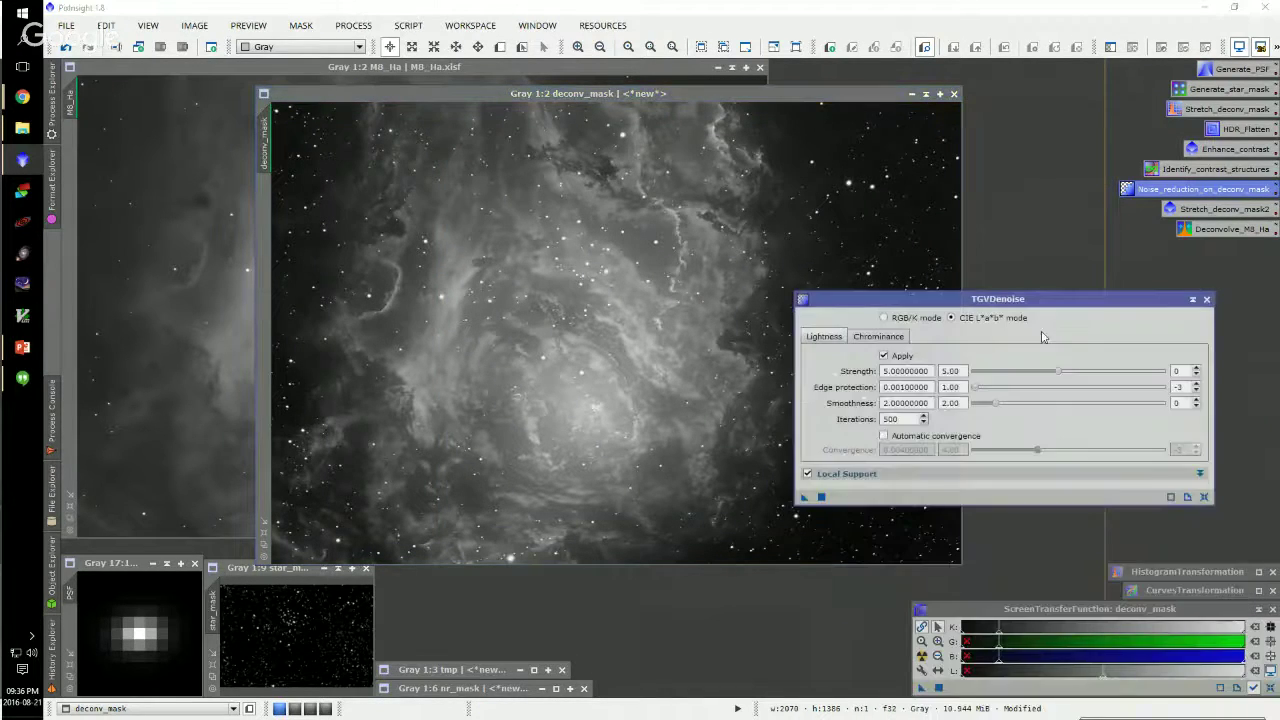
Reset and reapply the automatic screen stretch on deconv_mask, and inspect the noise in its dark star-field background
left_click(1271, 690)
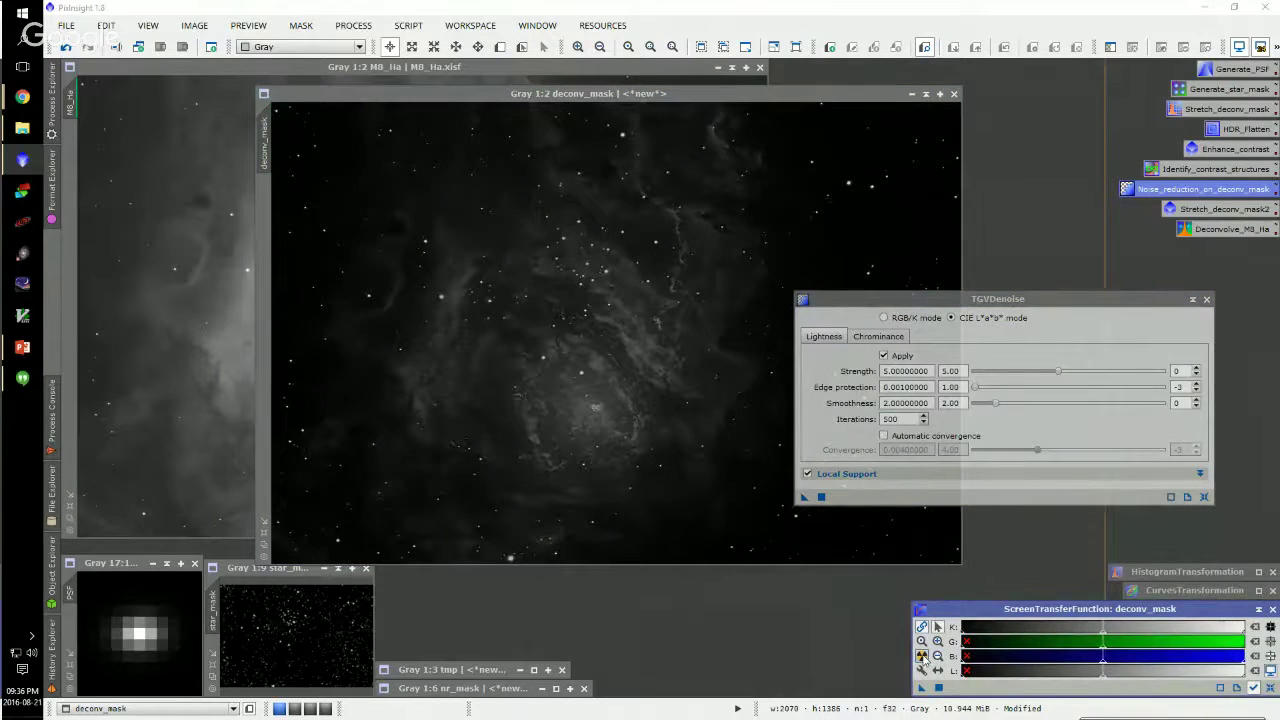
left_click(921, 656)
scroll(881, 140, "up", 1)
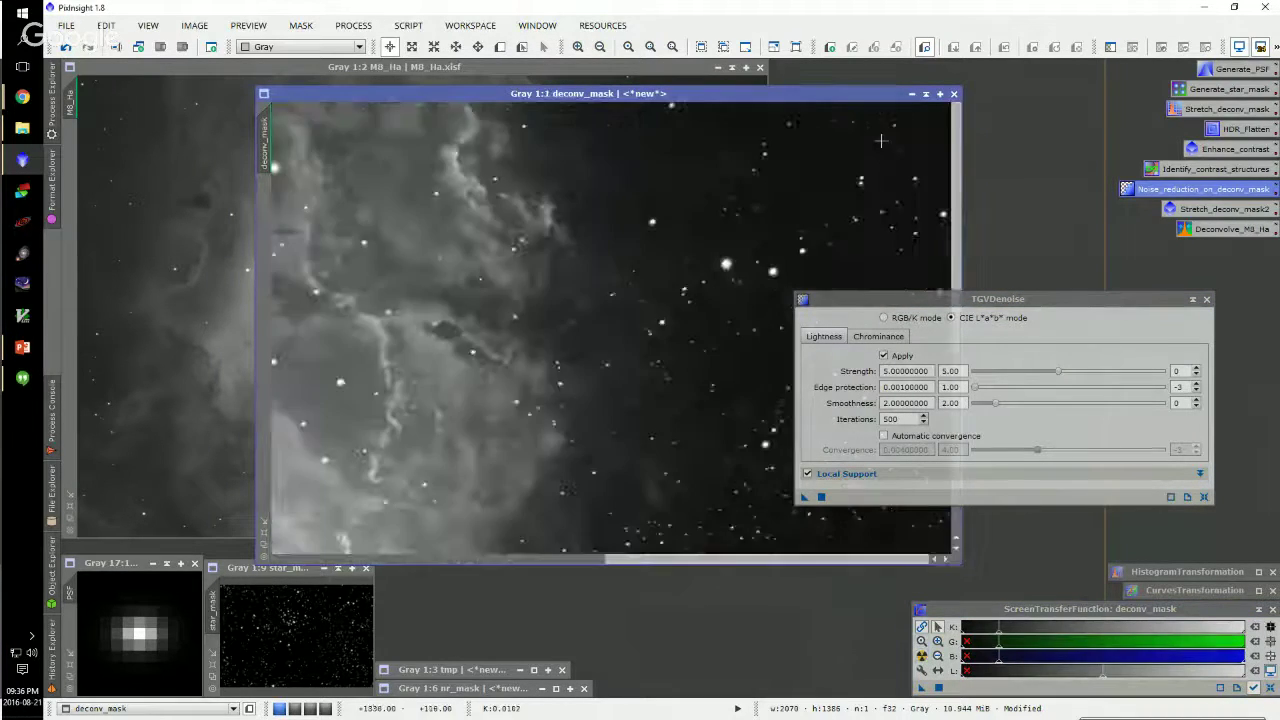
scroll(881, 140, "up", 1)
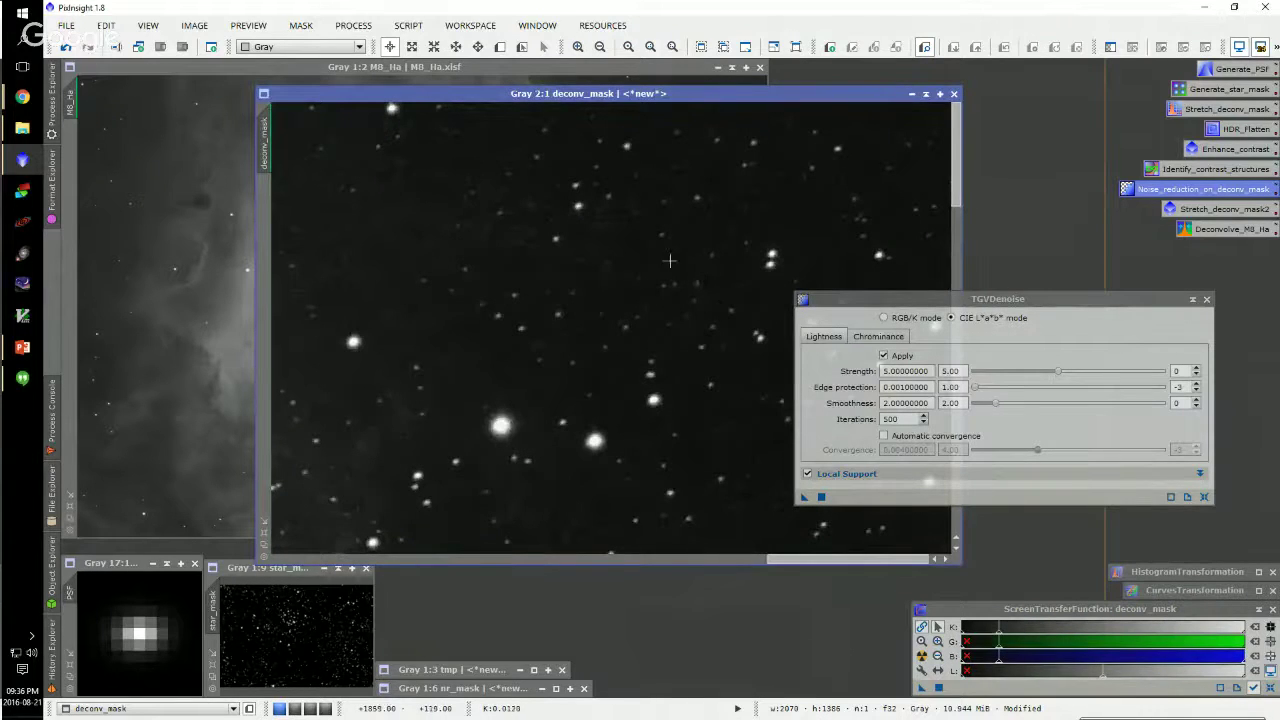
scroll(528, 297, "down", 2)
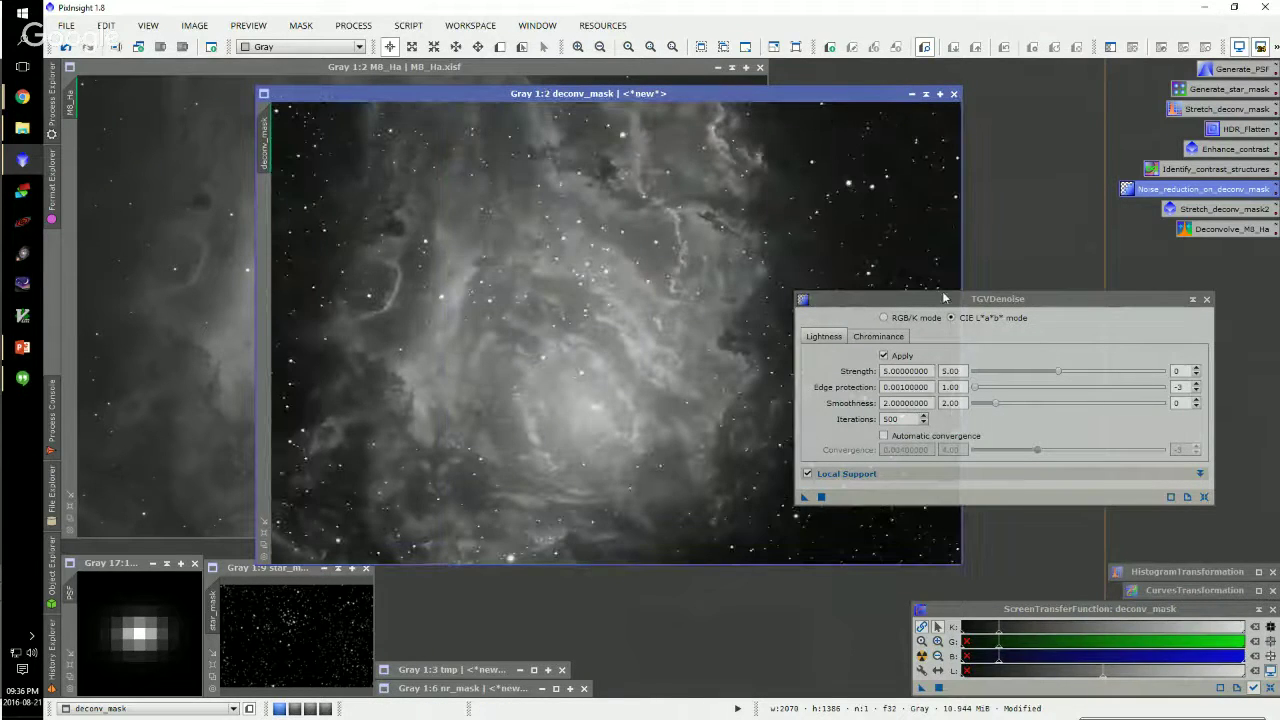
Expand the TGVDenoise local support settings, define a 326 by 310 pixel preview on deconv_mask around the dark cloud and curved filament, and open it
left_click_drag(955, 309, 992, 208)
left_click(912, 373)
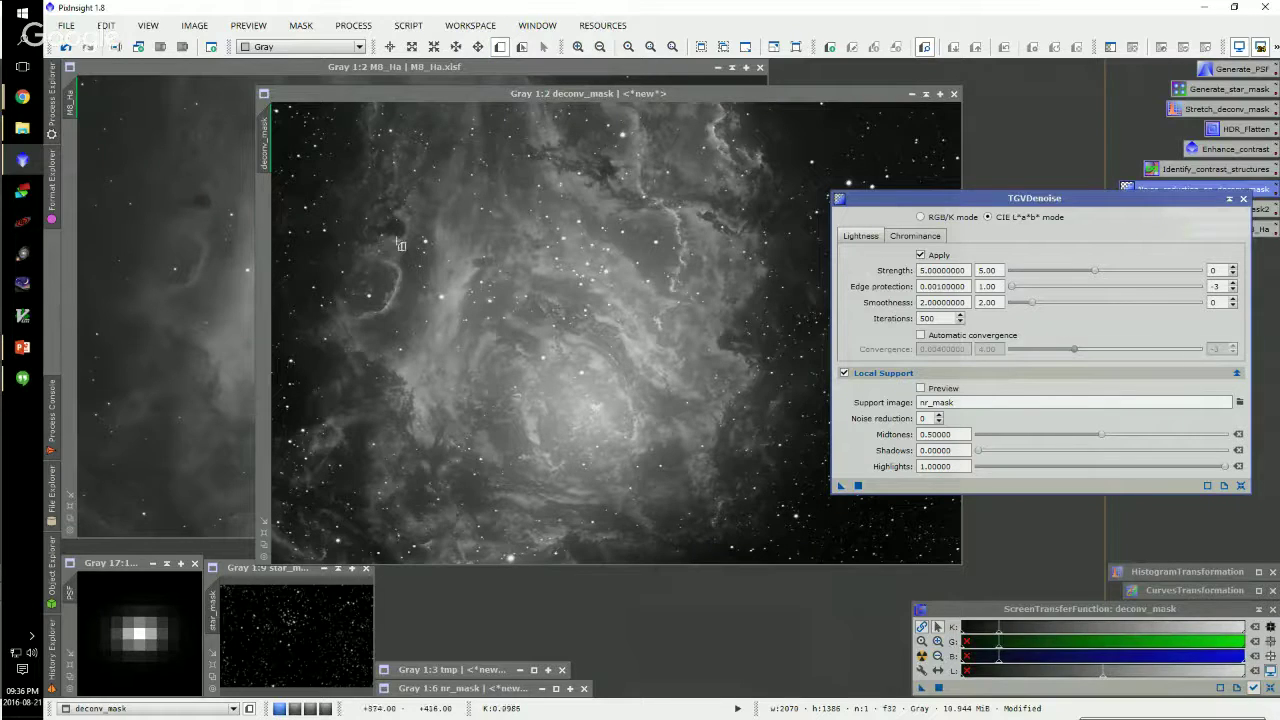
left_click_drag(321, 197, 428, 298)
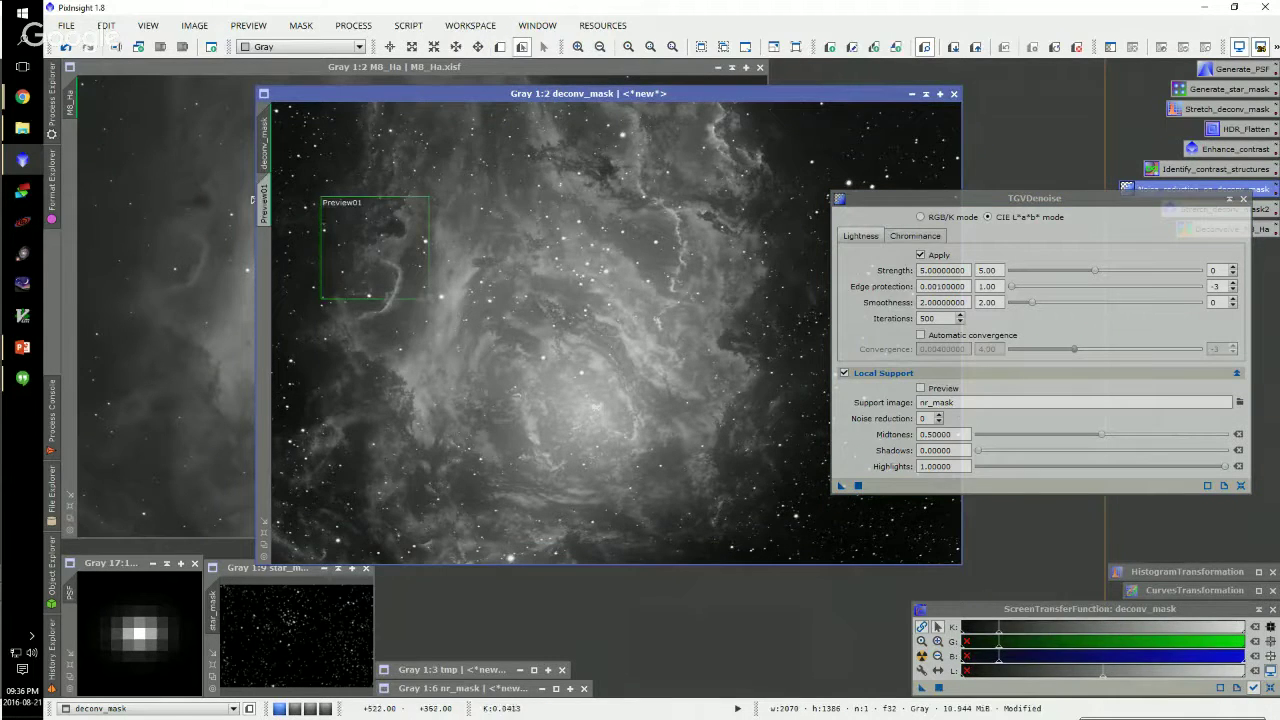
left_click(264, 203)
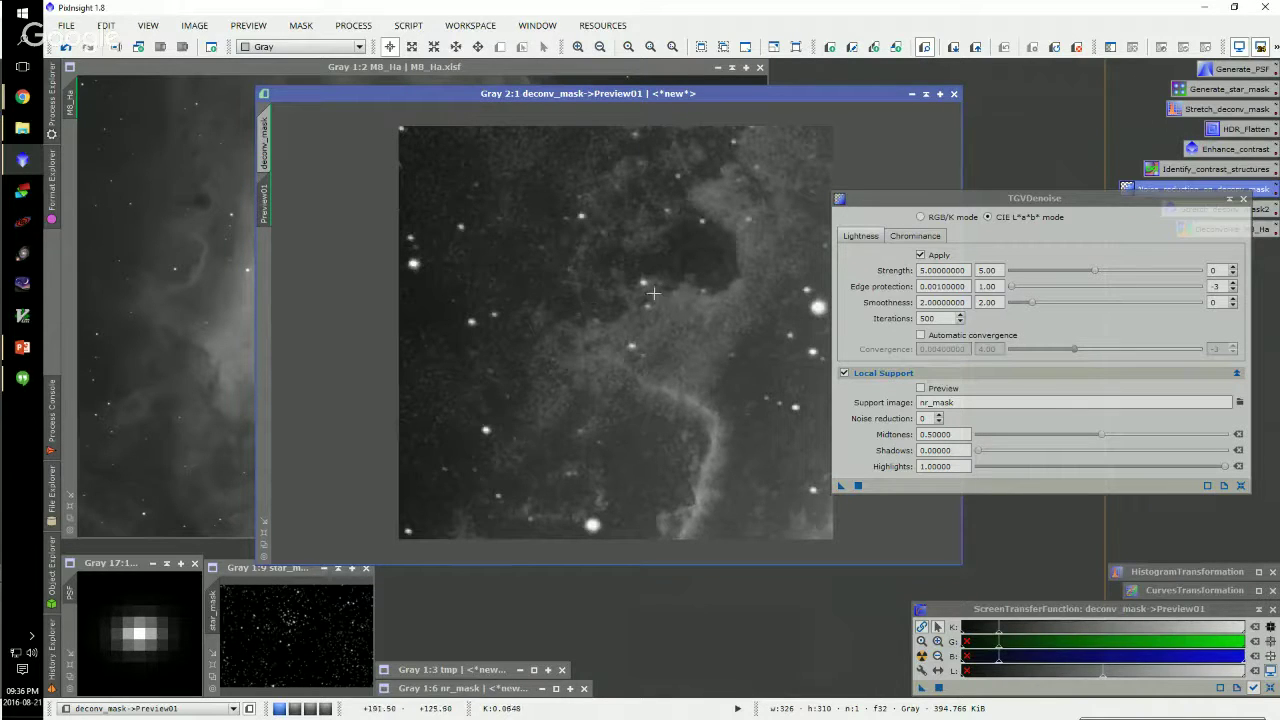
Review TGVDenoise's edge protection and strength, then denoise the full deconv_mask with strength 5.00, 500 iterations and nr_mask as local support
left_click(990, 286)
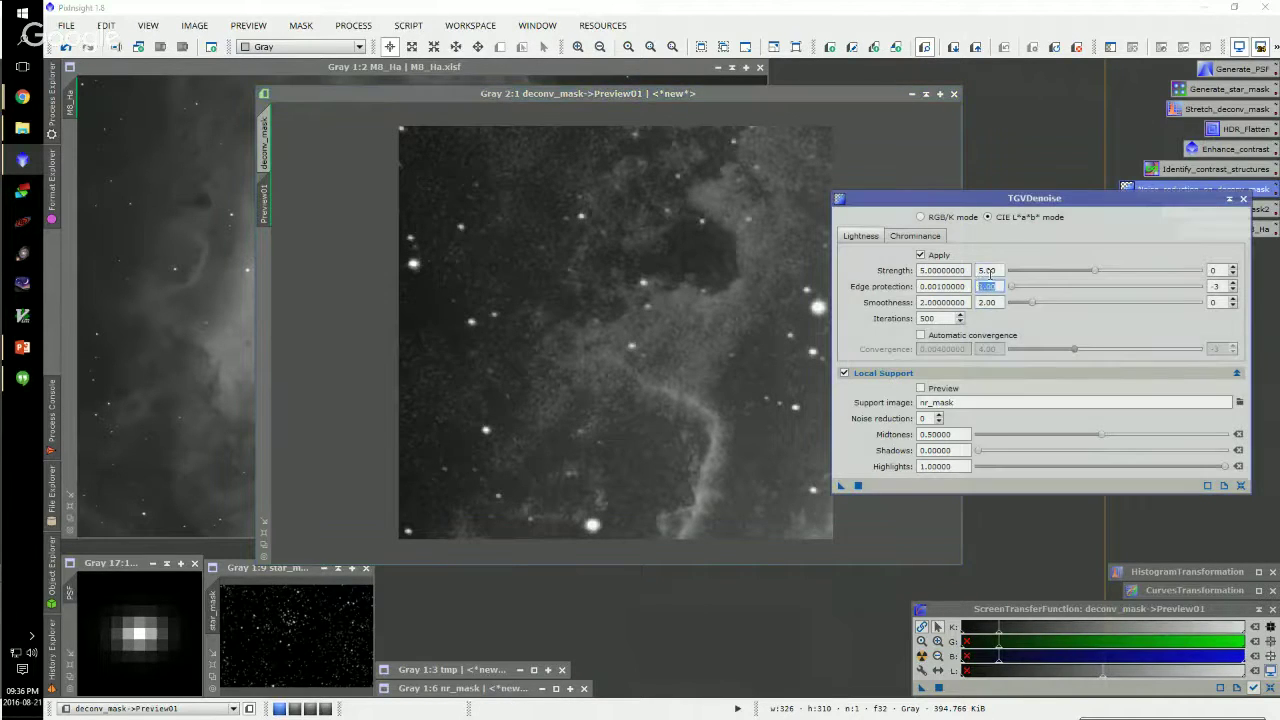
left_click(988, 271)
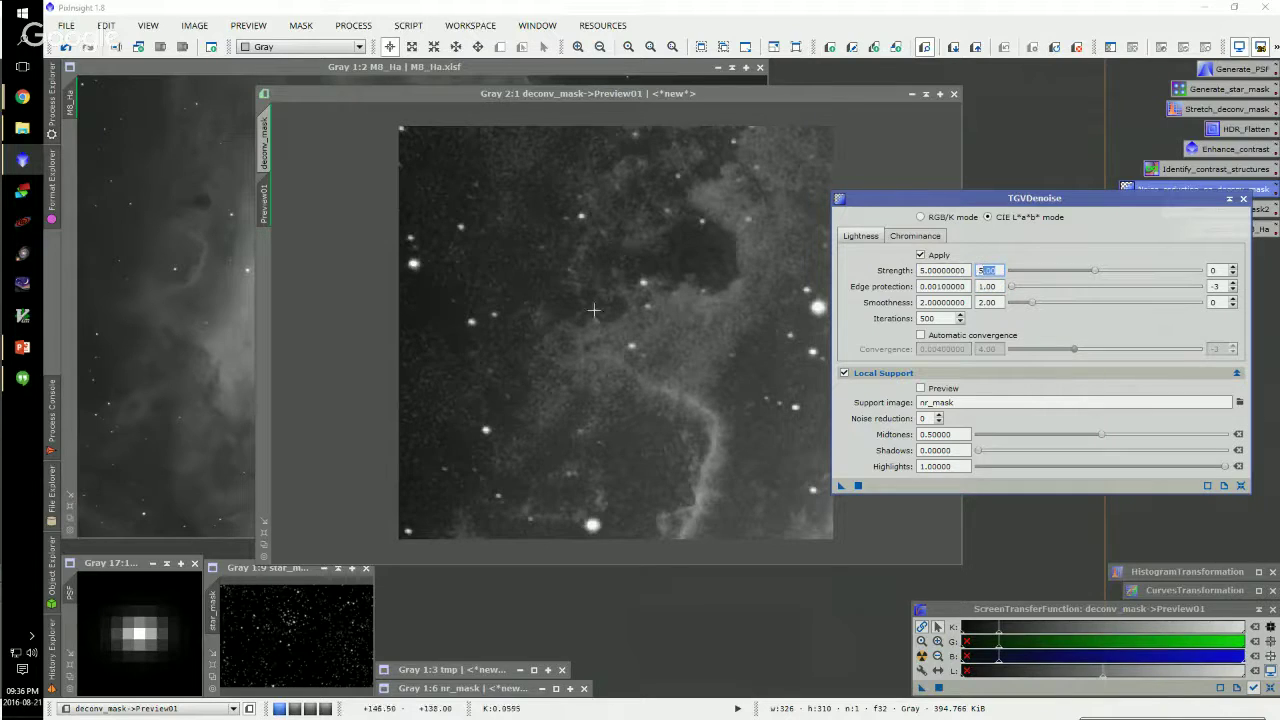
left_click(265, 145)
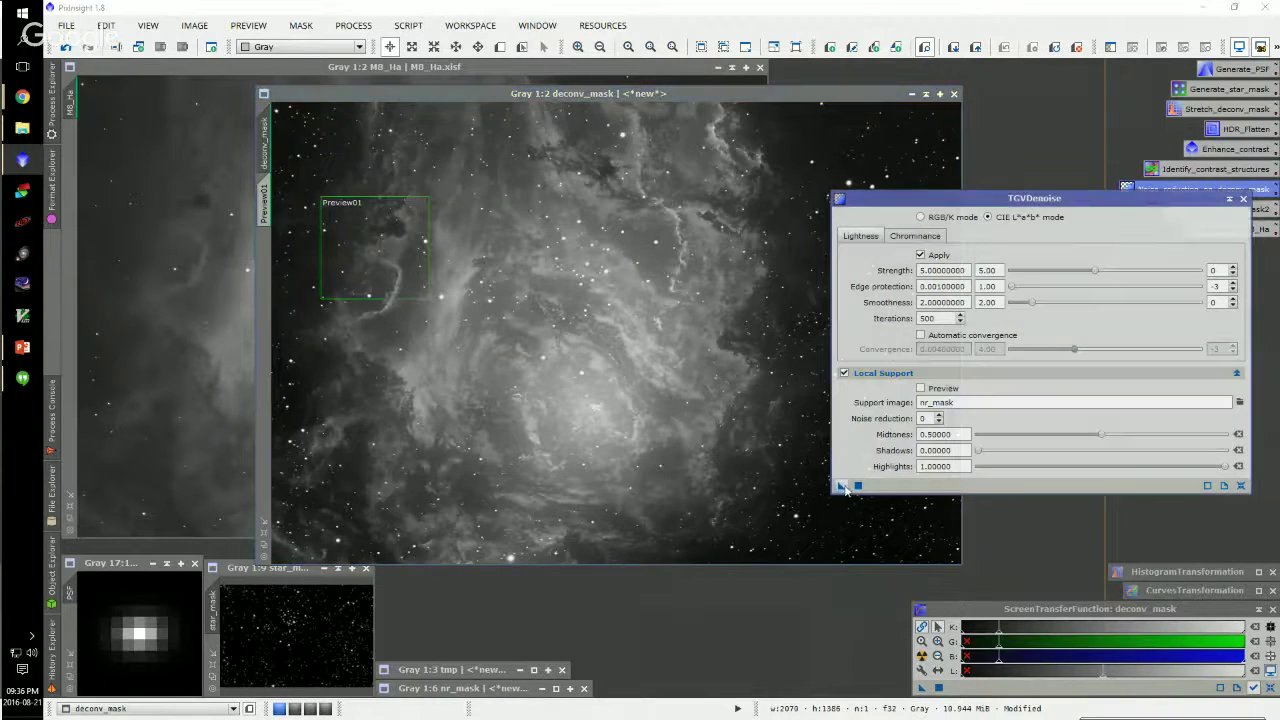
left_click(842, 486)
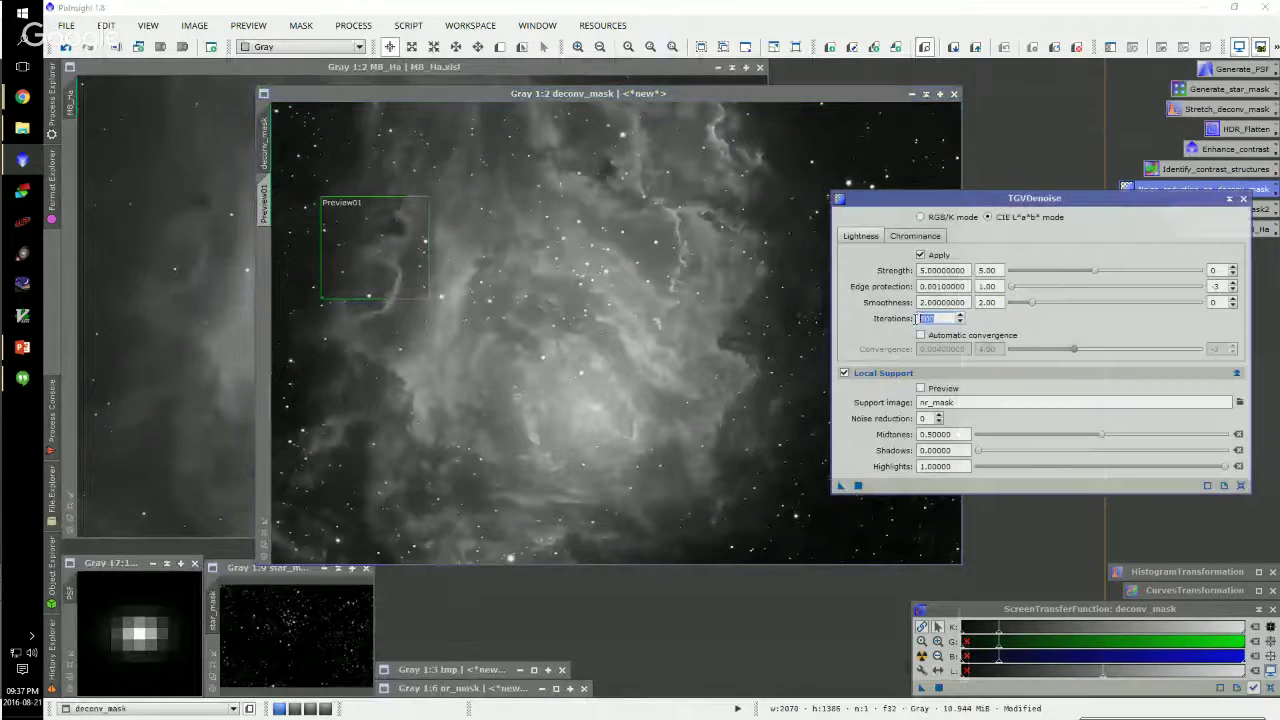
Inspect the filaments and dark structures of the denoised deconv_mask up close, relating them to the TGVDenoise edge protection setting
double_click(976, 286)
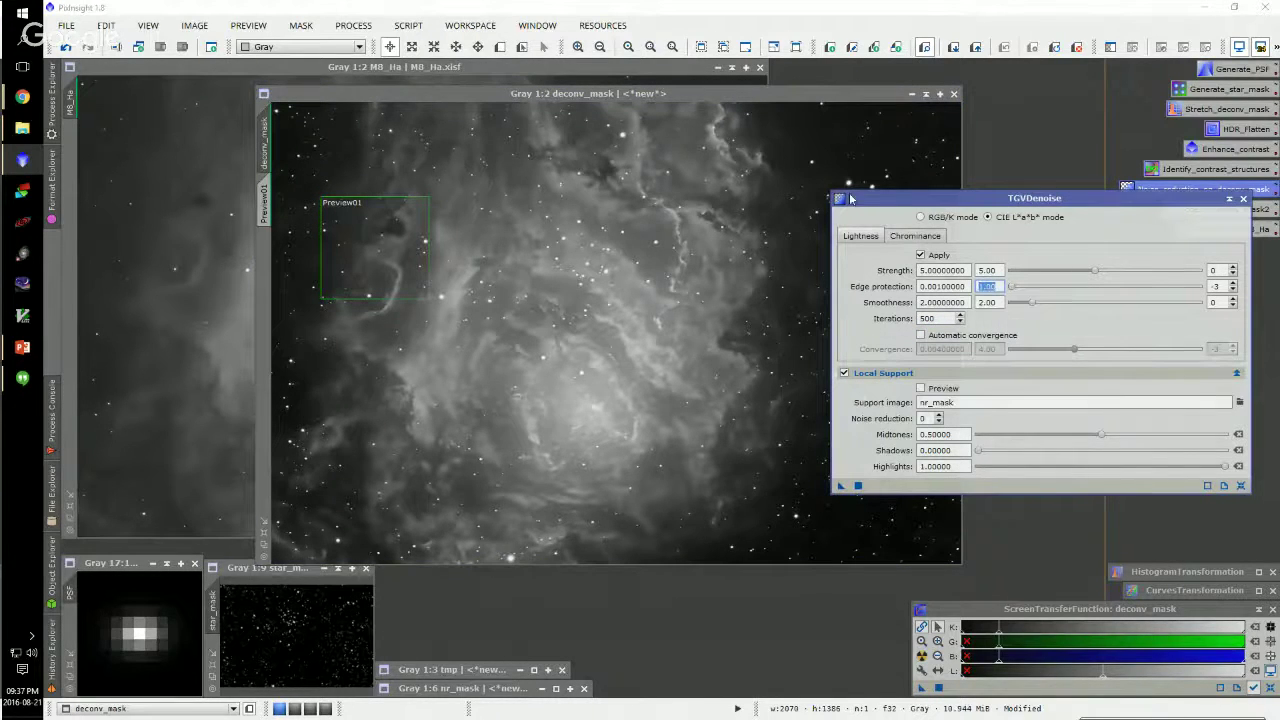
scroll(712, 150, "up", 2)
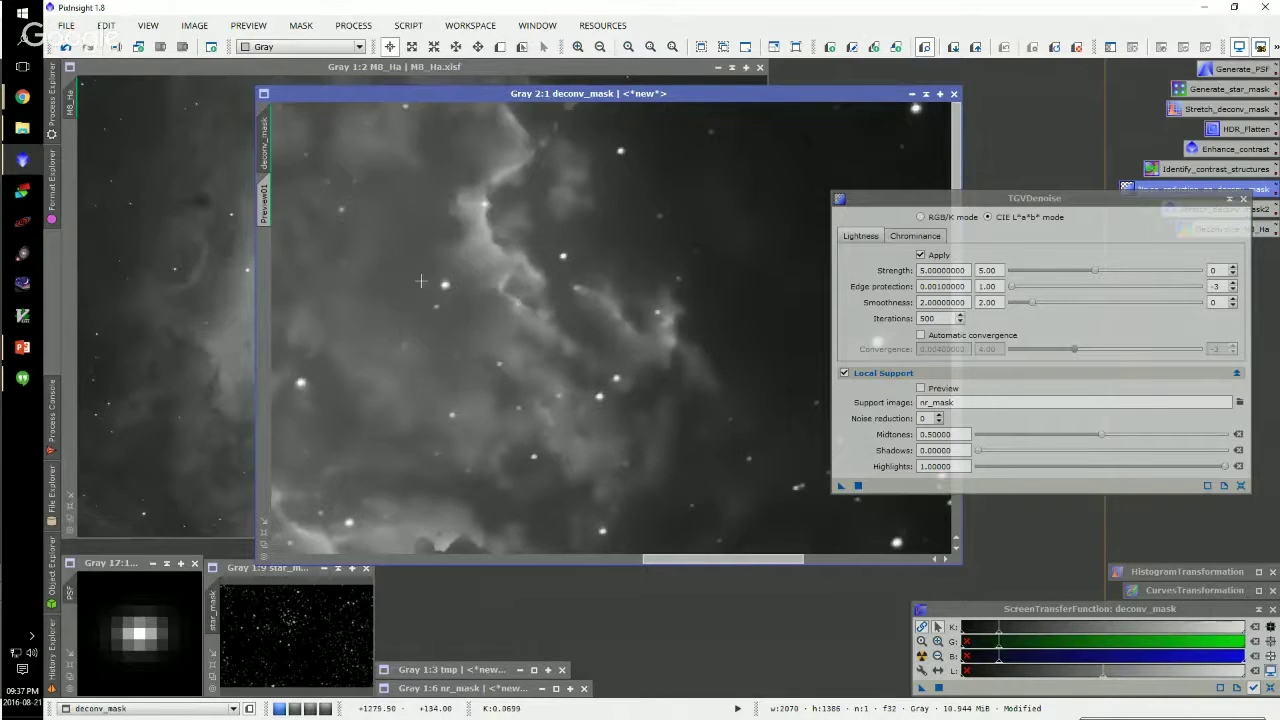
scroll(428, 278, "down", 3)
scroll(588, 315, "left", 2)
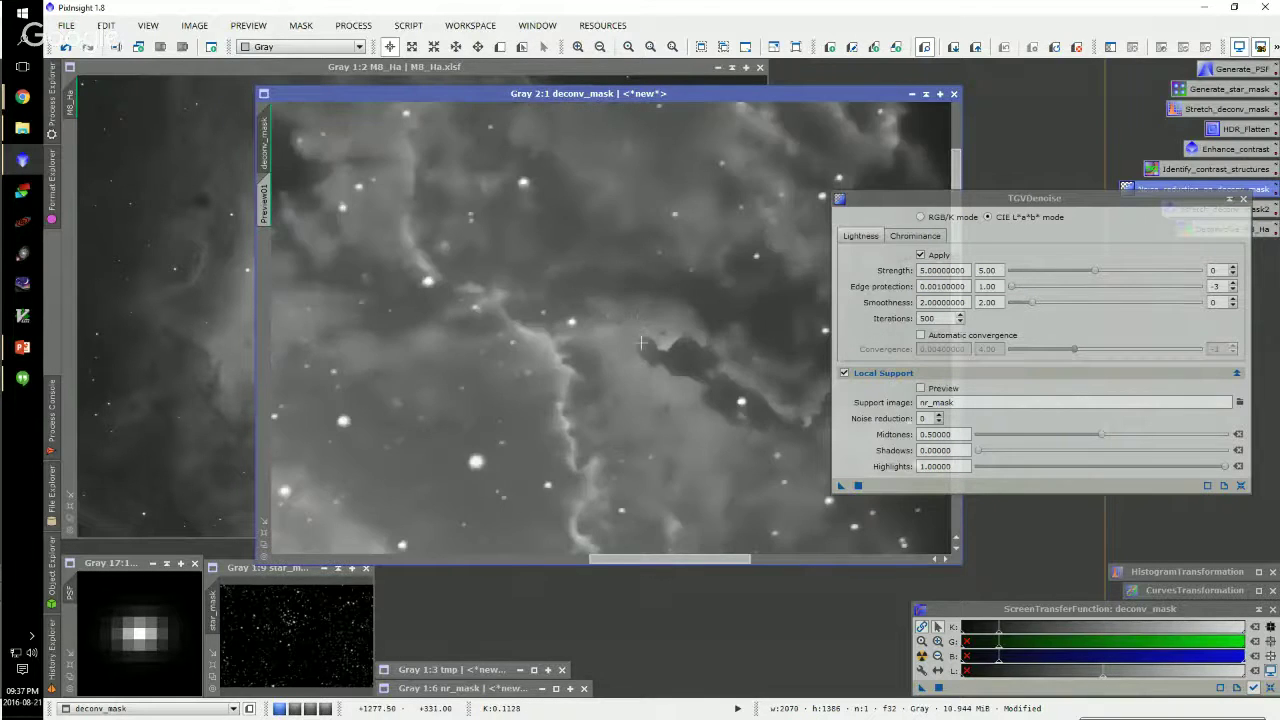
Inspect the denoised deconv_mask overall and around its preview area, and undo the full-image denoising
scroll(630, 345, "down", 3)
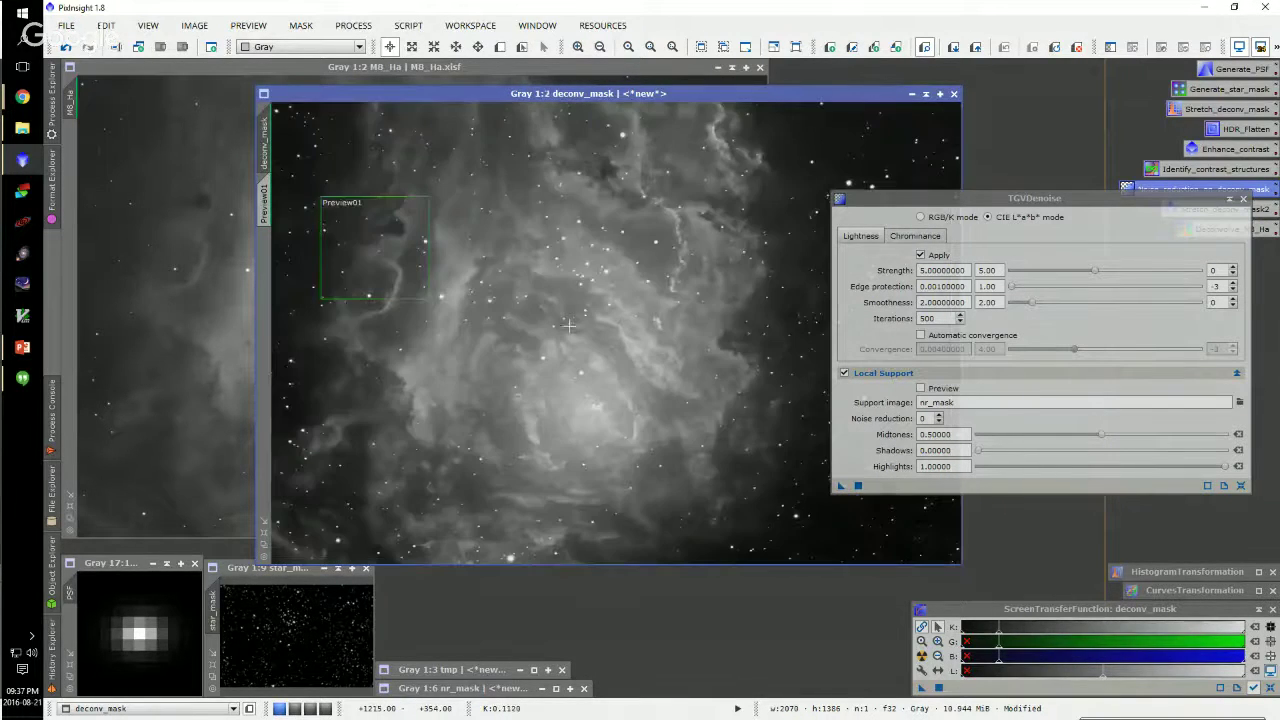
scroll(555, 300, "up", 2)
scroll(539, 275, "down", 1)
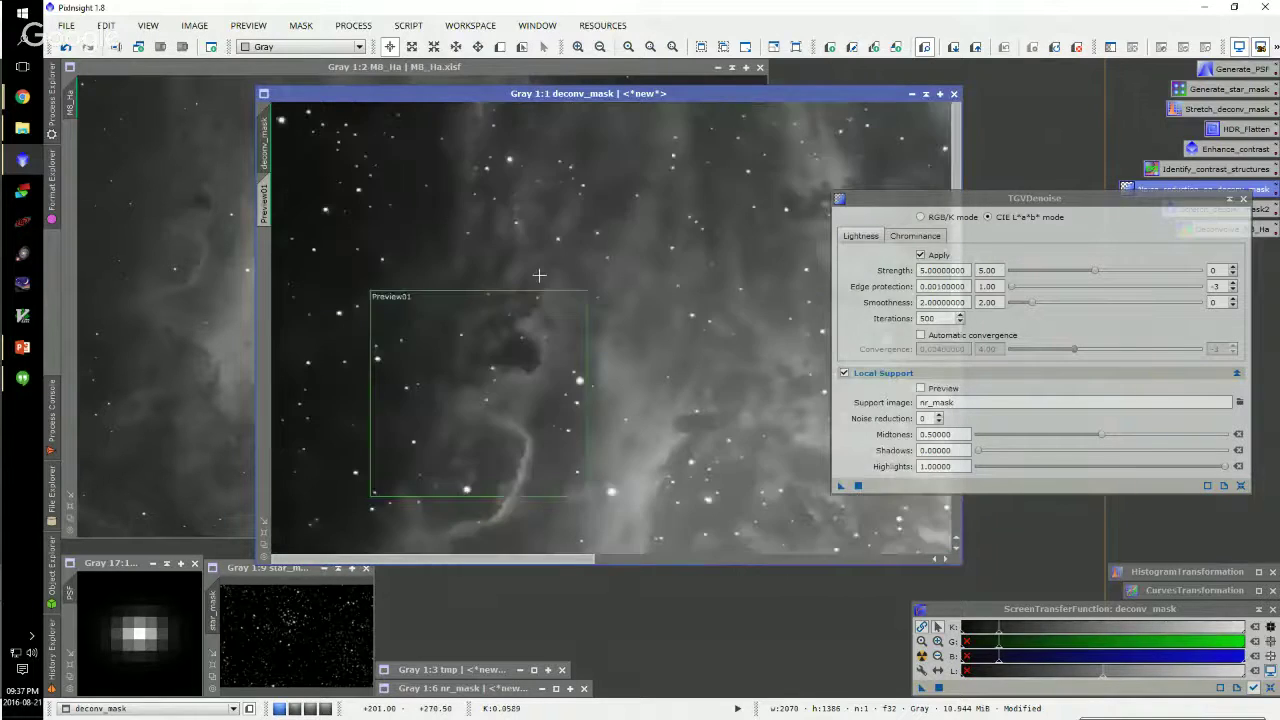
scroll(539, 275, "down", 1)
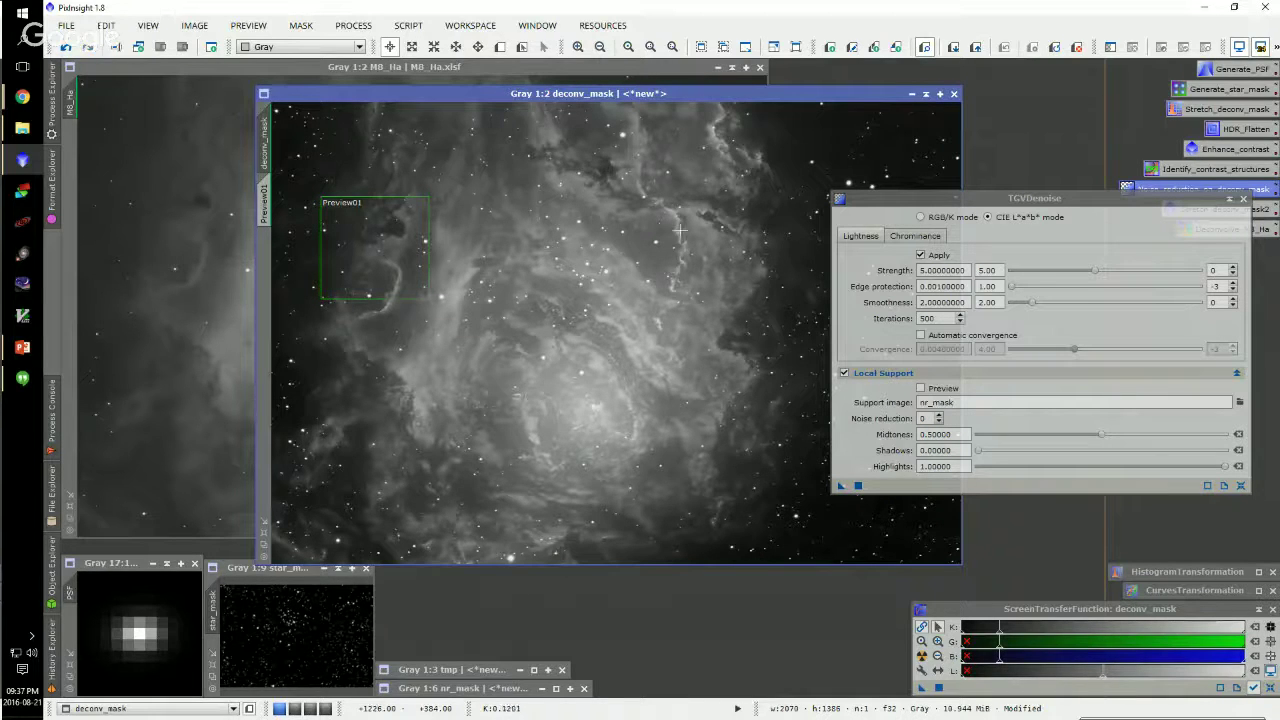
Set the TGVDenoise edge protection to 0.0005 (5.00, exponent -4) and test it on Preview01 of deconv_mask
left_click(1233, 290)
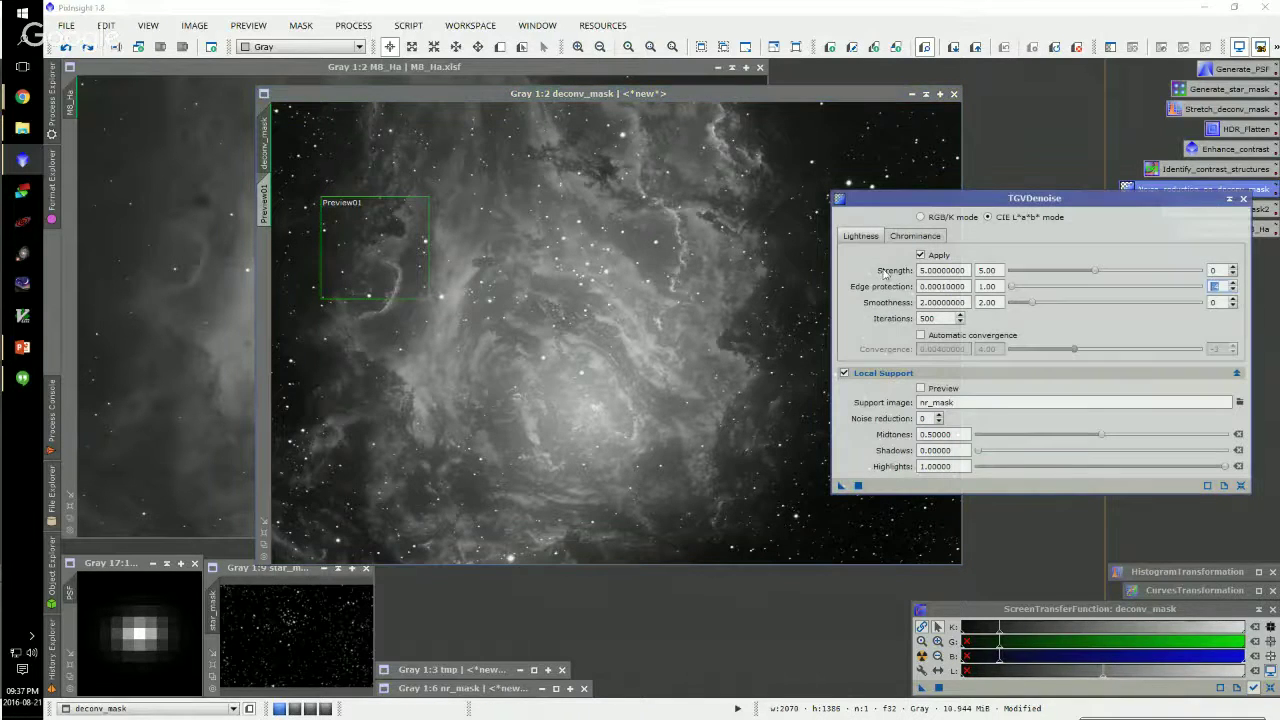
left_click(263, 203)
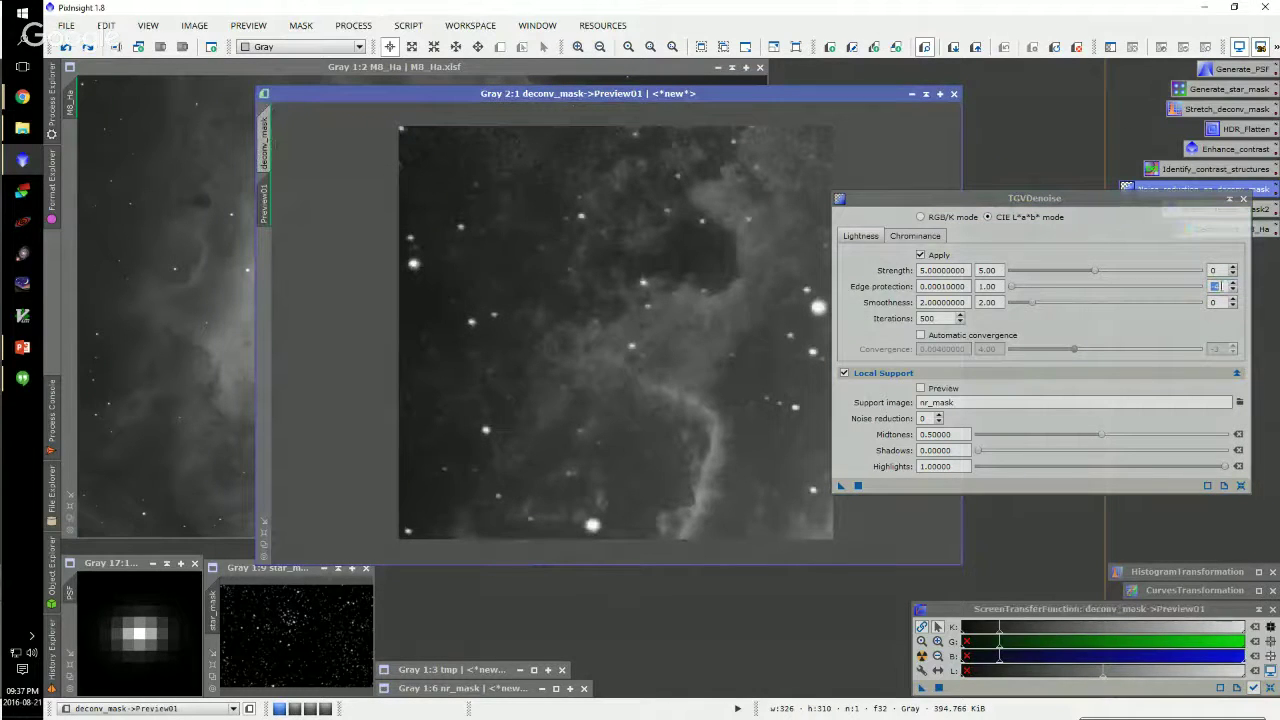
left_click(872, 279)
type("5")
key("Tab")
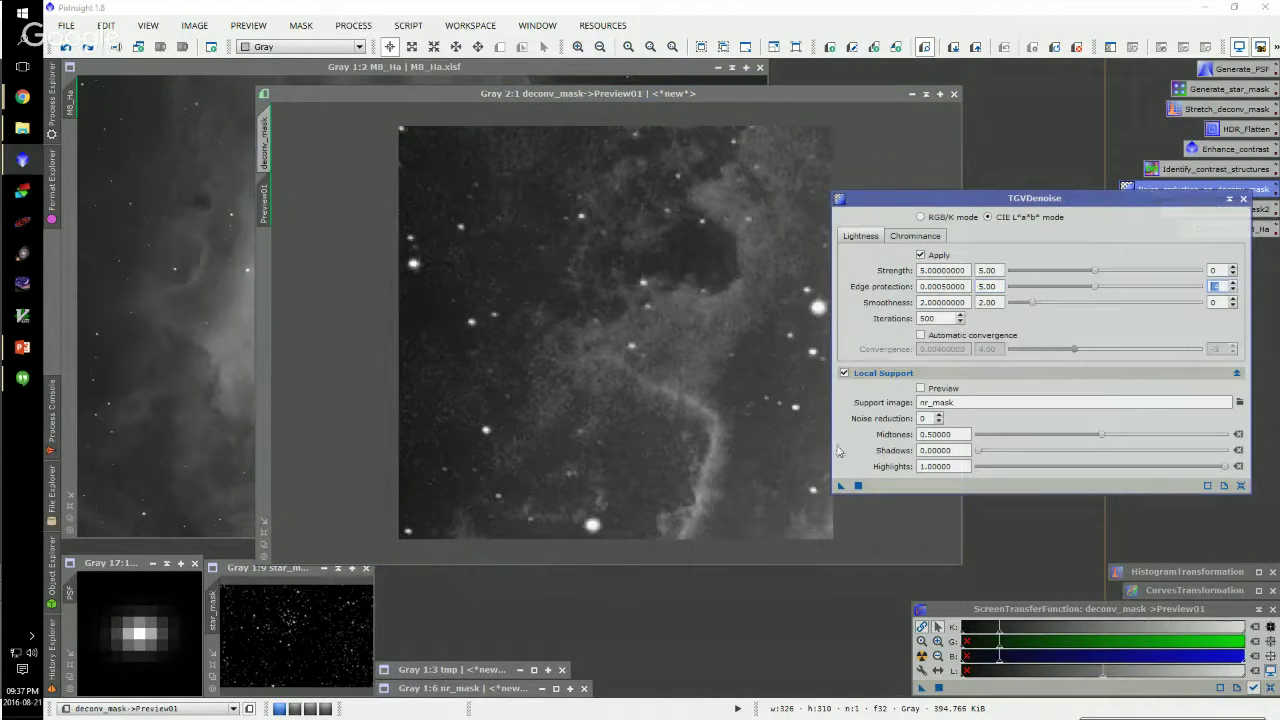
left_click_drag(838, 486, 480, 314)
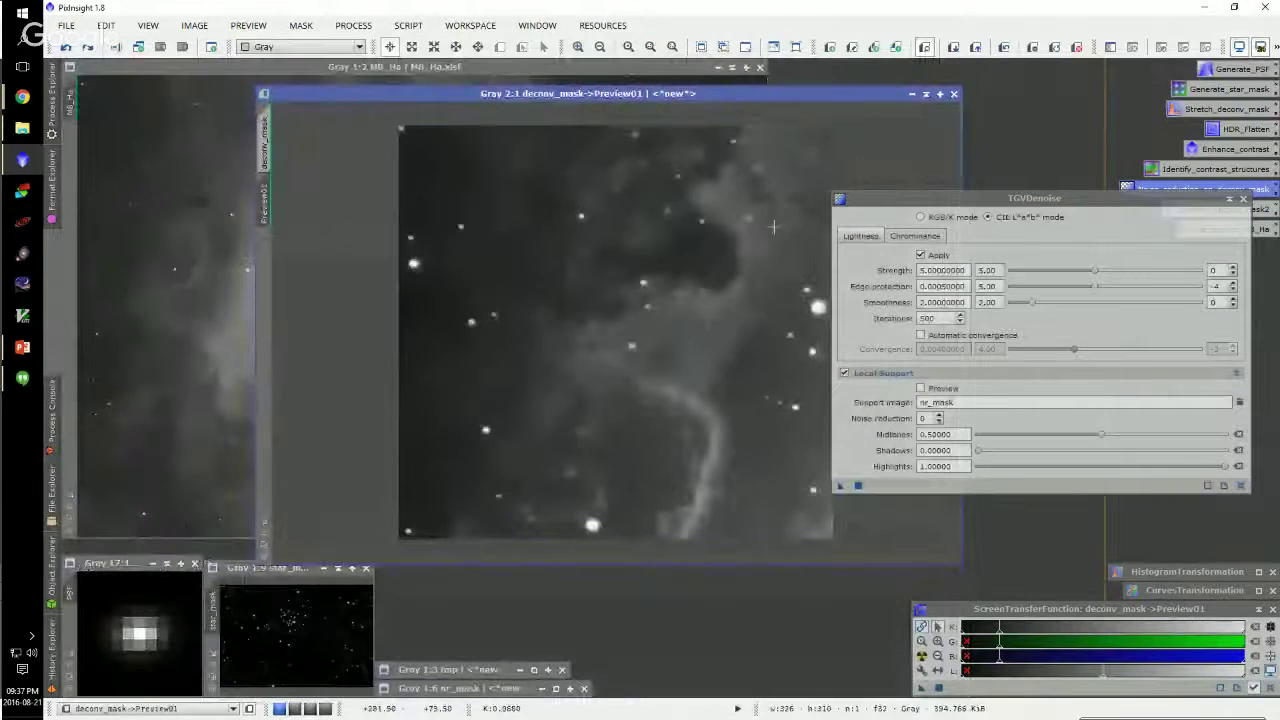
Compare the denoised Preview01 with the full deconv_mask and with its state before denoising
key("ctrl+Page_Up")
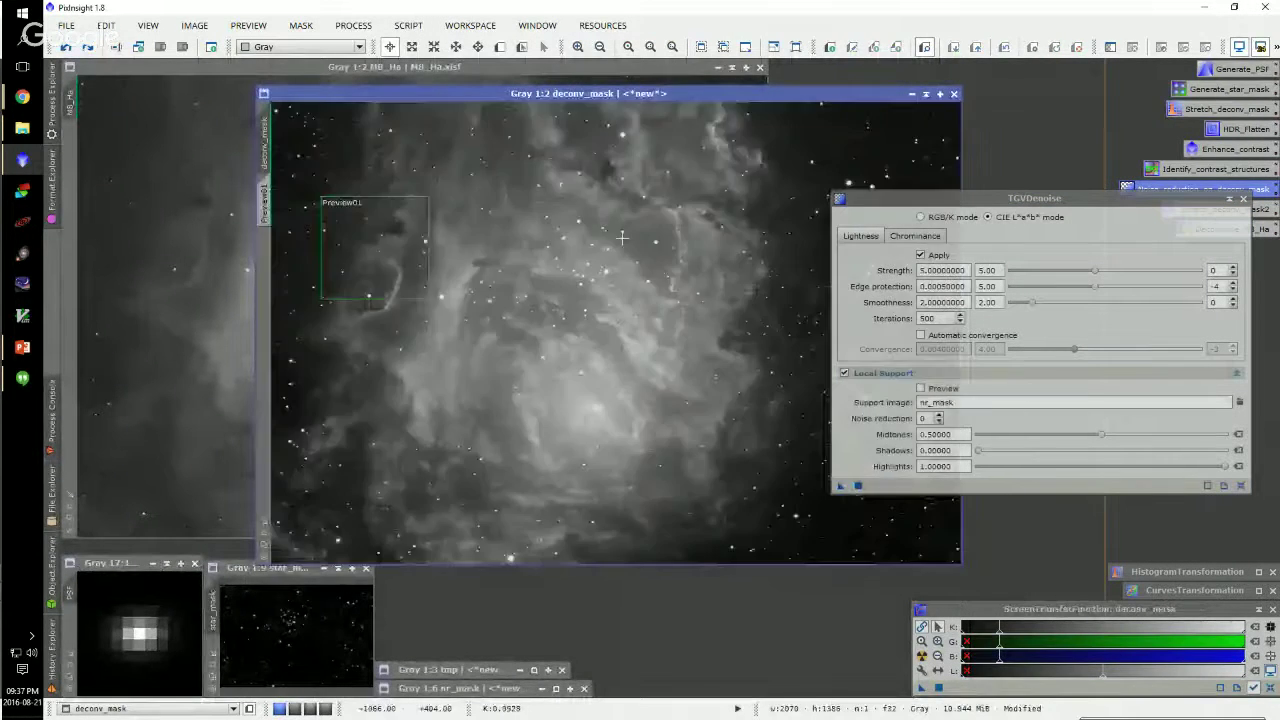
key("ctrl+Page_Down")
key("ctrl+shift+z")
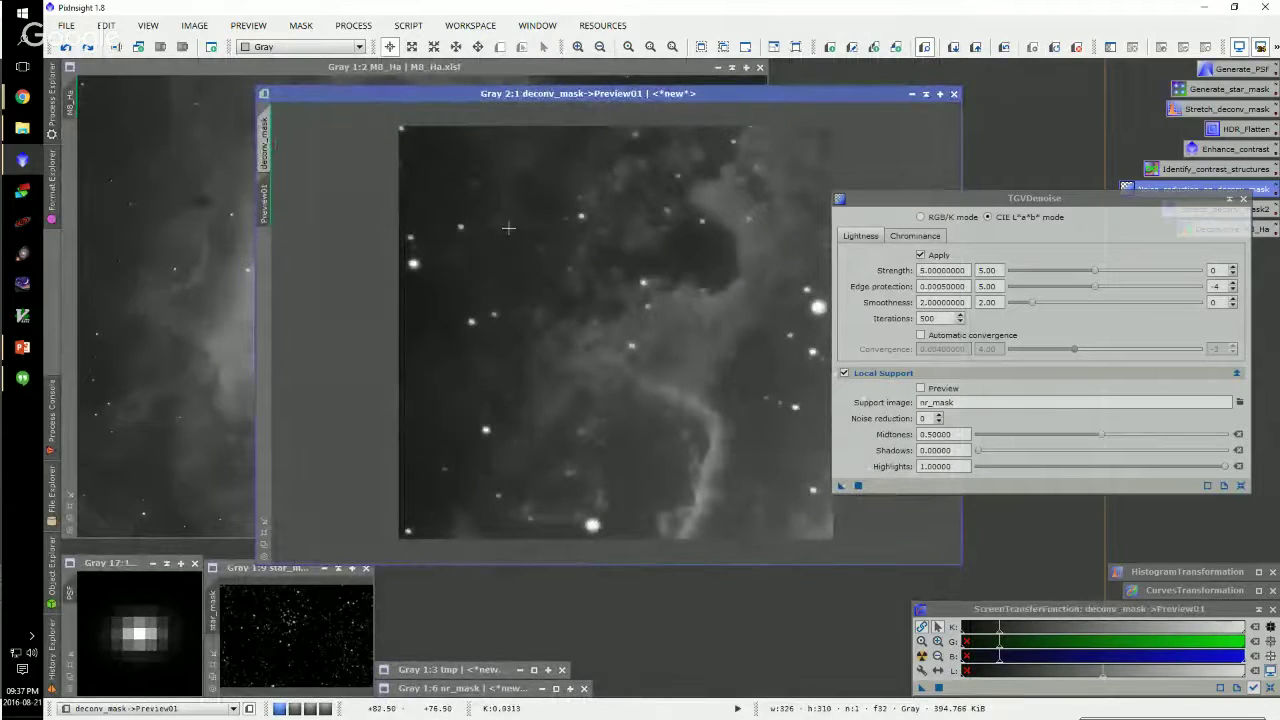
key("ctrl+z")
Try TGVDenoise on Preview01 with the edge protection lowered to 0.0002
double_click(993, 286)
type("2")
key("Tab")
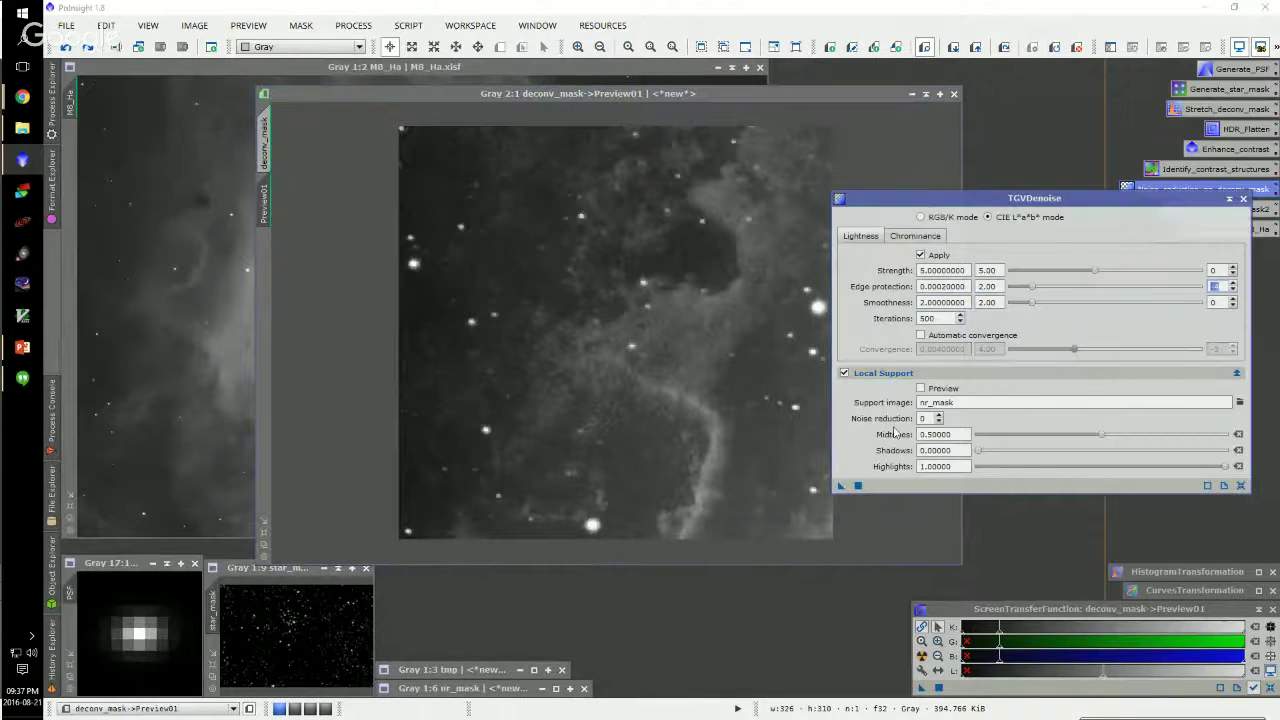
left_click_drag(842, 487, 580, 300)
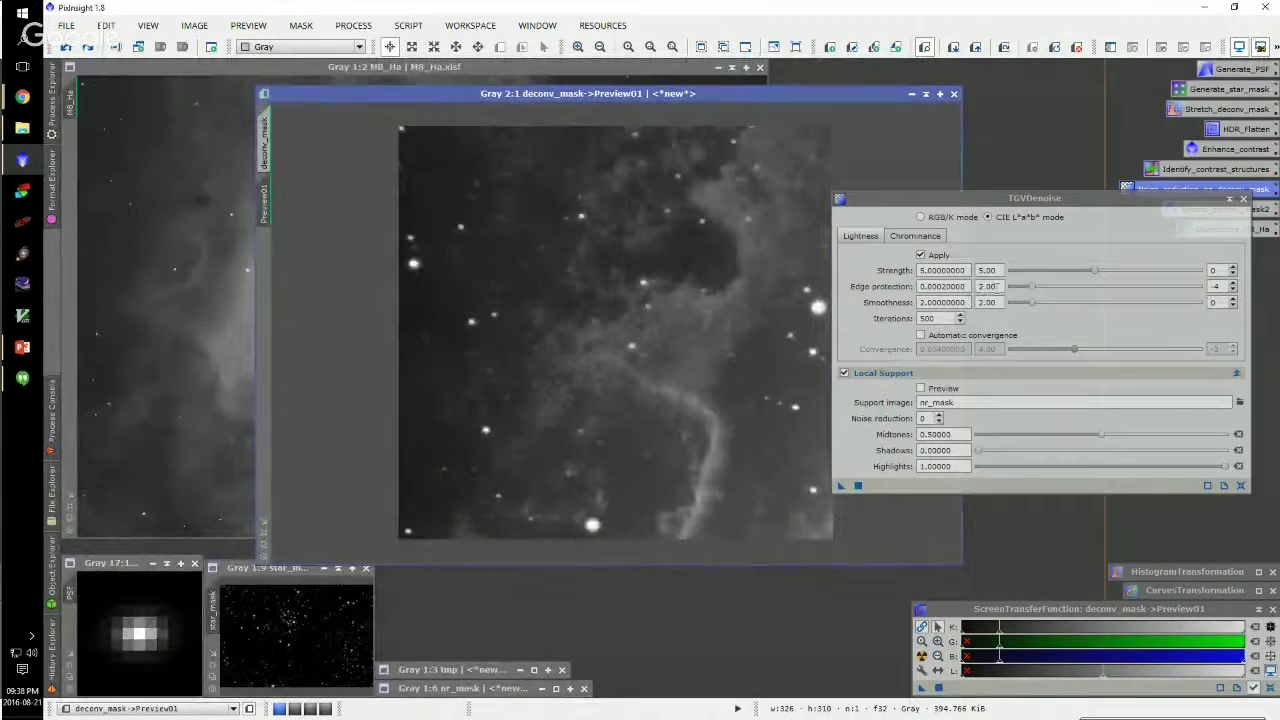
Set the TGVDenoise edge protection to 0.0004 and test the denoising on Preview01 again
double_click(988, 287)
key("Tab")
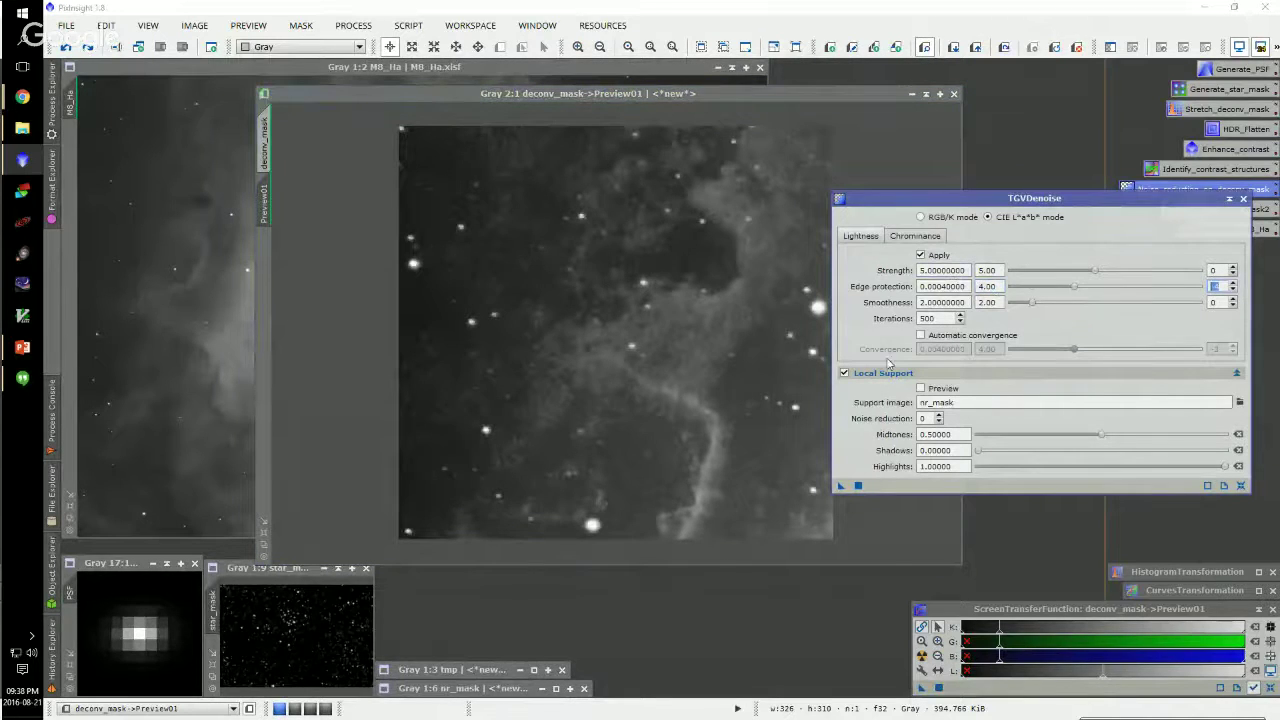
left_click_drag(847, 484, 518, 333)
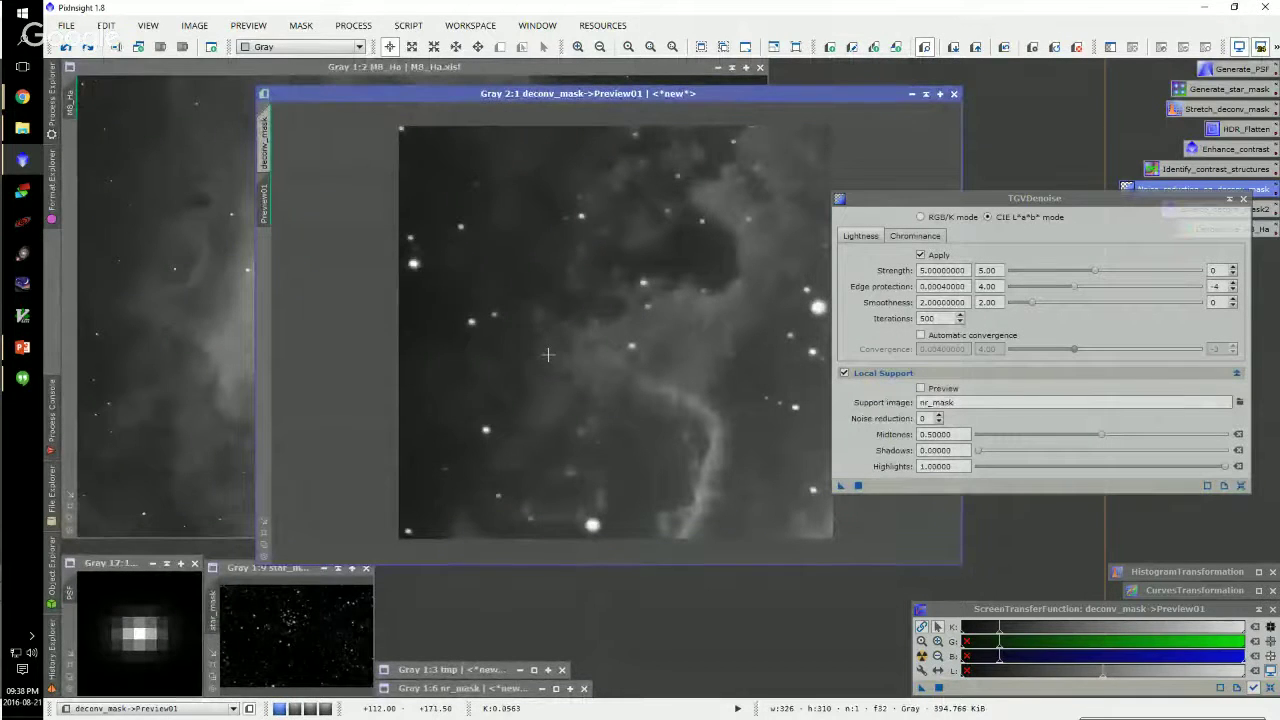
Denoise the full deconv_mask image with edge protection 0.0004 and nr_mask as local support, and close TGVDenoise
left_click(265, 145)
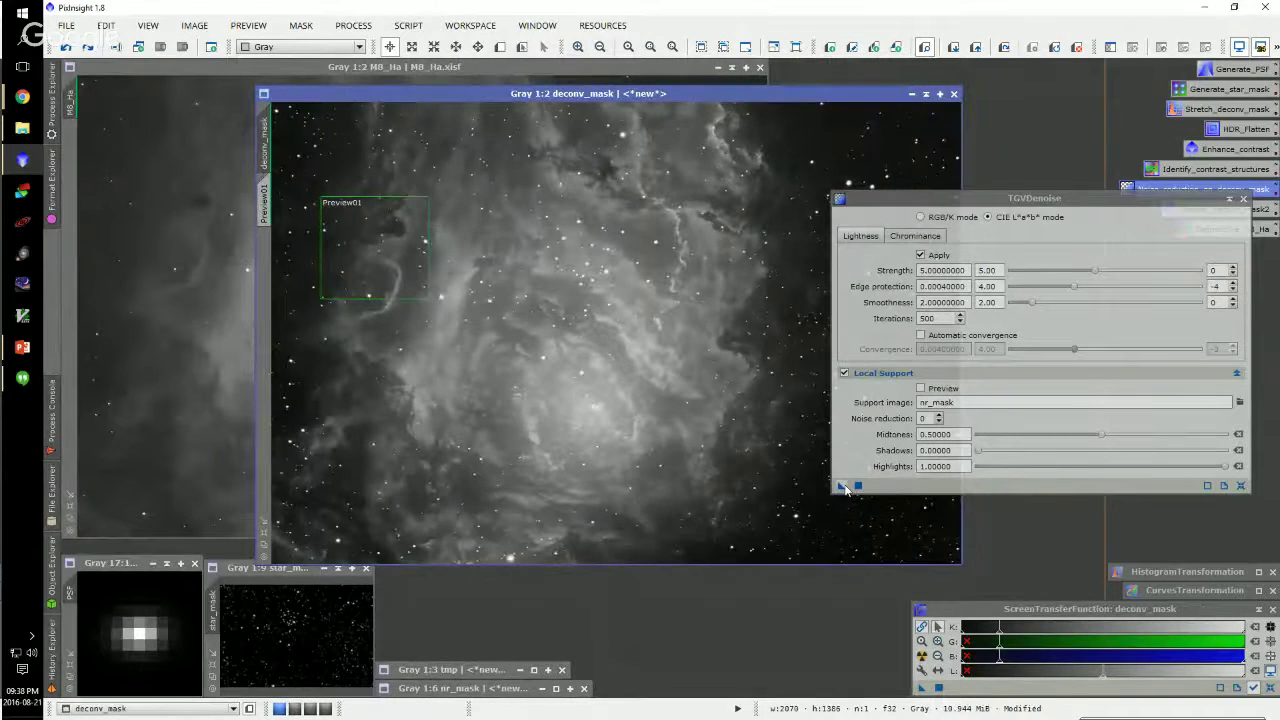
left_click_drag(843, 486, 586, 320)
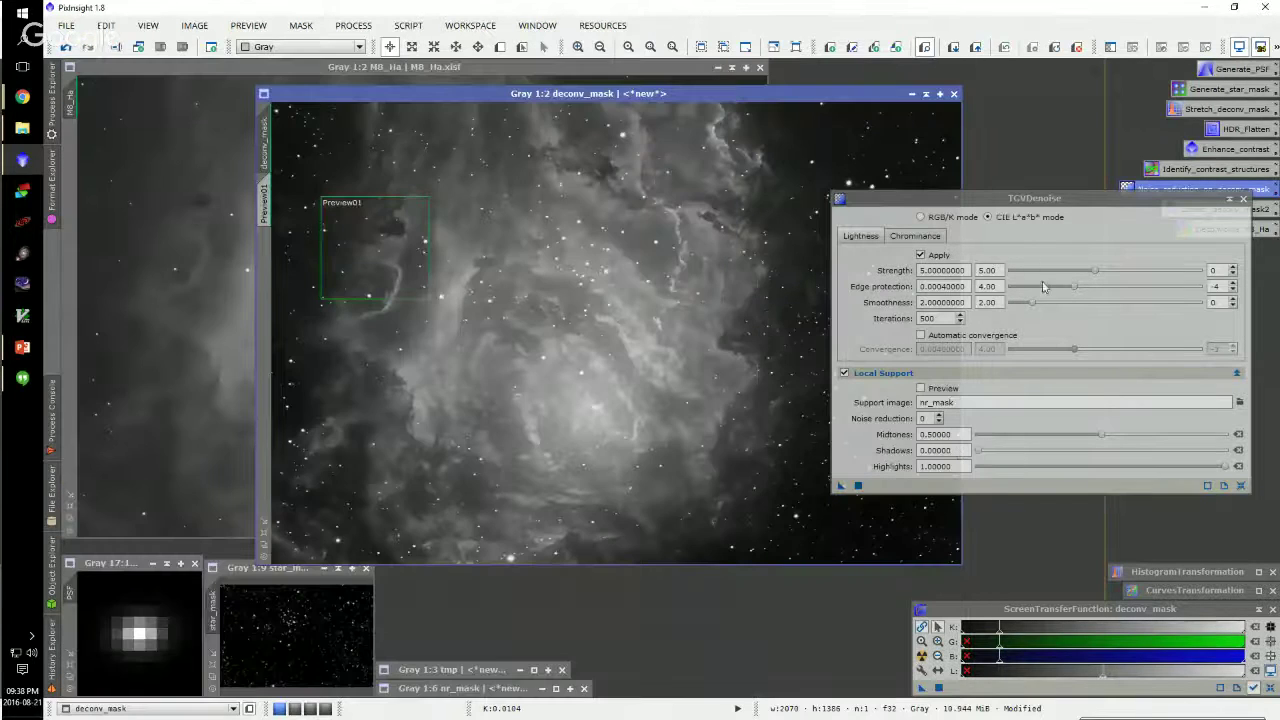
left_click(1243, 198)
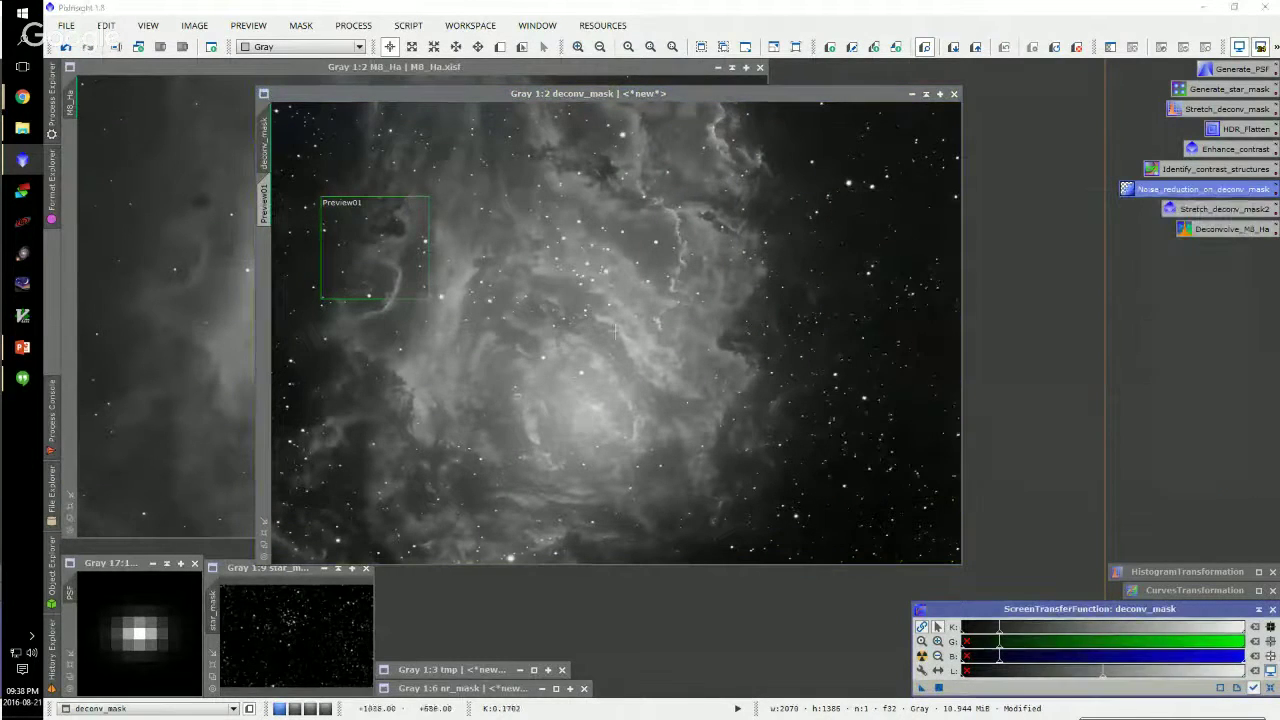
Shrink the deconv_mask window to 1:5 zoom and place it beside the M8_Ha image
scroll(580, 208, "down", 1)
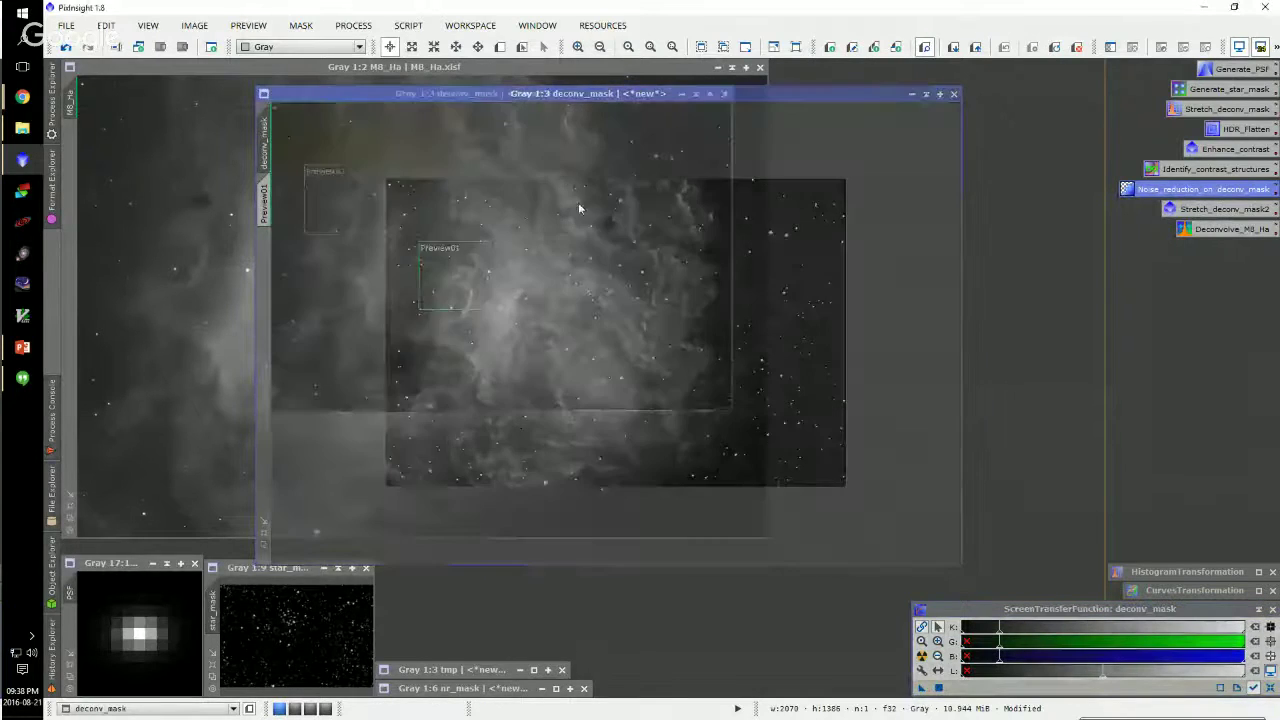
left_click_drag(468, 99, 940, 358)
scroll(637, 391, "down", 1)
scroll(637, 391, "down", 1)
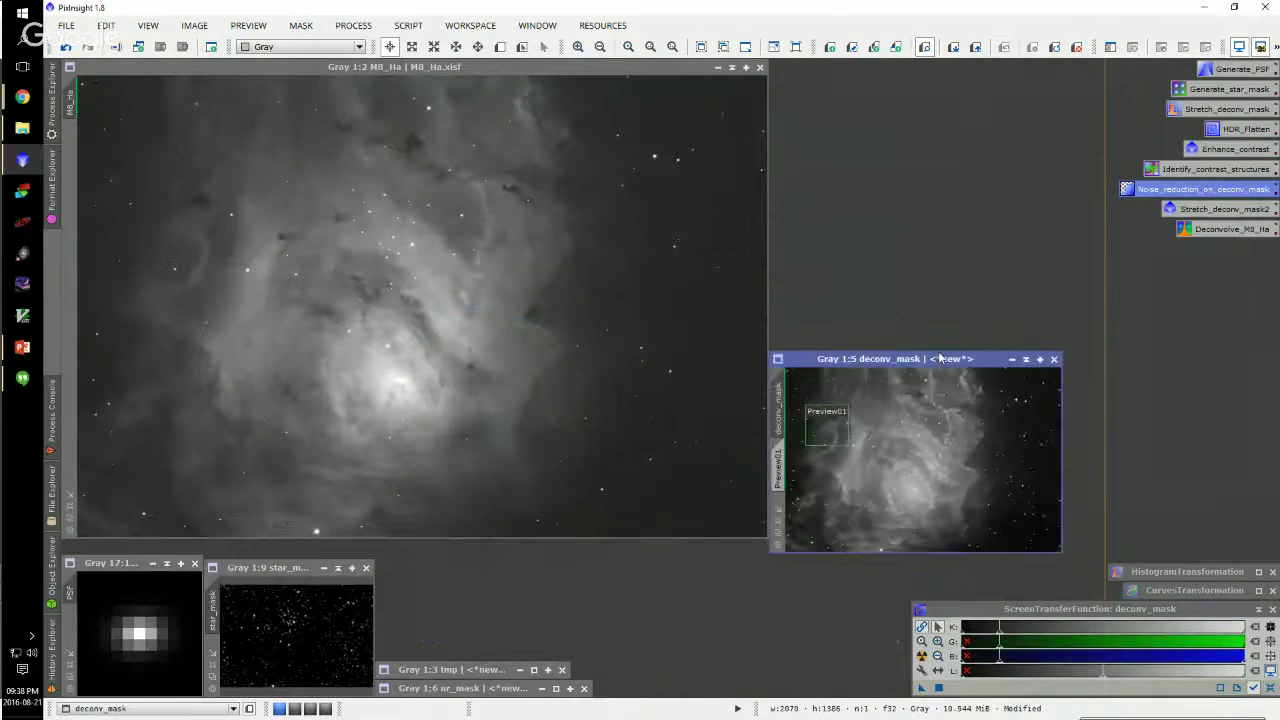
Review the processes and description in the Stretch_deconv_mask2 process container, and close it
double_click(1228, 209)
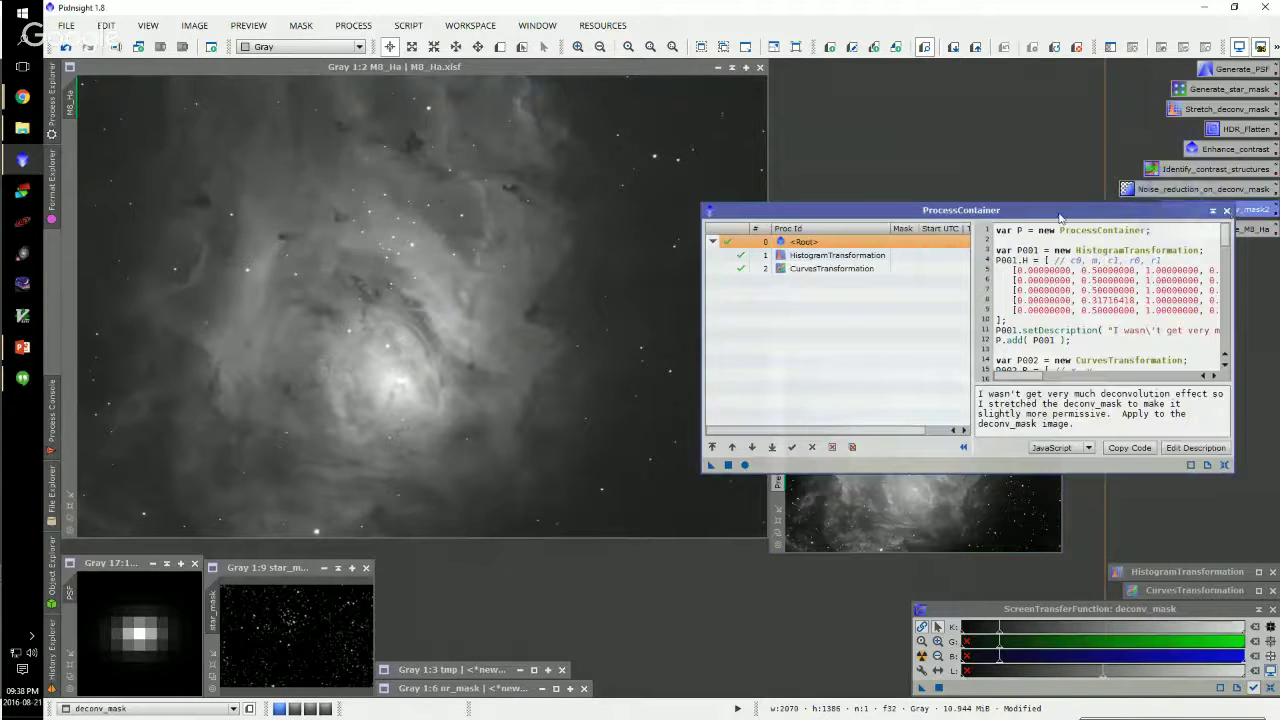
left_click_drag(1116, 214, 866, 121)
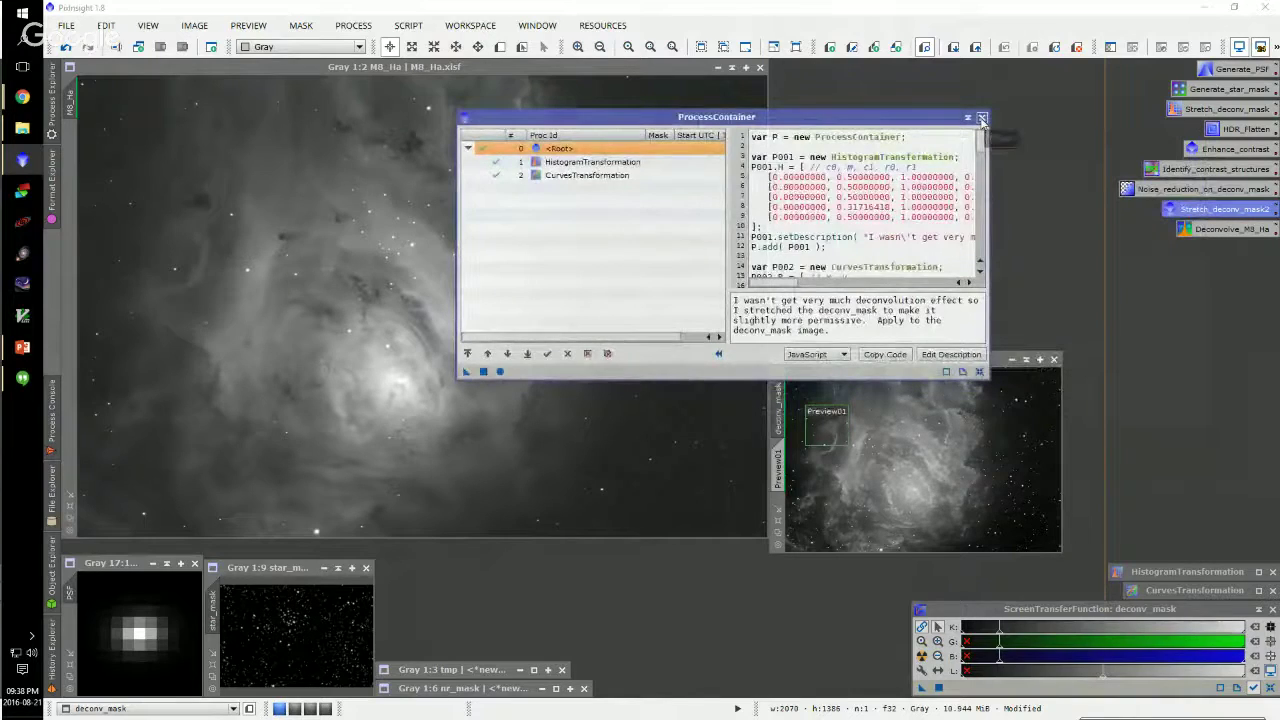
left_click(982, 118)
Reset the screen stretch on deconv_mask and move its window over the edge of the M8_Ha image
left_click(1270, 688)
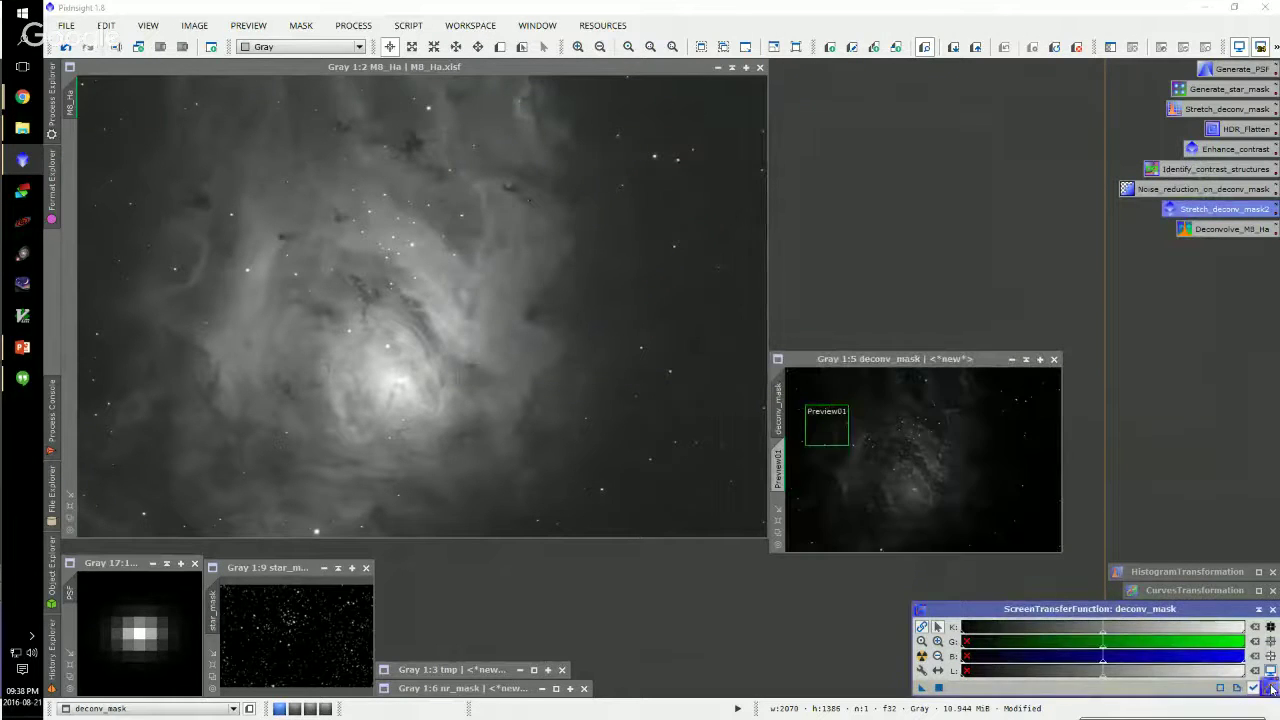
left_click_drag(932, 360, 701, 261)
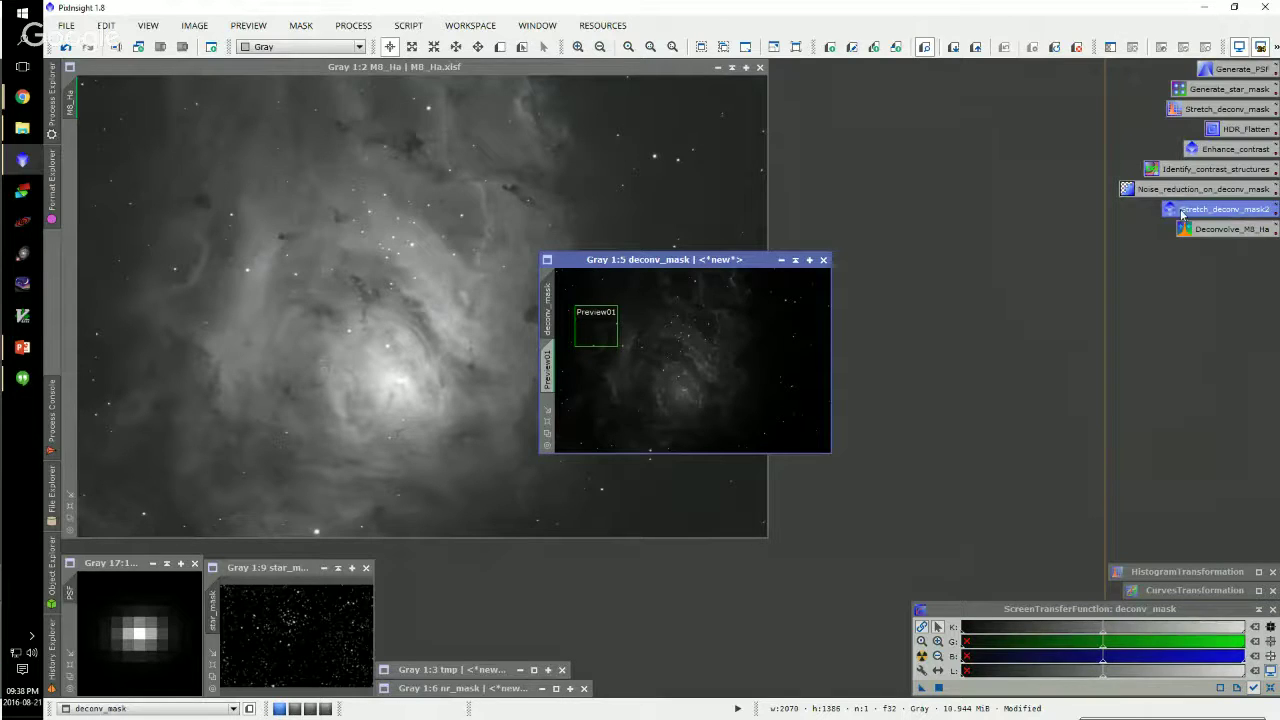
Apply the saved Stretch_deconv_mask2 process to deconv_mask, and open HistogramTransformation with active-view tracking on that mask
left_click_drag(1182, 213, 686, 357)
double_click(1196, 578)
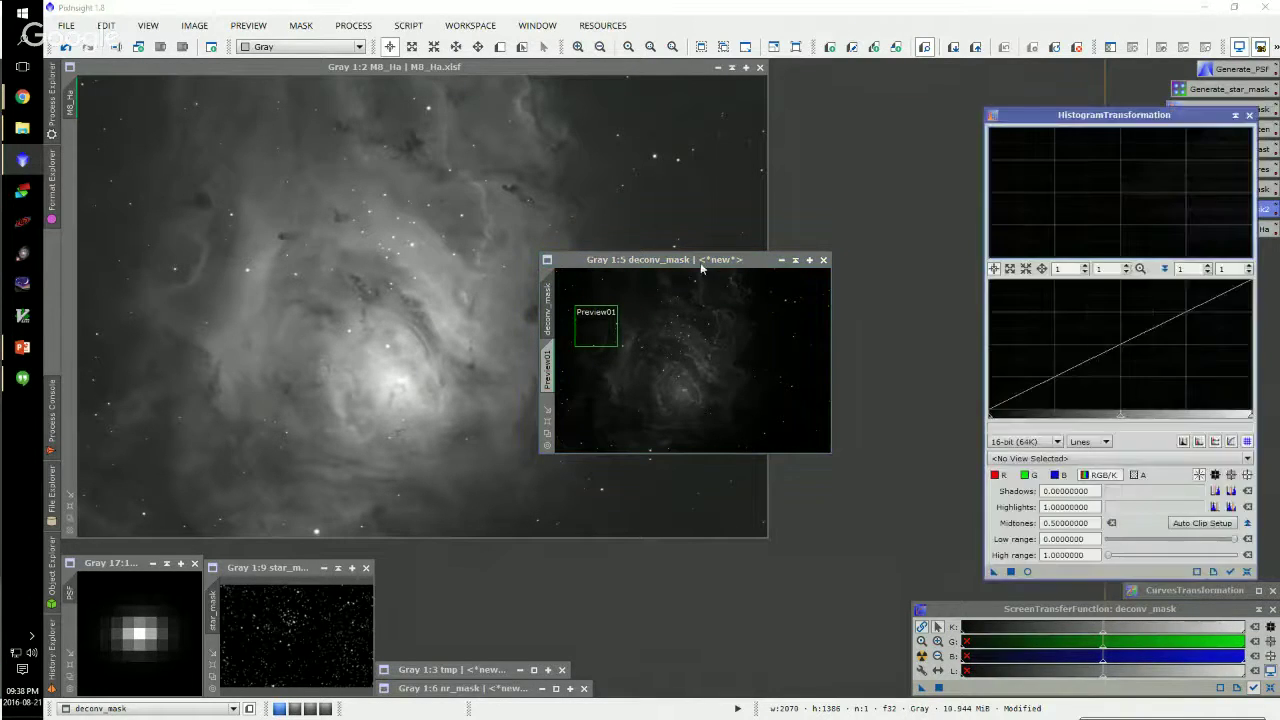
scroll(624, 288, "up", 2)
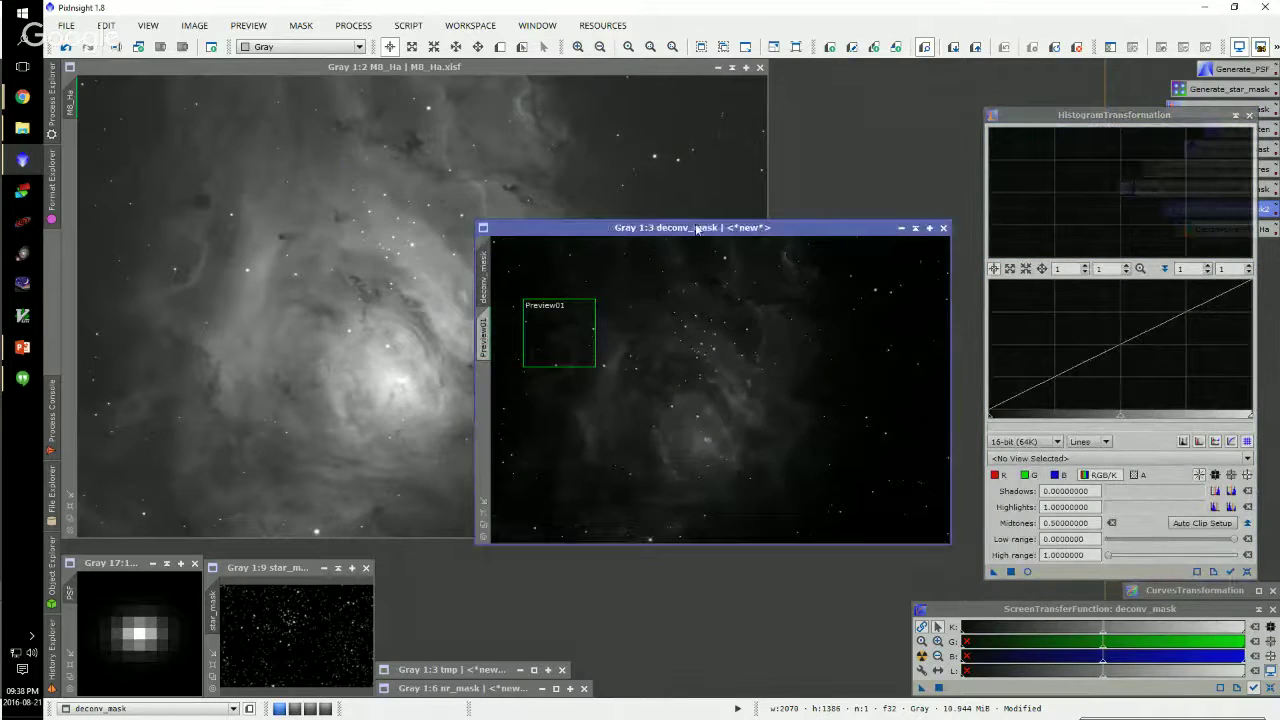
left_click_drag(700, 229, 552, 163)
left_click(1230, 571)
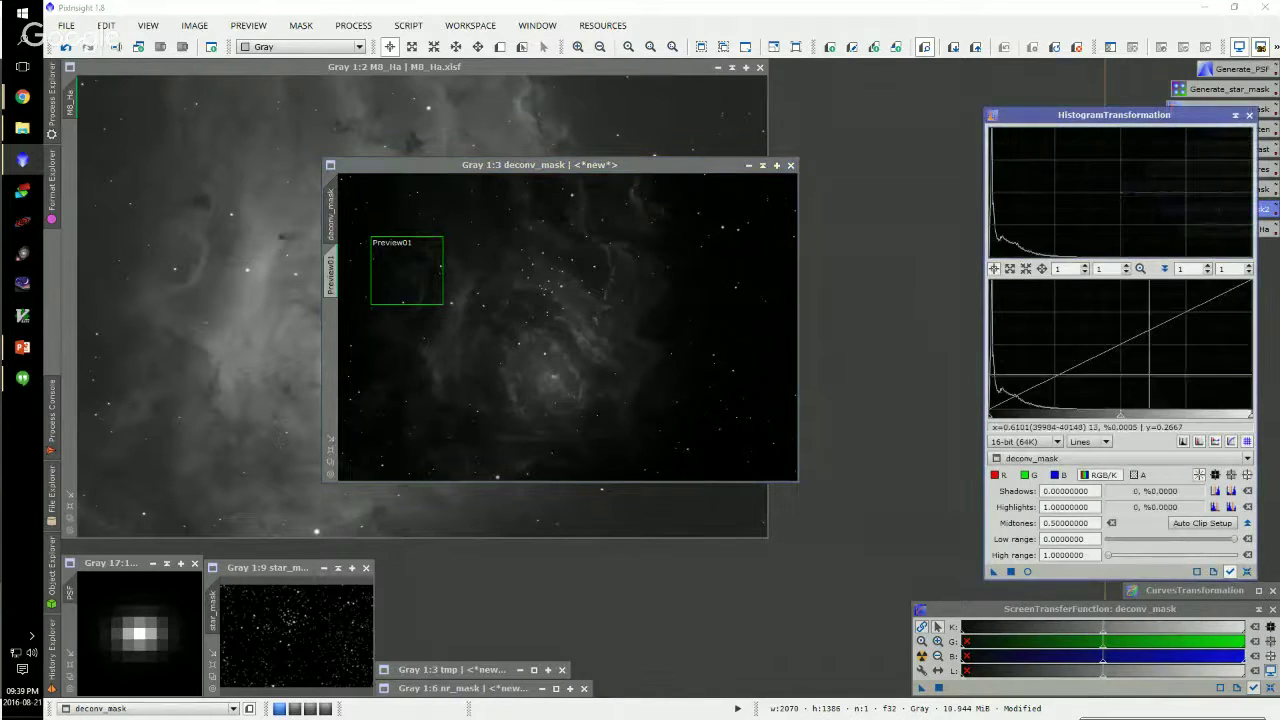
Try a histogram stretch of deconv_mask with midtones at 0.20759494, and undo it
left_click_drag(1116, 419, 1043, 419)
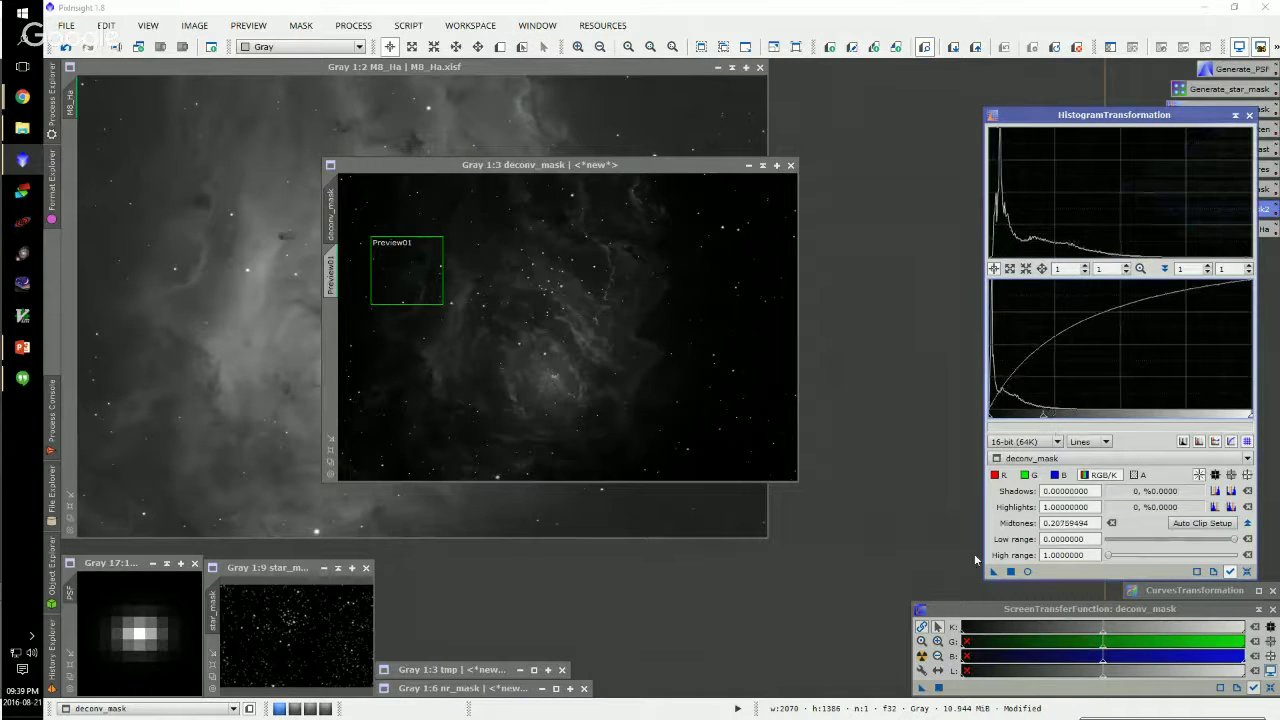
left_click_drag(993, 571, 541, 349)
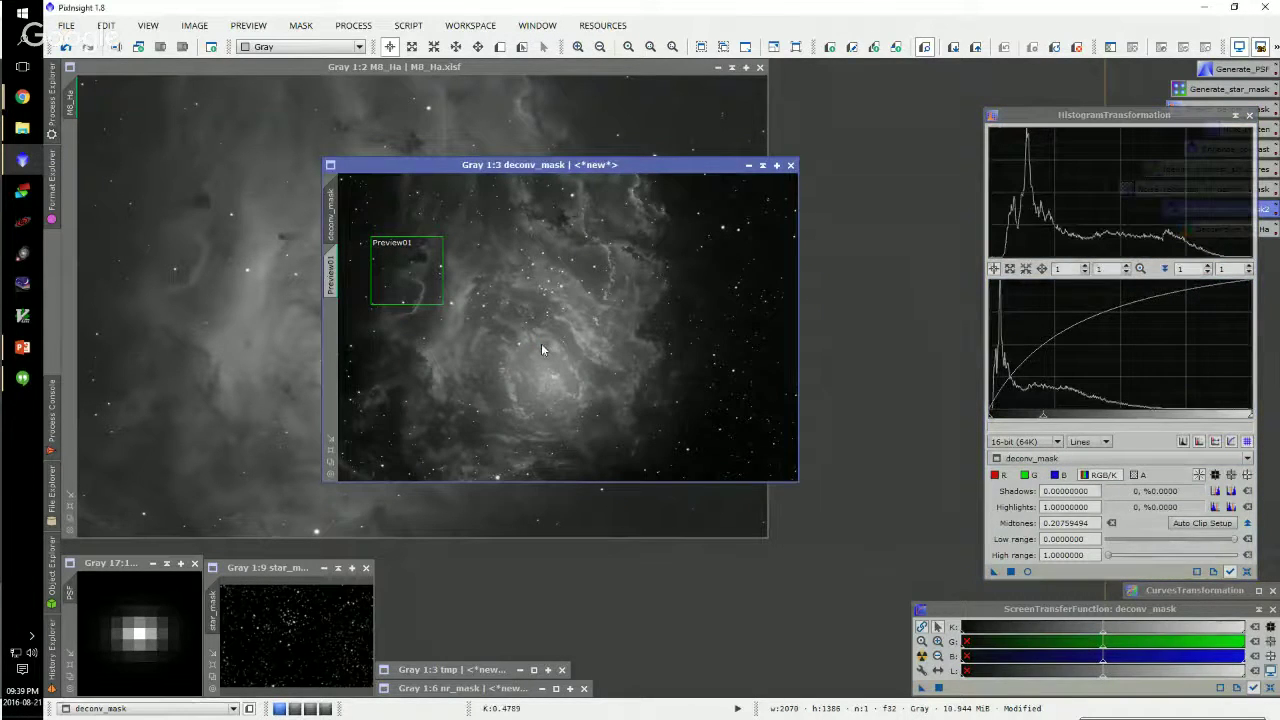
key("ctrl+z")
Stretch deconv_mask with histogram midtones at 0.28607595, and reset and collapse HistogramTransformation
left_click_drag(1043, 419, 1058, 430)
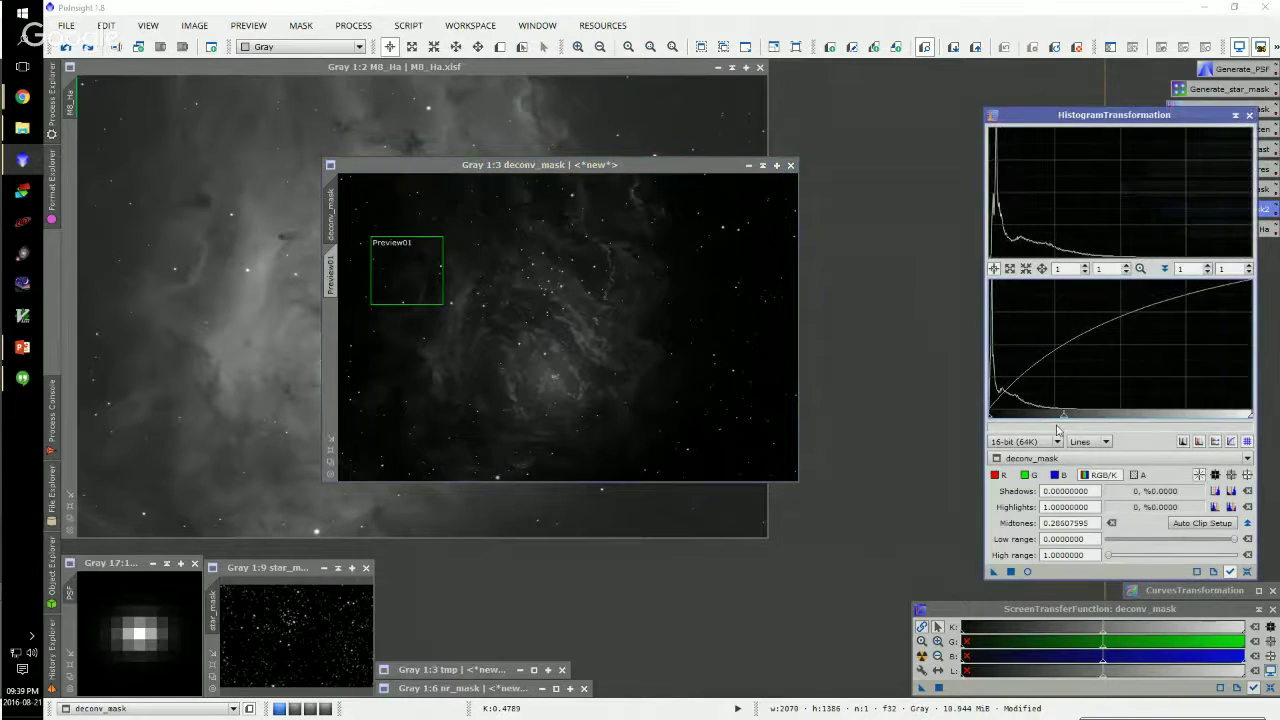
left_click_drag(995, 573, 632, 397)
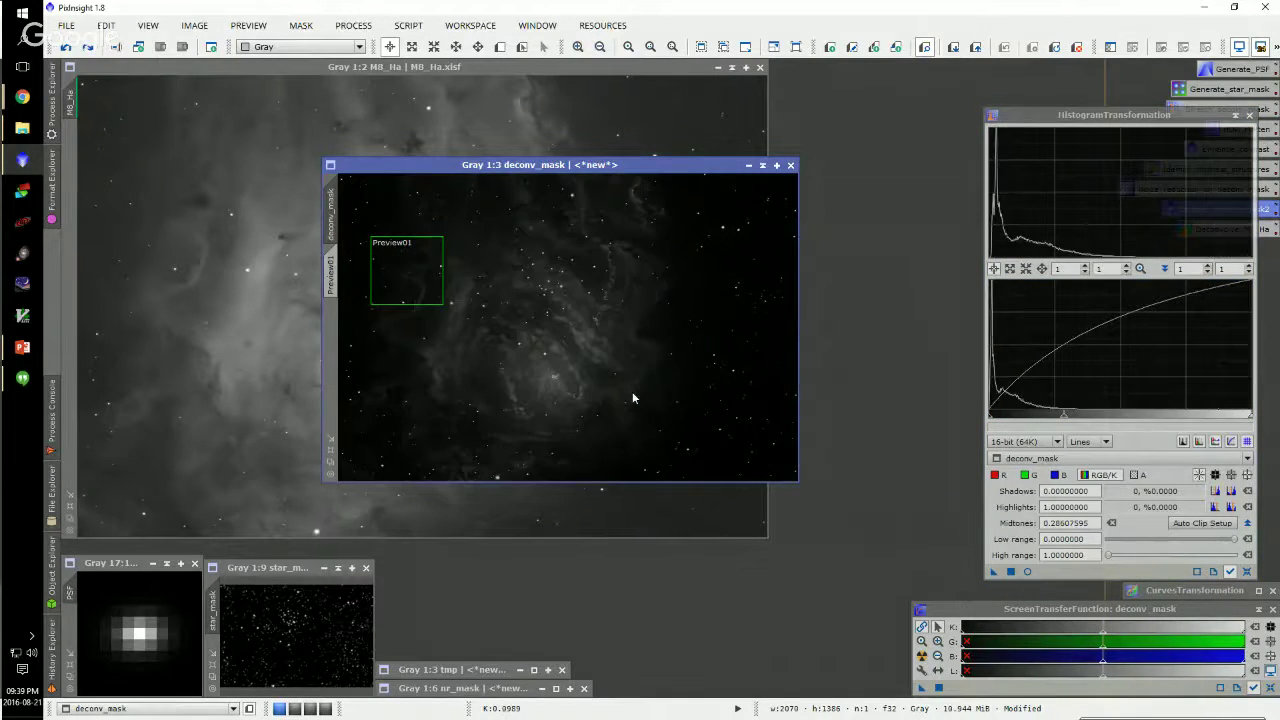
left_click(1246, 571)
left_click(1236, 116)
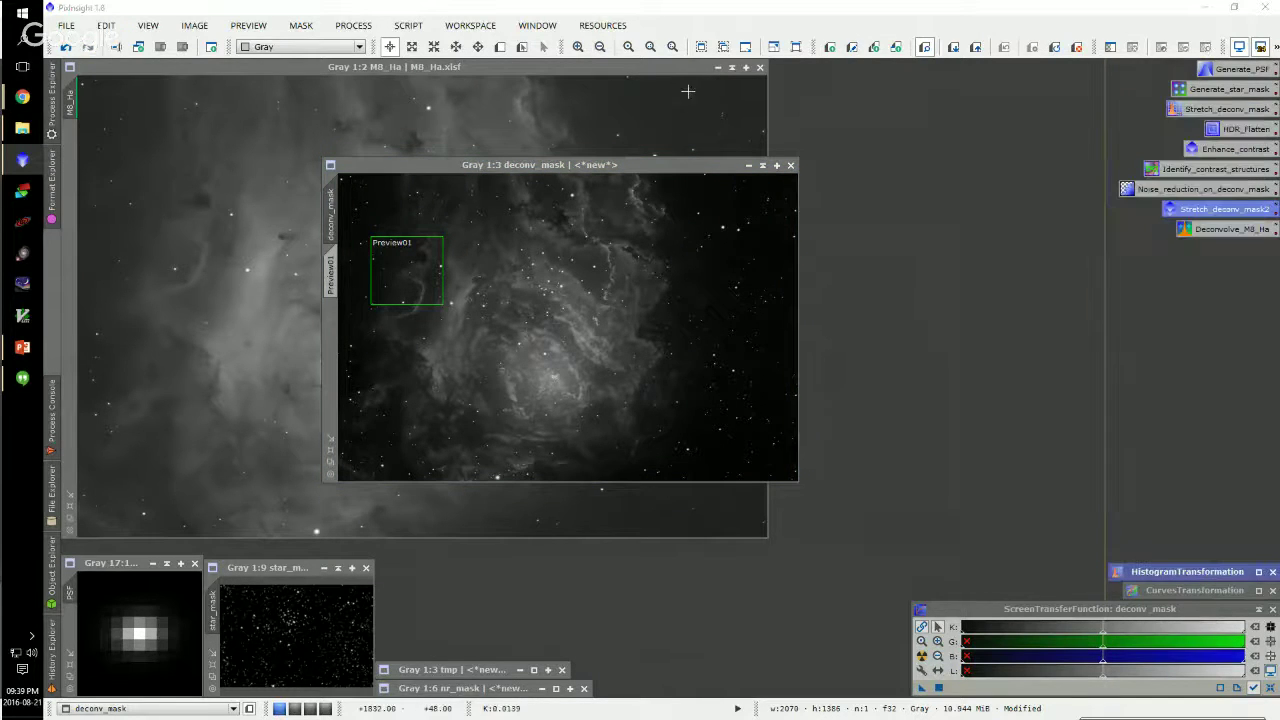
mouse_move(665, 162)
left_mouse_down()
mouse_move(774, 249)
mouse_move(765, 286)
left_mouse_up()
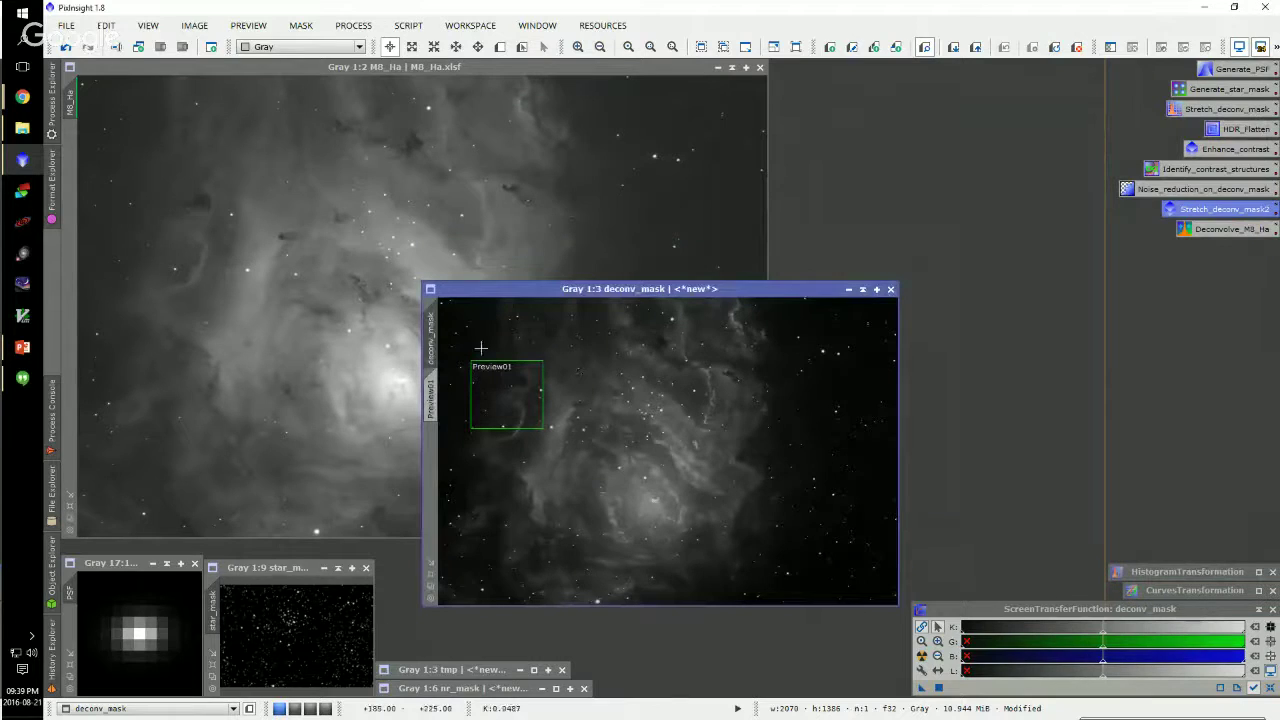
Open the saved Deconvolve_M8_Ha process and apply deconv_mask as a mask directly to the M8_Ha image
double_click(1206, 236)
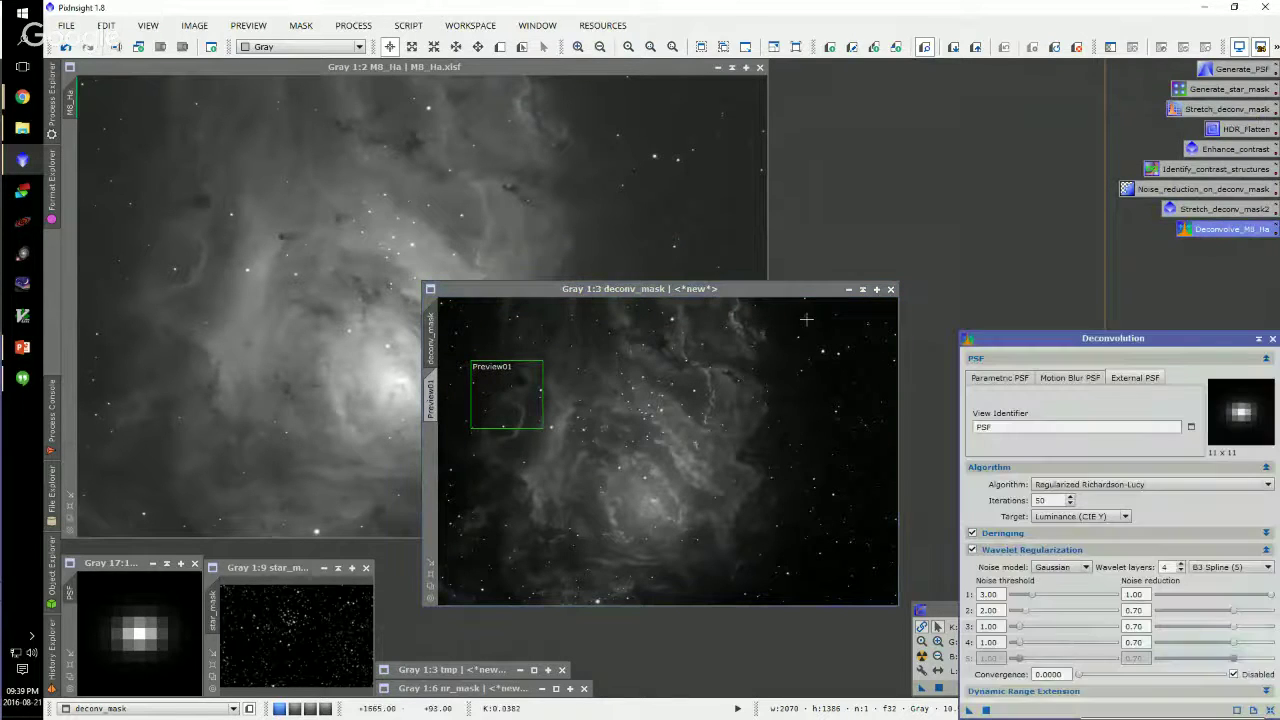
left_click_drag(432, 336, 78, 155)
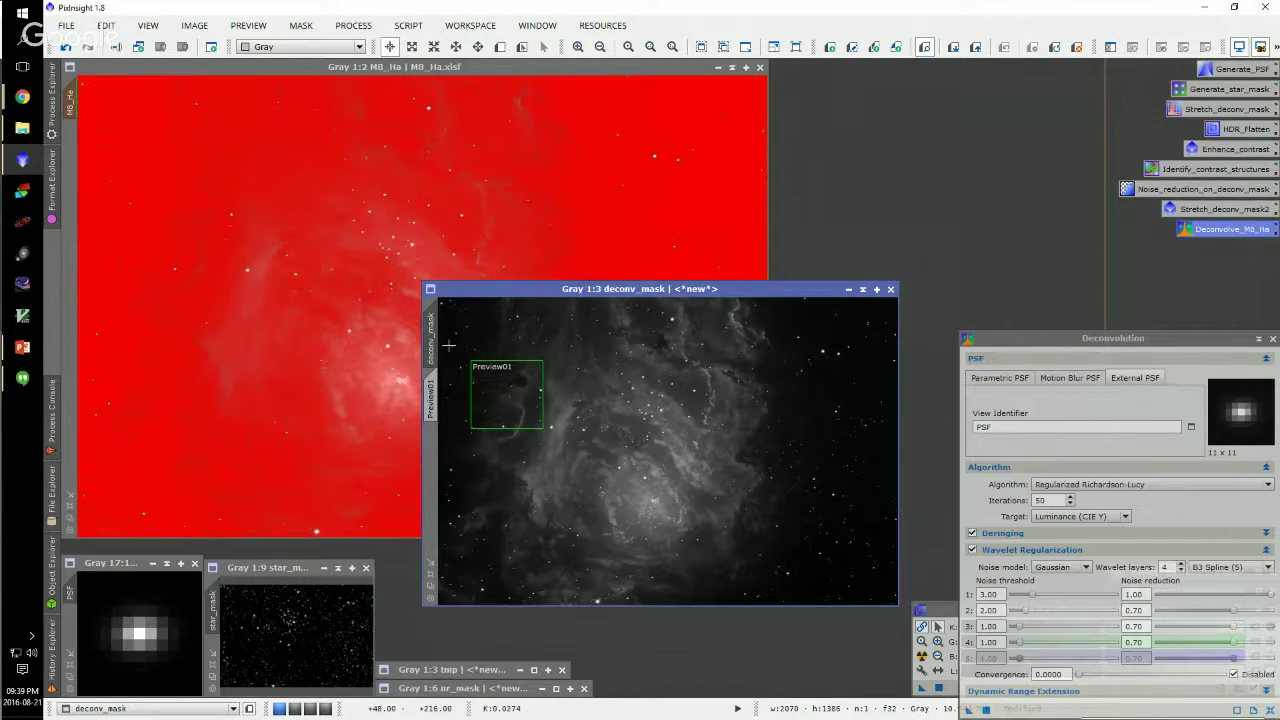
left_click_drag(432, 336, 67, 217)
Assign deconv_mask as the non-inverted mask of the M8_Ha image through mask selection
left_click(414, 108)
left_click(300, 25)
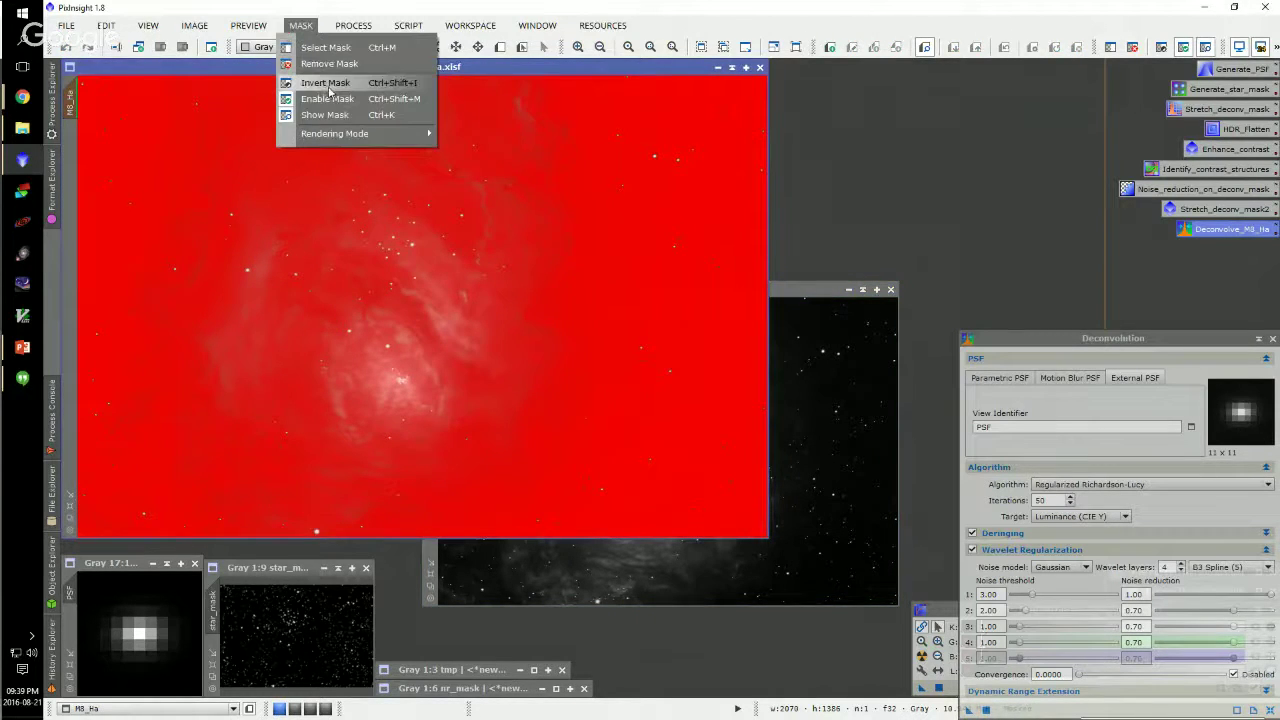
left_click(340, 49)
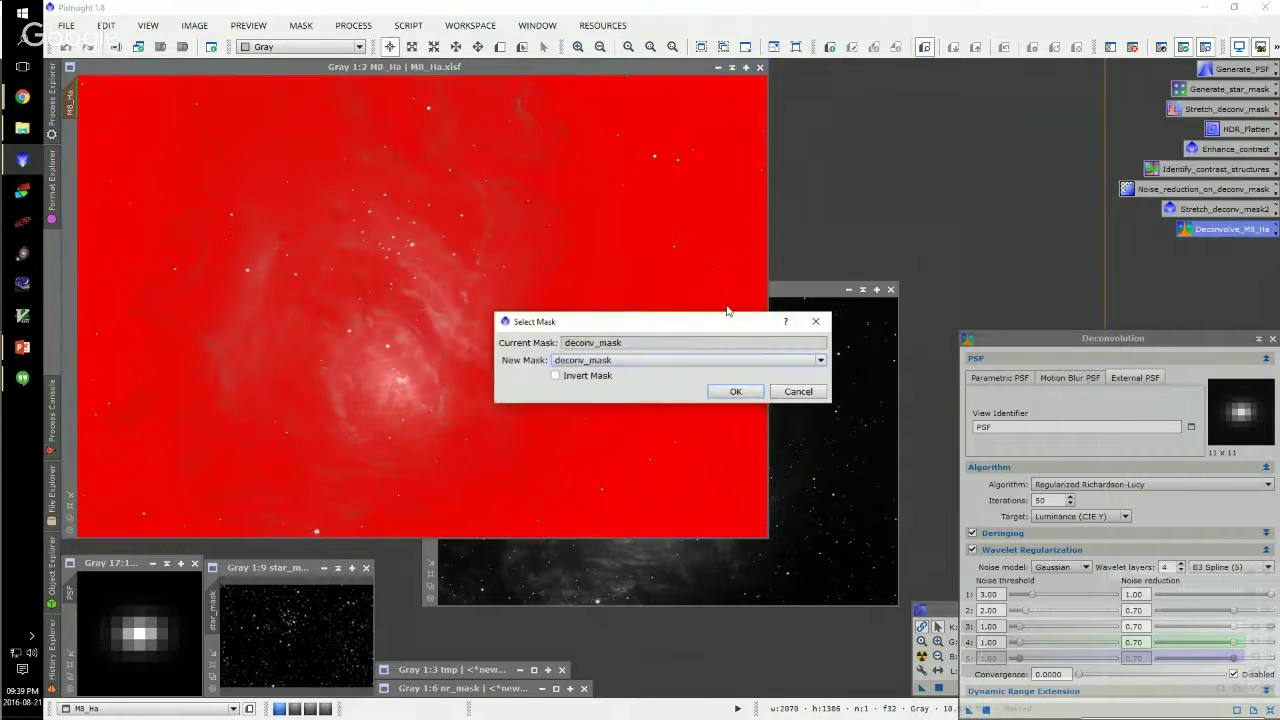
left_click(640, 359)
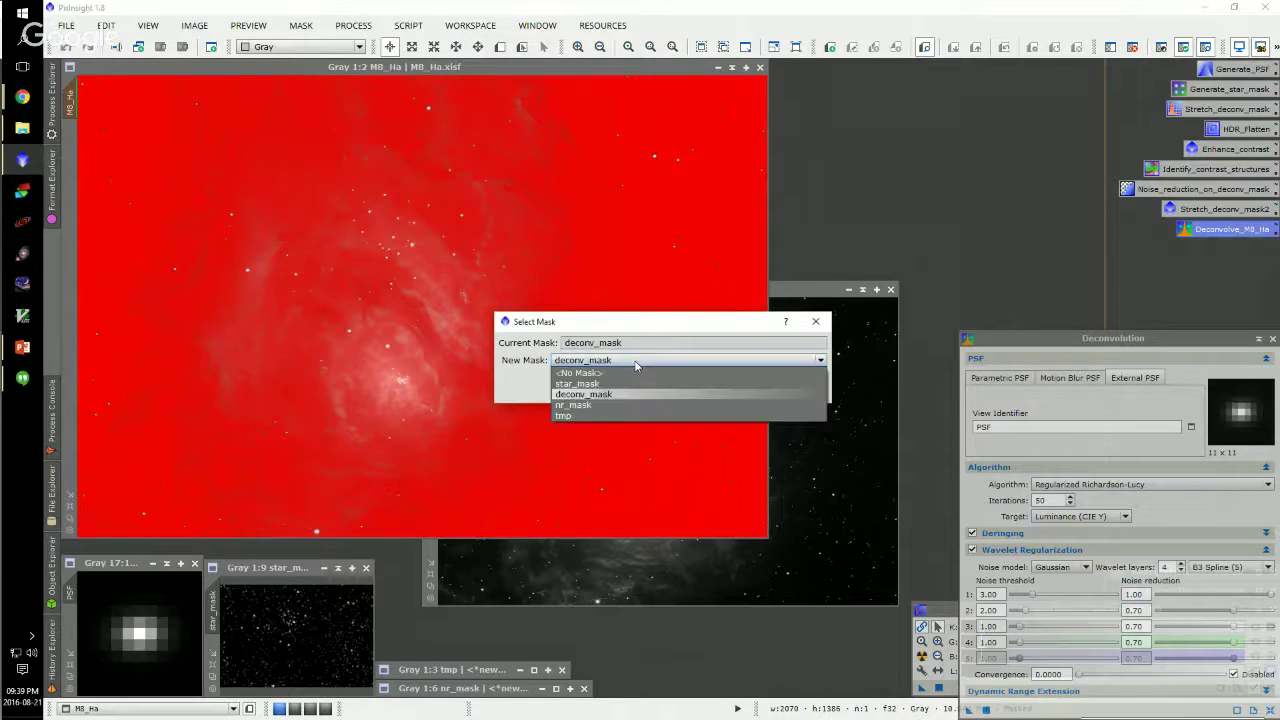
left_click(594, 396)
left_click(745, 393)
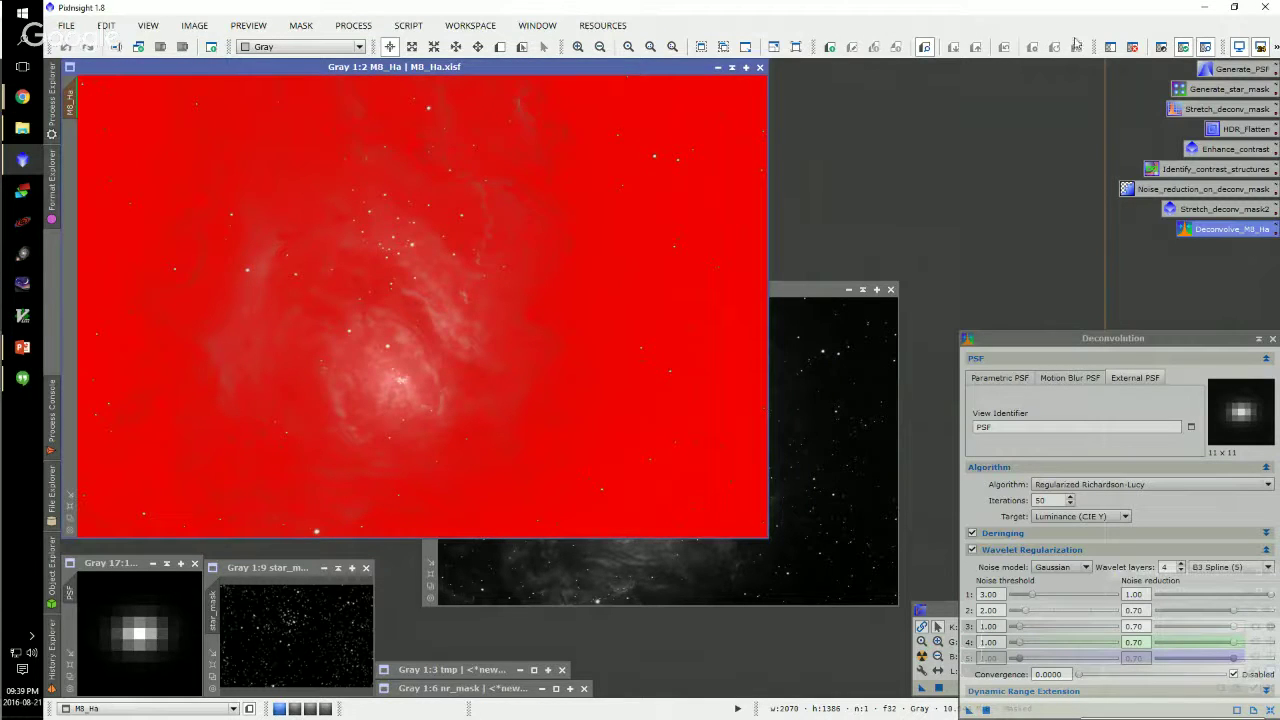
Check the mask's protection on M8_Ha by inverting it and inverting it back, and hide the mask overlay
left_click(1163, 48)
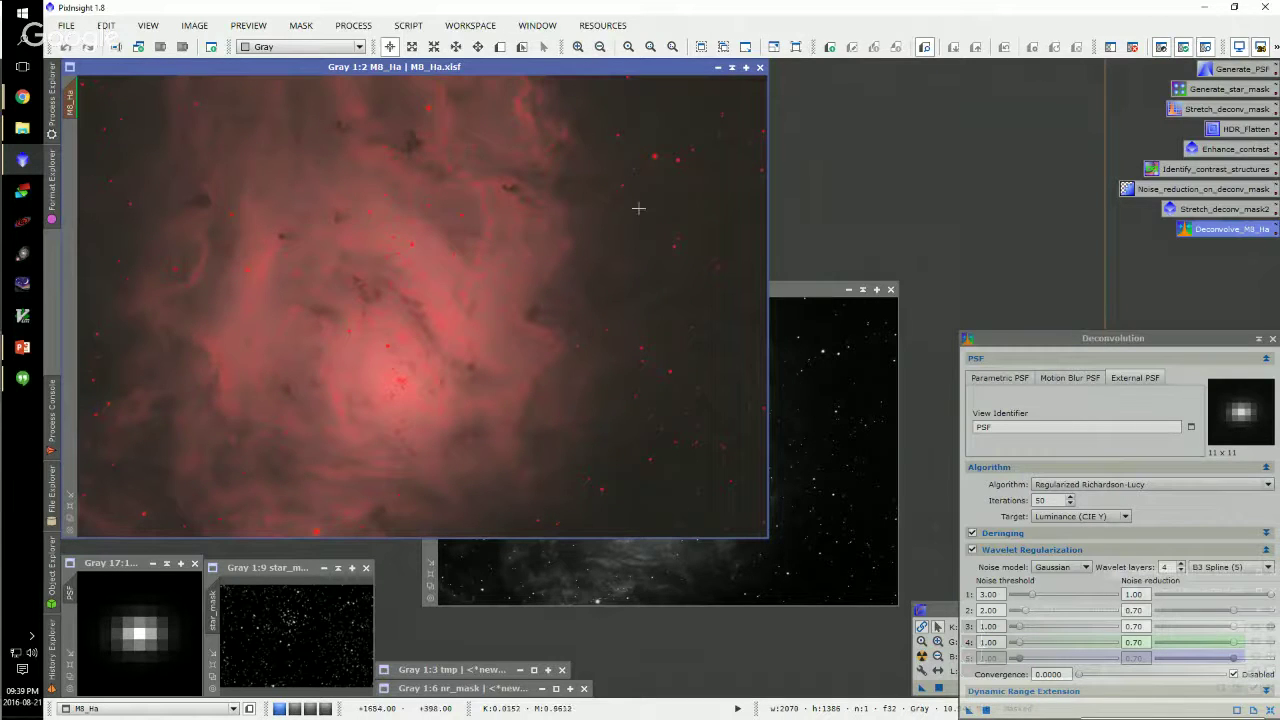
left_click(1161, 48)
scroll(400, 361, "up", 2)
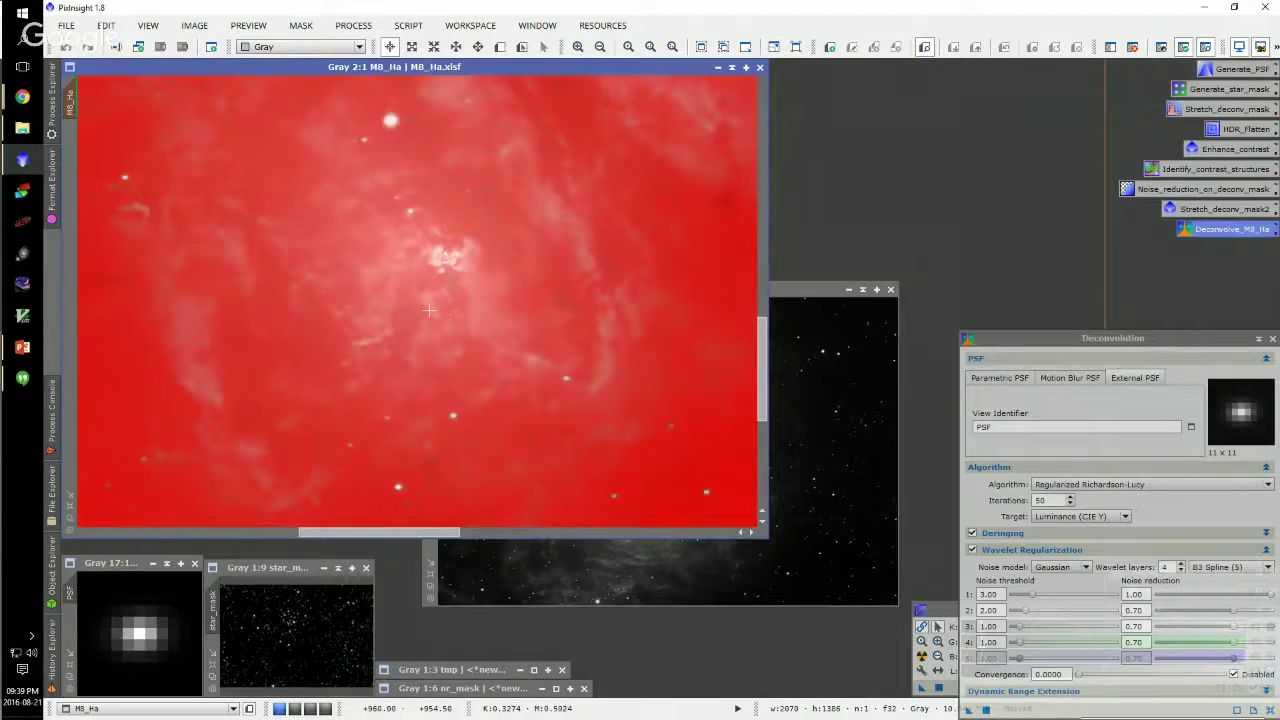
scroll(420, 300, "down", 2)
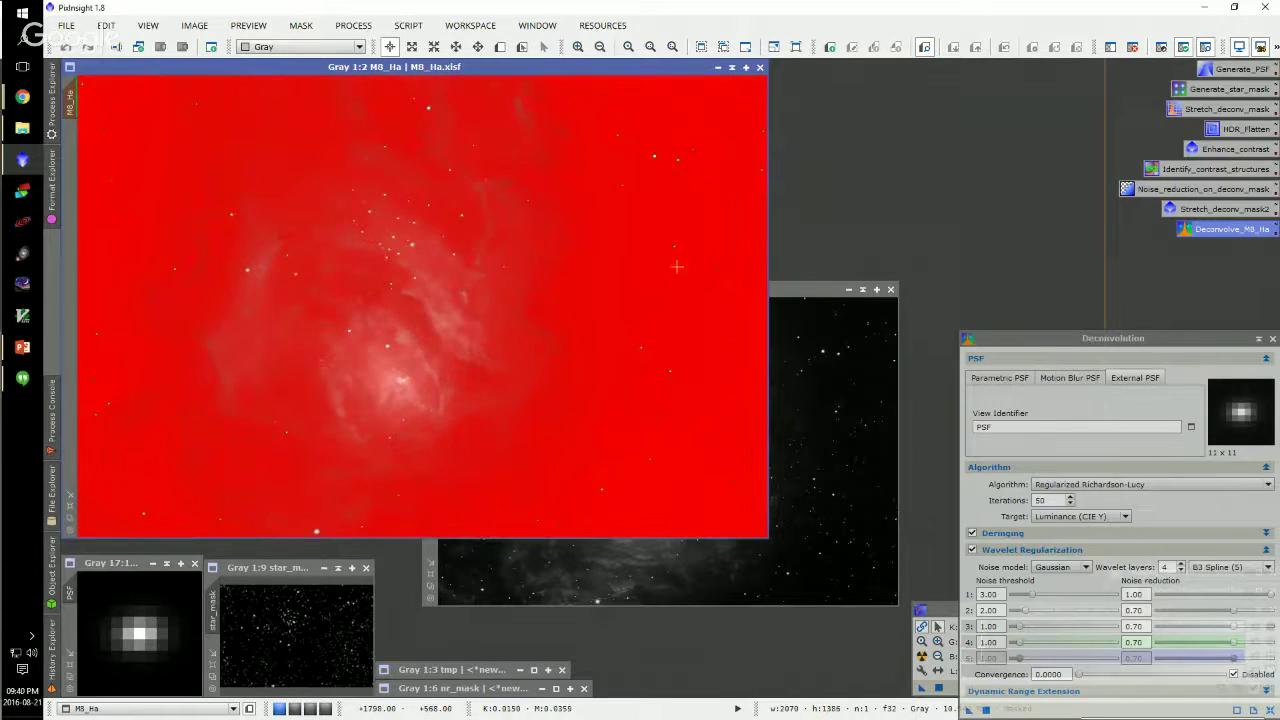
left_click(1205, 47)
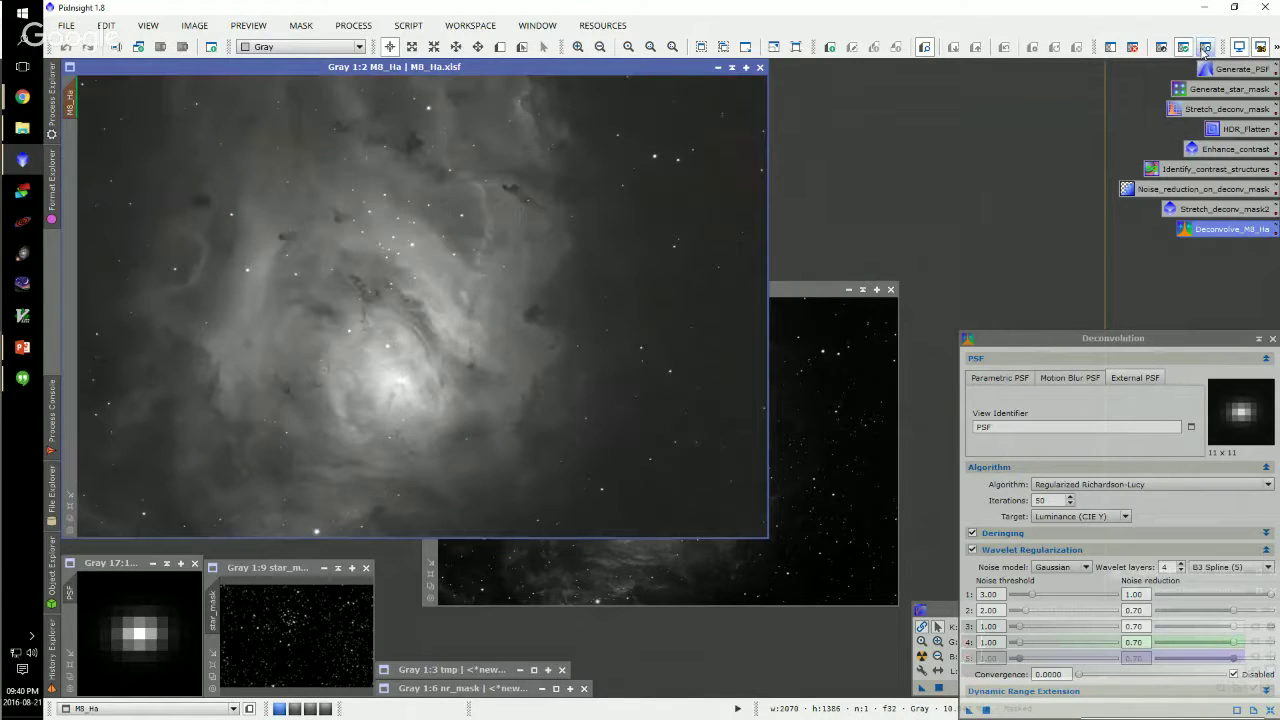
Define a preview about 248 × 366 pixels over the bright core of M8_Ha and display it at 2:1
left_click_drag(812, 295, 765, 313)
left_click(504, 71)
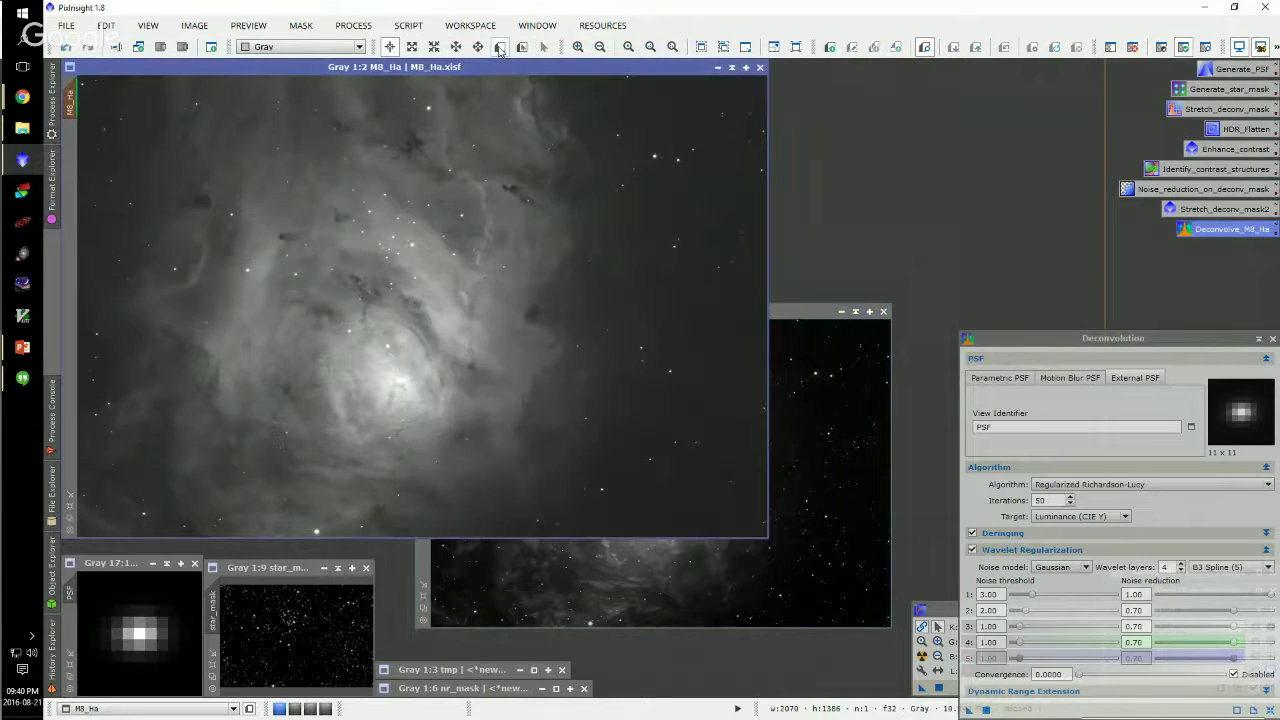
left_click(500, 47)
left_click_drag(417, 393, 340, 278)
left_click(70, 147)
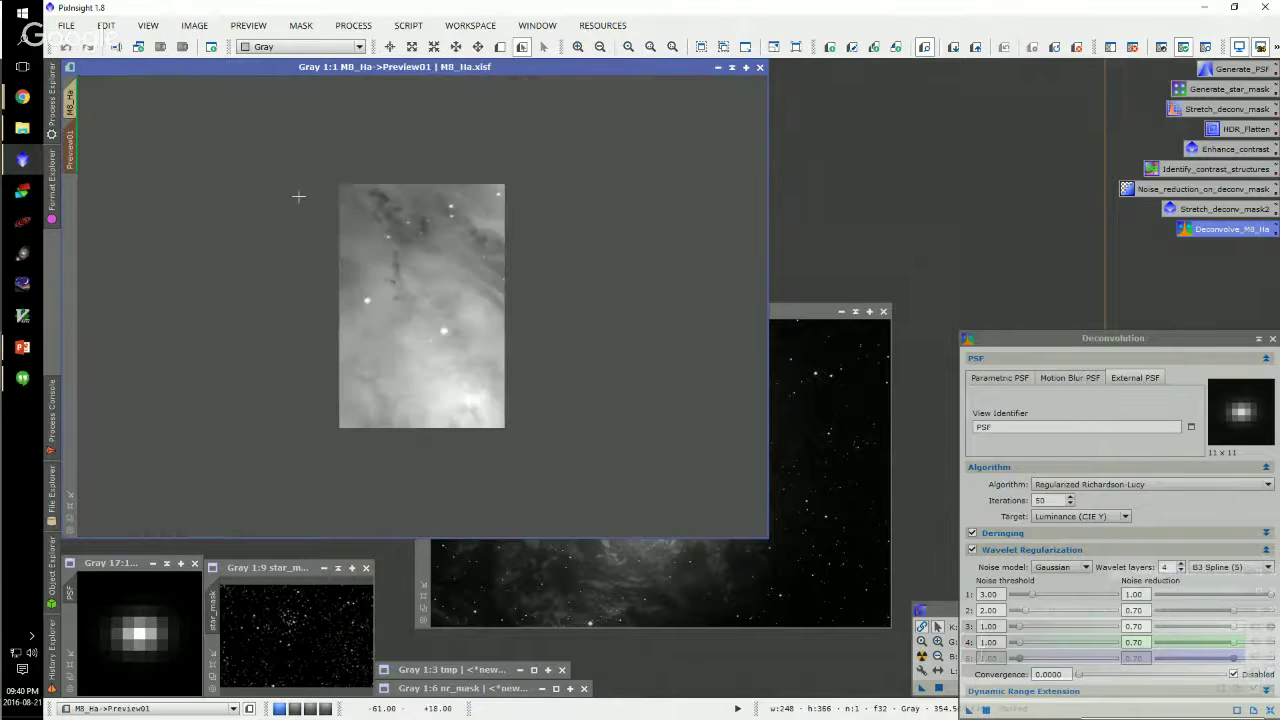
scroll(591, 328, "down", 1)
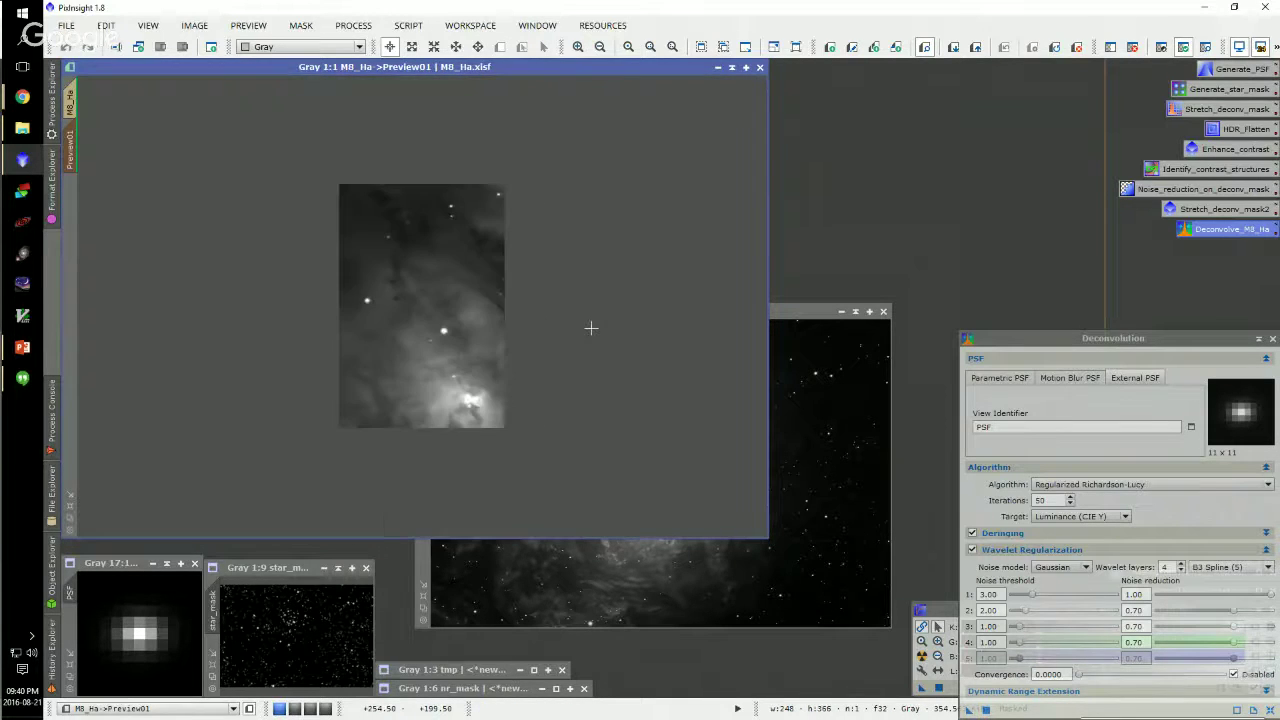
scroll(591, 328, "up", 1)
scroll(591, 328, "down", 1)
scroll(591, 328, "up", 1)
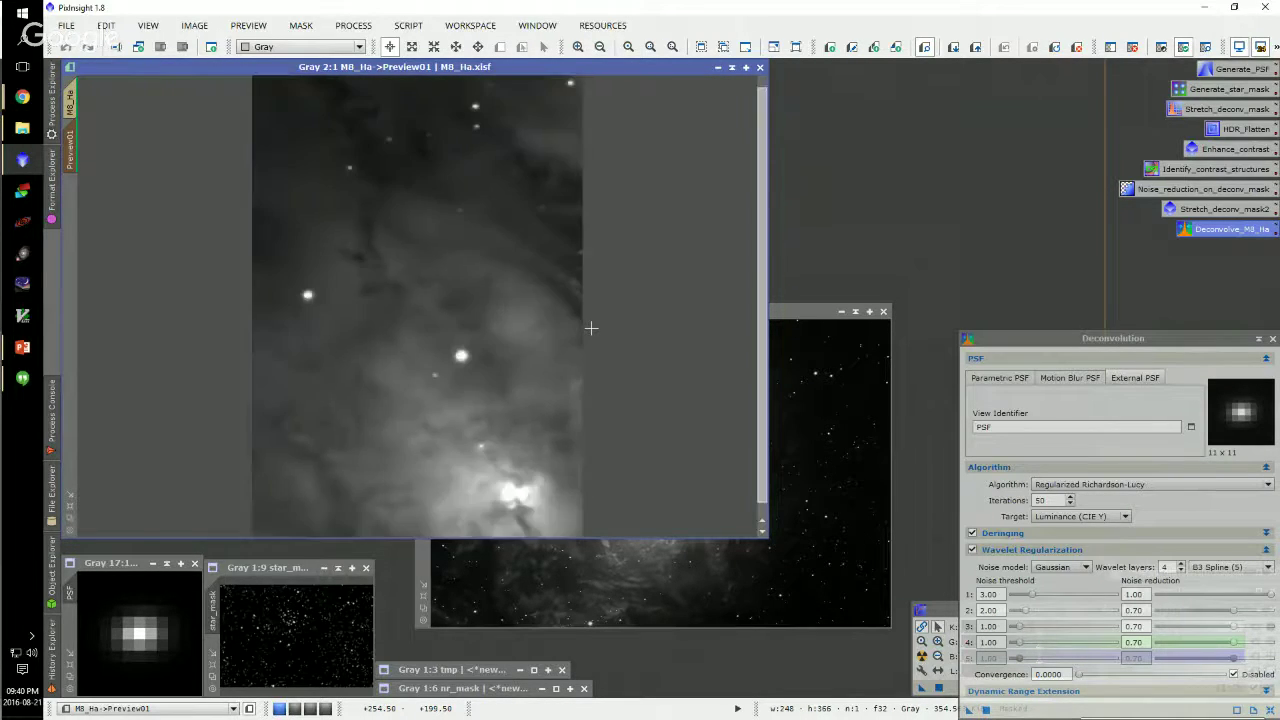
Expand the Deringing settings of Deconvolution and apply the process to the bright-core preview
left_click(1135, 346)
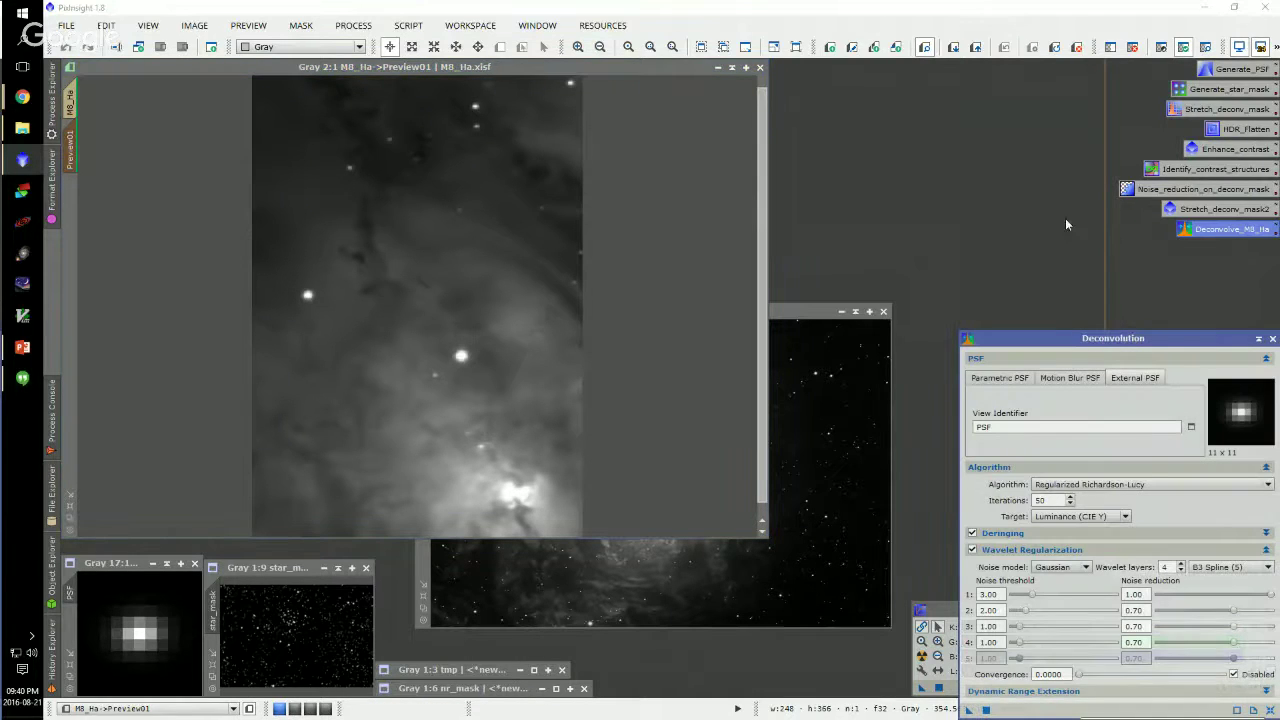
left_click_drag(1125, 340, 1039, 140)
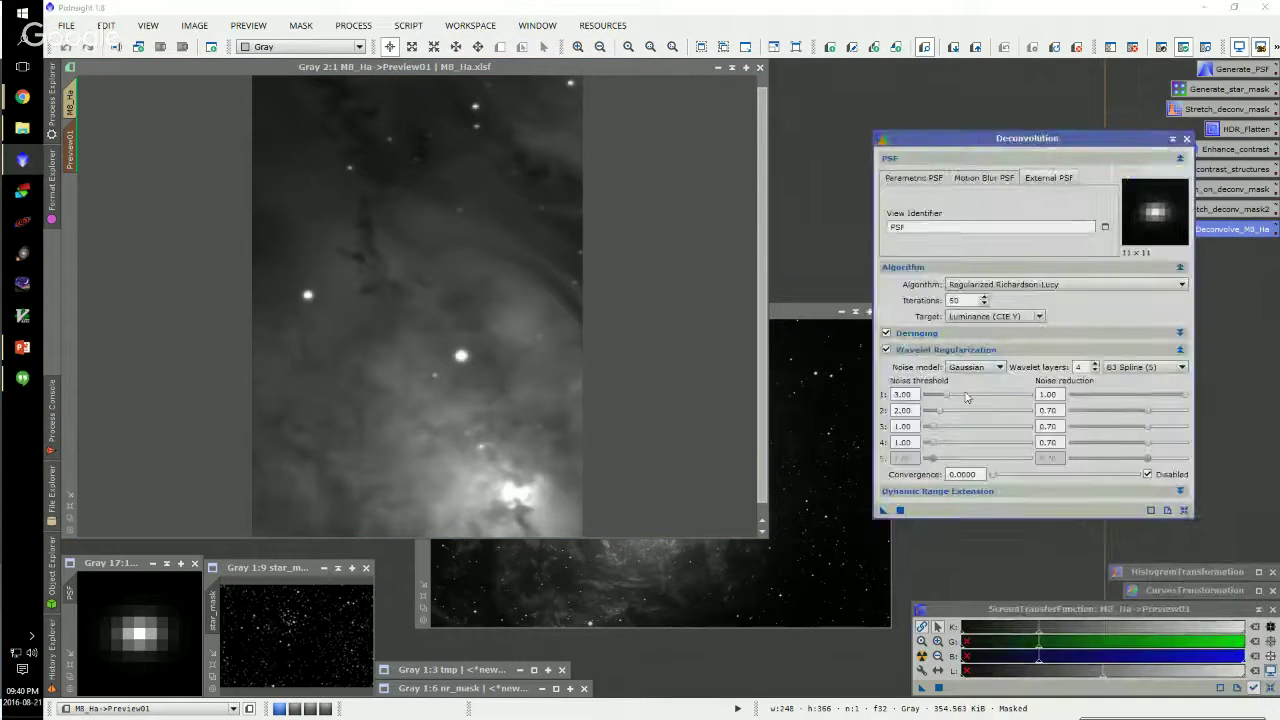
left_click(940, 333)
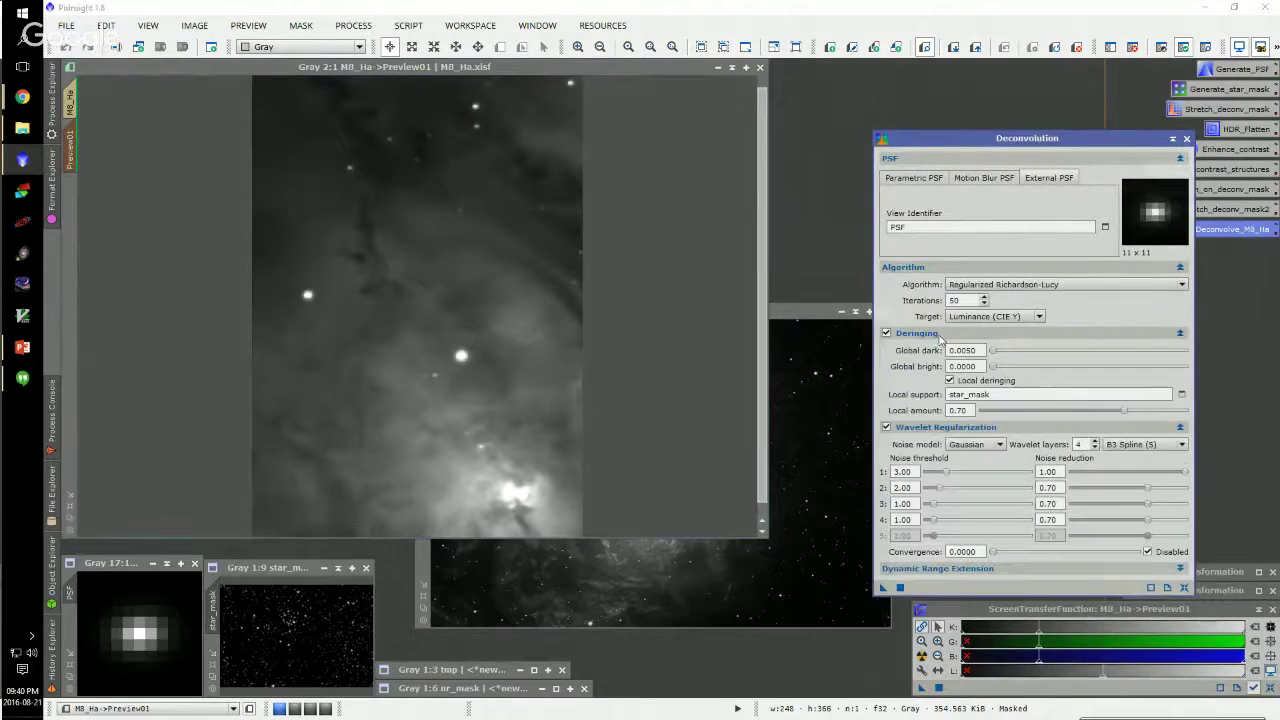
left_click_drag(882, 587, 390, 285)
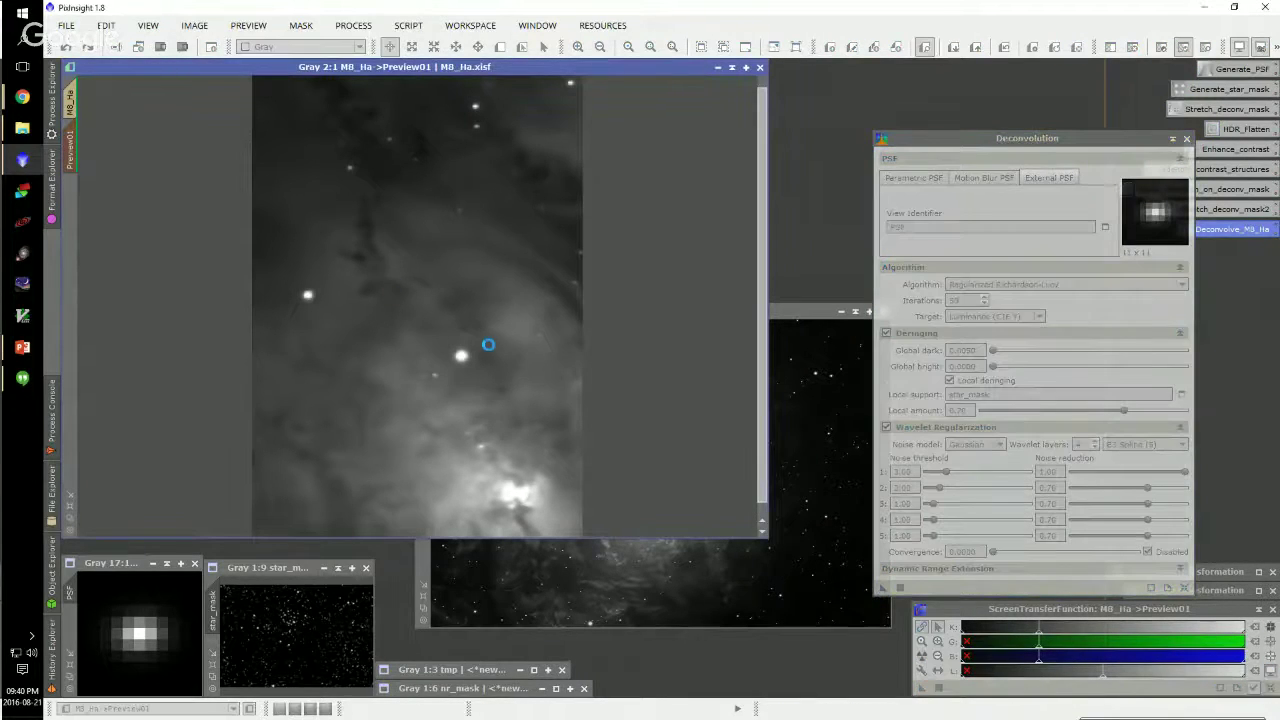
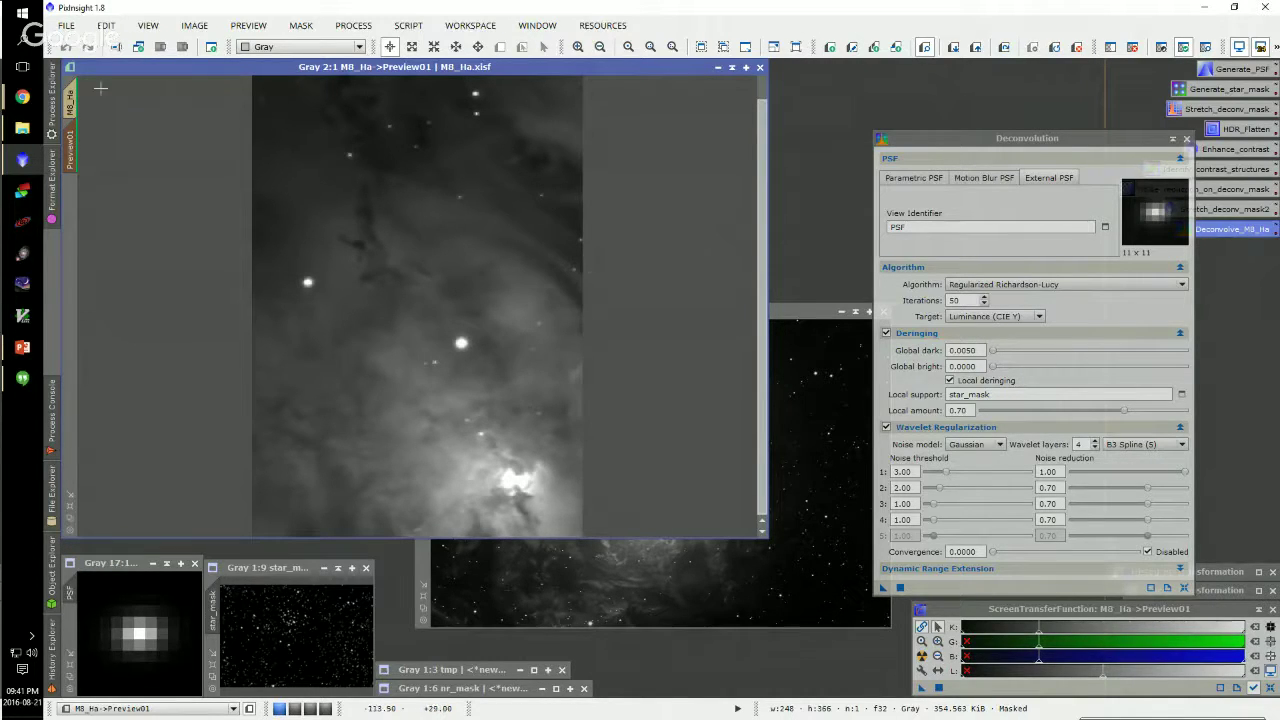
Define a second preview about 206 × 152 pixels around the dark dust cloud above the core of M8_Ha and display it at 3:1
left_click(70, 100)
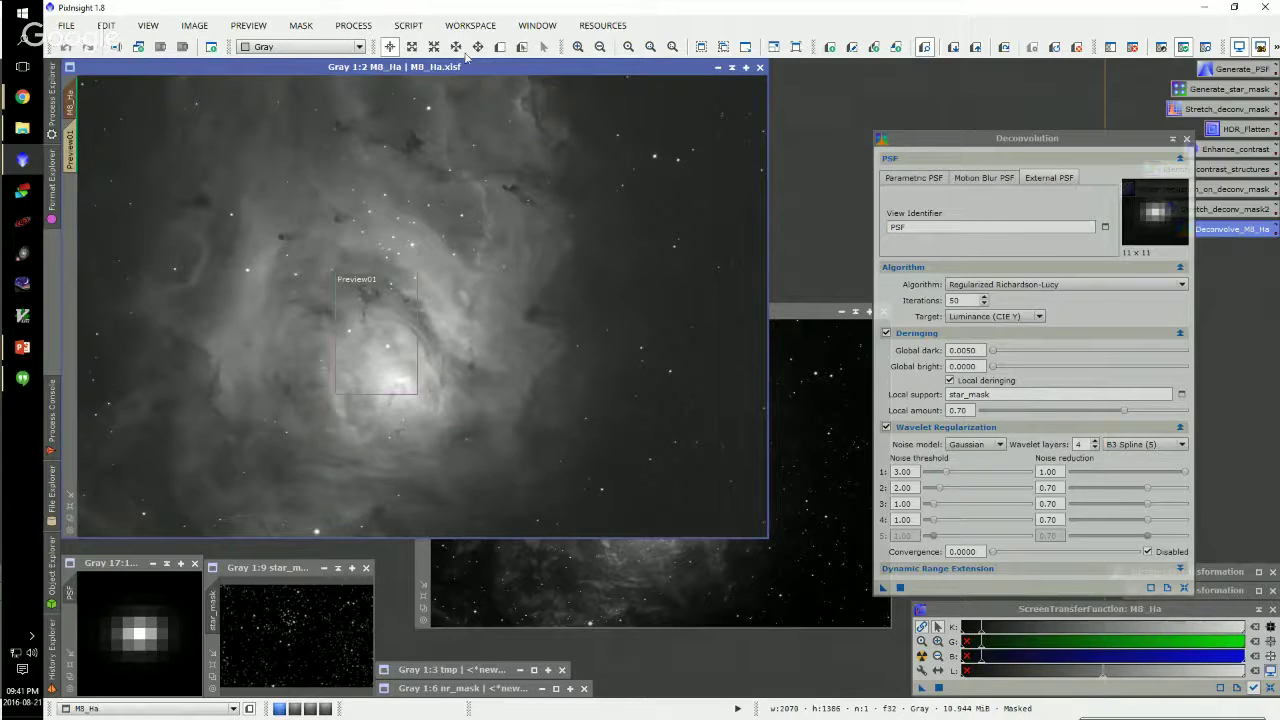
left_click(500, 47)
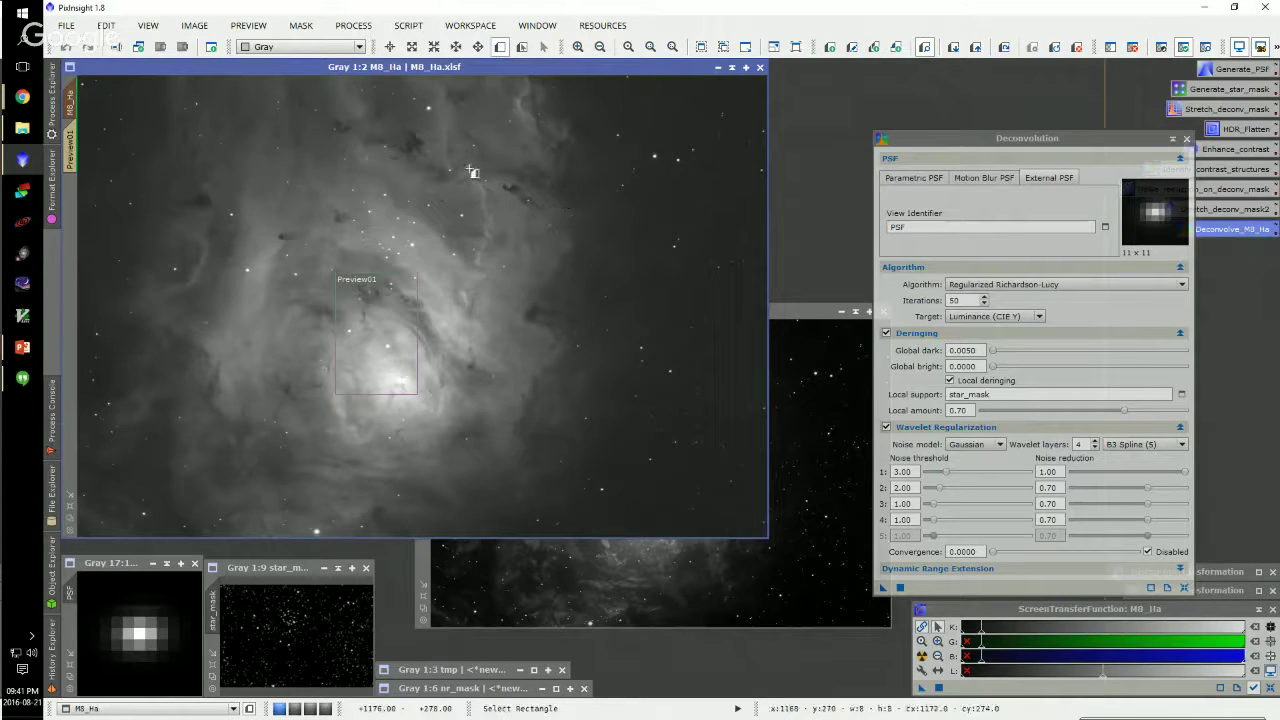
left_click_drag(468, 168, 535, 214)
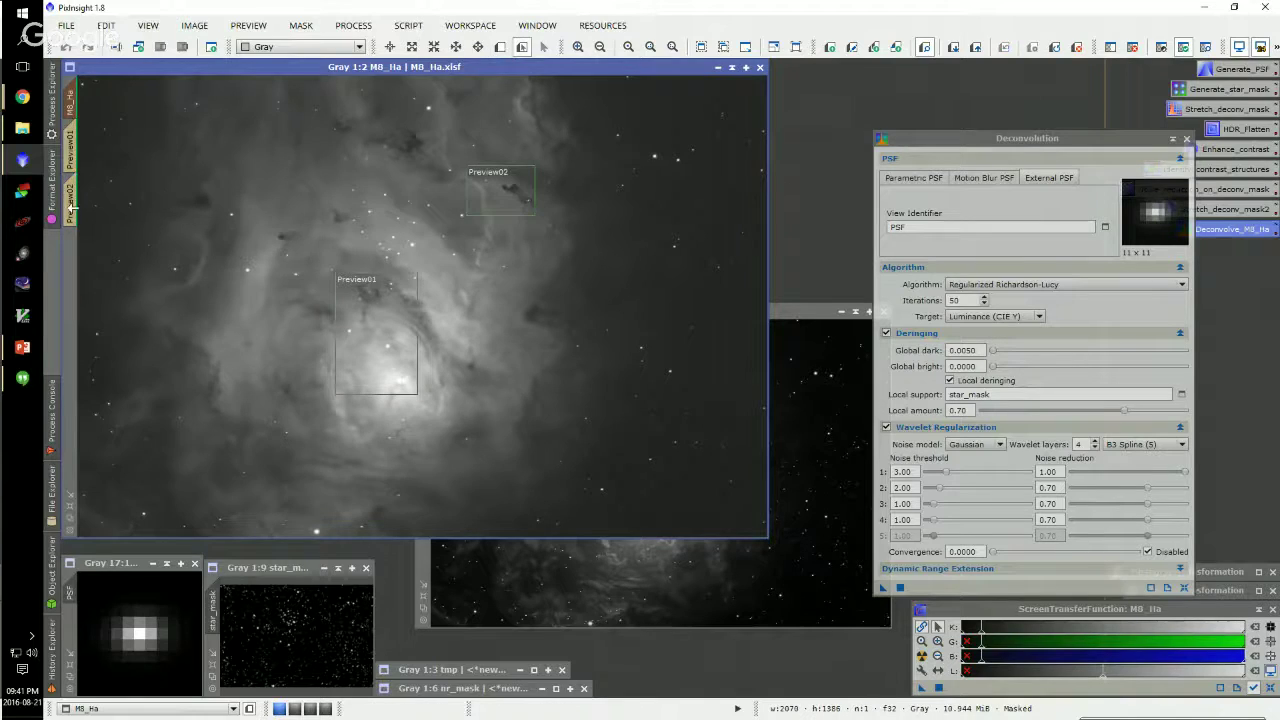
left_click(71, 203)
scroll(400, 330, "up", 2)
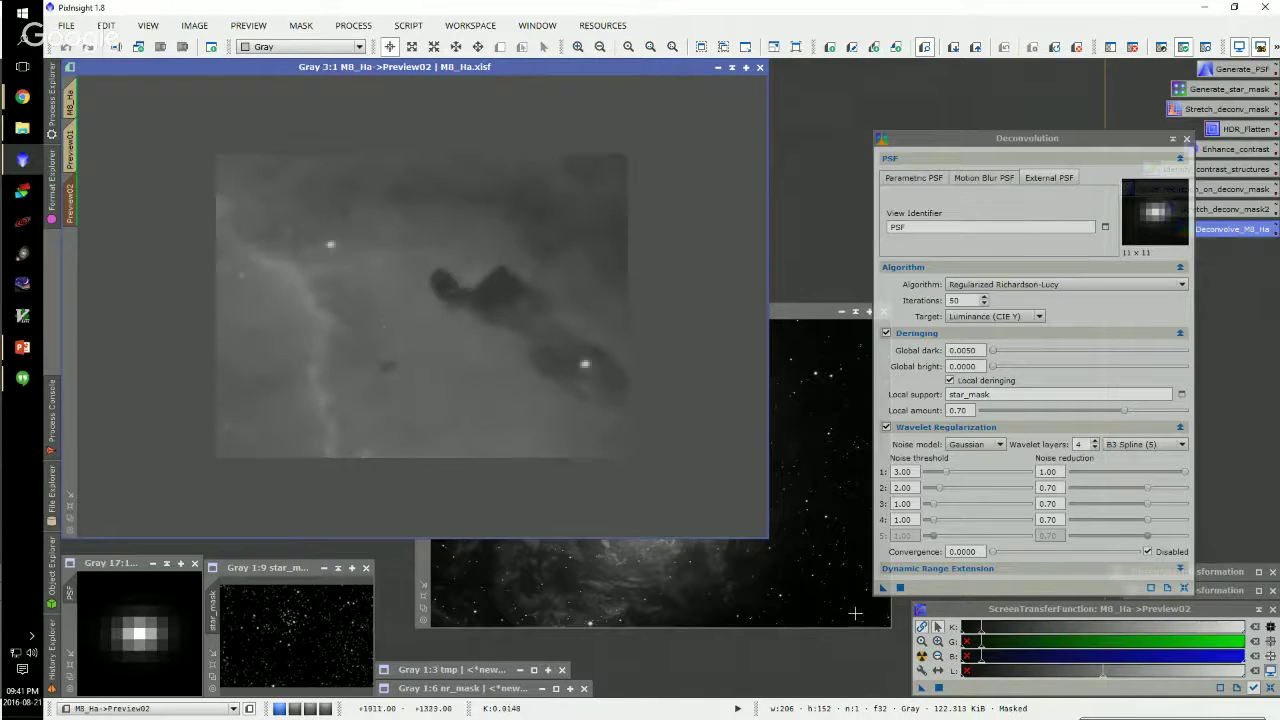
Apply Deconvolution to the dark-cloud preview, and close the process window after returning to the full M8_Ha image
left_click_drag(885, 590, 438, 338)
left_click(72, 91)
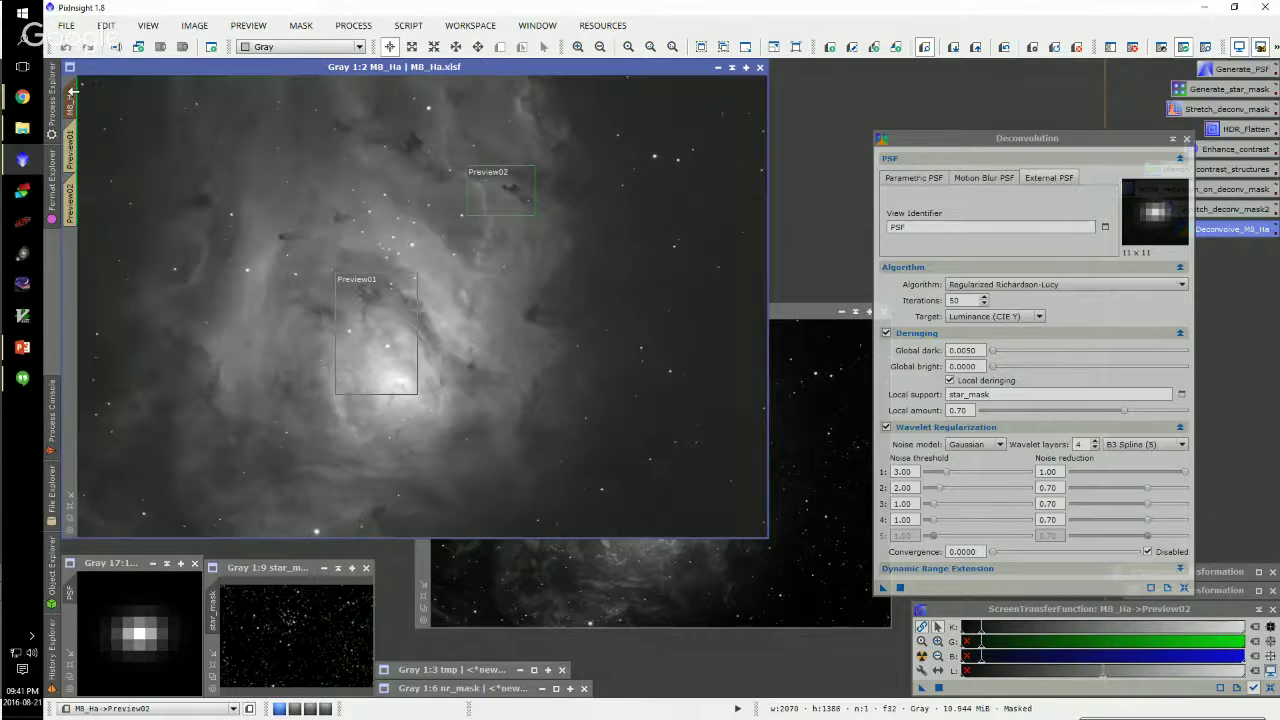
left_click(1186, 140)
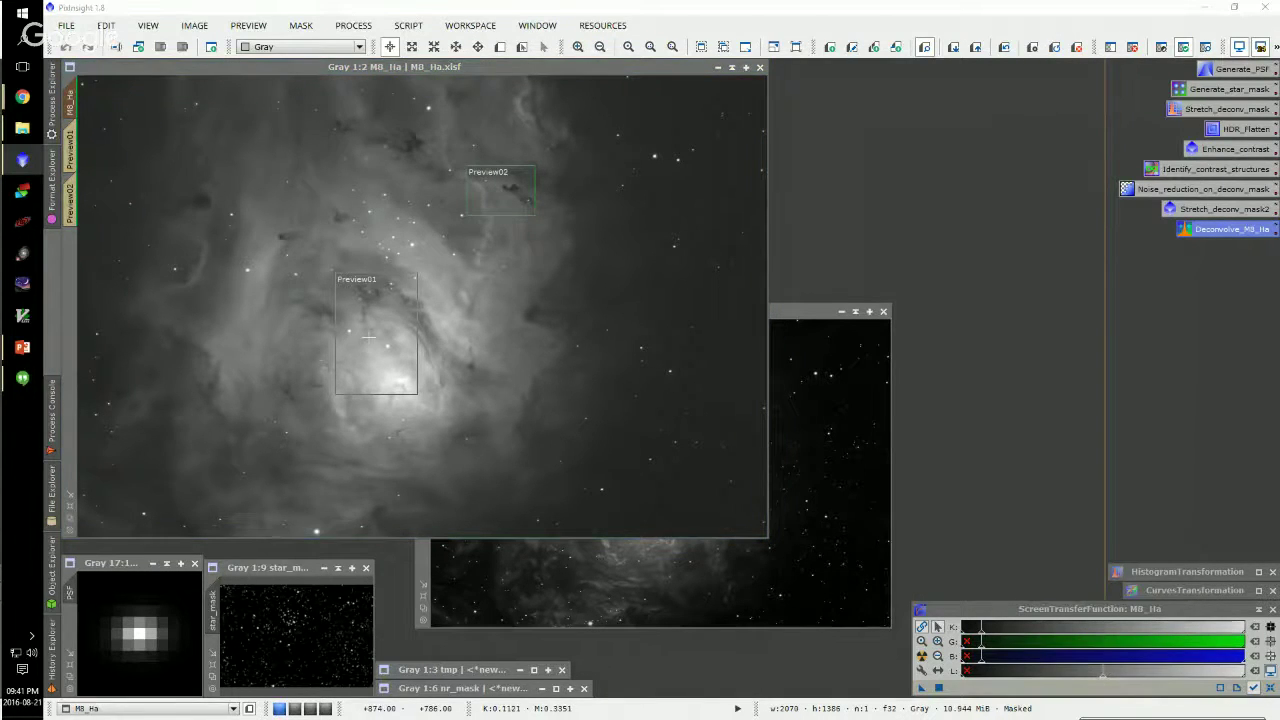
scroll(368, 337, "up", 1)
scroll(370, 337, "down", 1)
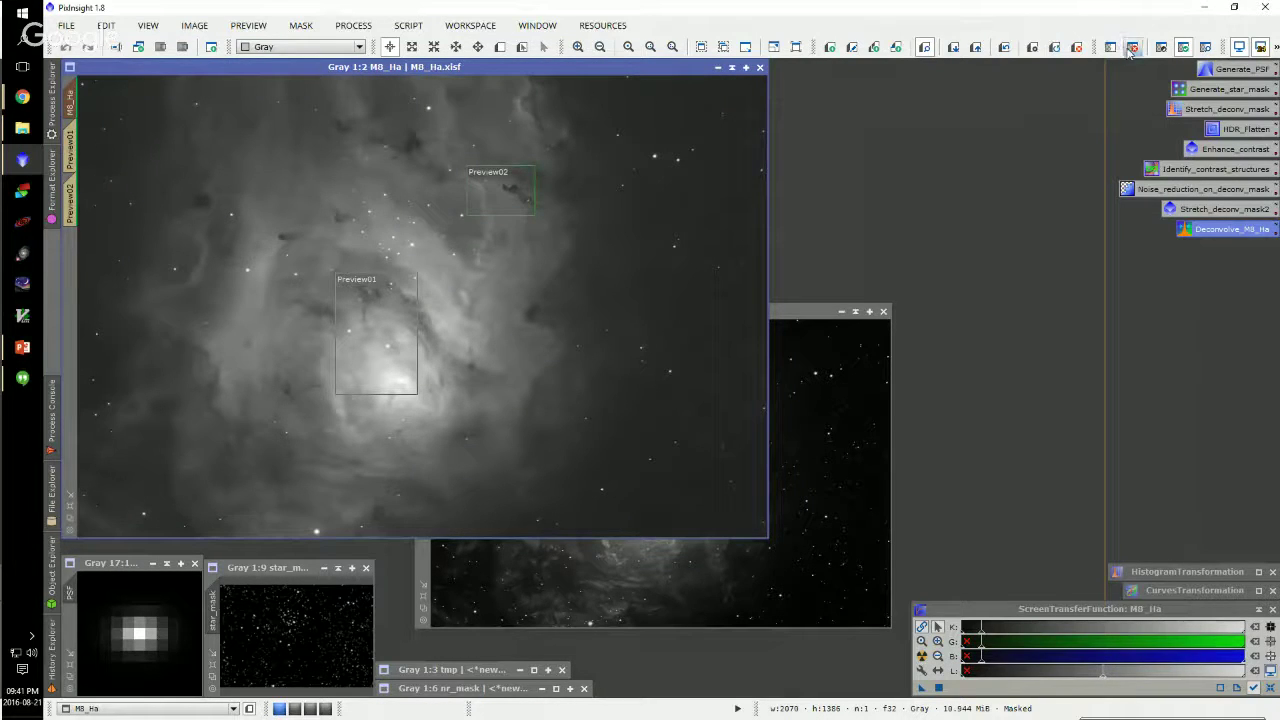
Delete all previews from M8_Ha and collapse the deconv_mask window out of the way
left_click(248, 25)
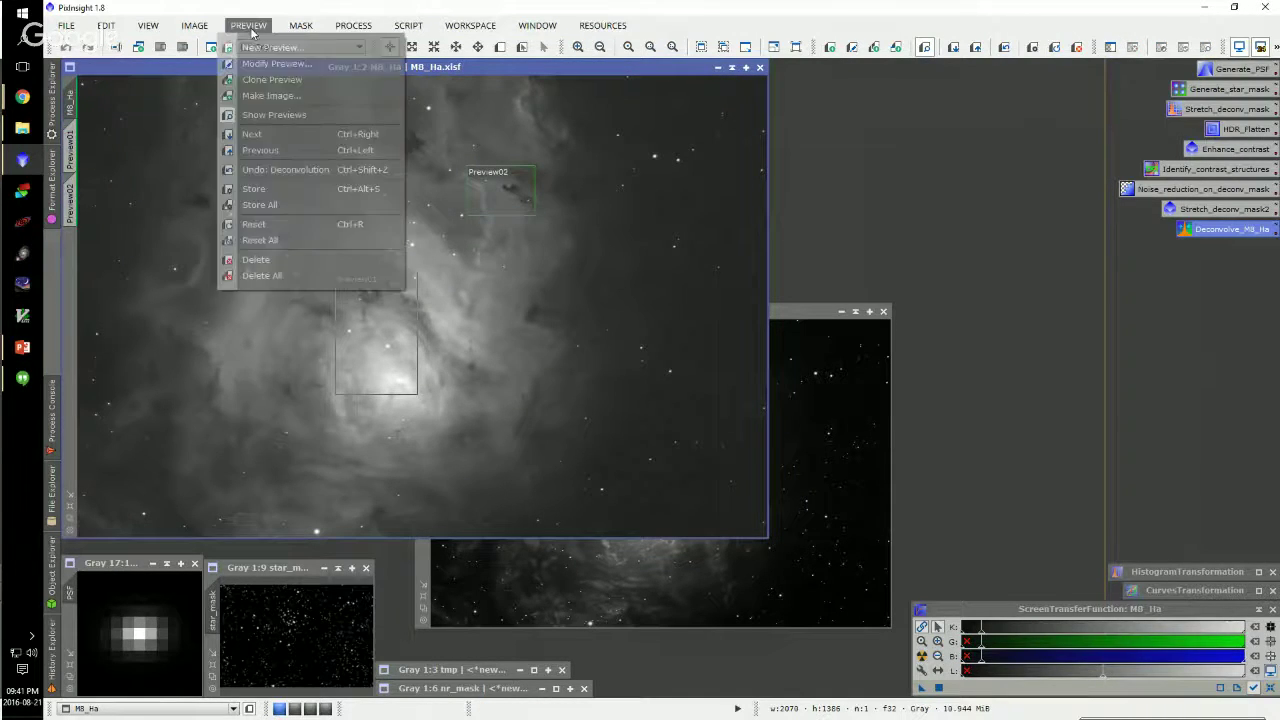
left_click(262, 276)
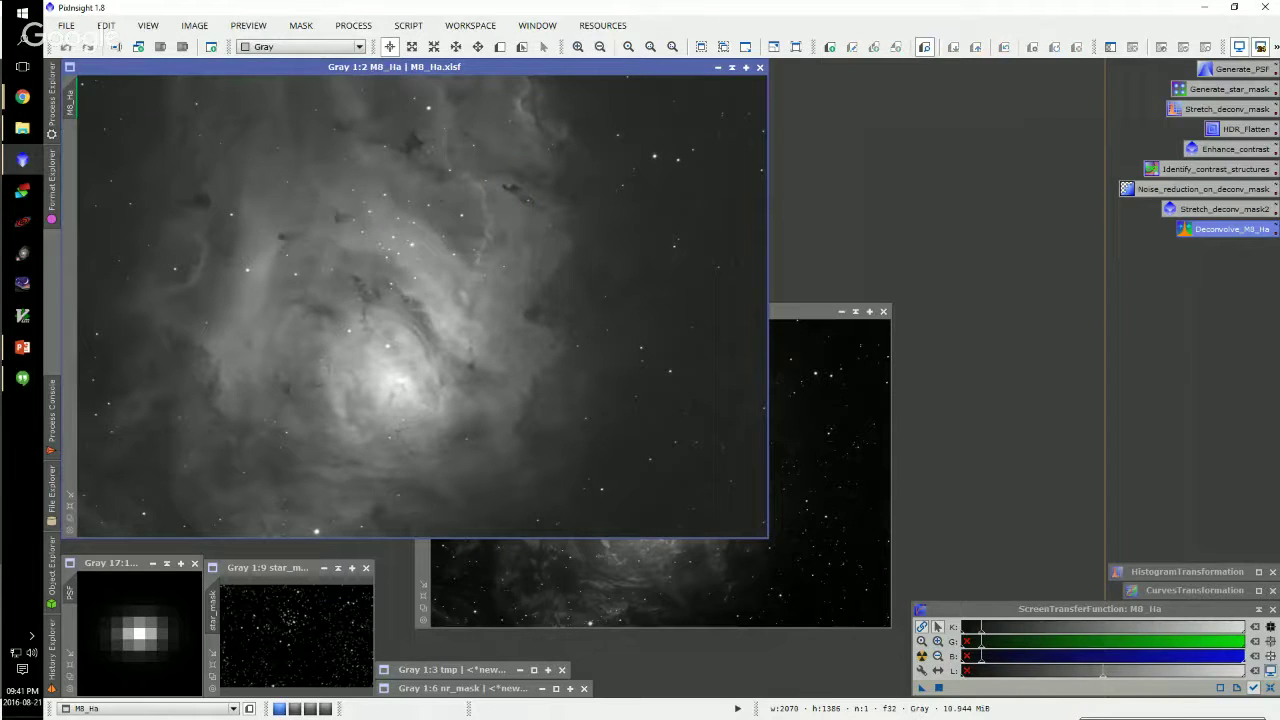
left_click(855, 313)
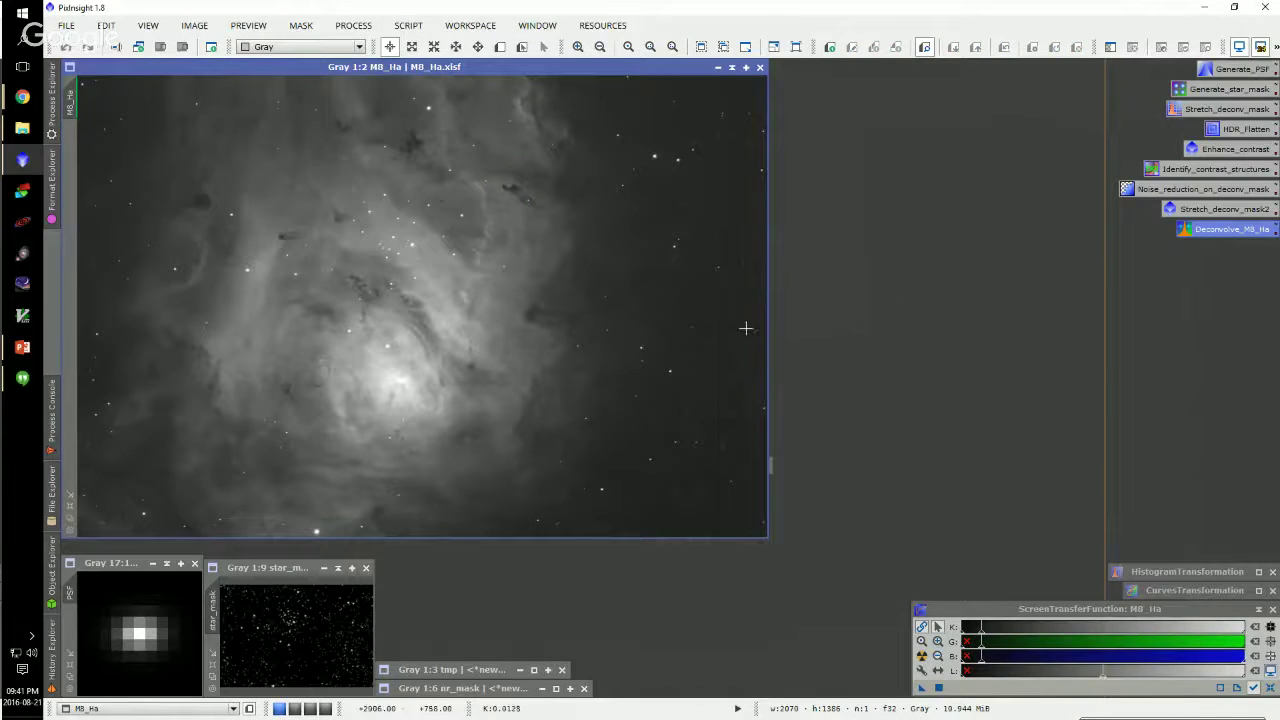
left_click(719, 67)
double_click(403, 302)
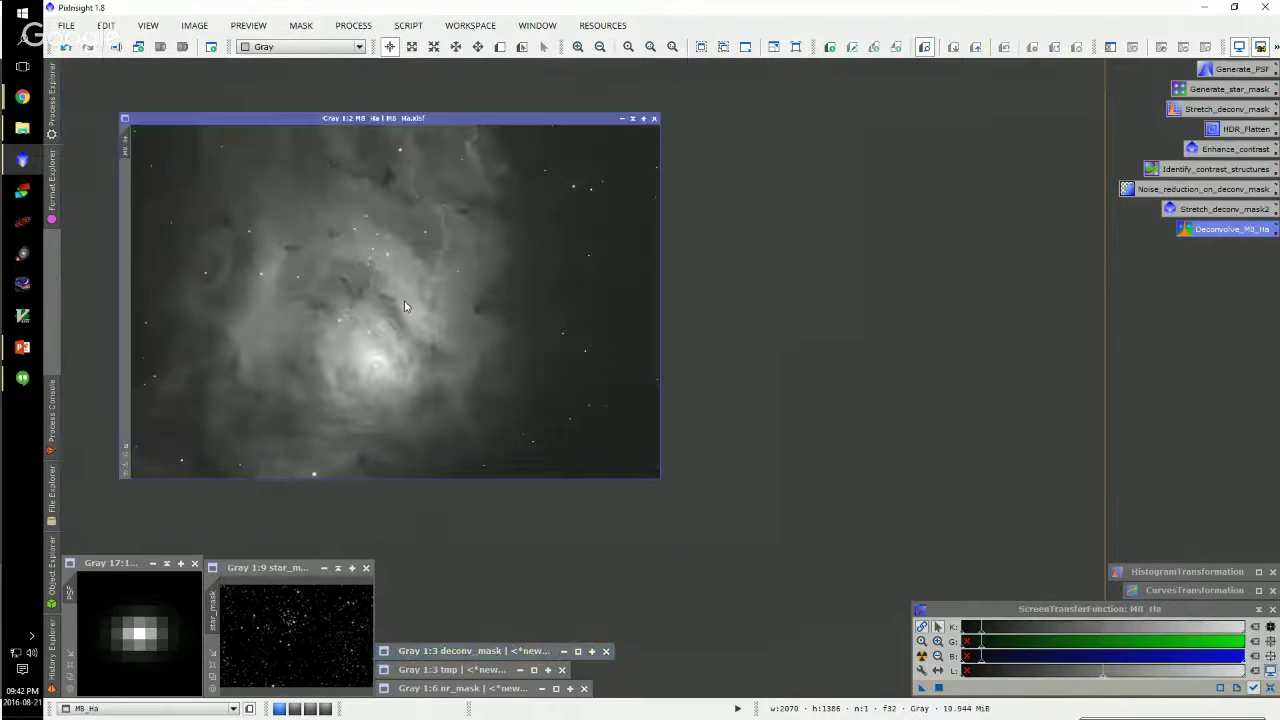
double_click(500, 688)
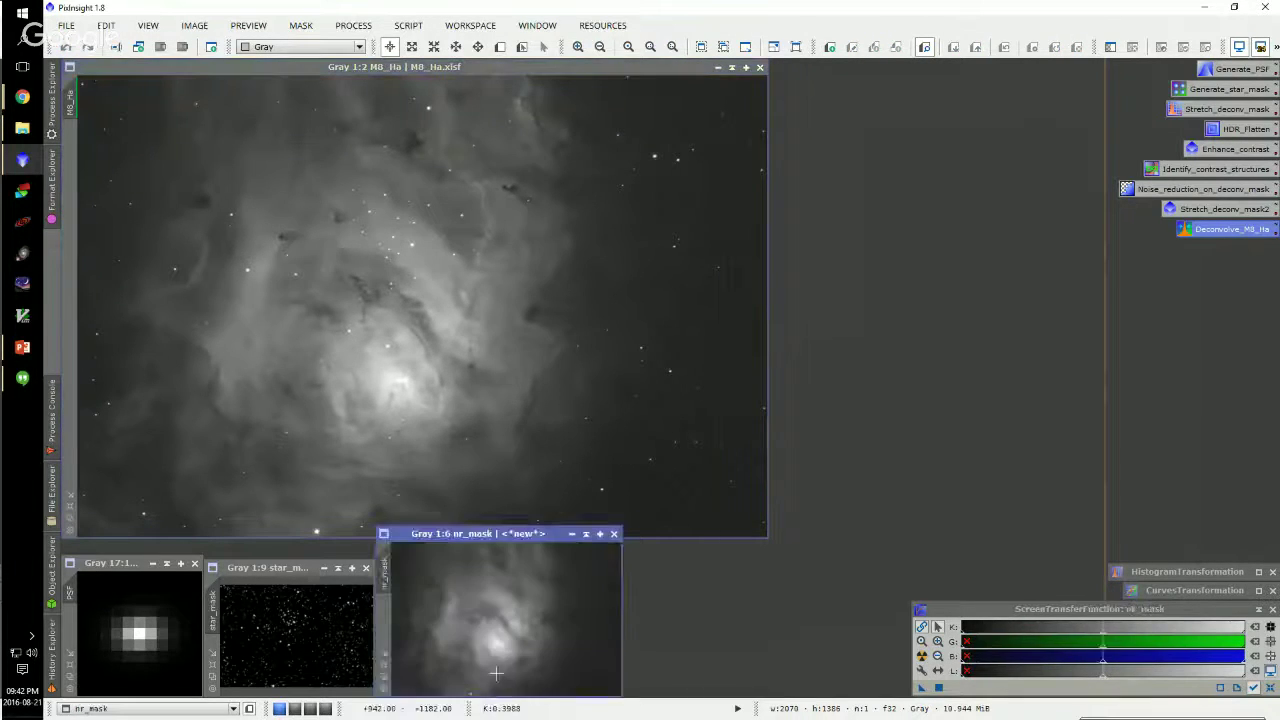
left_click(586, 534)
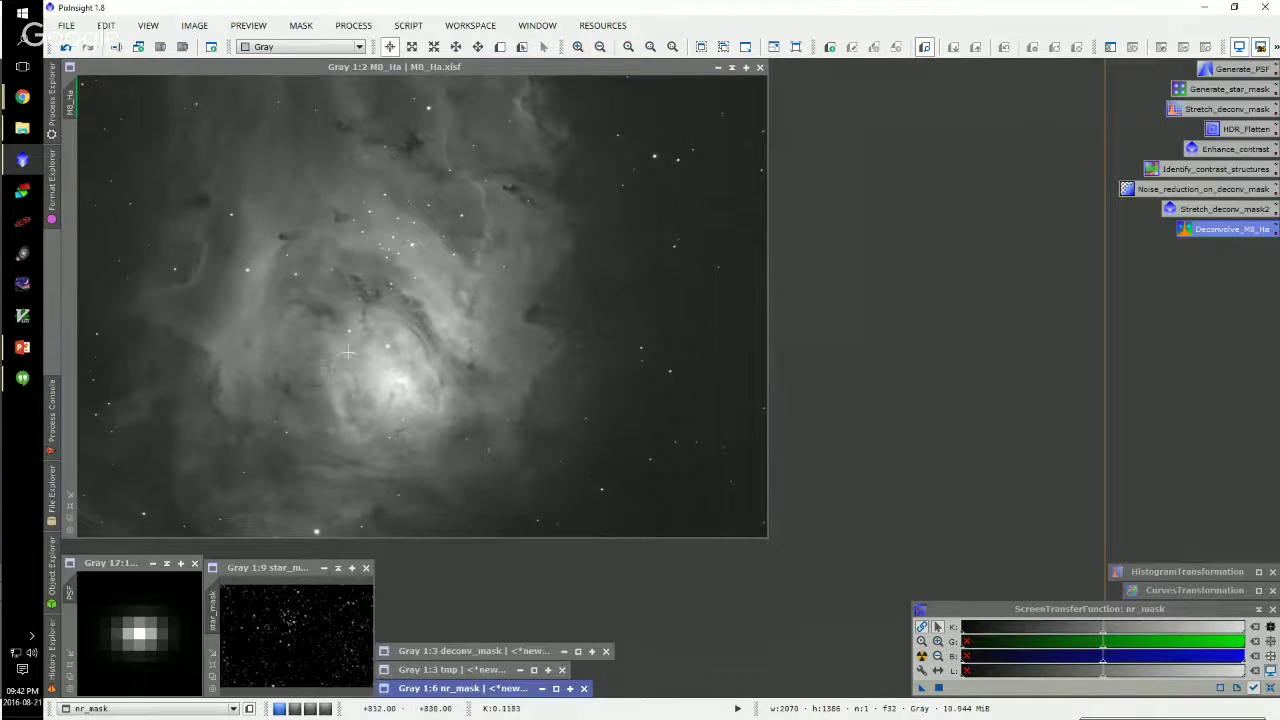
left_click(347, 352)
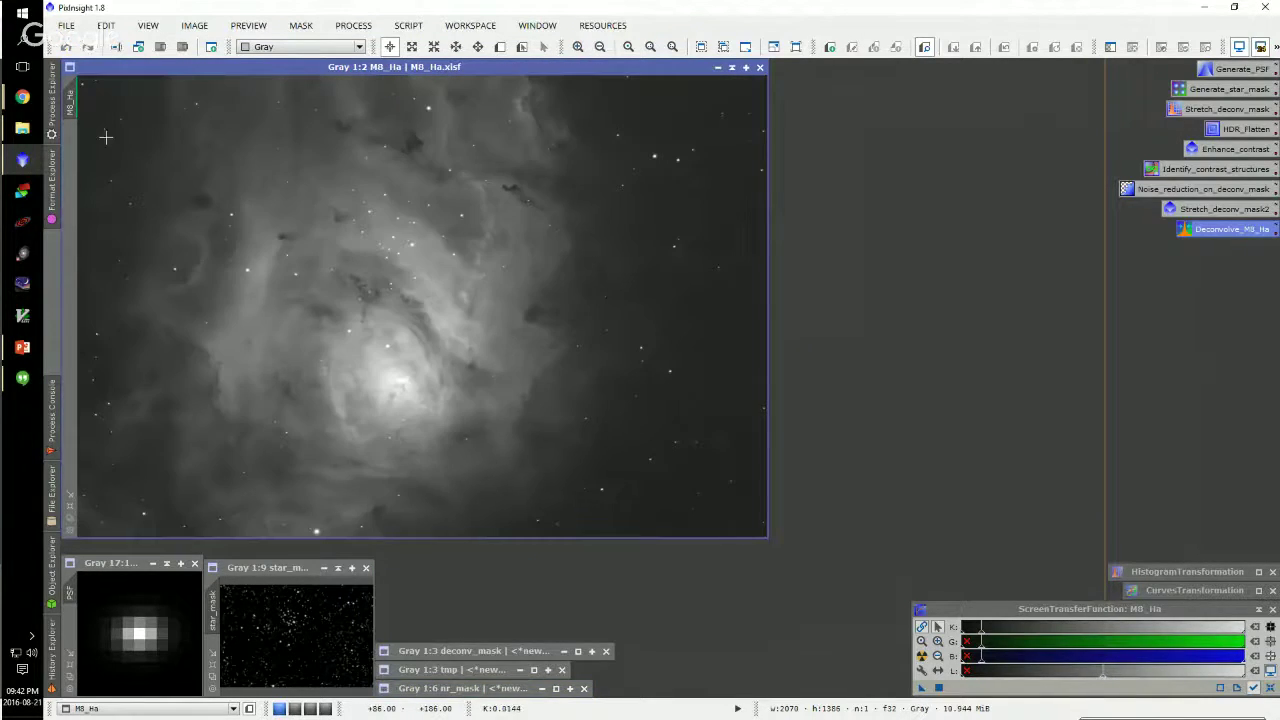
Duplicate M8_Ha as a separate image and arrange the original and the clone side by side
left_click_drag(72, 94, 440, 104)
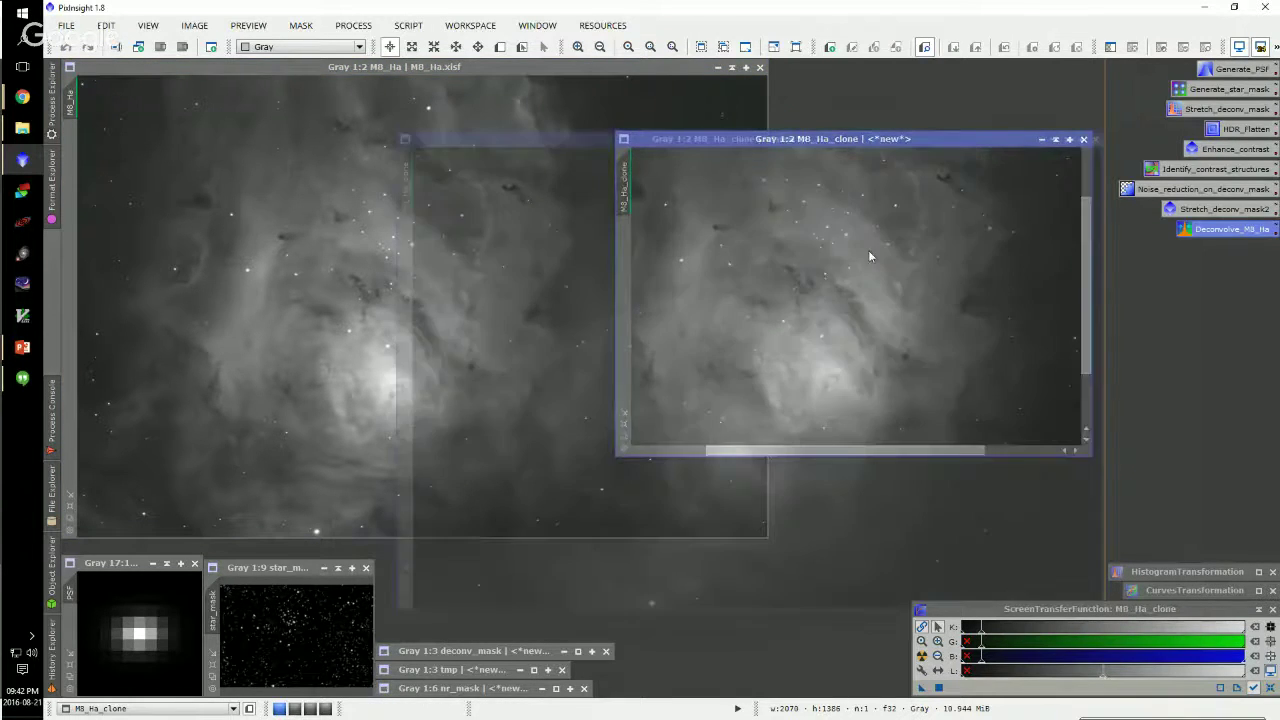
left_click_drag(822, 142, 829, 68)
left_click(273, 164)
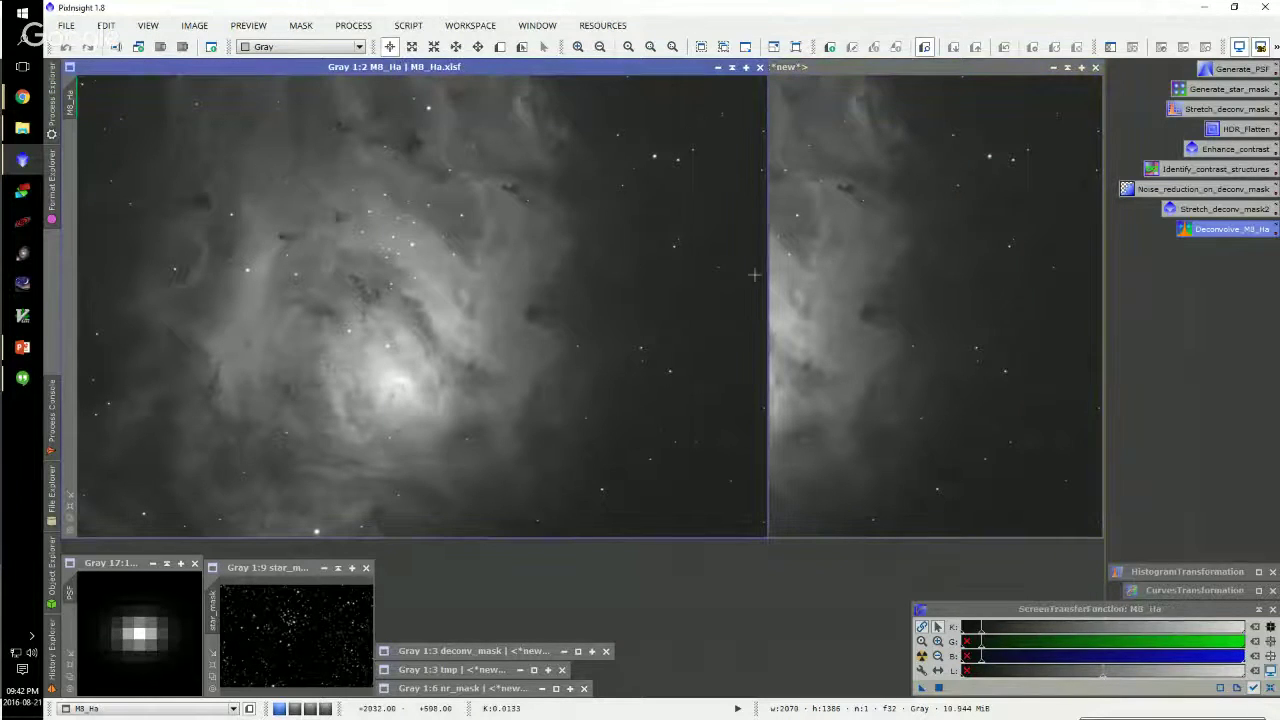
mouse_move(770, 276)
left_mouse_down()
mouse_move(378, 261)
mouse_move(583, 275)
left_mouse_up()
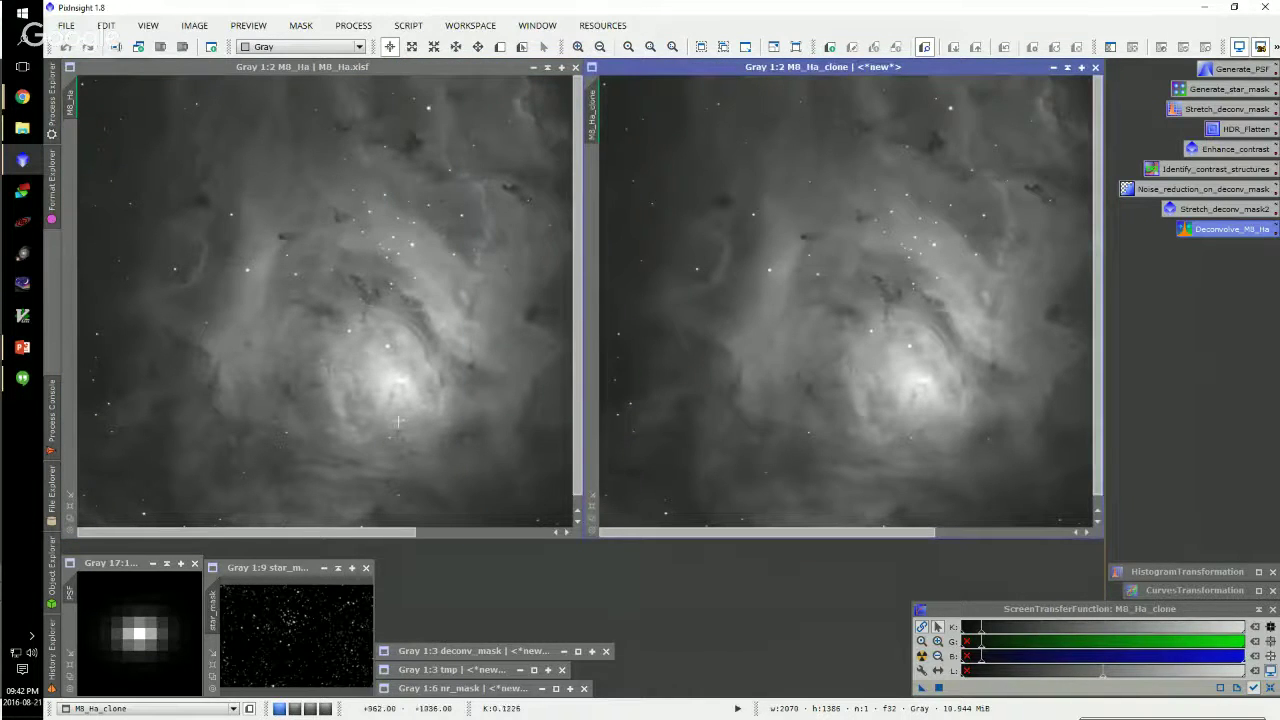
Display the bright core of M8_Ha and of its clone at 2:1
left_click(374, 348)
scroll(390, 384, "up", 1)
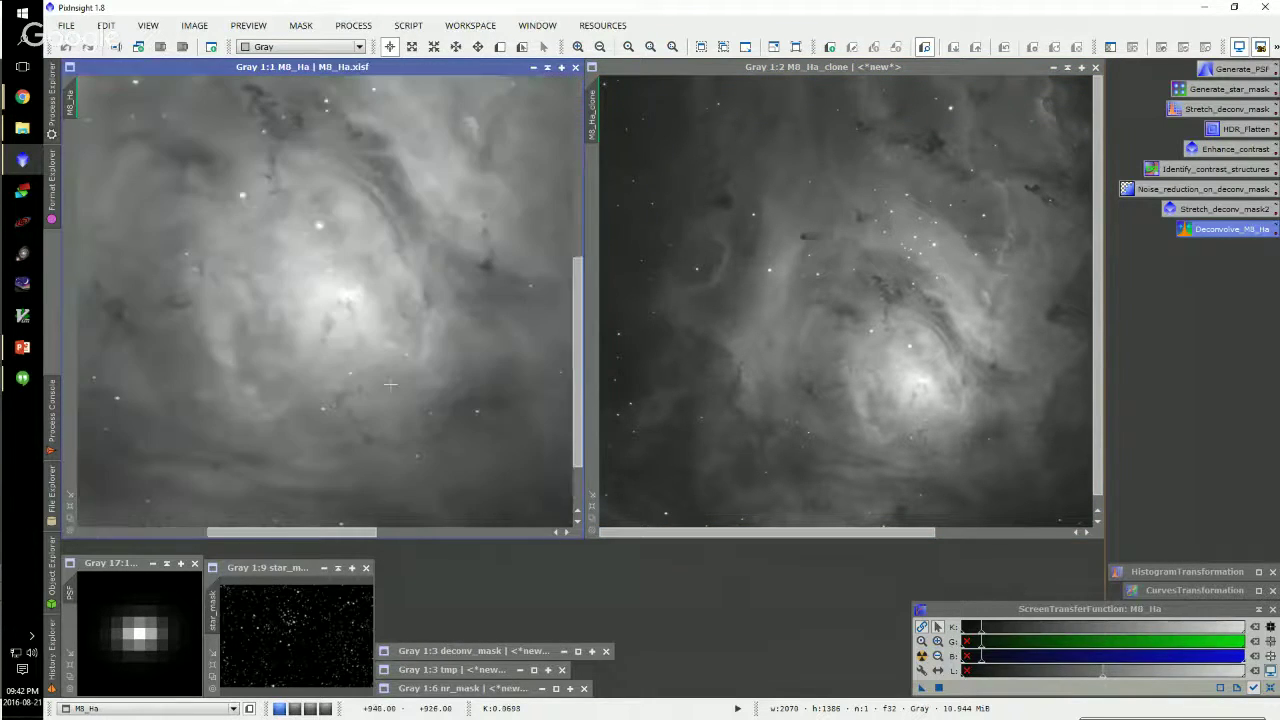
scroll(331, 310, "up", 1)
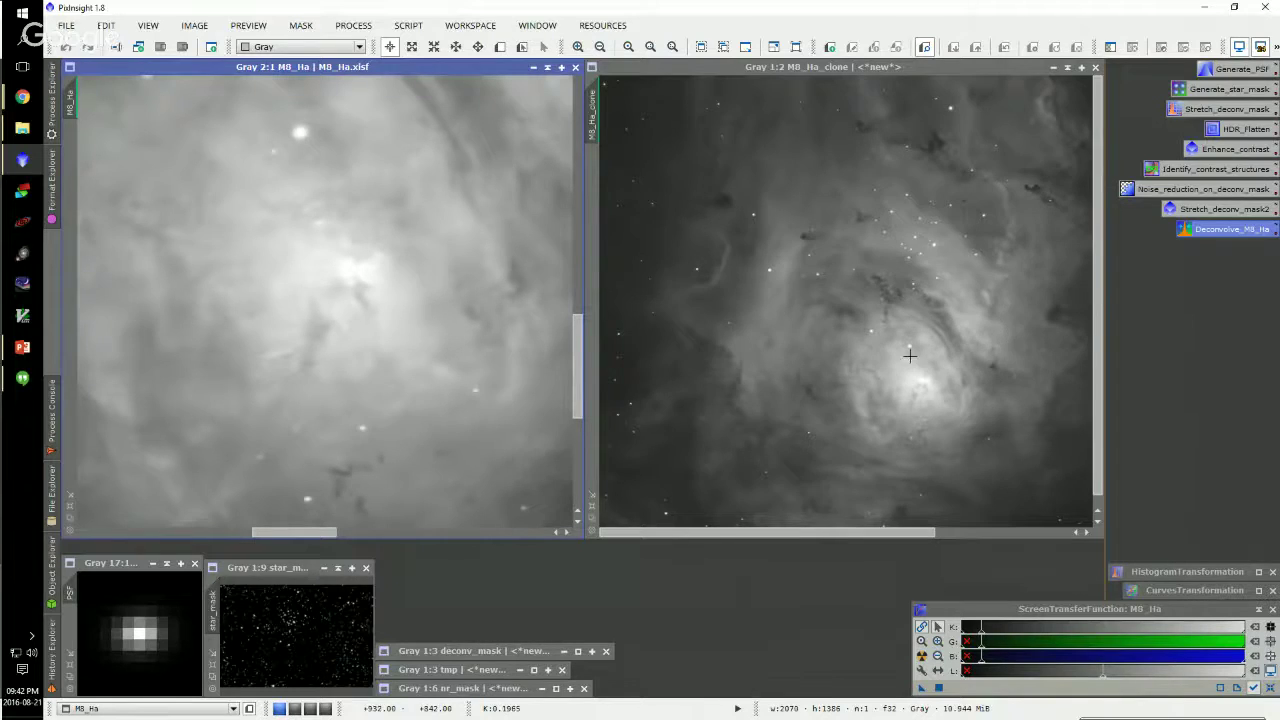
left_click(909, 354)
scroll(862, 348, "up", 1)
scroll(862, 348, "up", 1)
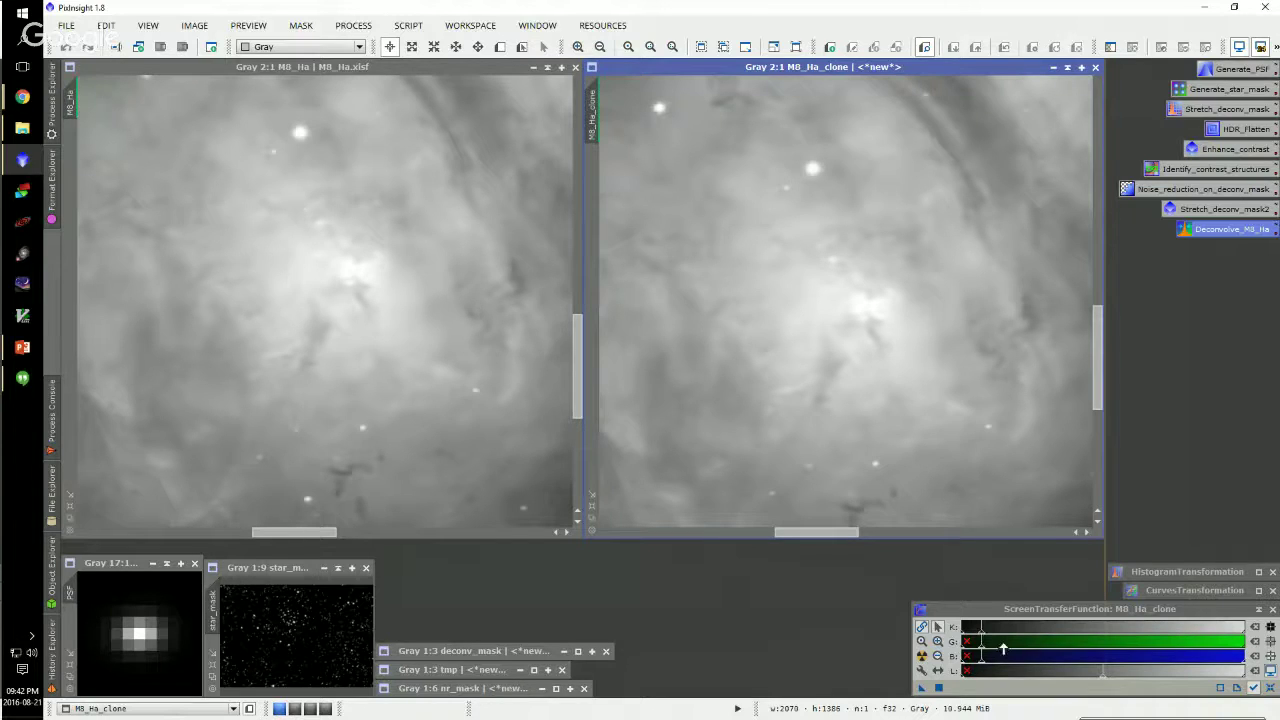
Darken the screen stretch of M8_Ha and its clone to a similar level, and compare detail in the bright core
left_click_drag(982, 632, 1015, 636)
left_click(420, 395)
left_click(766, 302)
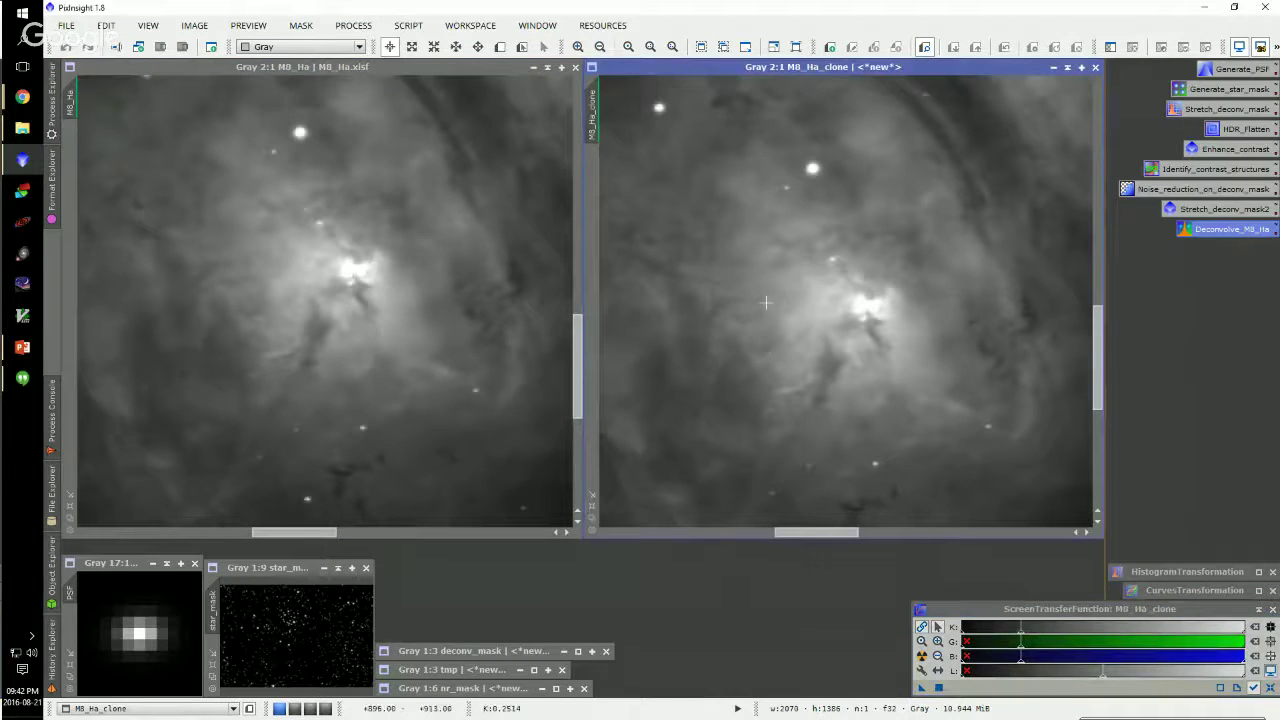
left_click(338, 230)
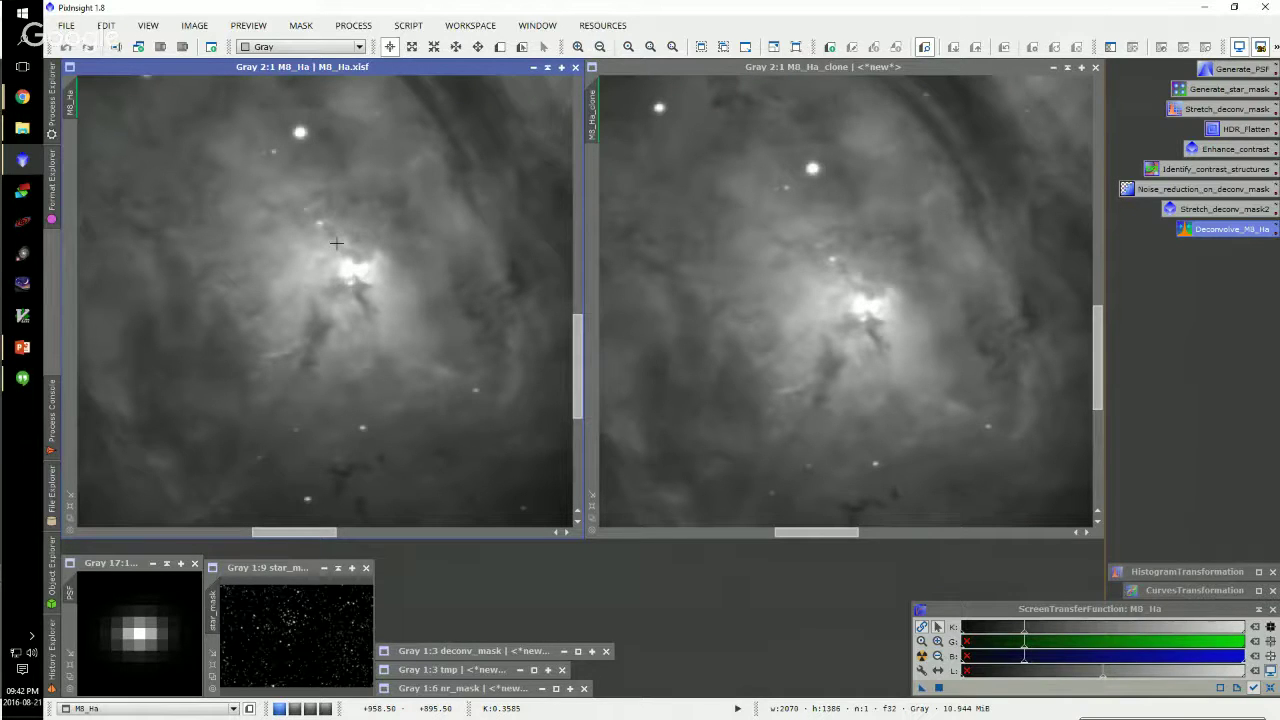
left_click(798, 166)
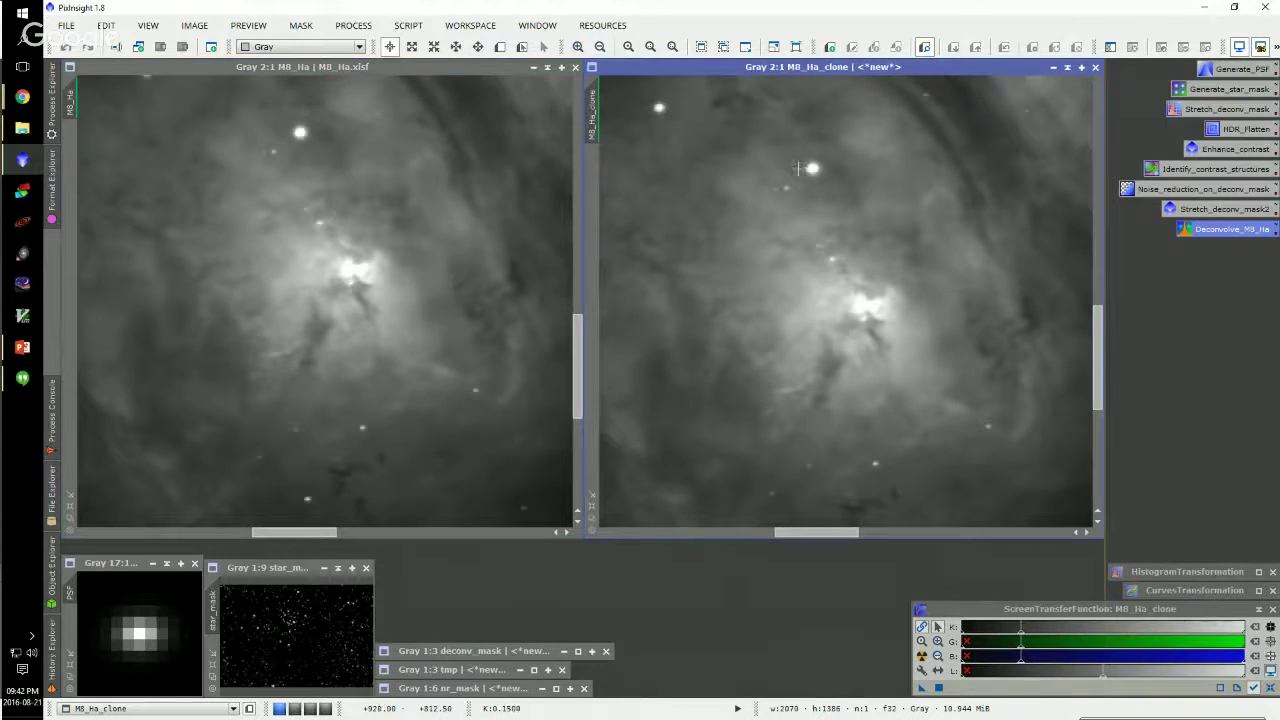
left_click(484, 230)
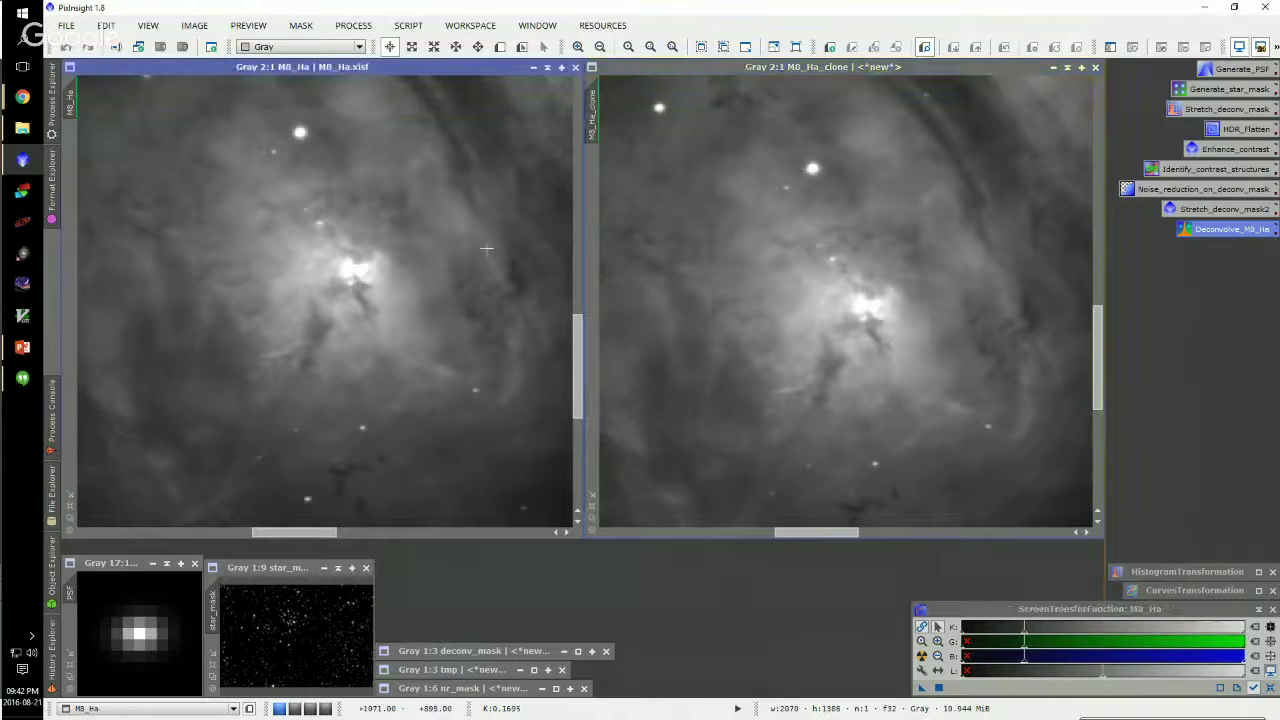
Apply the saved Deconvolve_M8_Ha process to the whole unmasked M8_Ha image and examine the bright core at 2:1
scroll(540, 236, "down", 1)
scroll(537, 143, "down", 1)
scroll(437, 177, "down", 1)
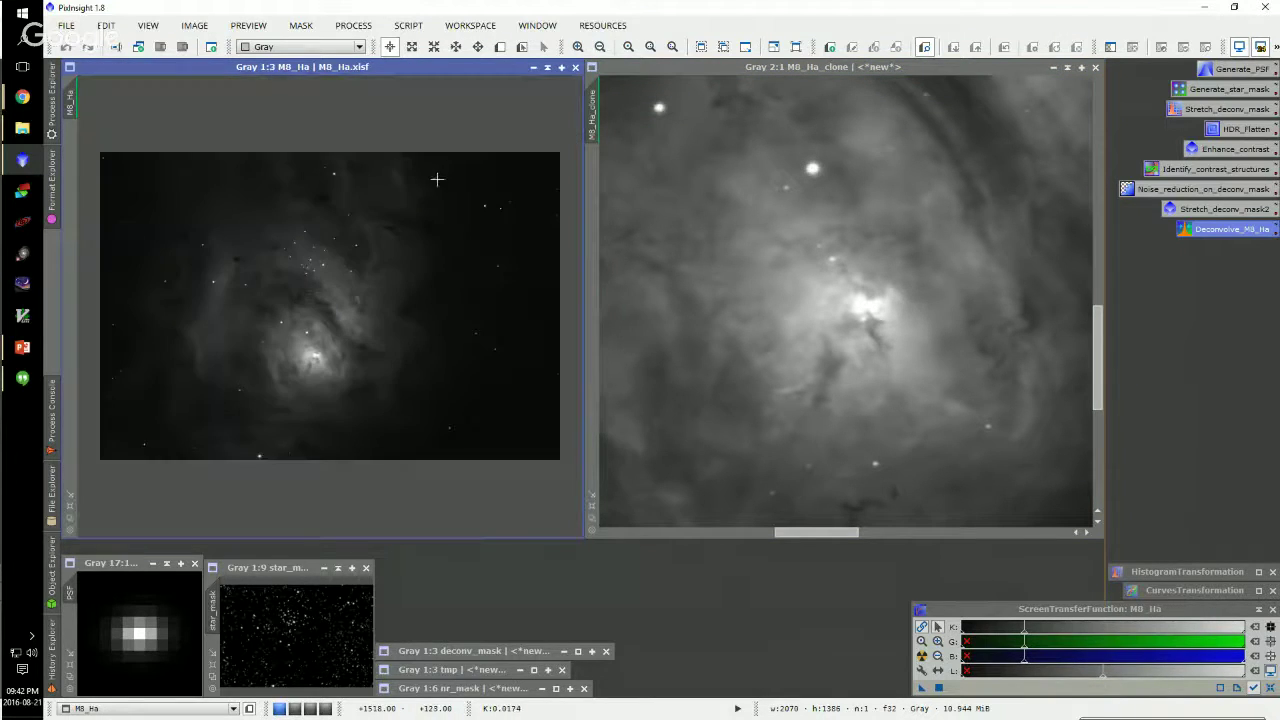
scroll(437, 182, "up", 1)
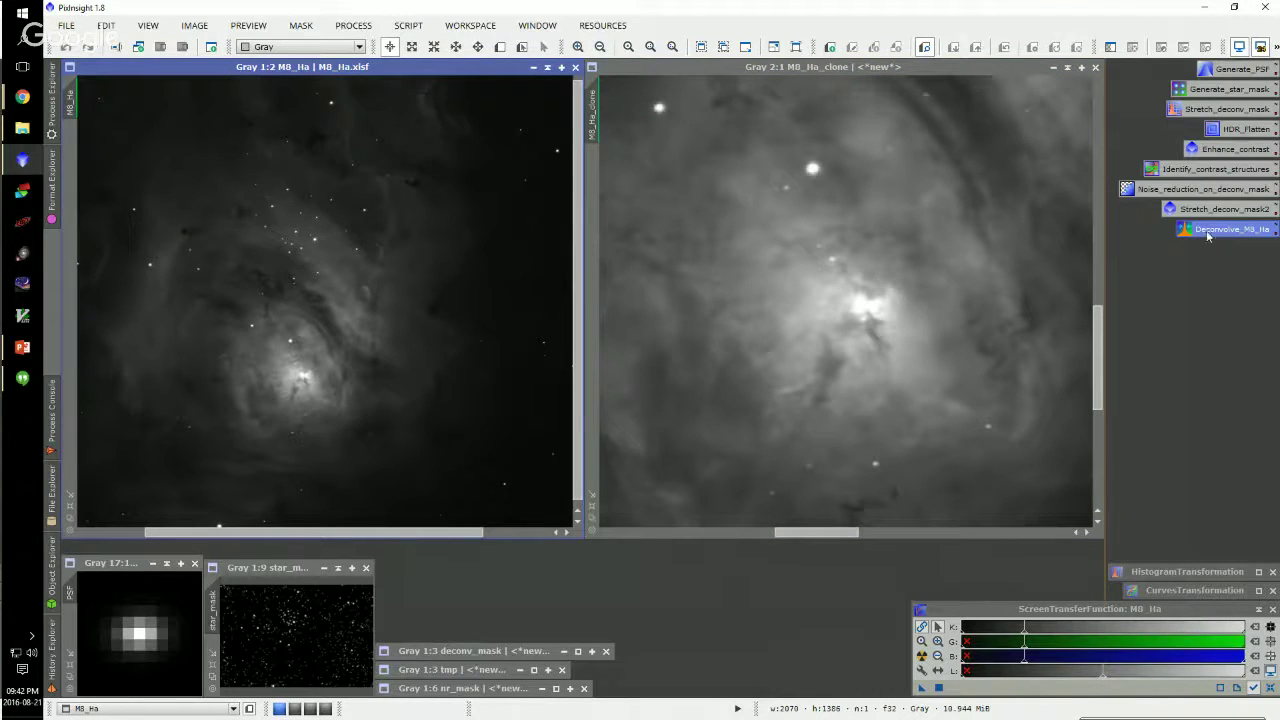
left_click_drag(1207, 236, 282, 256)
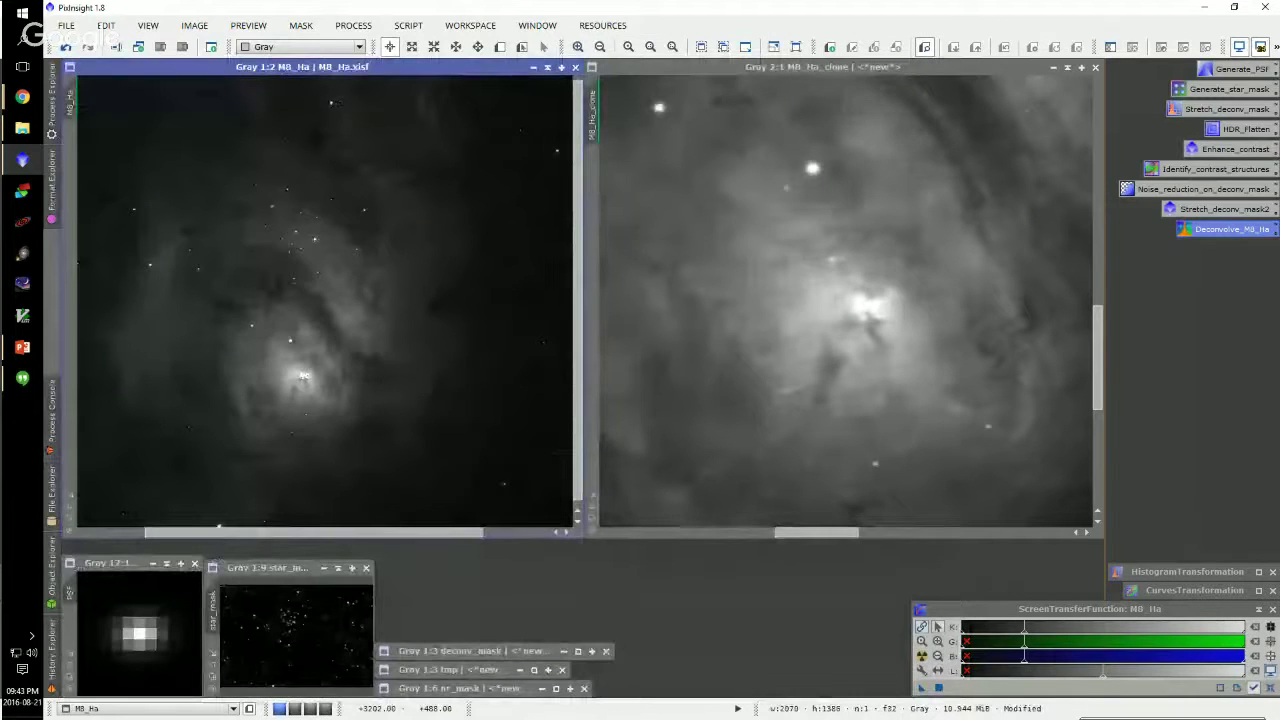
scroll(300, 375, "up", 1)
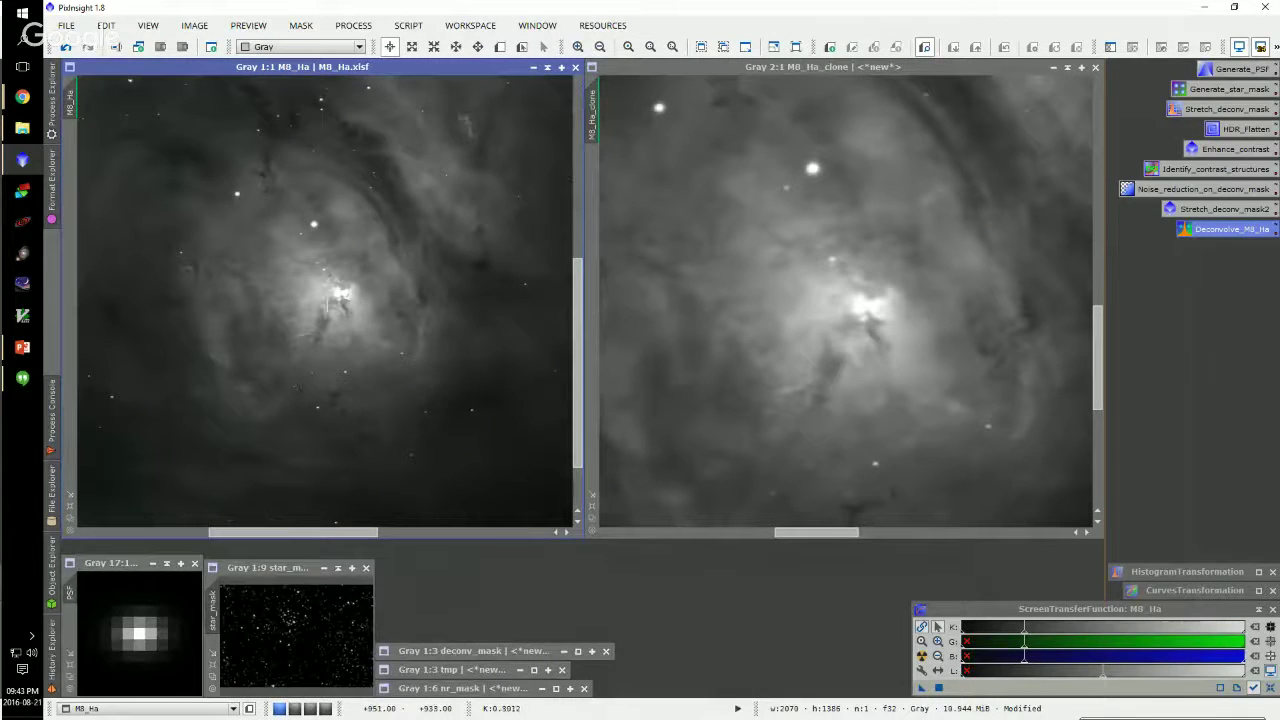
scroll(330, 298, "up", 1)
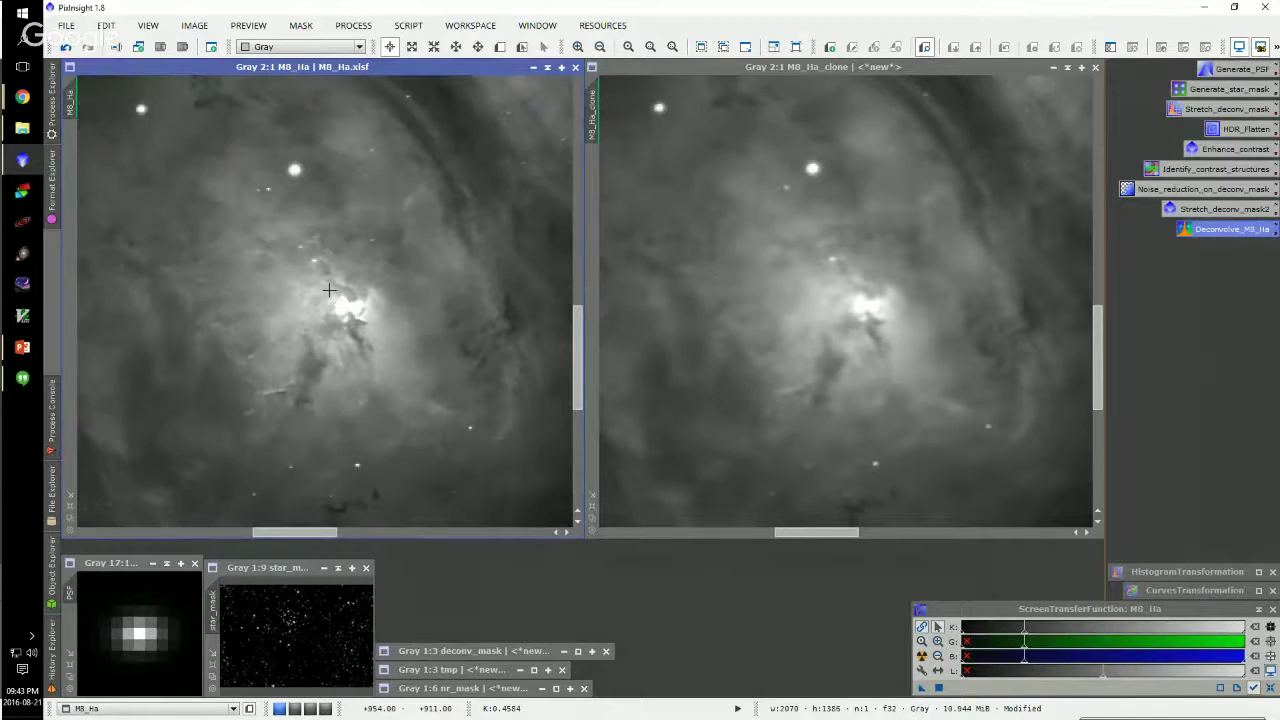
left_click_drag(578, 359, 578, 342)
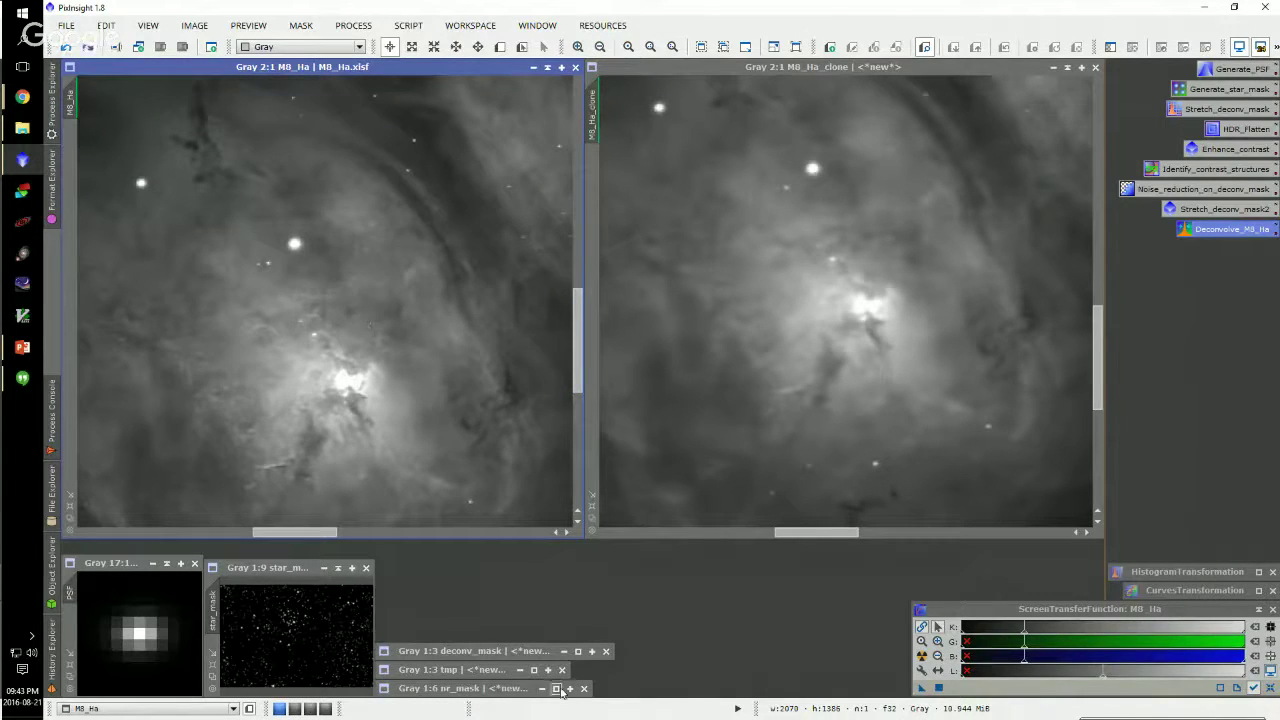
Restore the deconv_mask window and assign it to M8_Ha as its mask, leaving the mask overlay hidden
double_click(468, 651)
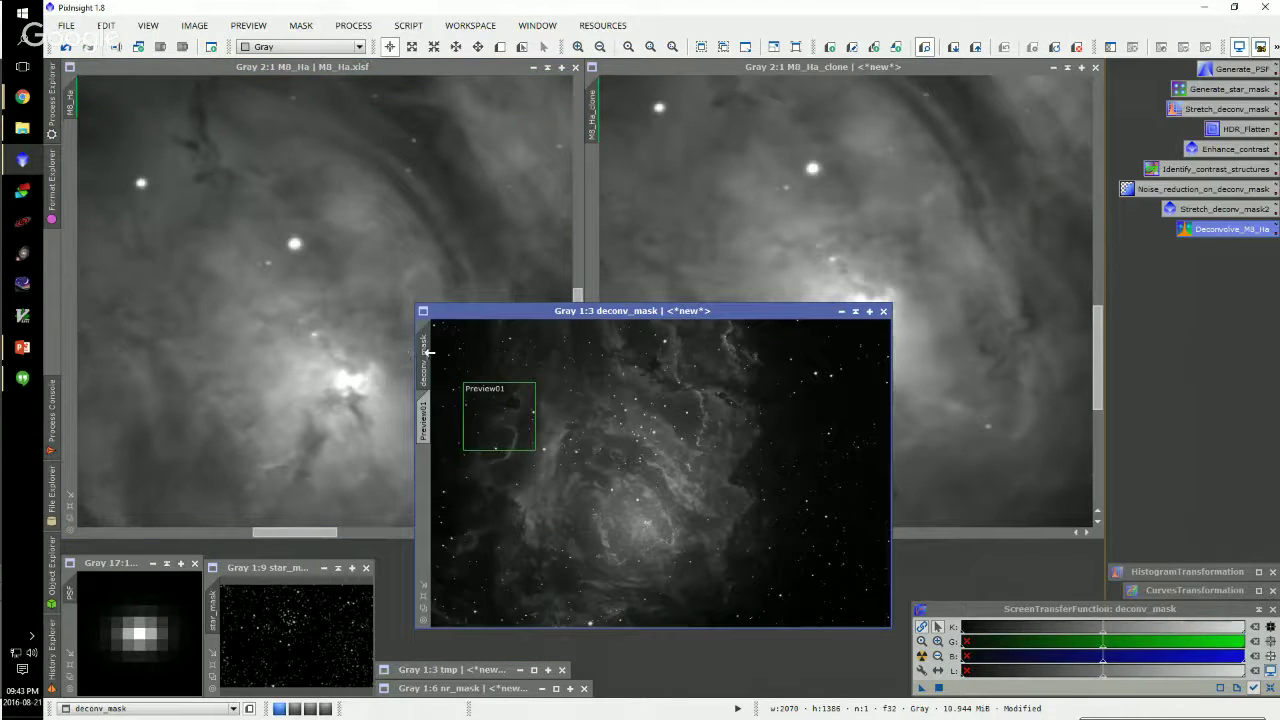
left_click(193, 87)
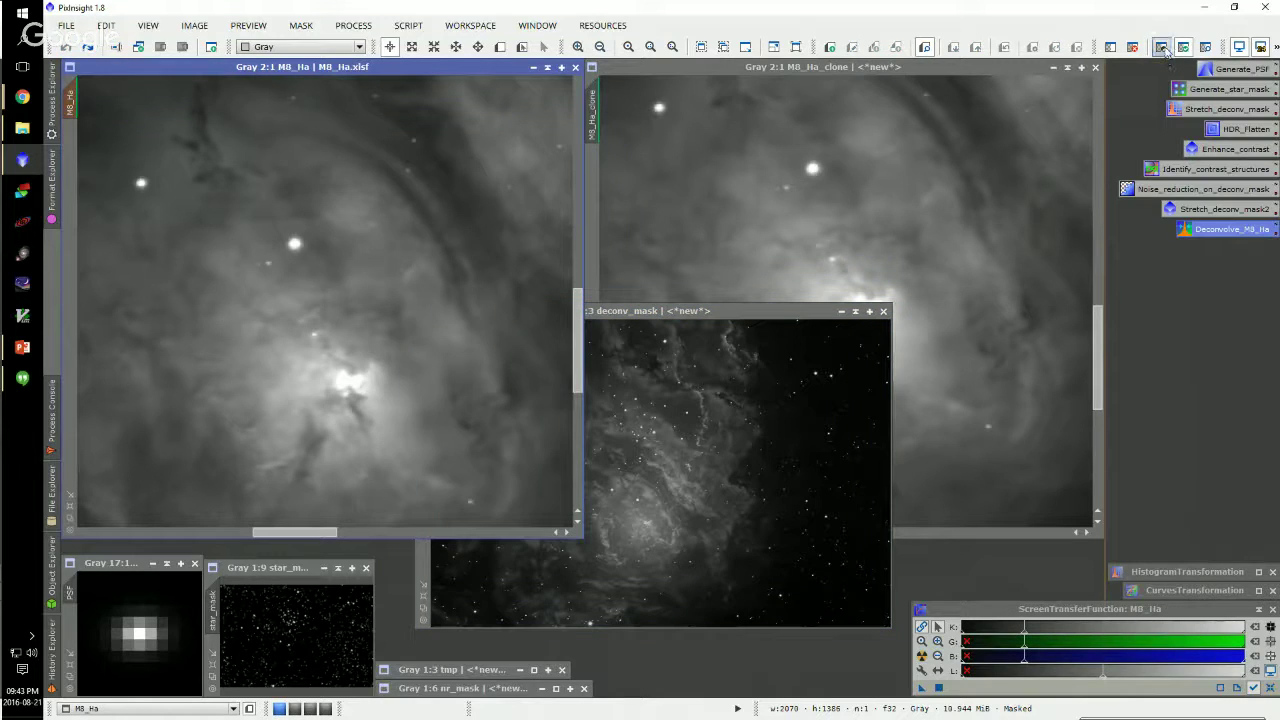
left_click(1205, 48)
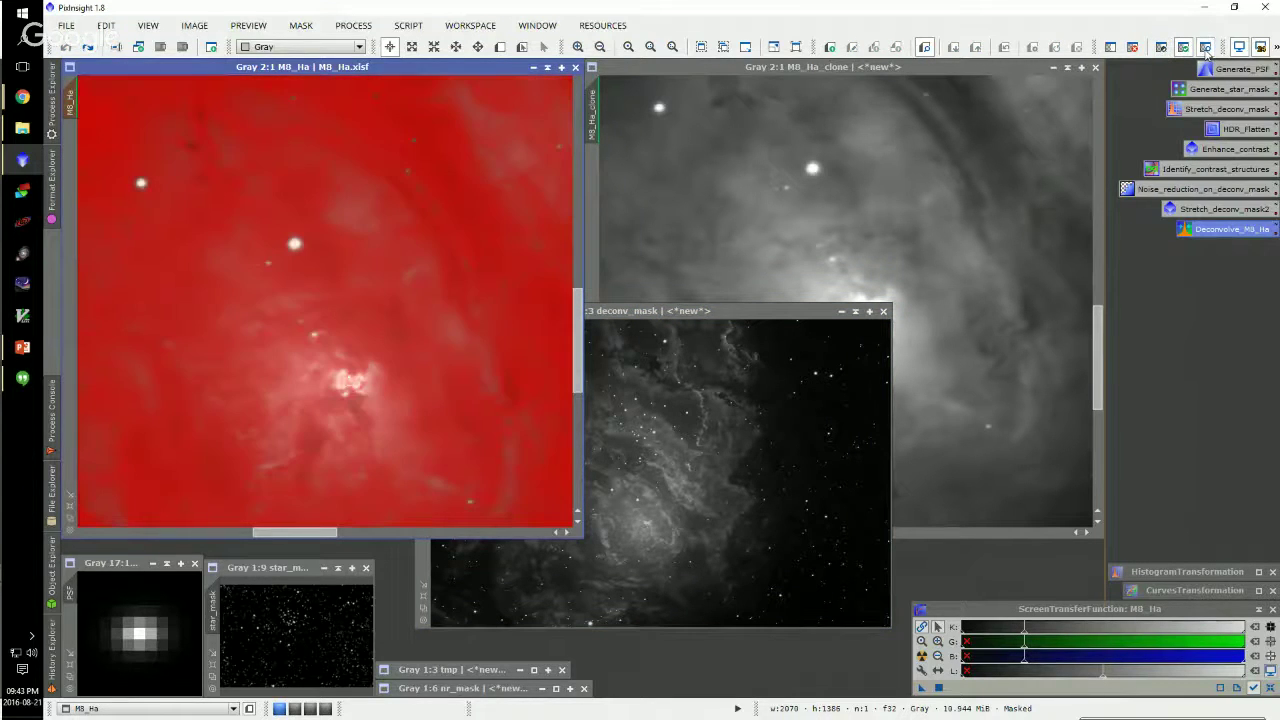
left_click(1206, 50)
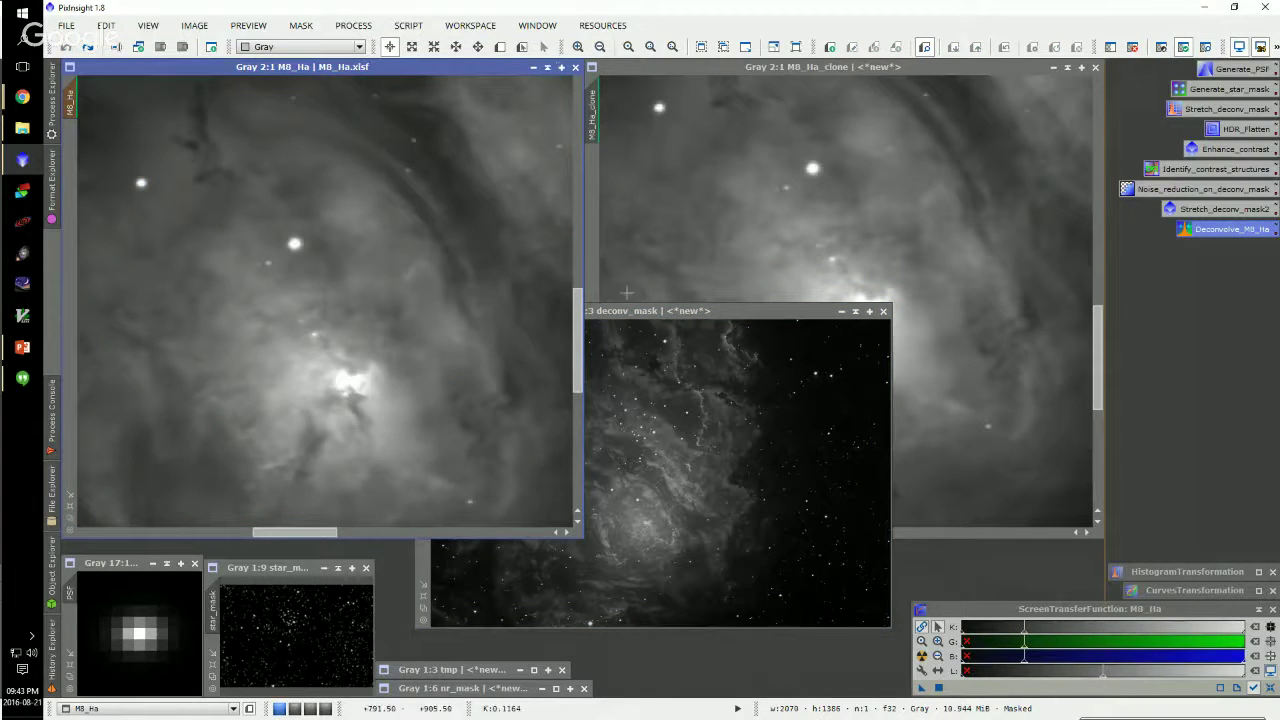
Apply the screen stretch of M8_Ha_clone to M8_Ha
left_click(685, 68)
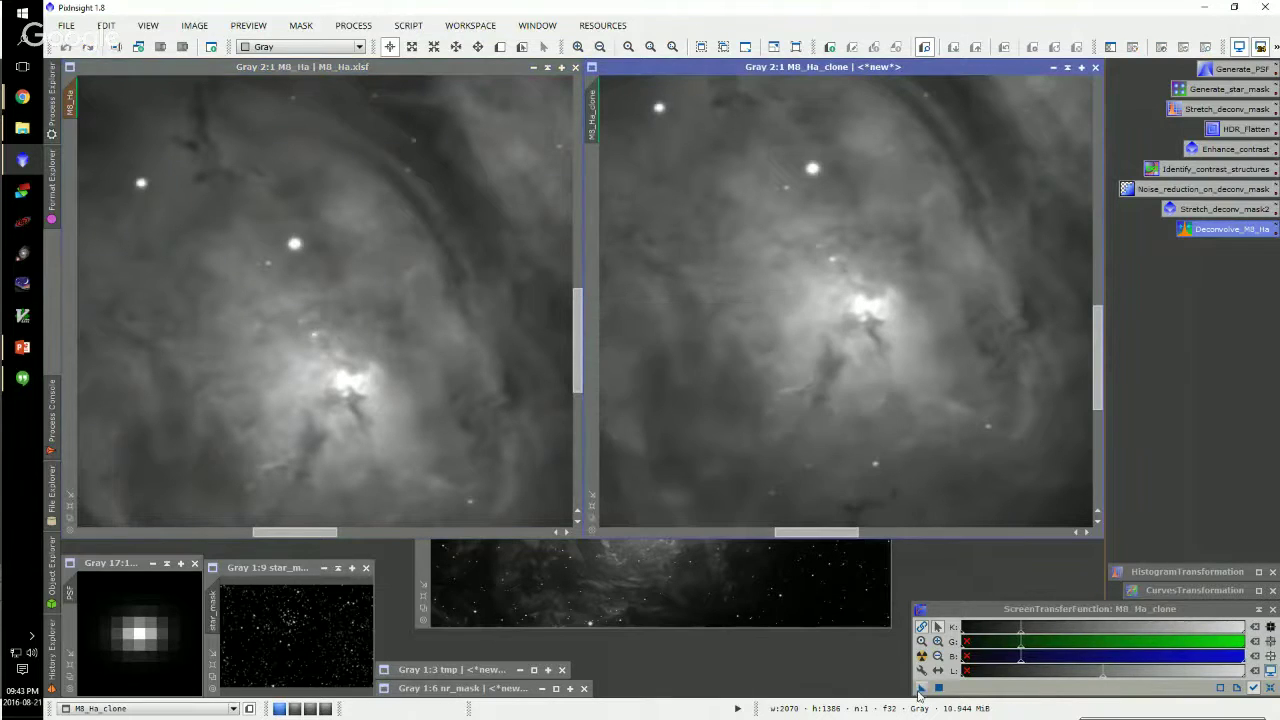
mouse_move(921, 687)
left_mouse_down()
mouse_move(743, 468)
mouse_move(222, 239)
left_mouse_up()
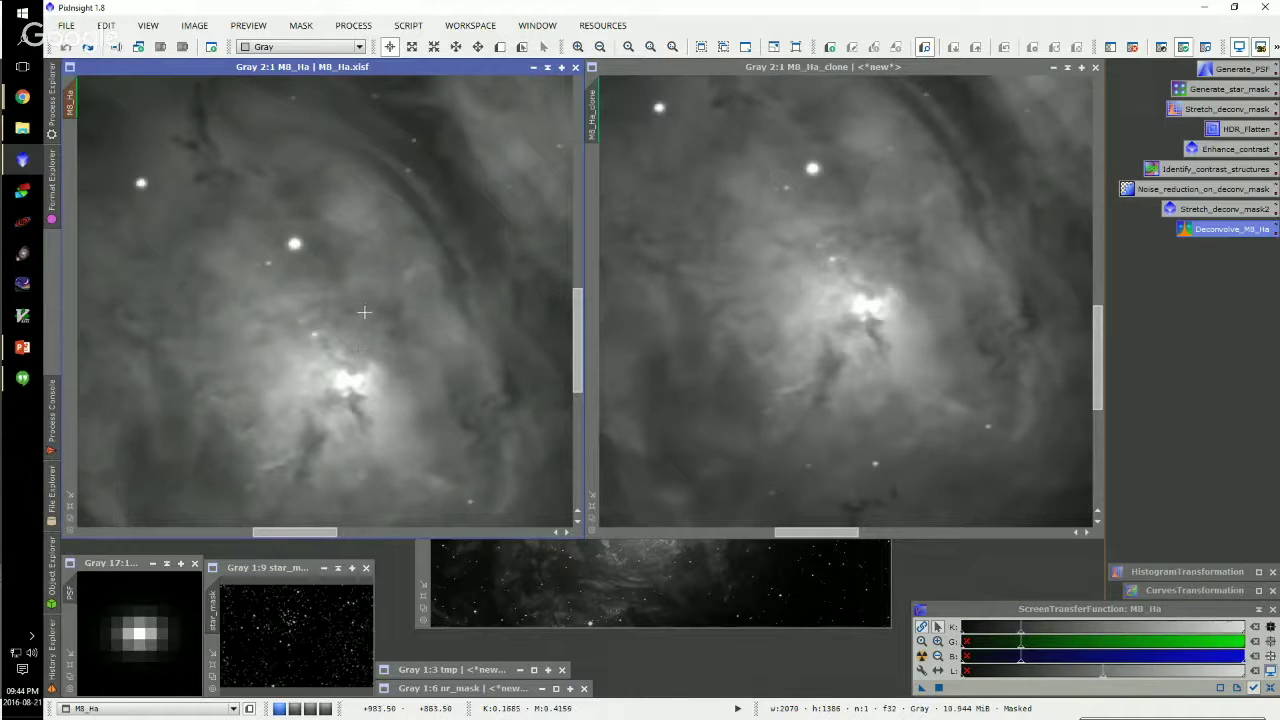
Align M8_Ha's view with the clone's, and redo and undo the unmasked Deconvolution to compare the bright core
left_click_drag(575, 300, 575, 326)
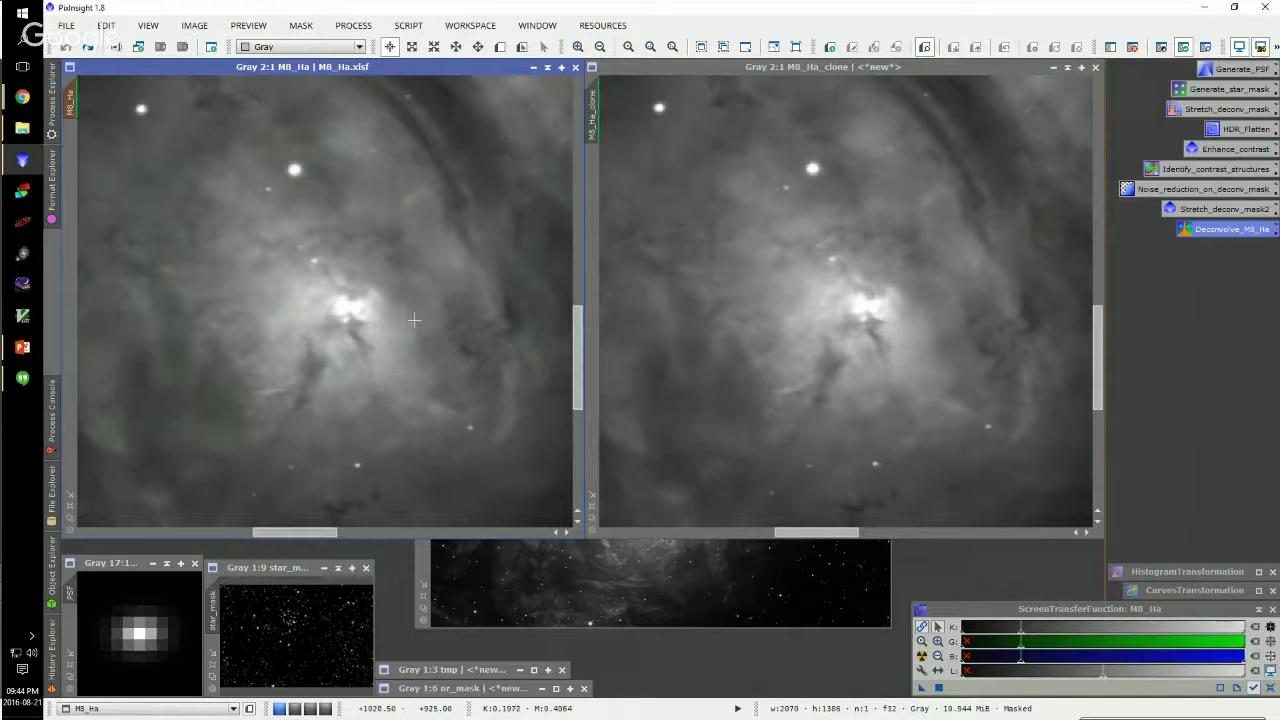
key("ctrl+y")
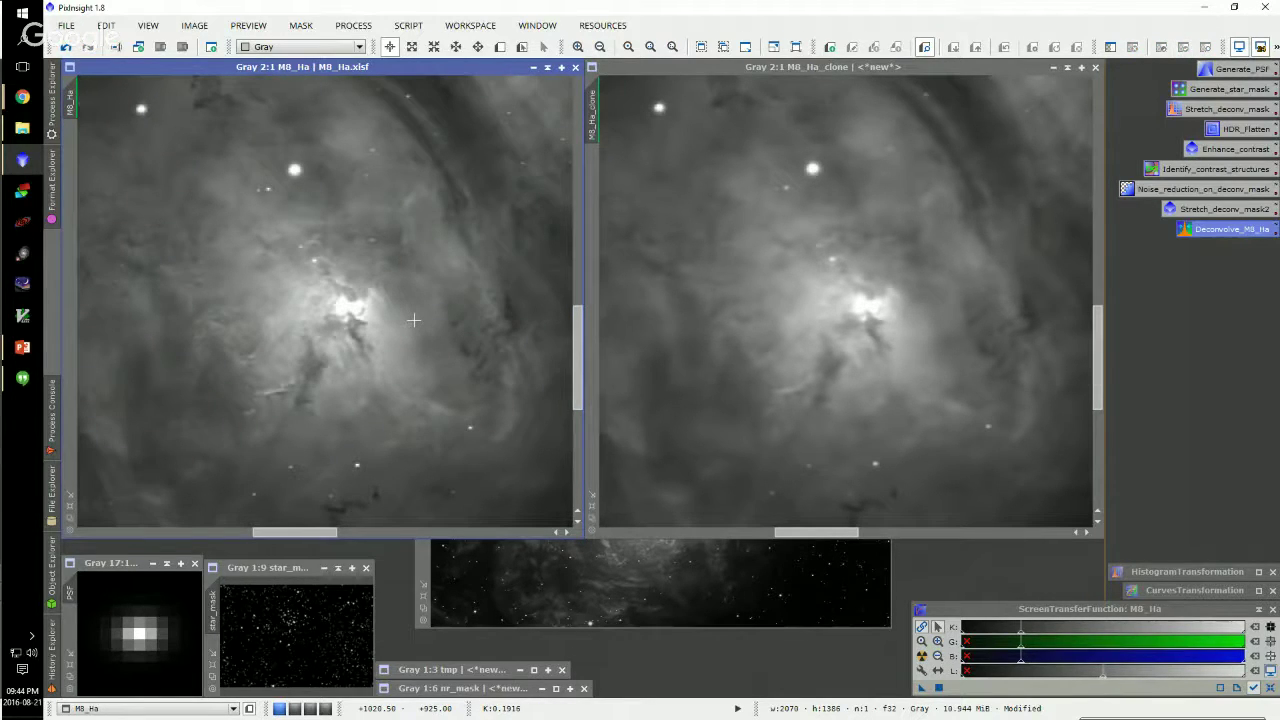
key("ctrl+z")
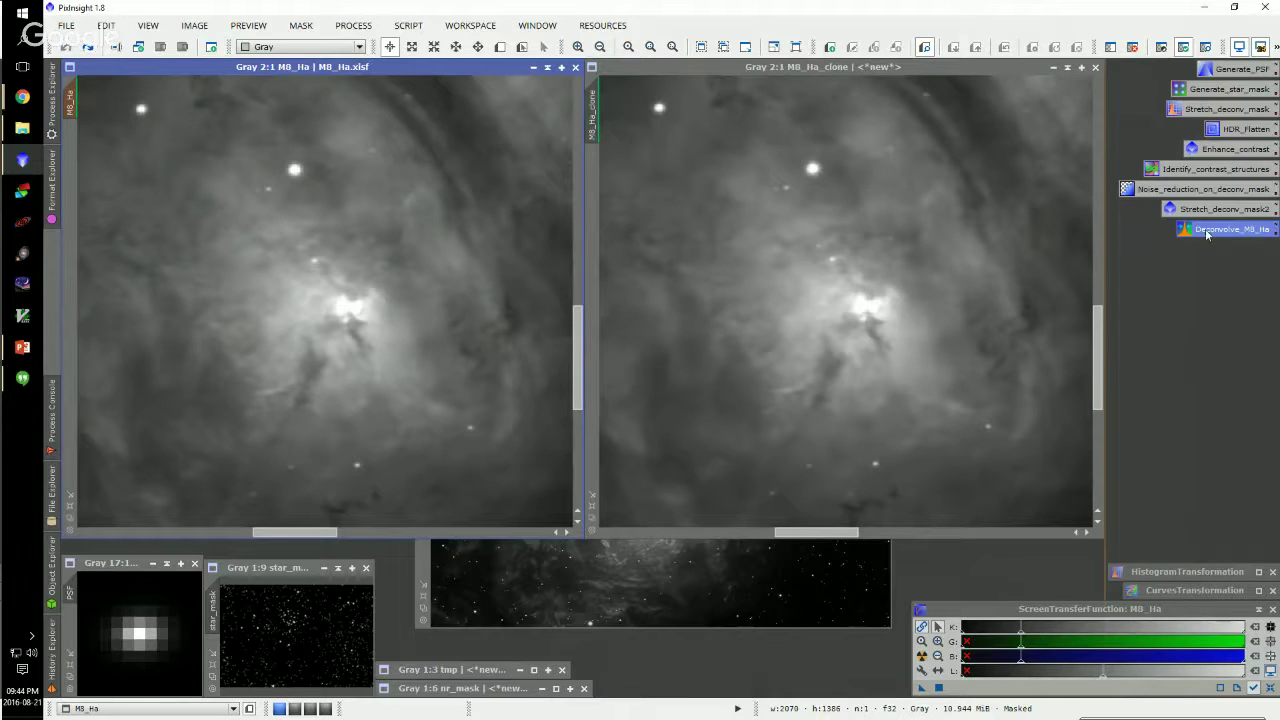
Apply the saved Deconvolve_M8_Ha process to the masked M8_Ha image, and darken the screen stretch of both images slightly
left_click_drag(1207, 234, 437, 239)
left_click_drag(1021, 640, 1039, 637)
left_click(782, 304)
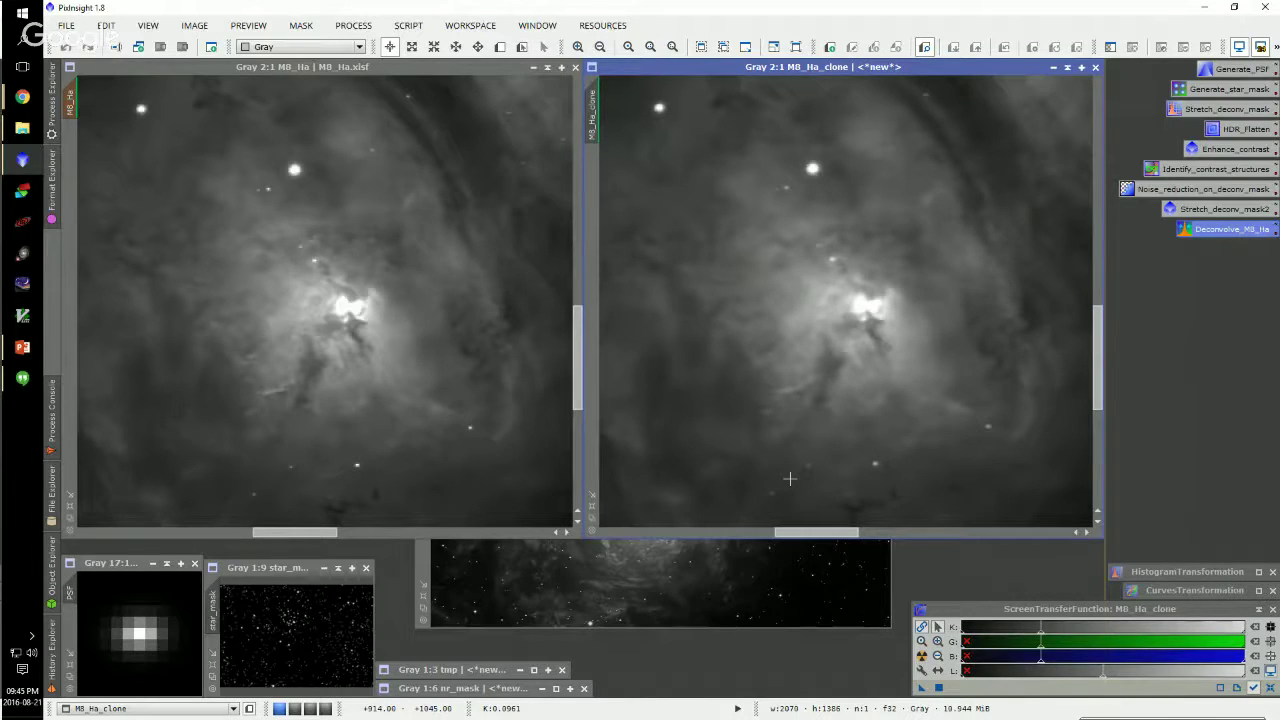
Open the saved Deconvolve_M8_Ha process and auto-stretch the screen display of M8_Ha so the whole nebula shows
double_click(1232, 230)
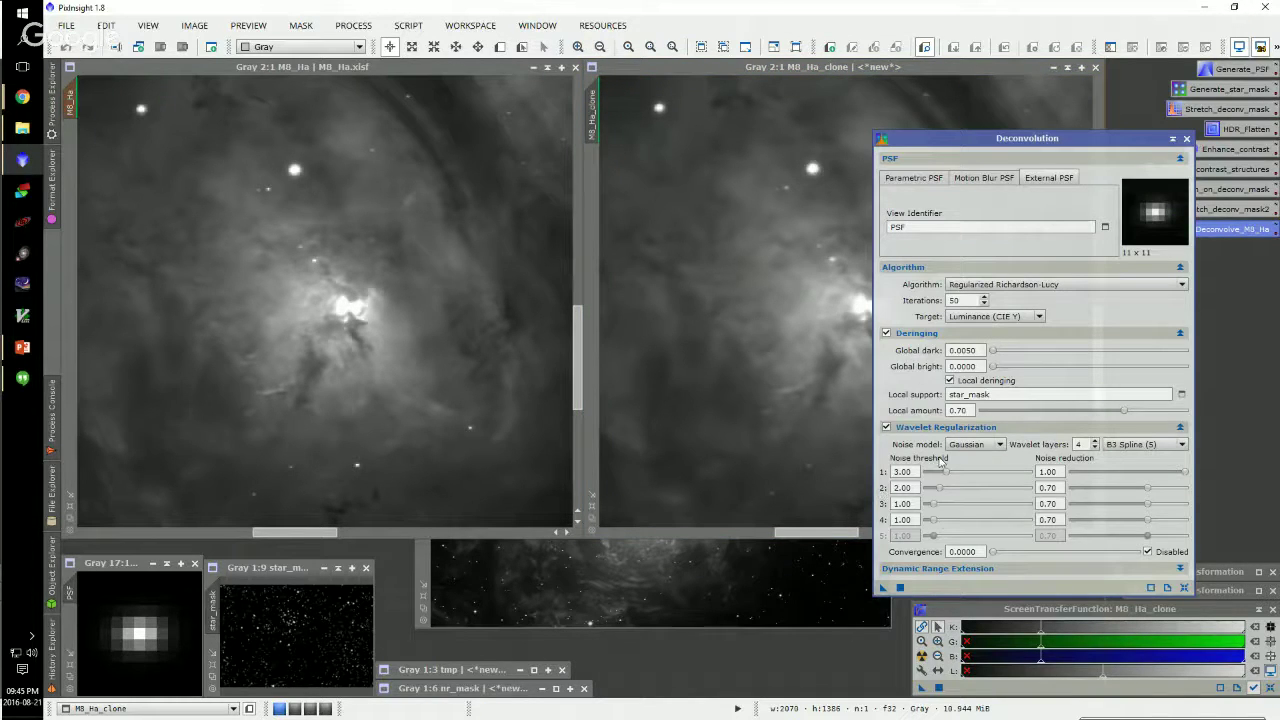
left_click(356, 72)
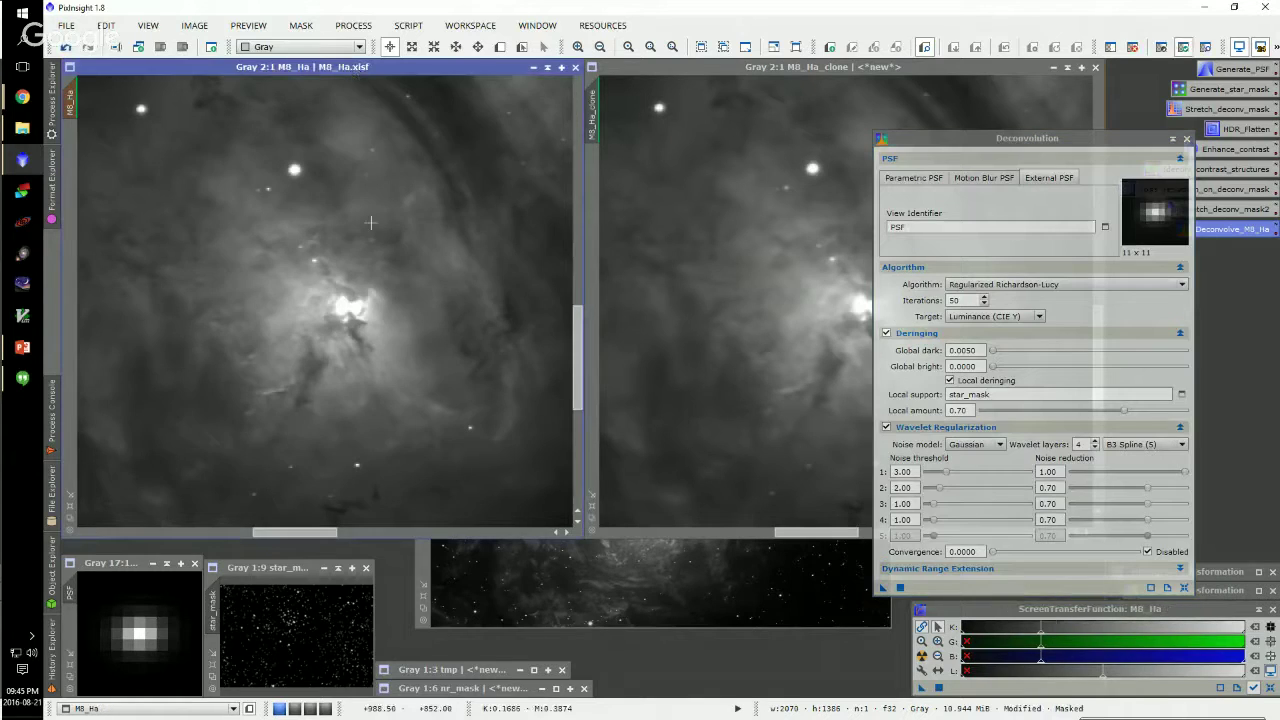
scroll(370, 222, "down", 2)
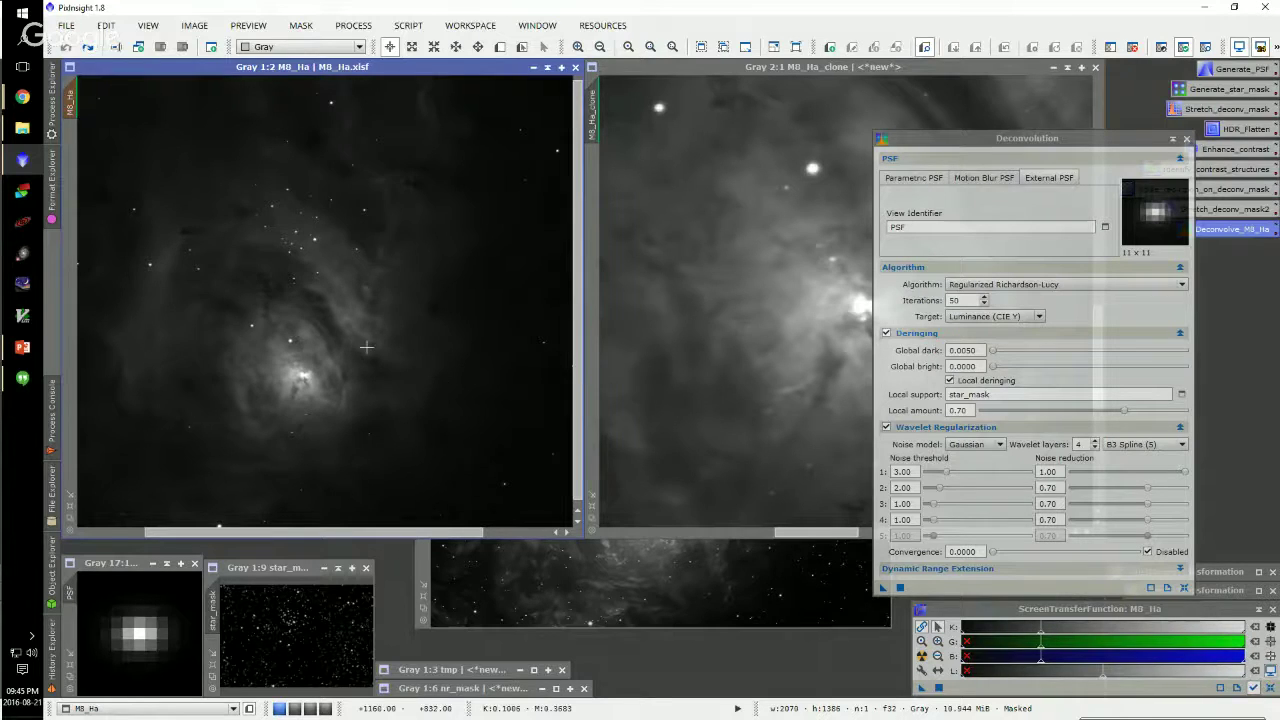
key("ctrl+a")
scroll(370, 335, "down", 1)
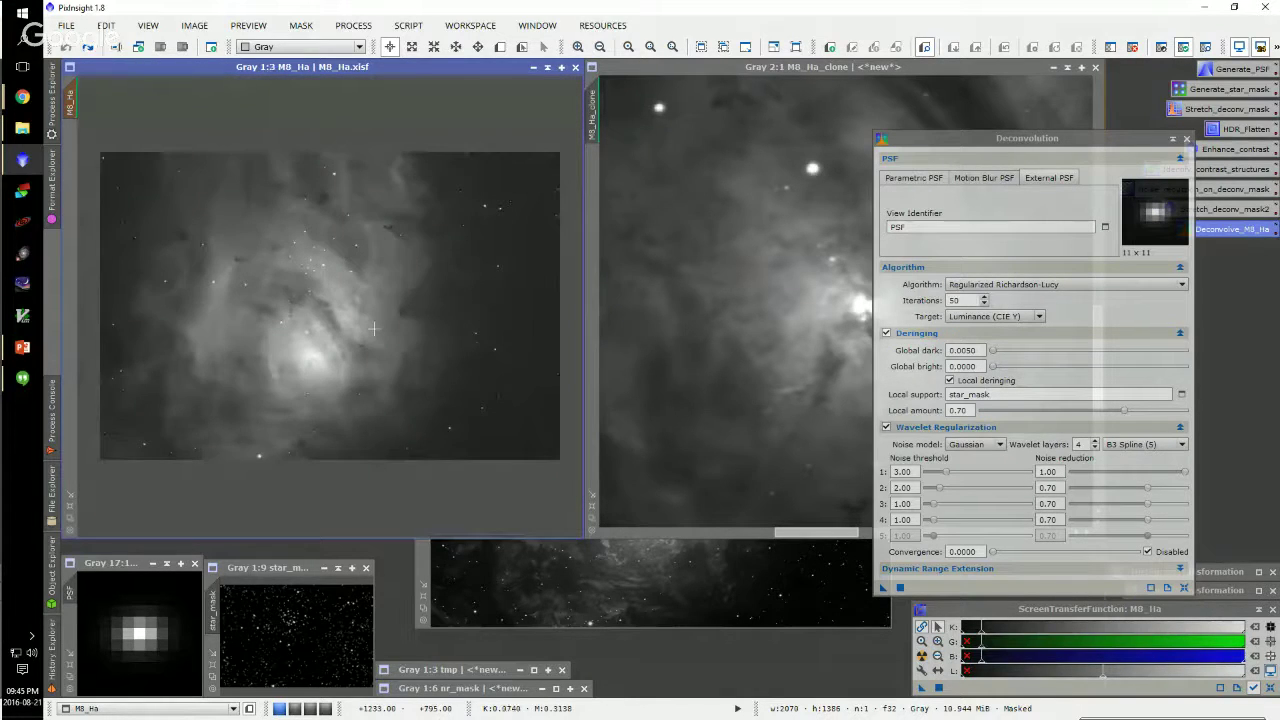
Create a preview of about 504 × 238 px on M8_Ha around the dark globule above the bright core, and open it
scroll(372, 328, "up", 1)
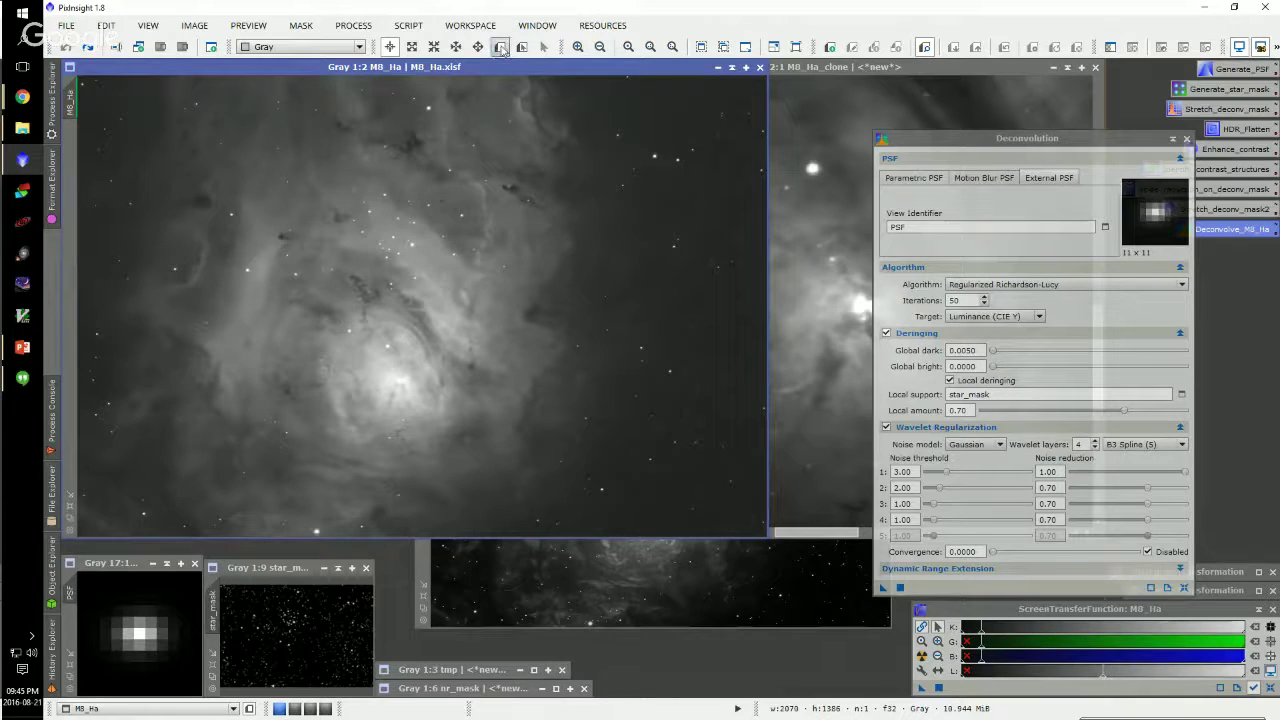
left_click(500, 47)
left_click_drag(444, 150, 615, 233)
left_click(69, 150)
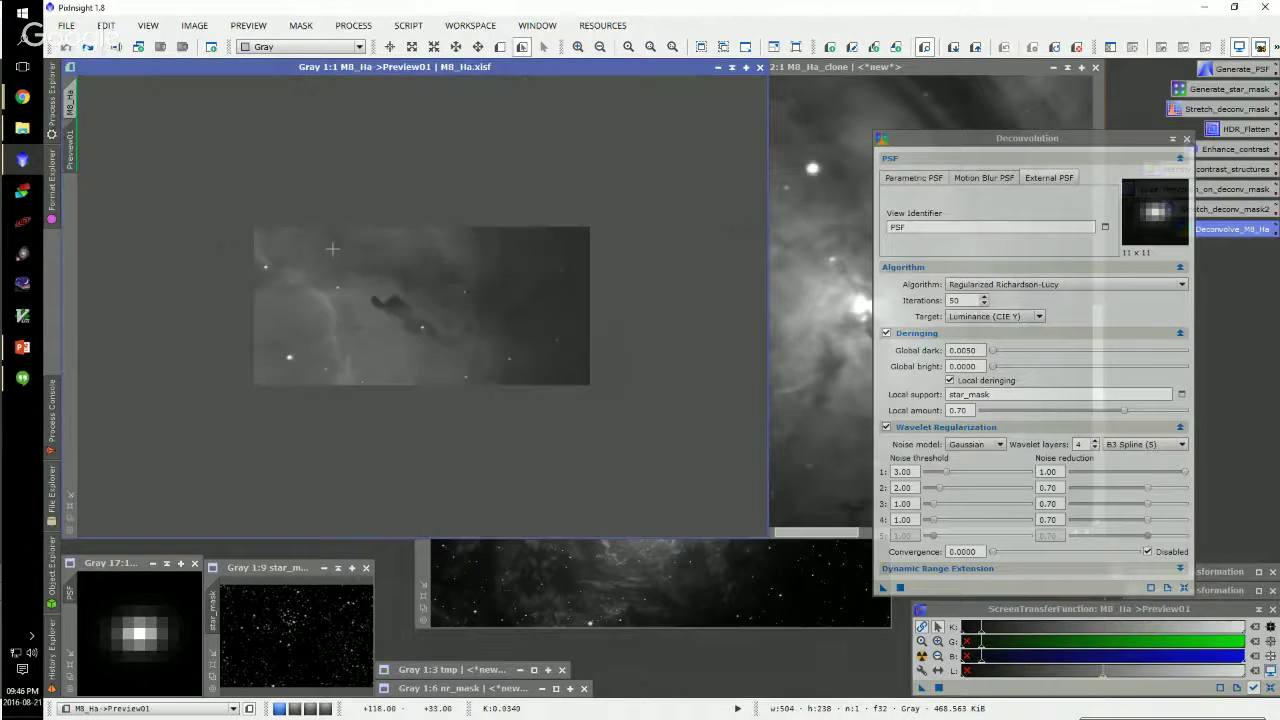
scroll(334, 247, "up", 1)
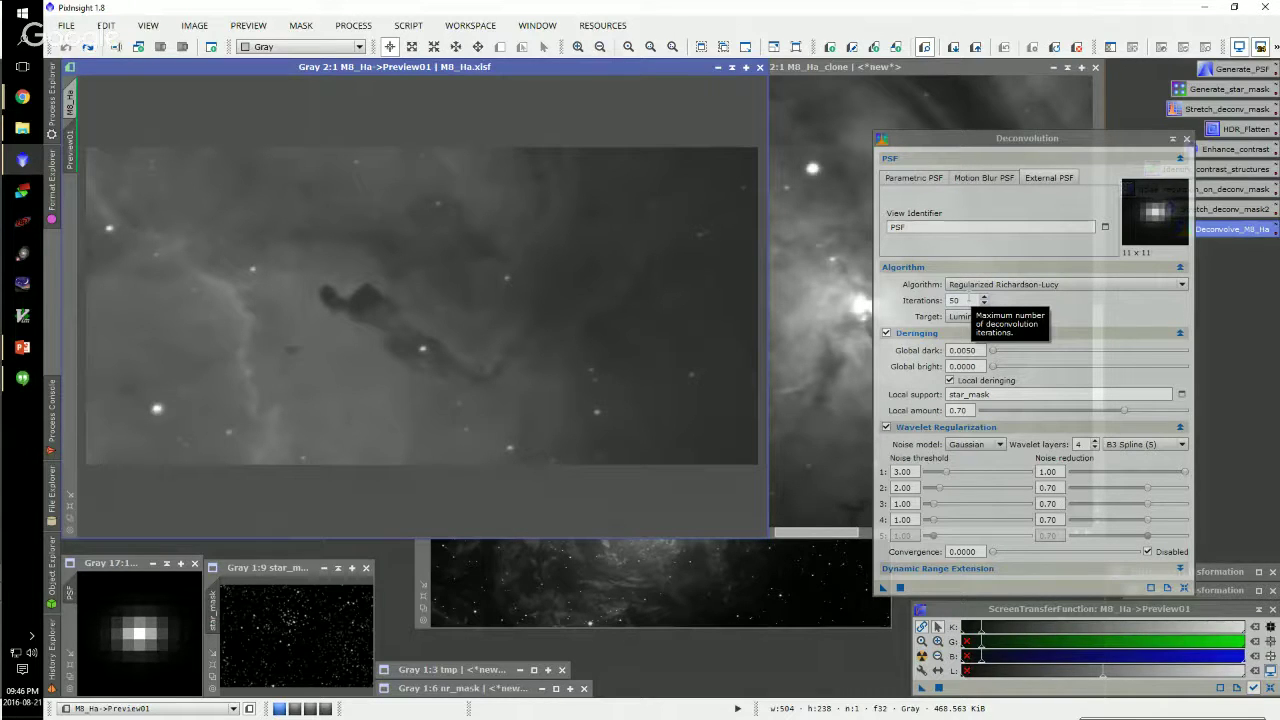
Examine the deconv_mask image, comparing the filaments and dark globule area with the bright core
left_click_drag(968, 300, 942, 300)
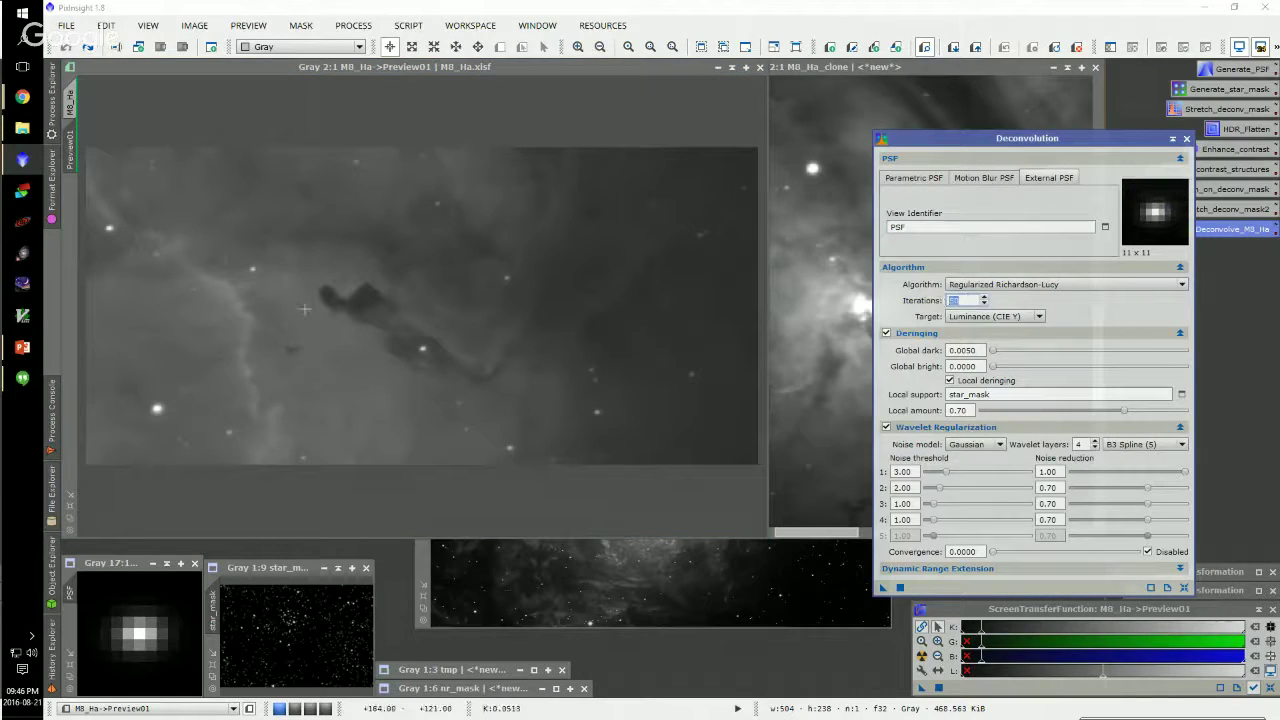
left_click(423, 560)
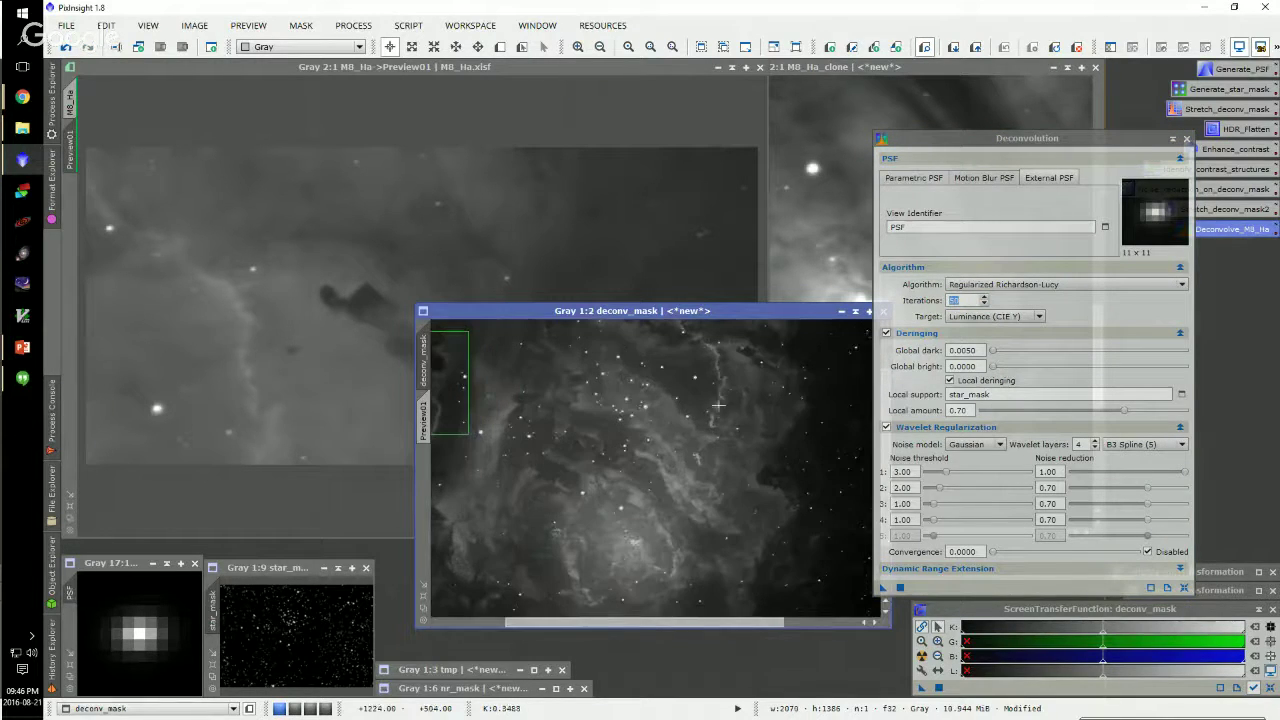
scroll(714, 406, "up", 1)
scroll(672, 412, "up", 1)
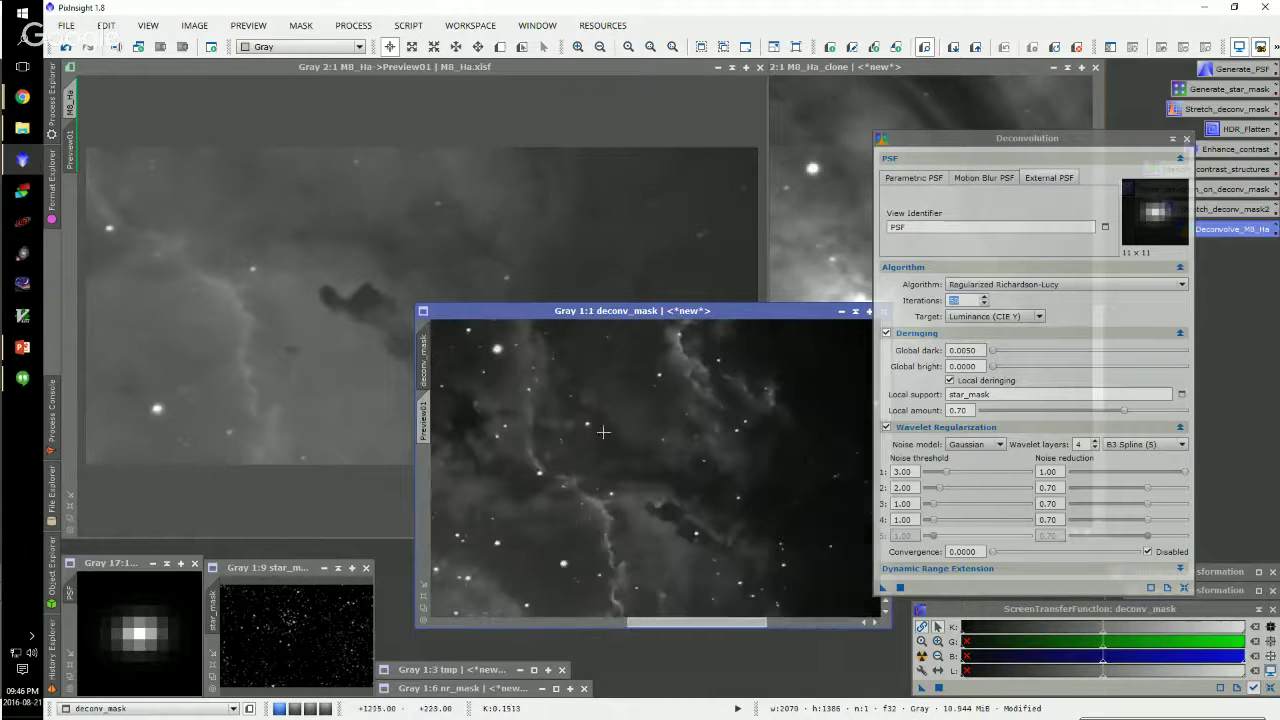
scroll(629, 497, "down", 1)
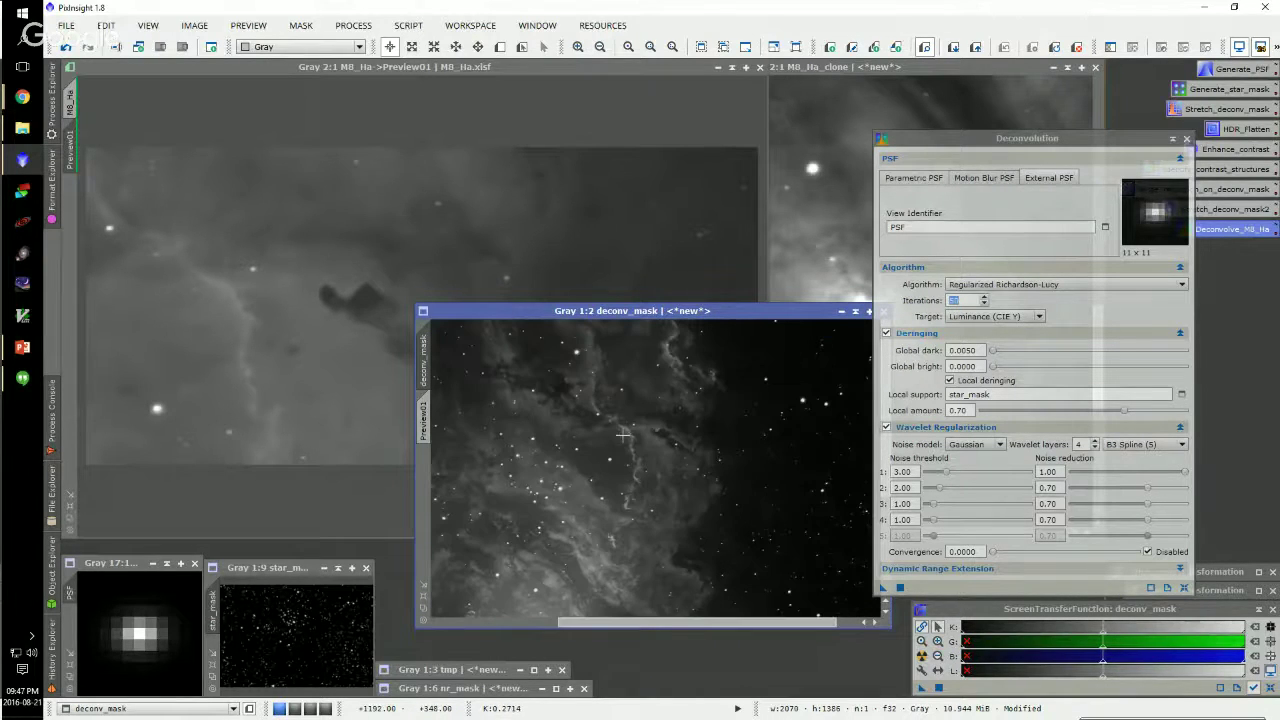
scroll(623, 437, "down", 1)
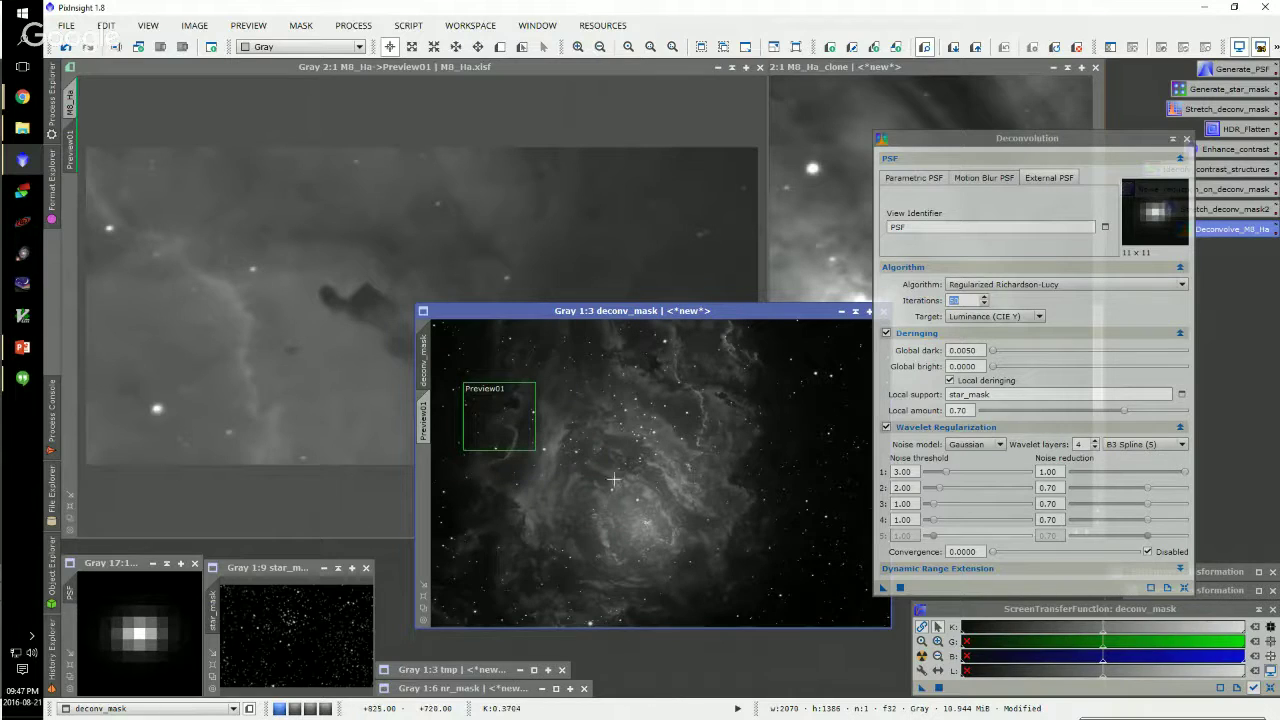
scroll(670, 415, "up", 3)
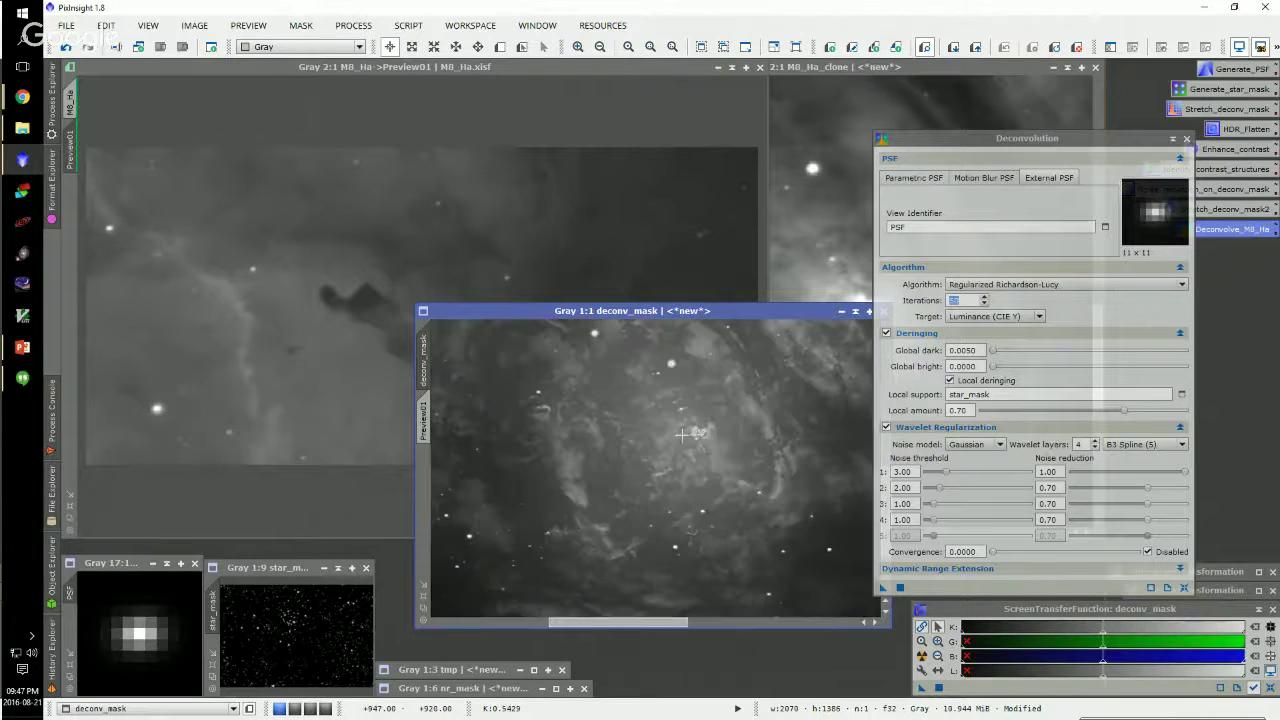
scroll(692, 430, "up", 1)
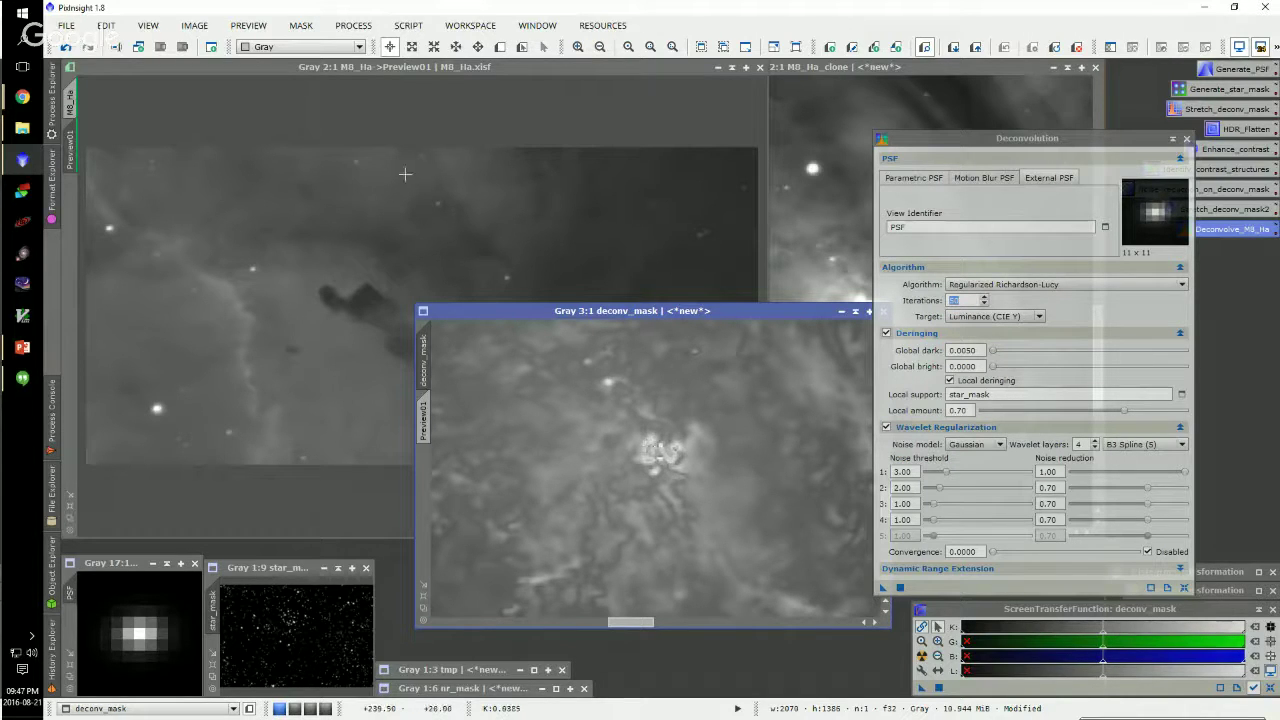
Set the Deconvolution iterations to 100
left_click(447, 108)
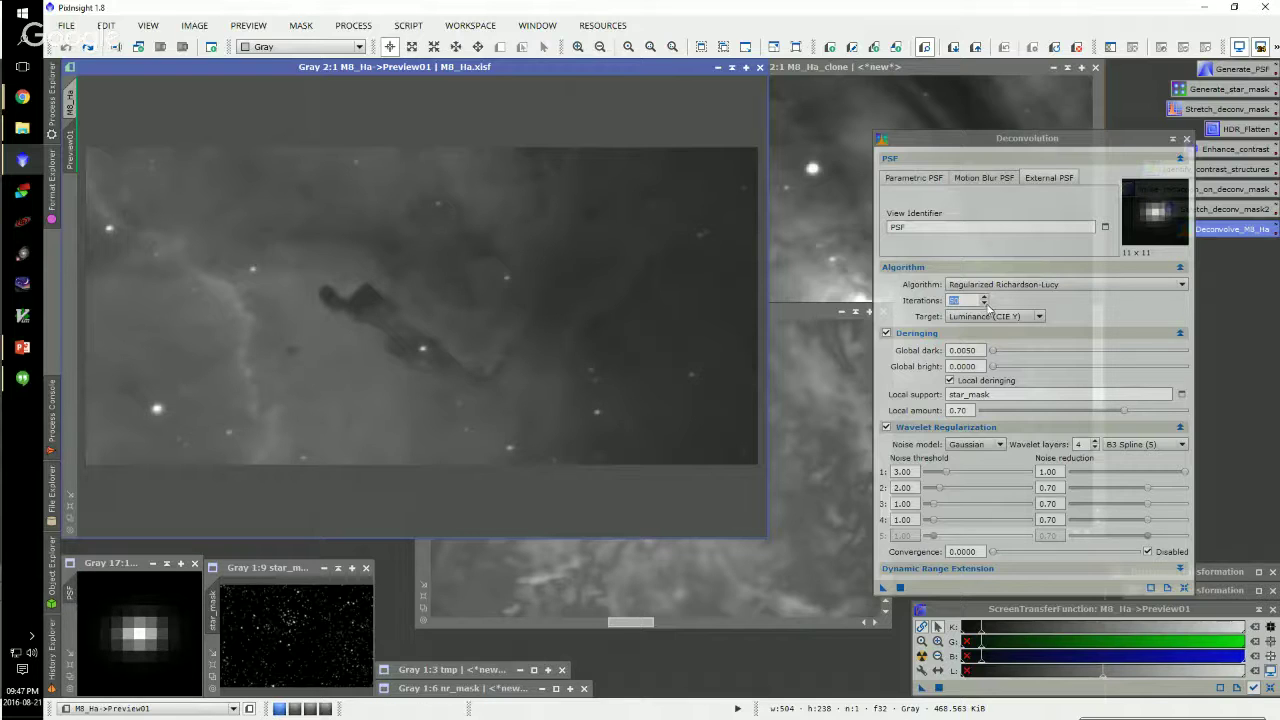
type("100")
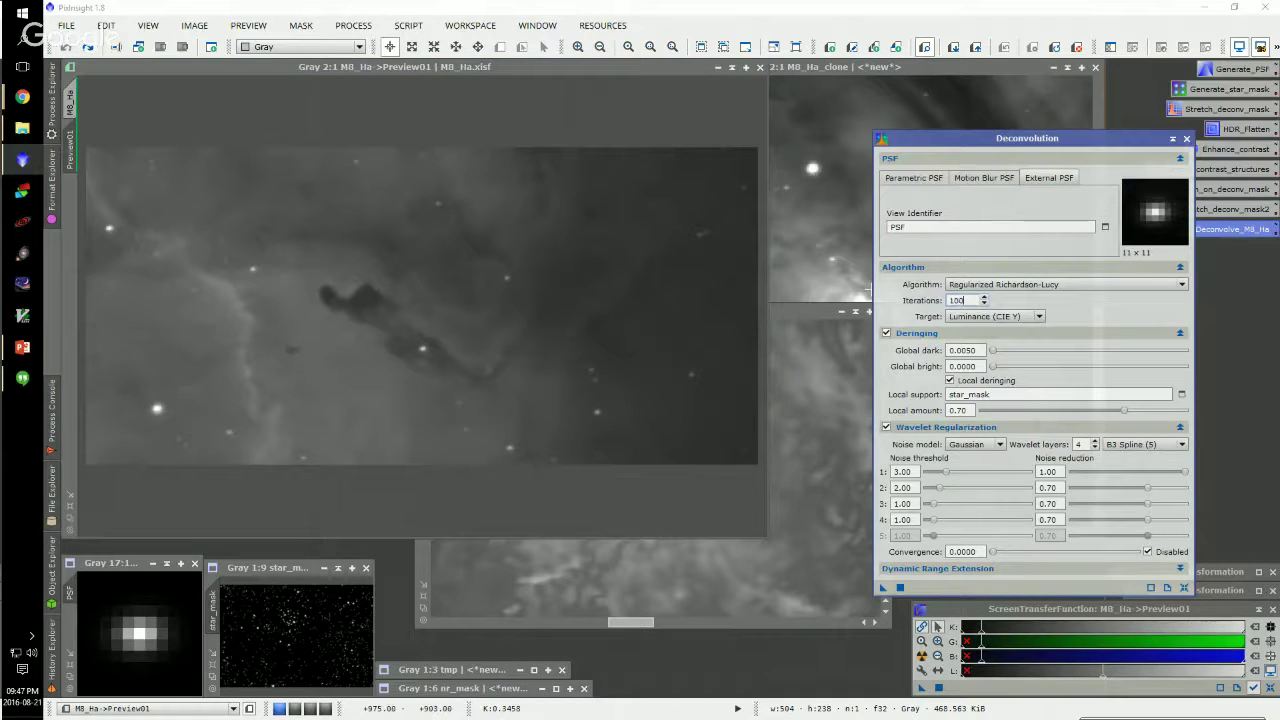
key("Tab")
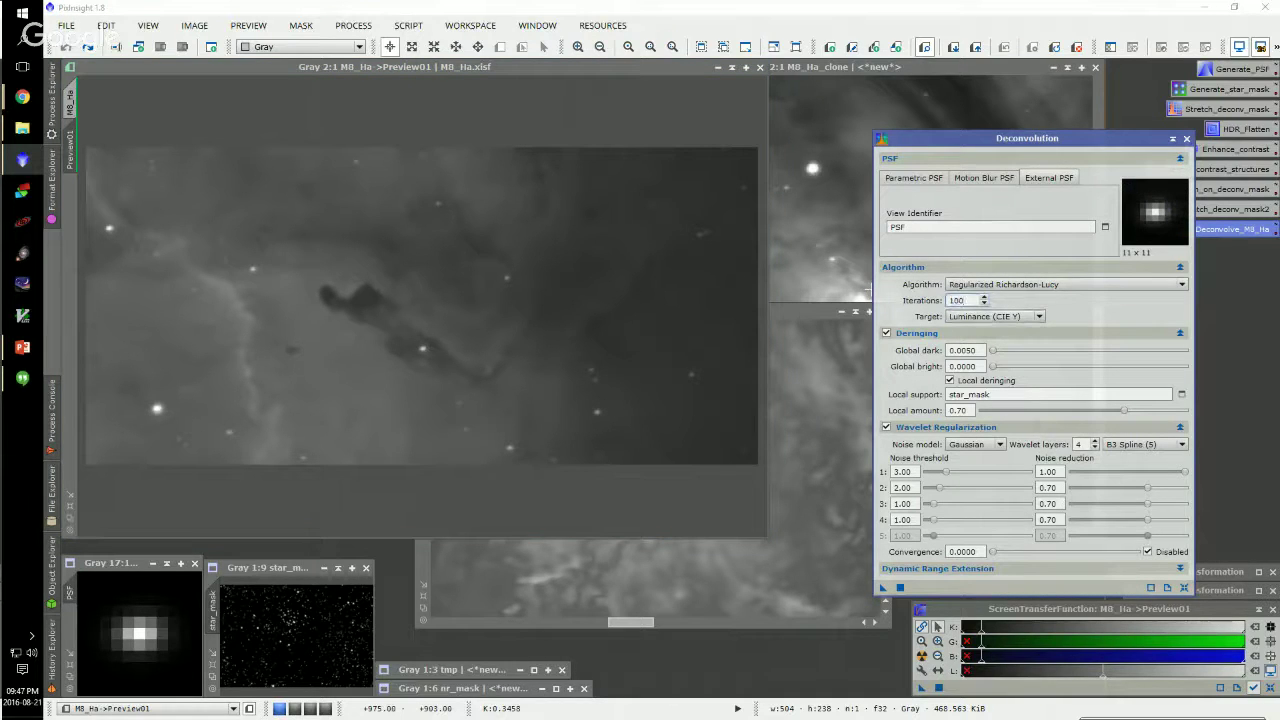
Assign deconv_mask to M8_Ha as its mask and apply the Deconvolution to the preview around the dark globule
left_click(55, 131)
left_click(70, 104)
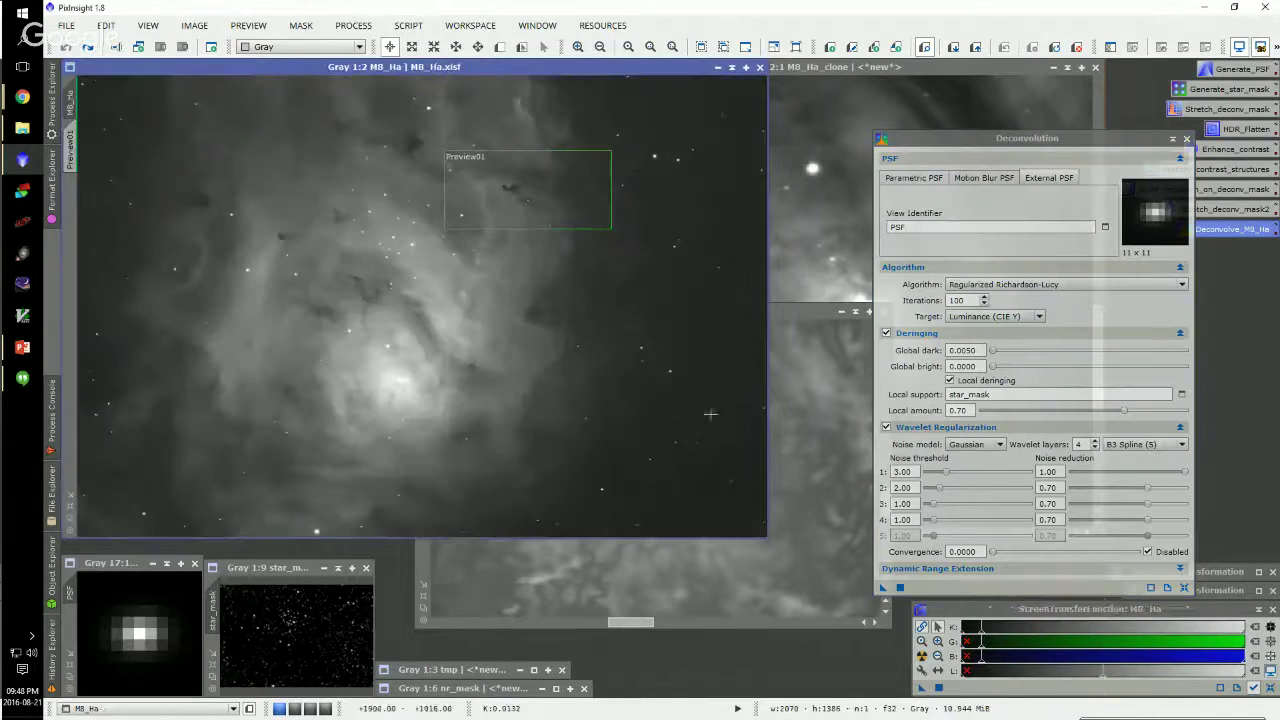
left_click(424, 549)
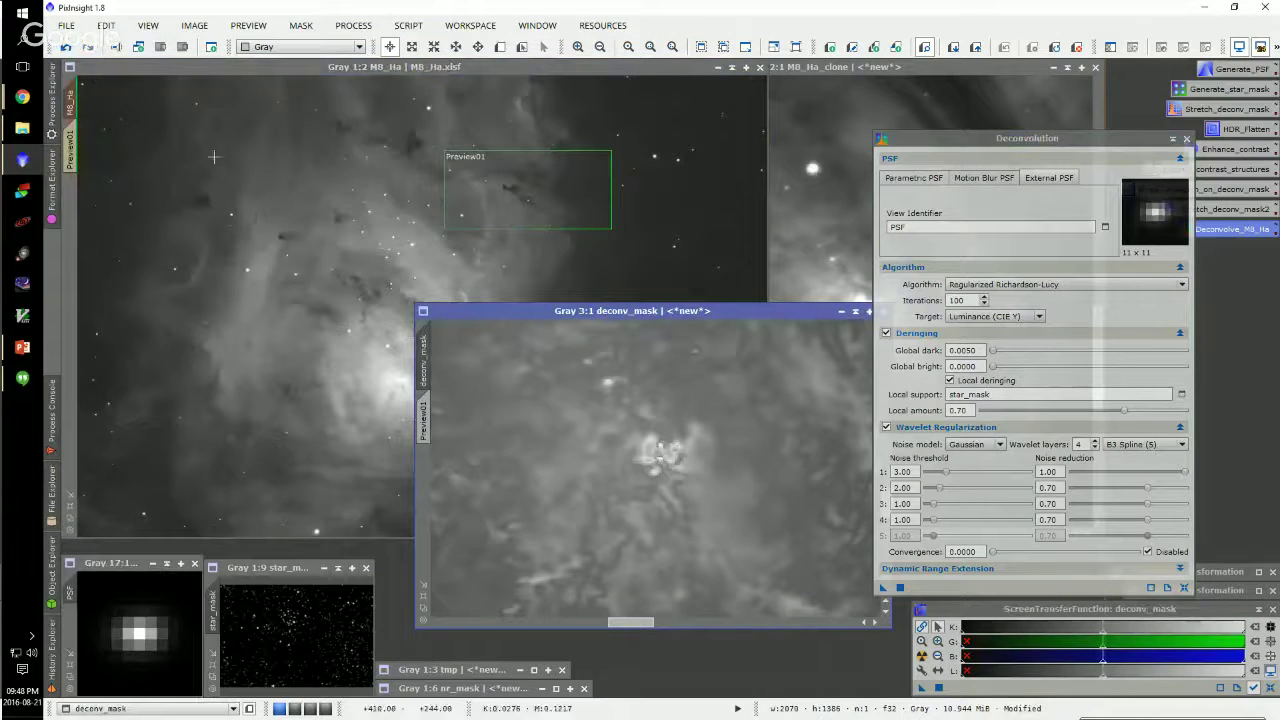
left_click(498, 87)
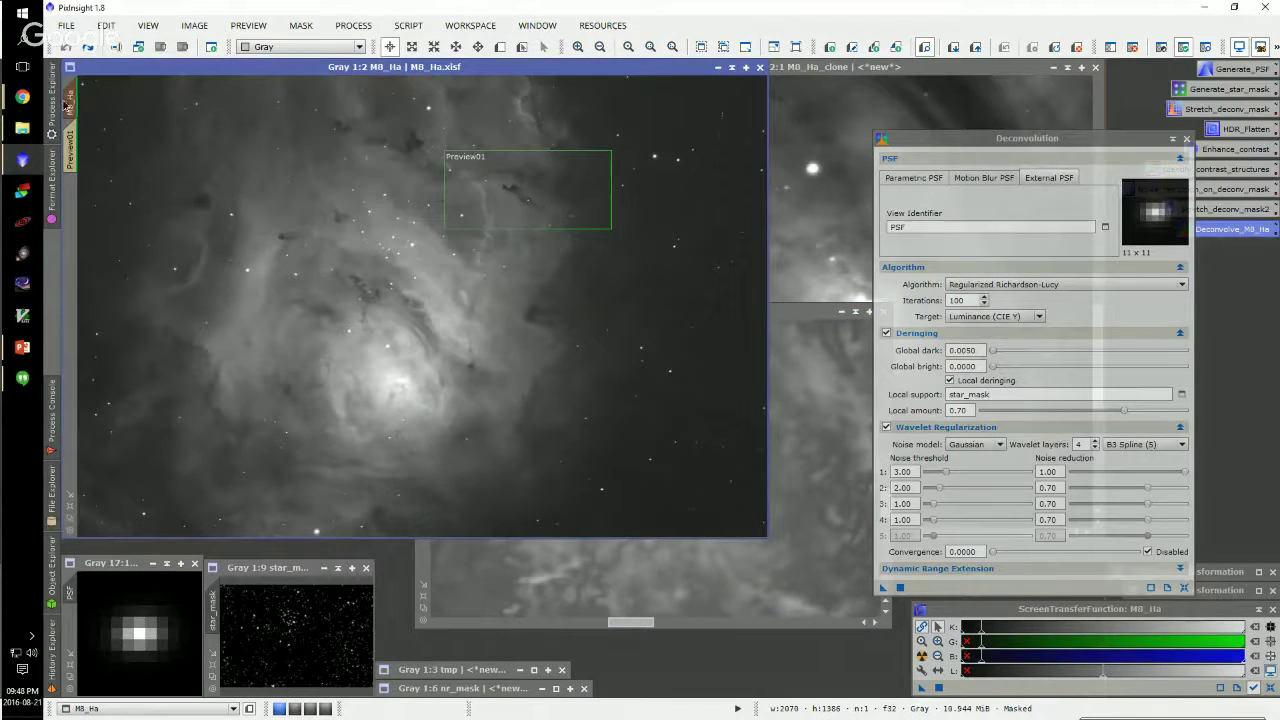
left_click(70, 145)
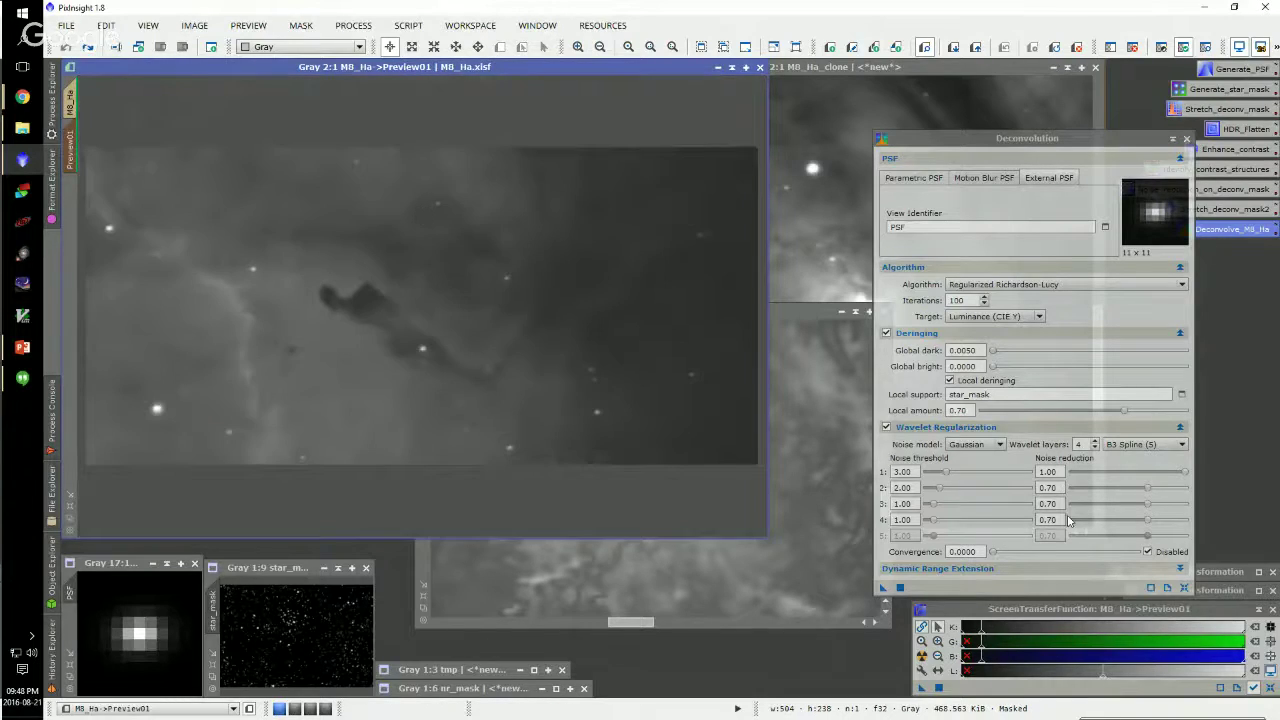
left_click_drag(885, 590, 296, 295)
Set the Deconvolution iterations to 200 and shrink the preview to 212 × 238 px around the filament and globule
key("ctrl+a")
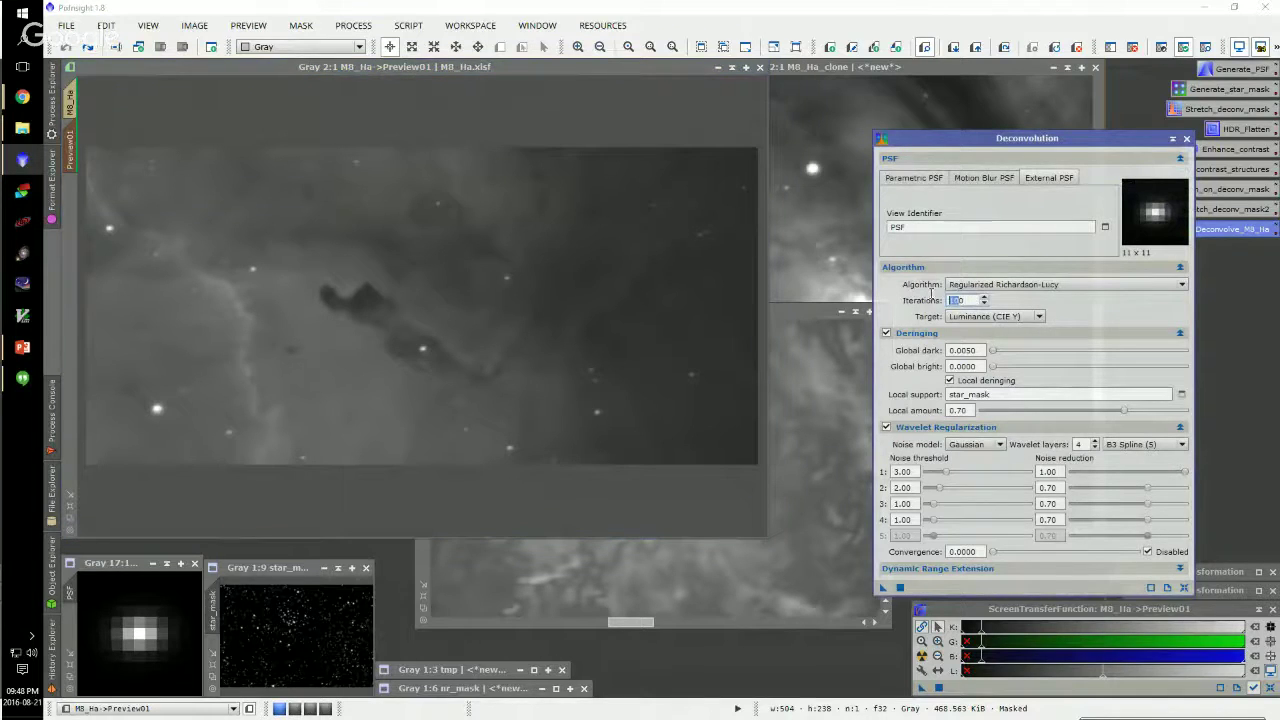
key("Tab")
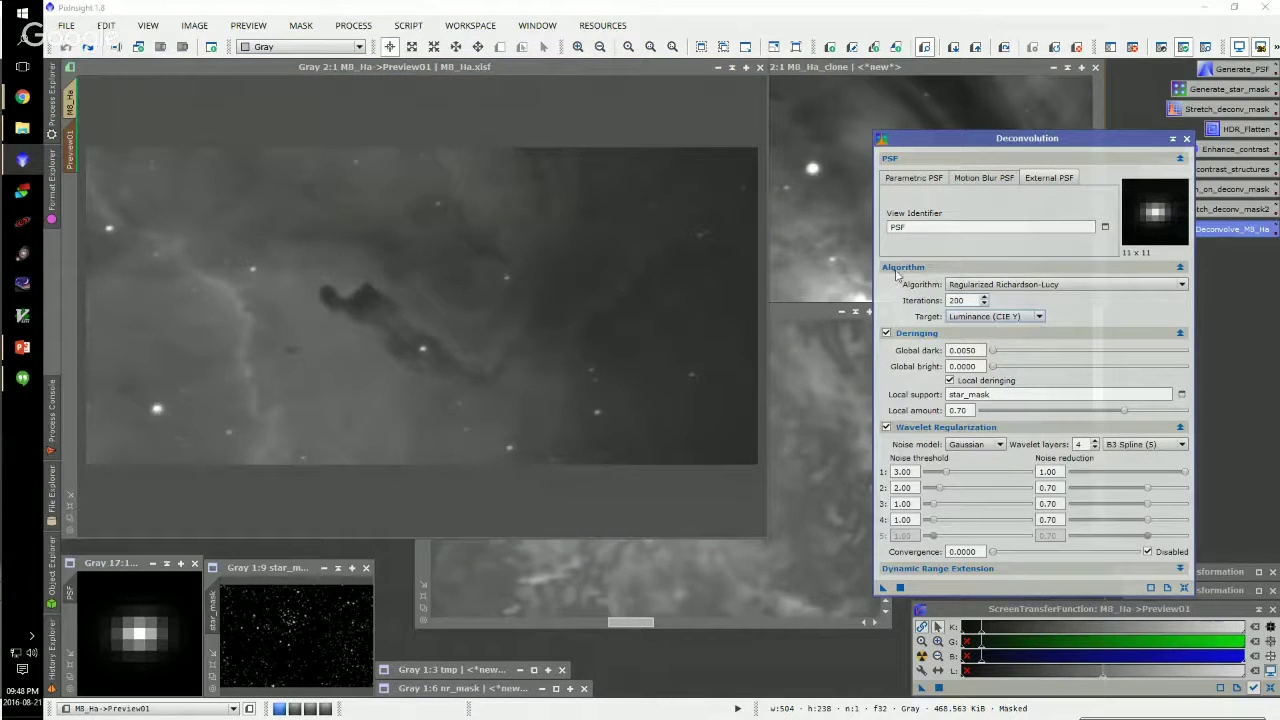
left_click(70, 96)
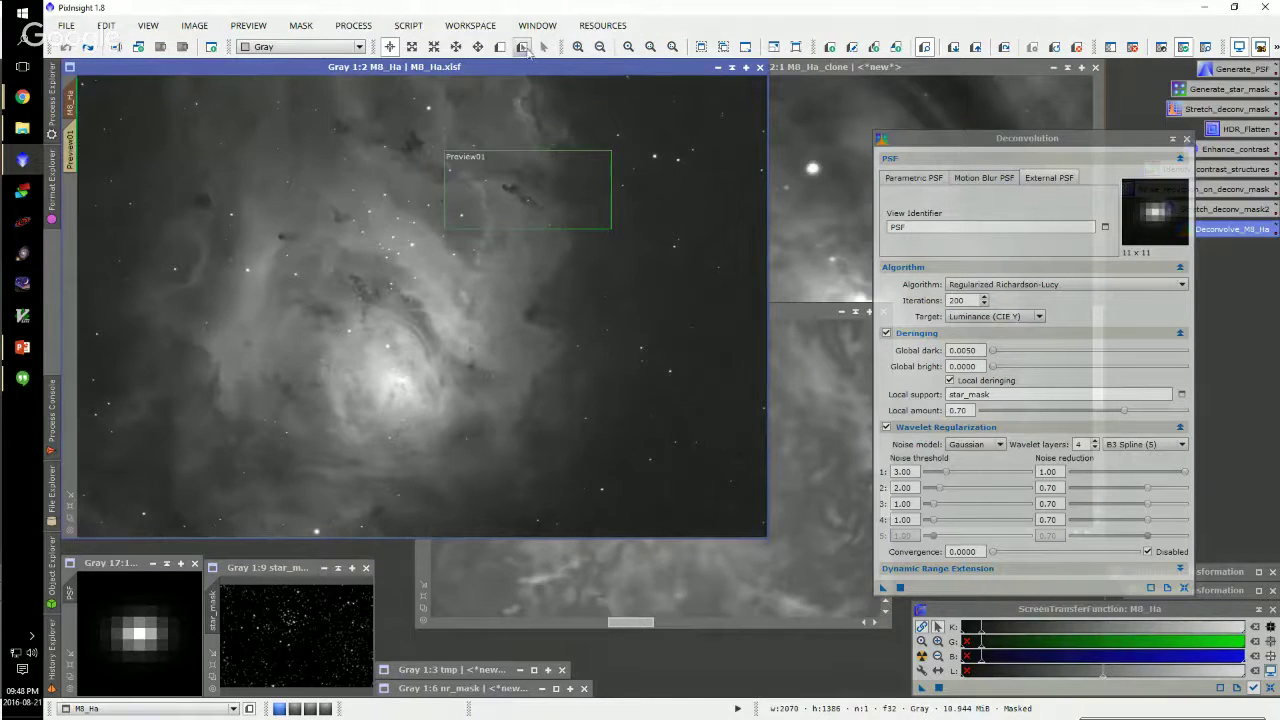
left_click(522, 47)
left_click_drag(610, 185, 487, 179)
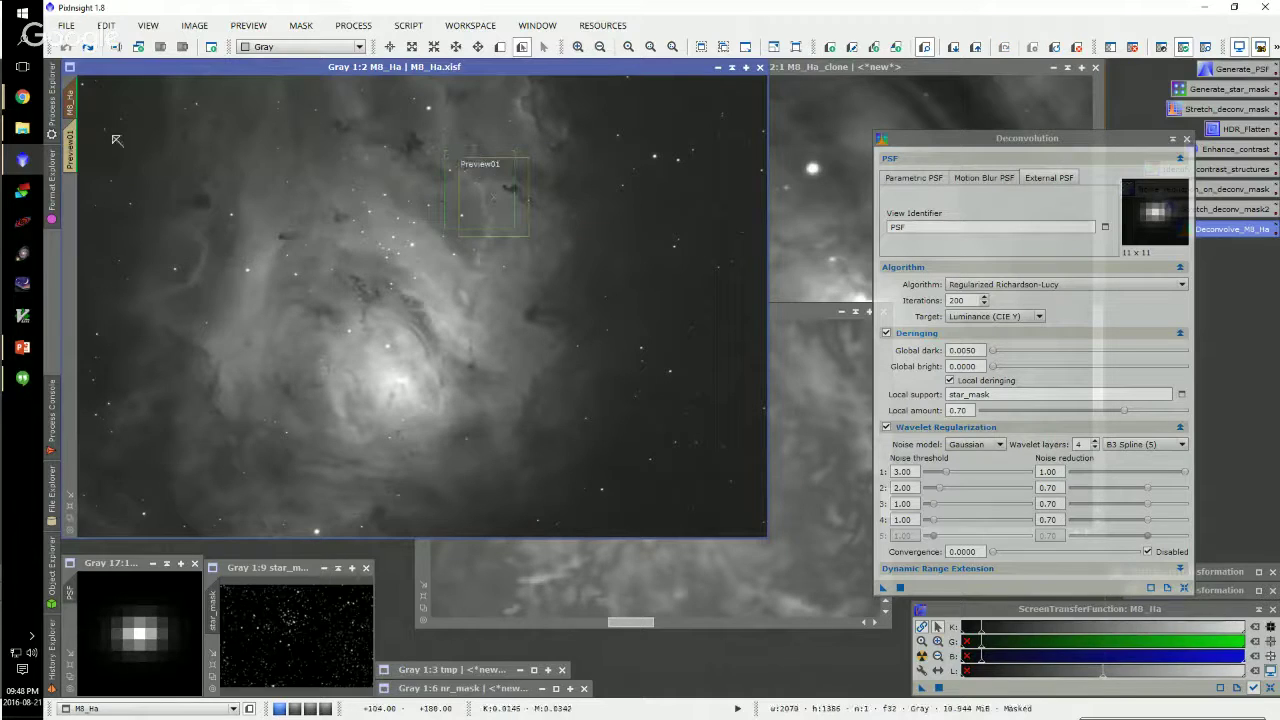
Apply the 200-iteration Deconvolution to the reduced preview and magnify the filament to 6:1
left_click(71, 135)
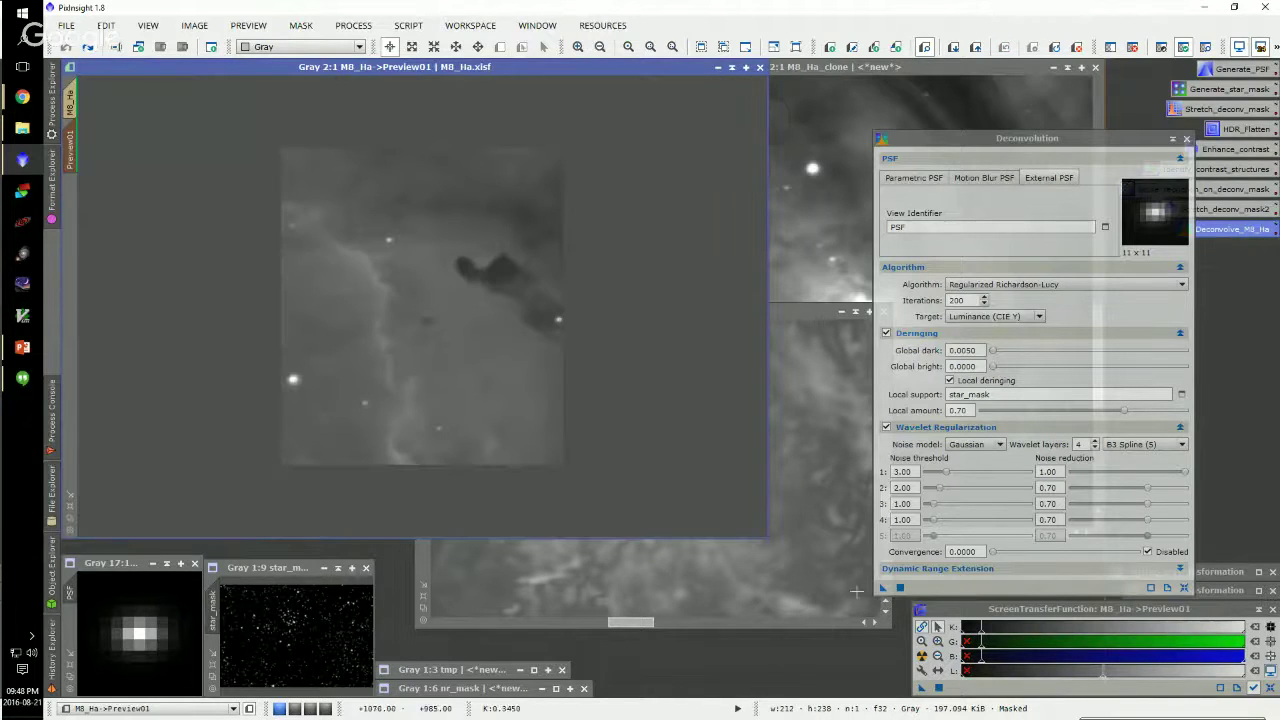
left_click_drag(784, 516, 349, 290)
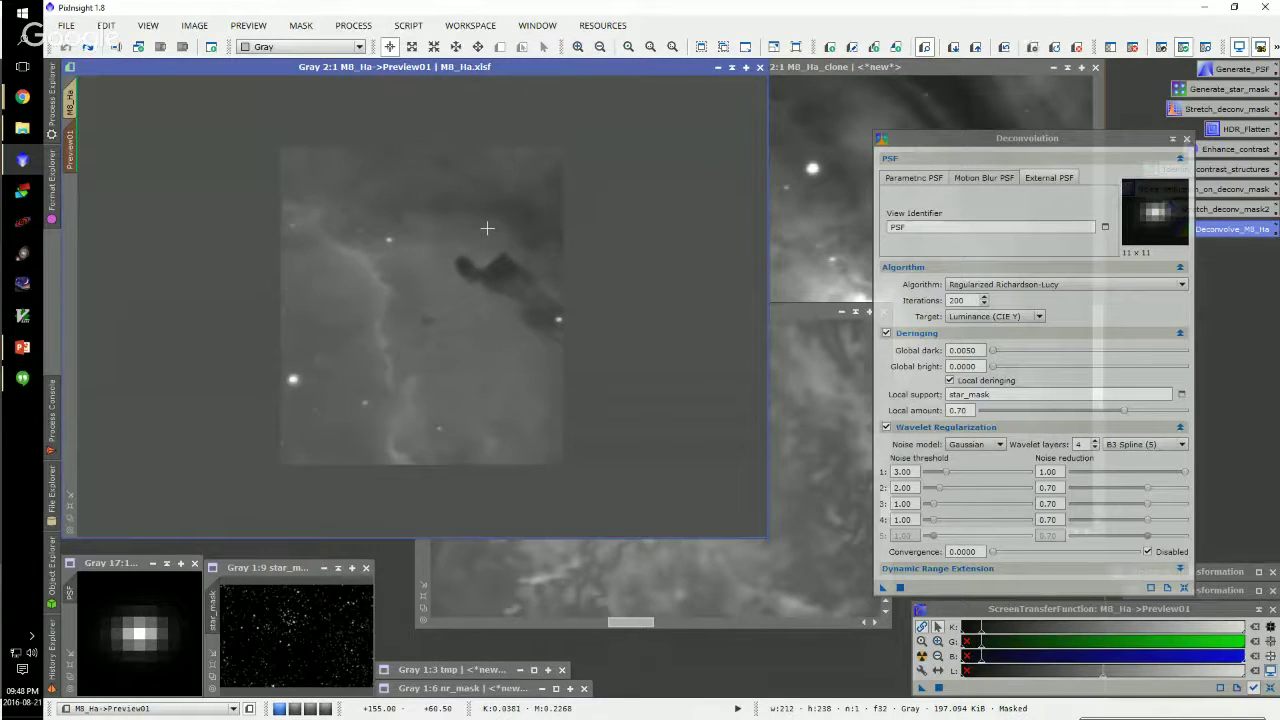
scroll(381, 336, "up", 4)
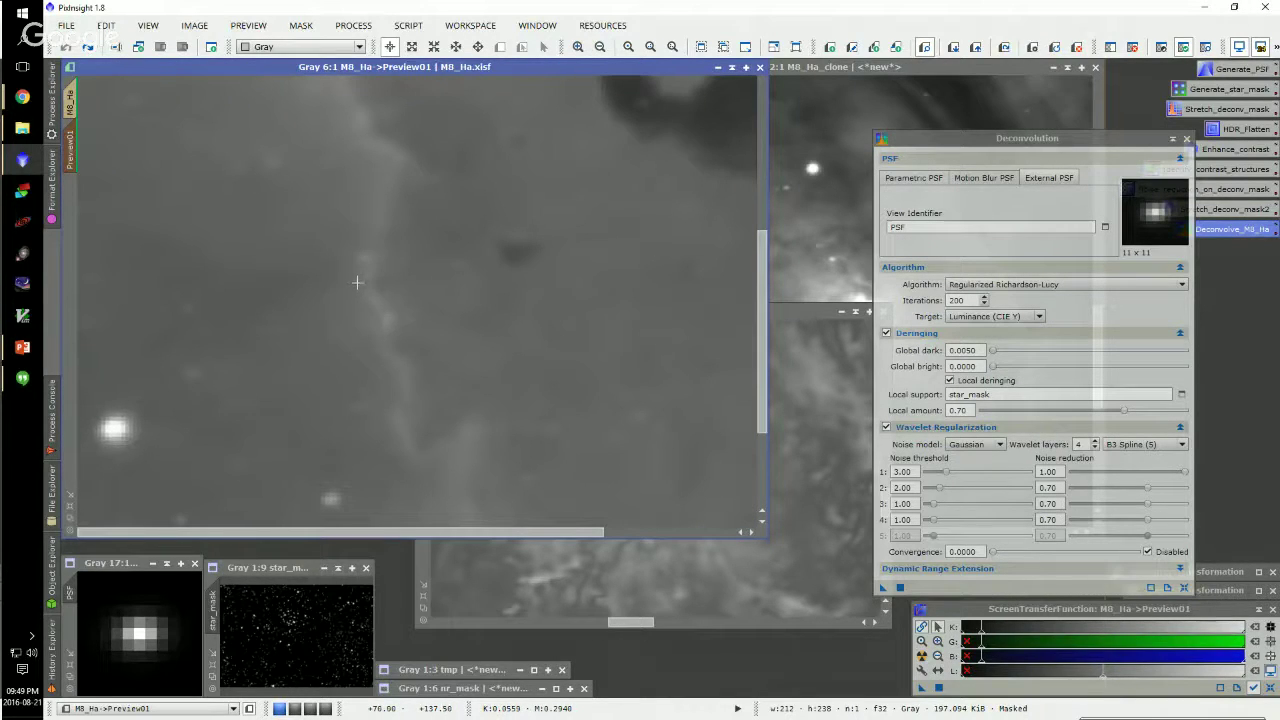
Compare the deconvolved filament and dark globule in the preview with and without the mask overlay, leaving the overlay hidden
left_click(1202, 50)
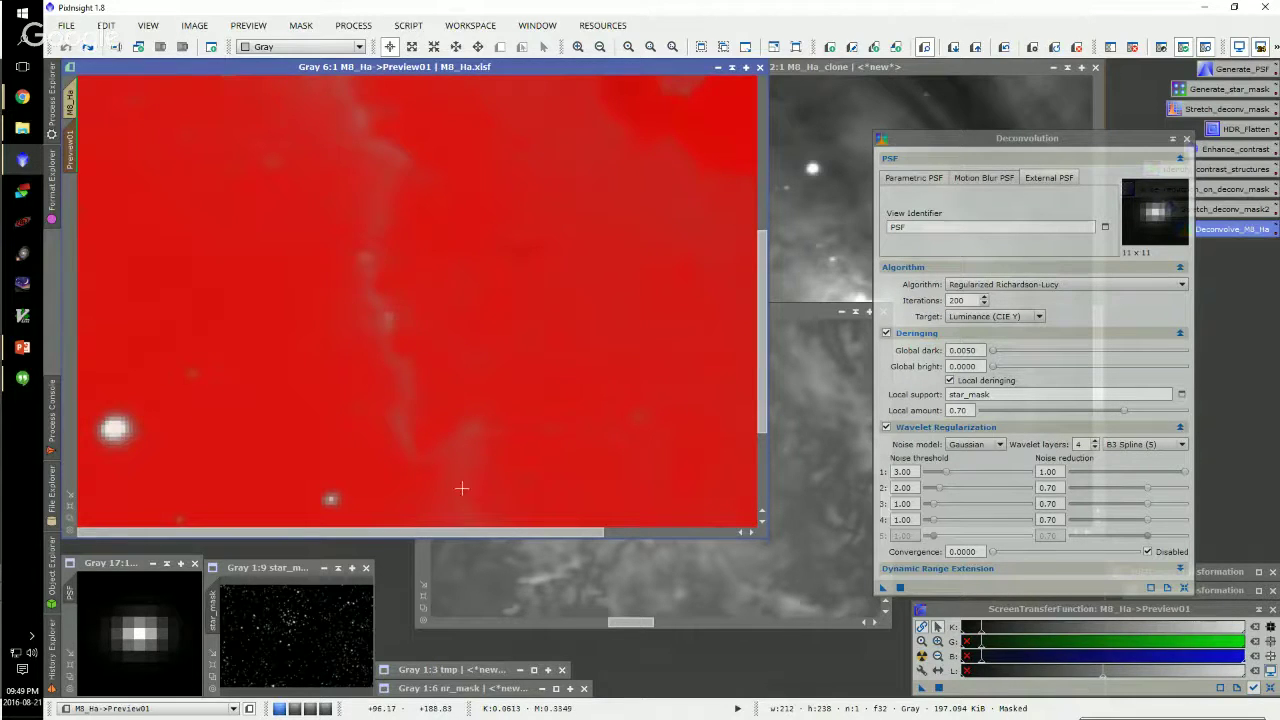
scroll(424, 401, "down", 3)
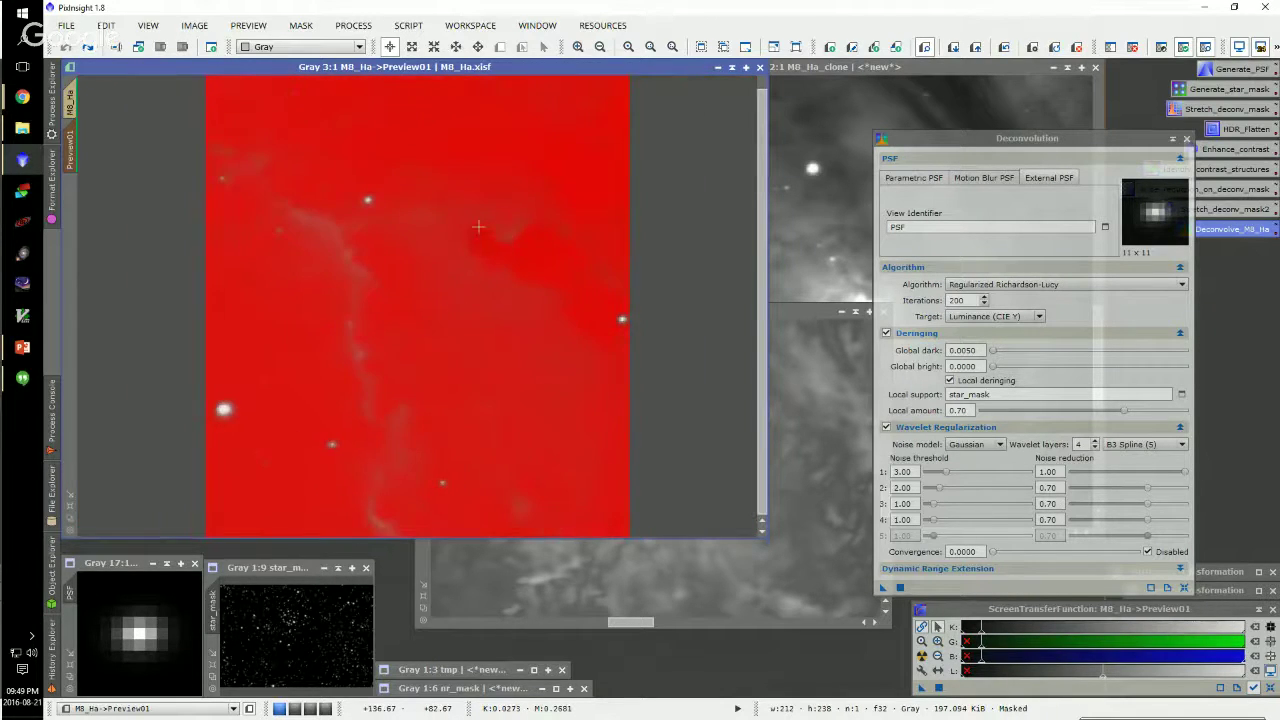
scroll(479, 228, "up", 2)
scroll(503, 358, "up", 1)
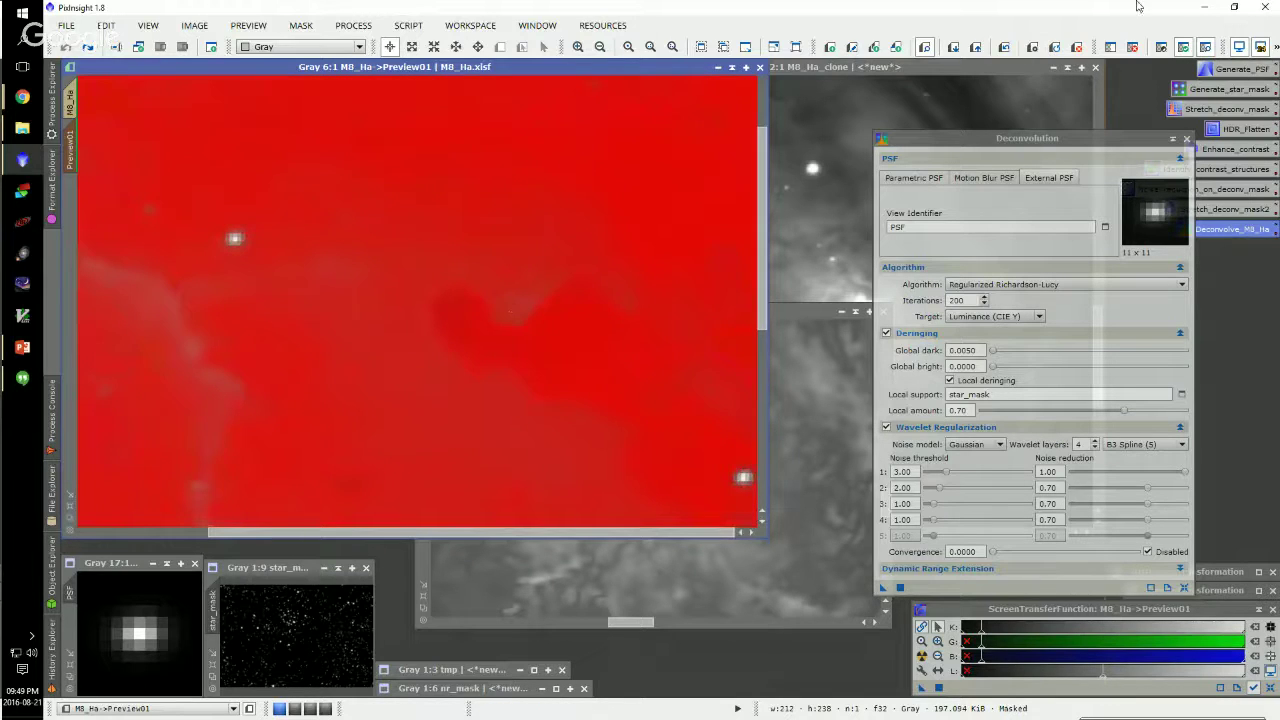
left_click(1205, 48)
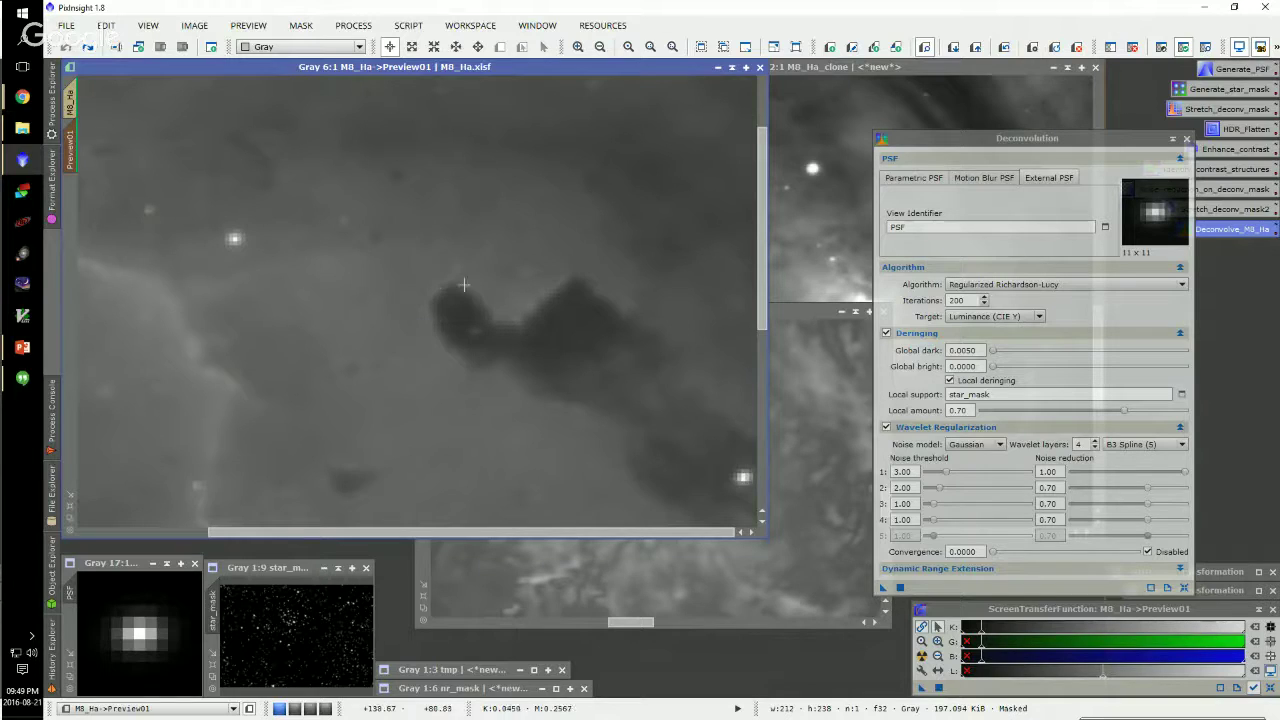
left_click(1205, 48)
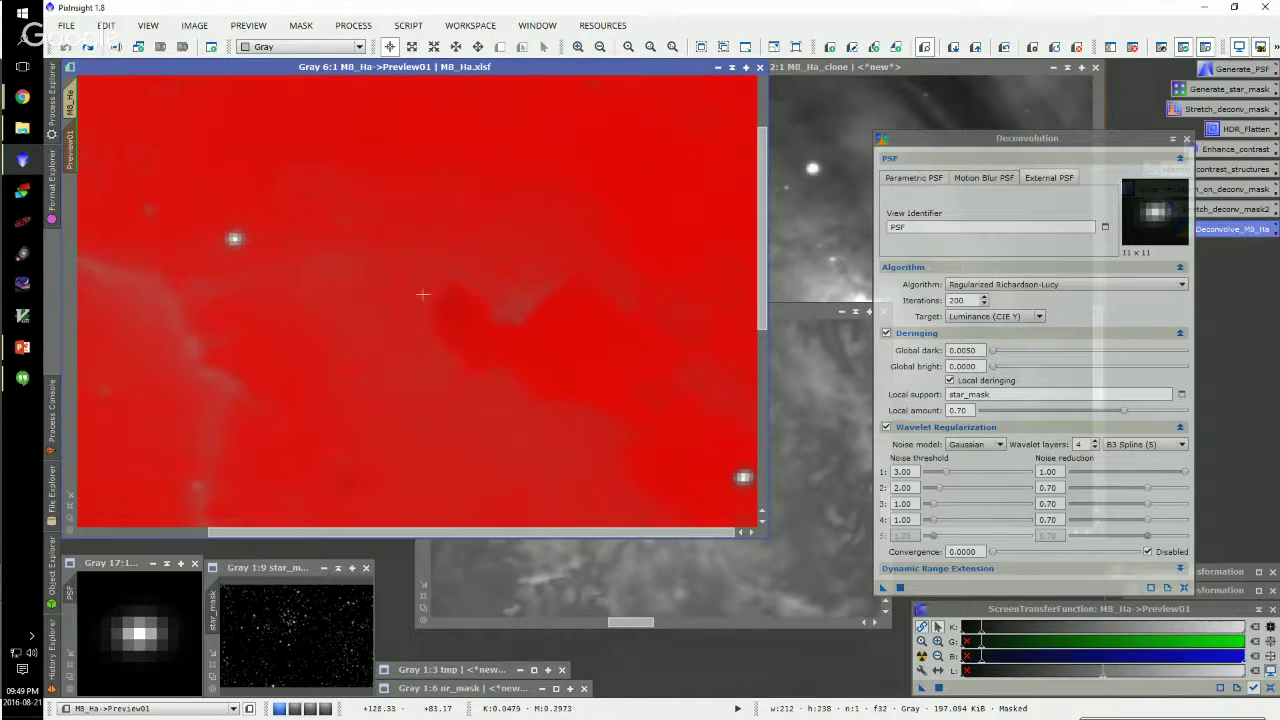
left_click(1205, 48)
scroll(440, 255, "down", 3)
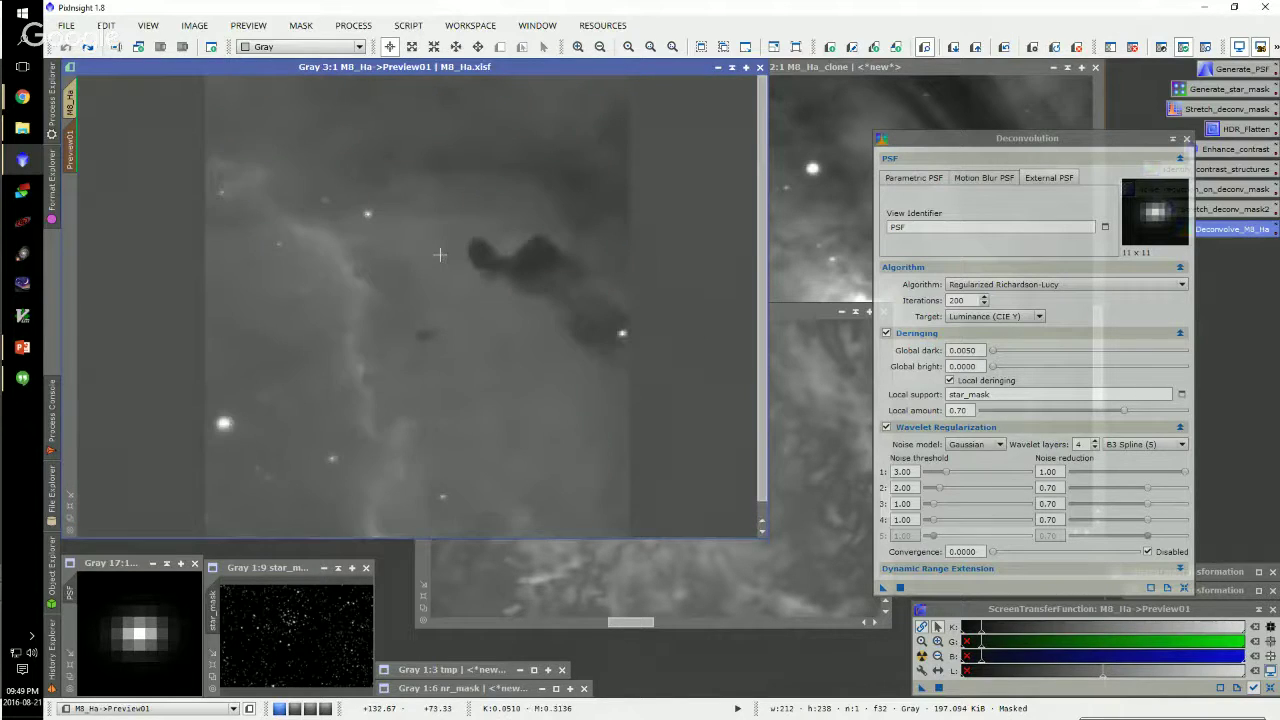
scroll(440, 255, "down", 1)
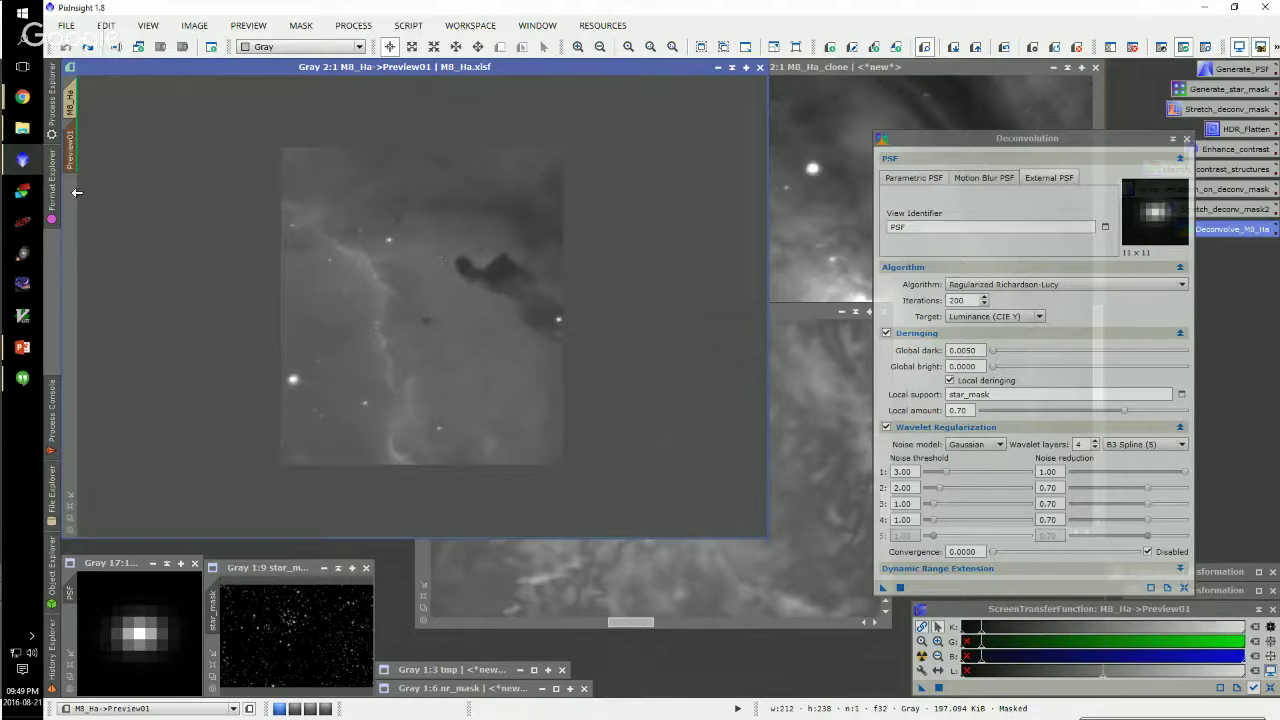
Move Preview01 onto M8_Ha's bright core and open it without a mask, with its screen stretch recomputed
left_click(72, 92)
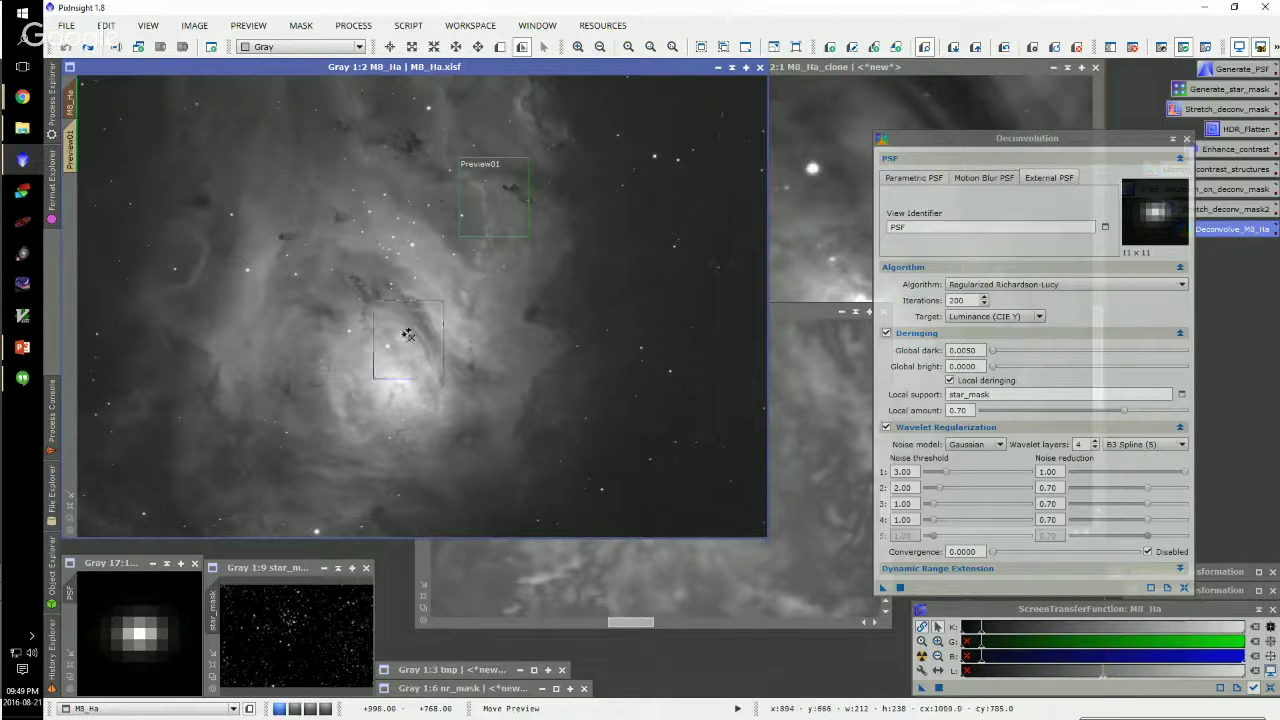
left_click_drag(408, 334, 376, 383)
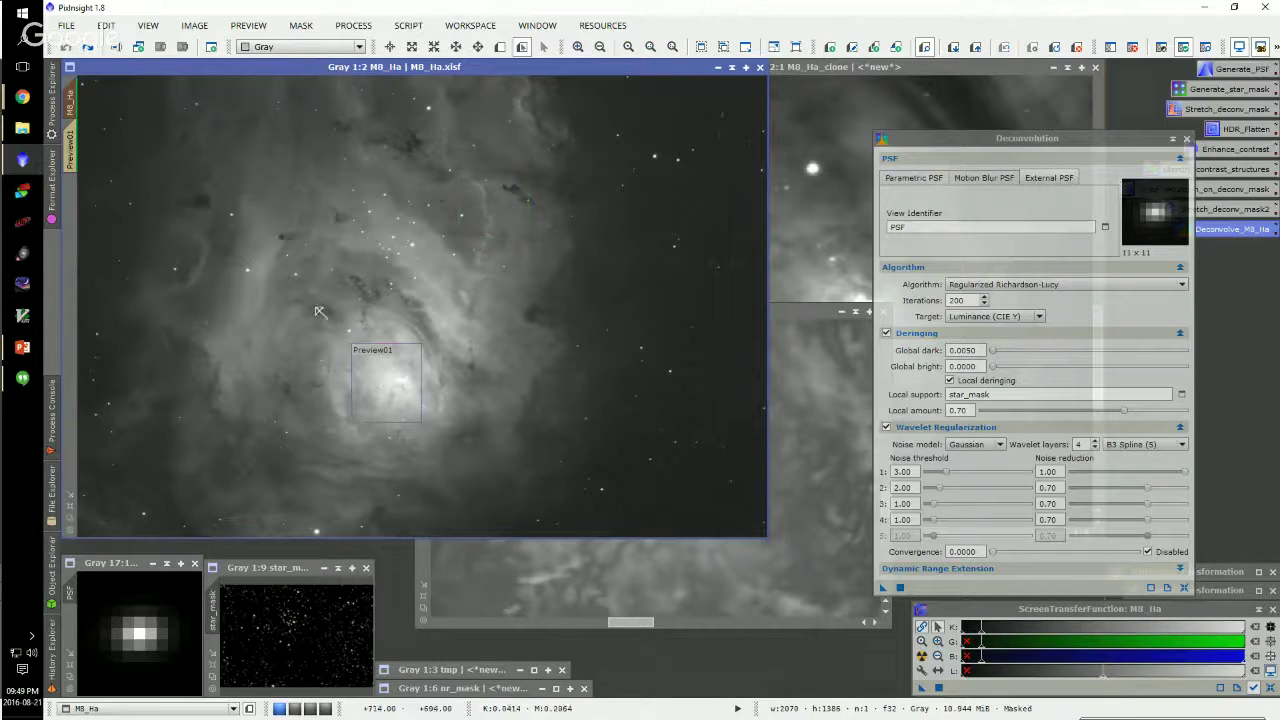
left_click(70, 145)
left_click(1077, 47)
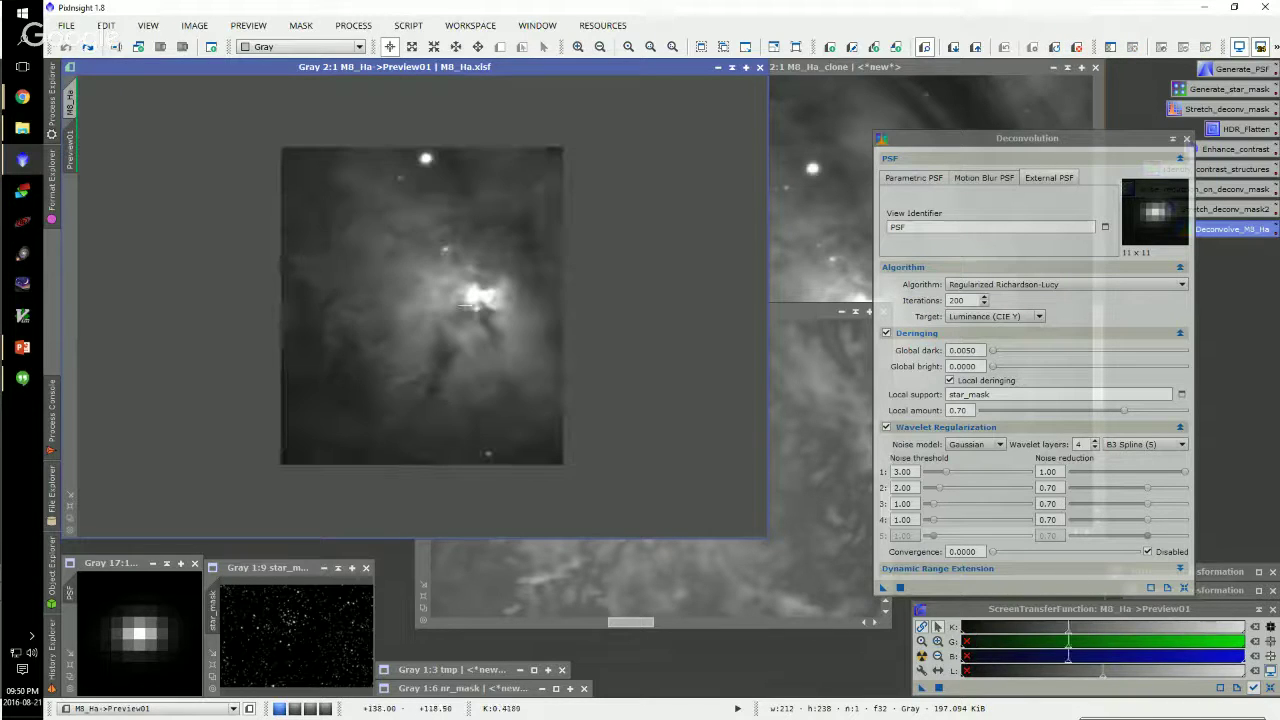
Set the Deconvolution iterations to 50 and apply the process to the unmasked preview of the bright core
double_click(958, 300)
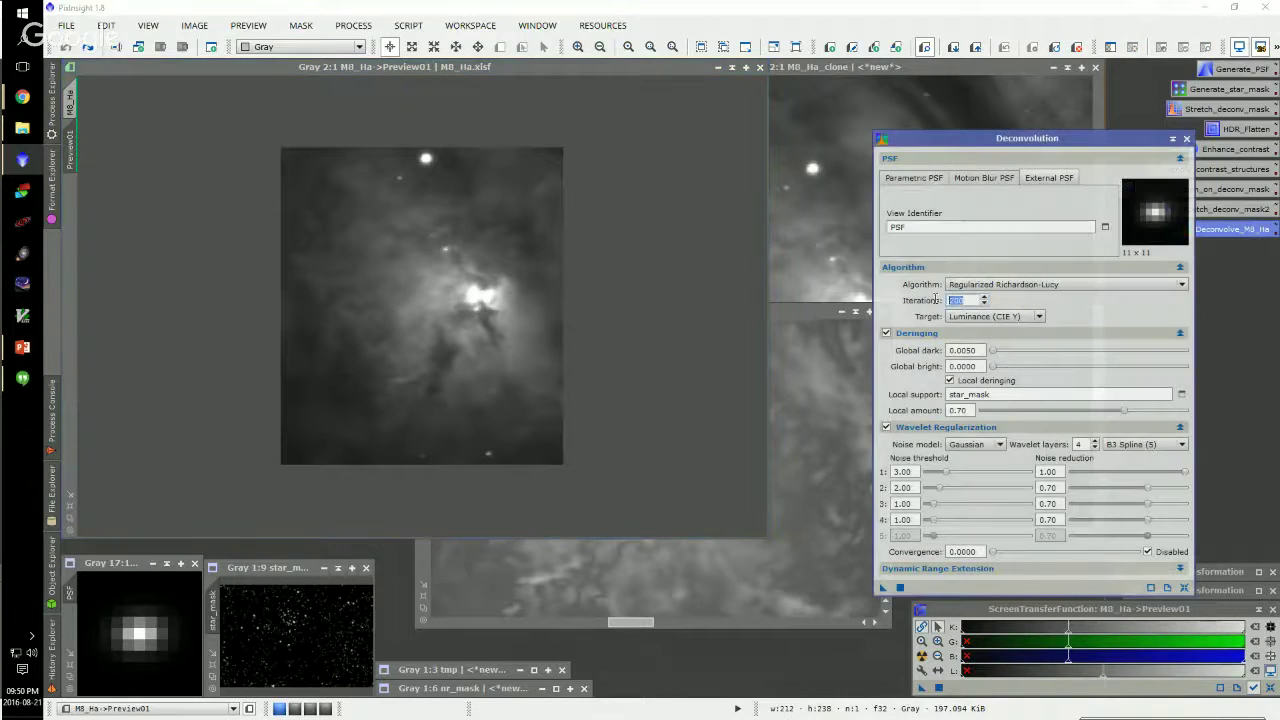
type("50")
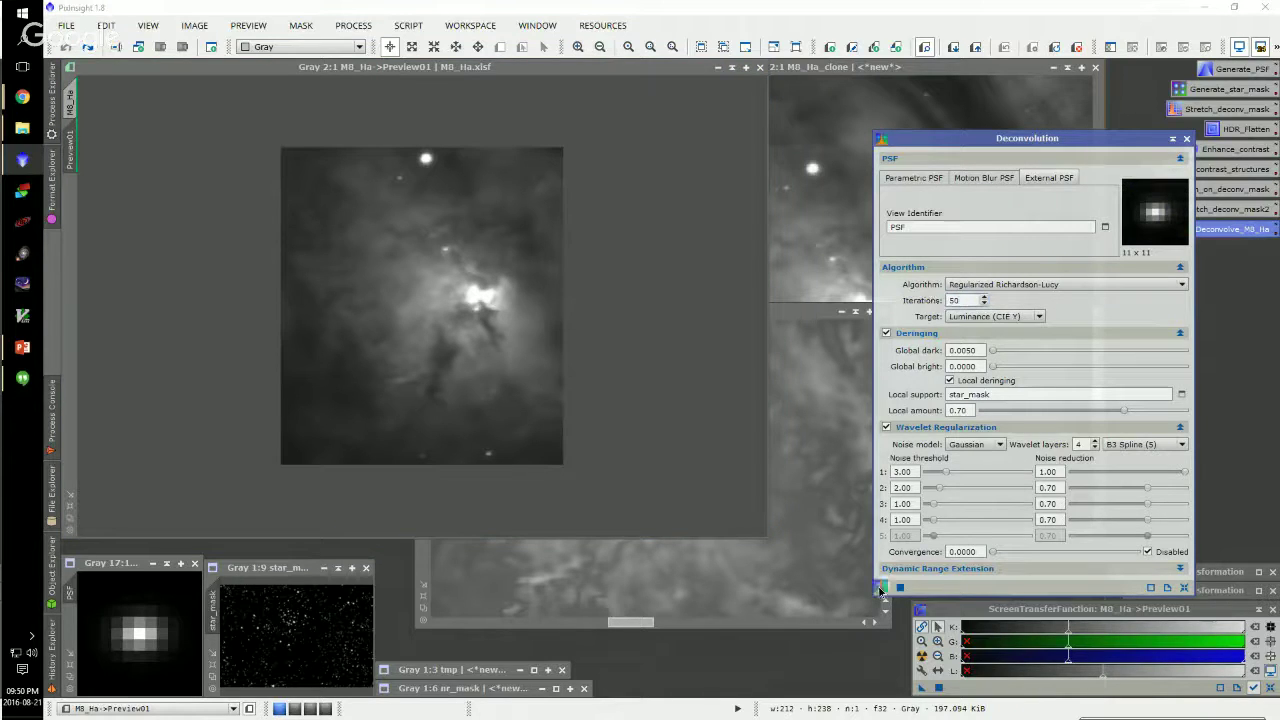
left_click_drag(883, 587, 357, 280)
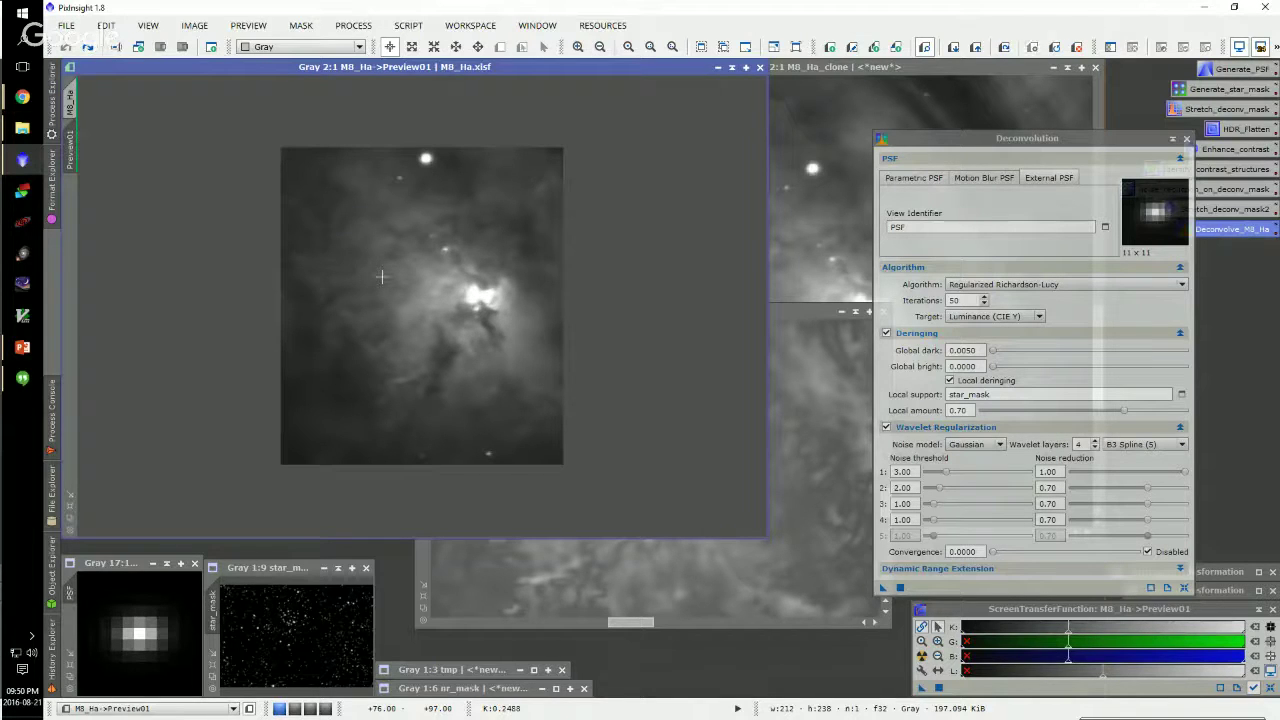
Set the Deconvolution iterations to 100, apply the process to the unmasked core preview and inspect the result at 3:1
double_click(953, 300)
type("100")
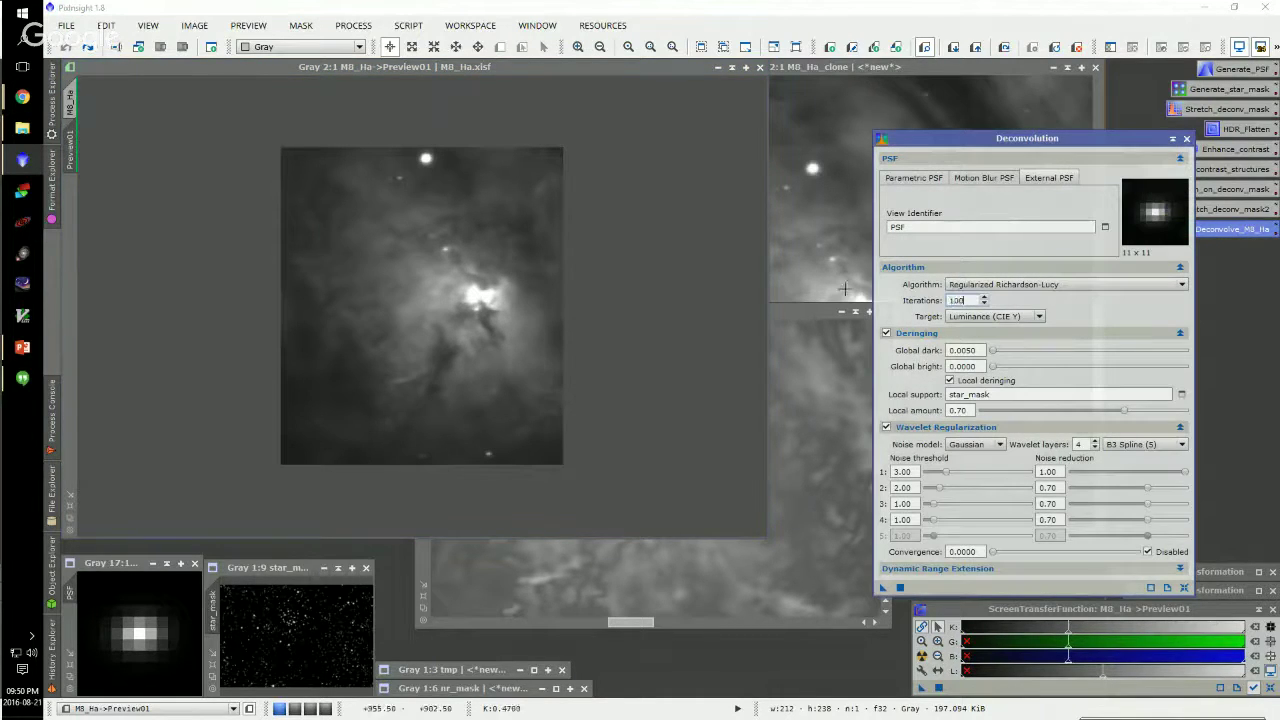
key("Return")
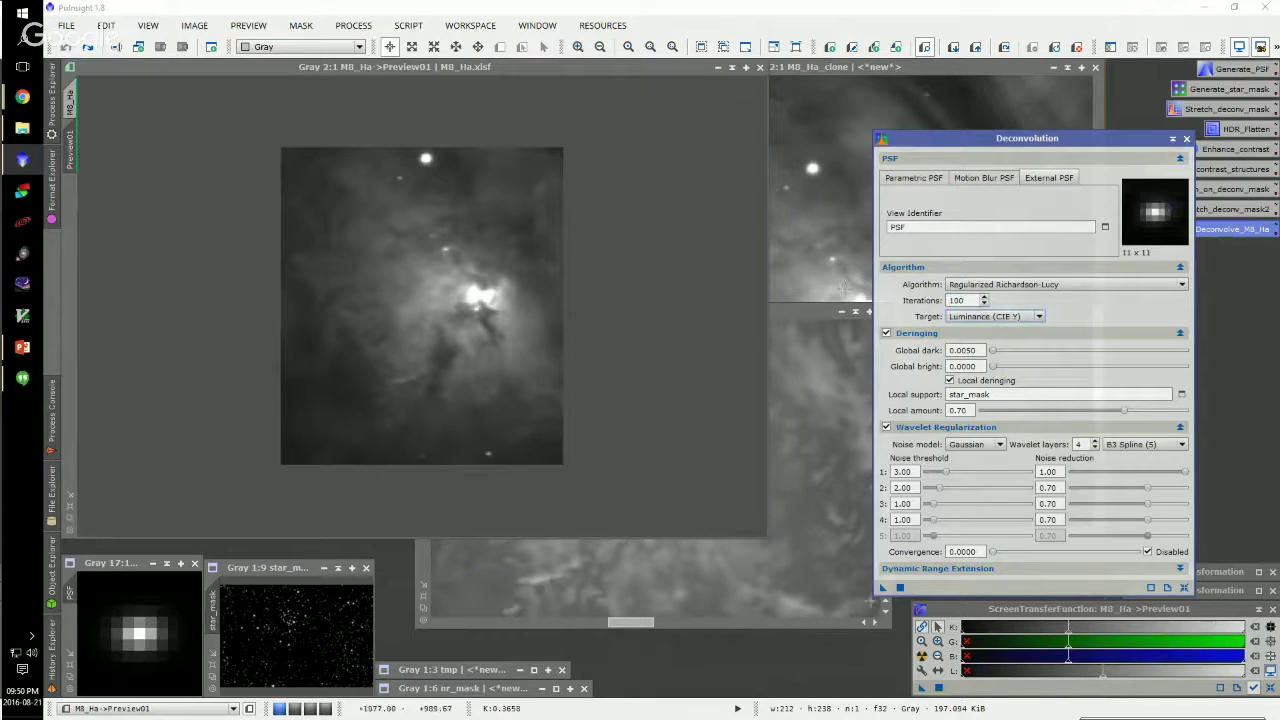
left_click_drag(882, 587, 327, 333)
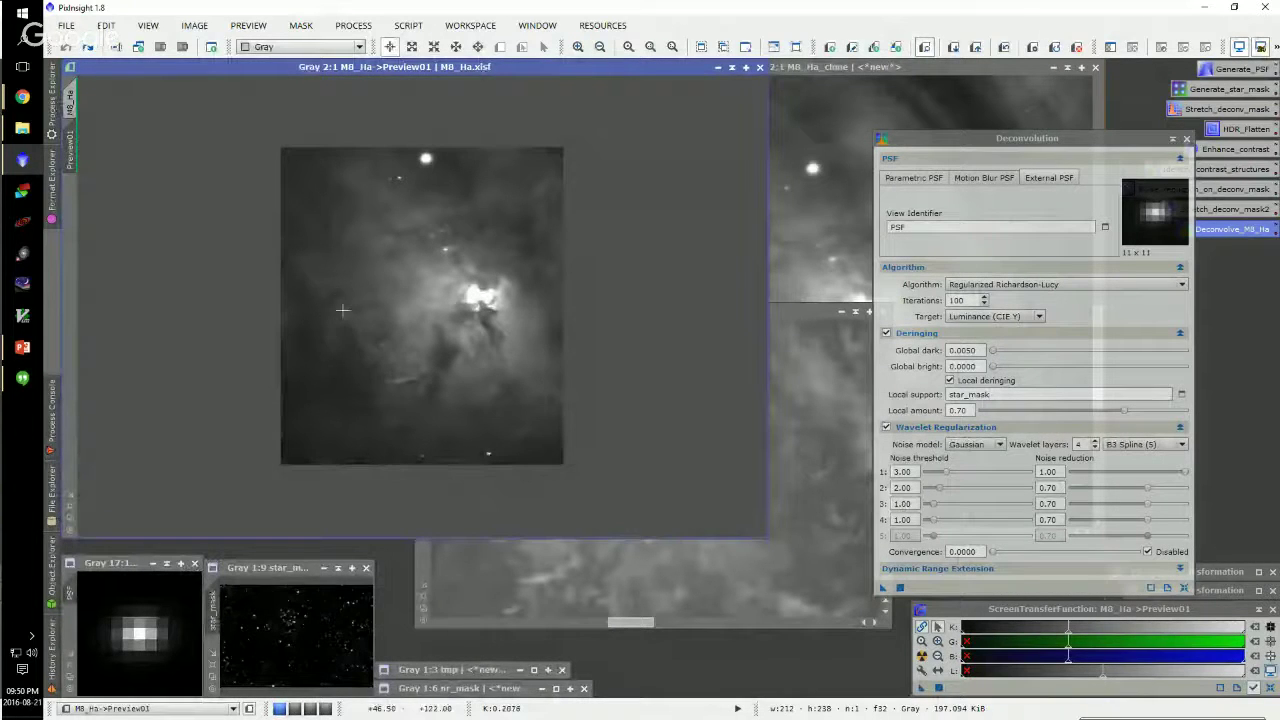
scroll(349, 284, "up", 1)
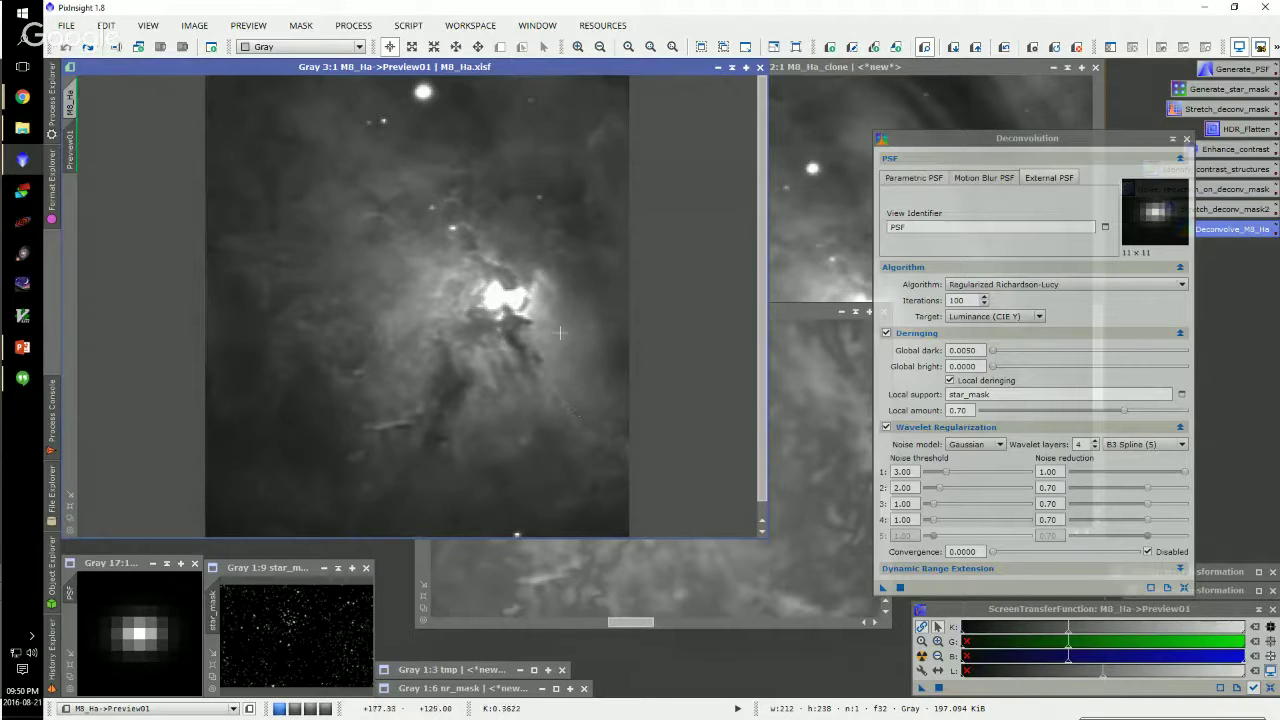
scroll(439, 240, "down", 1)
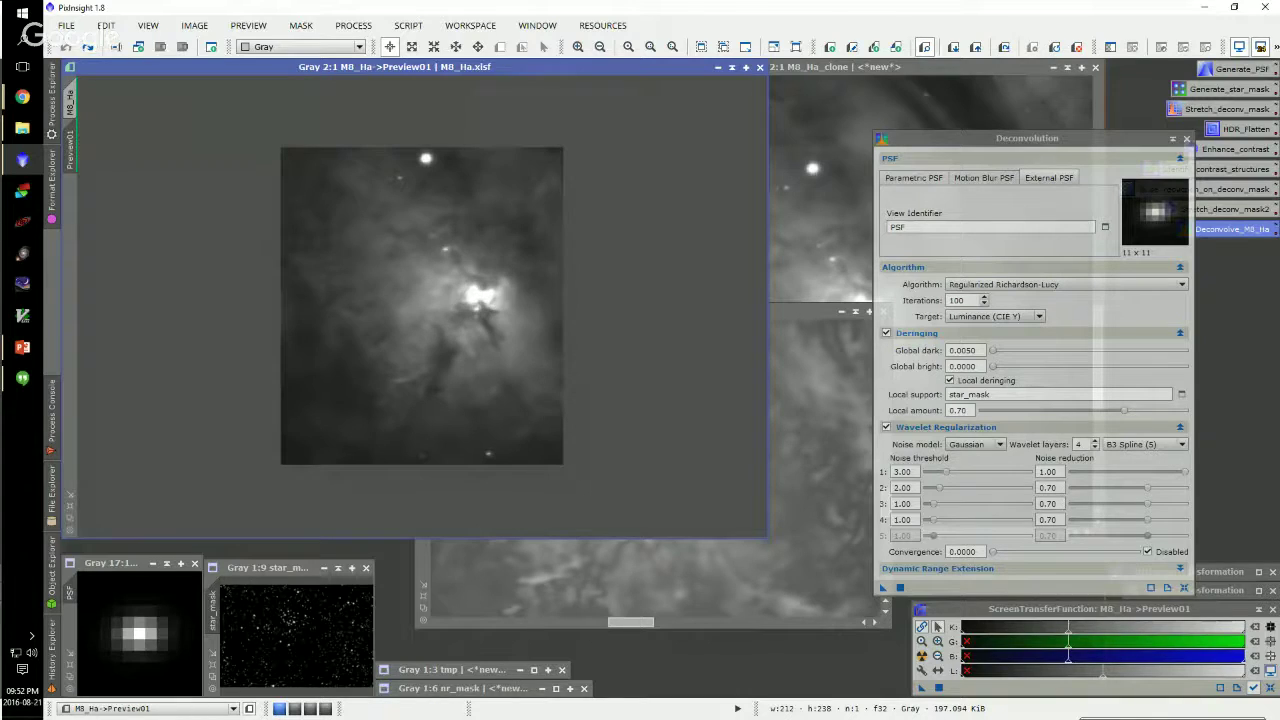
Assign nr_mask to M8_Ha as its mask and check its overlay, leaving the overlay hidden
left_click(70, 100)
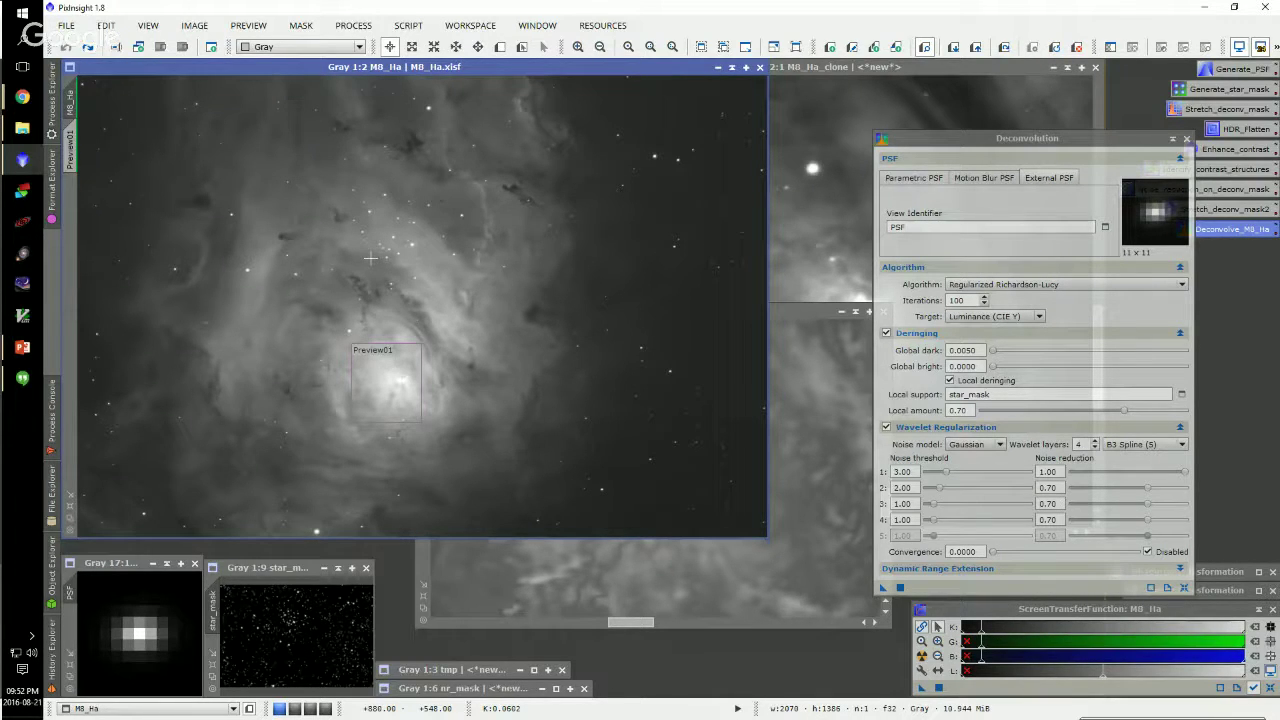
double_click(433, 692)
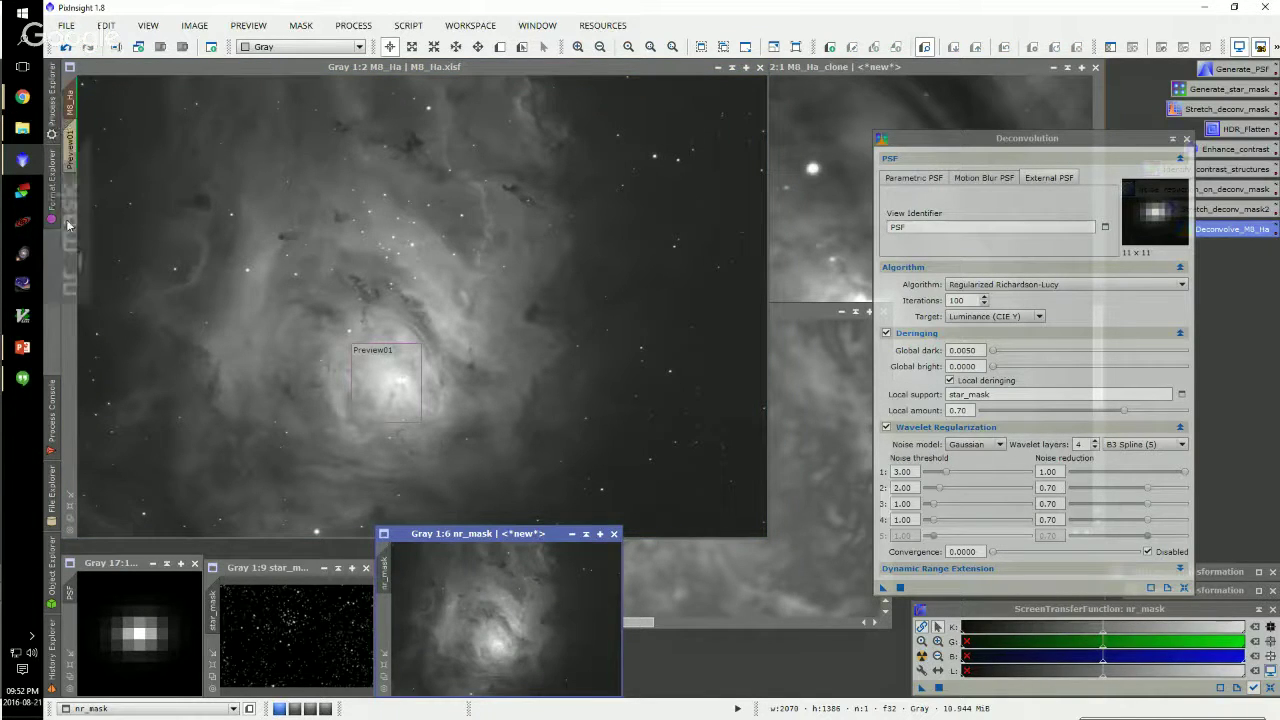
left_click(409, 66)
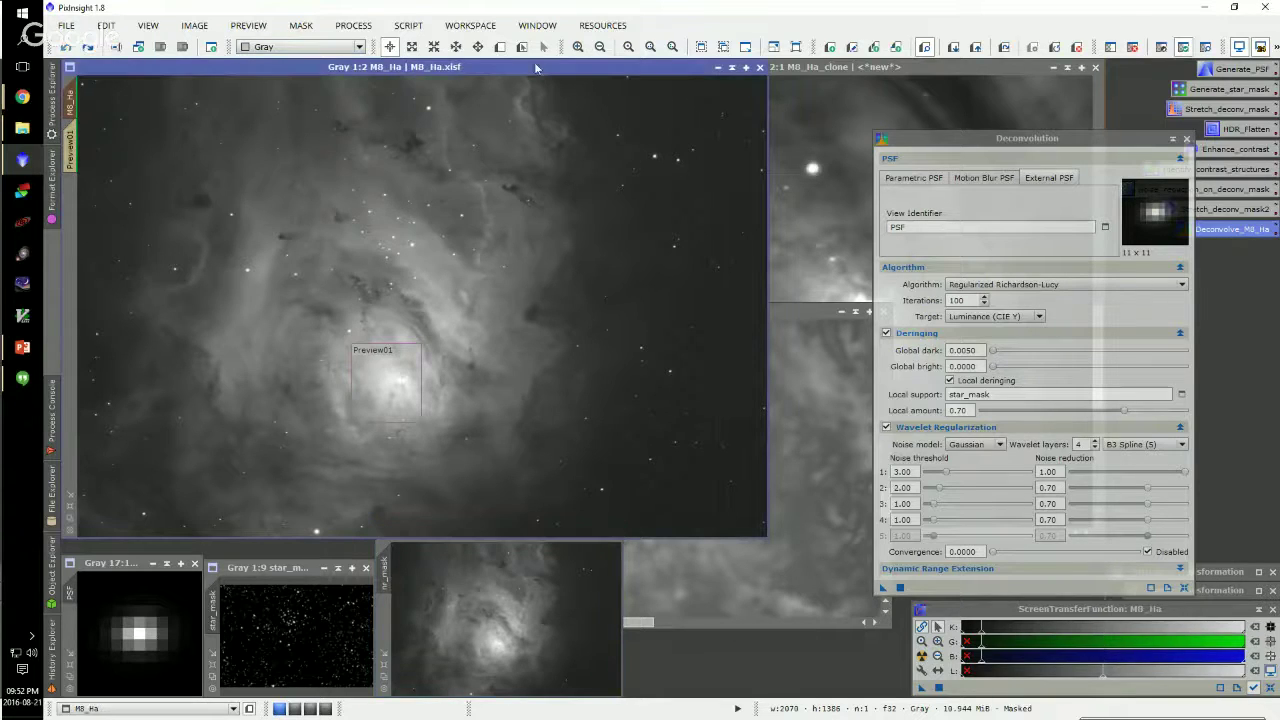
left_click(1203, 48)
left_click(1203, 48)
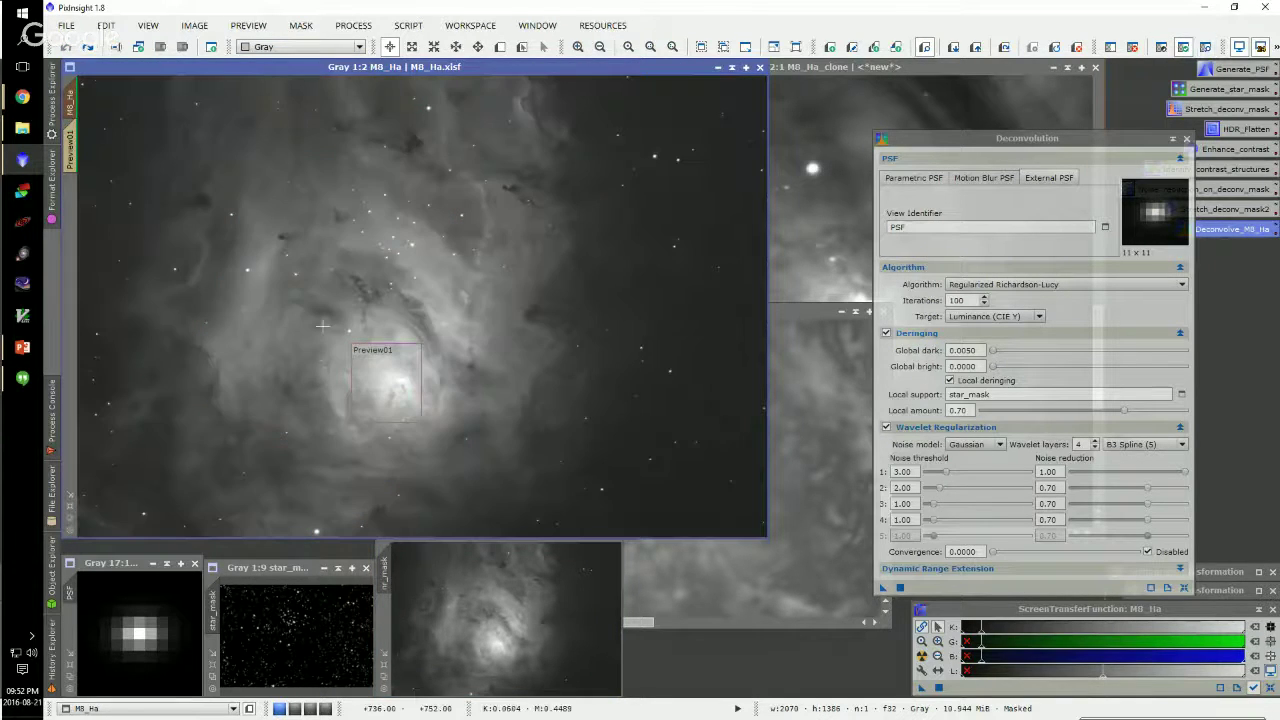
Apply the 100-iteration Deconvolution to Preview01 through nr_mask and extract the result as a separate image
left_click(70, 140)
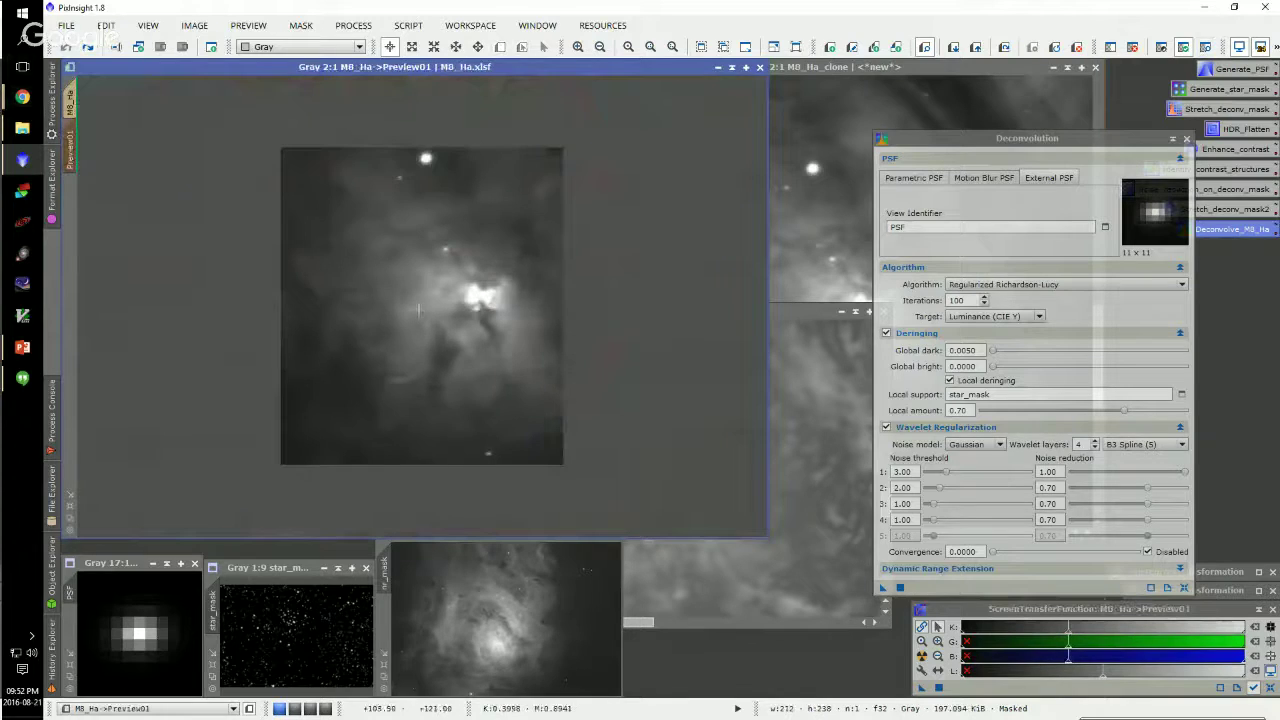
left_click_drag(882, 588, 366, 258)
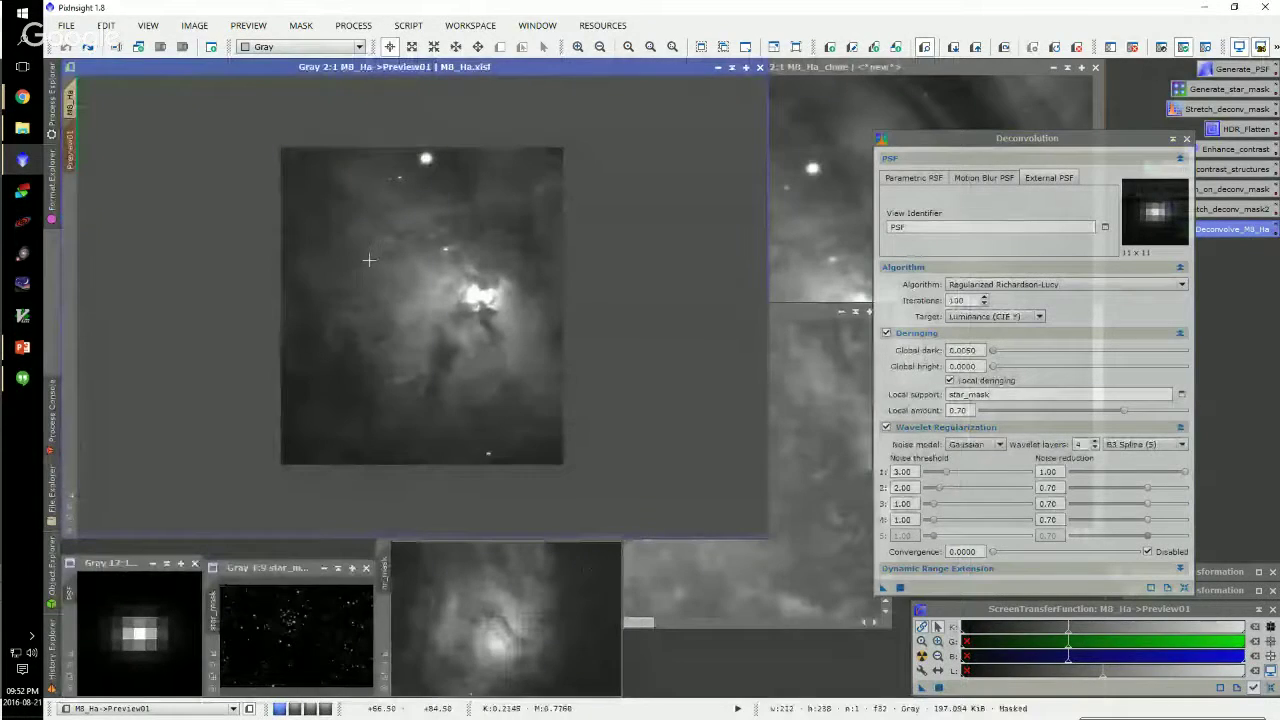
left_click(53, 158)
left_click(54, 155)
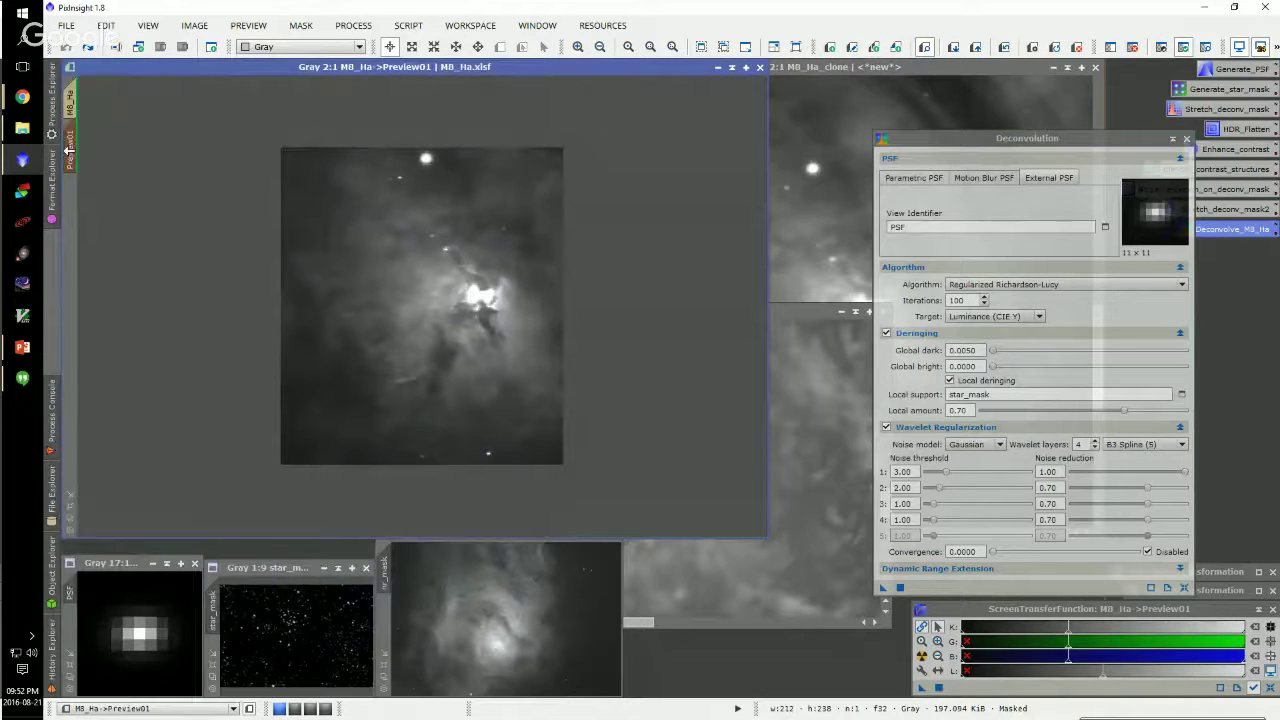
double_click(742, 140)
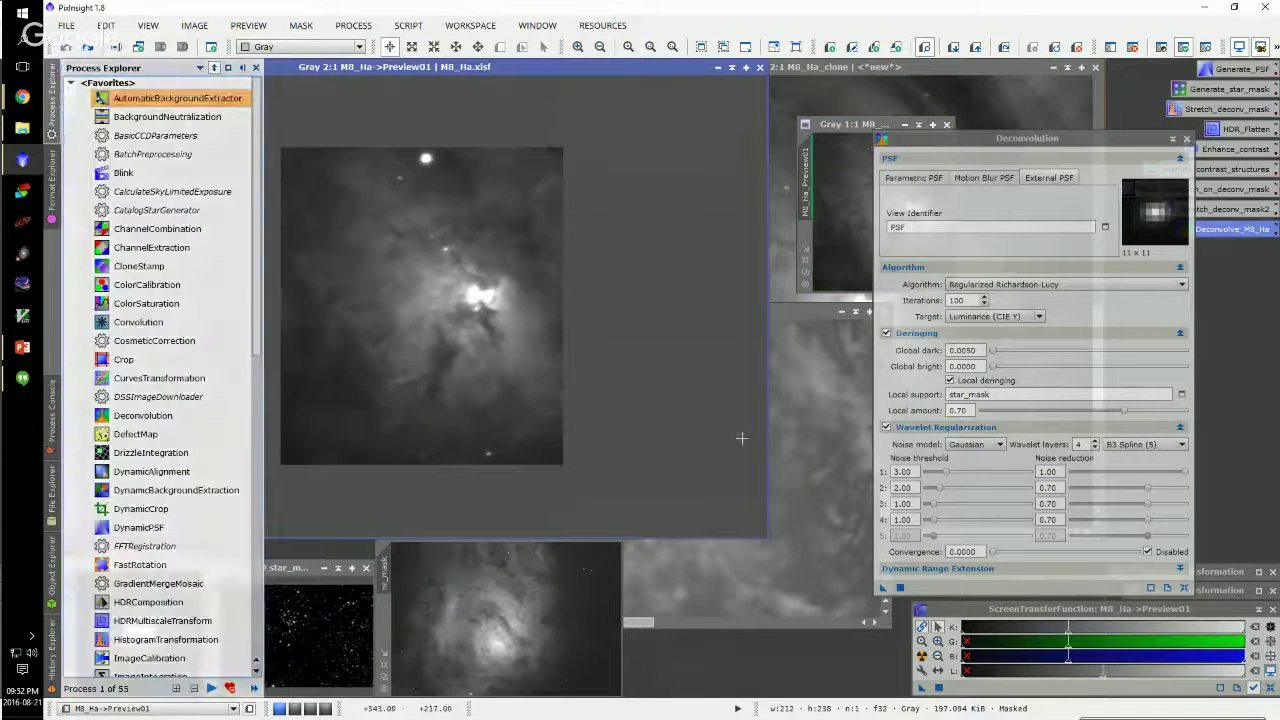
Replace the mask on M8_Ha with deconv_mask and apply the 100-iteration Deconvolution to the core preview
left_click(772, 340)
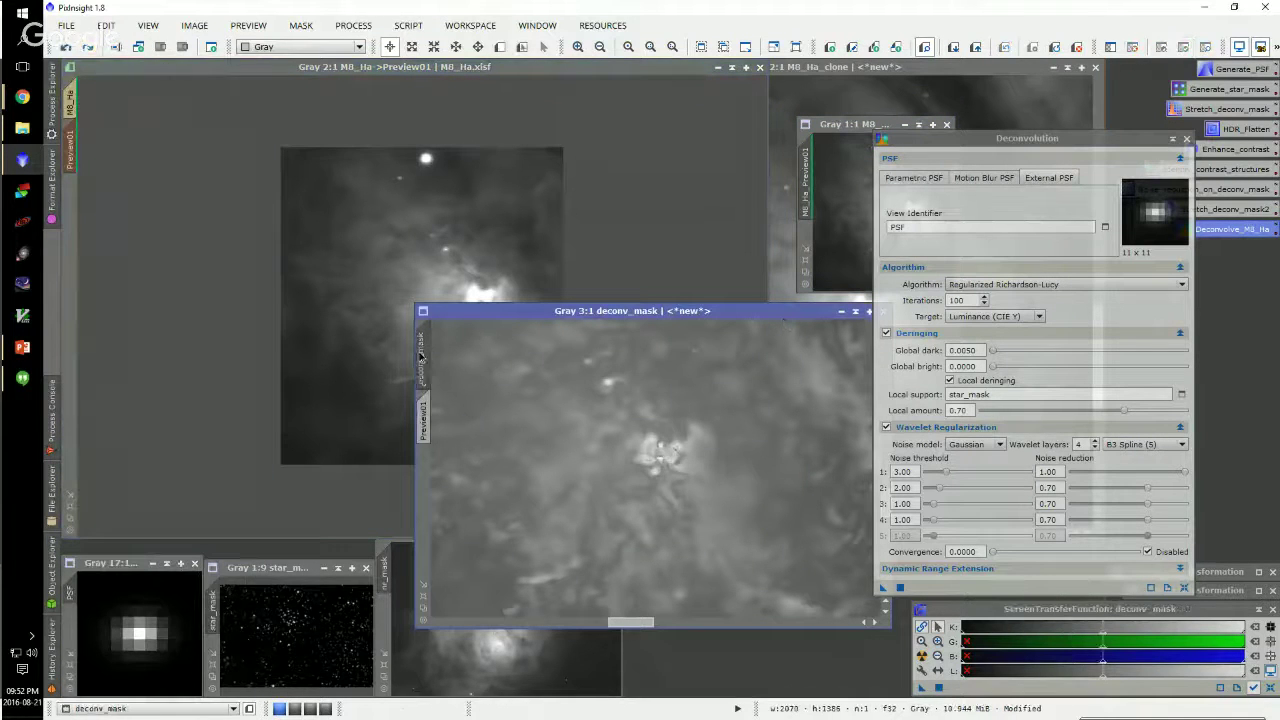
left_click(408, 72)
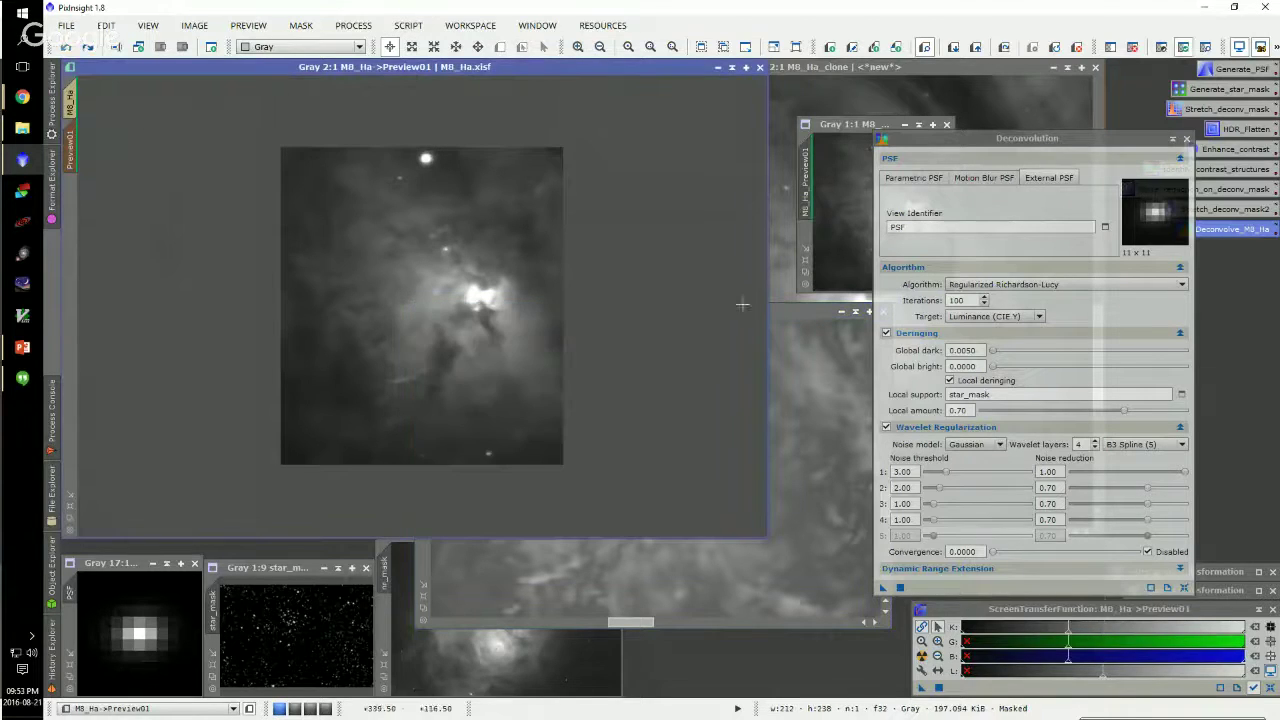
left_click(884, 588)
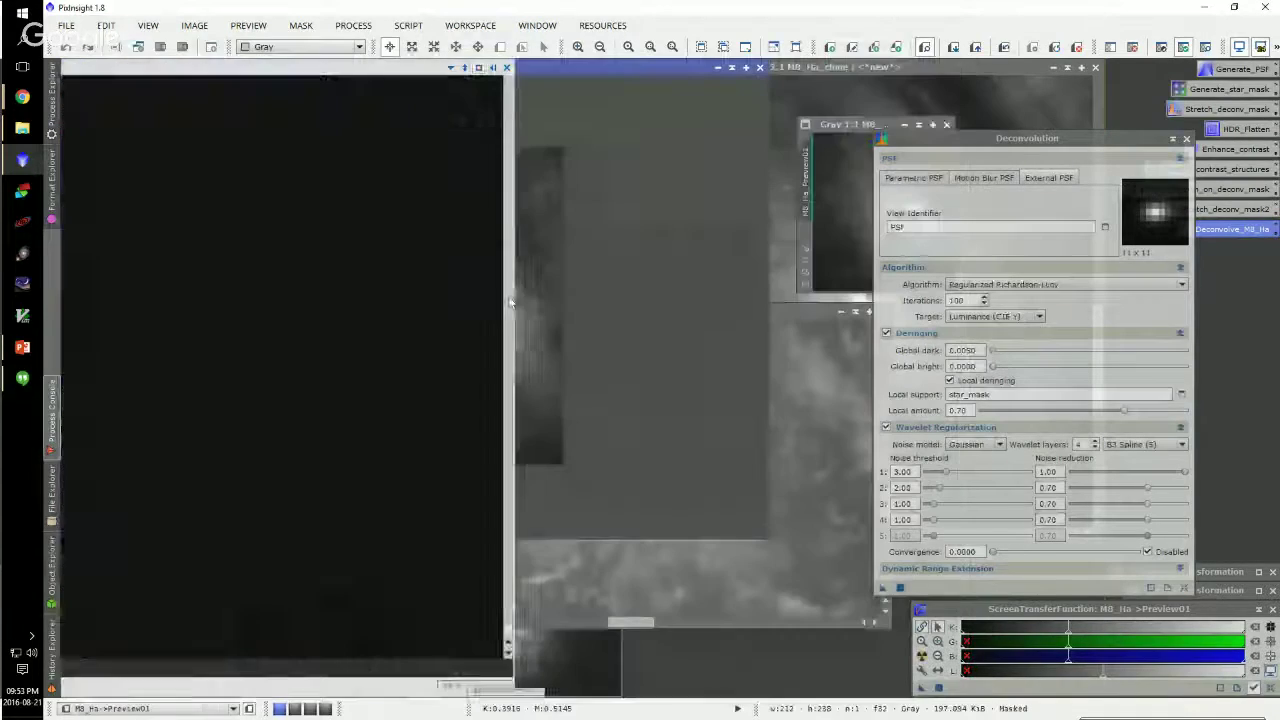
Extract the deconv_mask result as its own image and place it beside the nr_mask result, both at 2:1, for comparison
left_click_drag(990, 145, 1123, 150)
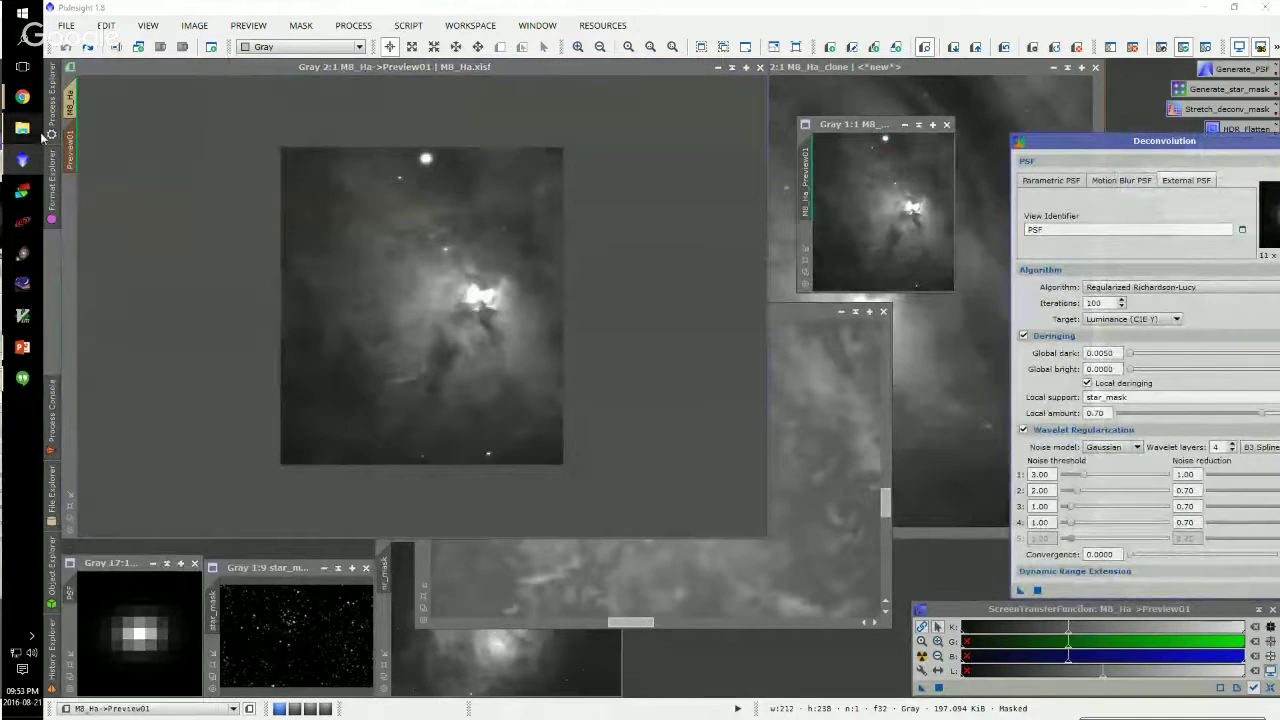
left_click(184, 132)
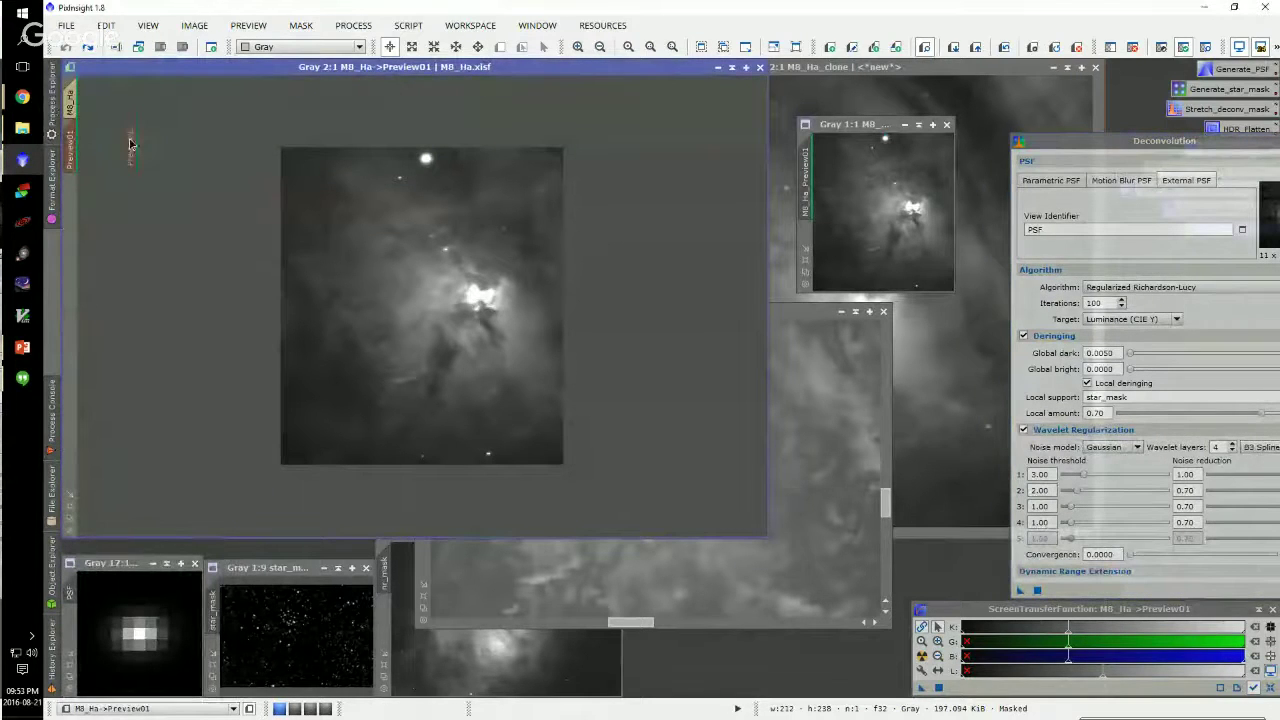
left_click_drag(130, 143, 278, 153)
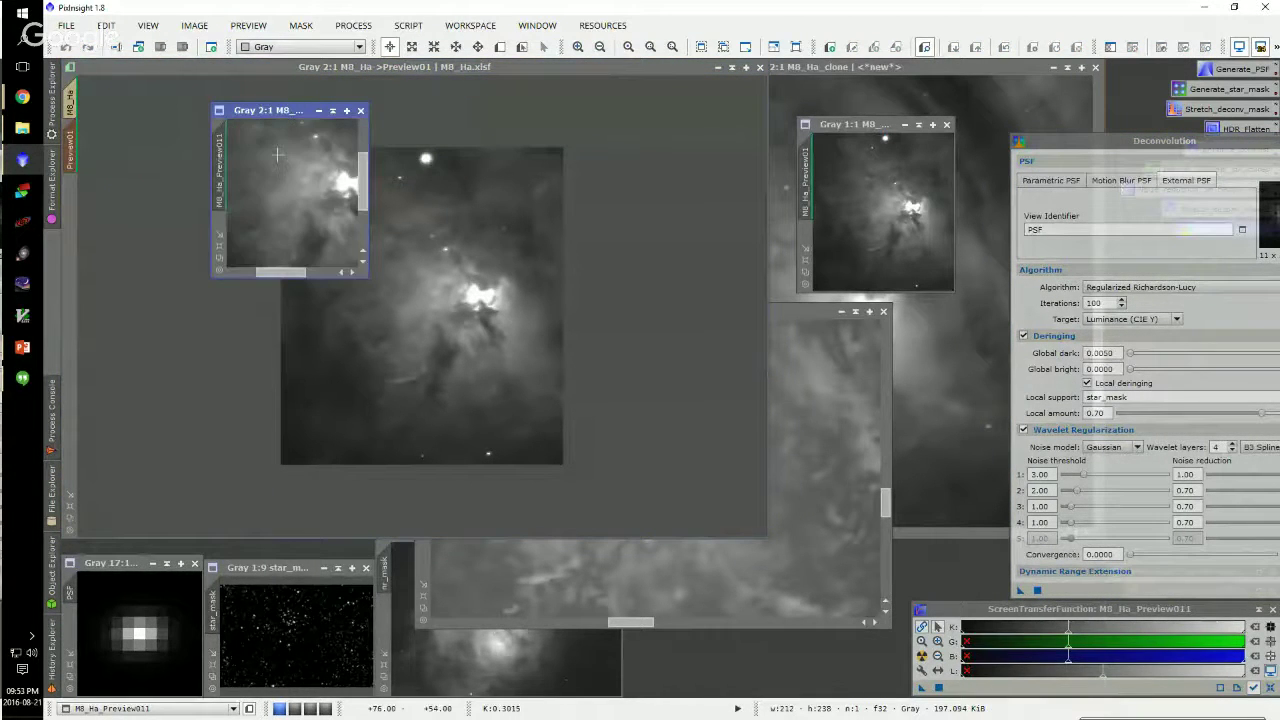
scroll(872, 160, "up", 1)
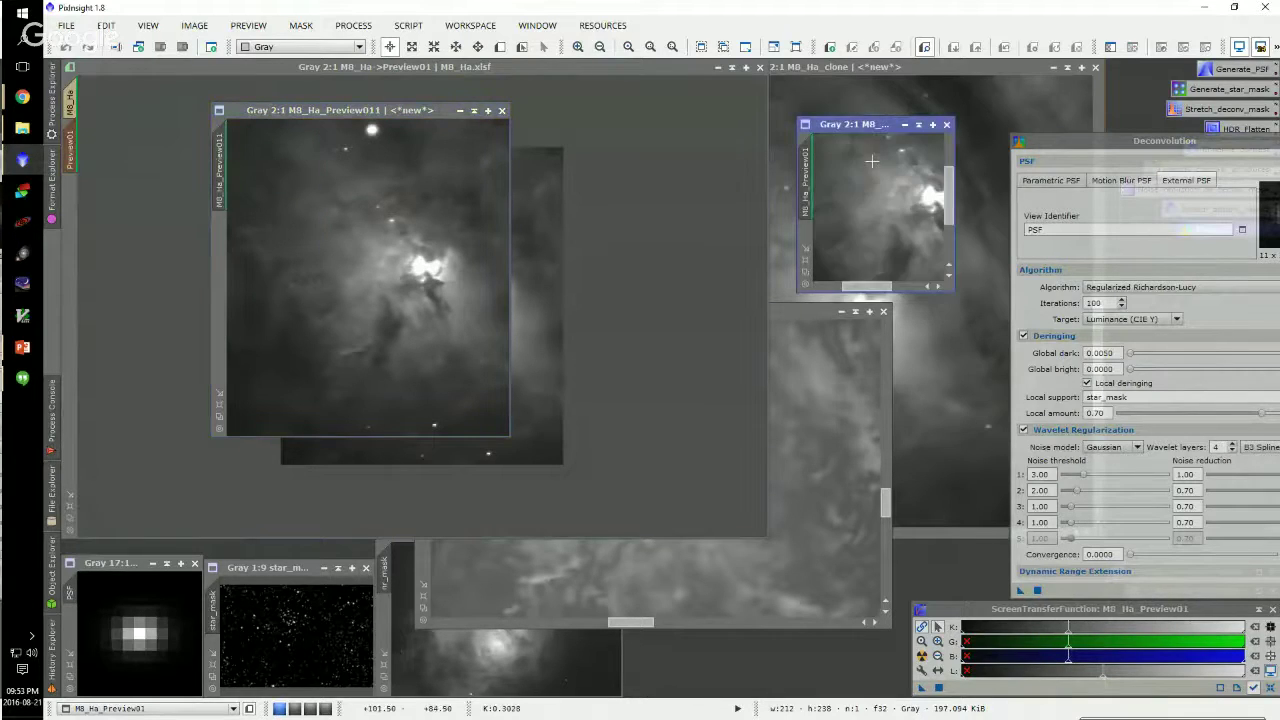
left_click_drag(880, 127, 594, 112)
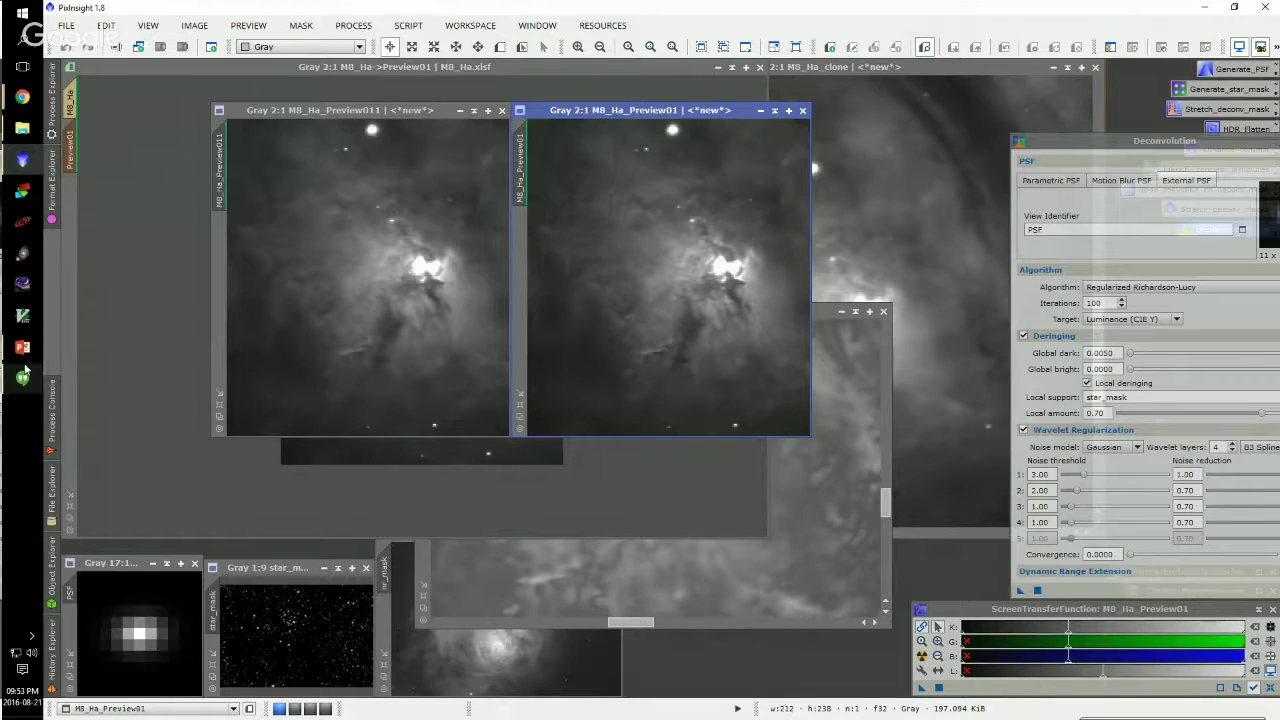
Check the Hangouts group chat and minimize it again
mouse_move(25, 370)
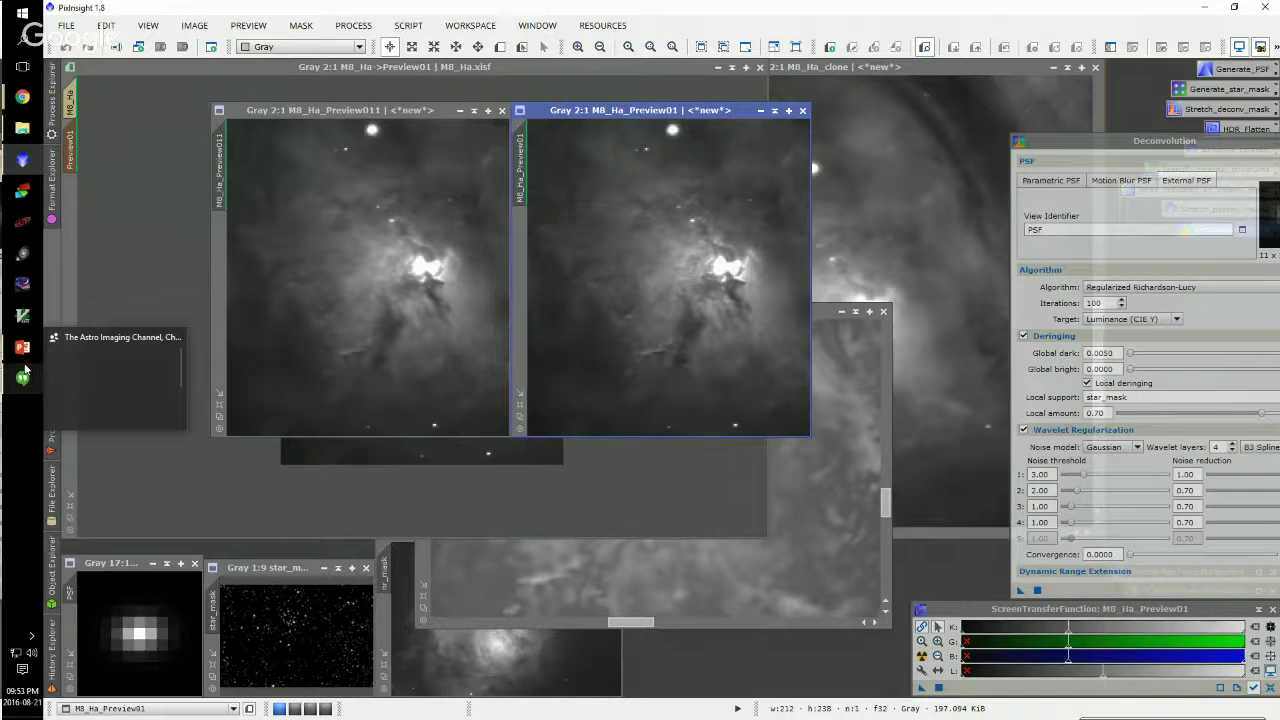
left_click(25, 370)
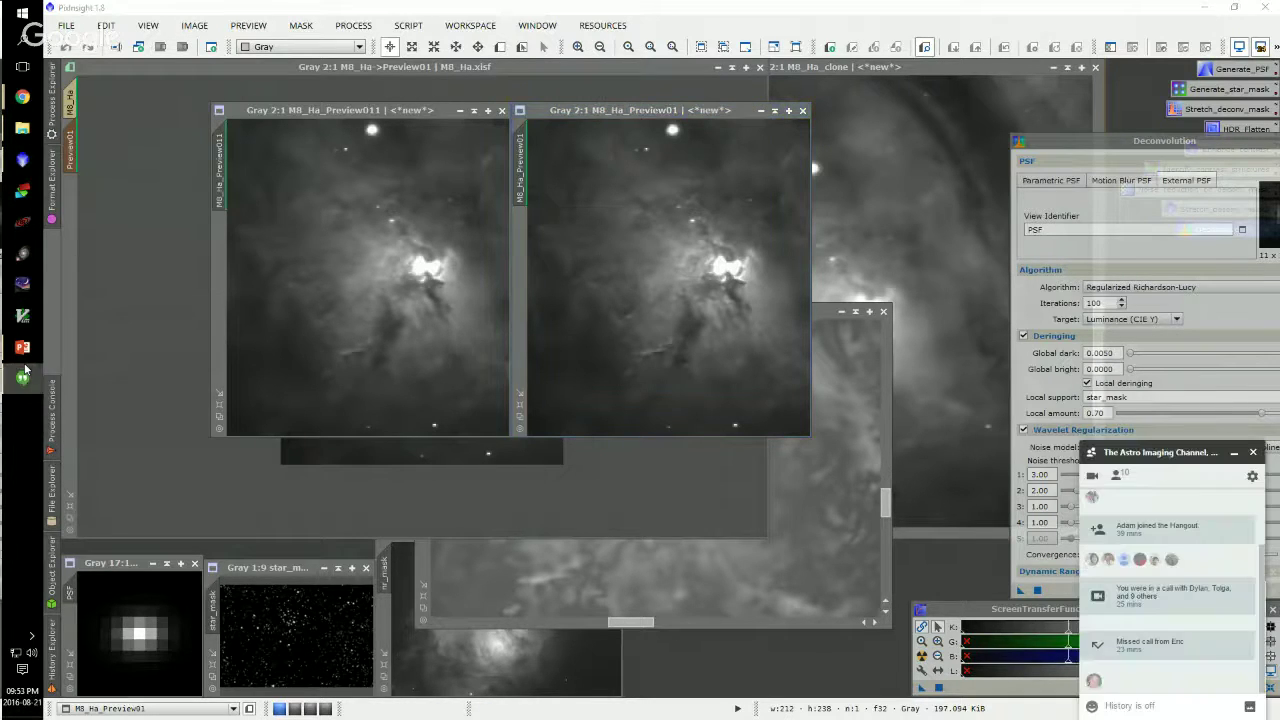
left_click(1234, 458)
Close the Deconvolution process window, both extracted preview images and the M8_Ha_clone image
left_click_drag(1184, 148, 1049, 150)
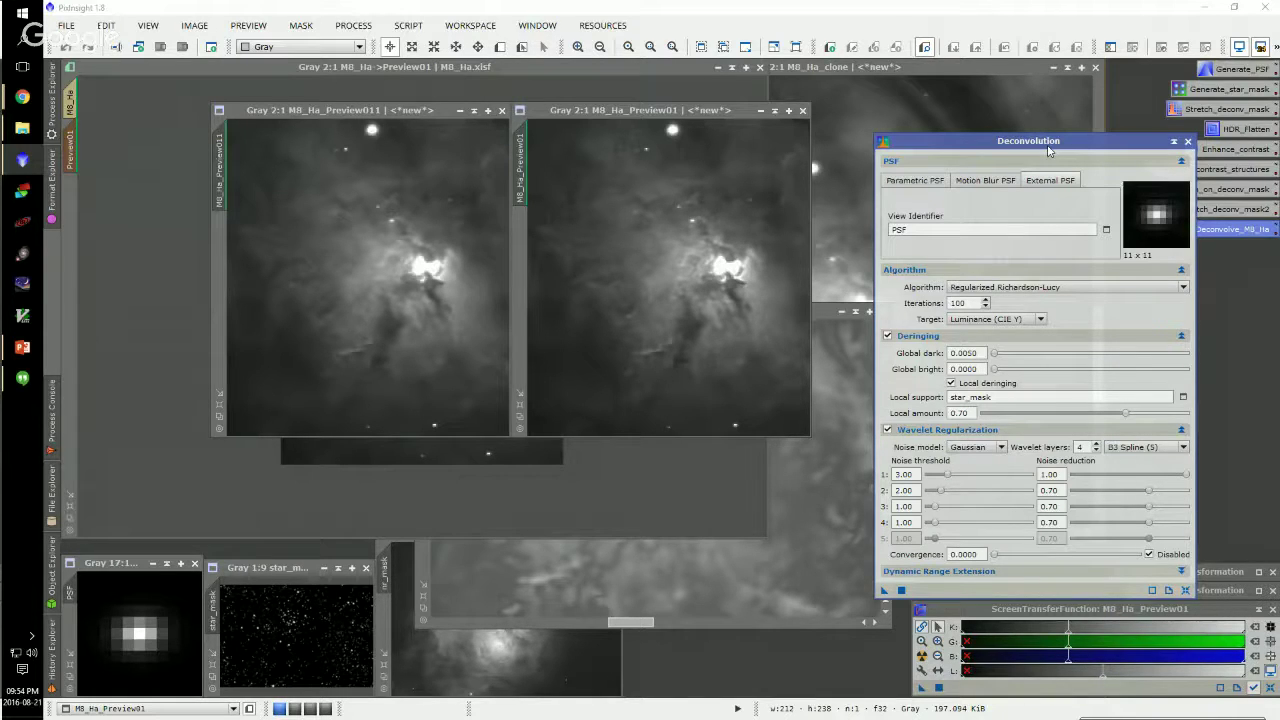
left_click(1187, 141)
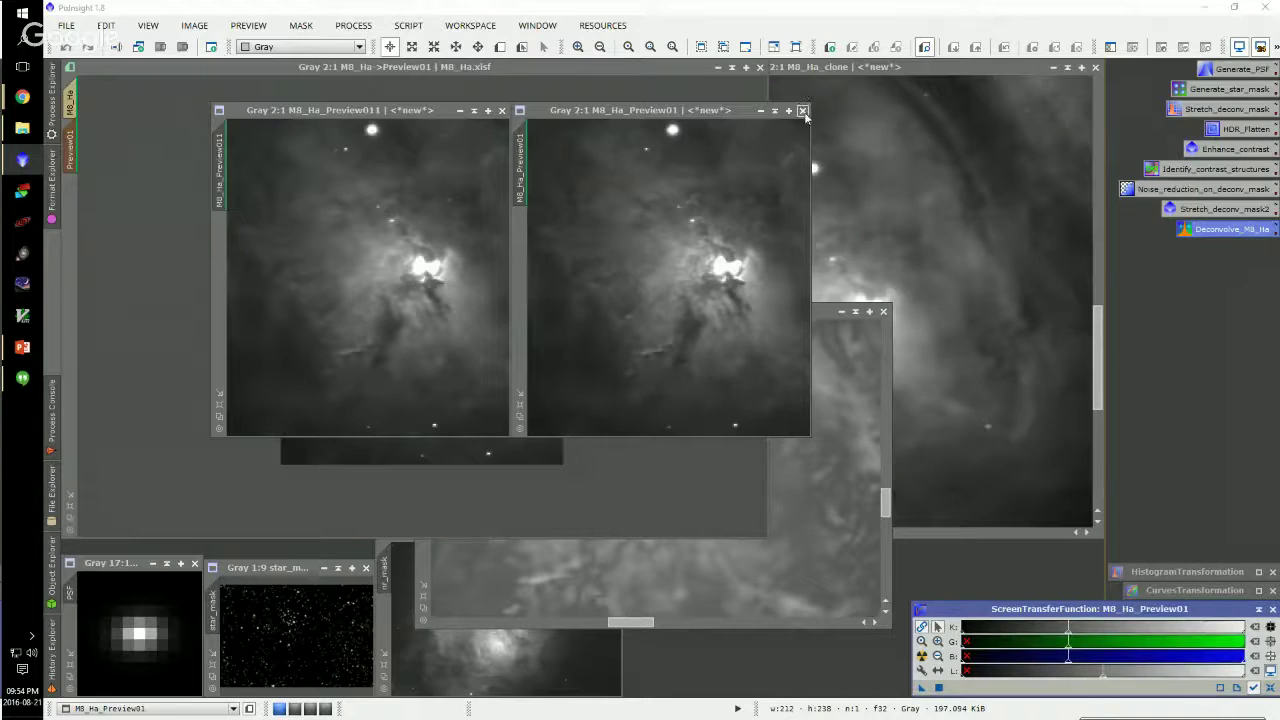
left_click(803, 111)
left_click(502, 110)
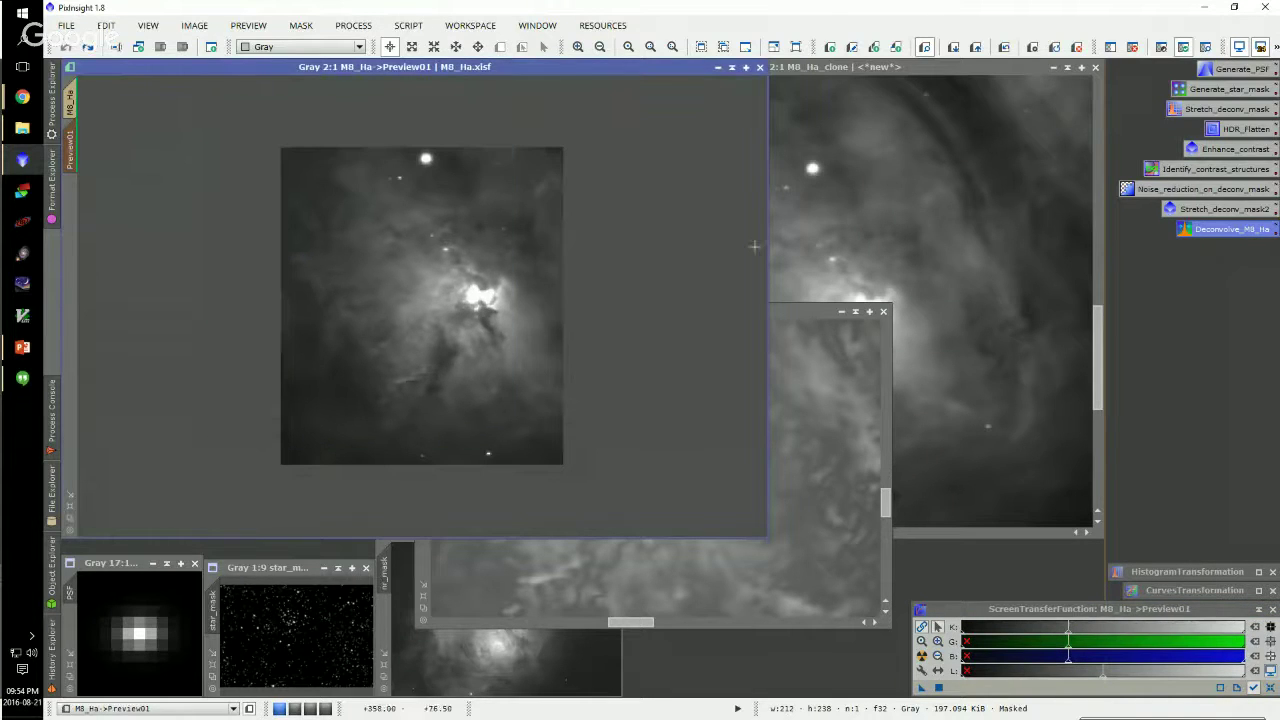
left_click(1095, 67)
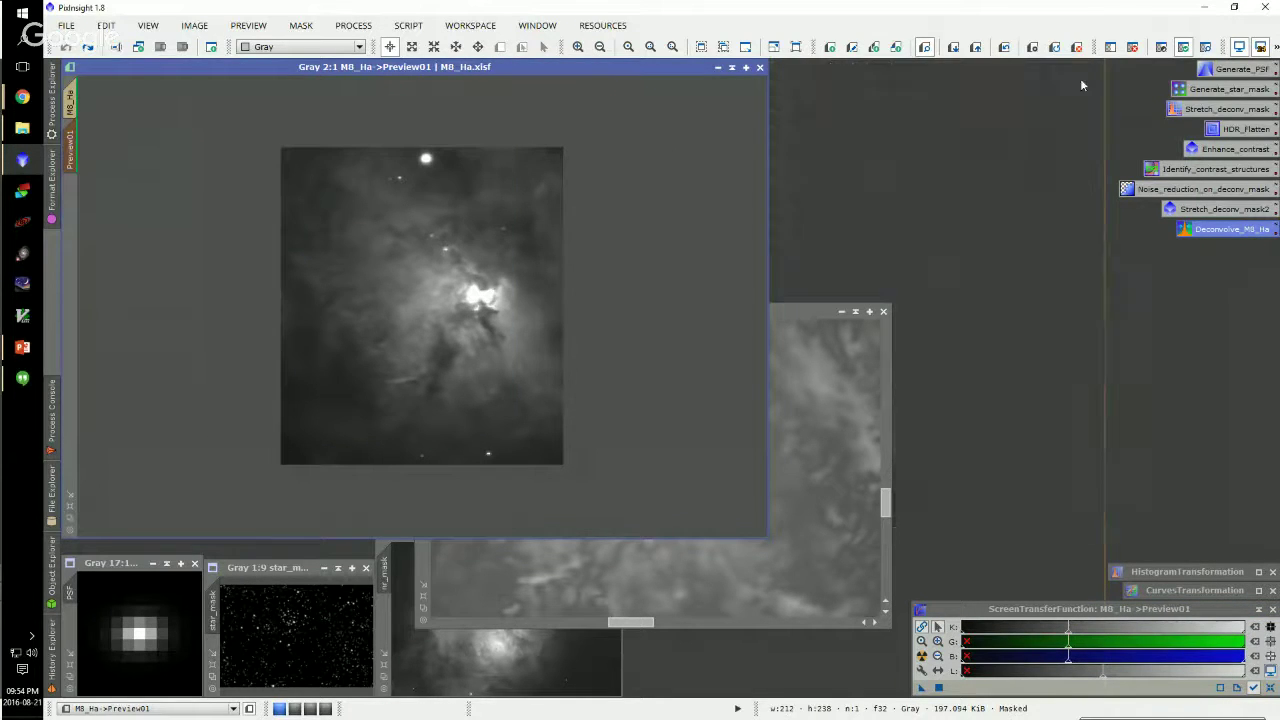
Collapse the deconv_mask and nr_mask image windows and return to the full M8_Ha view
left_click(855, 313)
left_click(560, 572)
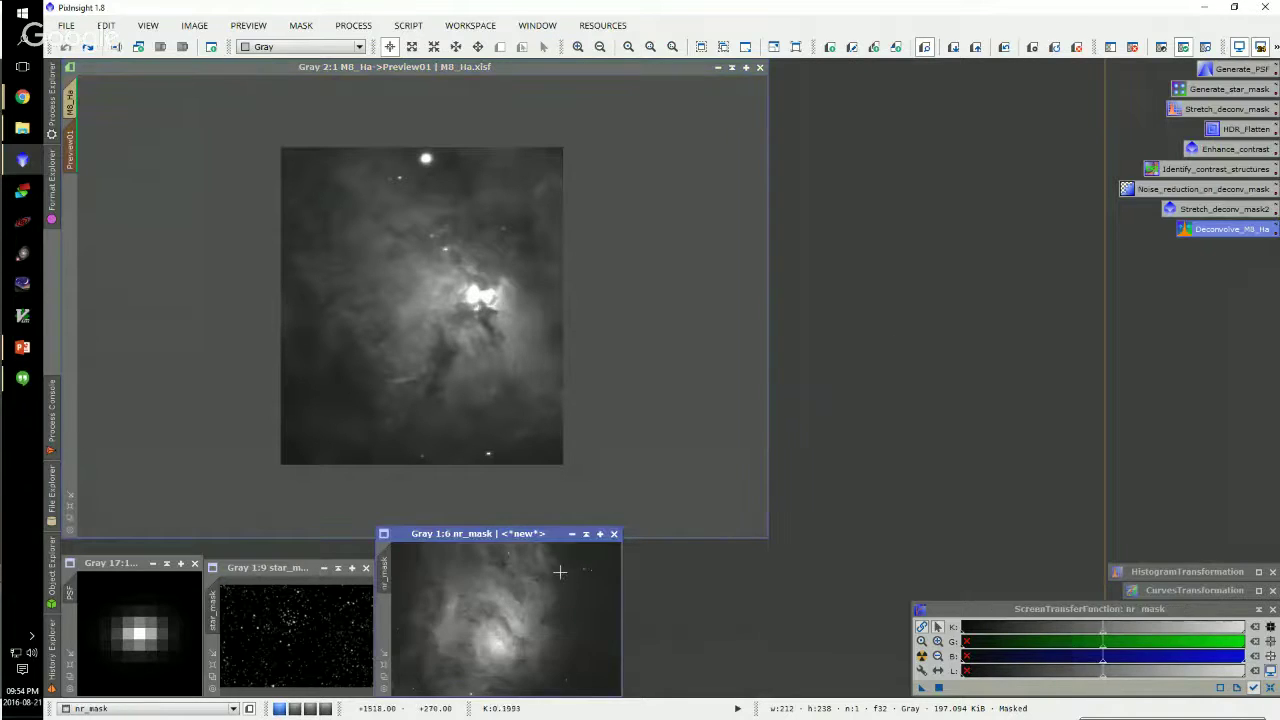
left_click(585, 533)
left_click(72, 100)
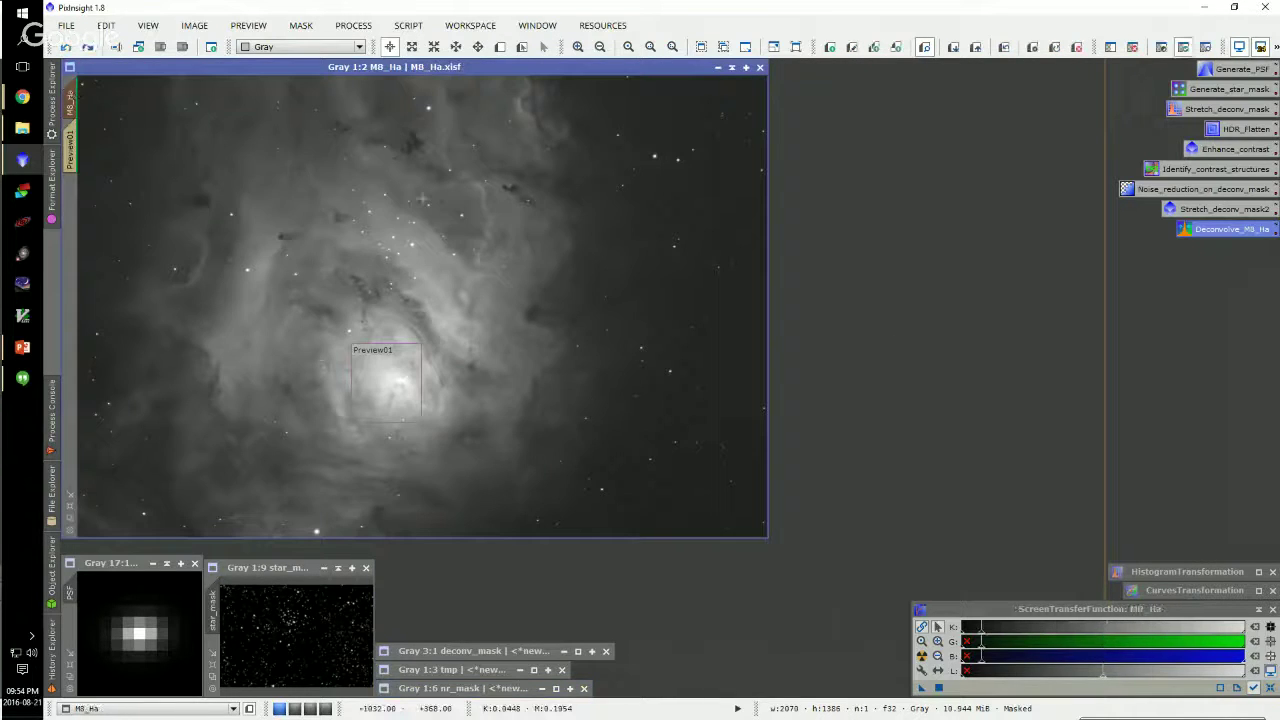
Delete Preview01 from the M8_Ha image and open the Identify_contrast_structures PixelMath process beside the image
key("Delete")
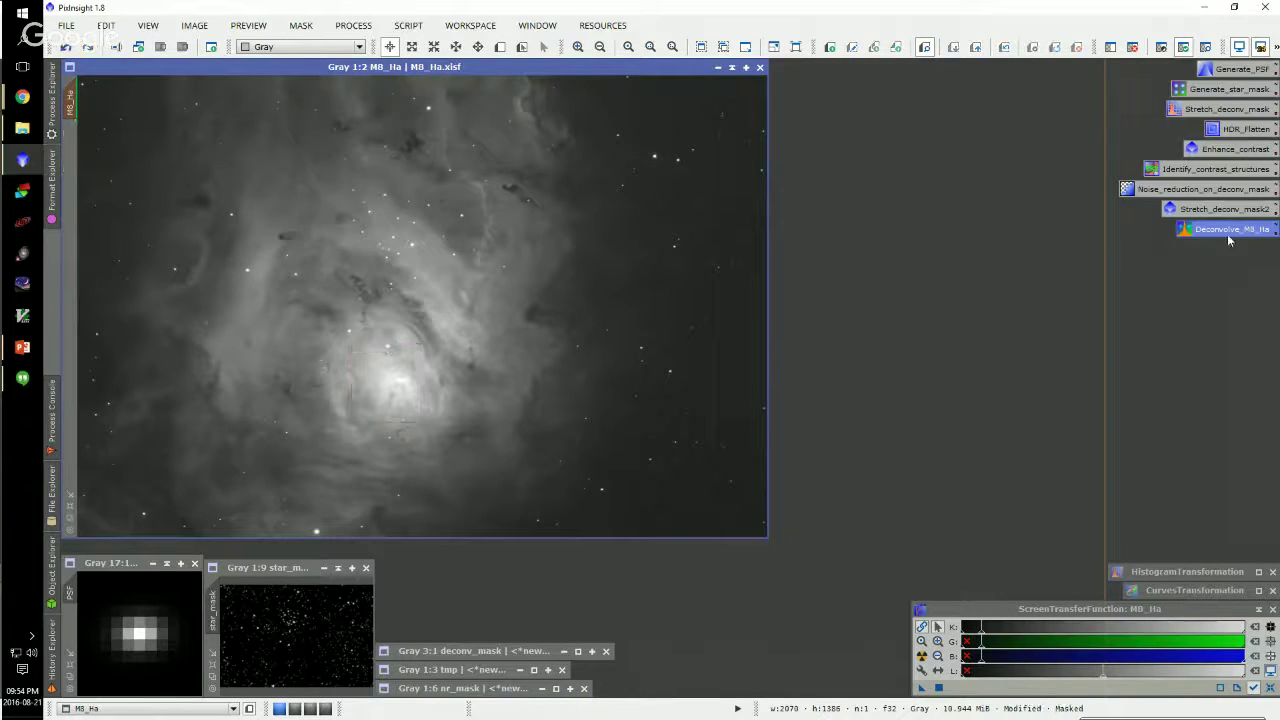
double_click(1186, 175)
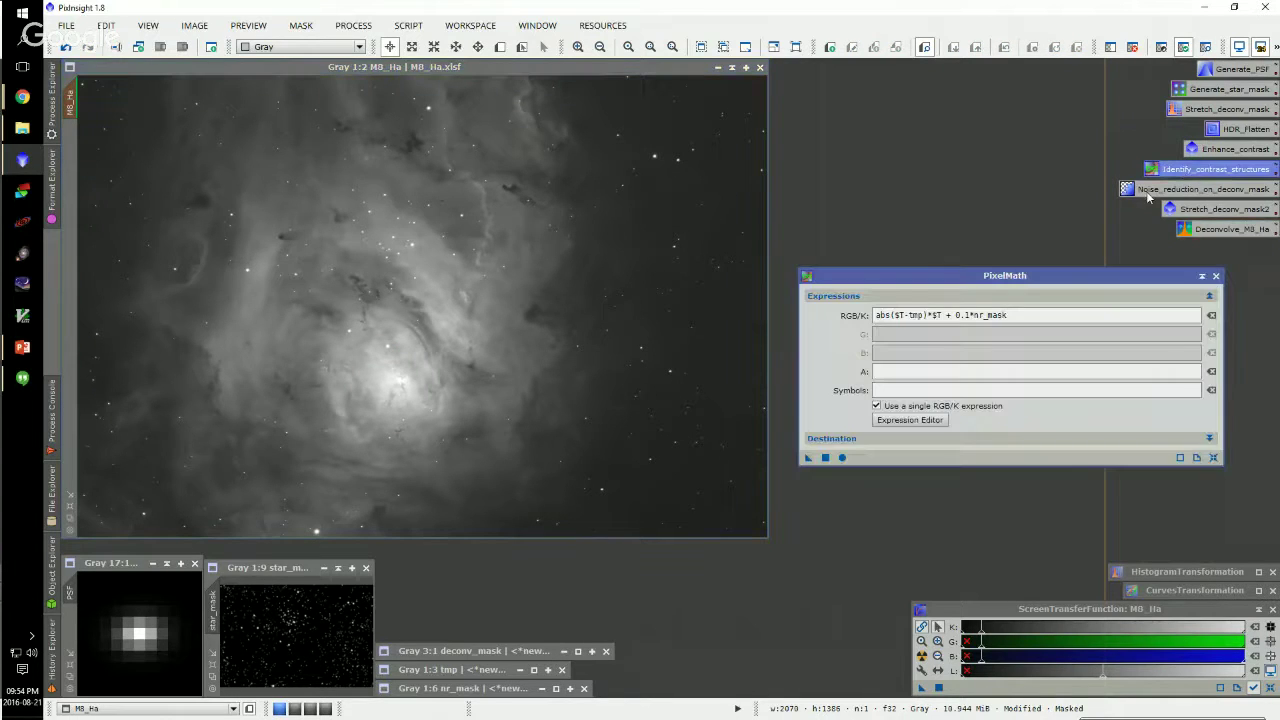
left_click_drag(961, 279, 927, 298)
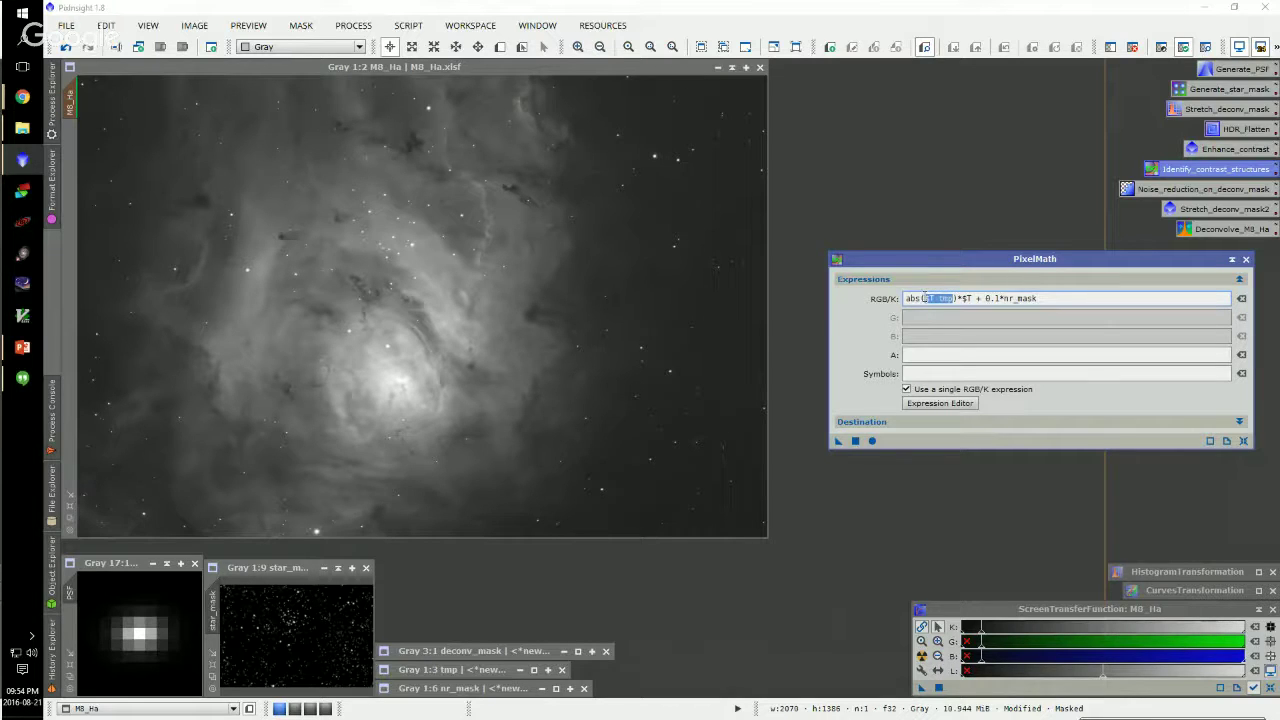
Expand the deconv_mask image at 1:3 over M8_Ha and step it back to its state before the contrast-structure processing
double_click(461, 652)
scroll(598, 412, "down", 3)
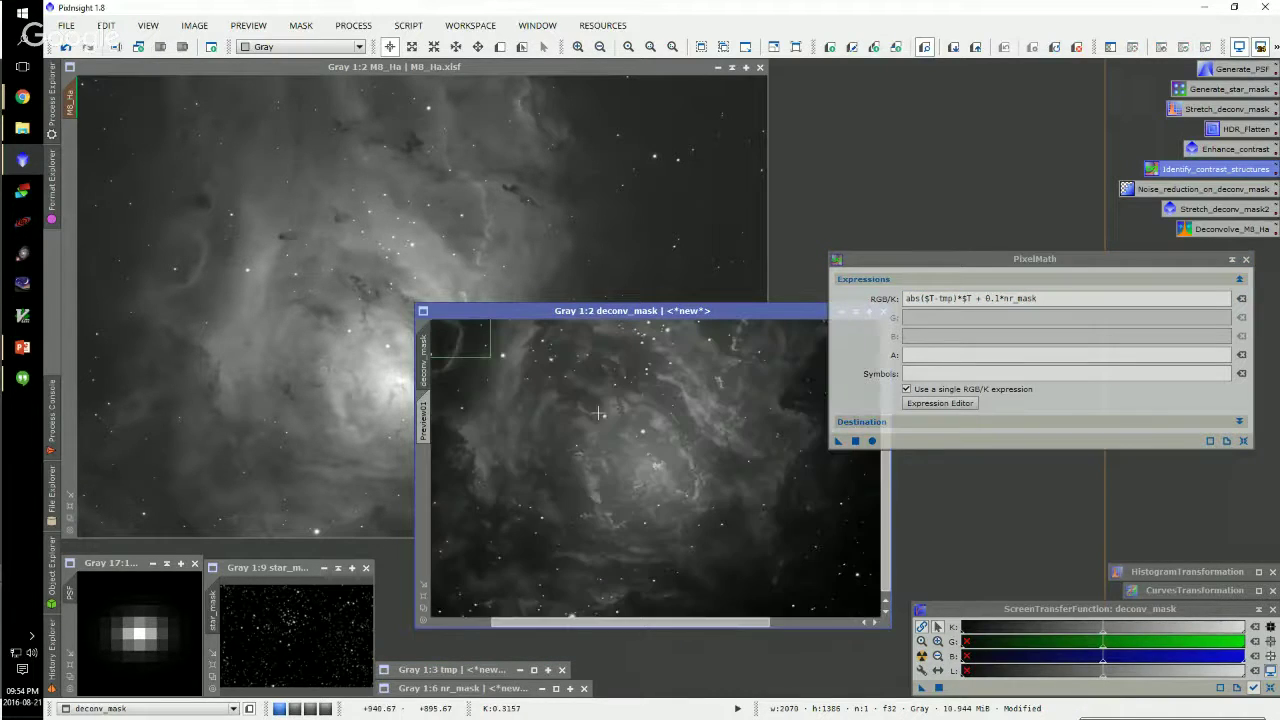
scroll(598, 412, "down", 1)
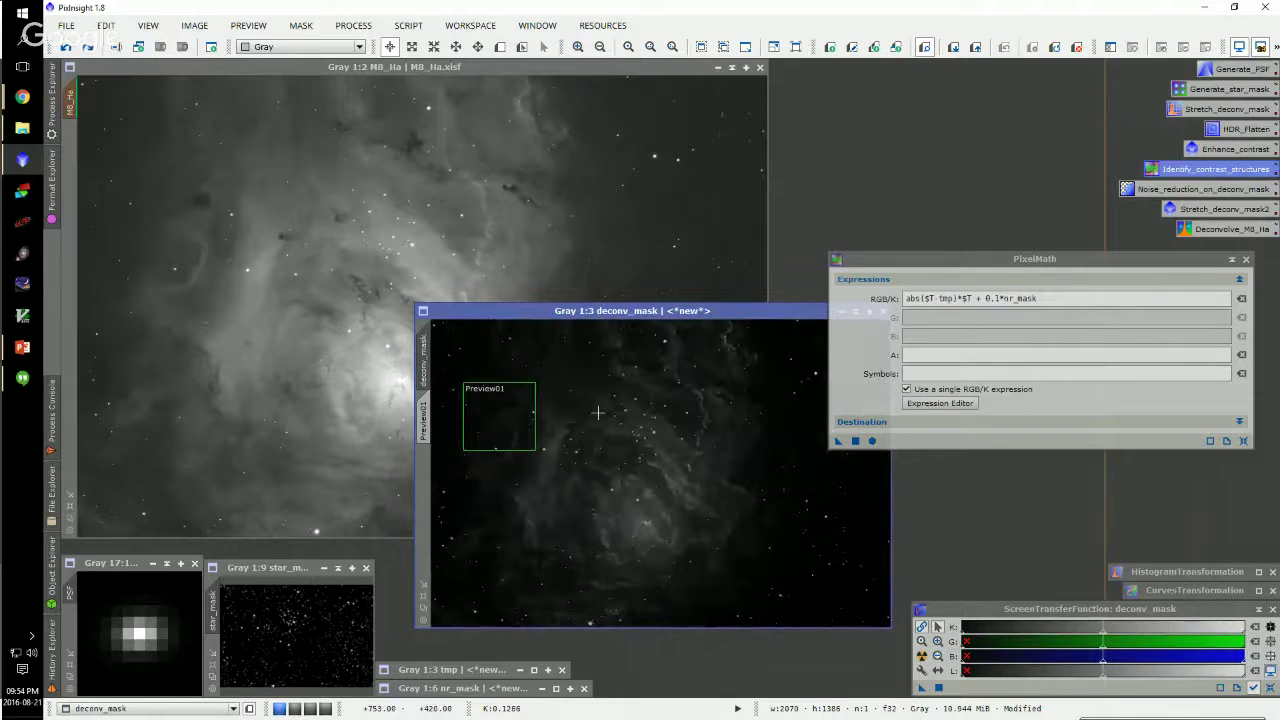
left_click_drag(677, 311, 445, 97)
Expand the tmp image and compare it before and after its last contrast enhancement by undoing and redoing it
double_click(489, 670)
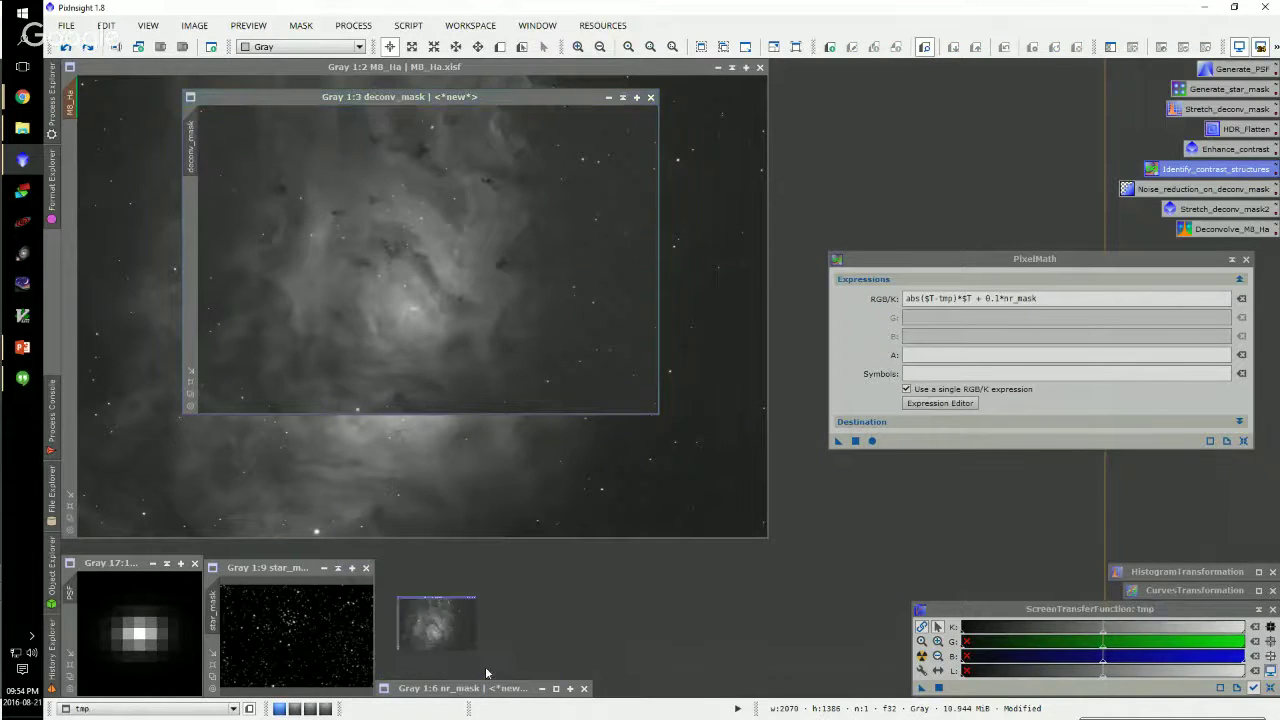
left_click_drag(760, 285, 613, 198)
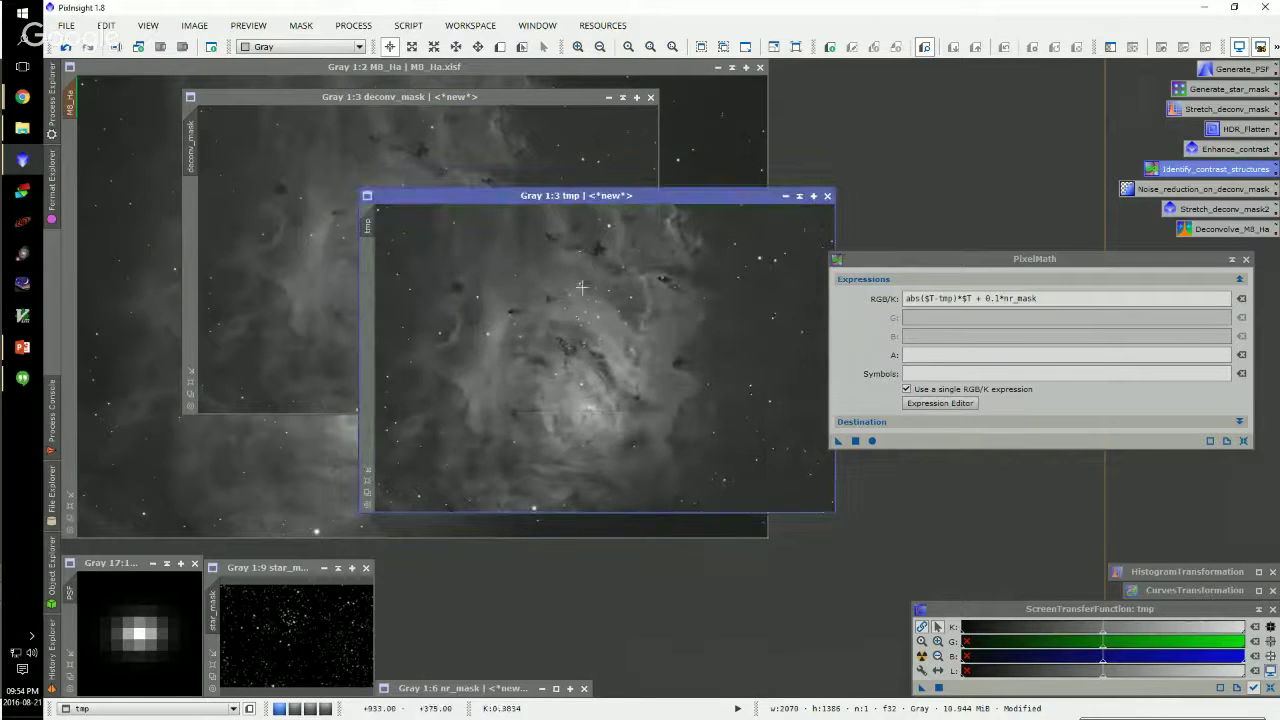
key("ctrl+z")
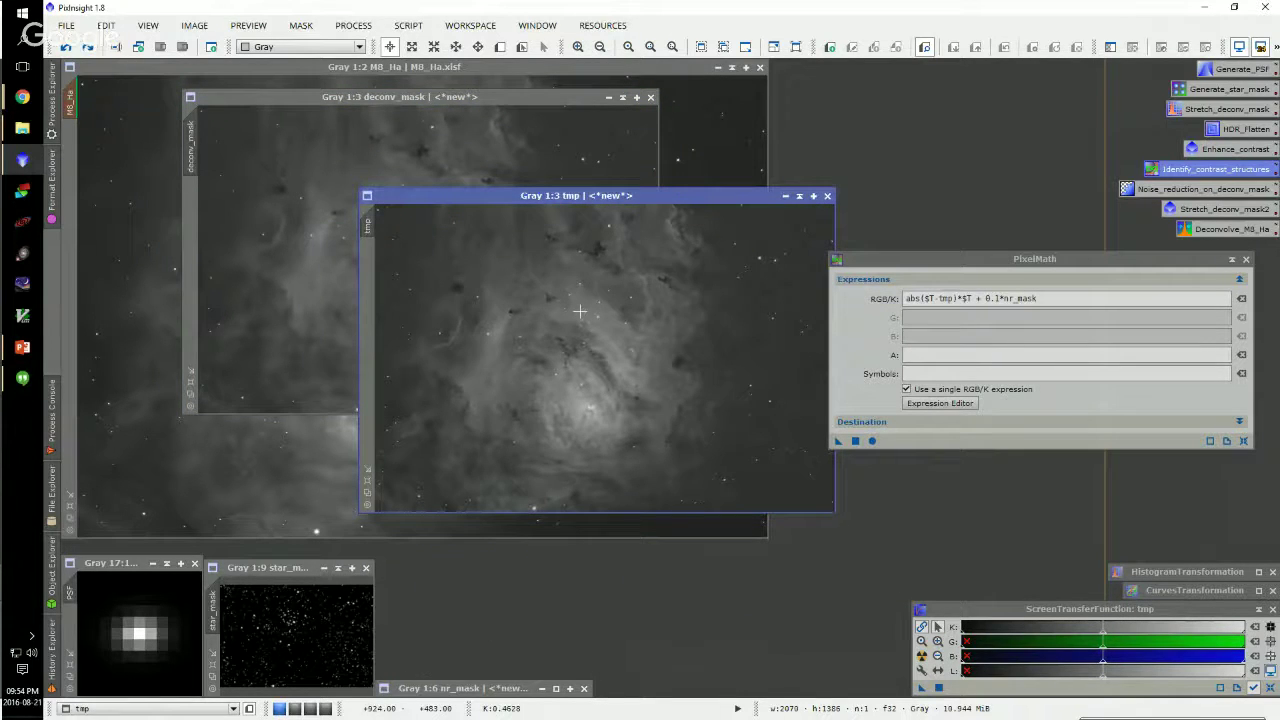
key("ctrl+y")
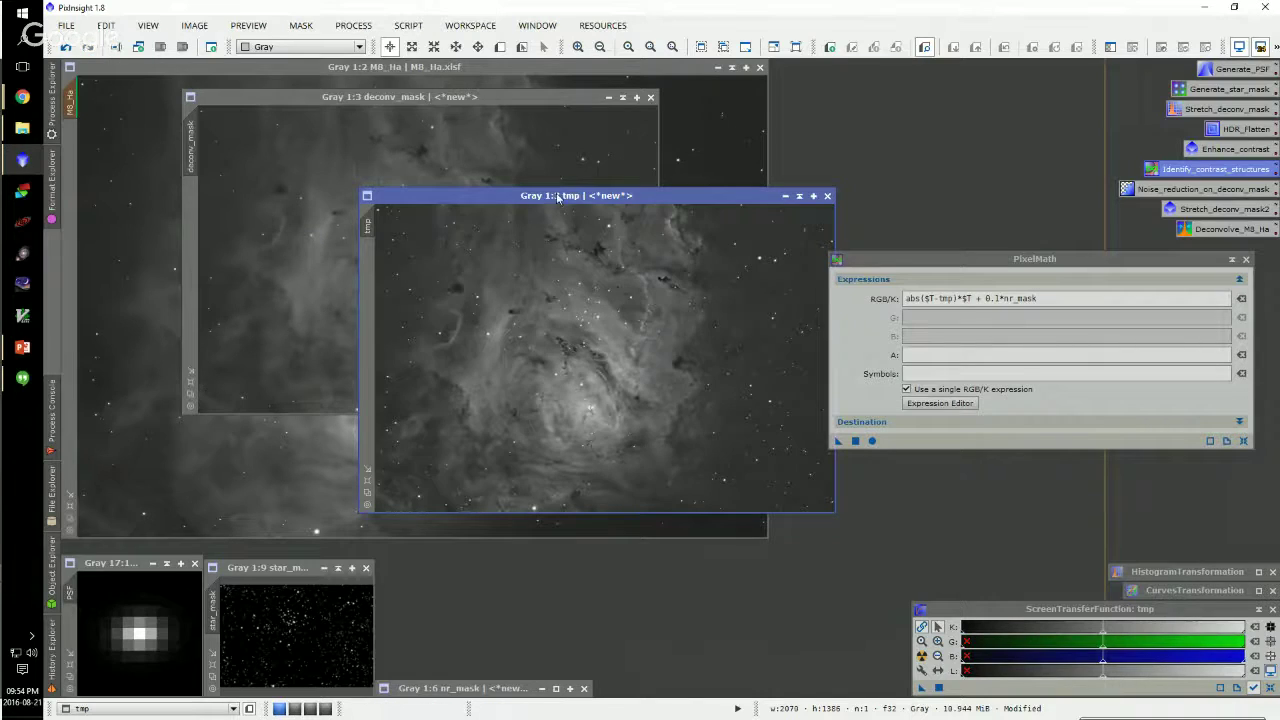
Arrange the deconv_mask and tmp images side by side at 1:3 for comparison
left_click_drag(558, 197, 738, 134)
left_click_drag(583, 95, 496, 120)
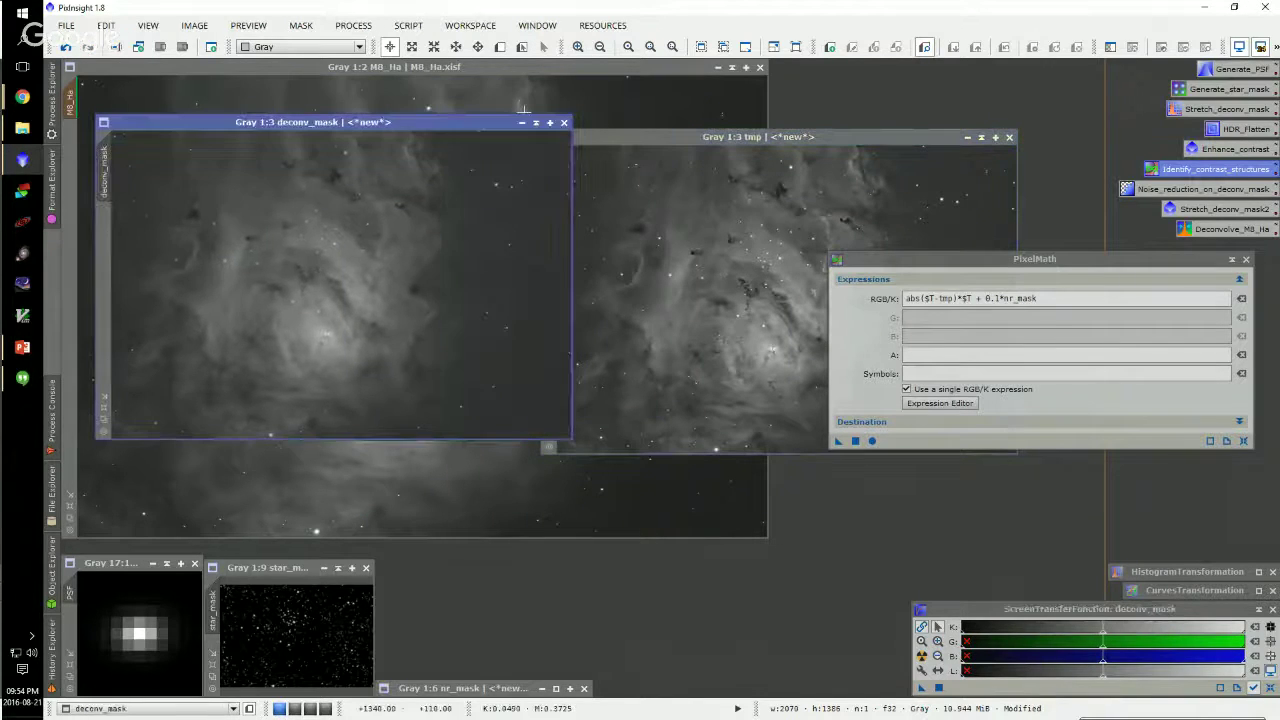
left_click_drag(631, 134, 665, 127)
left_click(337, 217)
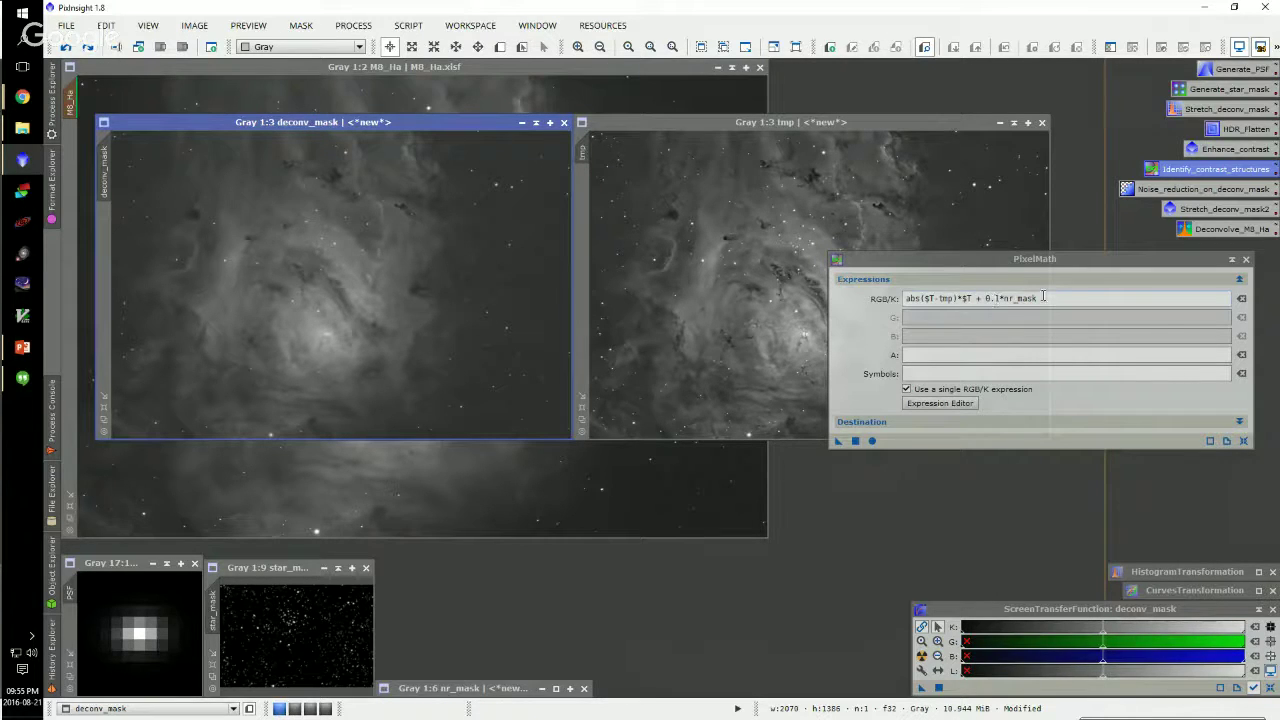
Review the LocalHistogramEqualization and MultiscaleMedianTransform settings in the Enhance_contrast process container, and close the container
double_click(1195, 148)
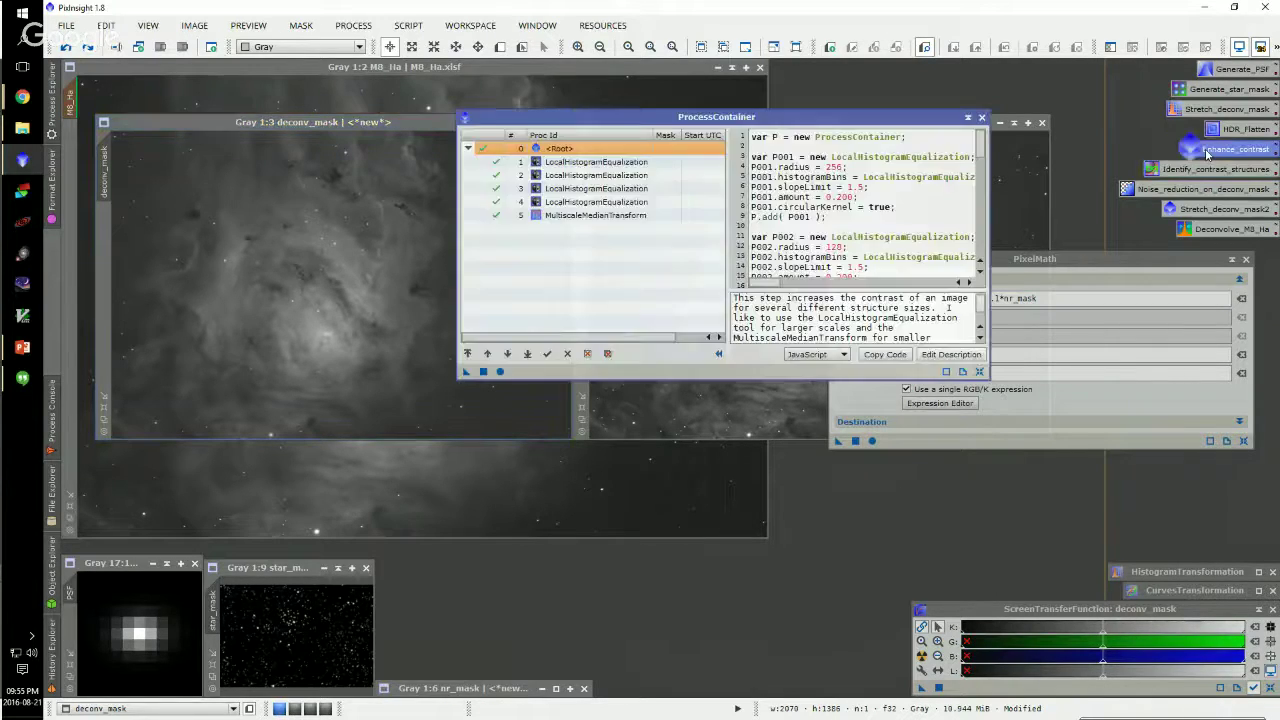
left_click(551, 163)
left_click(555, 175)
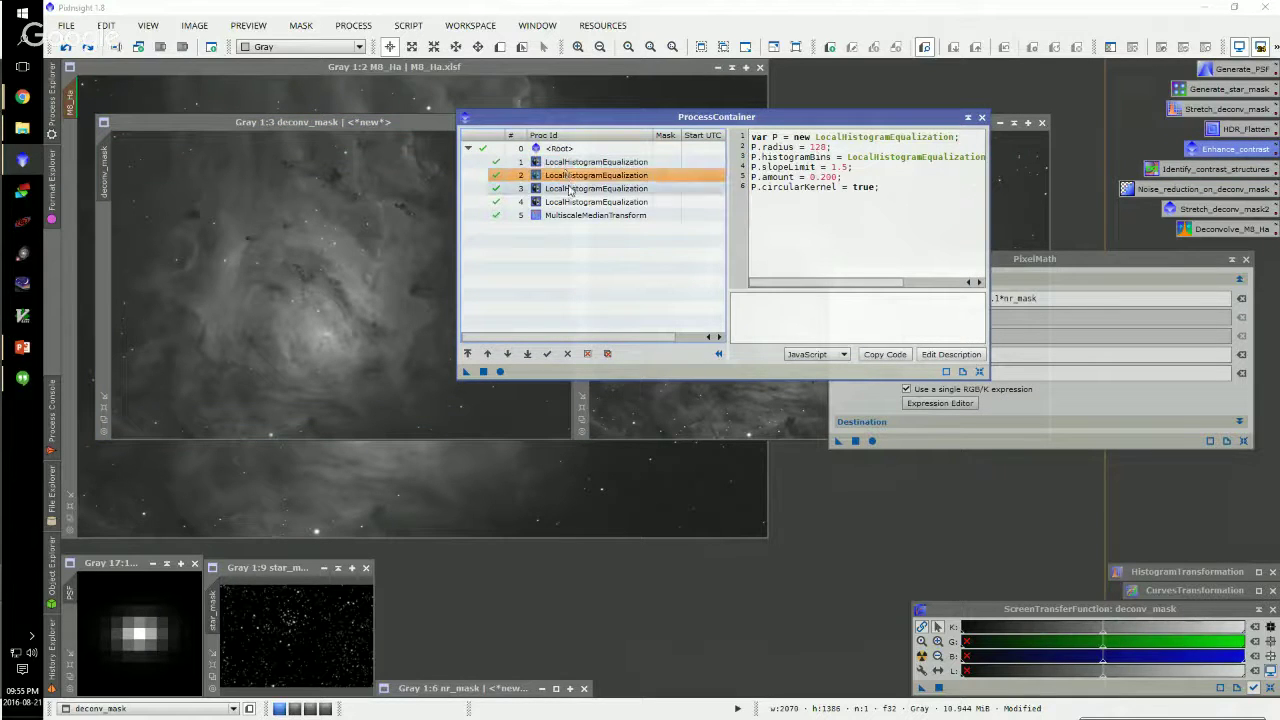
left_click(565, 188)
left_click(575, 214)
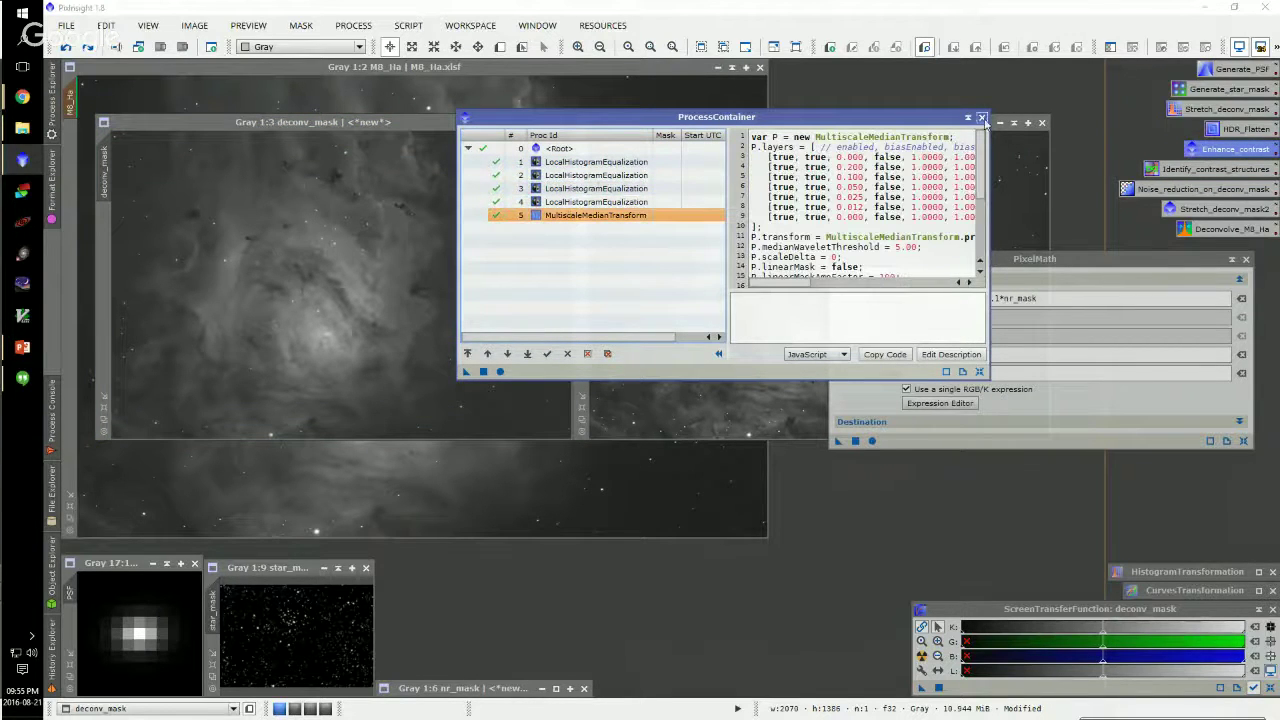
left_click(982, 118)
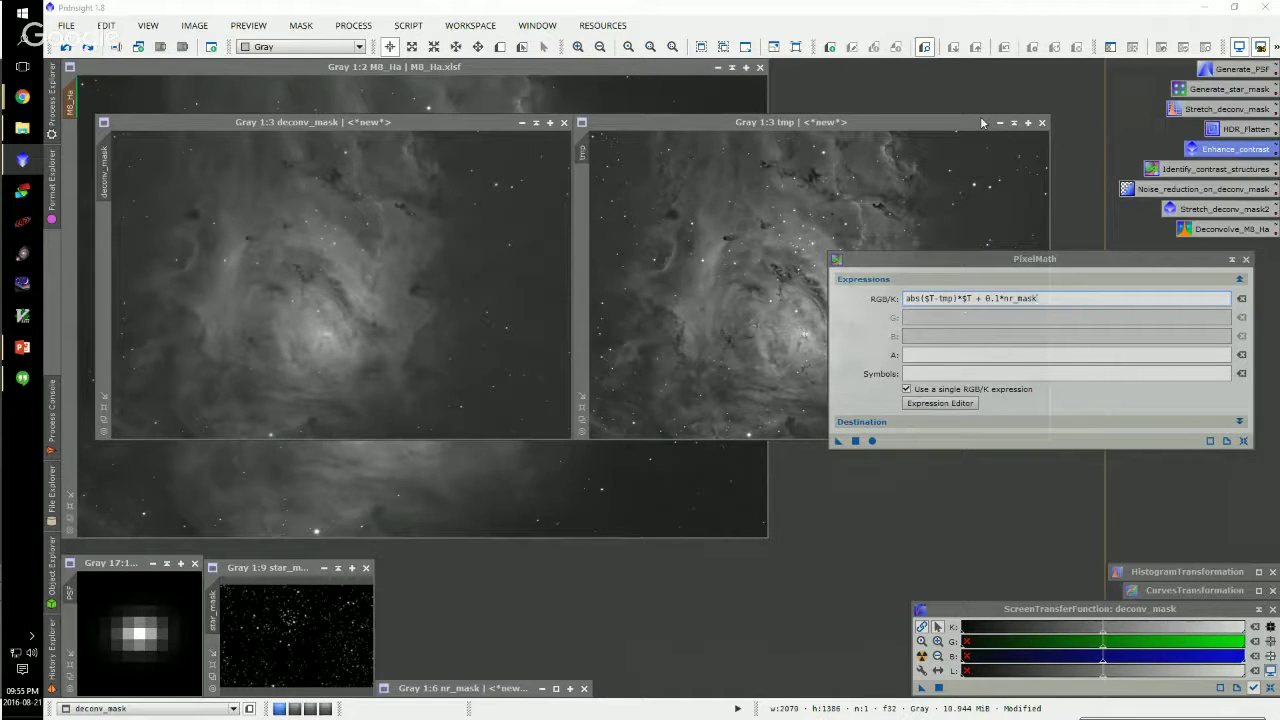
Bring back the processed deconv_mask, auto-stretch its display, and examine its nebula structures at zoom levels from 4:1 to 1:3
left_click(400, 216)
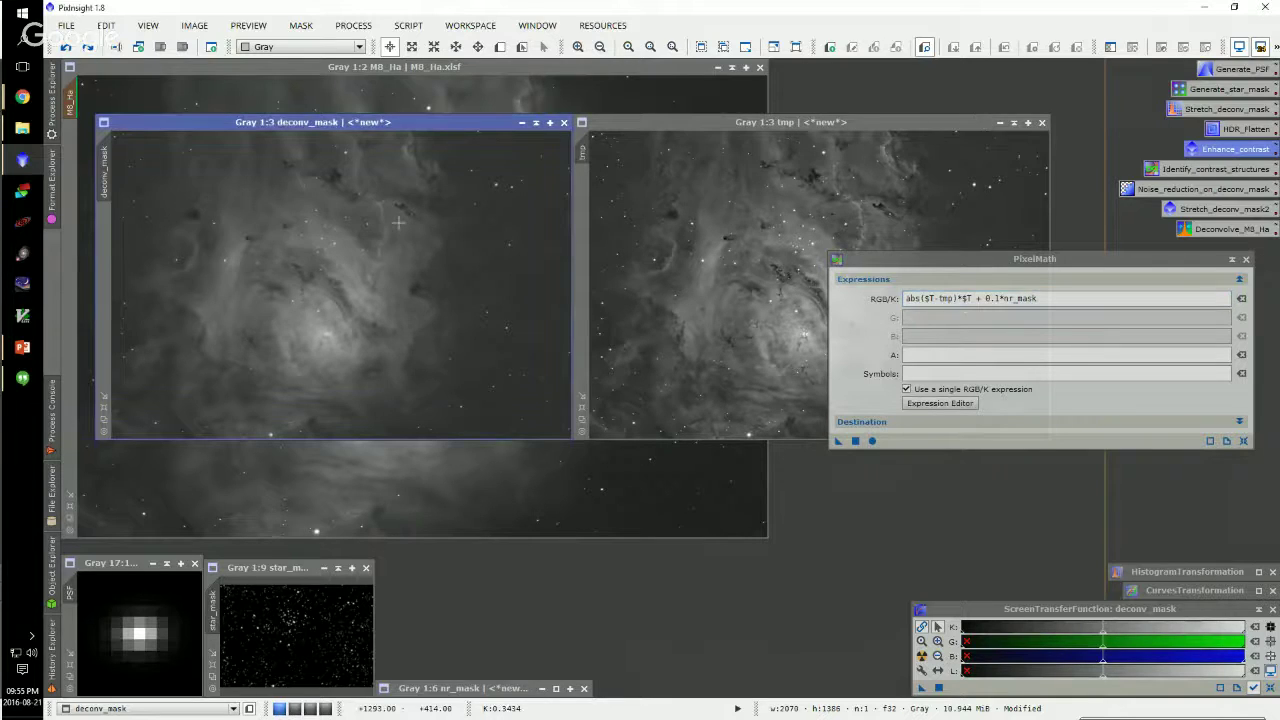
scroll(401, 209, "up", 1)
scroll(401, 209, "up", 2)
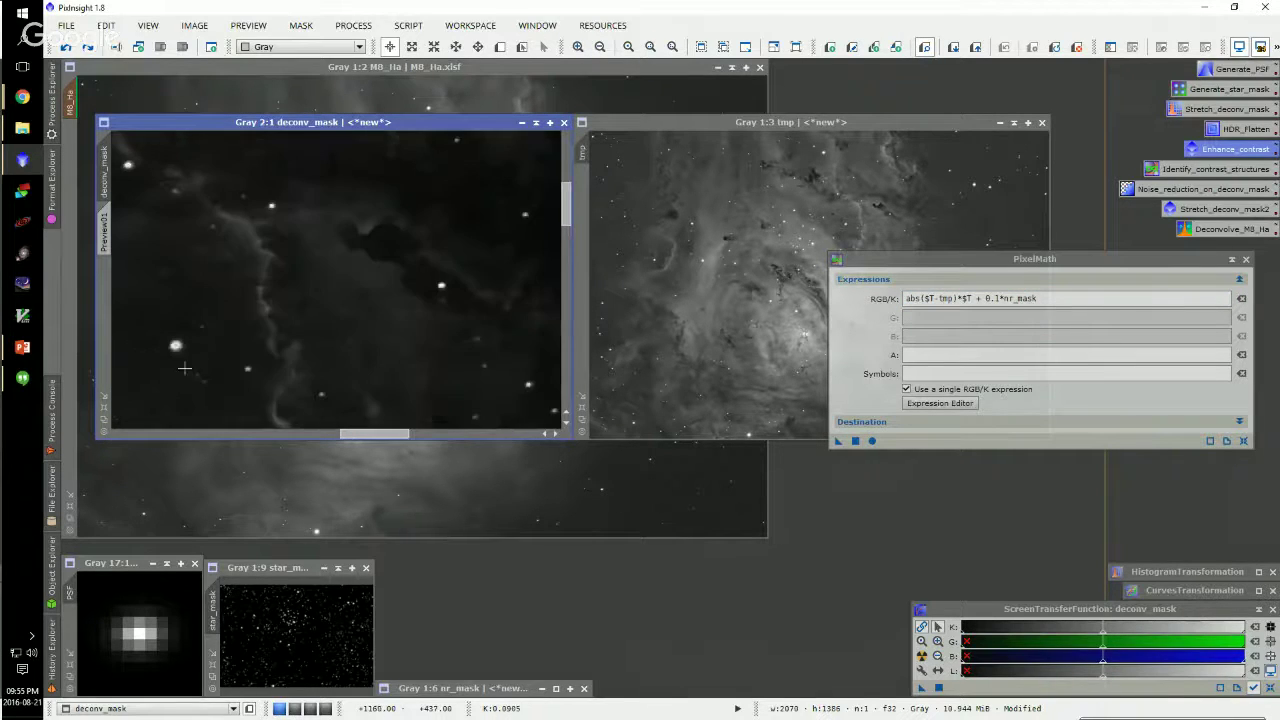
key("ctrl+a")
scroll(343, 245, "up", 1)
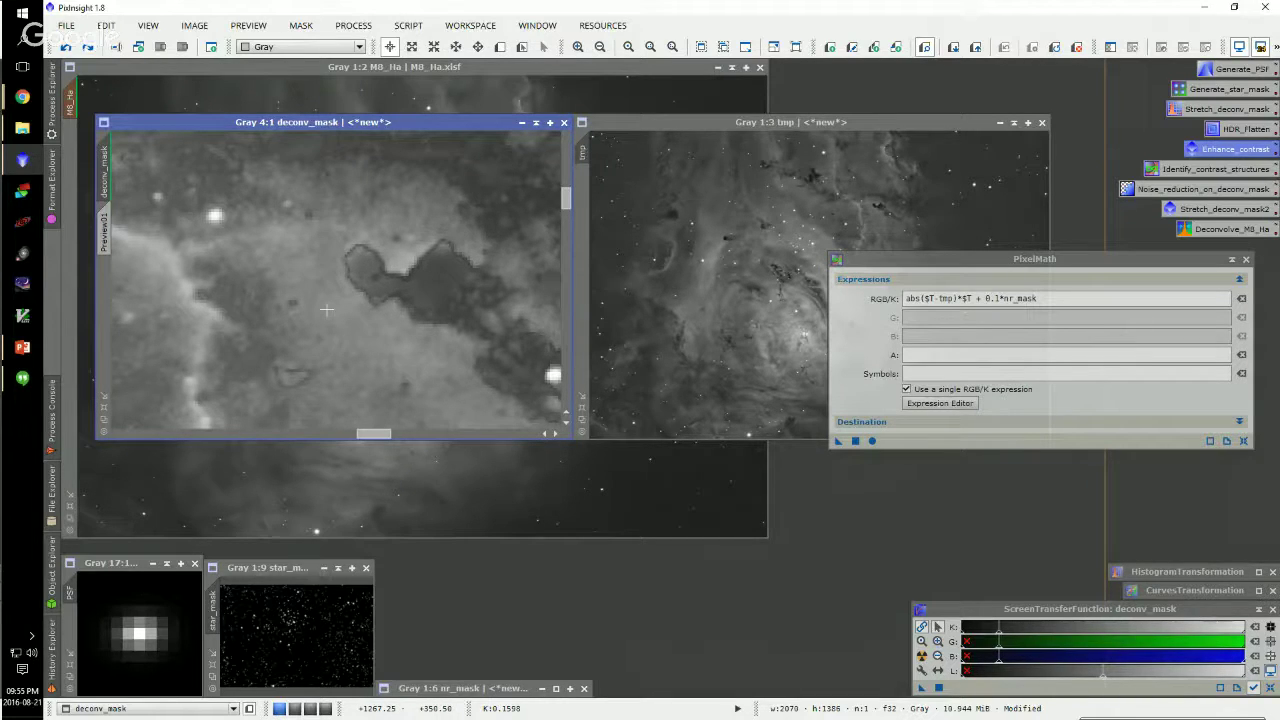
scroll(326, 310, "down", 4)
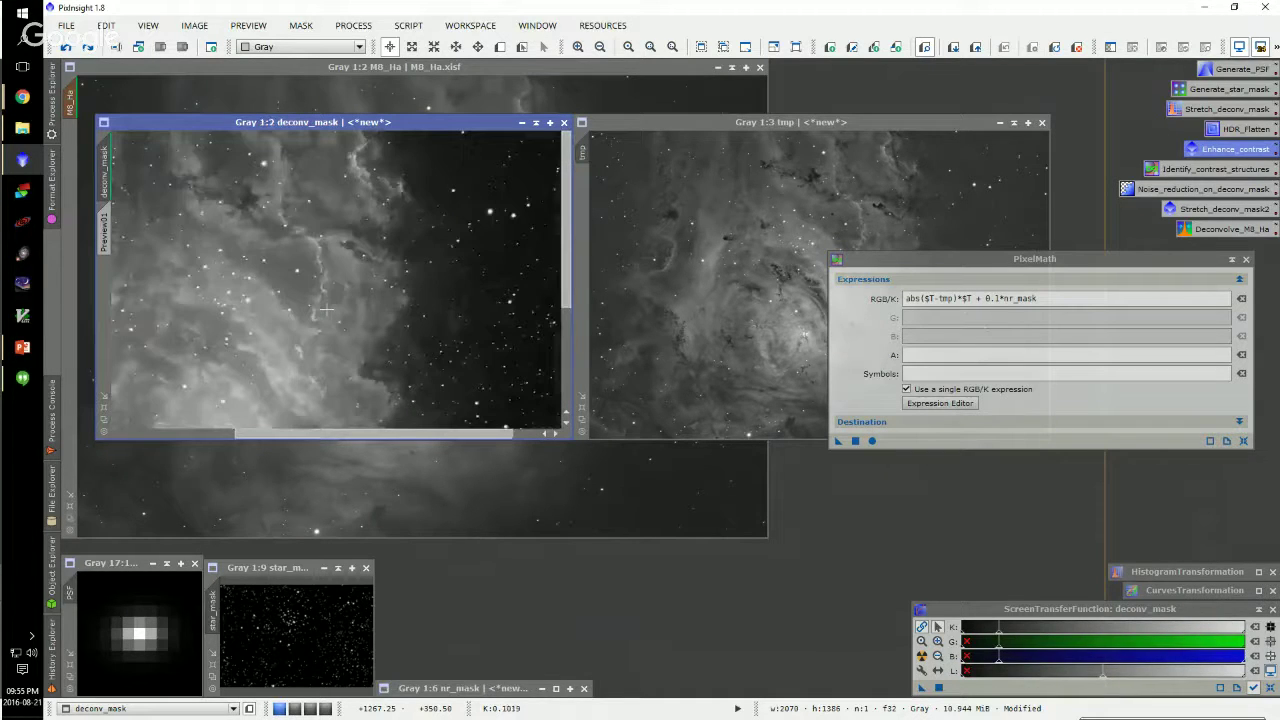
scroll(324, 314, "down", 1)
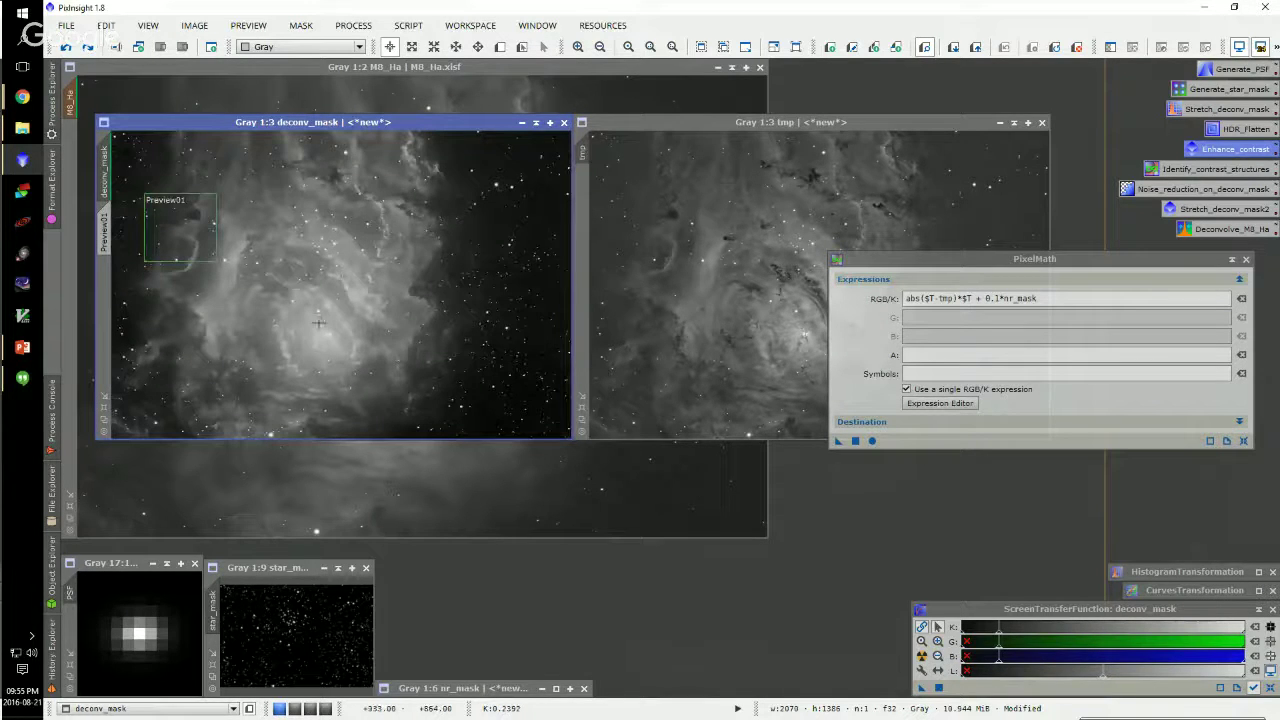
scroll(320, 322, "up", 2)
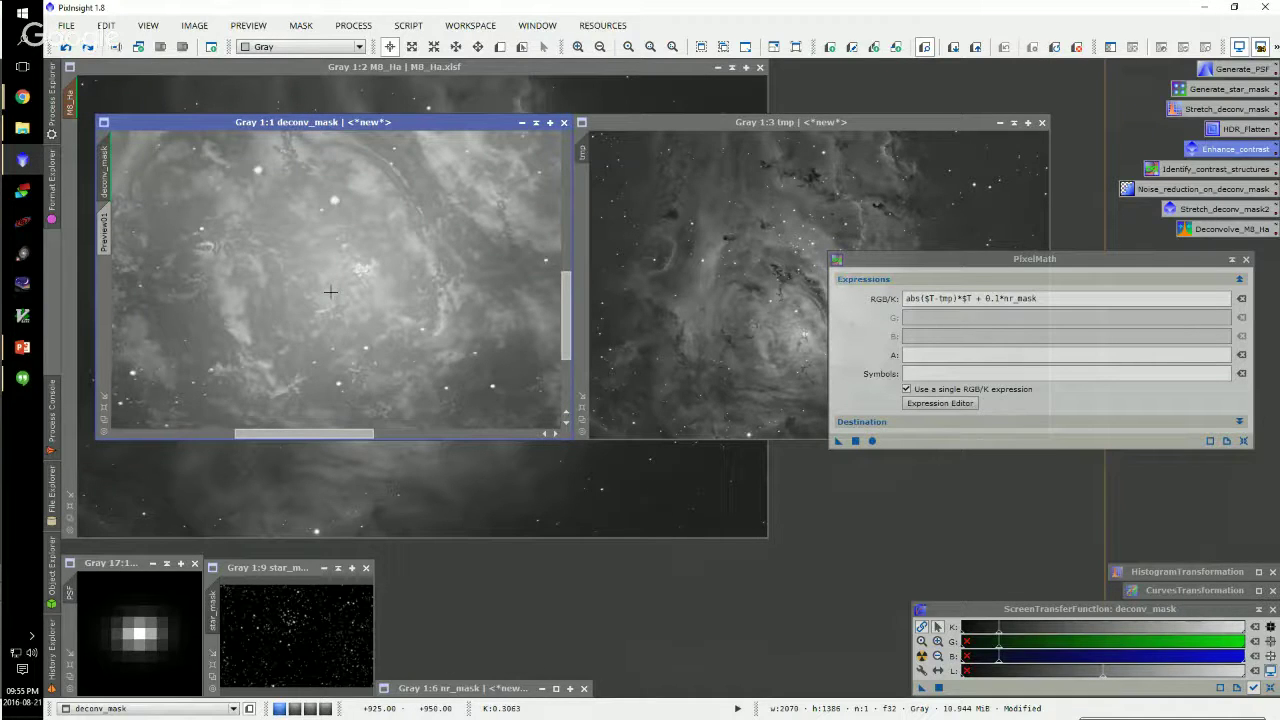
scroll(338, 290, "down", 2)
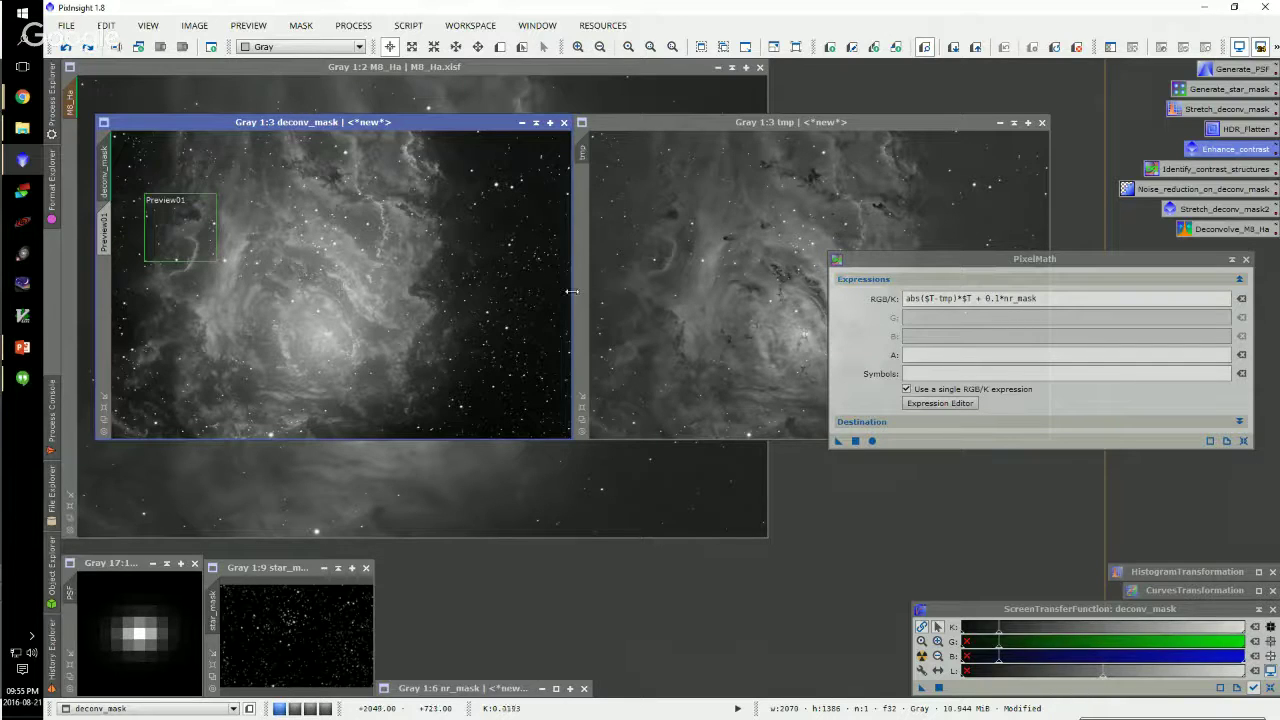
Open the Deconvolve_M8_Ha process and create a preview of about 490 × 240 px around M8_Ha's upper dark cloud
double_click(1221, 233)
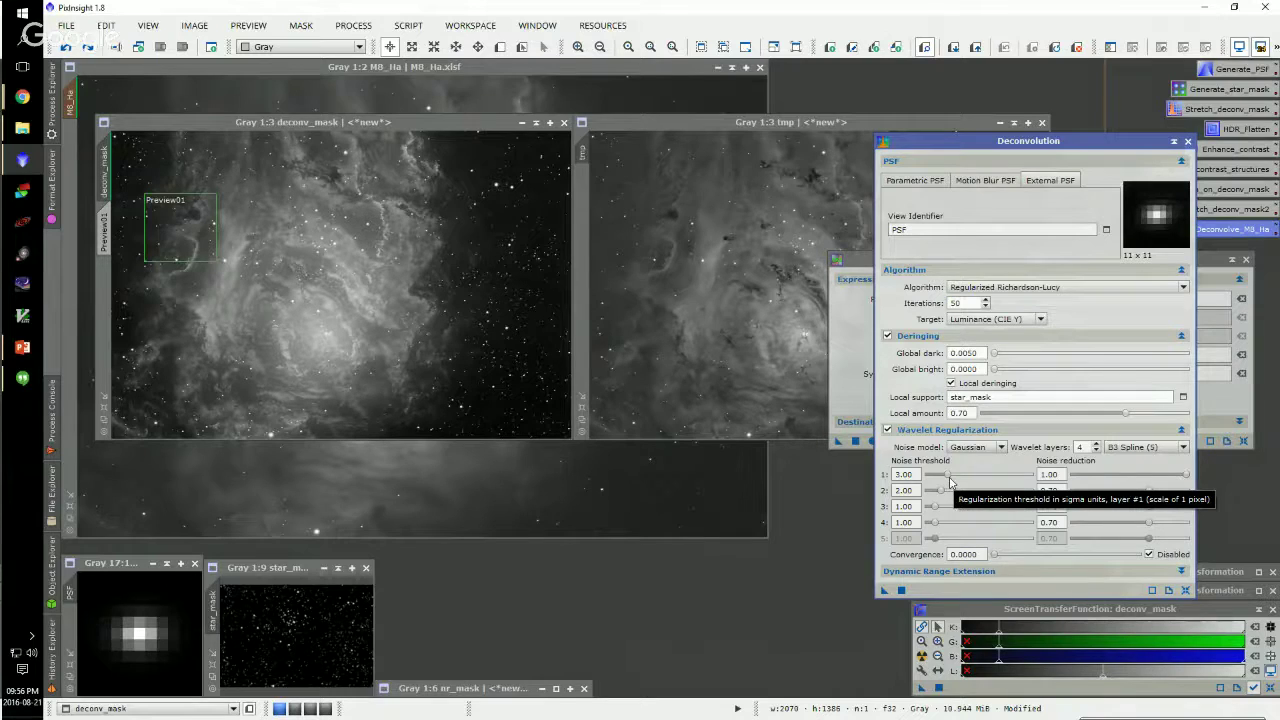
left_click(574, 66)
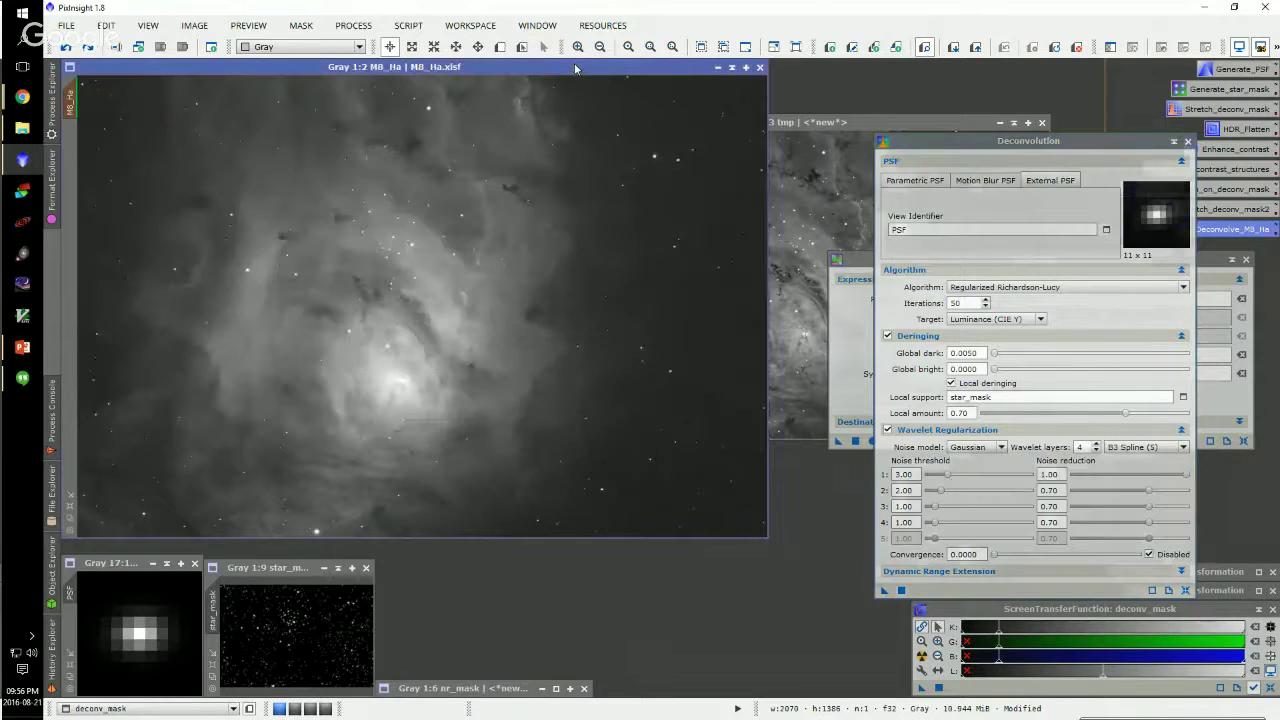
left_click(500, 47)
left_click_drag(455, 157, 612, 240)
left_click(70, 135)
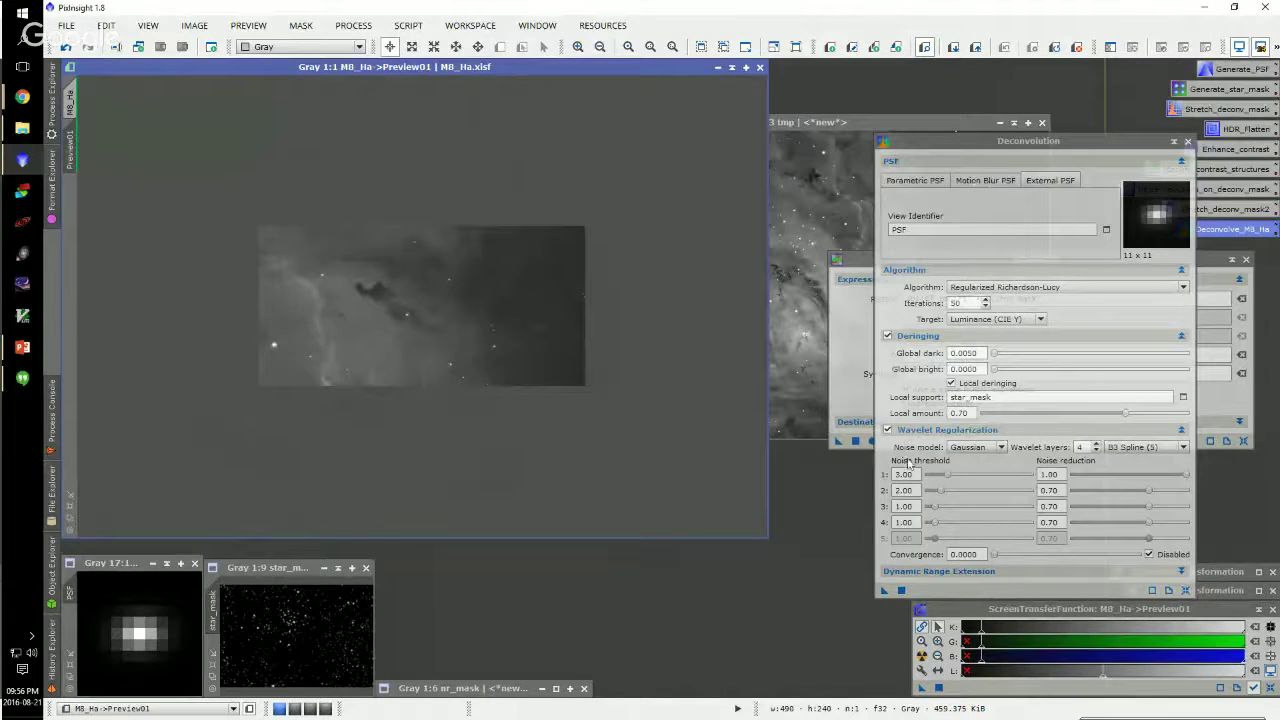
Set Deconvolution's wavelet layers to 2 and apply it to the M8_Ha preview
left_click(1096, 451)
left_click(1096, 451)
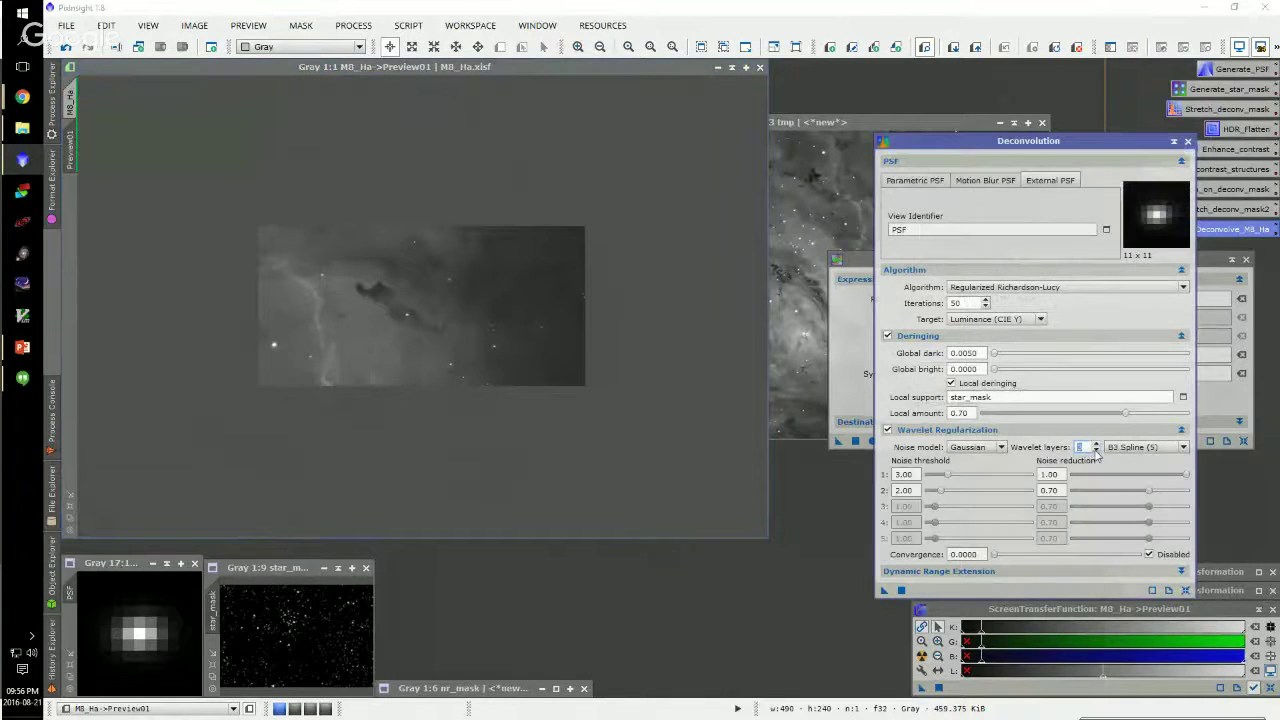
left_click_drag(816, 488, 560, 322)
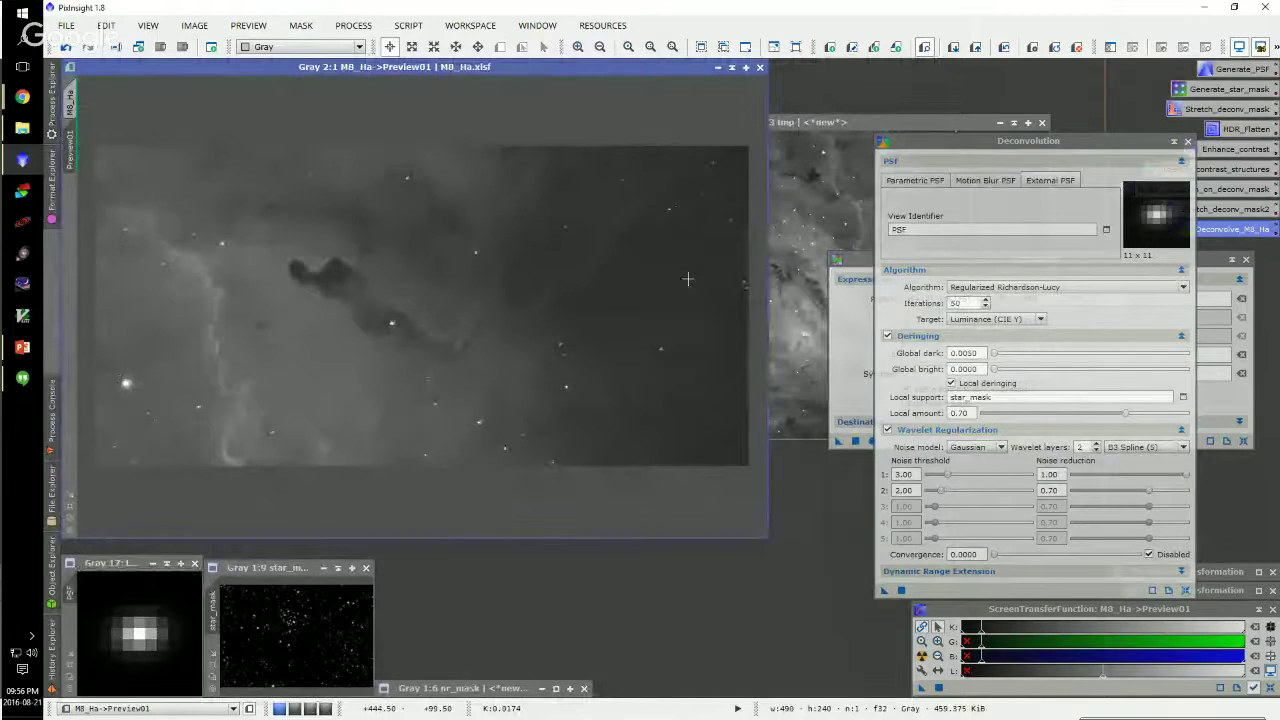
Apply Deconvolution to the M8_Ha preview with 3 wavelet layers, and again with 4, to compare the noise
left_click(1096, 445)
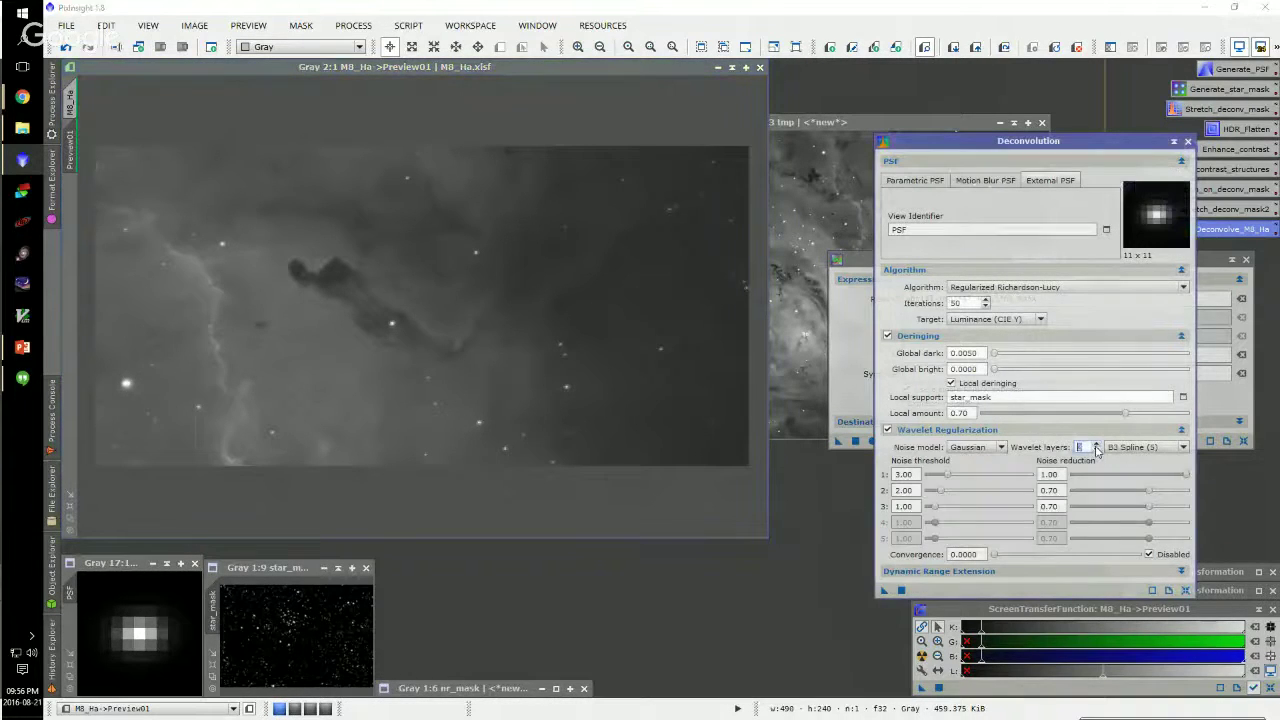
left_click_drag(884, 590, 527, 298)
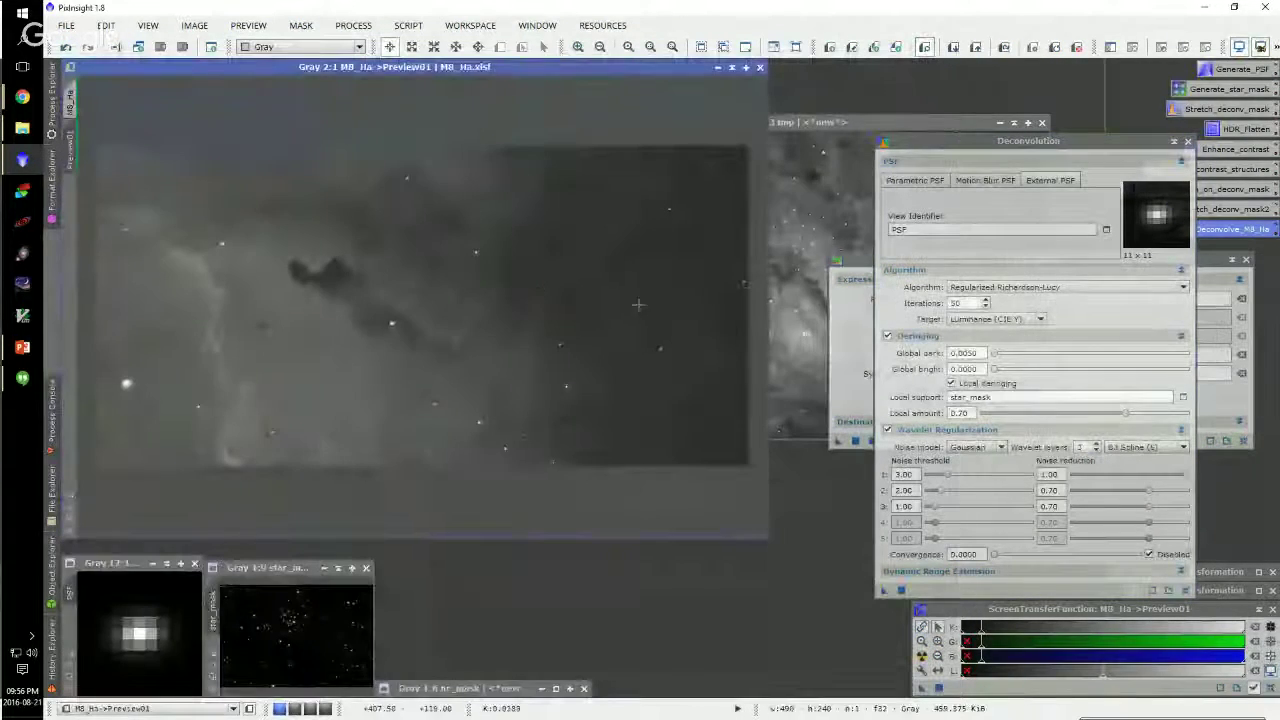
left_click(1096, 443)
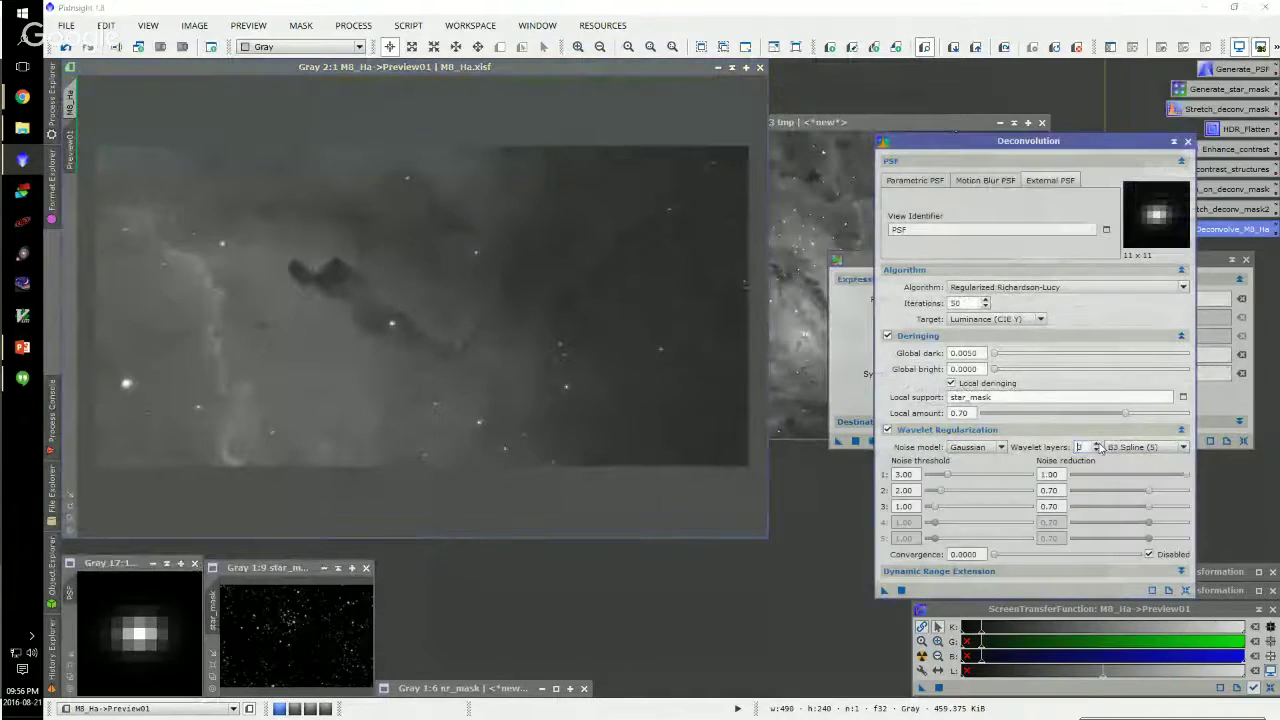
left_click_drag(884, 590, 563, 314)
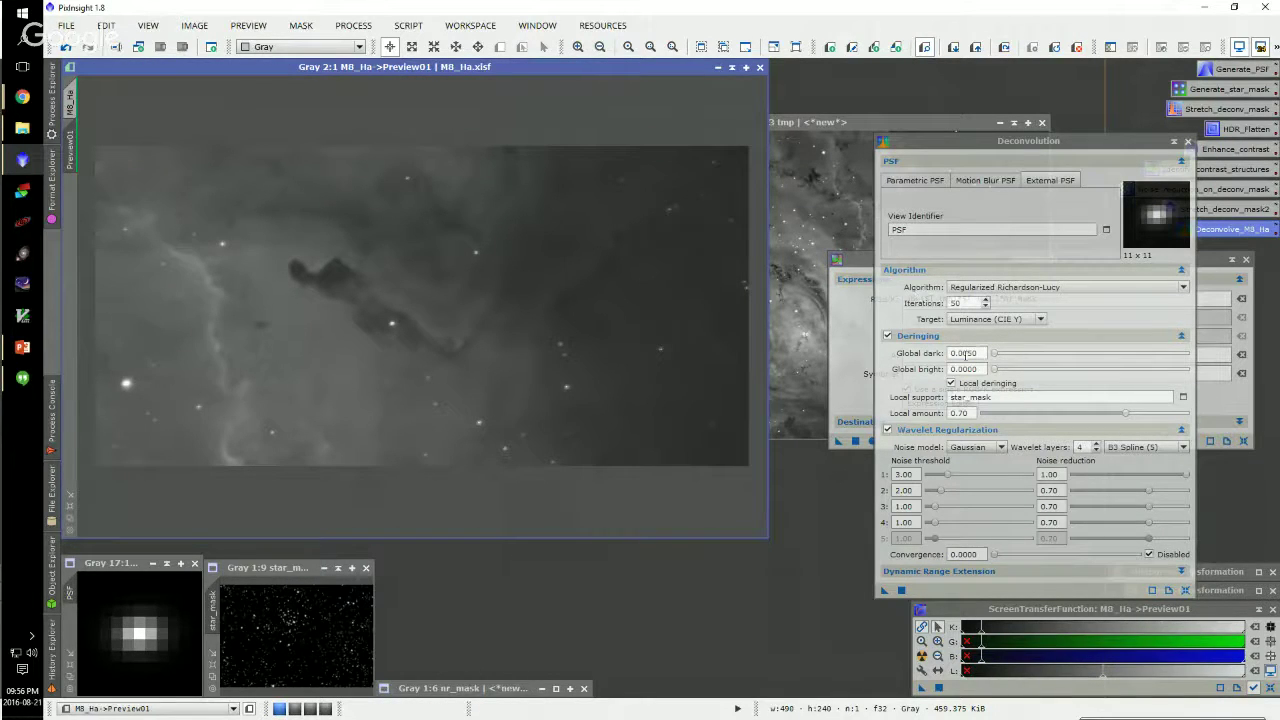
Try Deconvolution on the M8_Ha preview with global dark deringing set to 0.1300
left_click_drag(994, 356, 1020, 356)
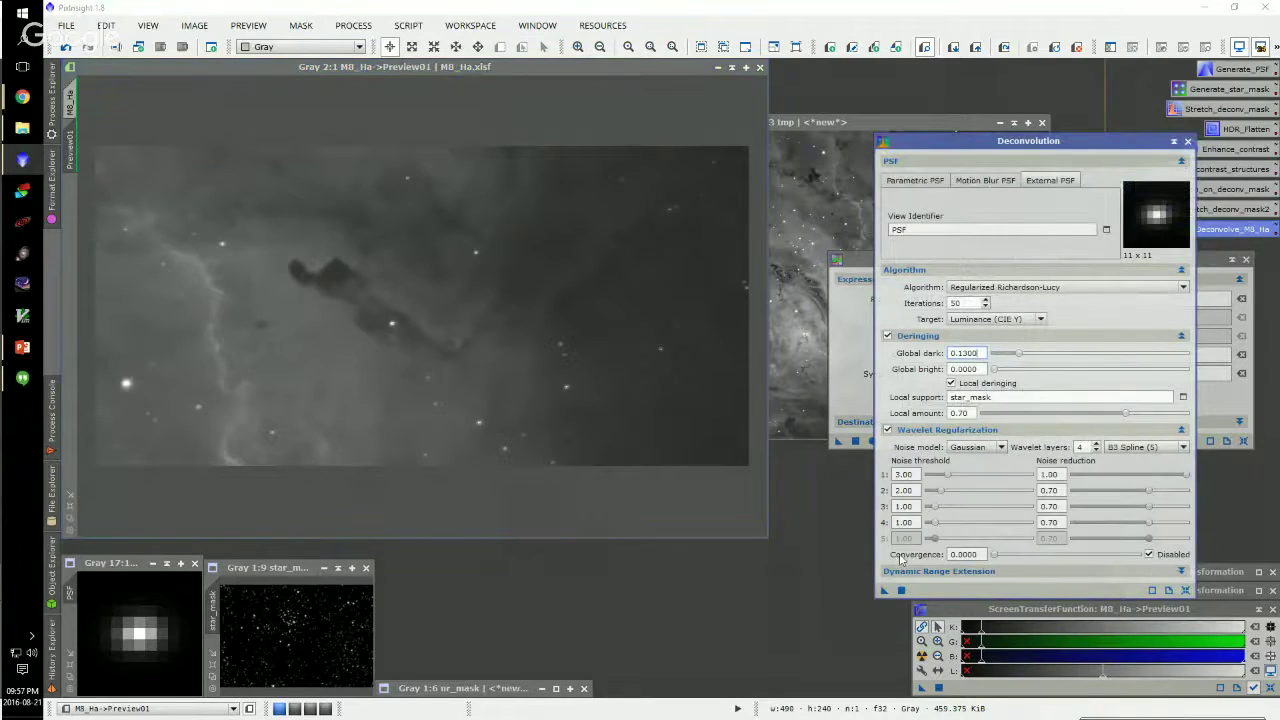
left_click_drag(846, 548, 551, 329)
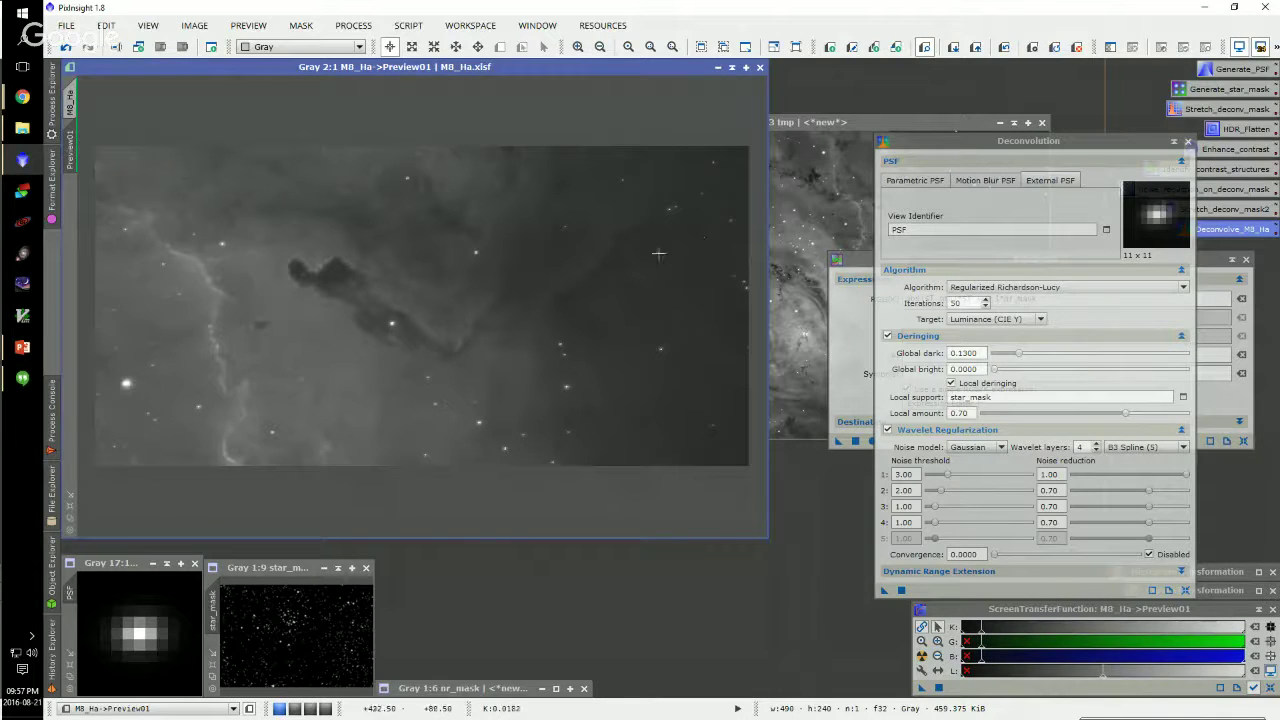
Set the global dark deringing back to 0.005 and reapply Deconvolution to the M8_Ha preview
double_click(958, 353)
type("00")
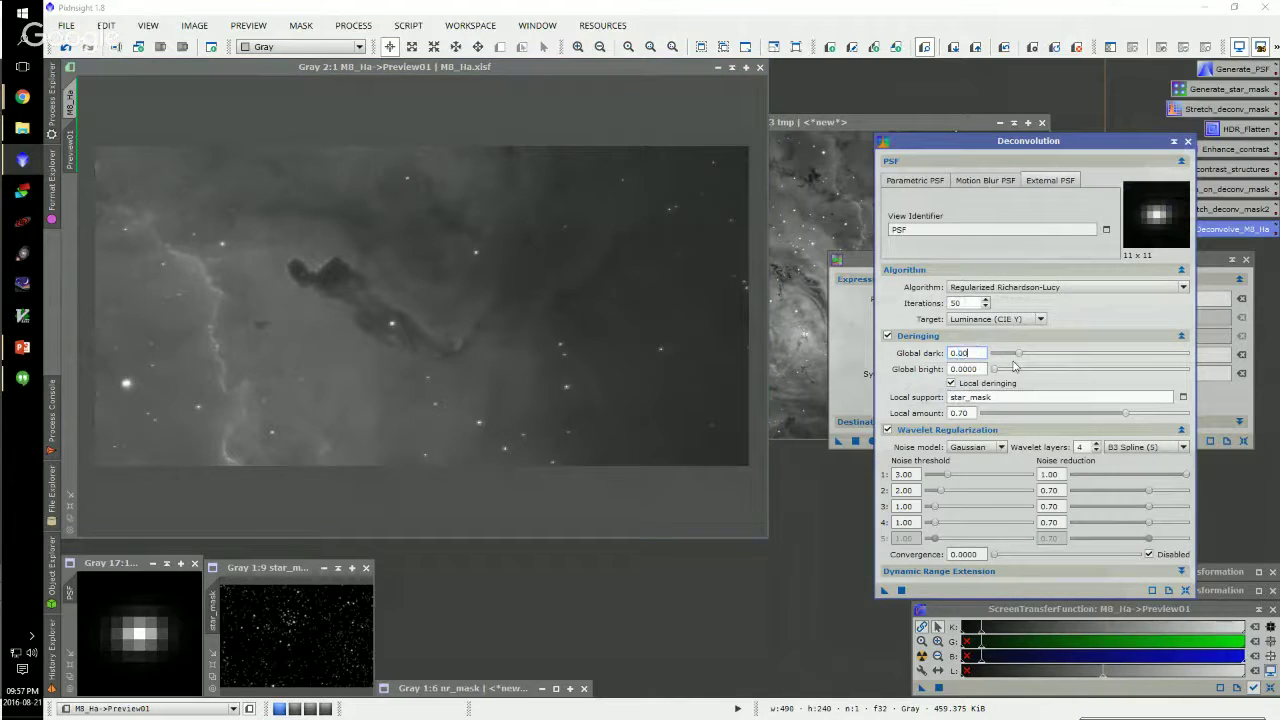
type("5")
key("Tab")
left_click_drag(985, 353, 962, 345)
left_click_drag(884, 590, 436, 187)
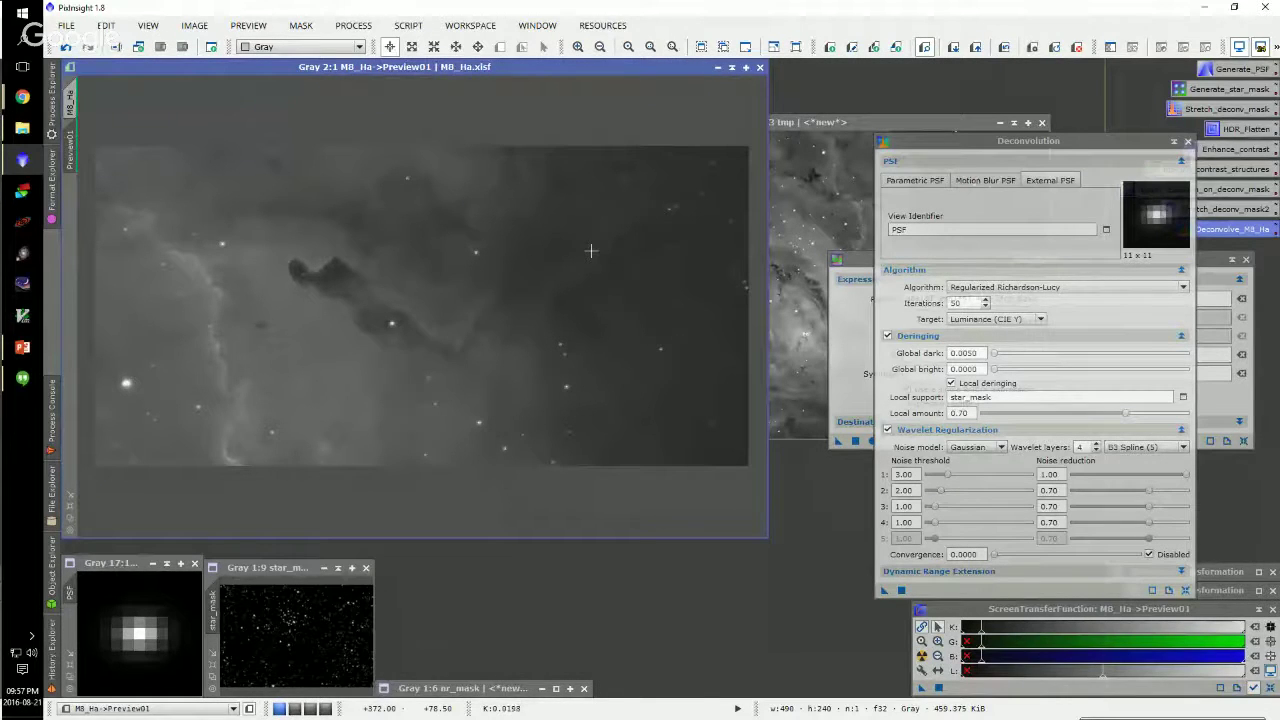
Close Deconvolution and switch M8_Ha from its preview back to the full image
double_click(962, 302)
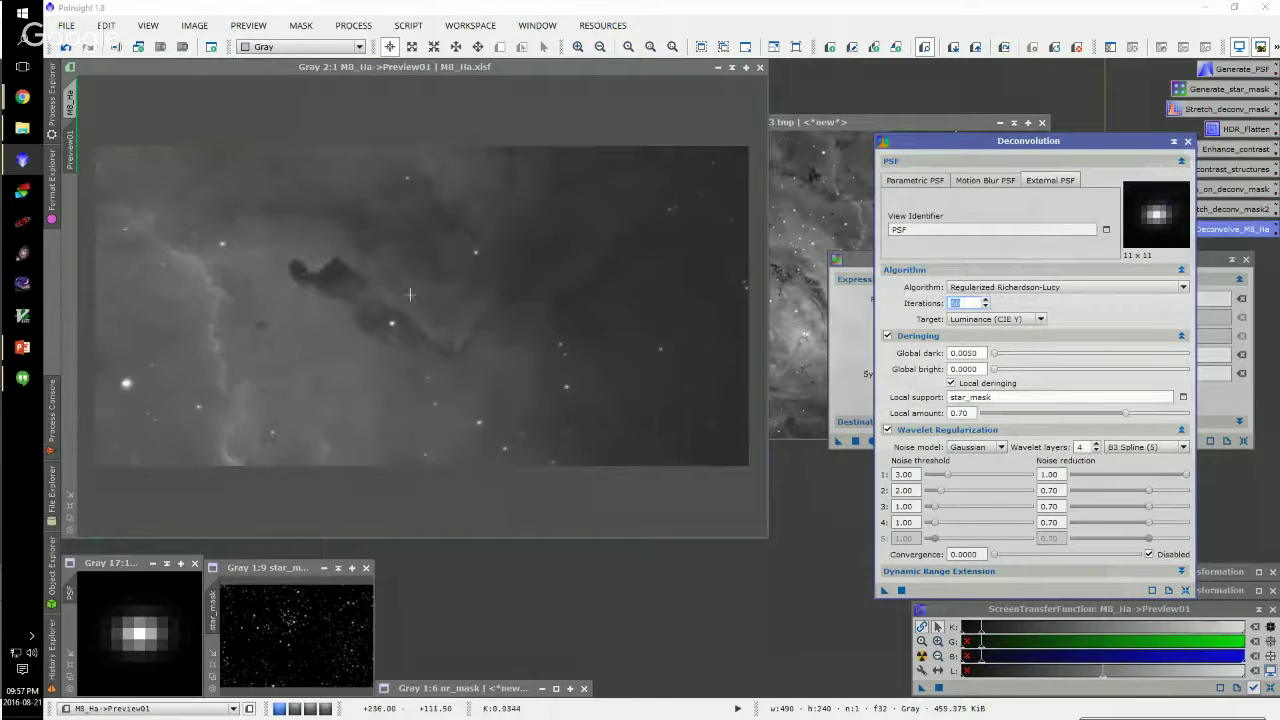
left_click(610, 378)
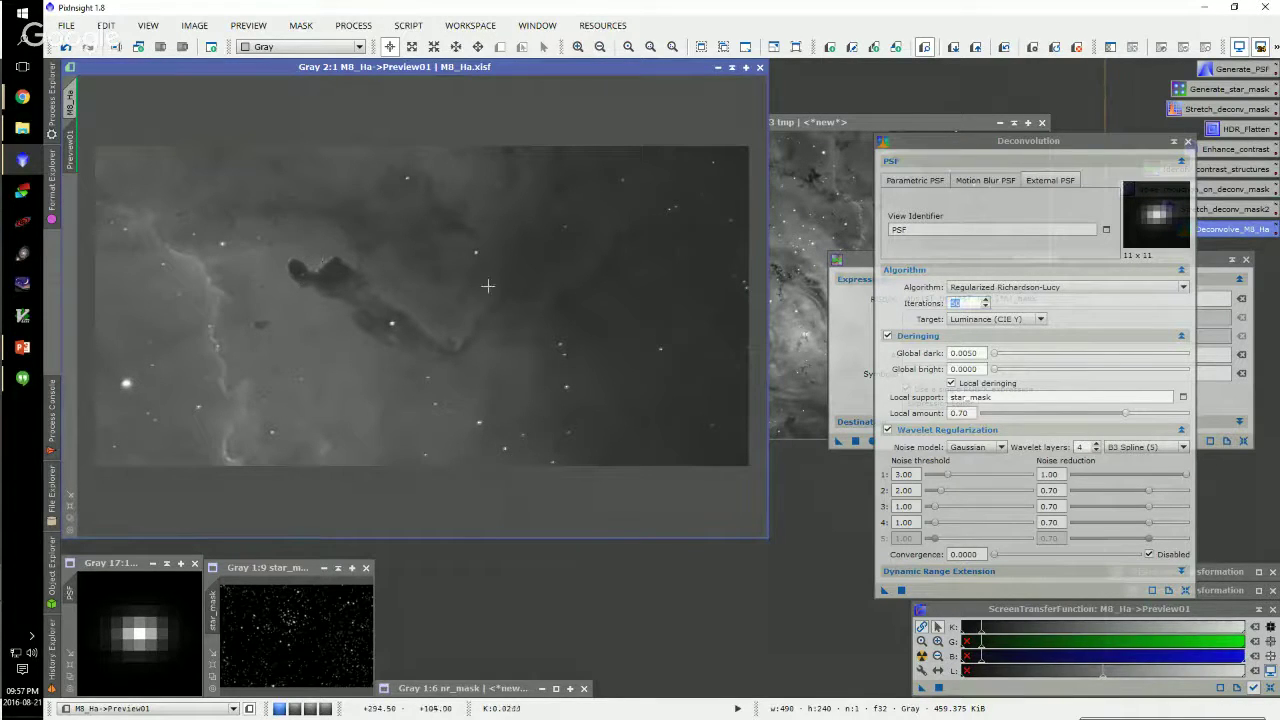
left_click(1187, 143)
left_click(882, 176)
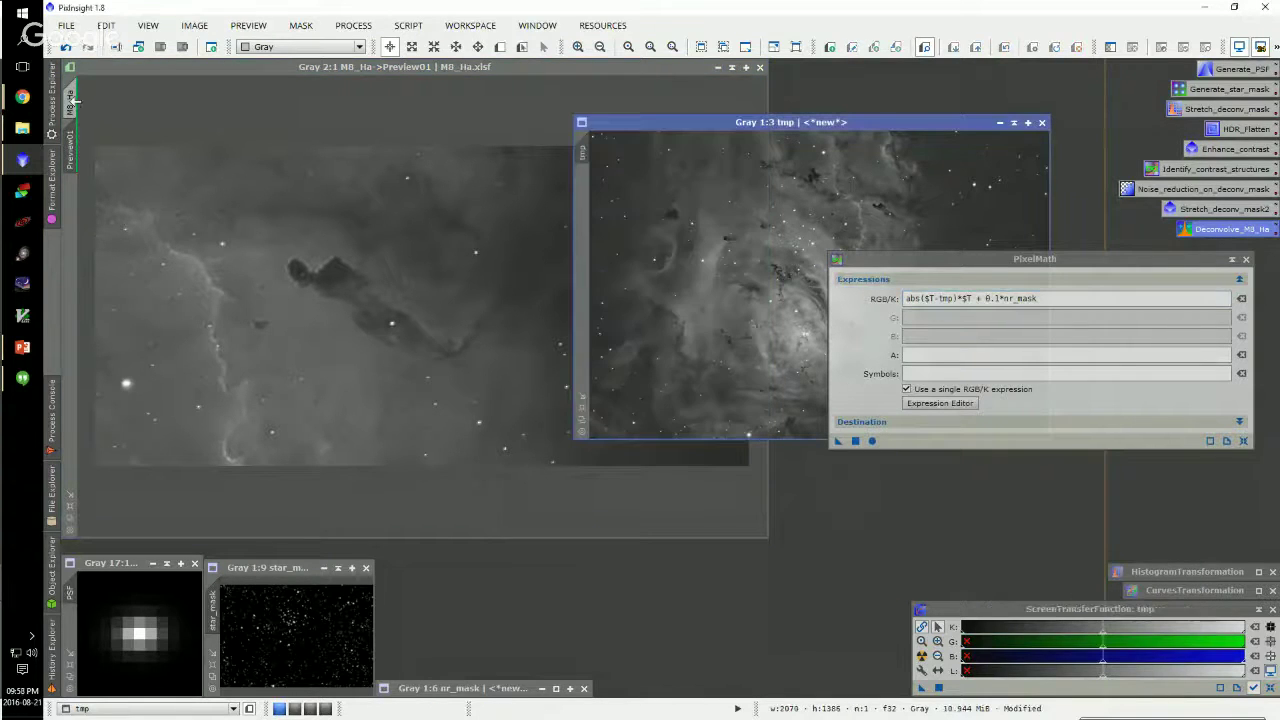
left_click(71, 100)
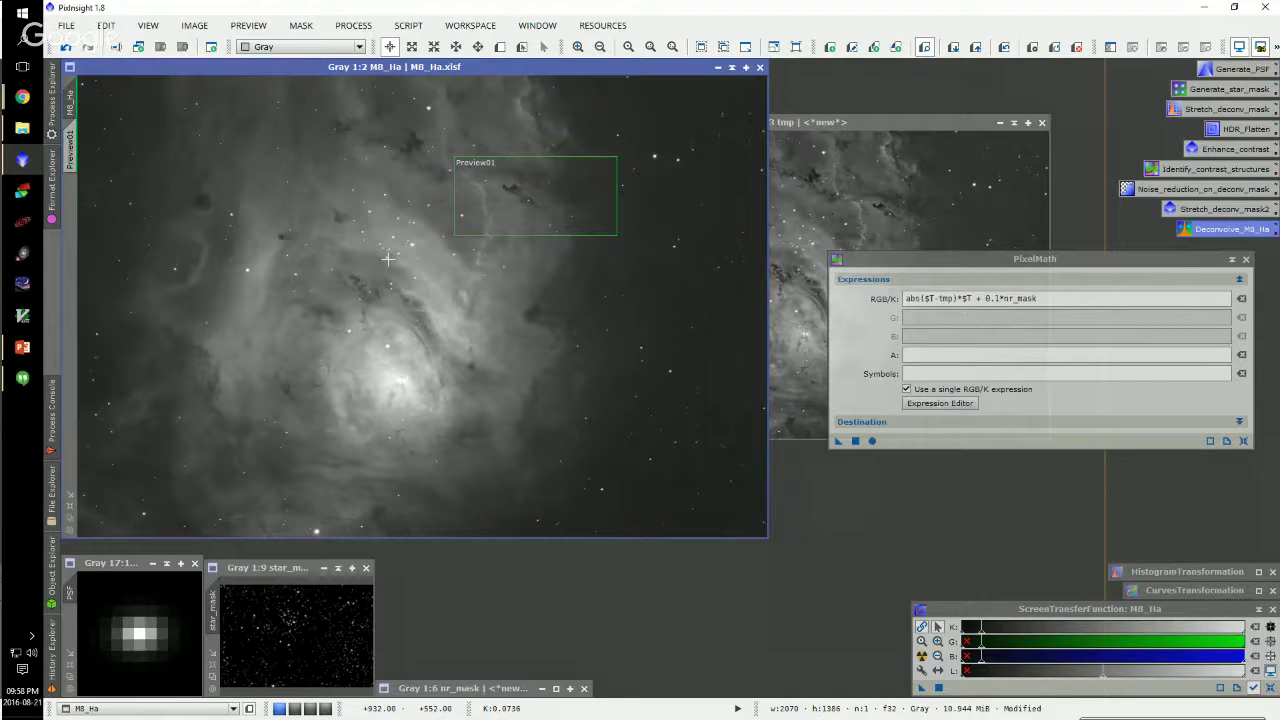
Bring up the deconv_mask image and place its window over M8_Ha
left_click(137, 708)
left_click(98, 656)
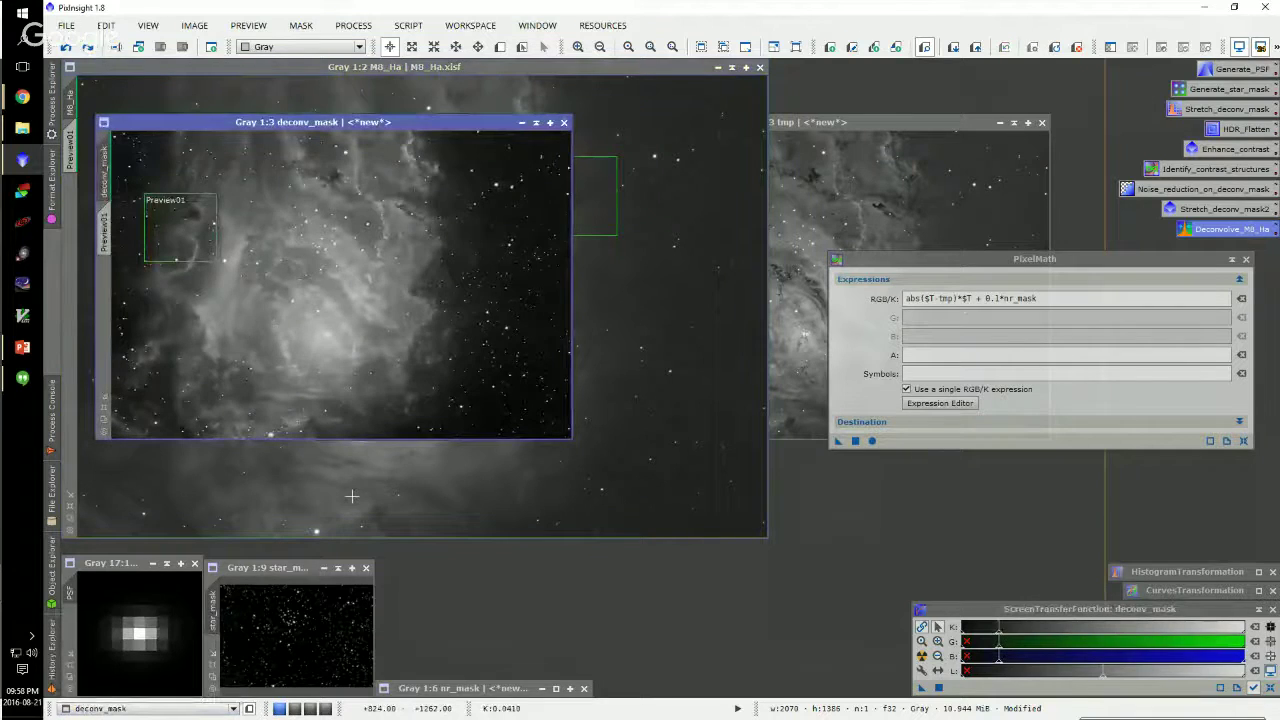
left_click_drag(457, 131, 748, 270)
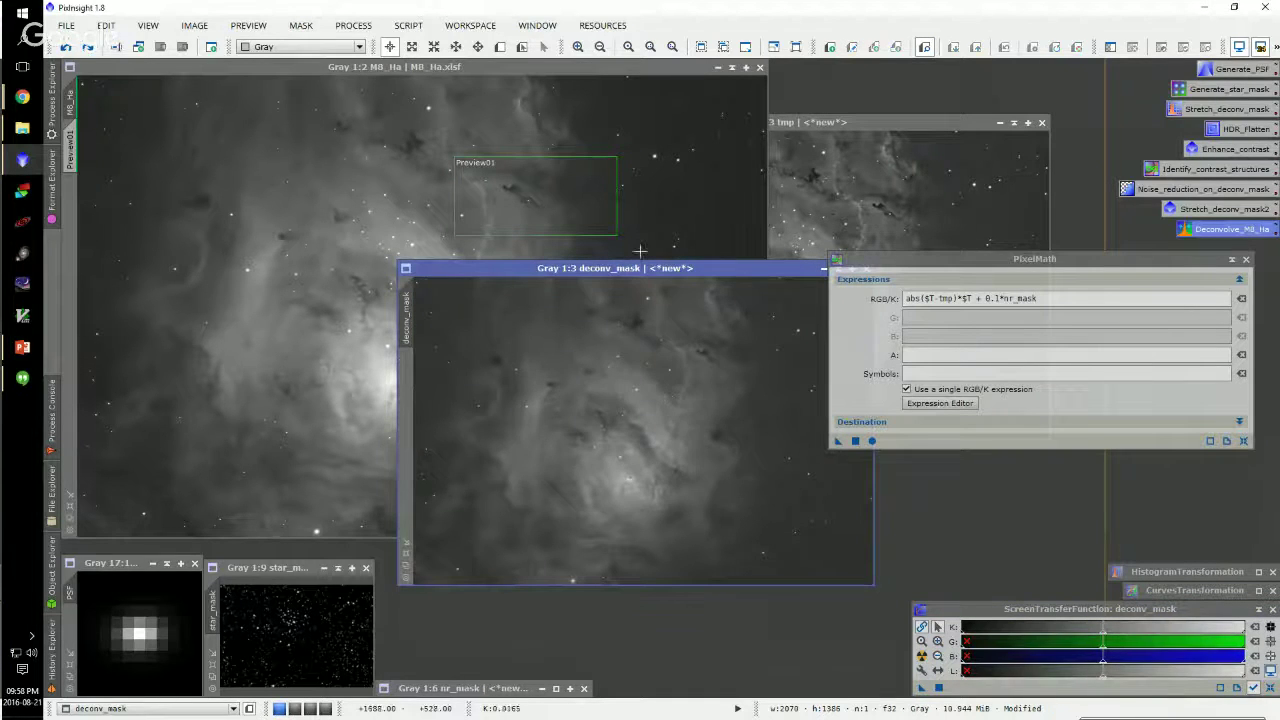
left_click_drag(645, 268, 497, 157)
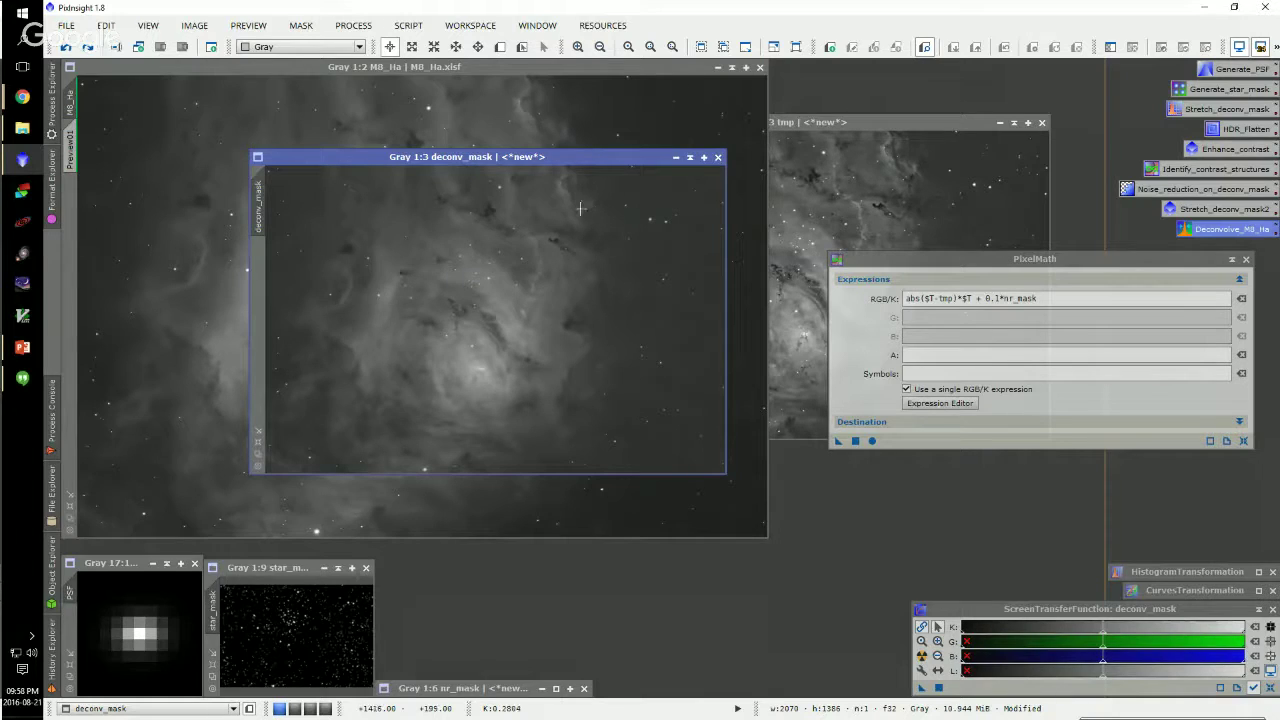
Clone the deconv_mask image, collapse the original's window and place the clone over M8_Ha
left_click_drag(261, 204, 453, 250)
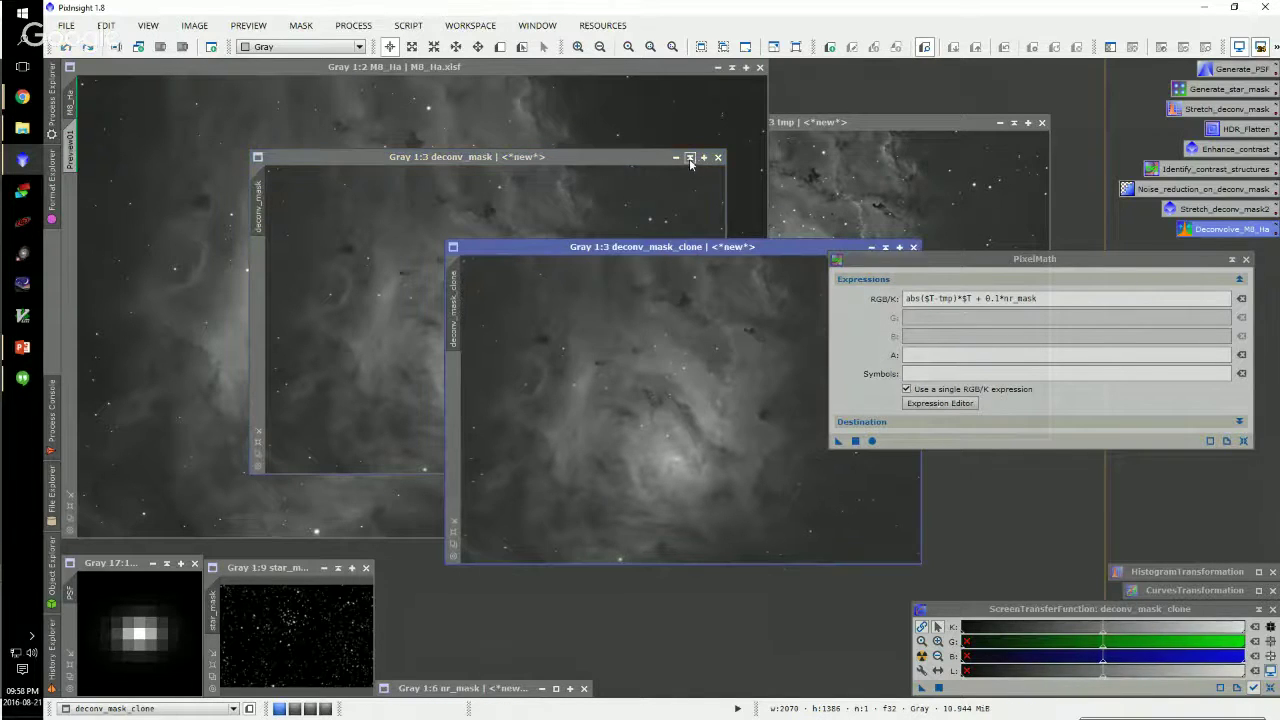
left_click(690, 157)
left_click_drag(735, 247, 539, 181)
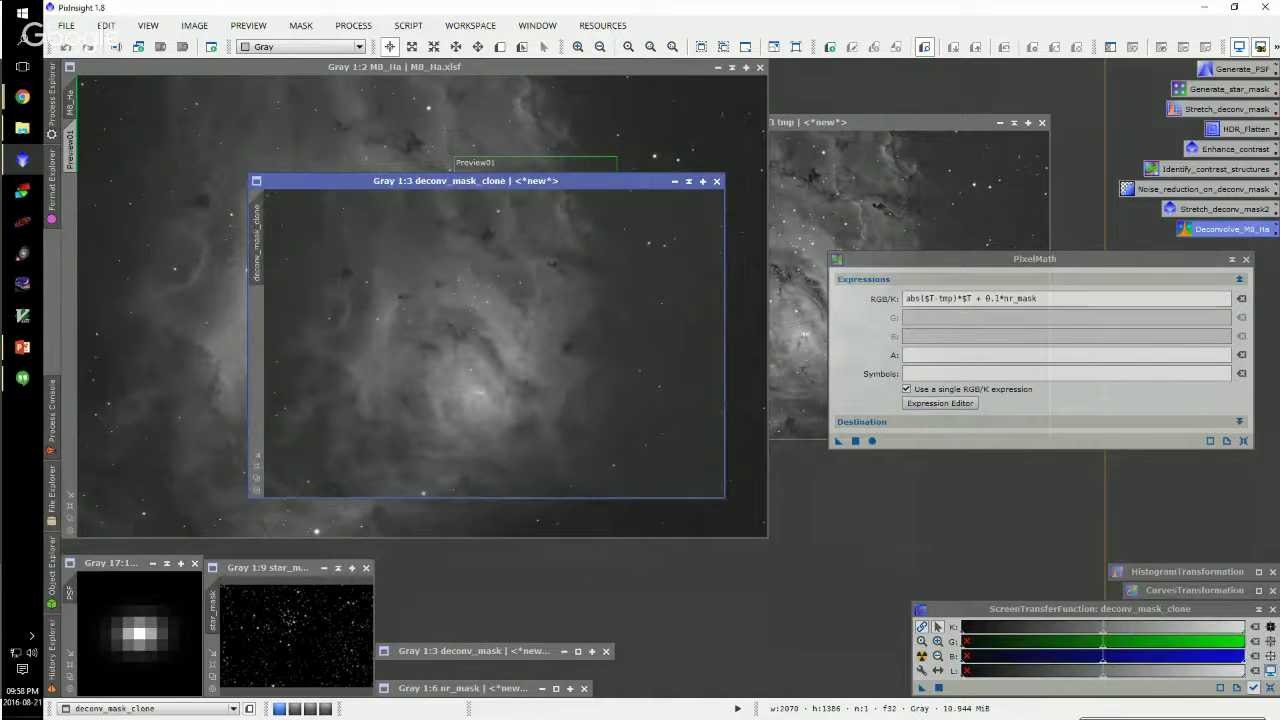
Try the PixelMath expression abs($T-tmp) on the deconv_mask clone and inspect it with an automatic screen stretch
left_click_drag(958, 298, 1128, 298)
key("BackSpace")
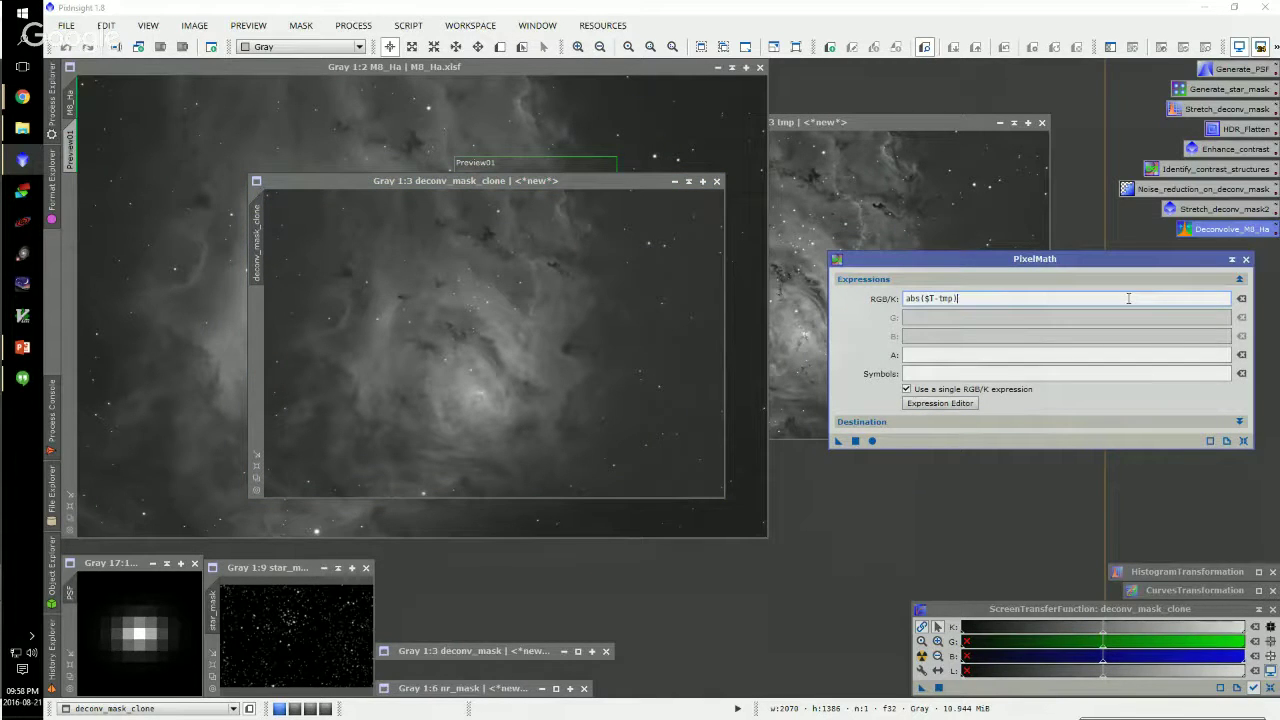
left_click_drag(840, 441, 370, 346)
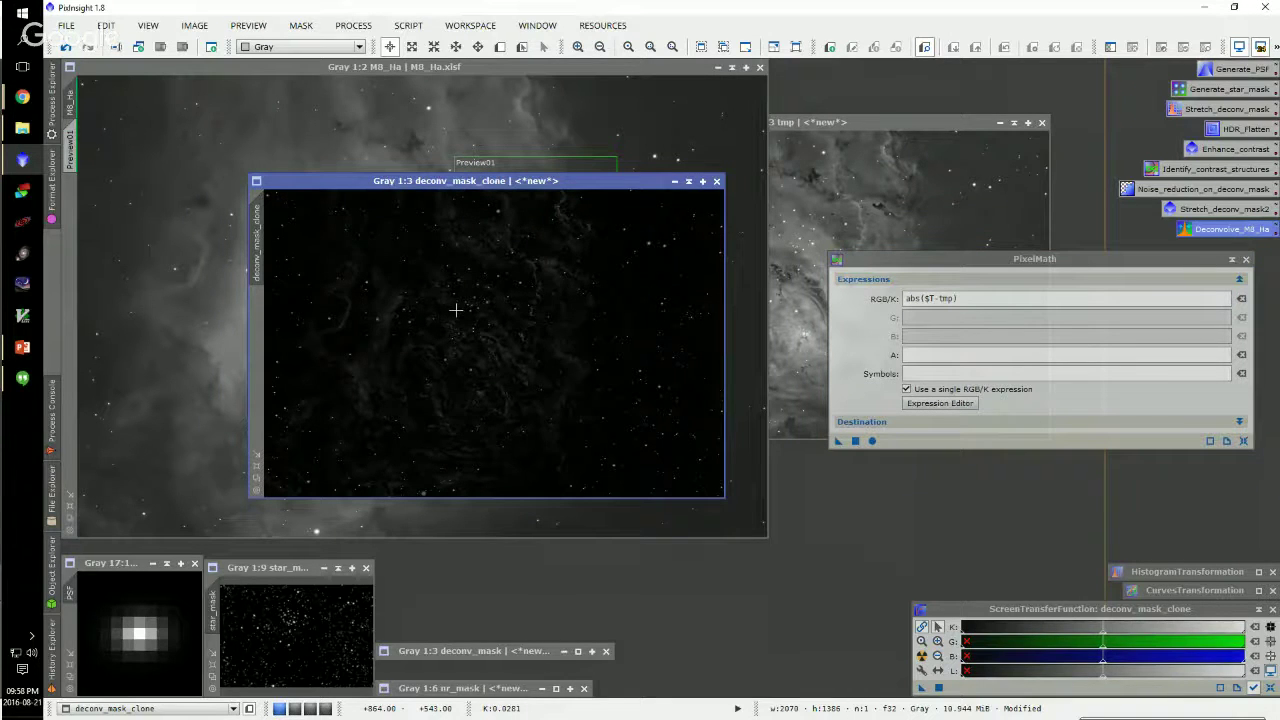
key("ctrl+a")
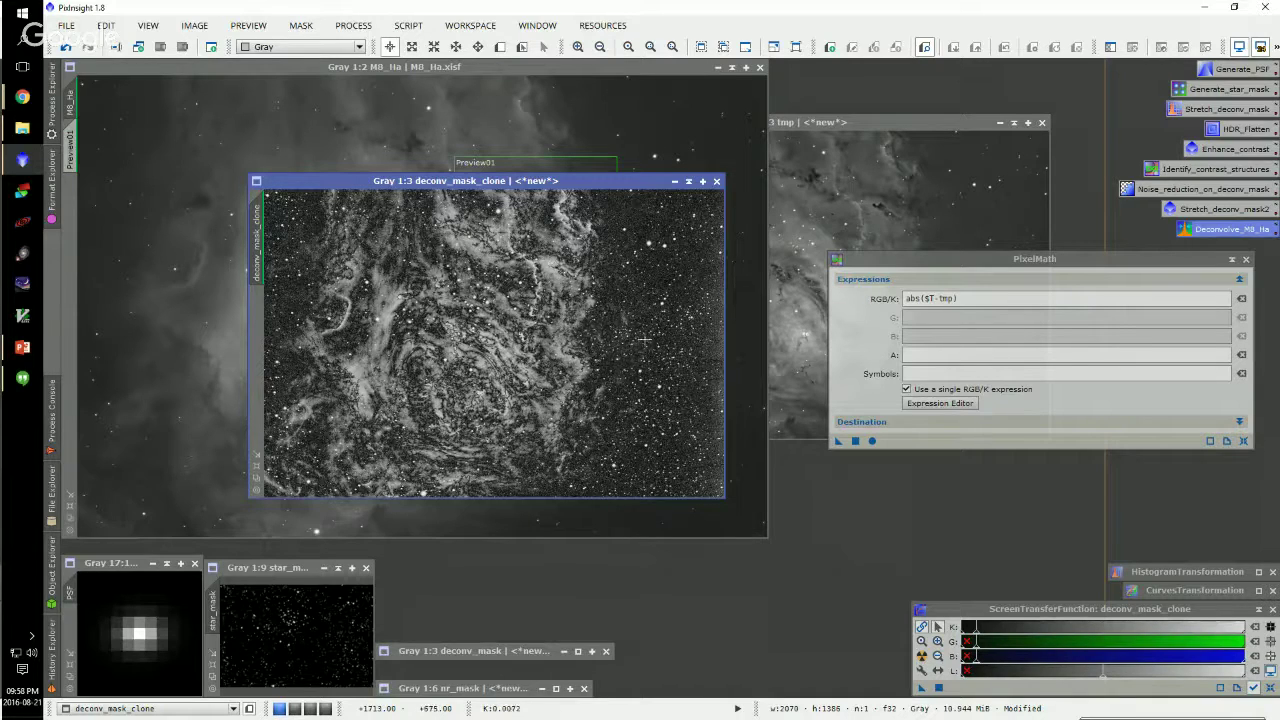
key("ctrl+z")
Reset the clone's screen stretch and try the PixelMath expression abs($T-tmp)*$T on it, inspecting it auto-stretched
left_click(960, 300)
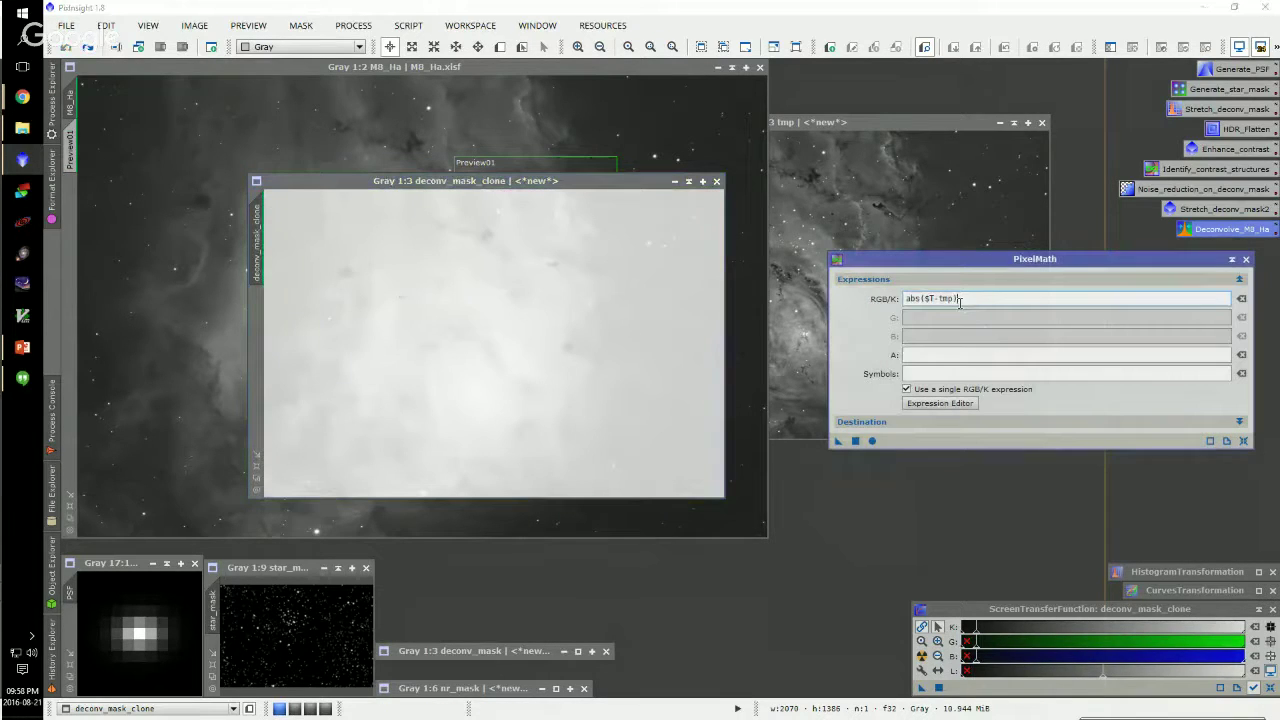
type("*$T")
left_click(531, 283)
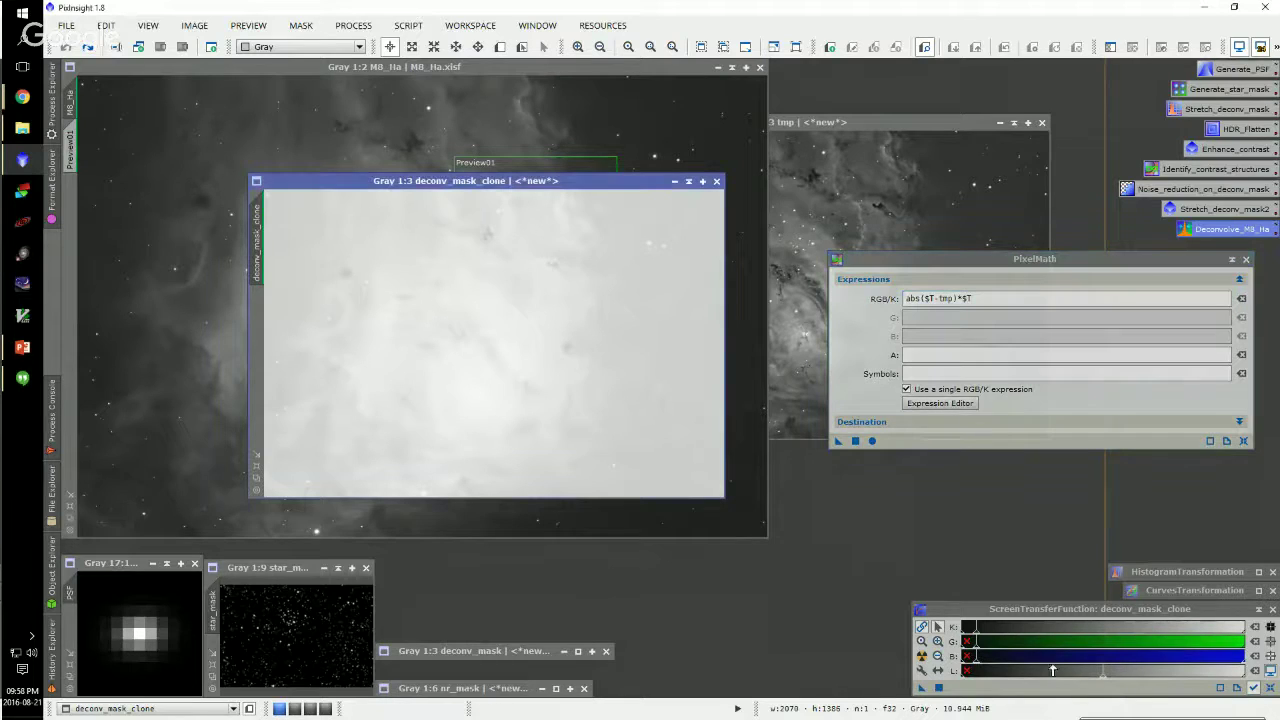
left_click(1271, 688)
left_click(838, 441)
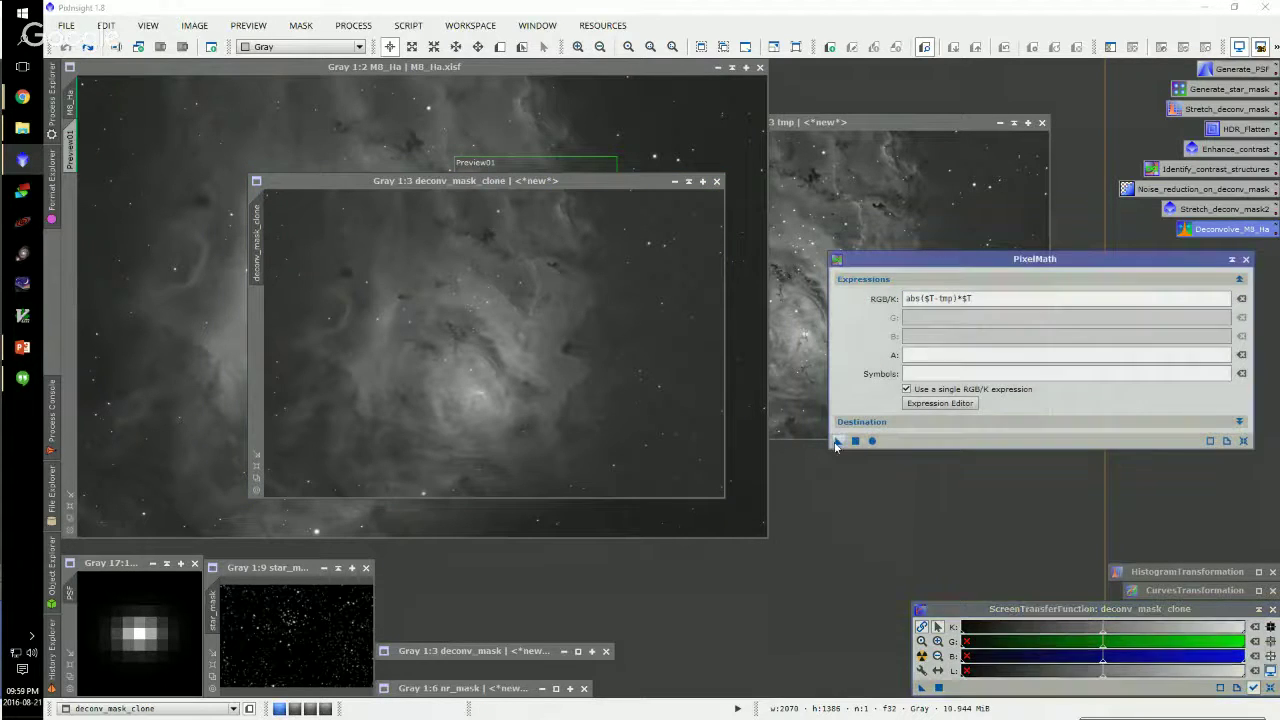
left_click_drag(838, 441, 514, 311)
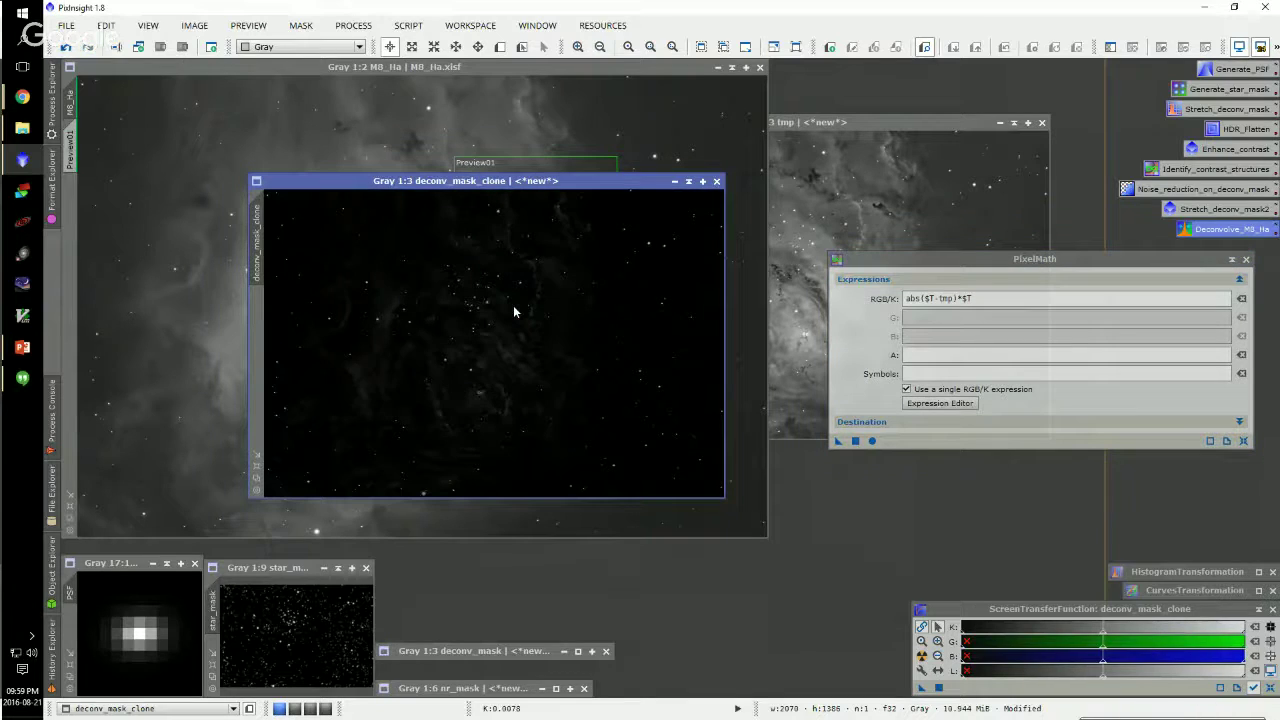
key("ctrl+a")
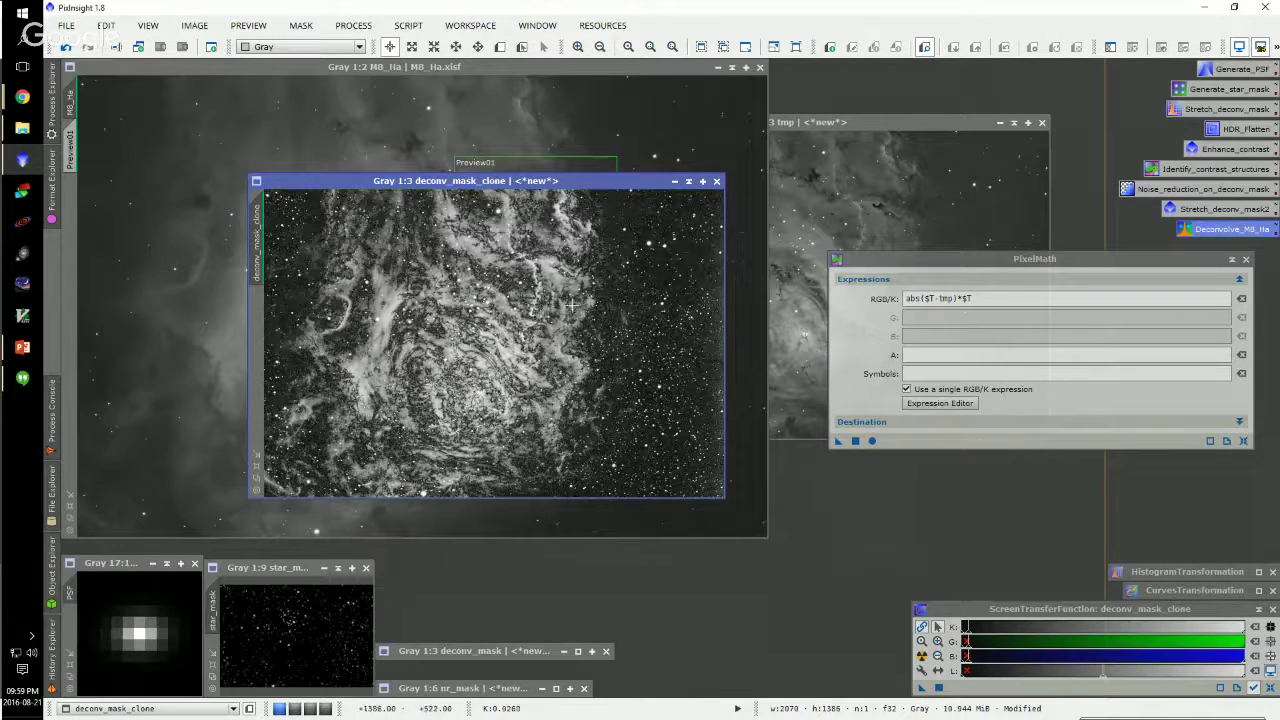
key("ctrl+z")
key("ctrl+a")
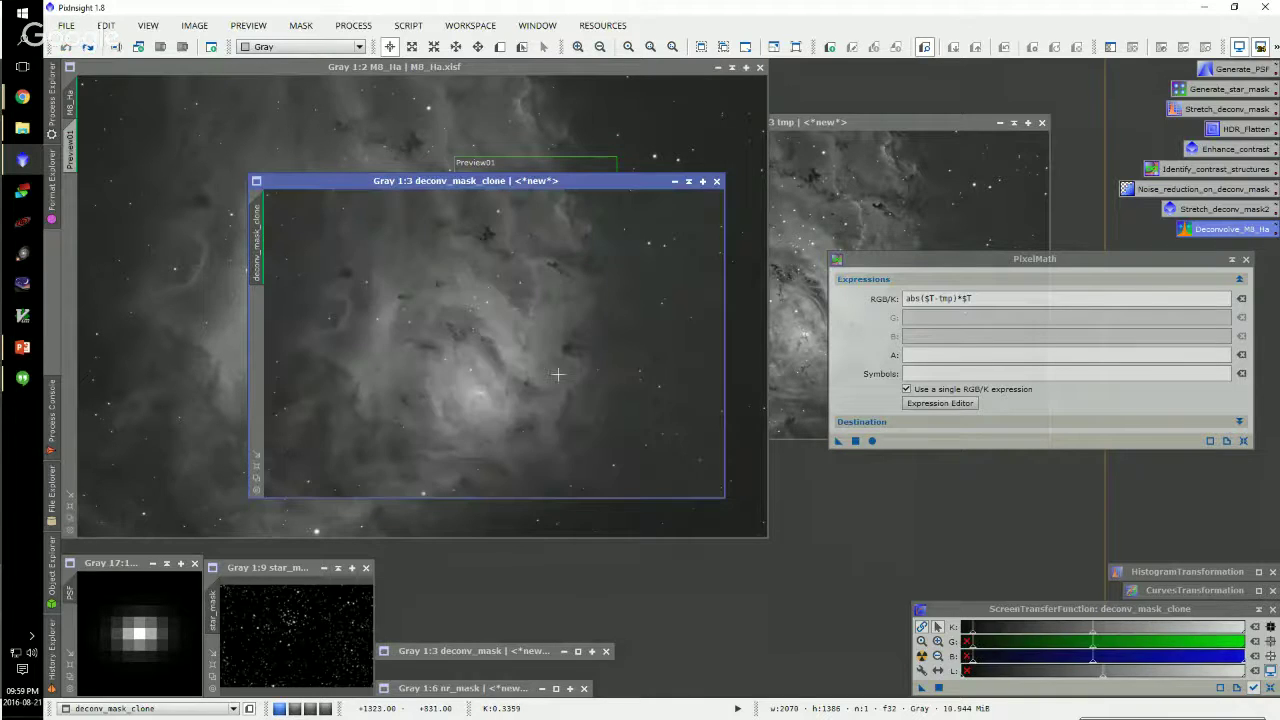
Check nr_mask, then try the PixelMath expression abs($T-tmp)*$T + 0.1*nr_mask on the deconv_mask clone
double_click(470, 688)
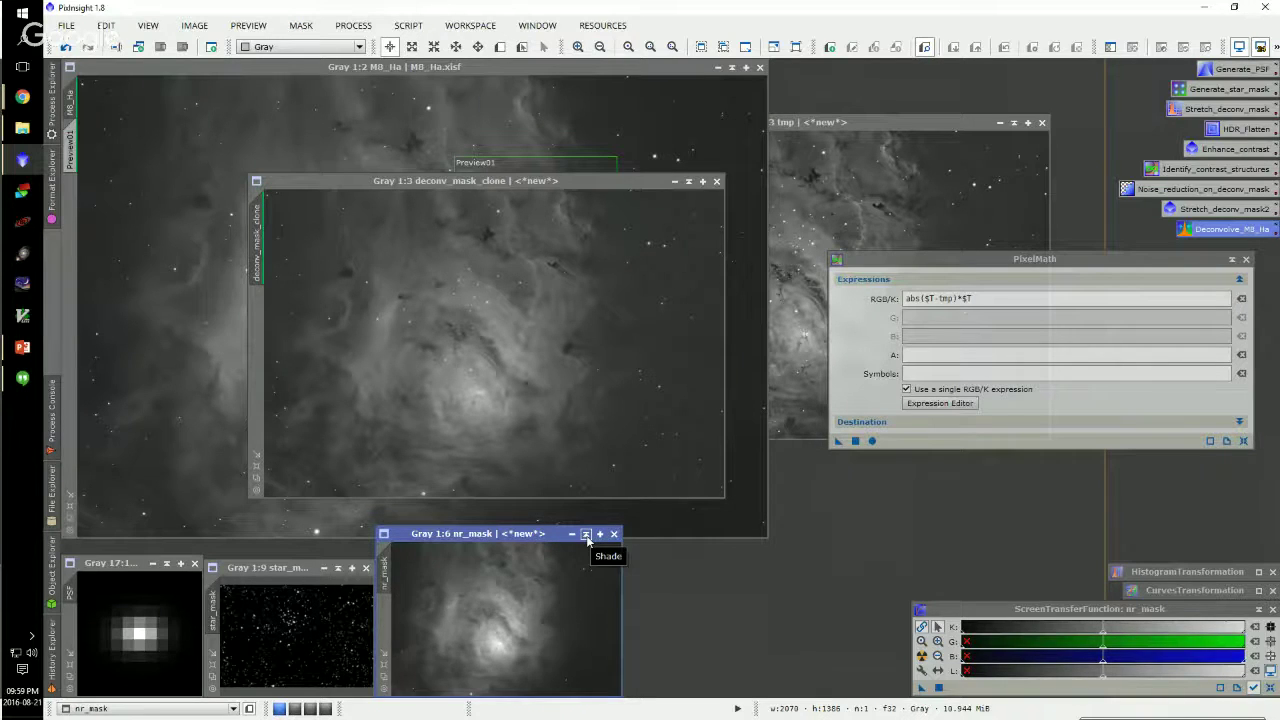
left_click(587, 535)
left_click(1003, 300)
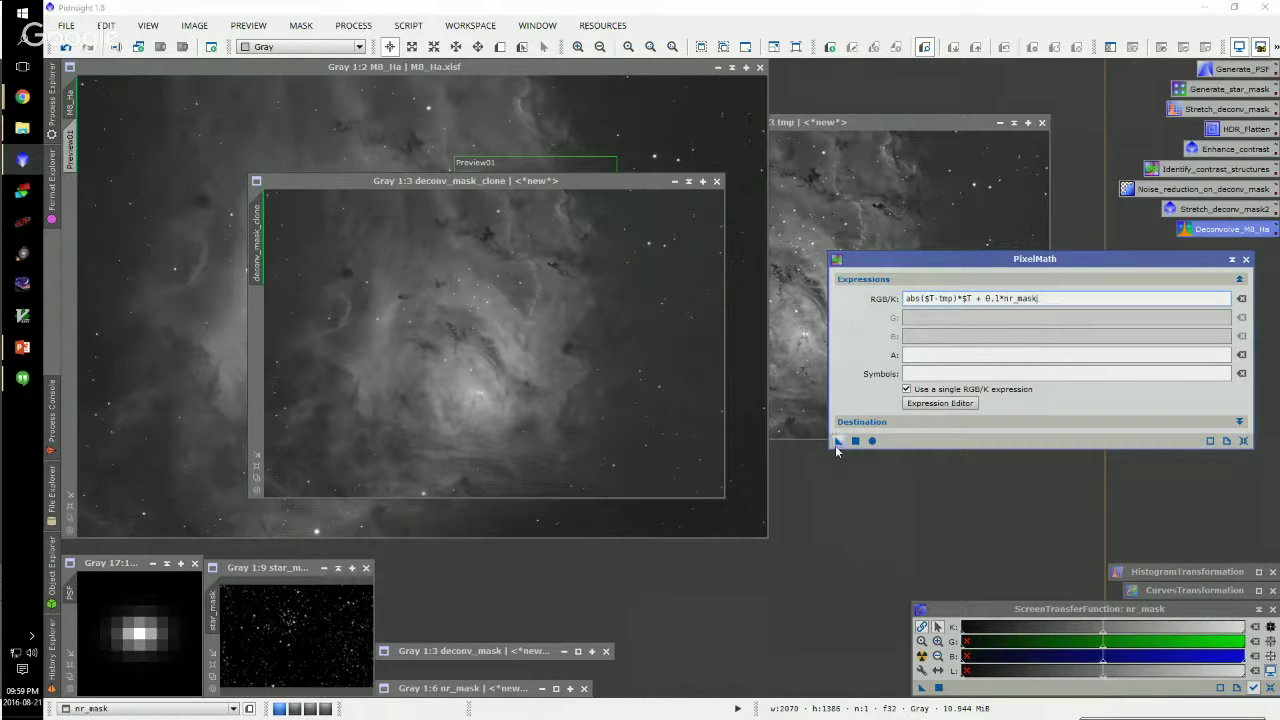
left_click_drag(839, 441, 558, 342)
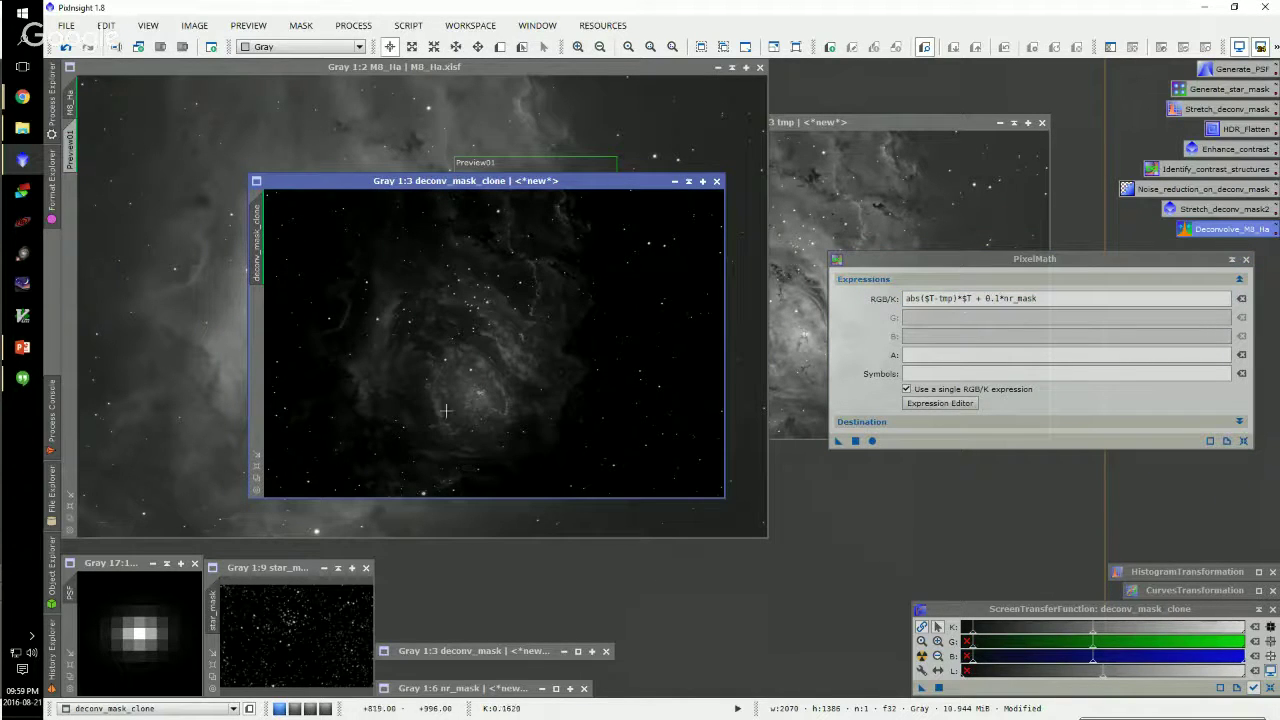
key("ctrl+z")
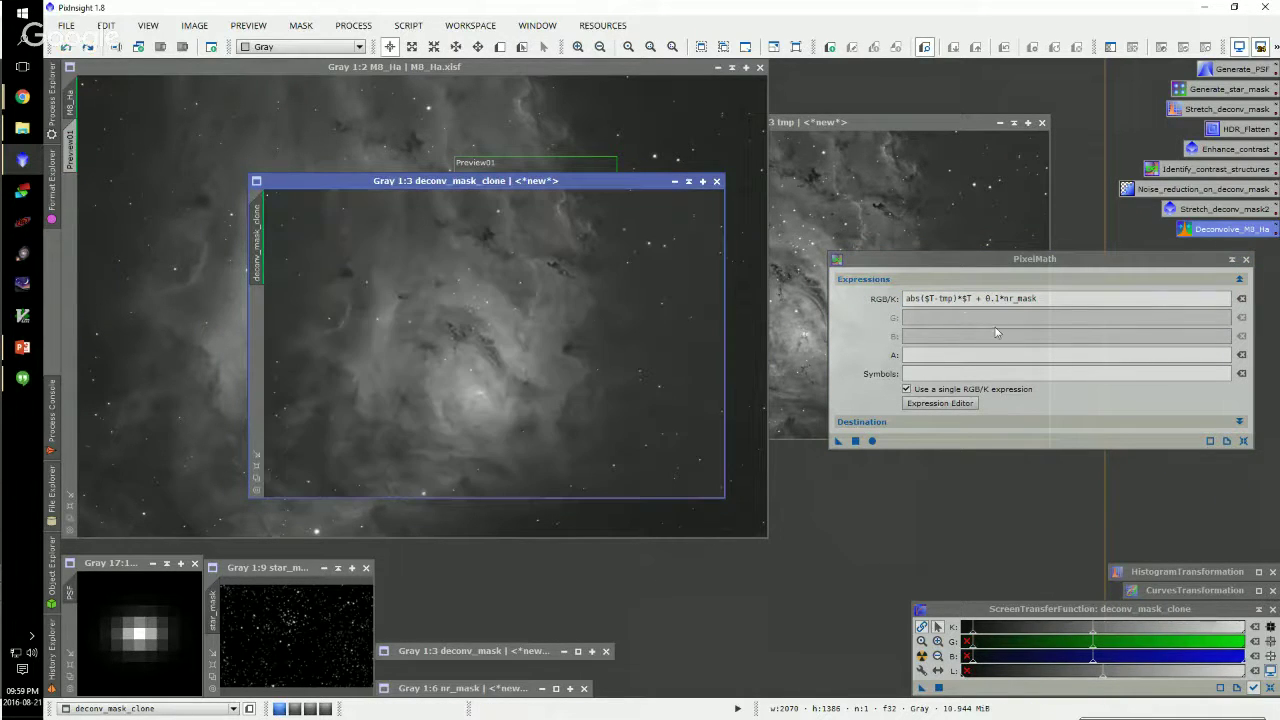
Try PixelMath on the deconv_mask clone with the nr_mask factor raised to 0.5
left_click(995, 298)
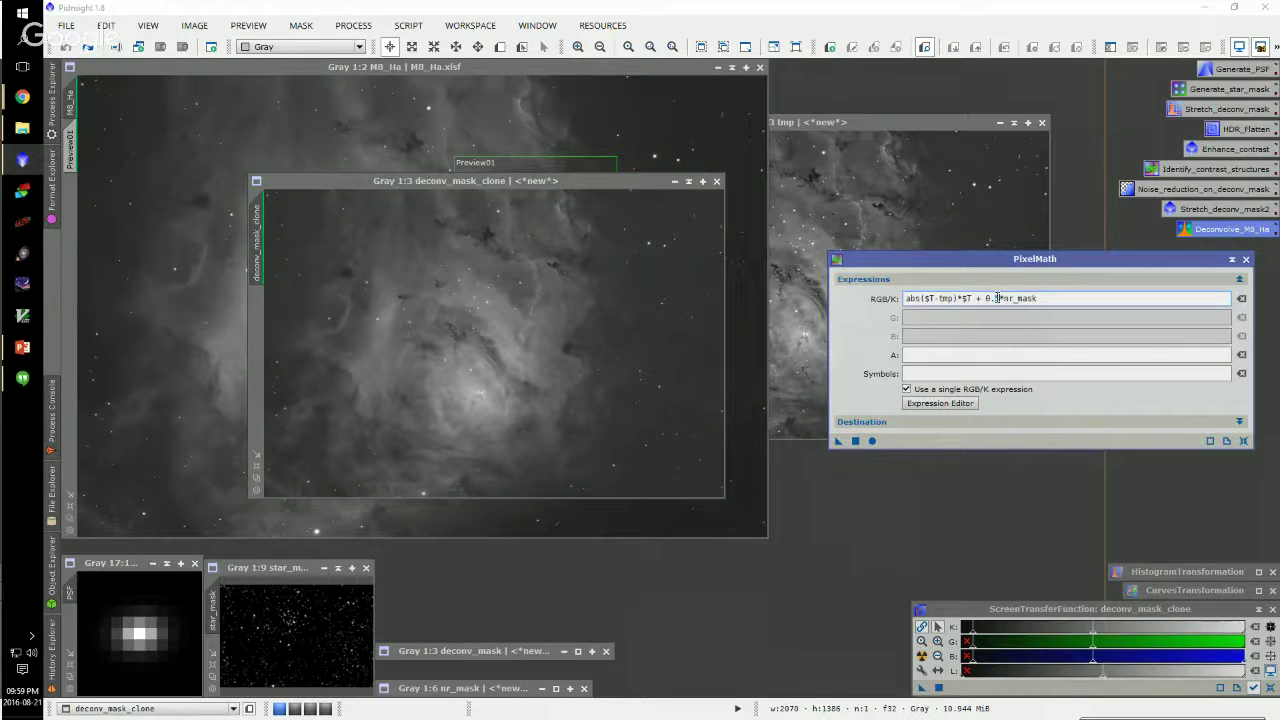
left_click(855, 441)
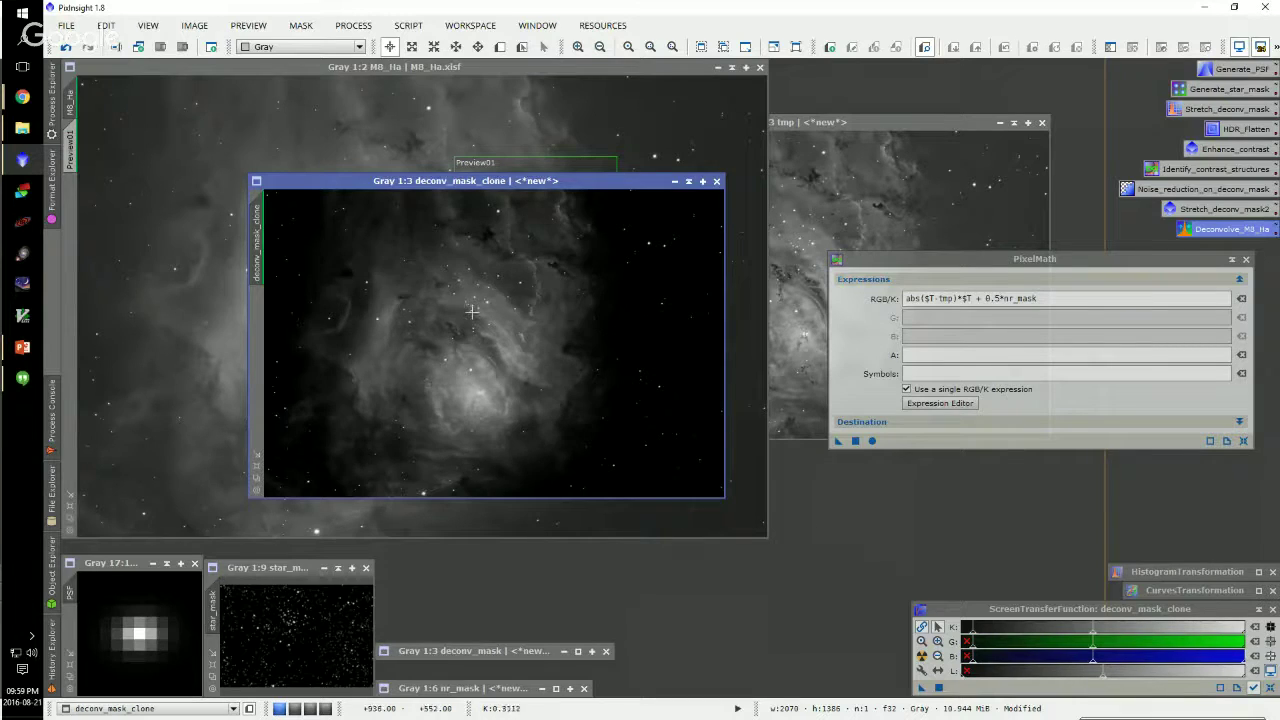
key("ctrl+z")
Set the nr_mask factor back to 0.1 and apply PixelMath to the deconv_mask clone
left_click(993, 298)
key("Delete")
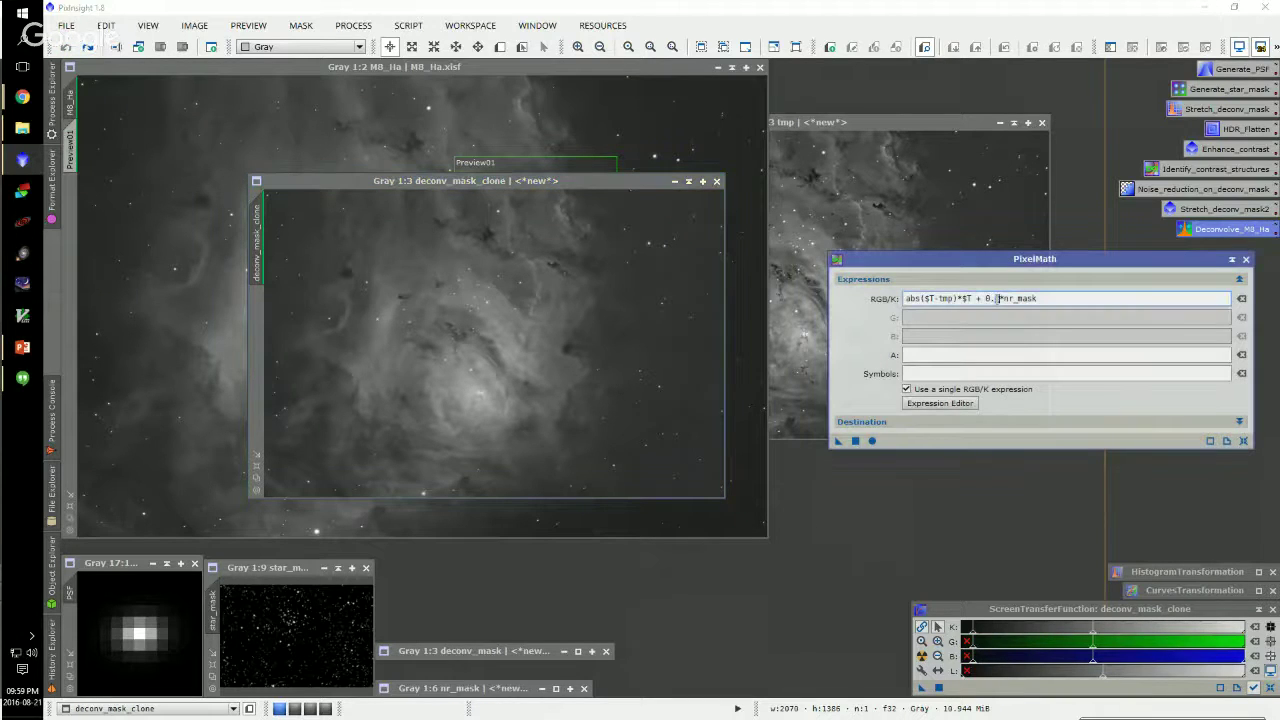
type("1")
left_click_drag(839, 441, 542, 320)
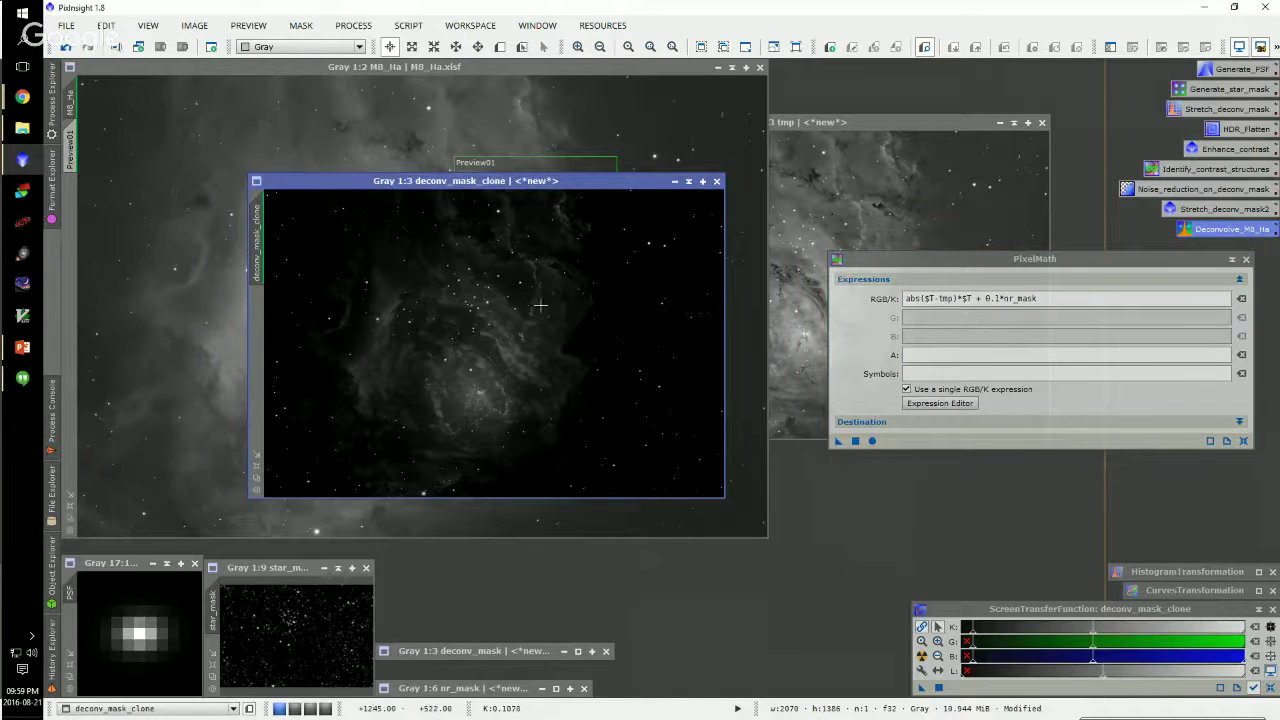
Close PixelMath and the deconv_mask clone, and collapse the nr_mask and tmp windows
left_click(1245, 261)
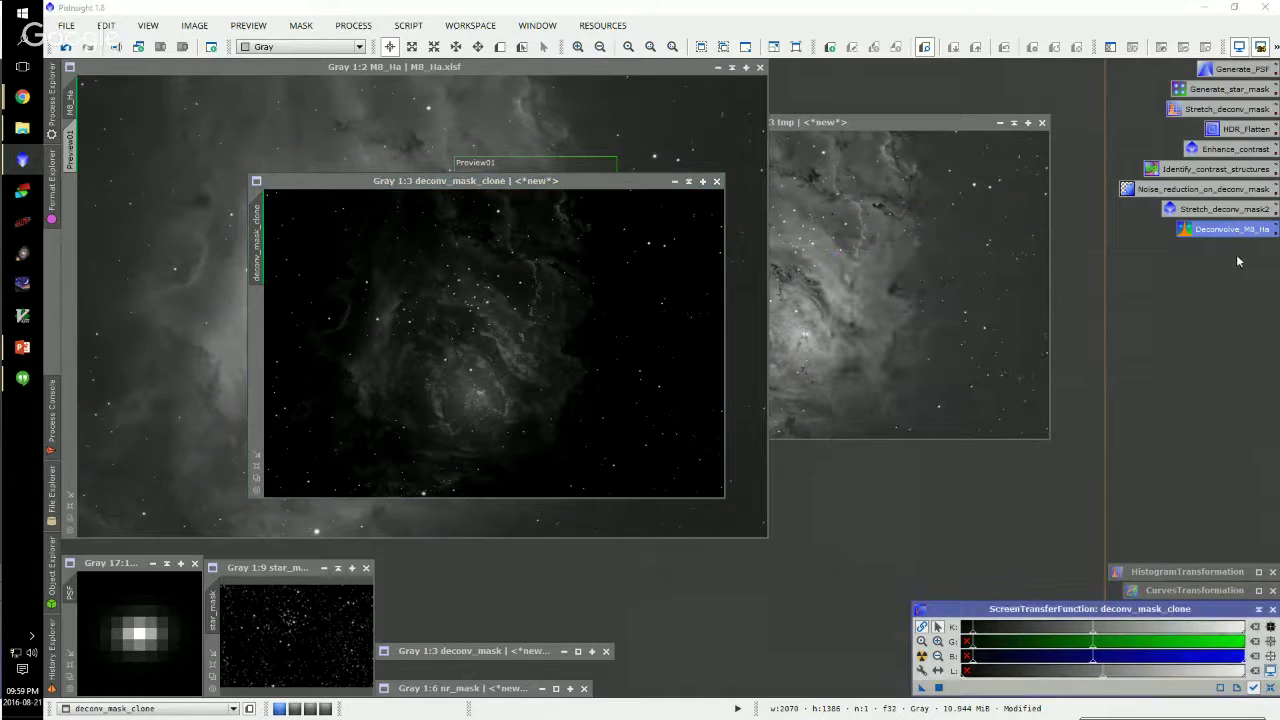
left_click(717, 183)
left_click(614, 398)
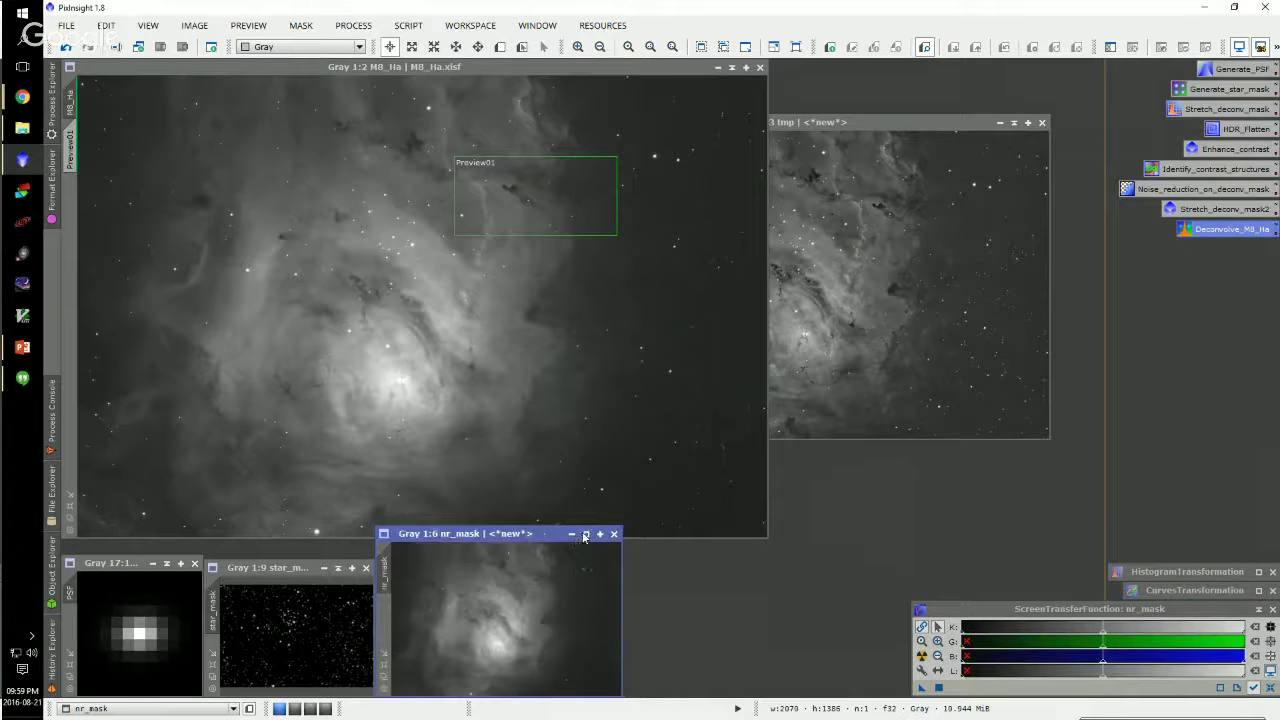
left_click(572, 534)
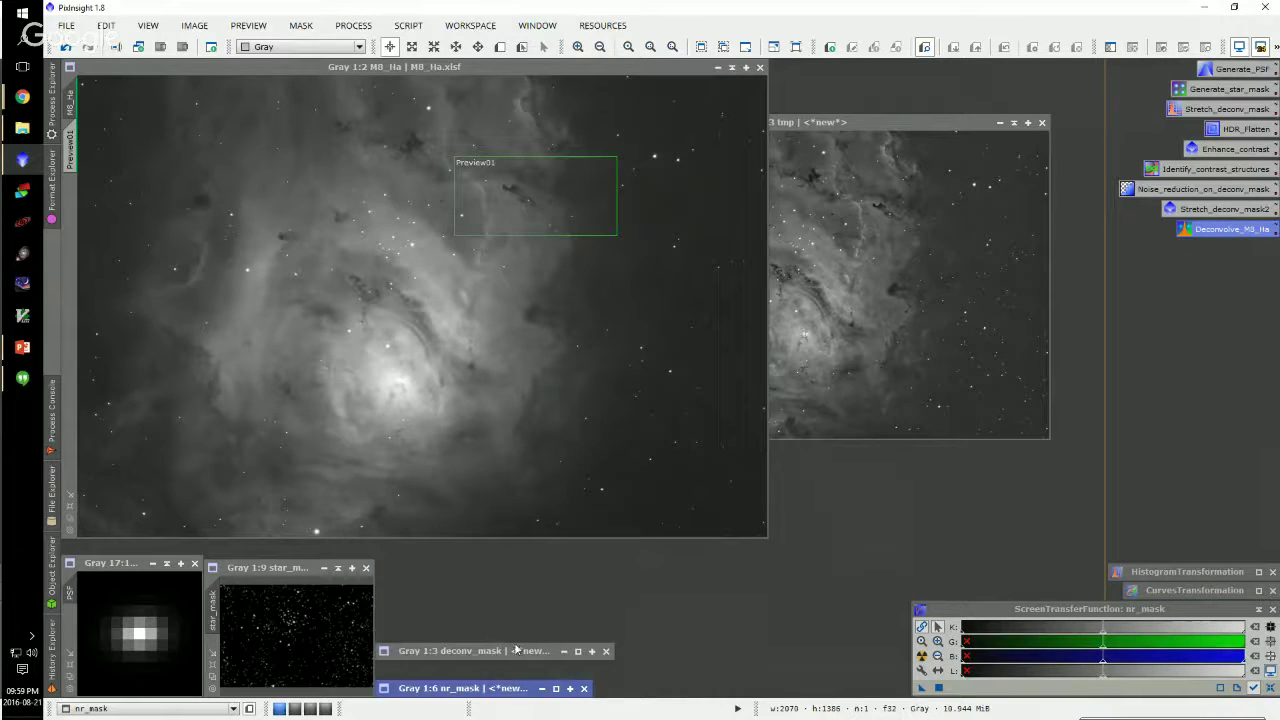
left_click(1013, 123)
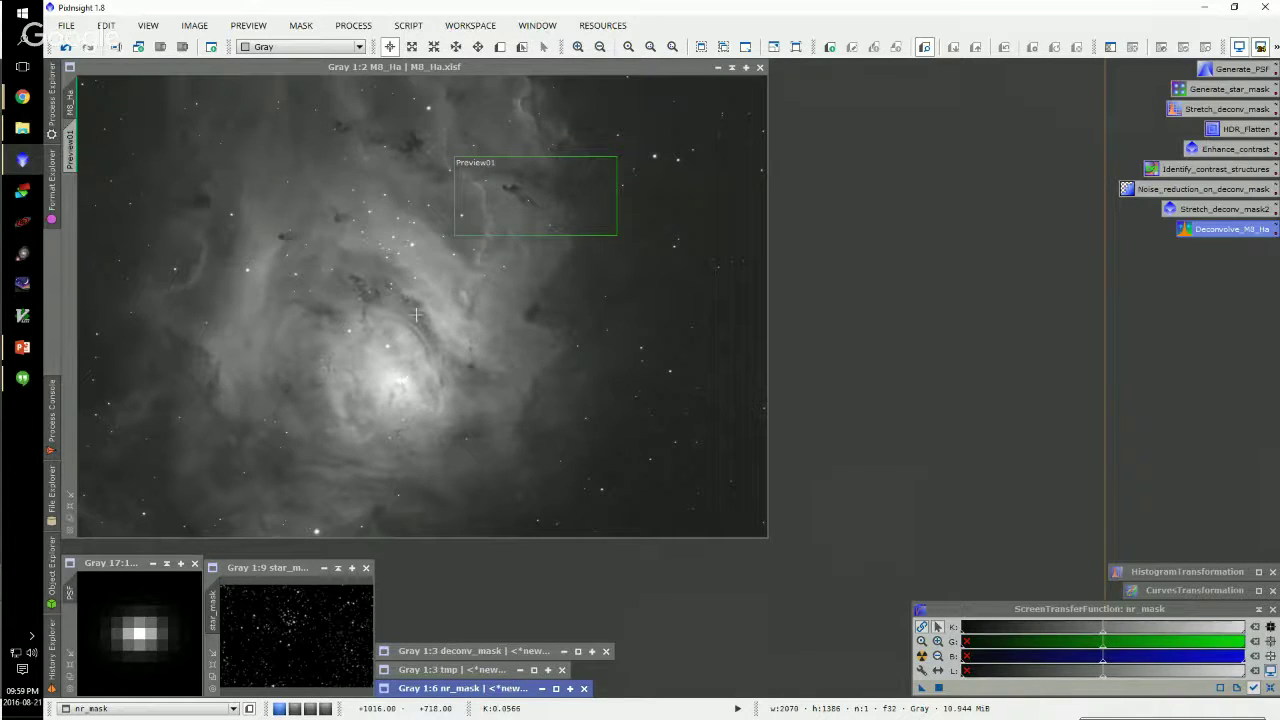
Compare the nr_mask image with M8_Ha, and collapse nr_mask again
double_click(490, 688)
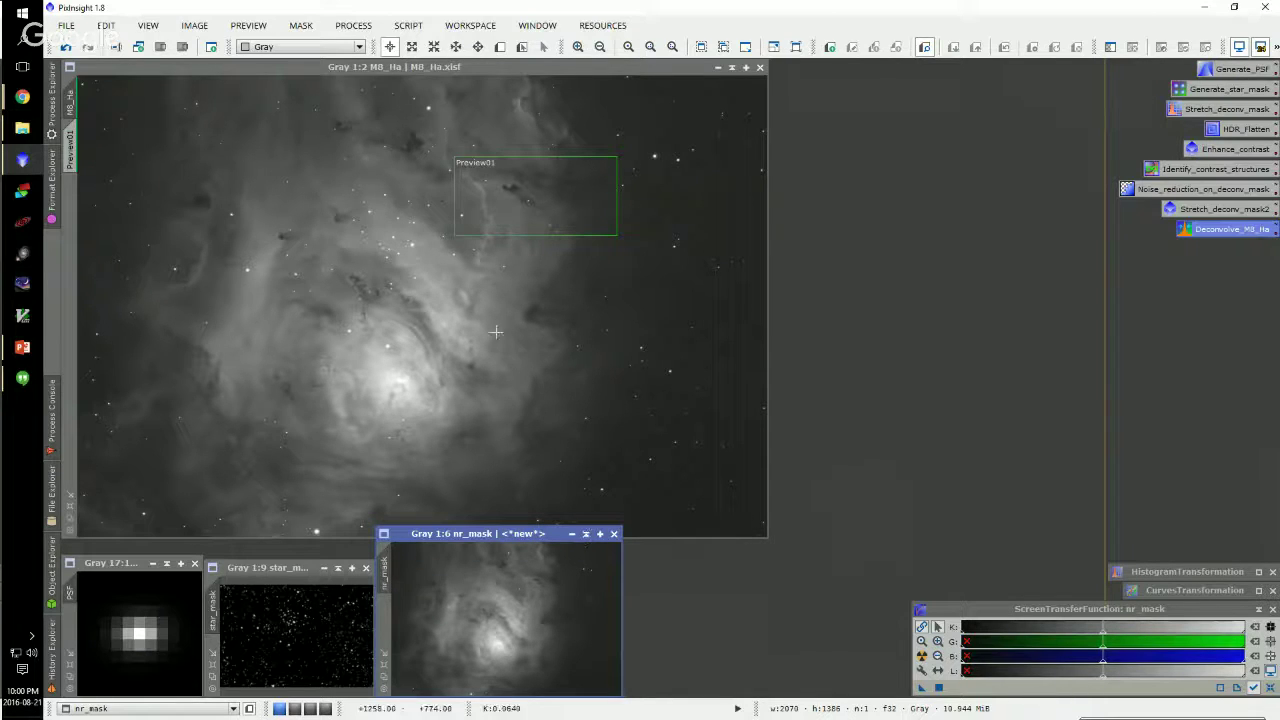
left_click(388, 240)
left_click(524, 583)
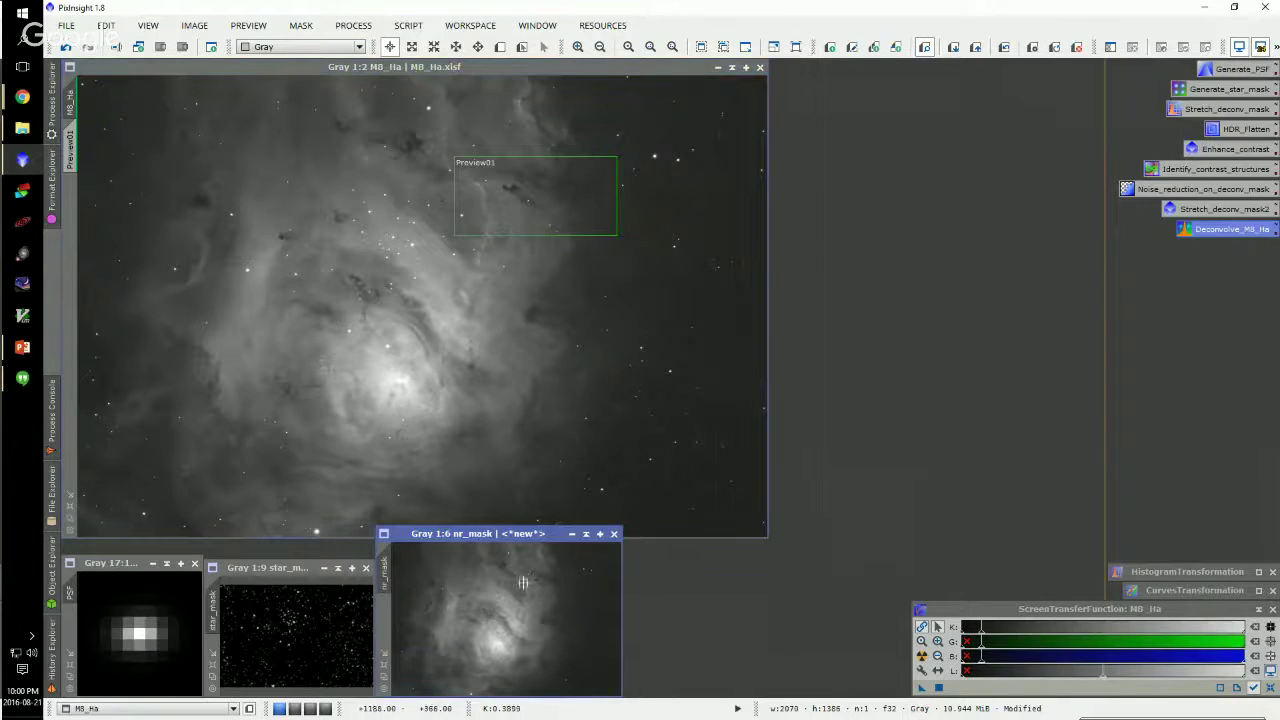
left_click(583, 535)
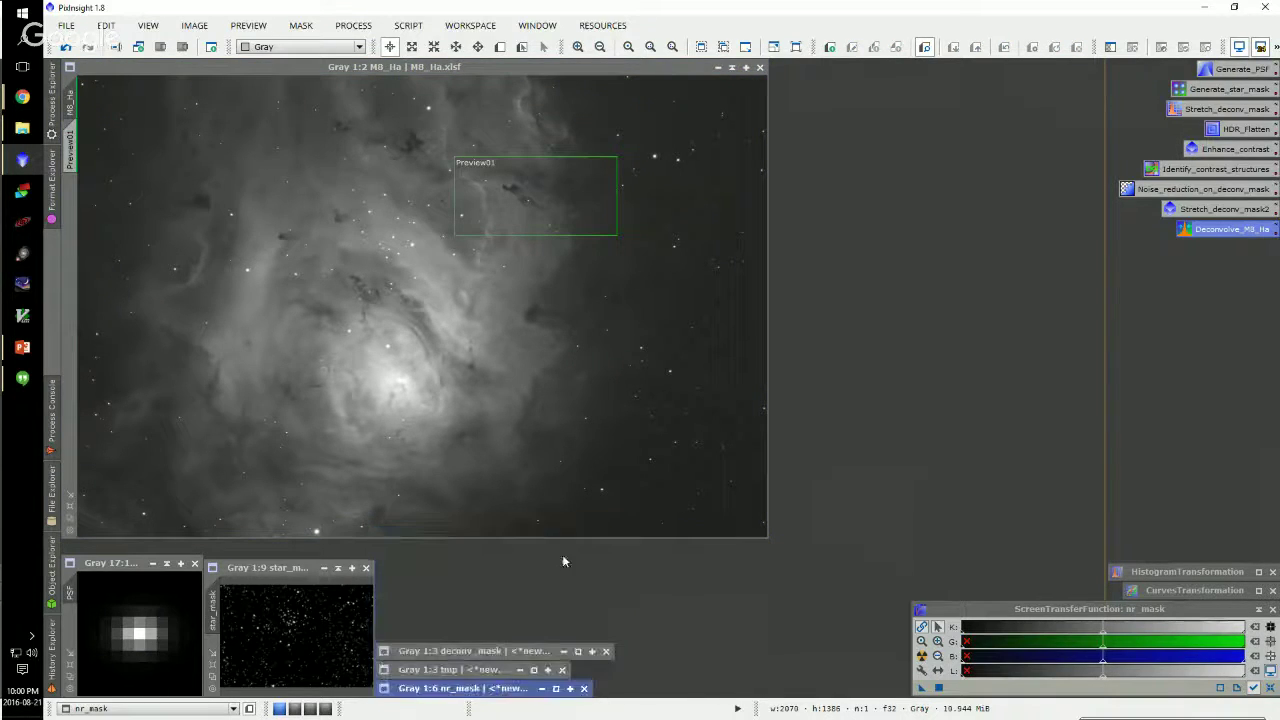
Expand the deconv_mask window and step back and forward through its processing history to compare its states
double_click(475, 650)
key("ctrl+z")
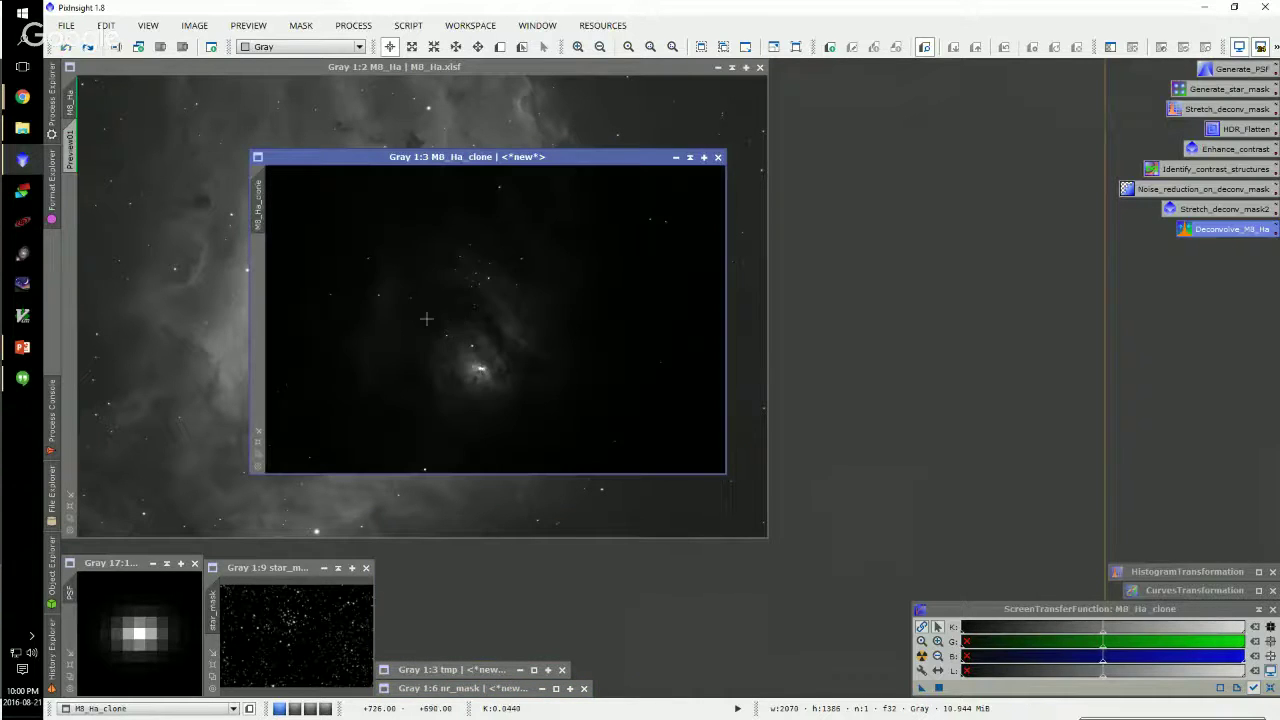
key("ctrl+y")
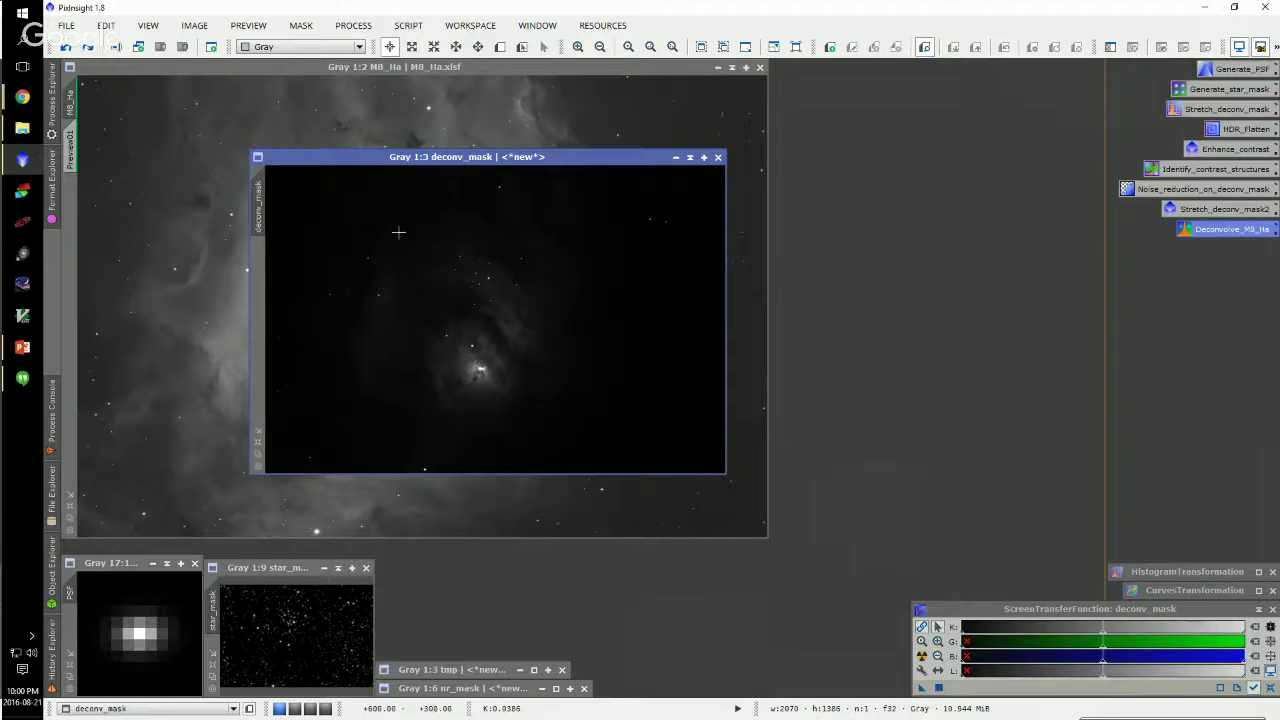
key("ctrl+y")
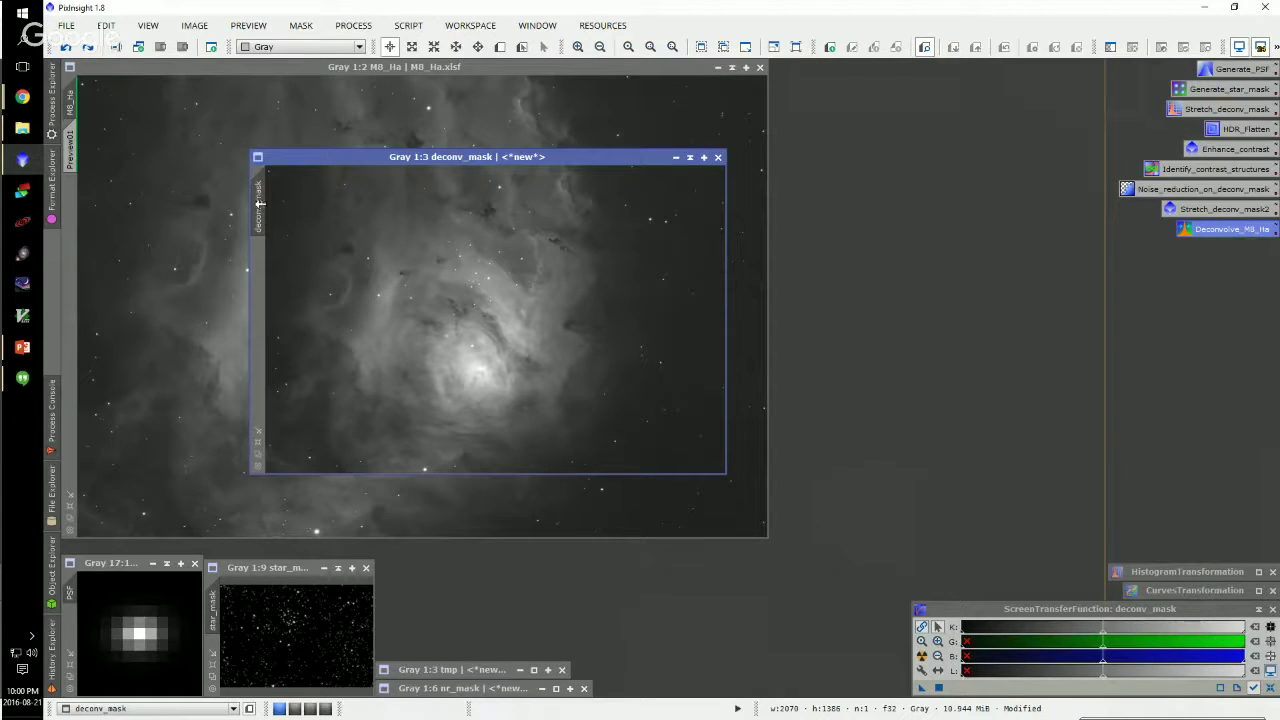
Expand nr_mask and review its processing history in History Explorer, including the steps recorded in the initial state and the ImageIdentifier entry
double_click(452, 689)
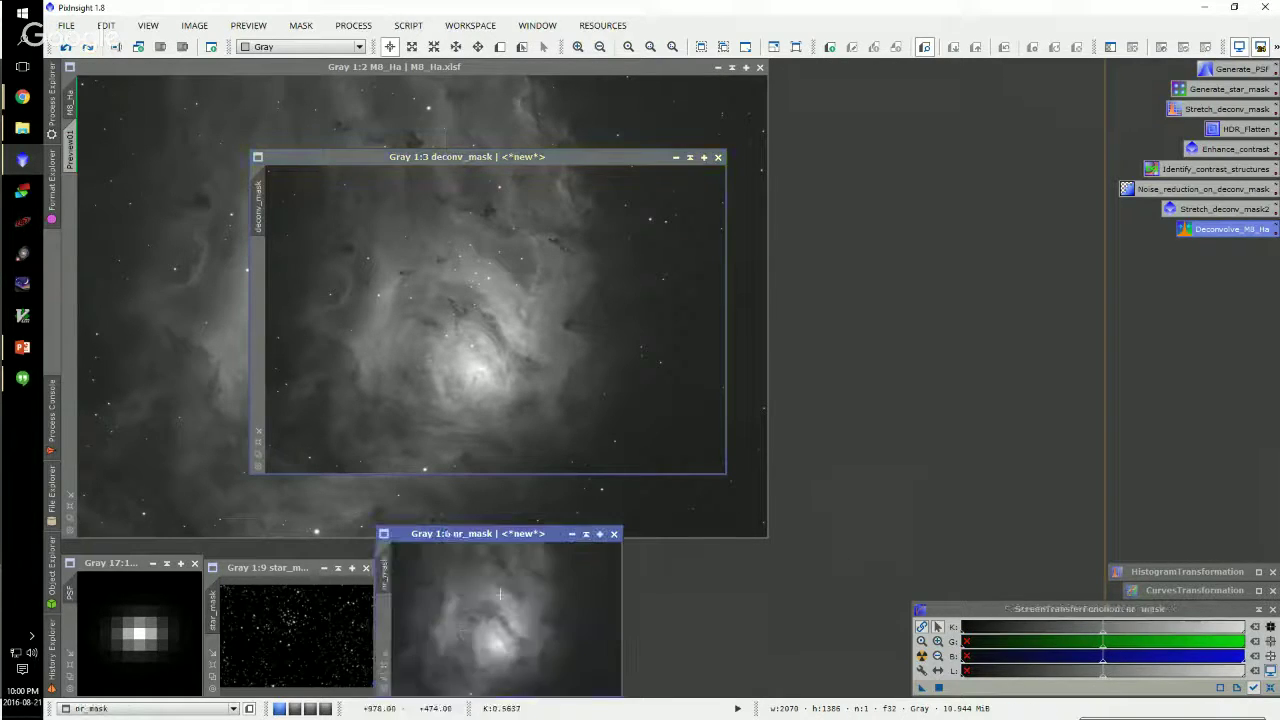
left_click(51, 664)
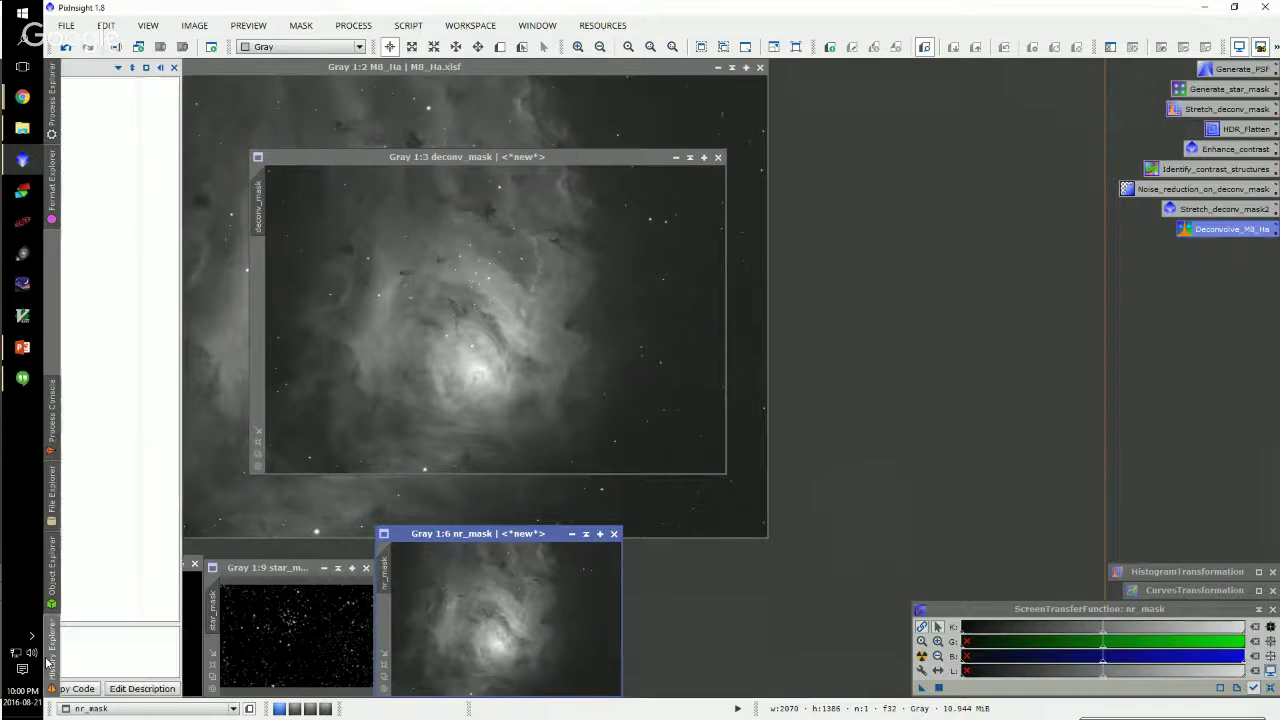
left_click(140, 690)
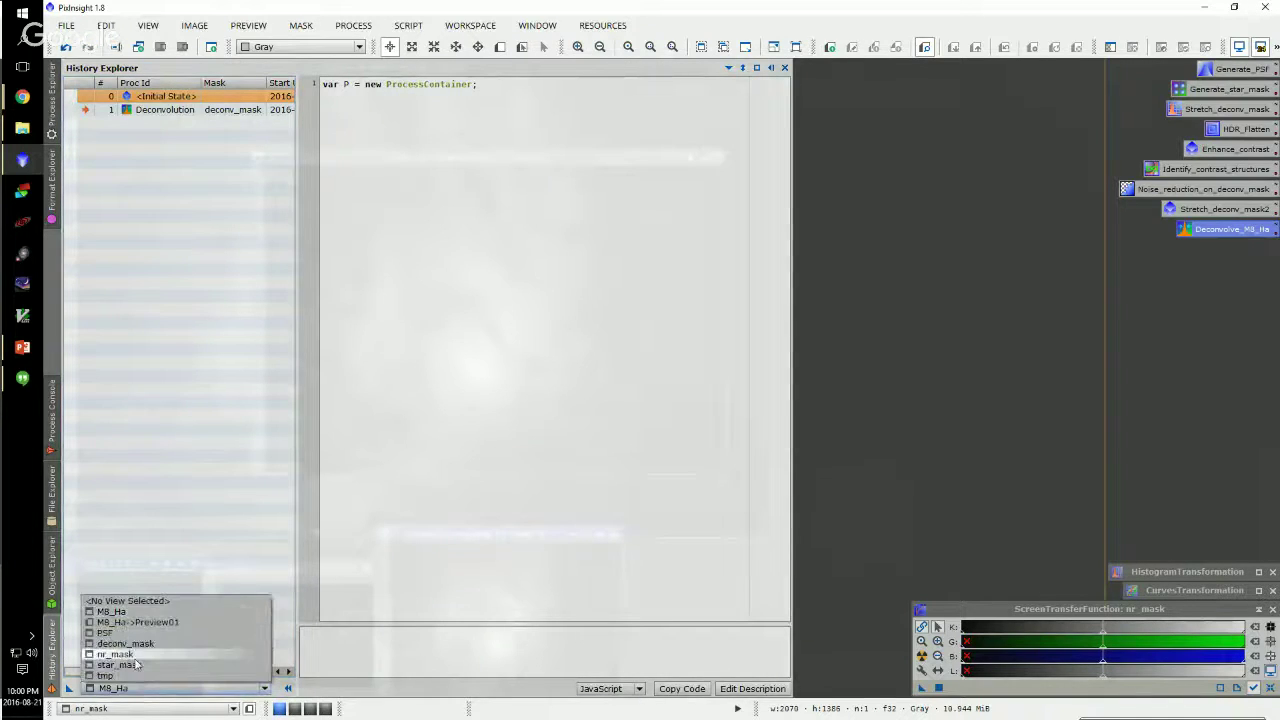
left_click(115, 654)
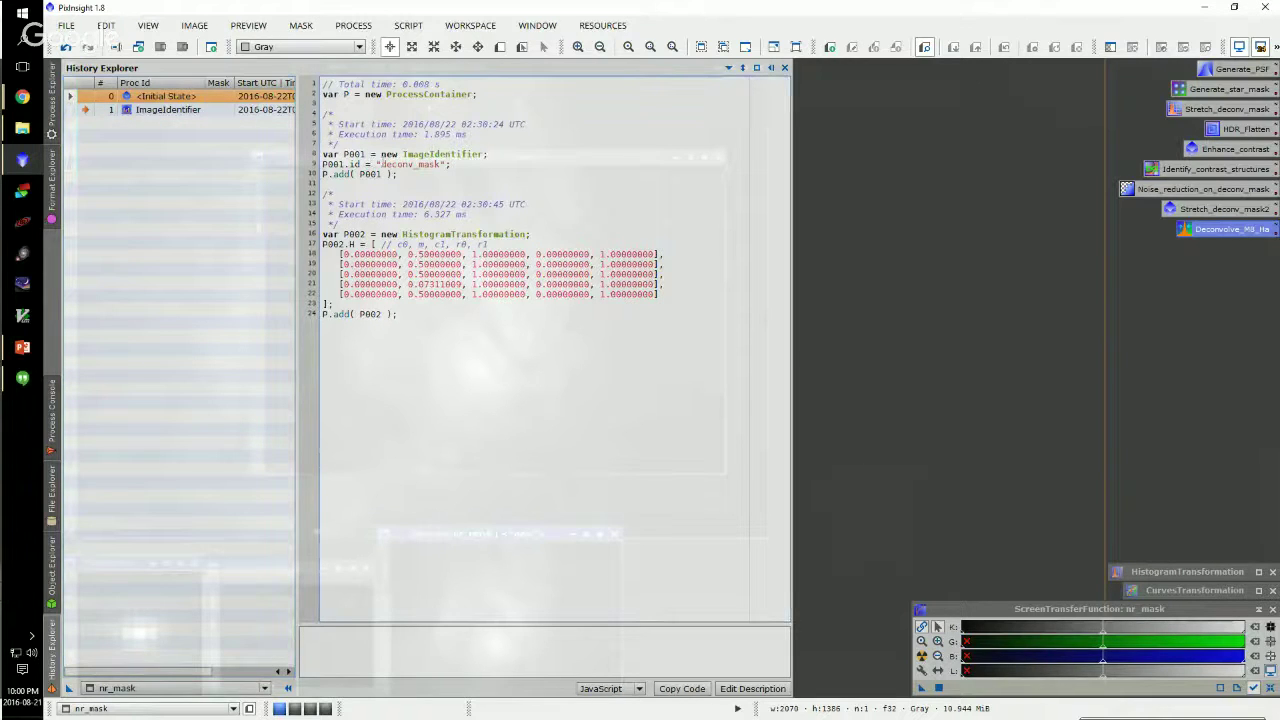
left_click_drag(380, 164, 449, 165)
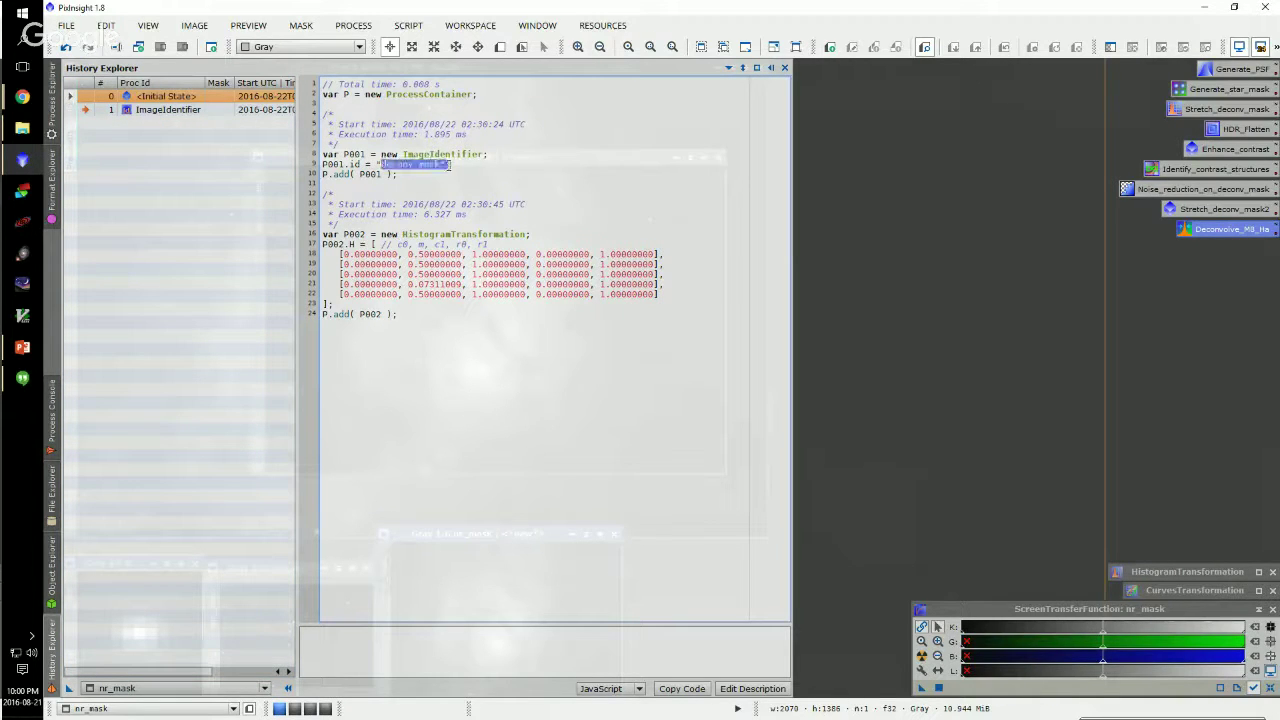
left_click(197, 111)
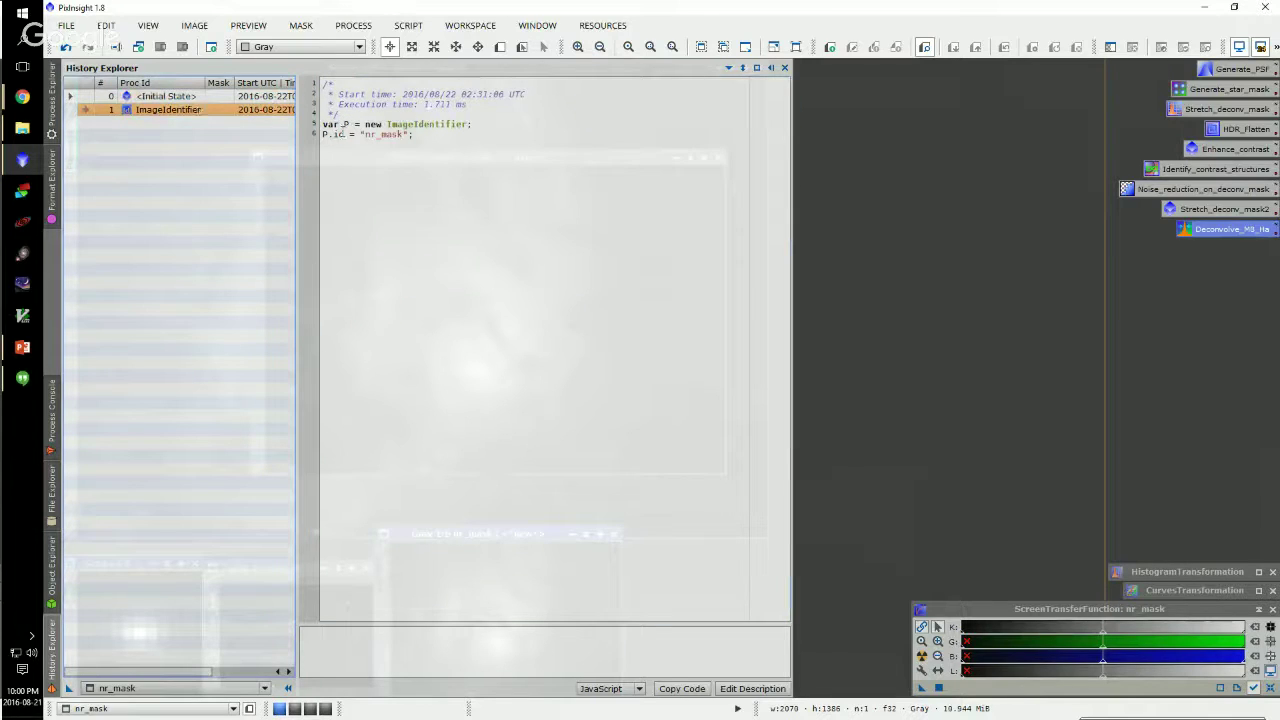
left_click(229, 97)
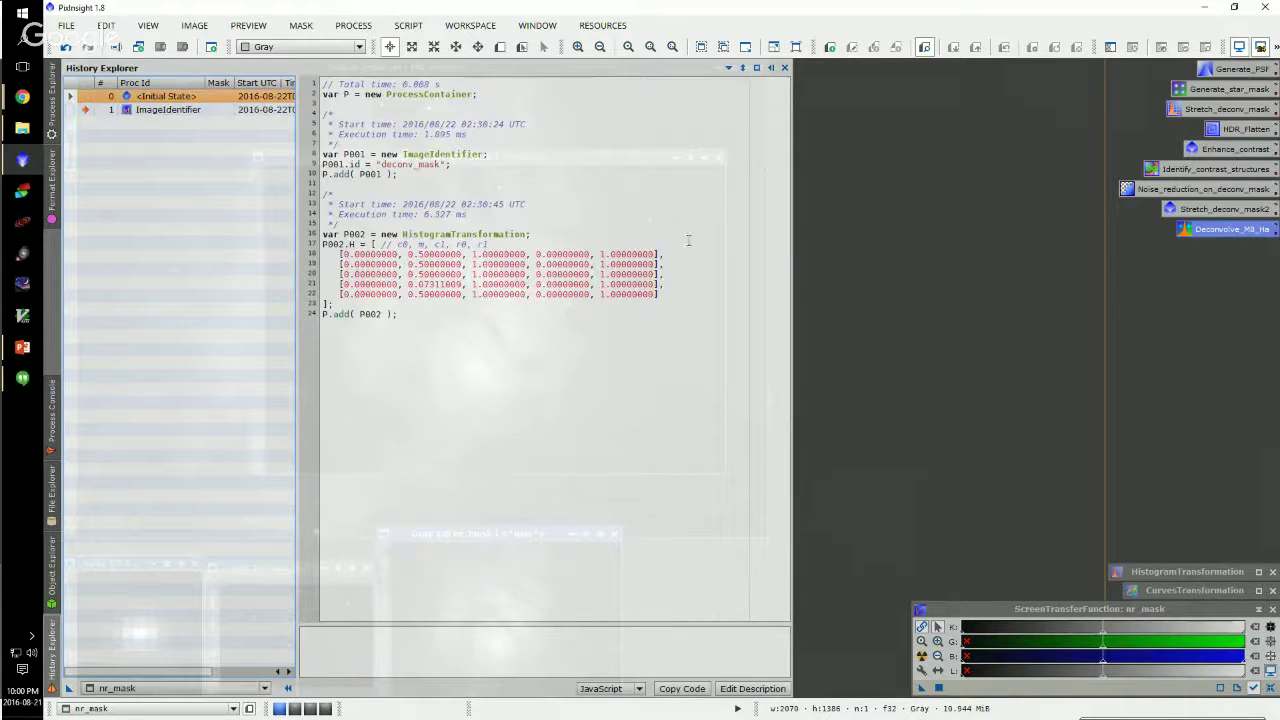
left_click_drag(323, 155, 480, 323)
left_click(477, 323)
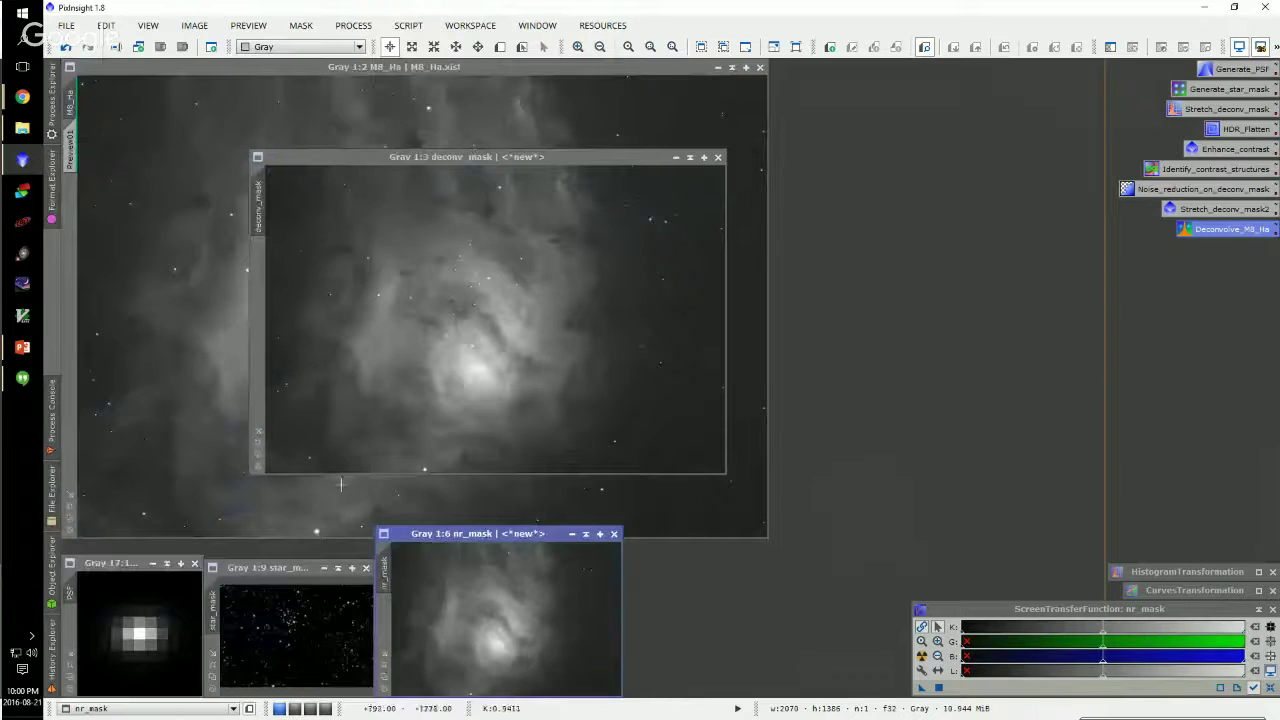
Collapse the nr_mask and deconv_mask windows to uncover the M8_Ha image
left_click(584, 534)
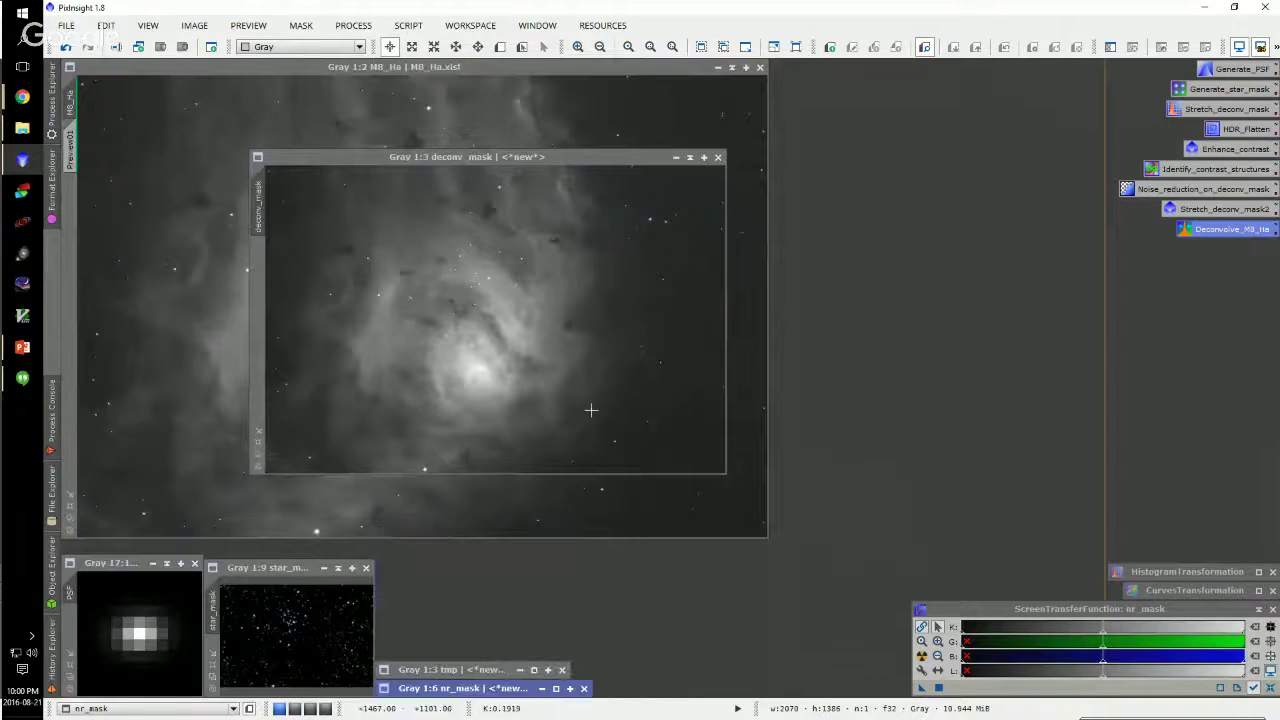
left_click(606, 203)
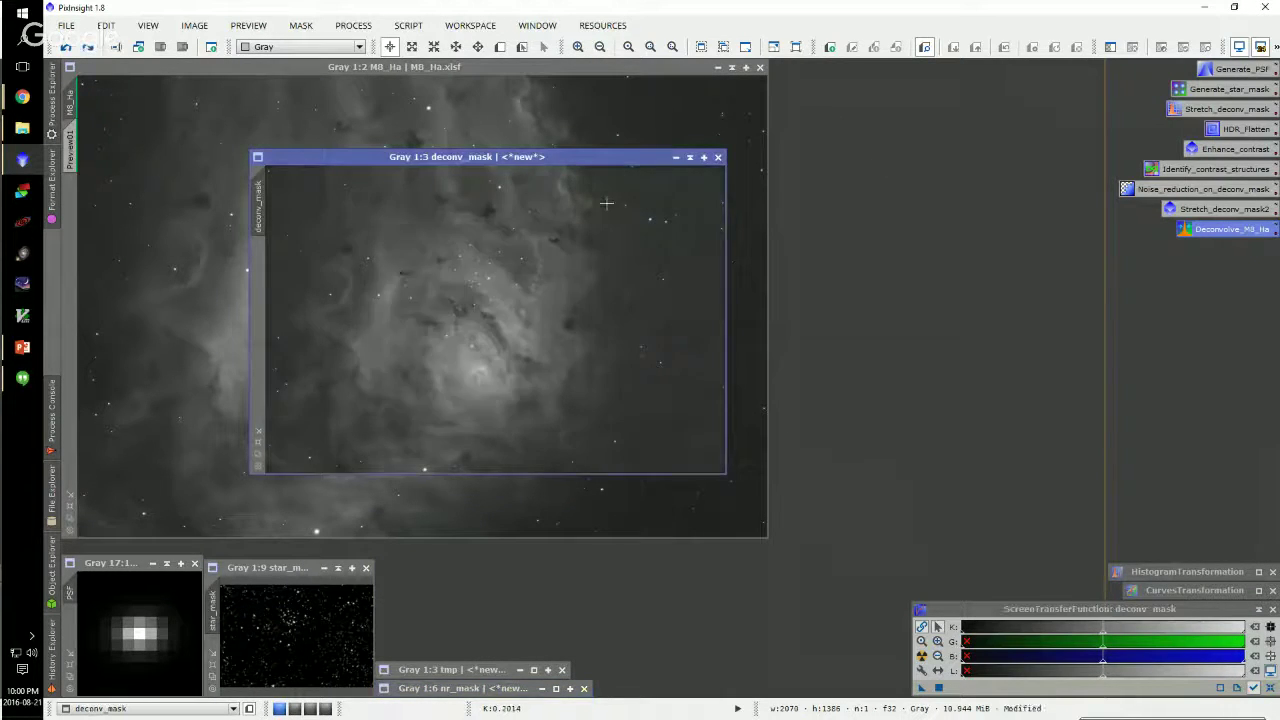
left_click(689, 157)
left_click(888, 307)
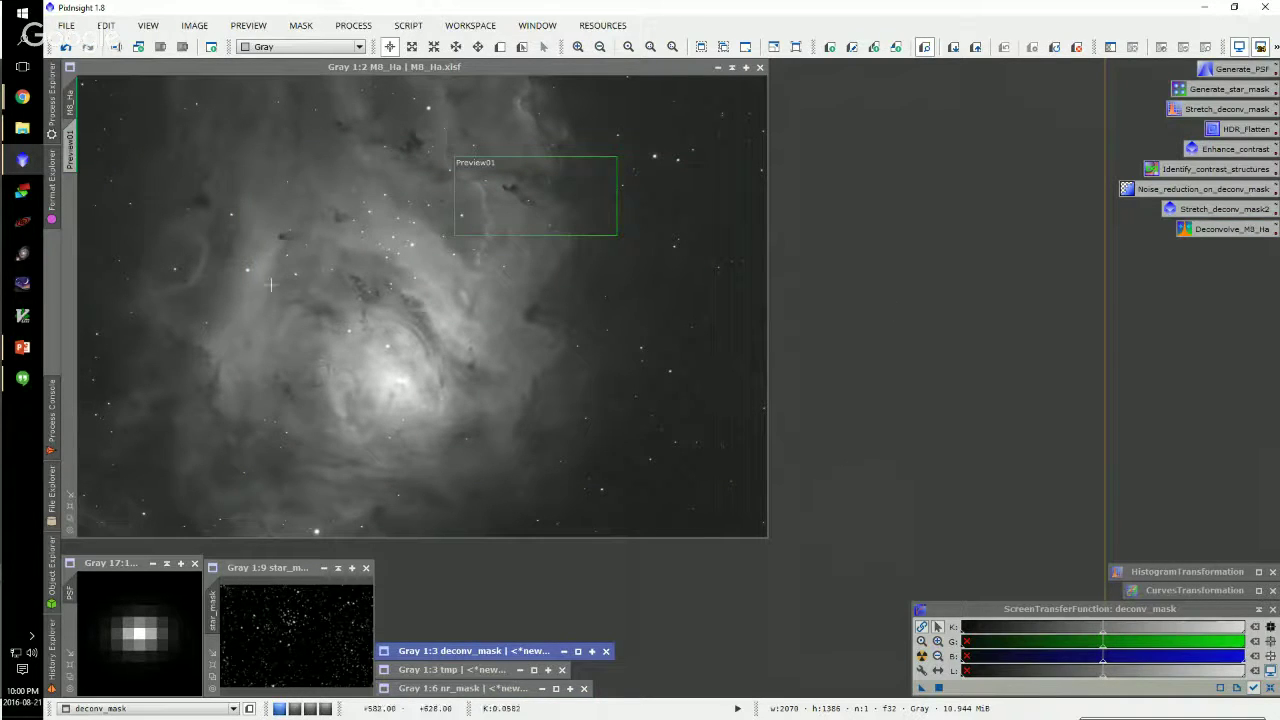
Darken the M8_Ha screen stretch by raising its ScreenTransferFunction midtones so the bright nebula core can be inspected
left_click(346, 288)
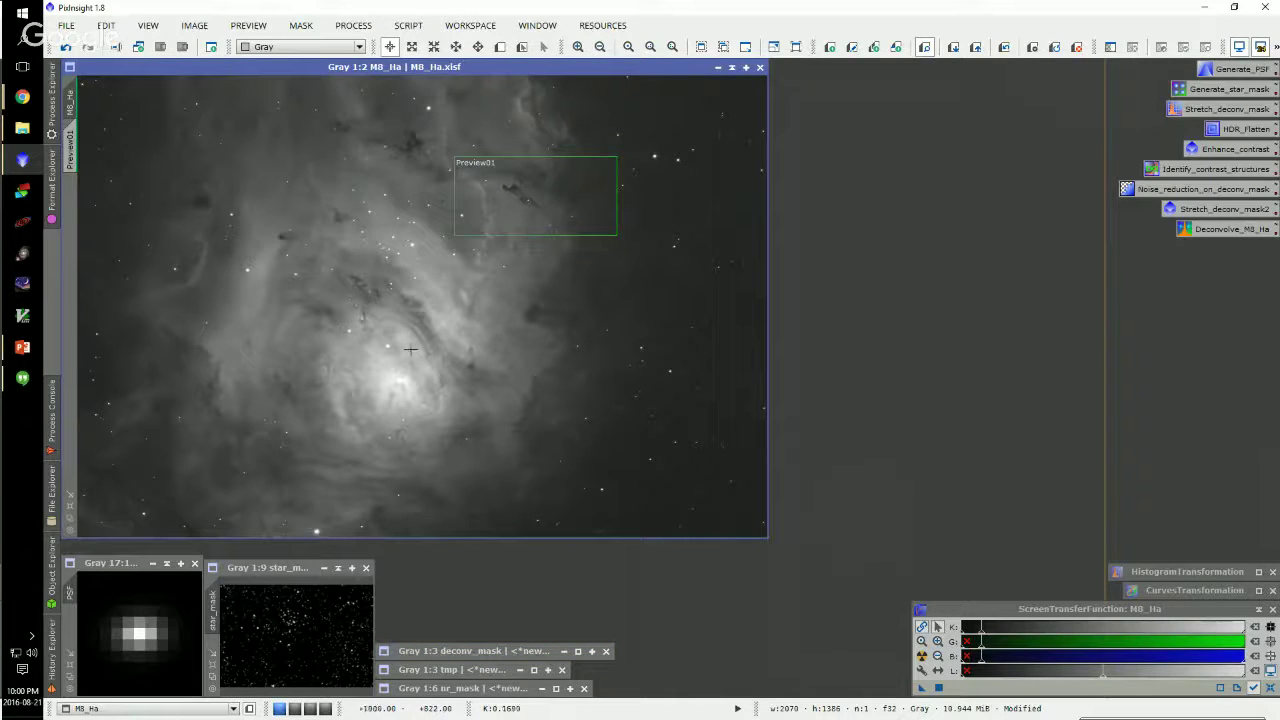
scroll(380, 358, "up", 1)
scroll(380, 361, "up", 1)
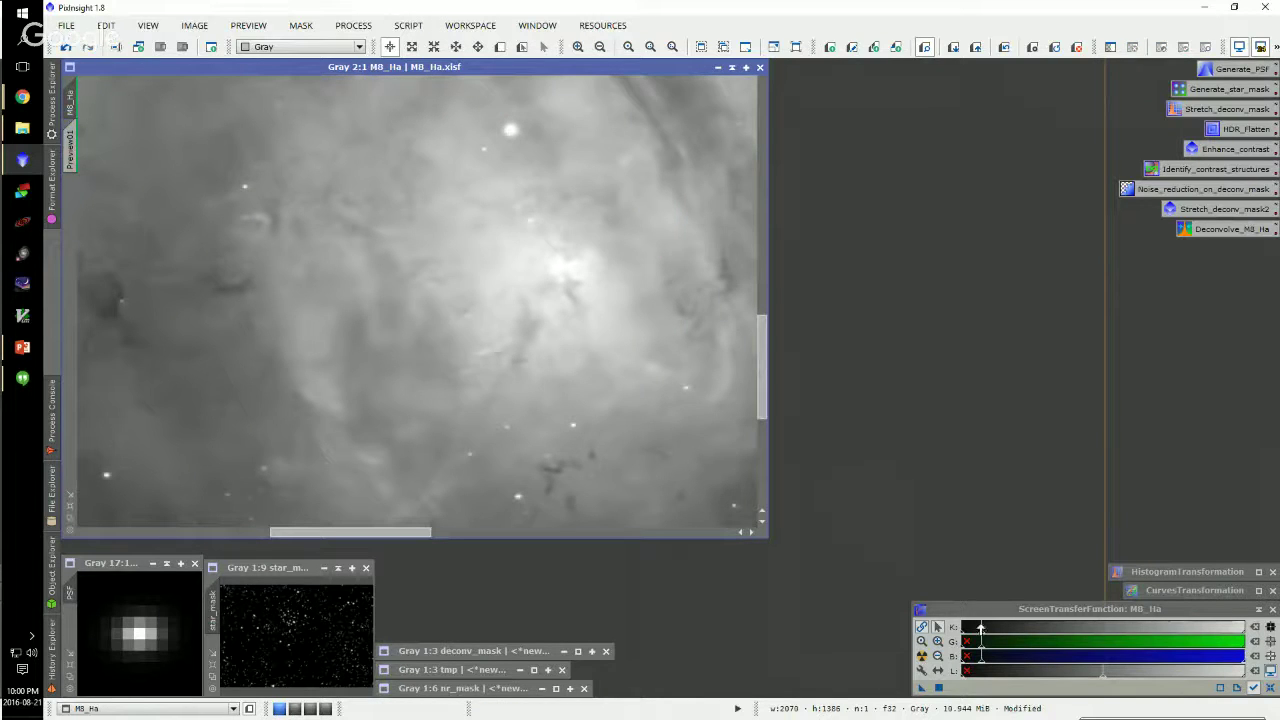
left_click_drag(982, 628, 1028, 628)
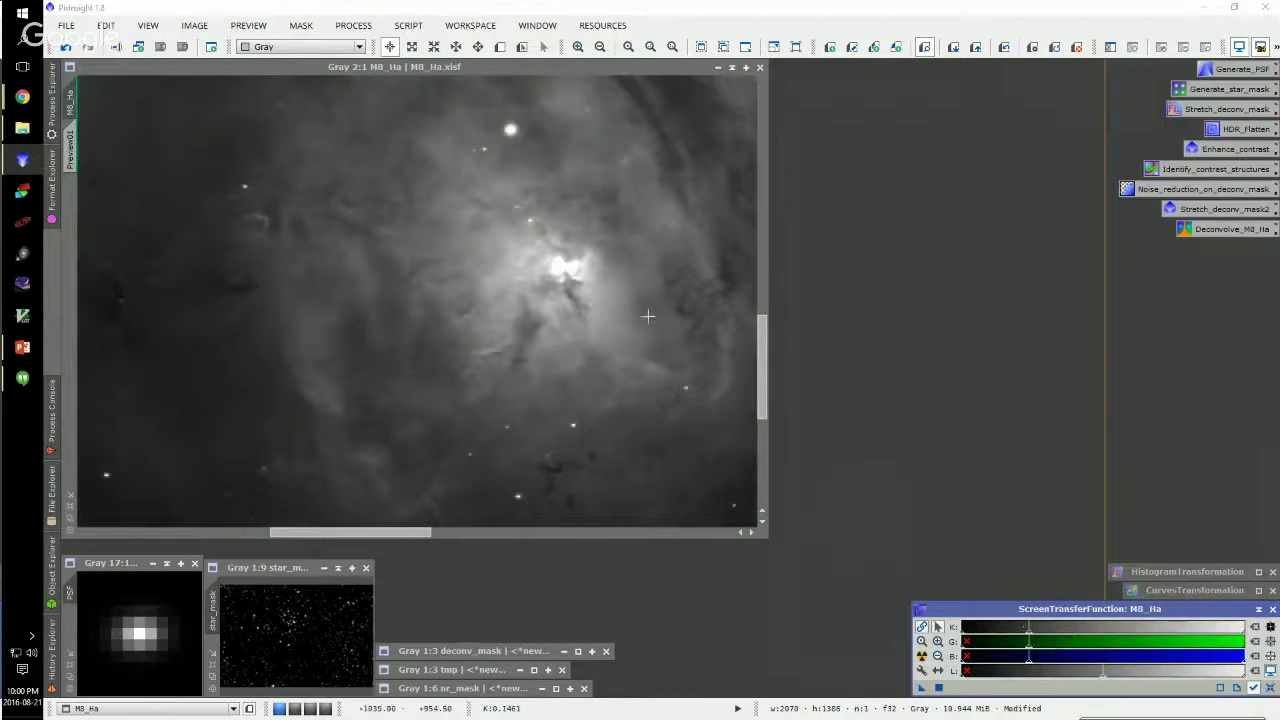
scroll(510, 218, "down", 2)
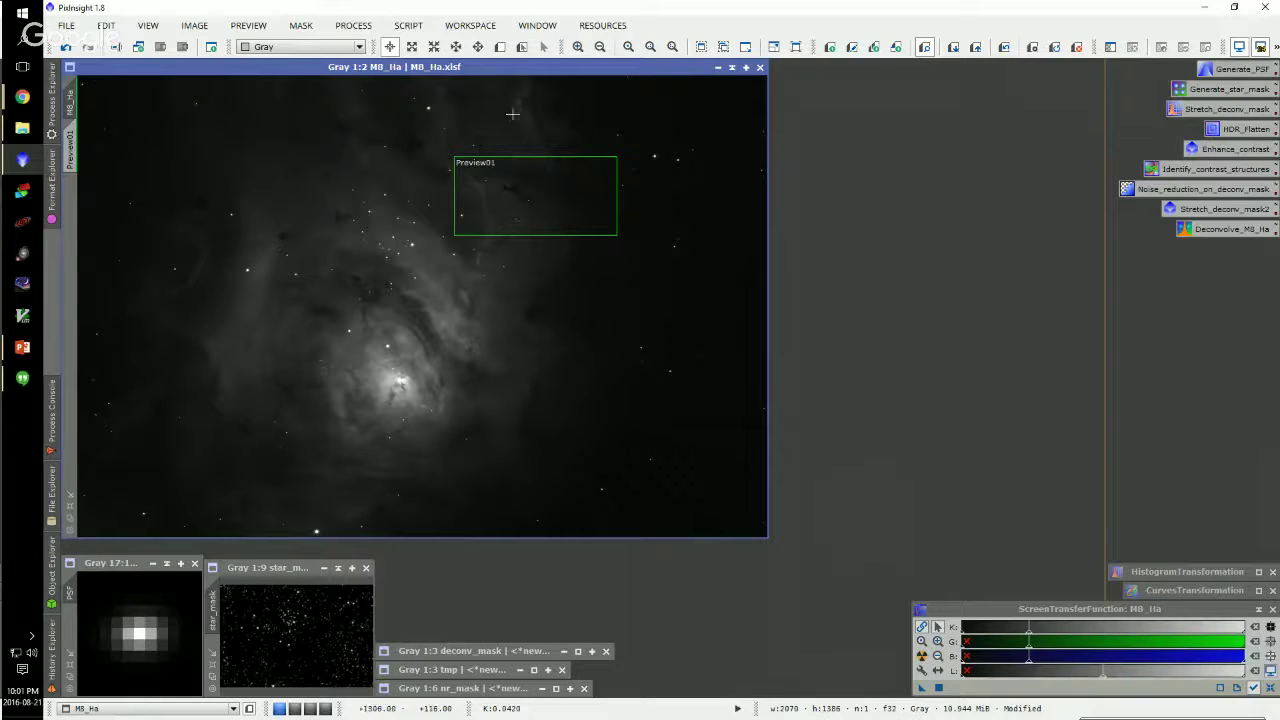
Switch to the Google Hangouts call in Chrome, and minimize the PixInsight Deconvolution folder window after bringing it up
left_click(18, 379)
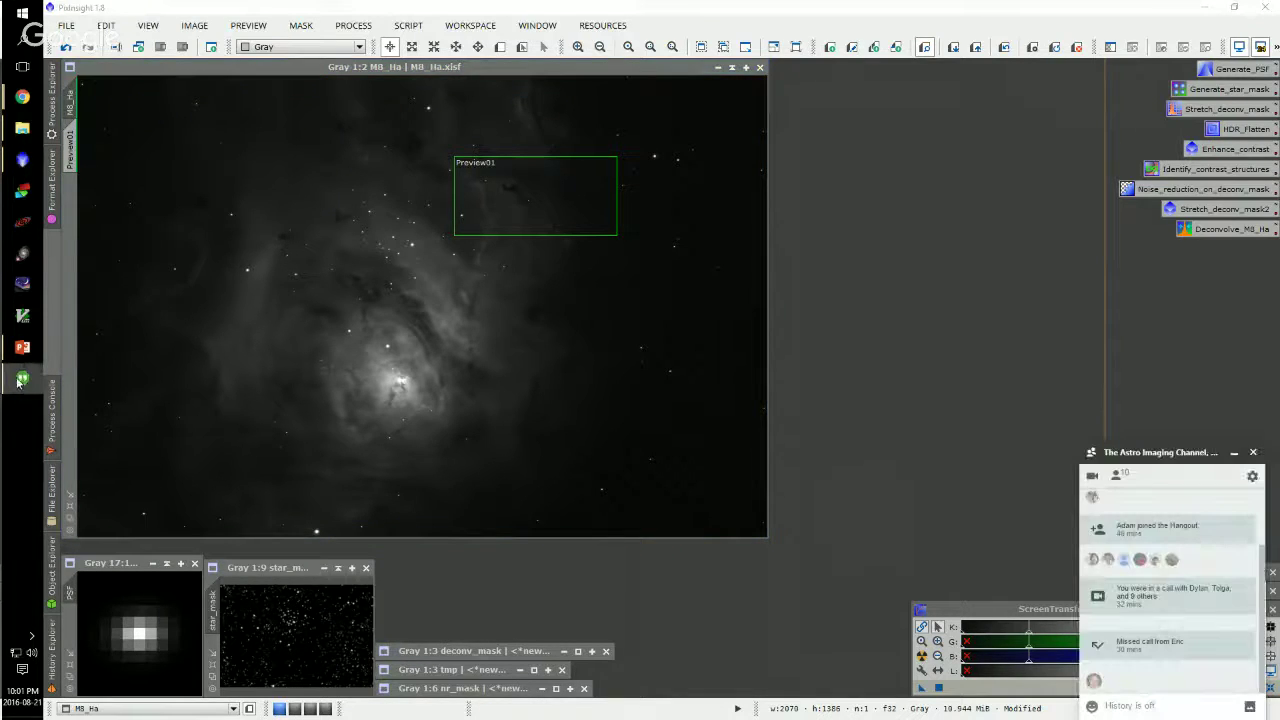
mouse_move(22, 97)
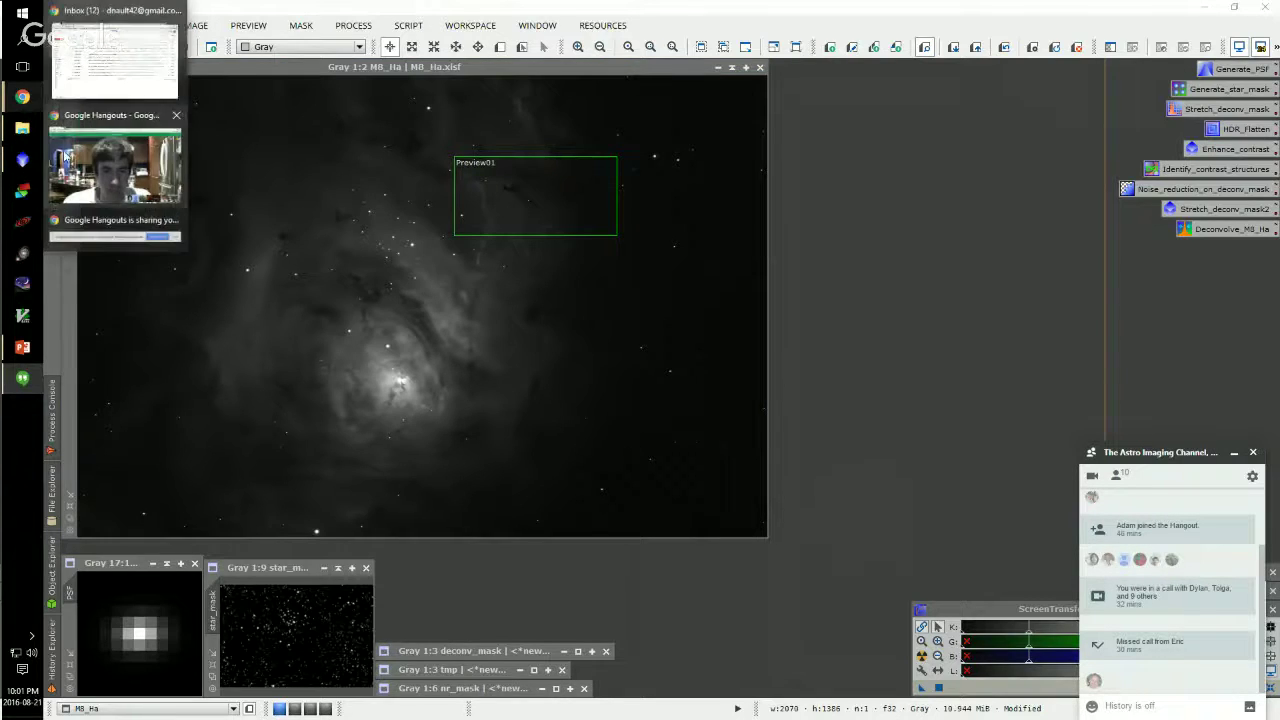
left_click(100, 71)
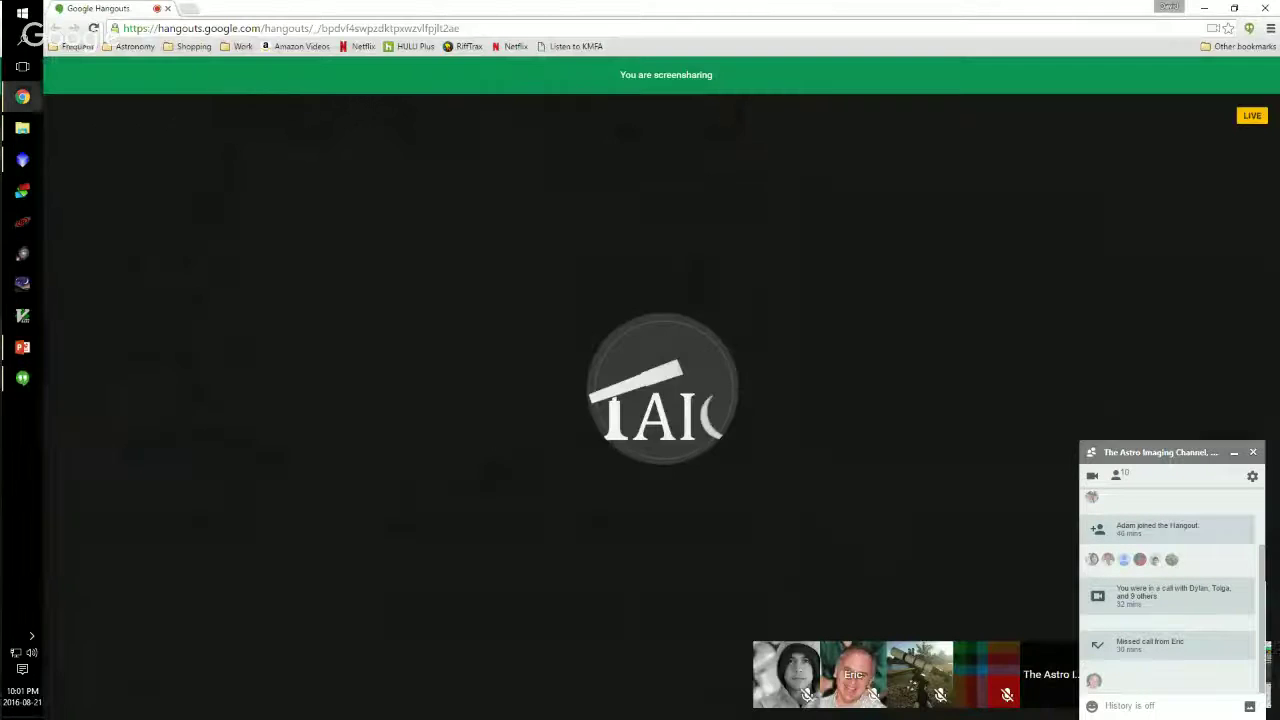
left_click(22, 128)
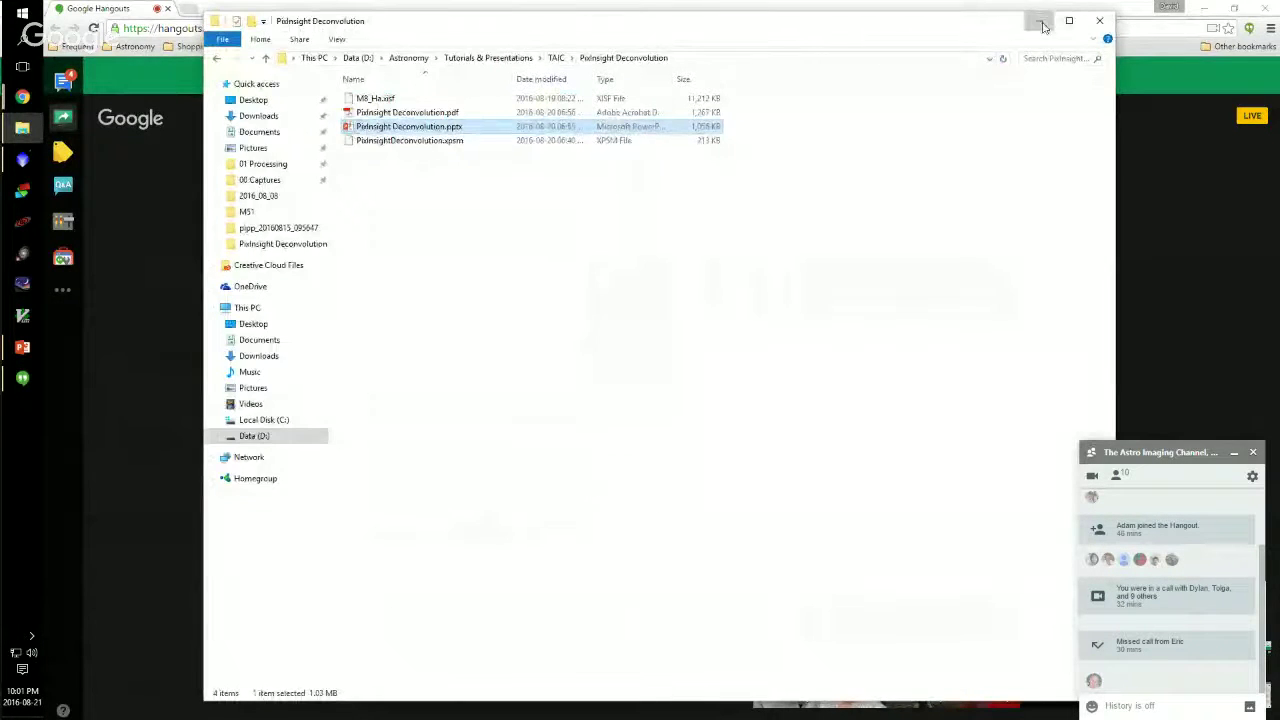
left_click(1039, 21)
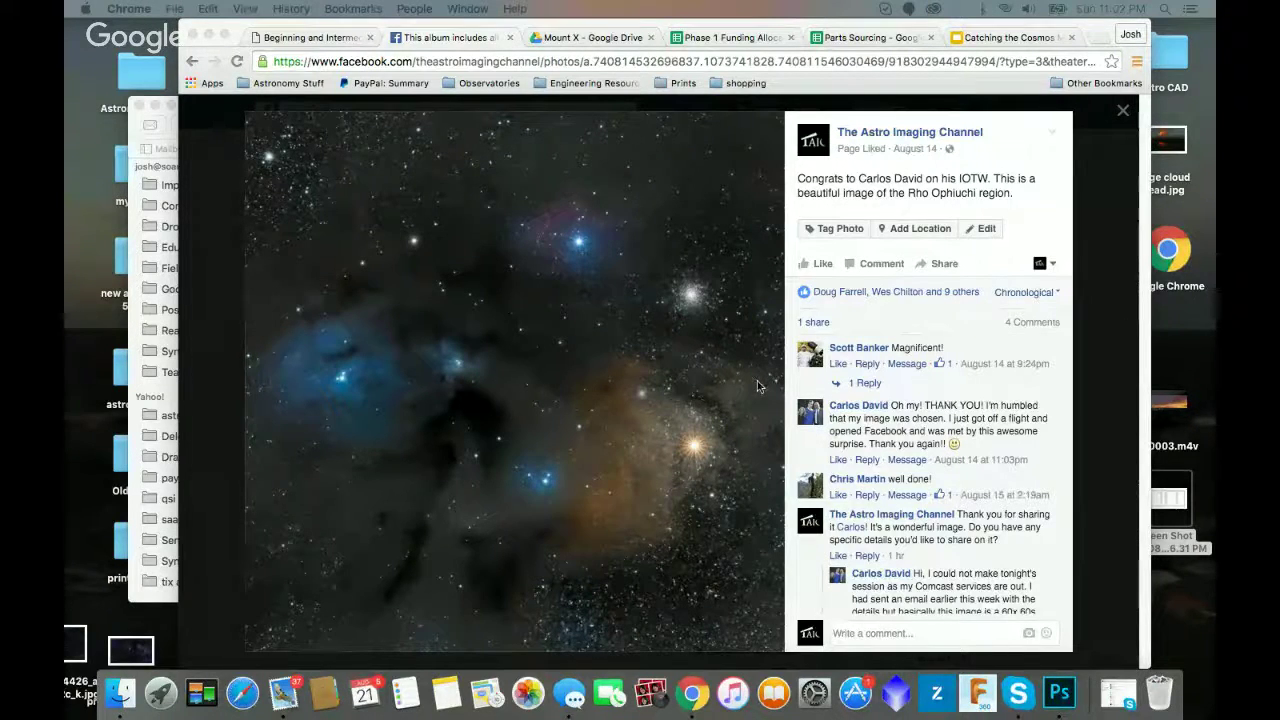
Read the comments under The Astro Imaging Channel's Rho Ophiuchi image post on Facebook, down to the image details
scroll(922, 500, "down", 2)
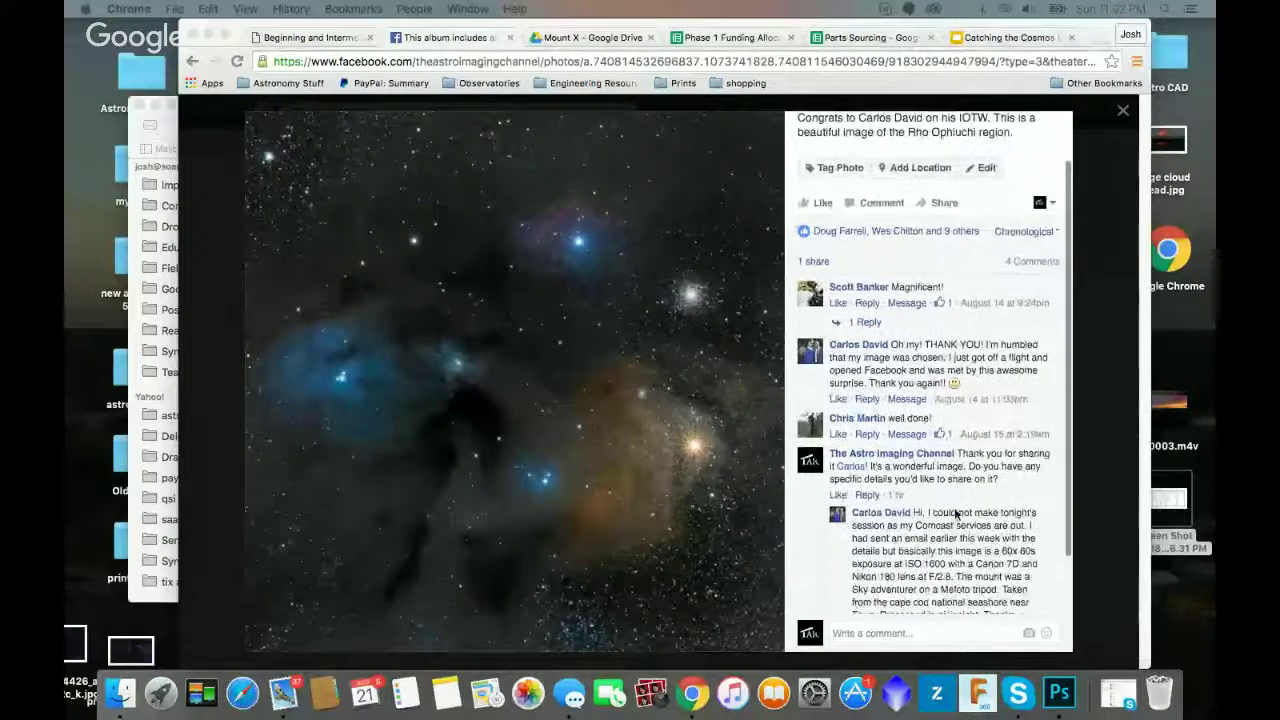
scroll(955, 514, "down", 2)
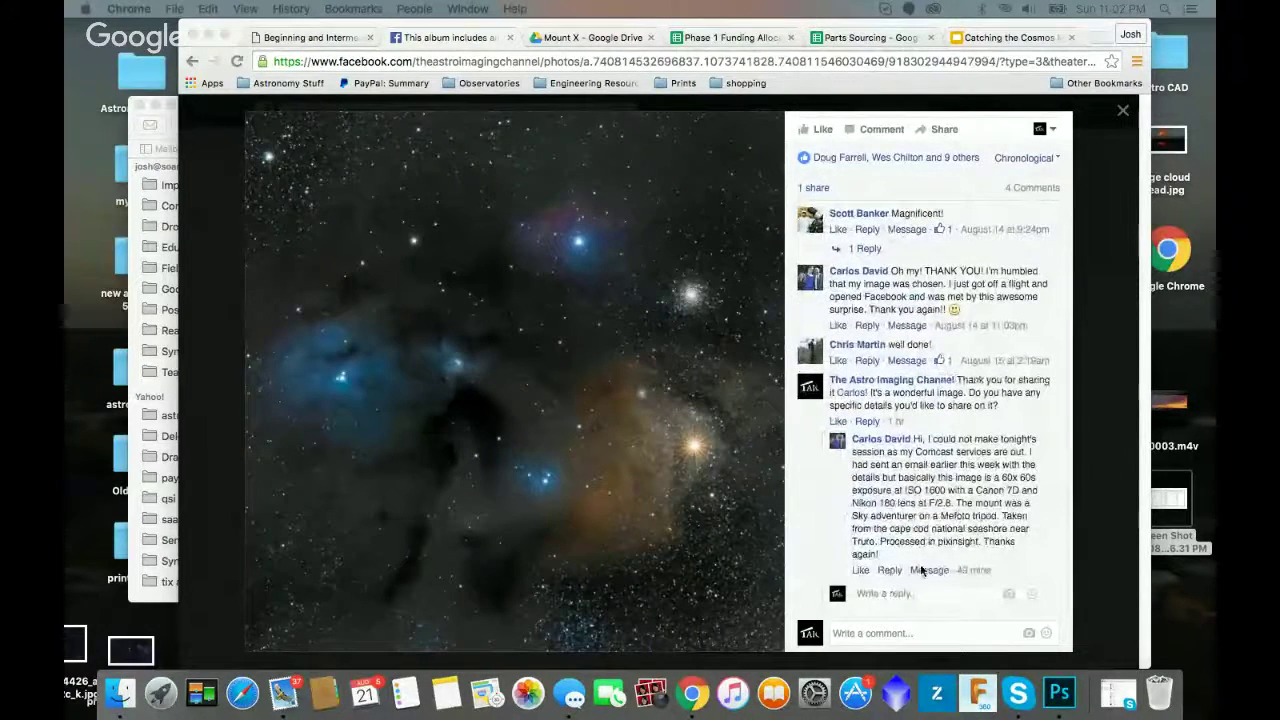